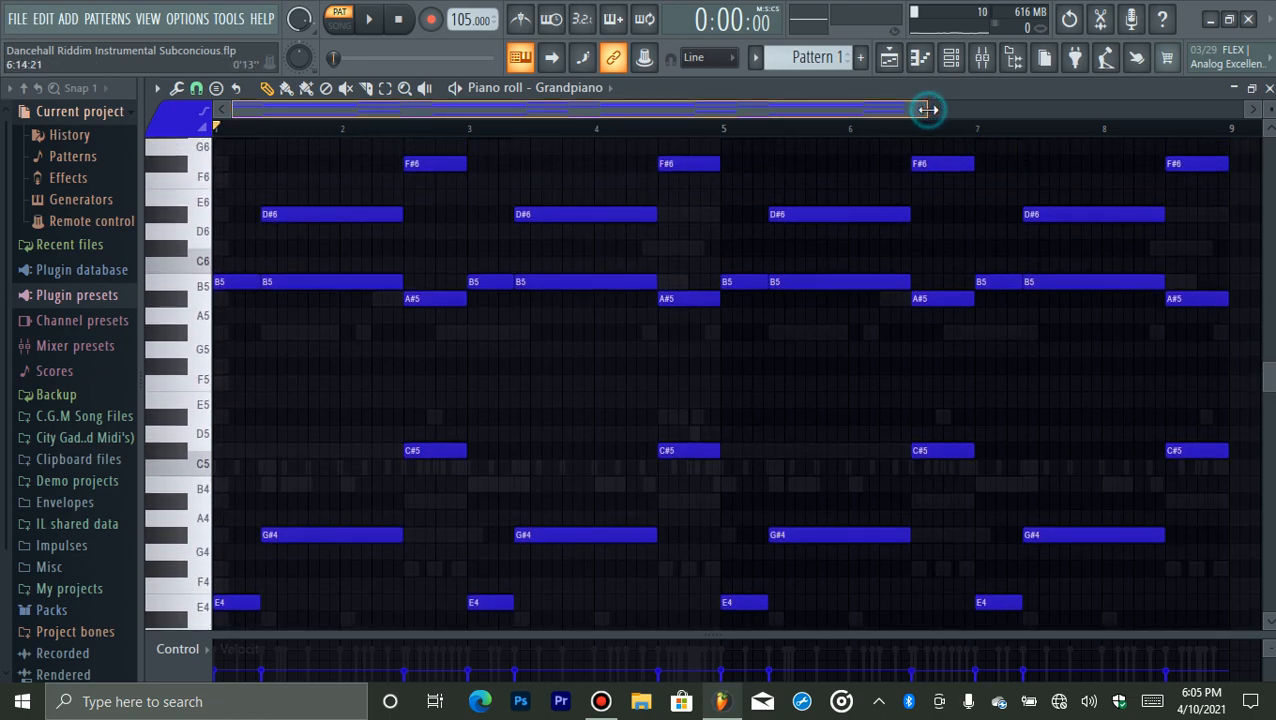
- Look through the available chord and scale stamps in the Grandpiano piano roll
left_click_drag(926, 109, 909, 109)
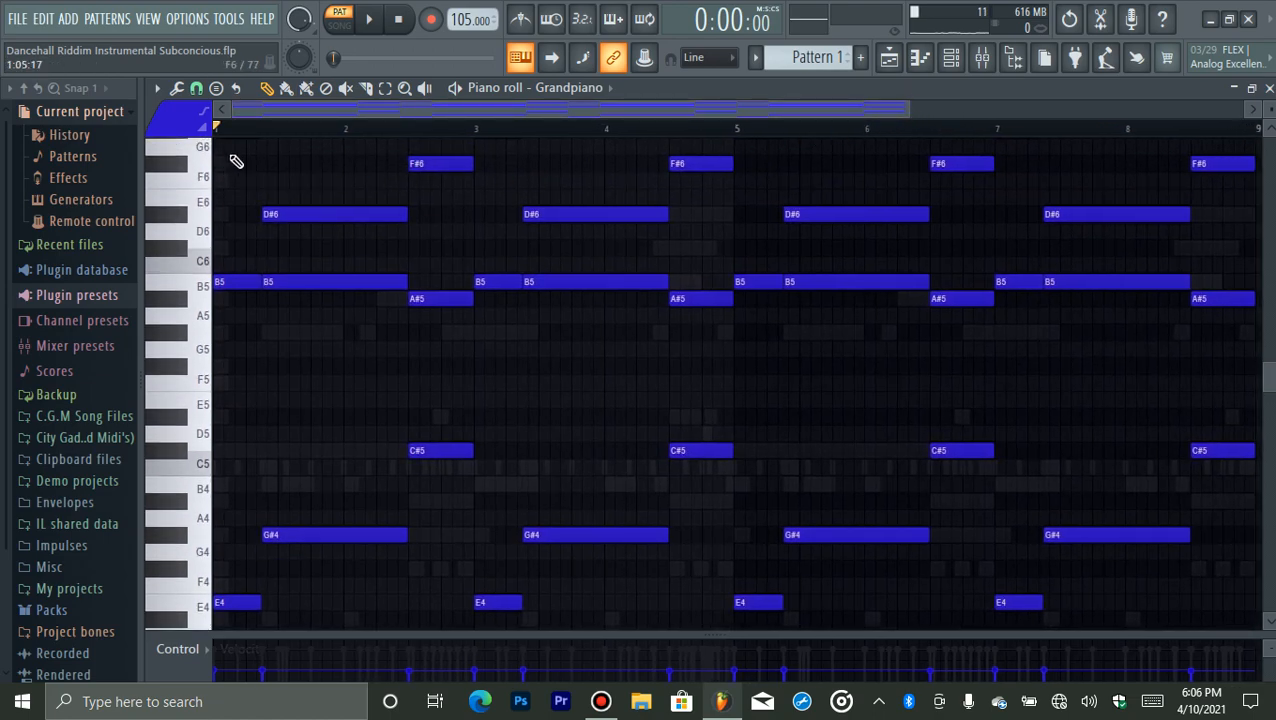
left_click(217, 90)
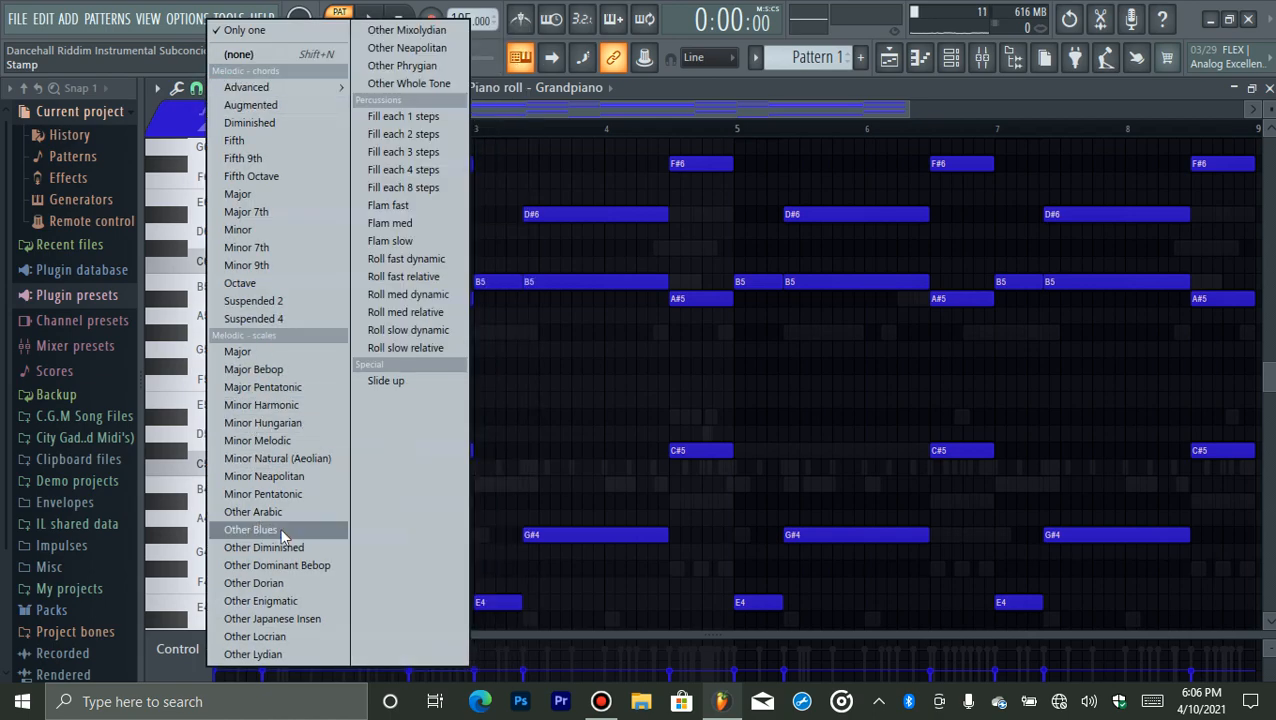
left_click(680, 92)
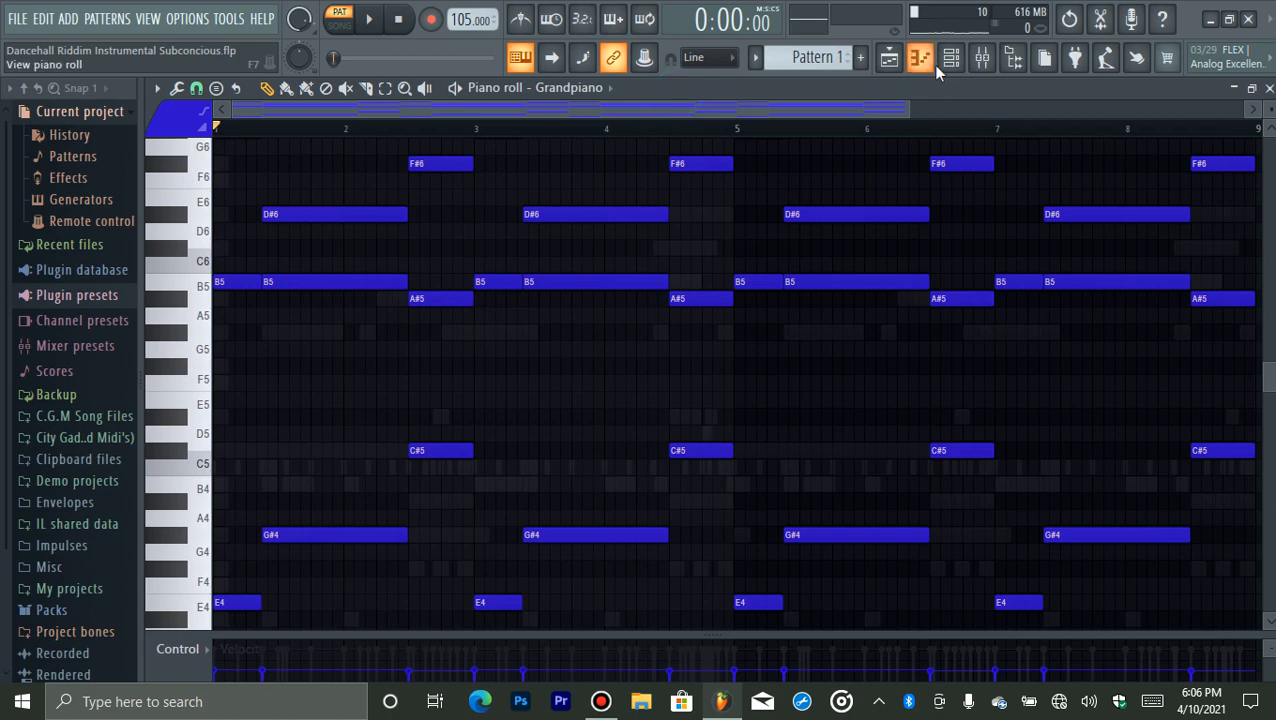
- Select all channels in the channel rack and bring up the mixer
left_click(951, 57)
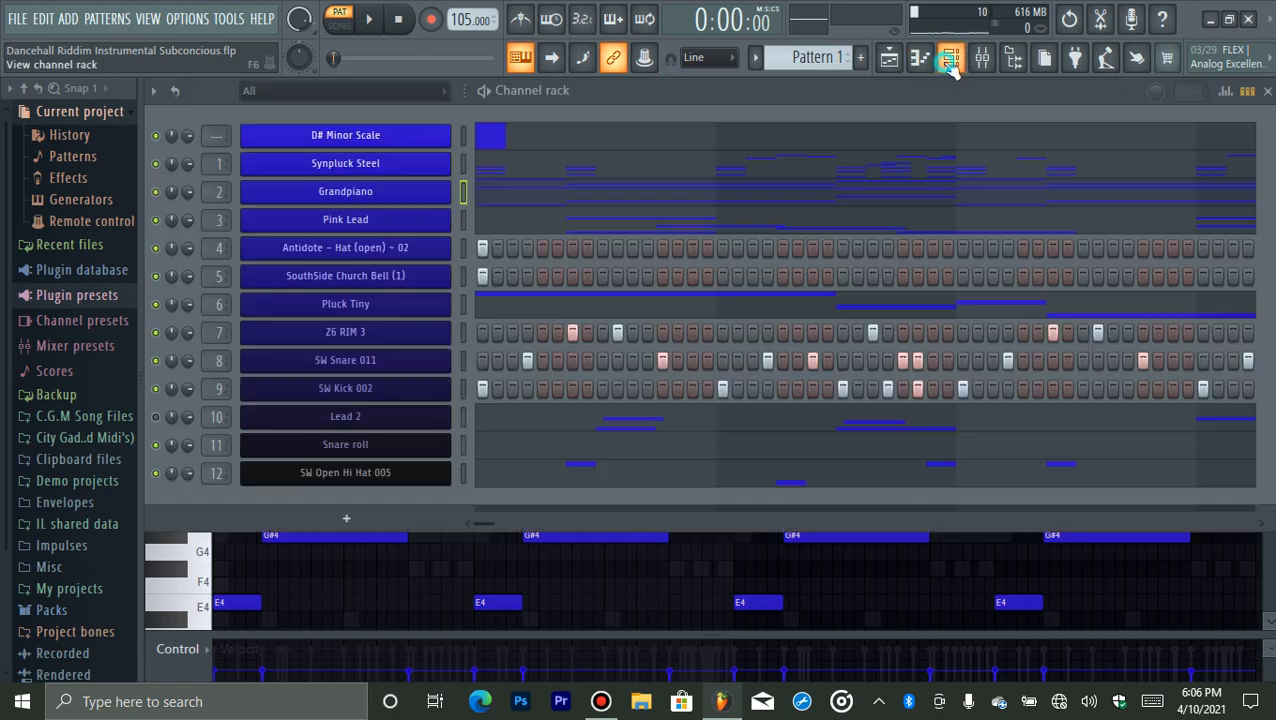
left_click(464, 136)
double_click(466, 136)
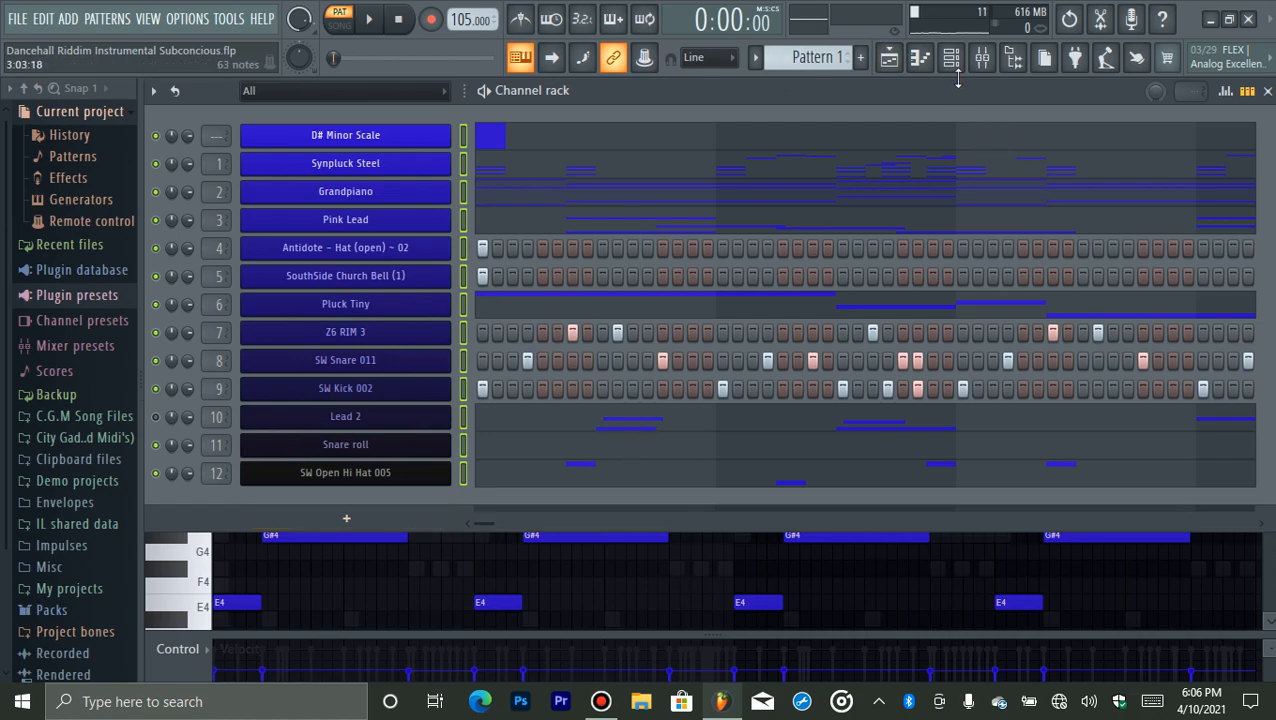
left_click(982, 57)
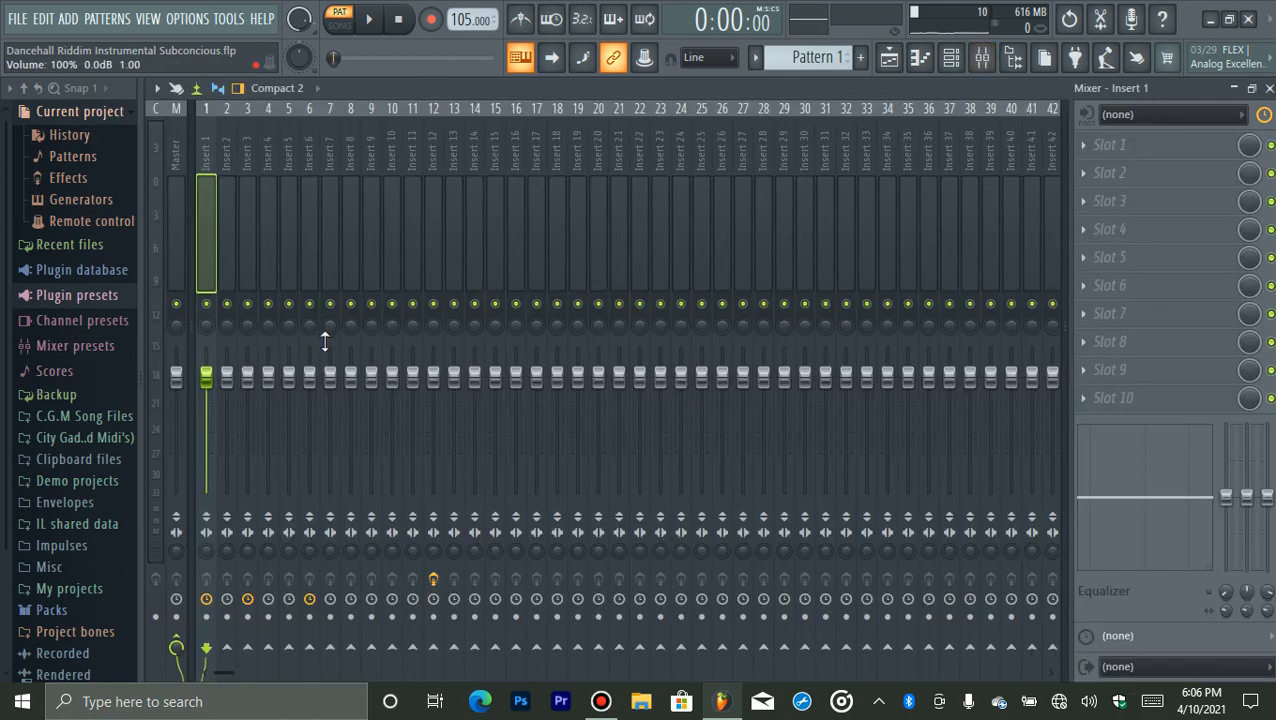
- Return to the channel rack and play Pattern 1 with all channels selected, stopping after a listen
left_click(951, 57)
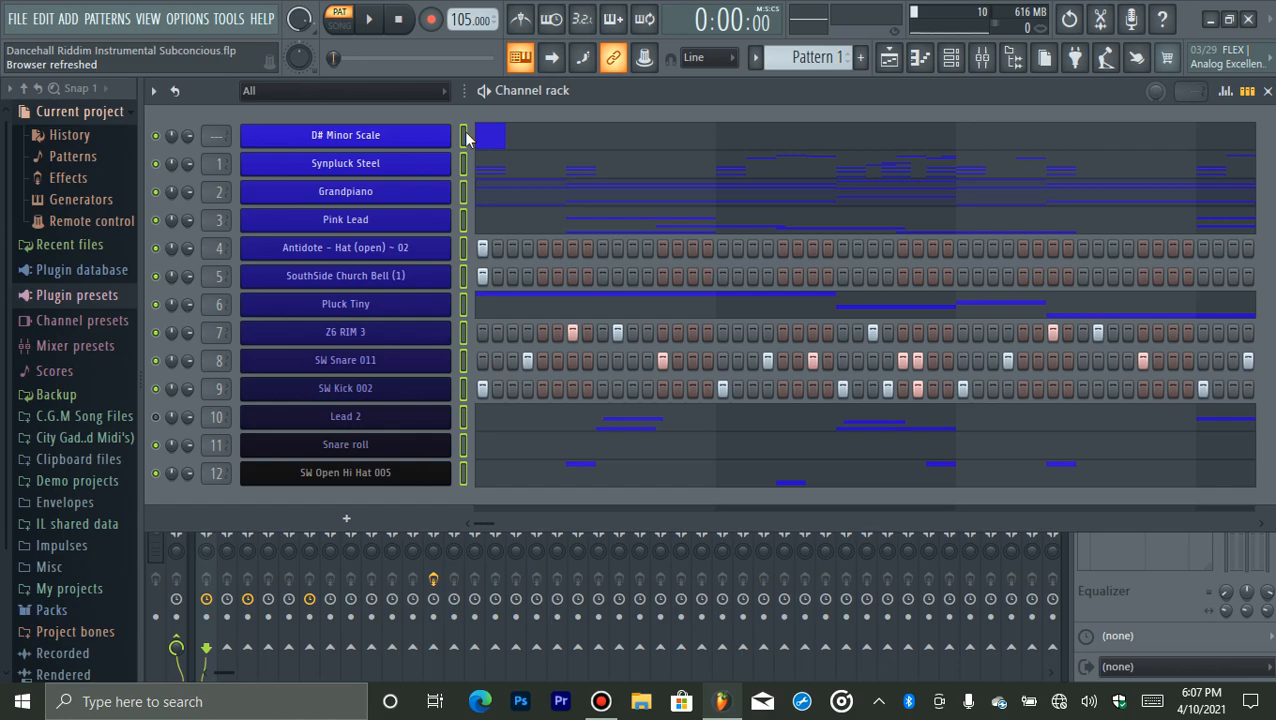
double_click(466, 138)
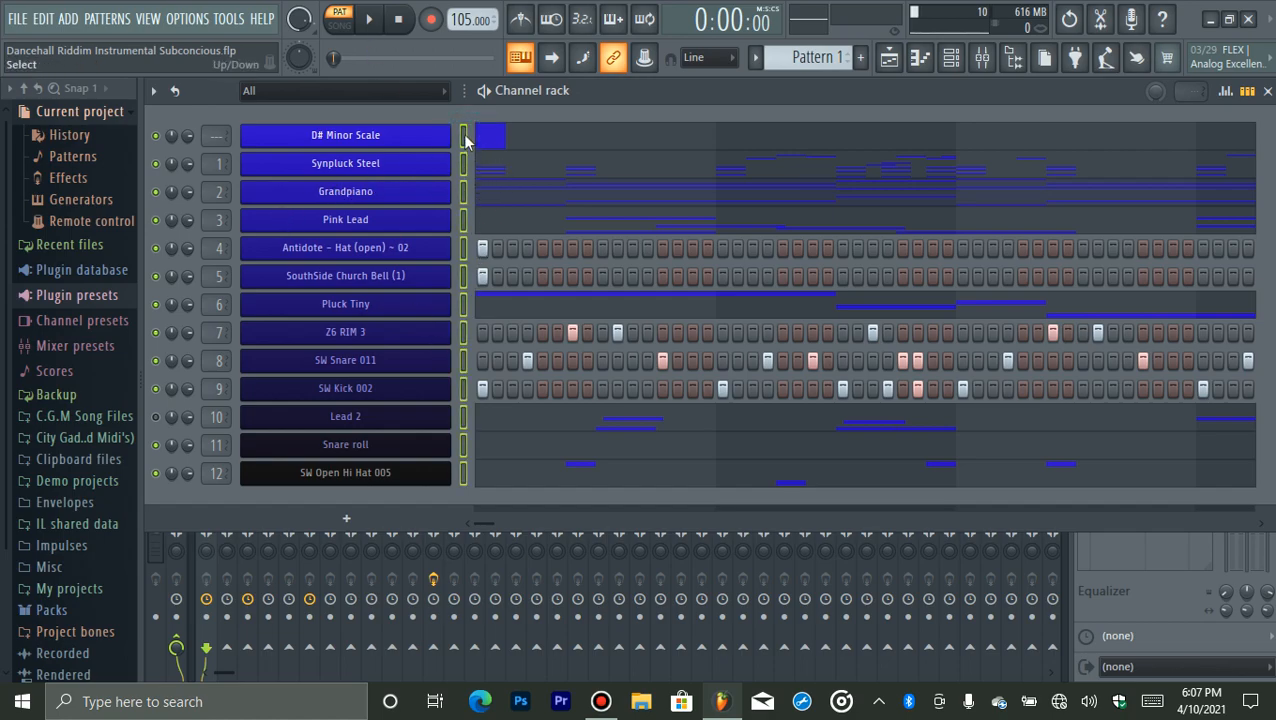
key("space")
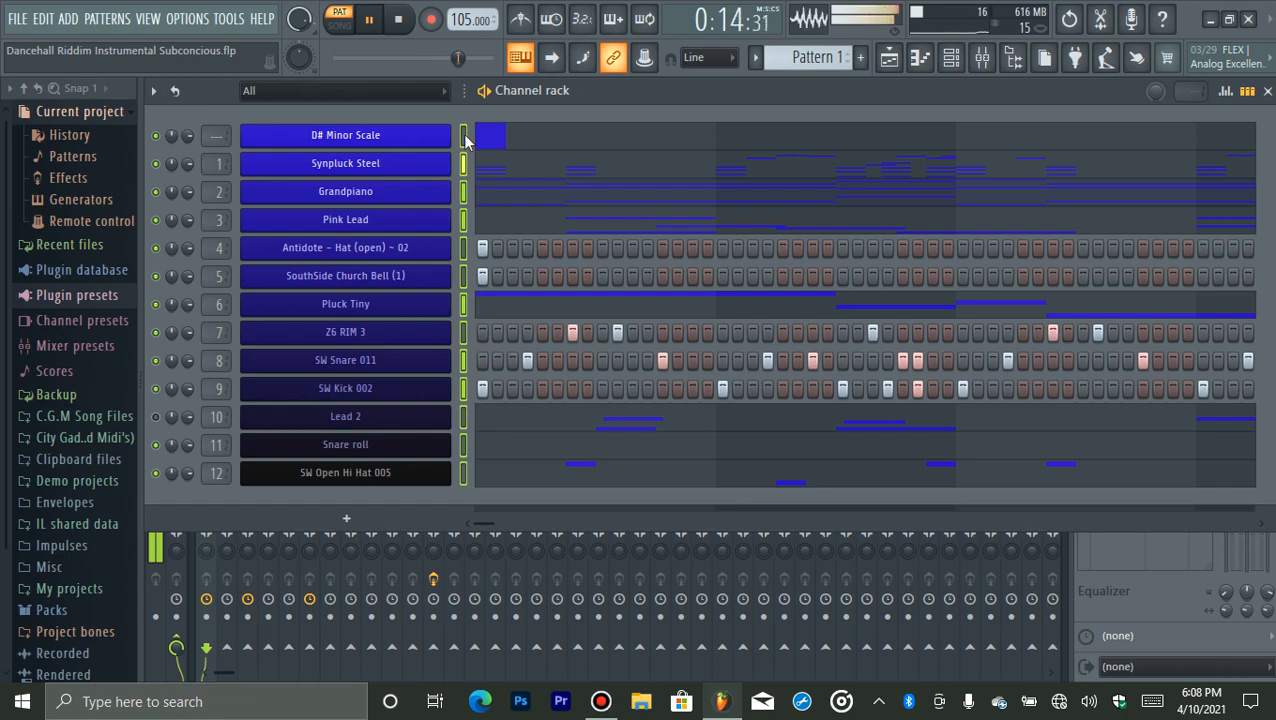
key("space")
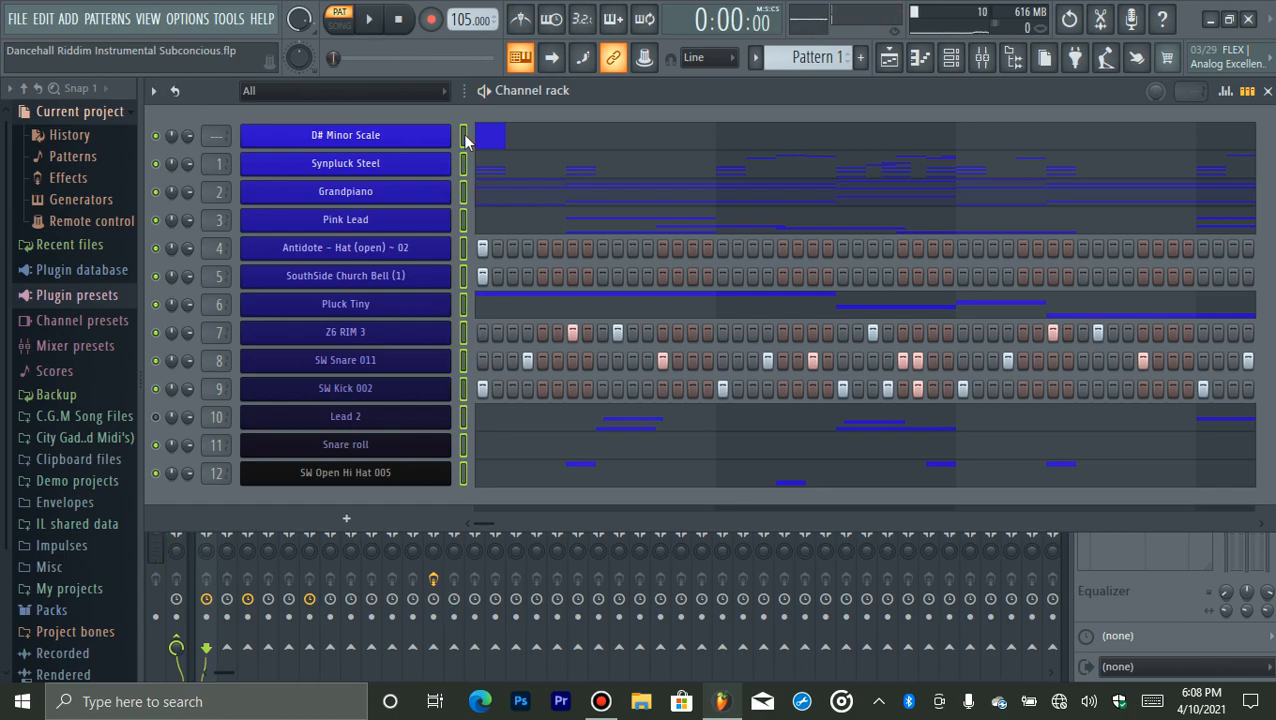
- Open the D# Minor Scale channel in the piano roll to examine its scale notes at bar 1
left_click(465, 136)
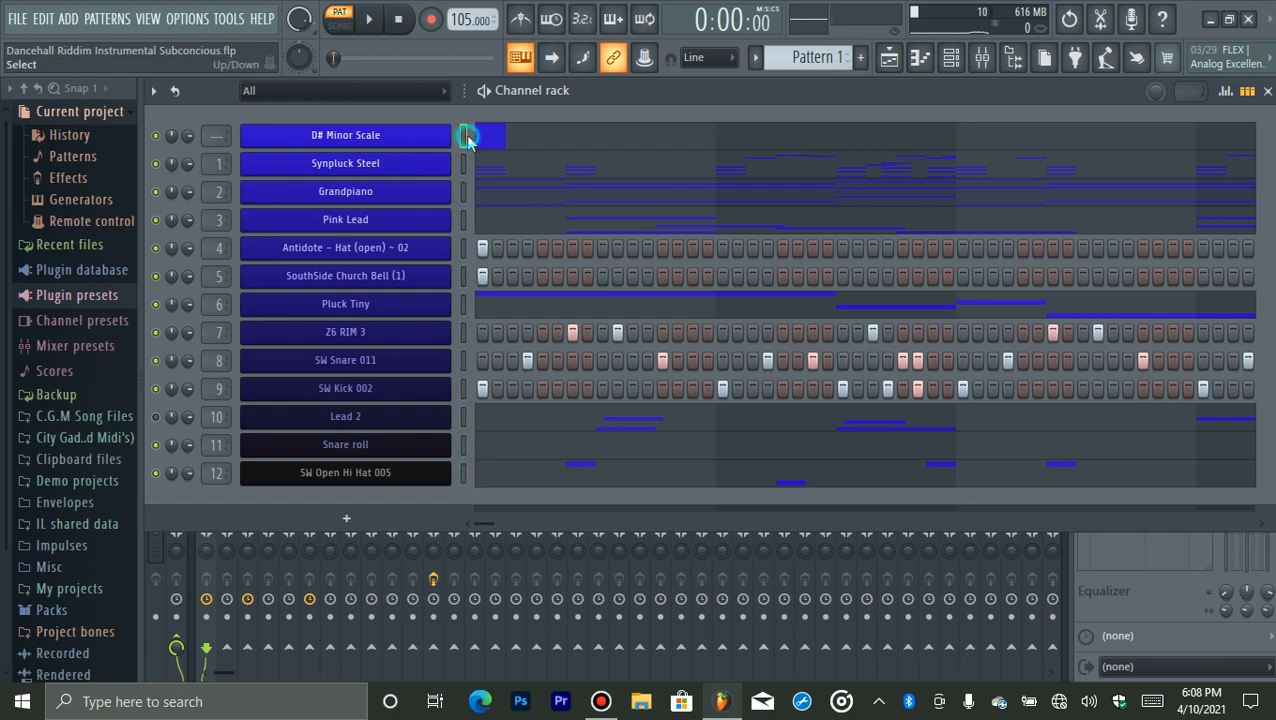
right_click(446, 138)
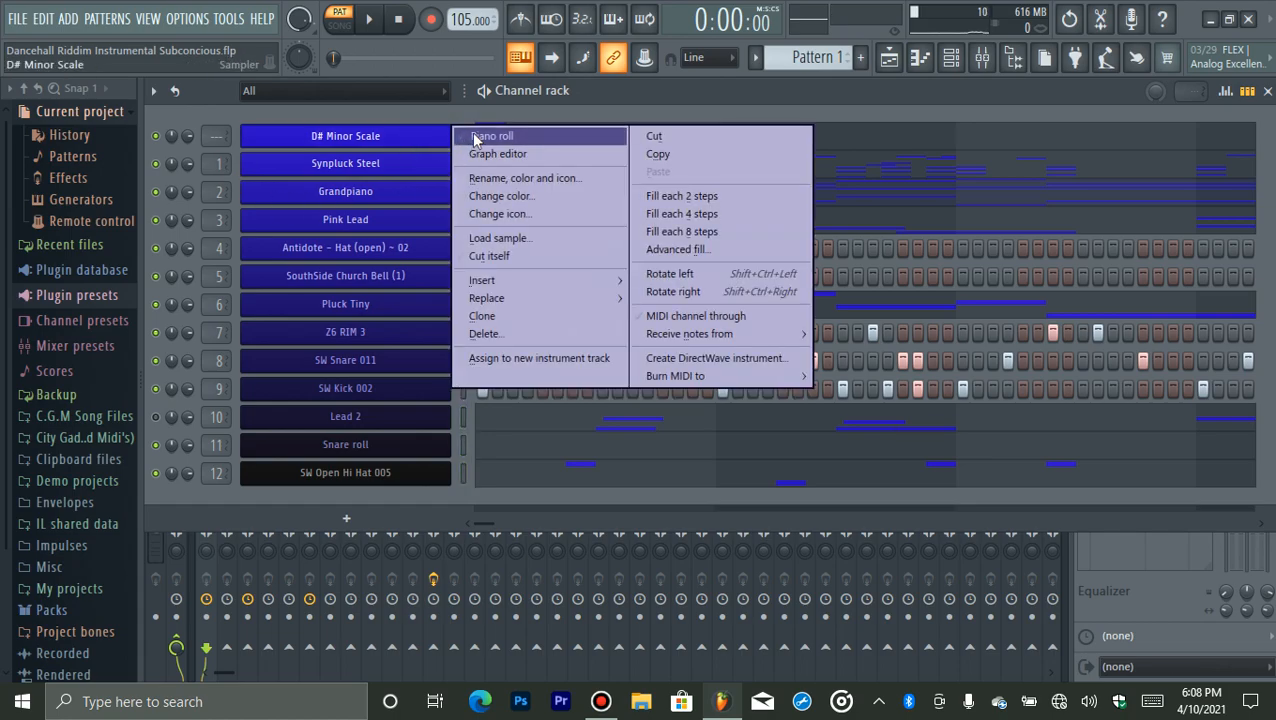
left_click(475, 138)
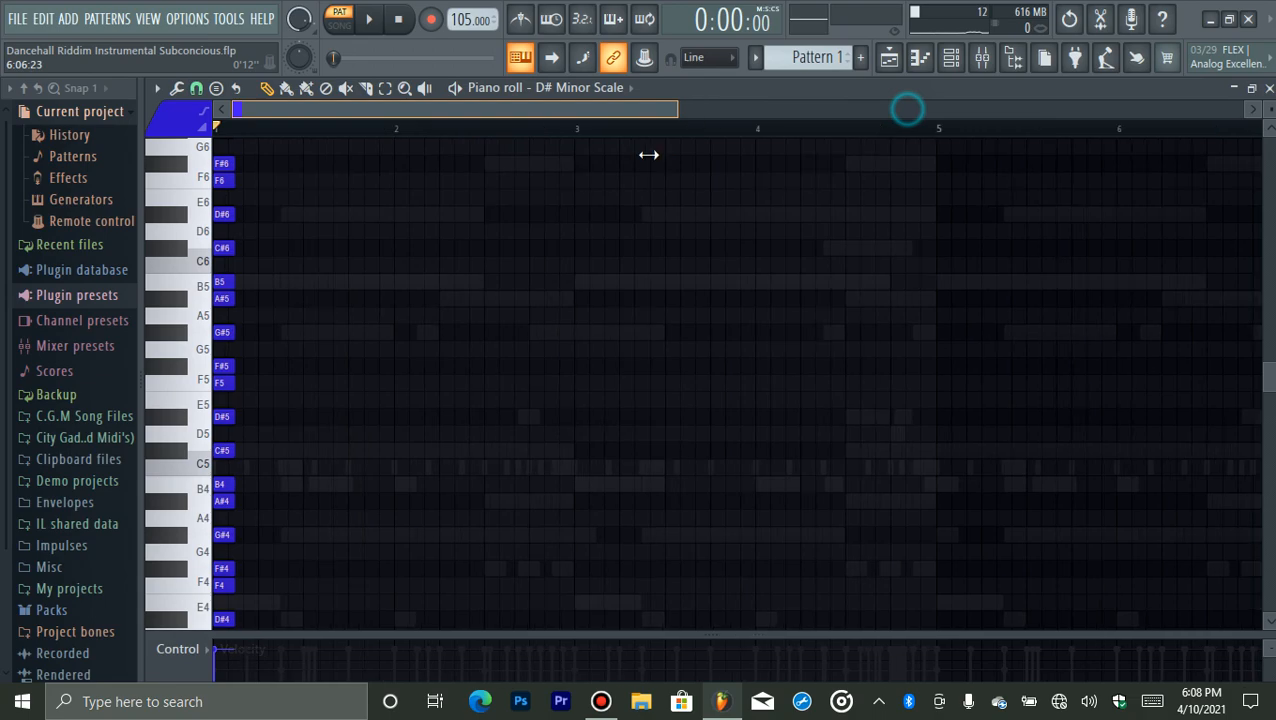
left_click_drag(564, 154, 435, 181)
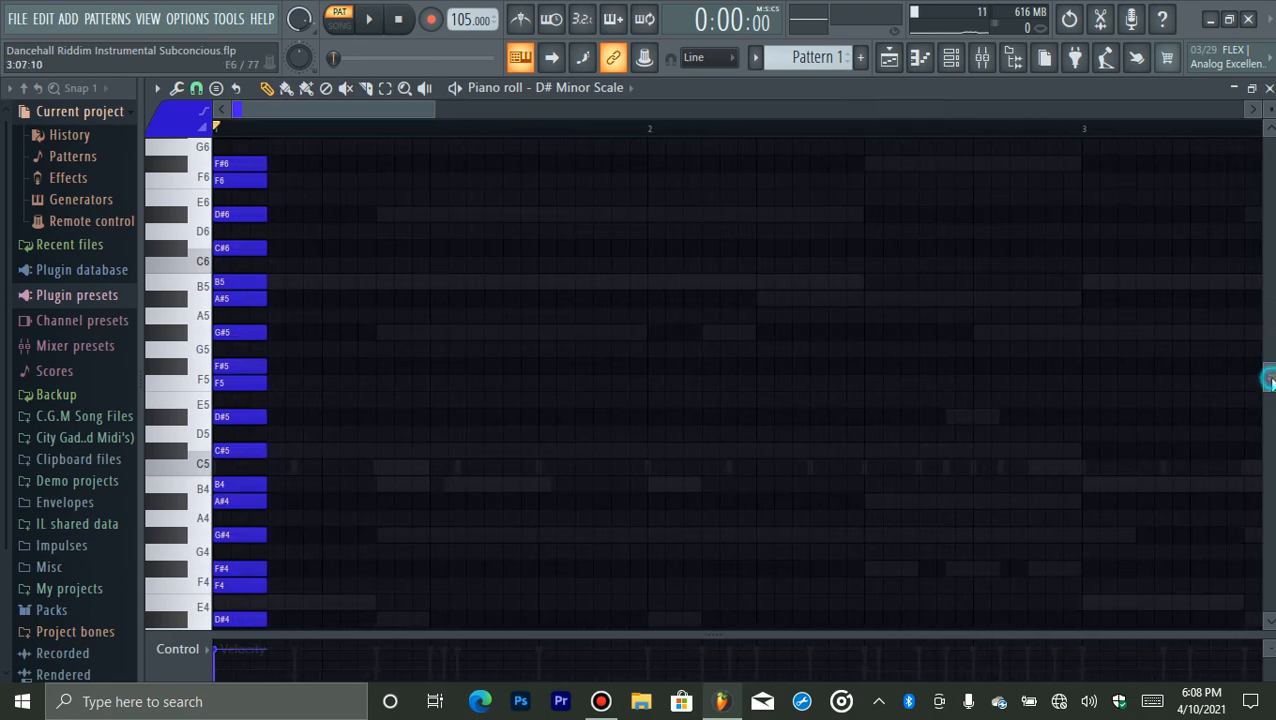
left_click_drag(1269, 382, 1271, 395)
- Choose the Minor Natural (Aeolian) scale stamp for the D# Minor Scale channel
left_click(216, 89)
left_click(225, 97)
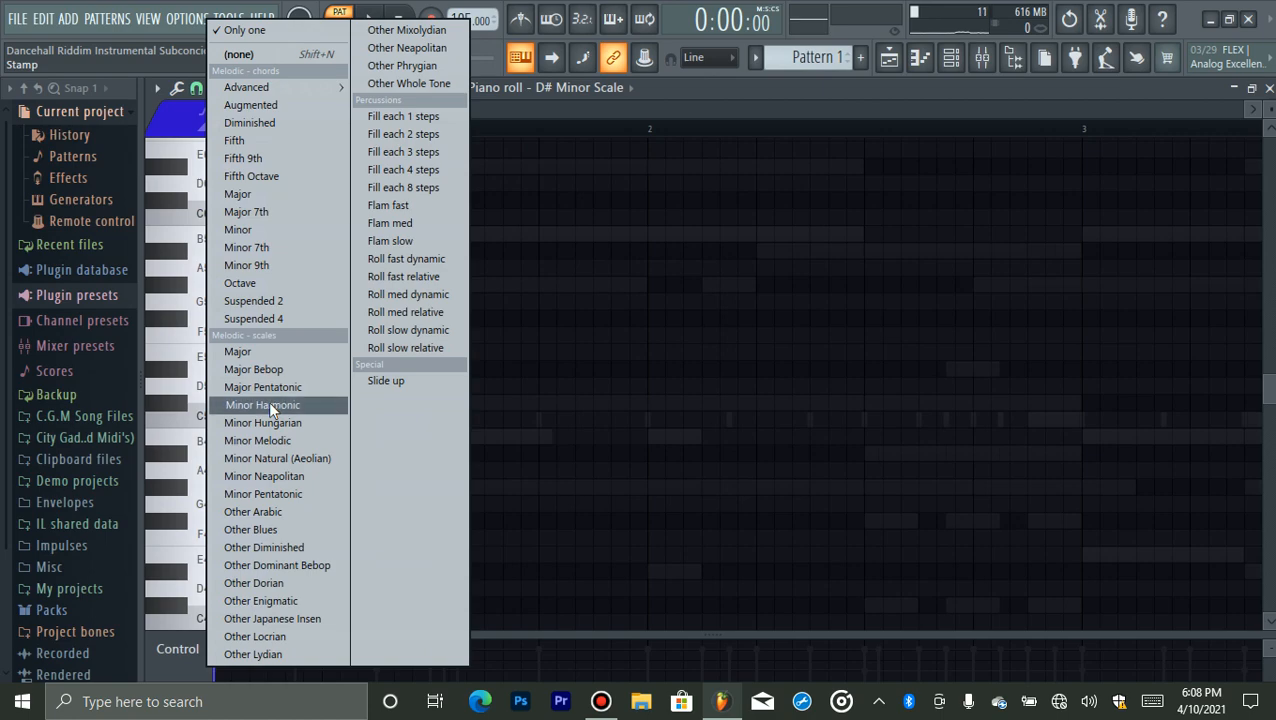
left_click(265, 459)
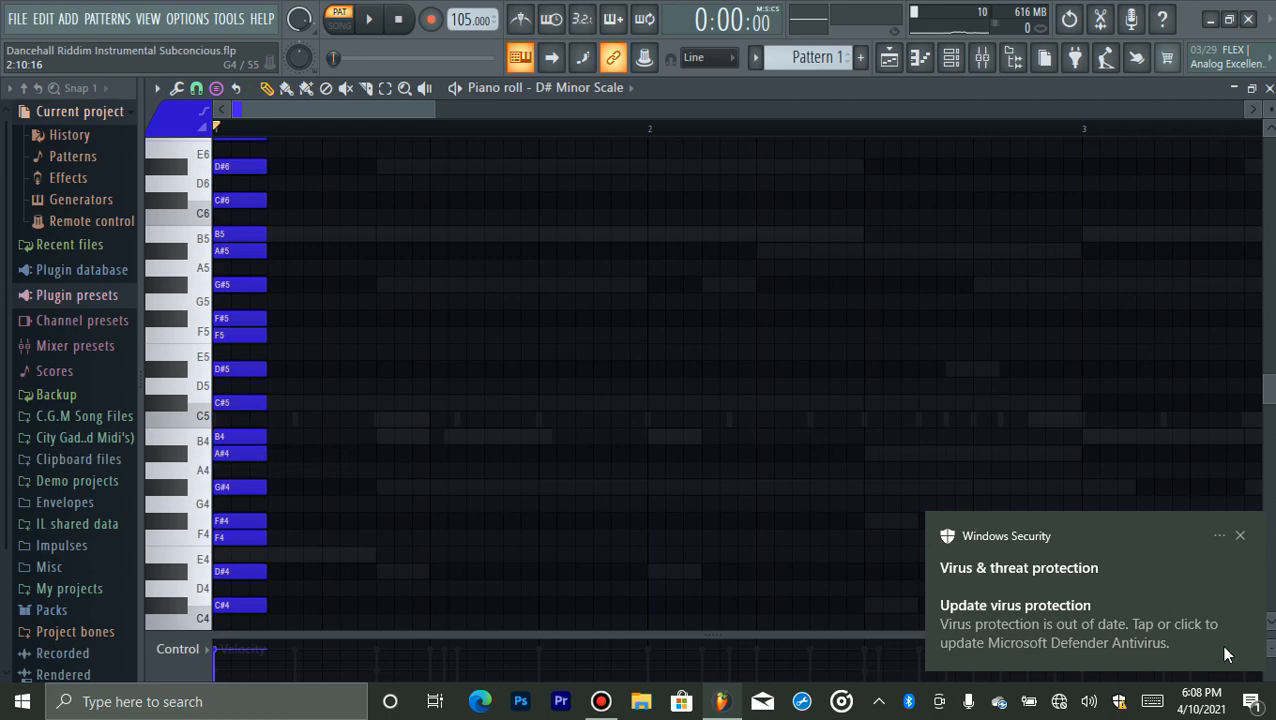
- Clear all Windows notifications and return to the piano roll
left_click(1250, 701)
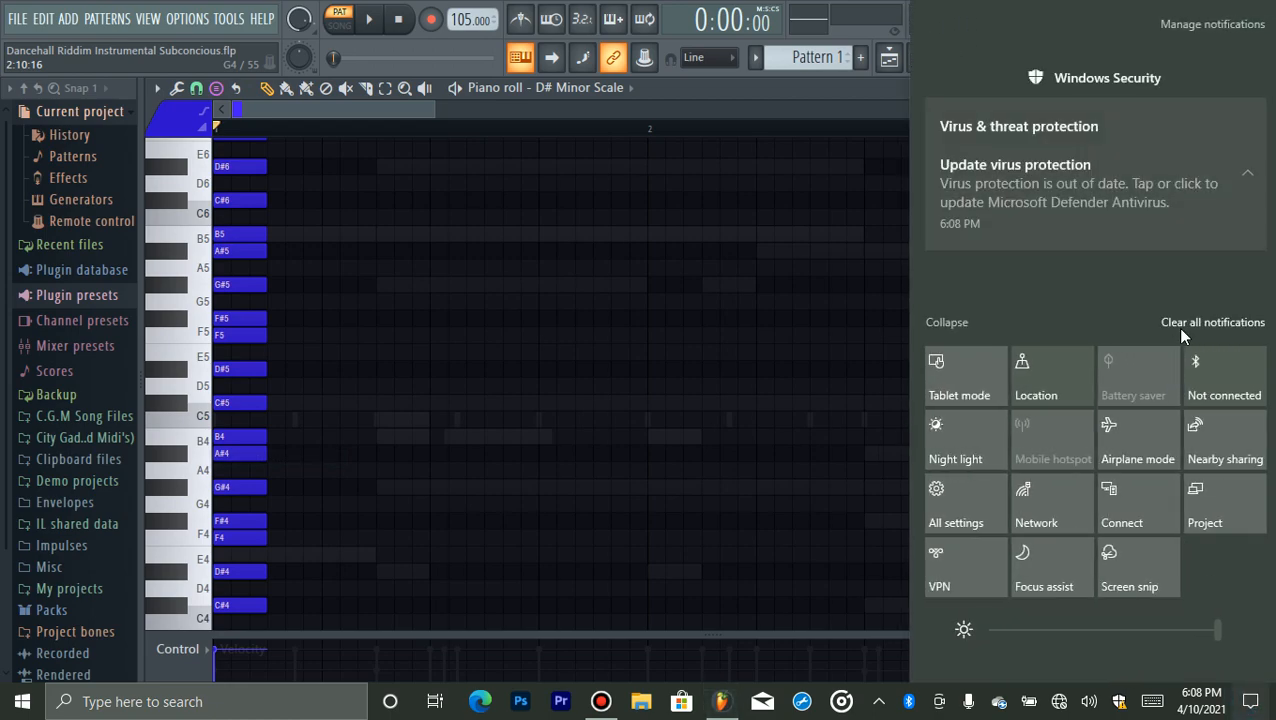
left_click(1240, 323)
left_click(671, 98)
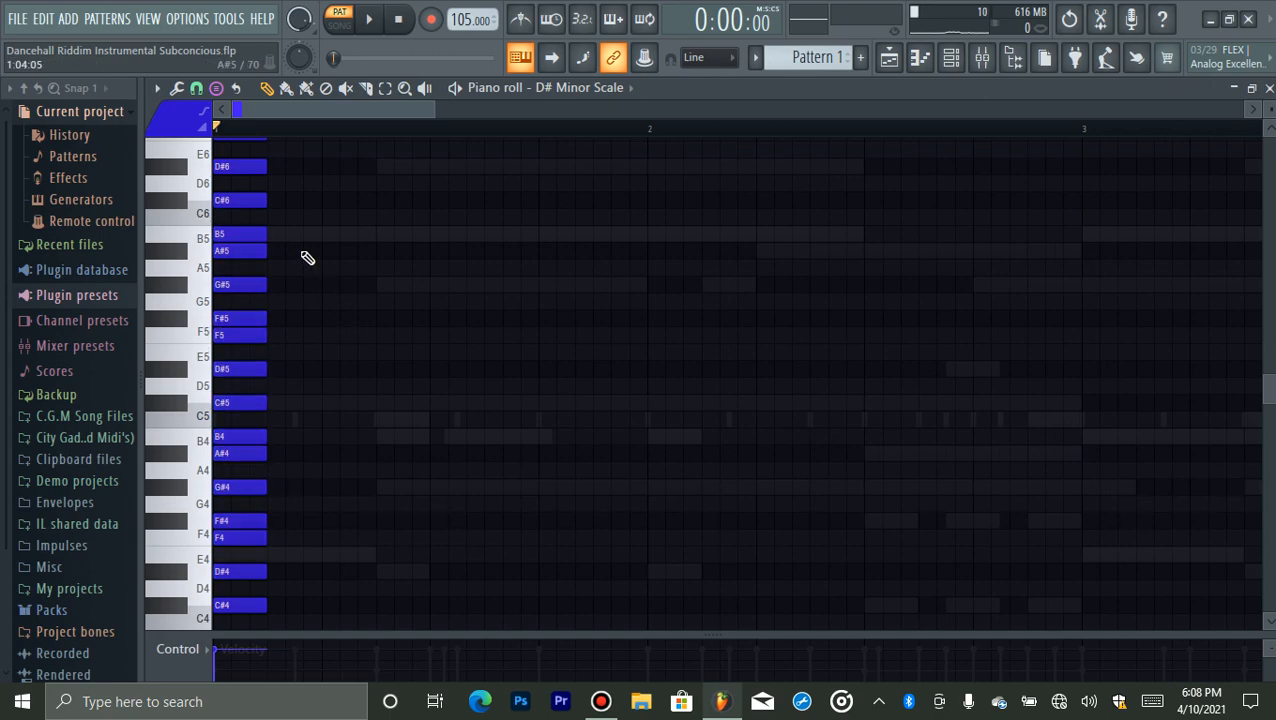
- Stamp the natural minor scale from D#5 directly after the existing scale notes, and delete the stamped notes
left_click(338, 372)
left_click_drag(365, 377, 302, 374)
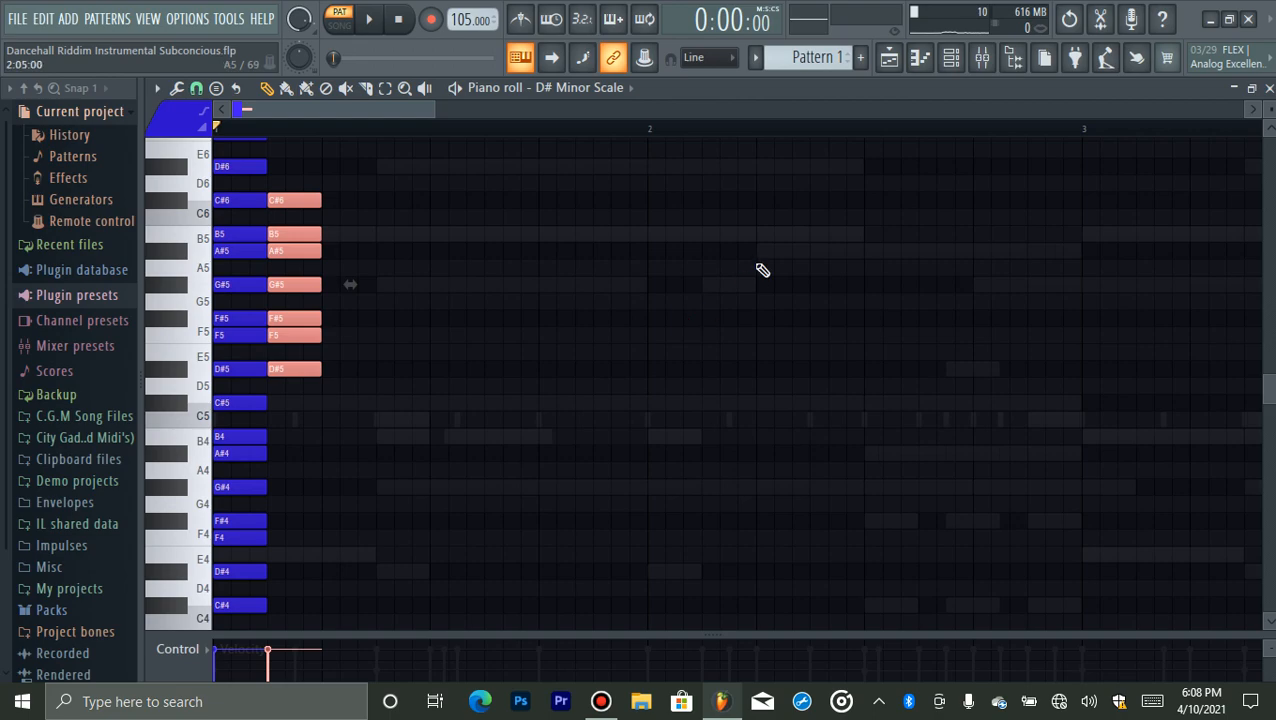
scroll(1268, 390, "up", 3)
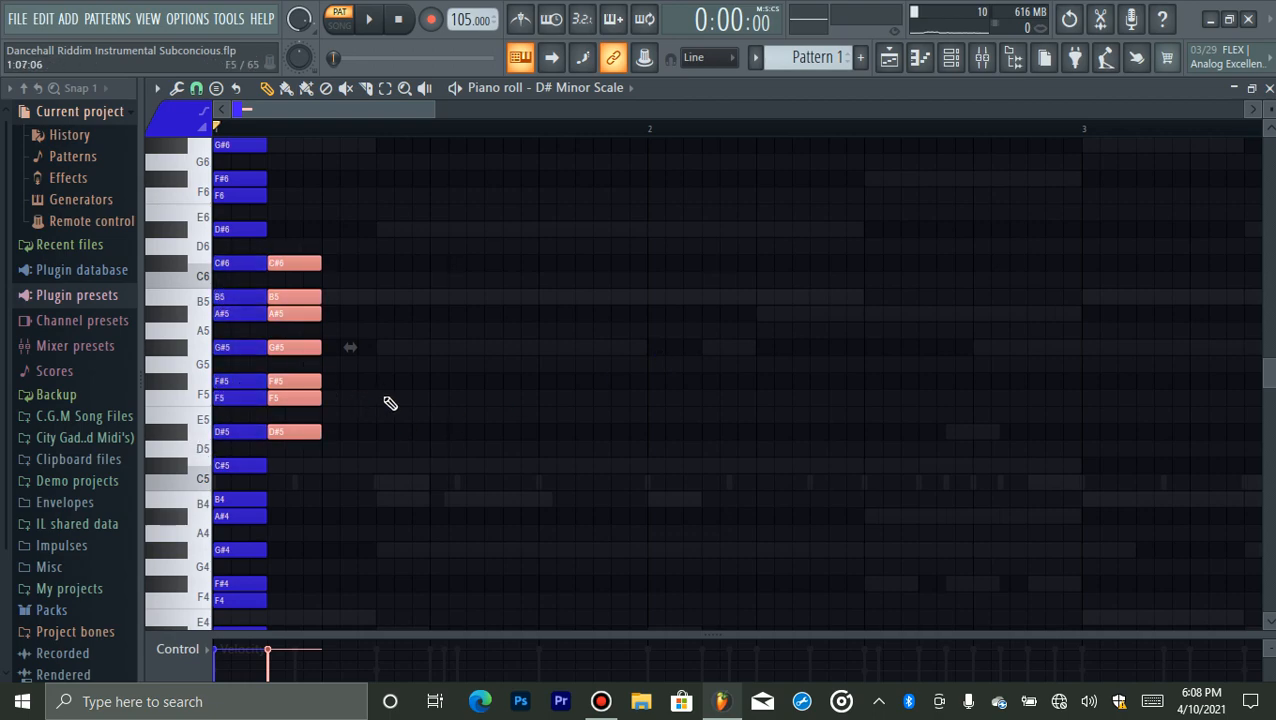
right_click(283, 440)
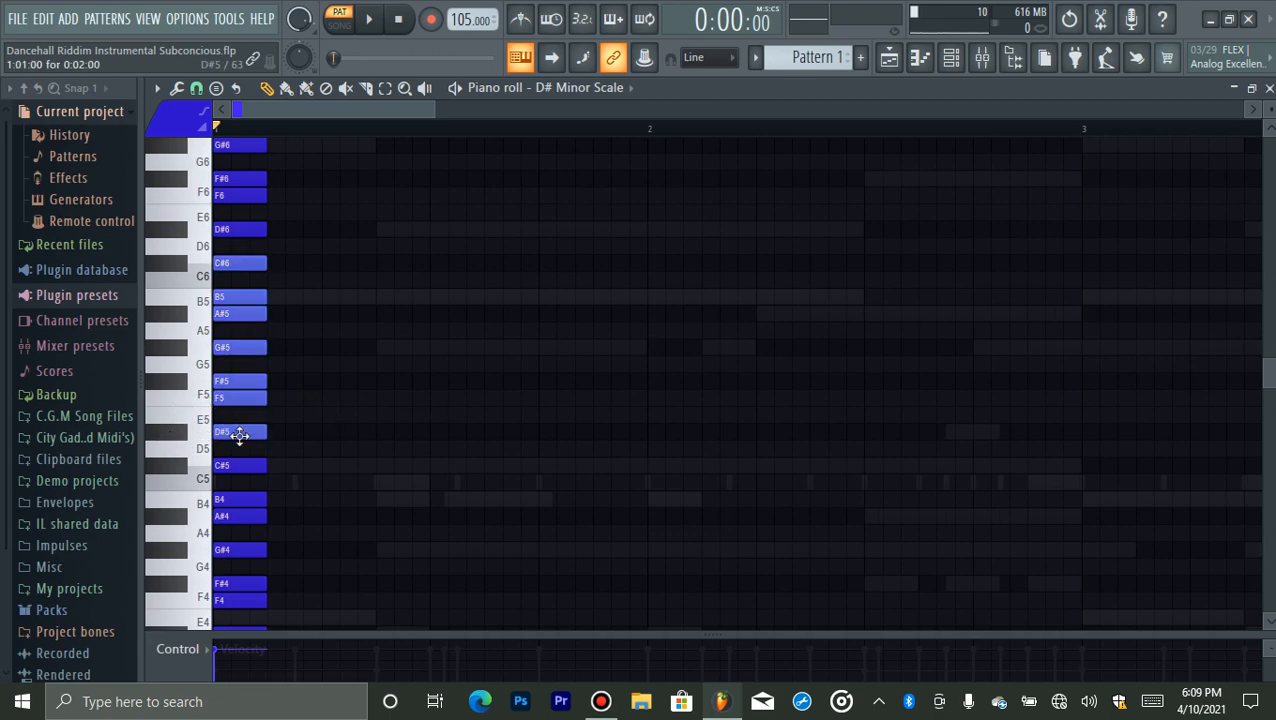
- Stamp a Major scale from F5 directly after the existing scale notes, and delete the stamped notes
left_click(217, 89)
left_click(257, 352)
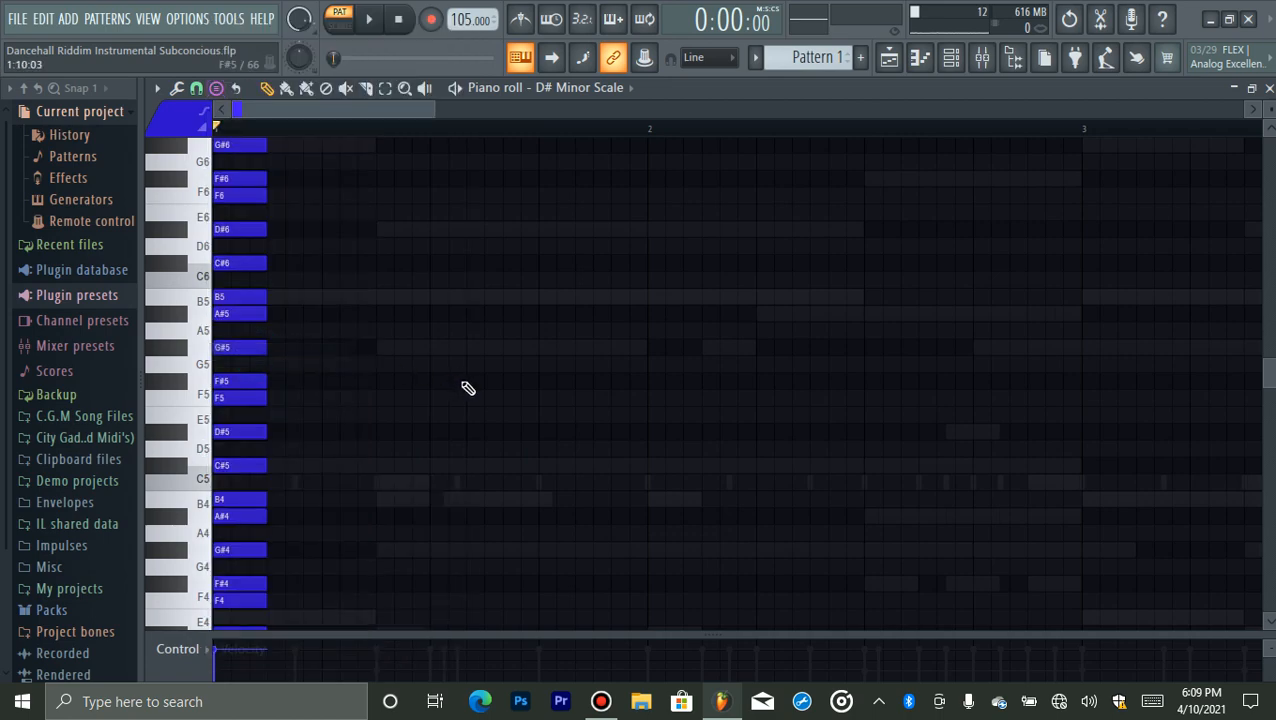
left_click(305, 401)
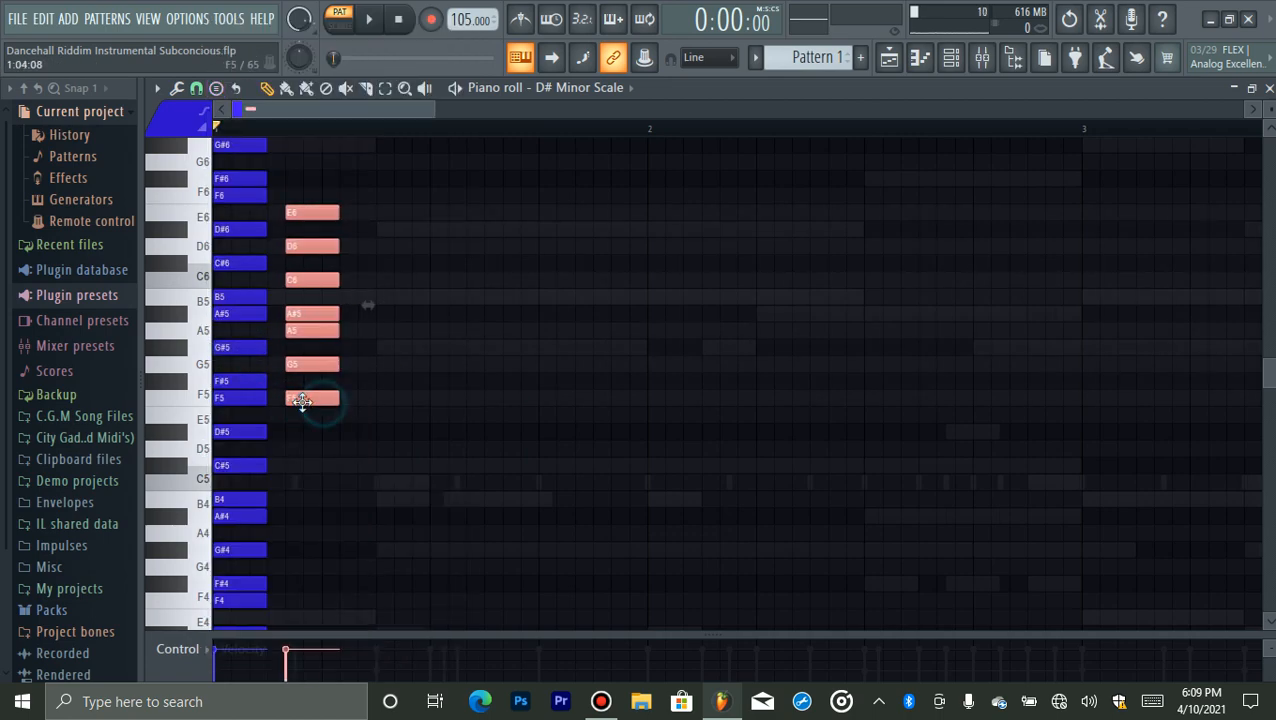
left_click_drag(302, 401, 284, 401)
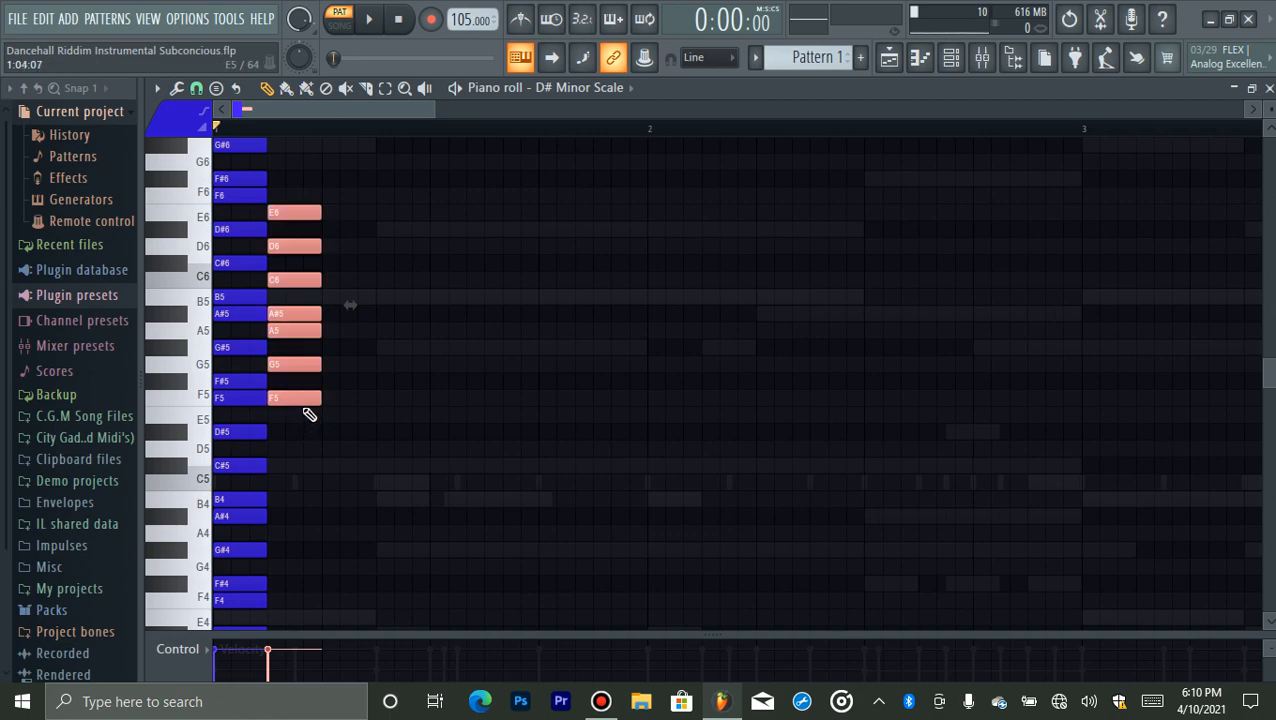
left_click_drag(304, 409, 309, 258)
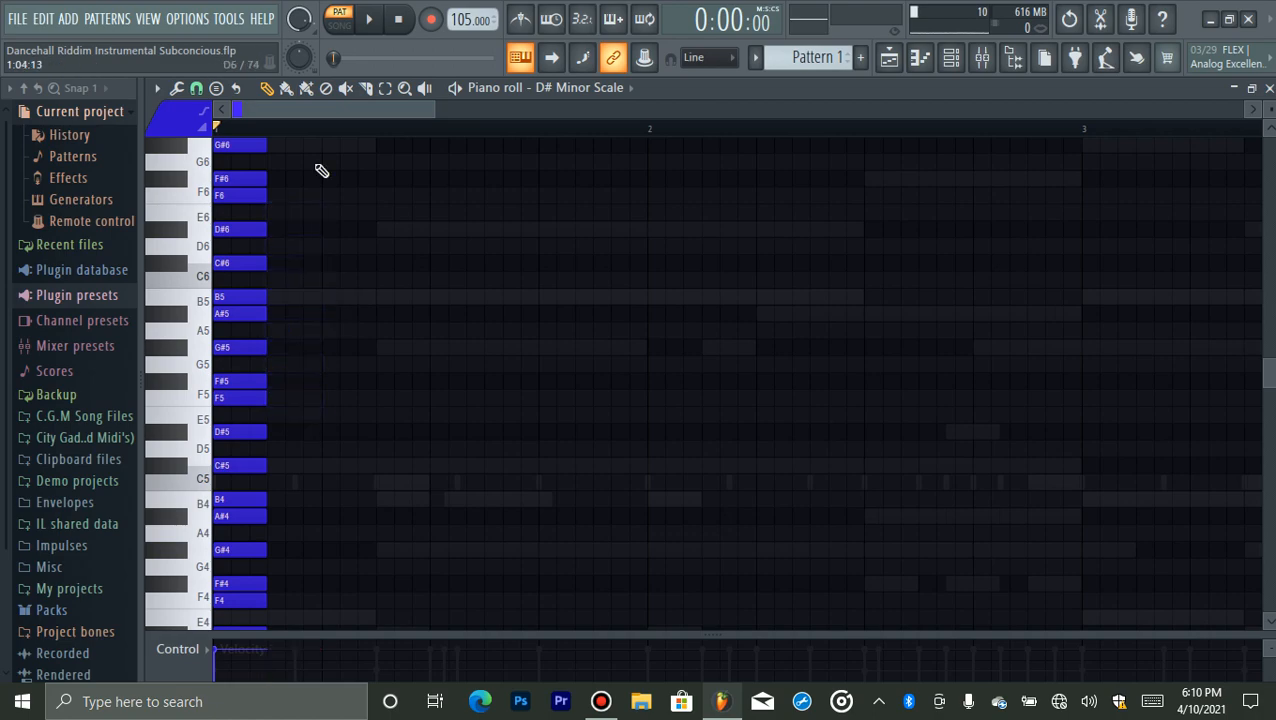
- Look through the advanced chord stamps and show bars 1 to 8 of the D# Minor Scale channel
left_click(215, 87)
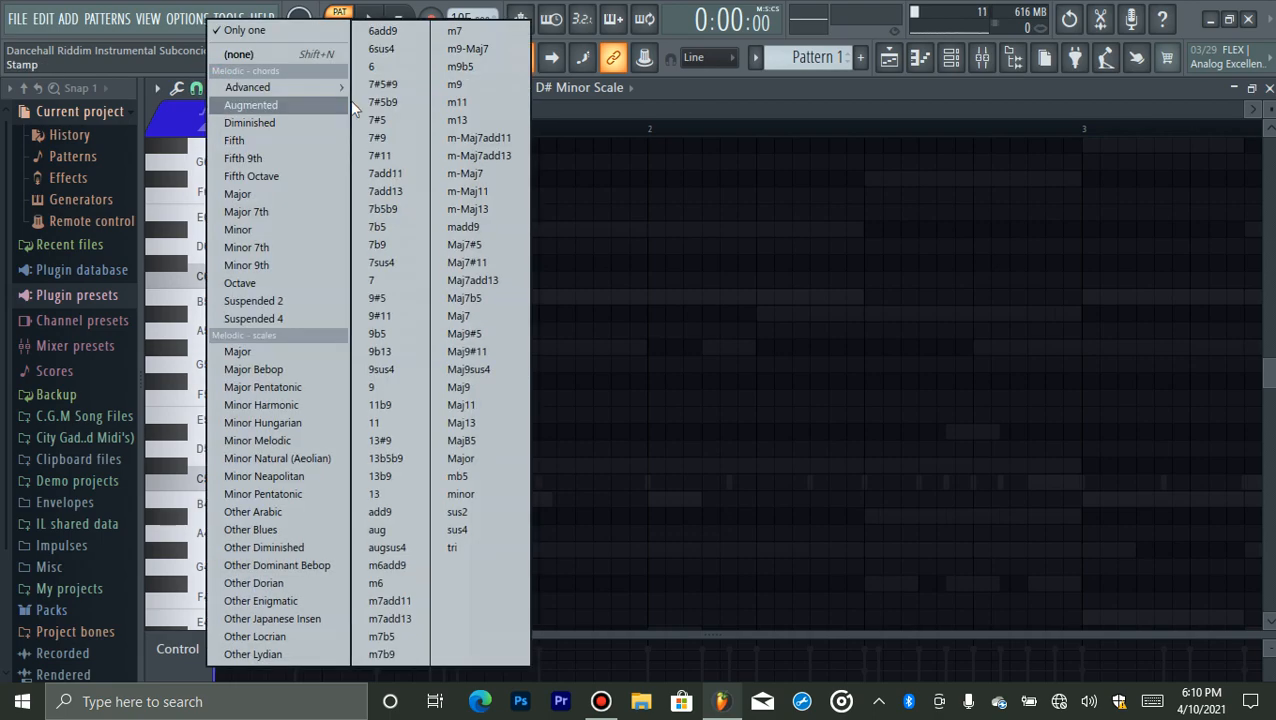
left_click(655, 90)
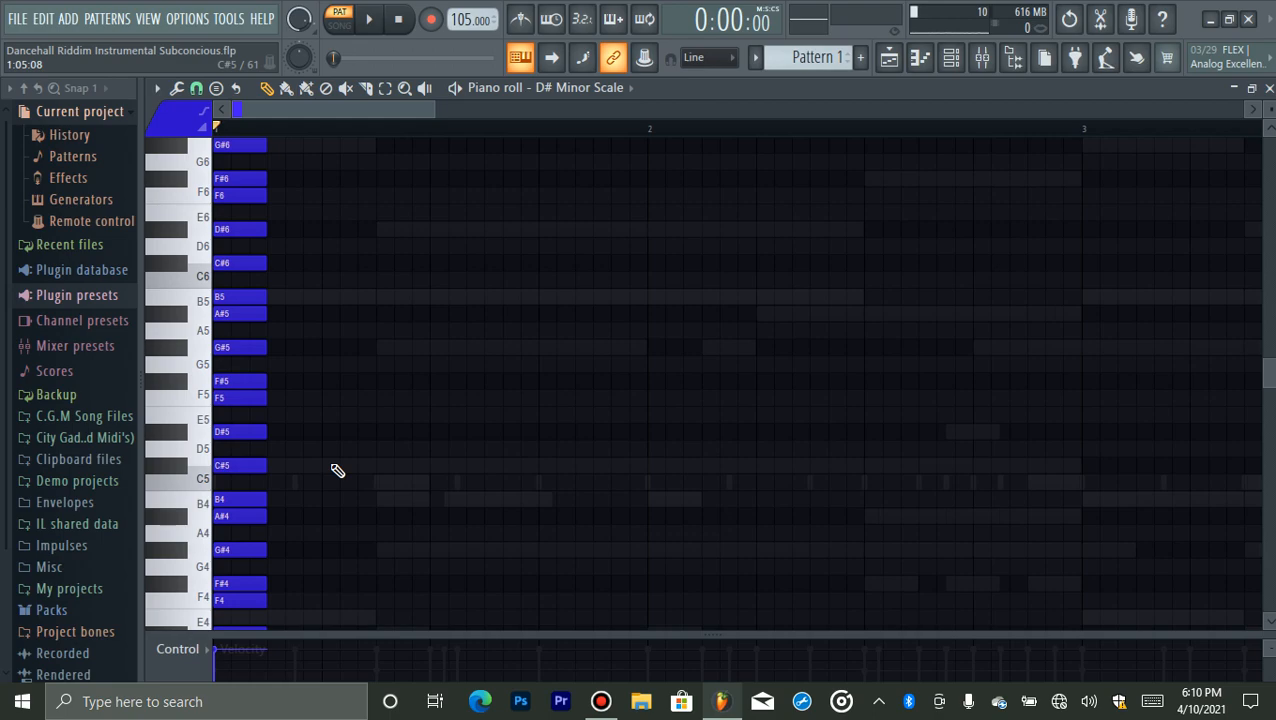
left_click_drag(433, 109, 913, 212)
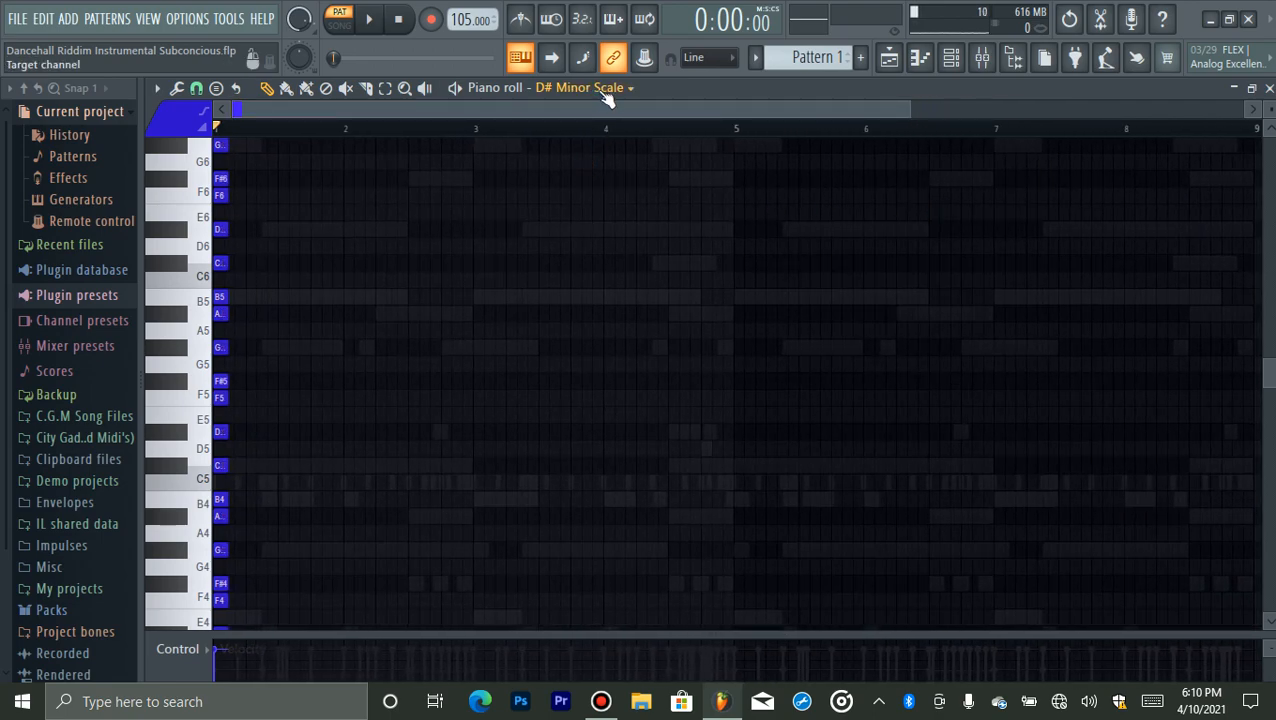
- Open the Synpluck Steel channel's notes in the piano roll
left_click(951, 57)
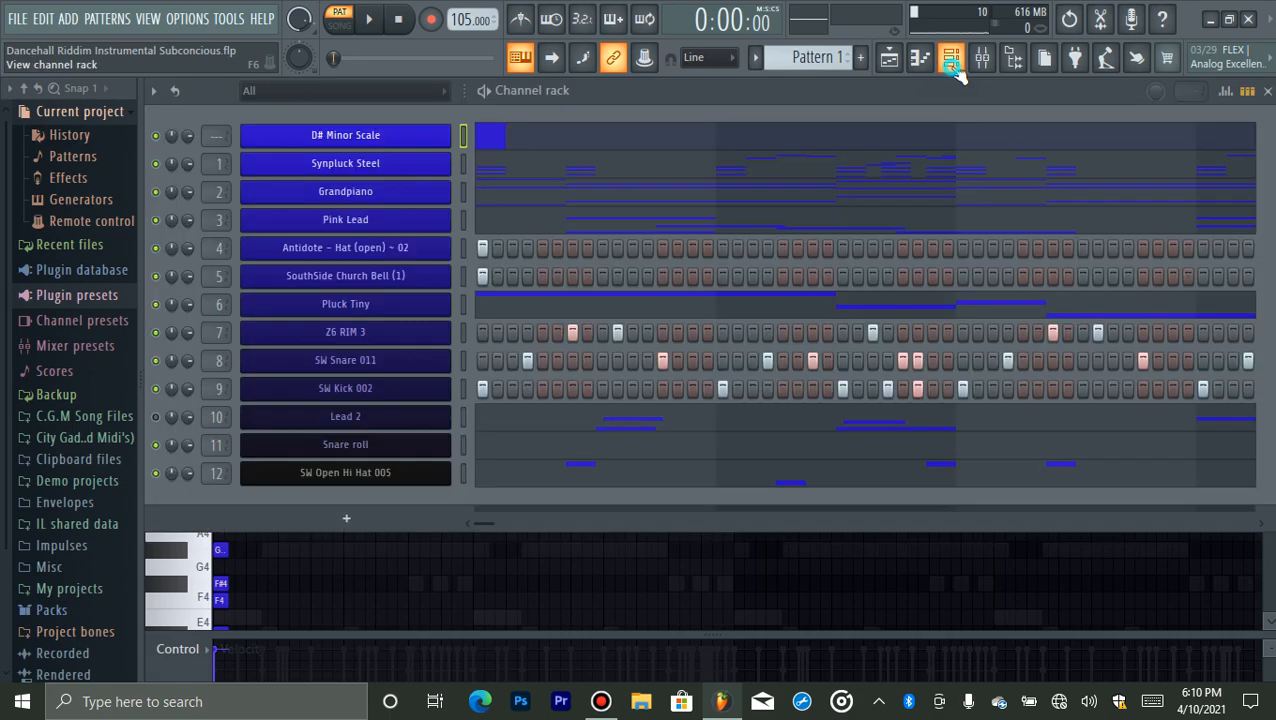
right_click(407, 172)
left_click(469, 169)
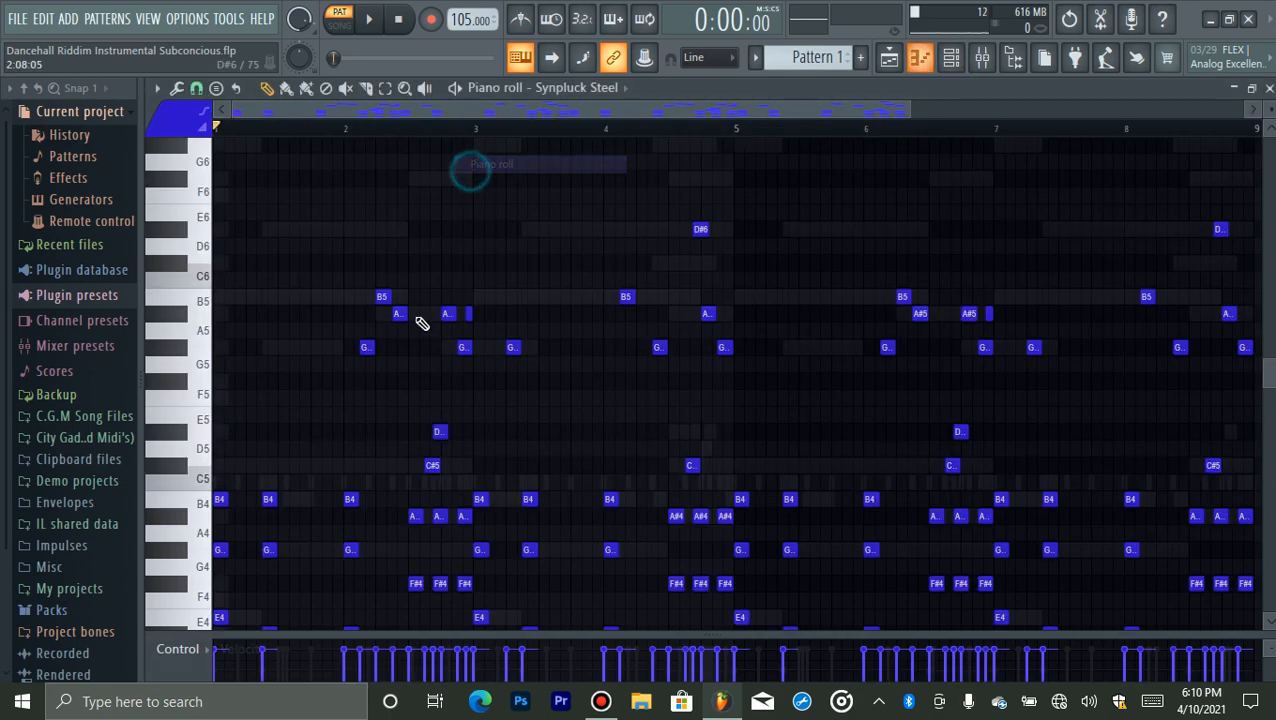
- Solo the Synpluck Steel channel in the channel rack and view its FLEX instrument window
left_click(951, 57)
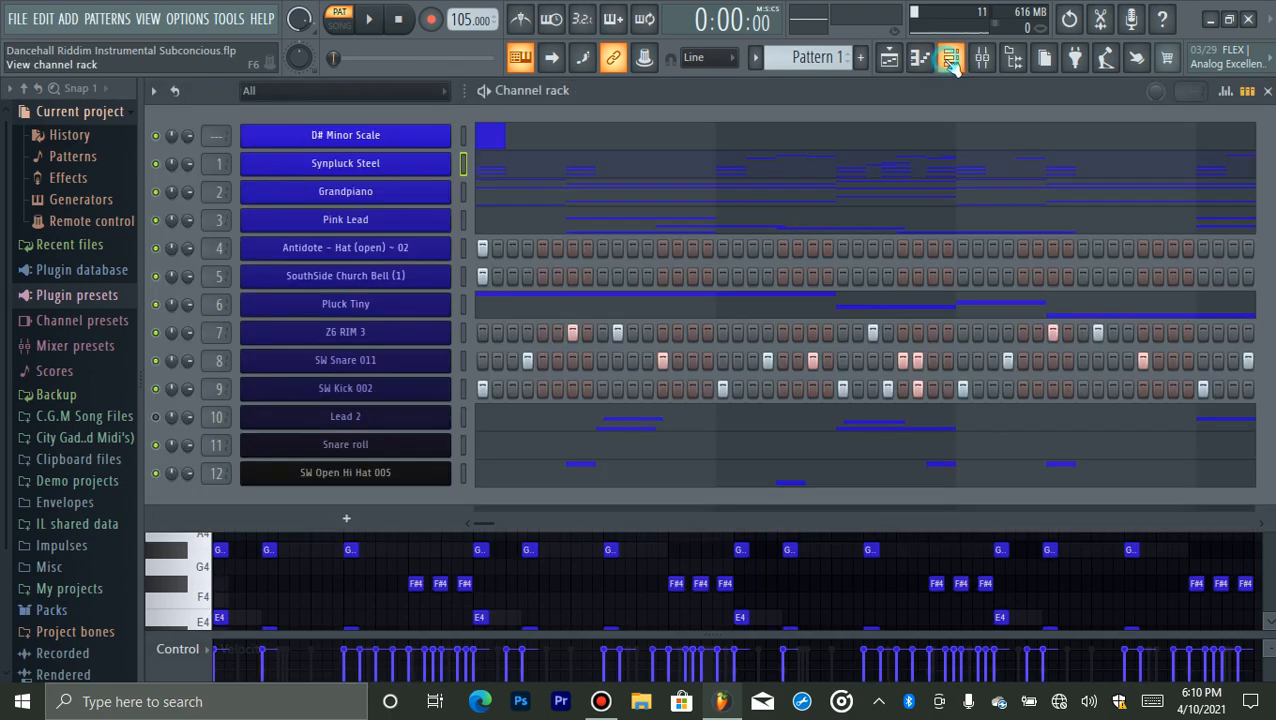
right_click(156, 163)
left_click(178, 169)
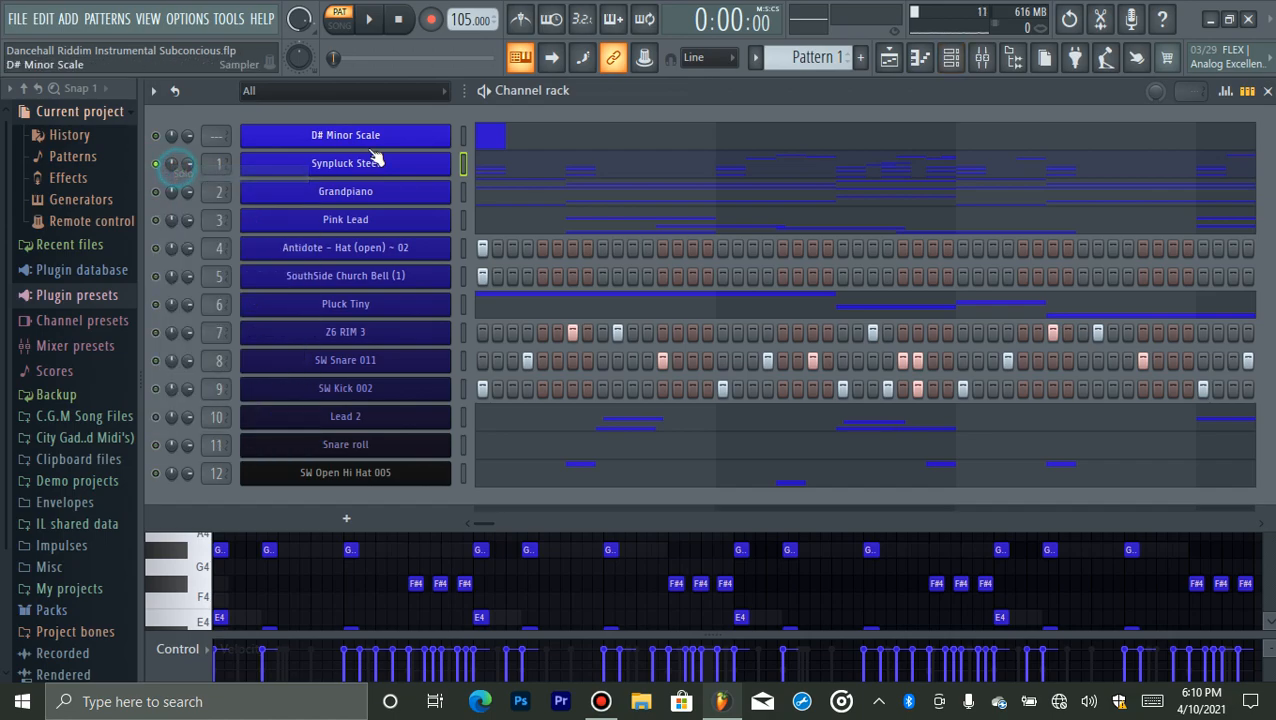
left_click(406, 163)
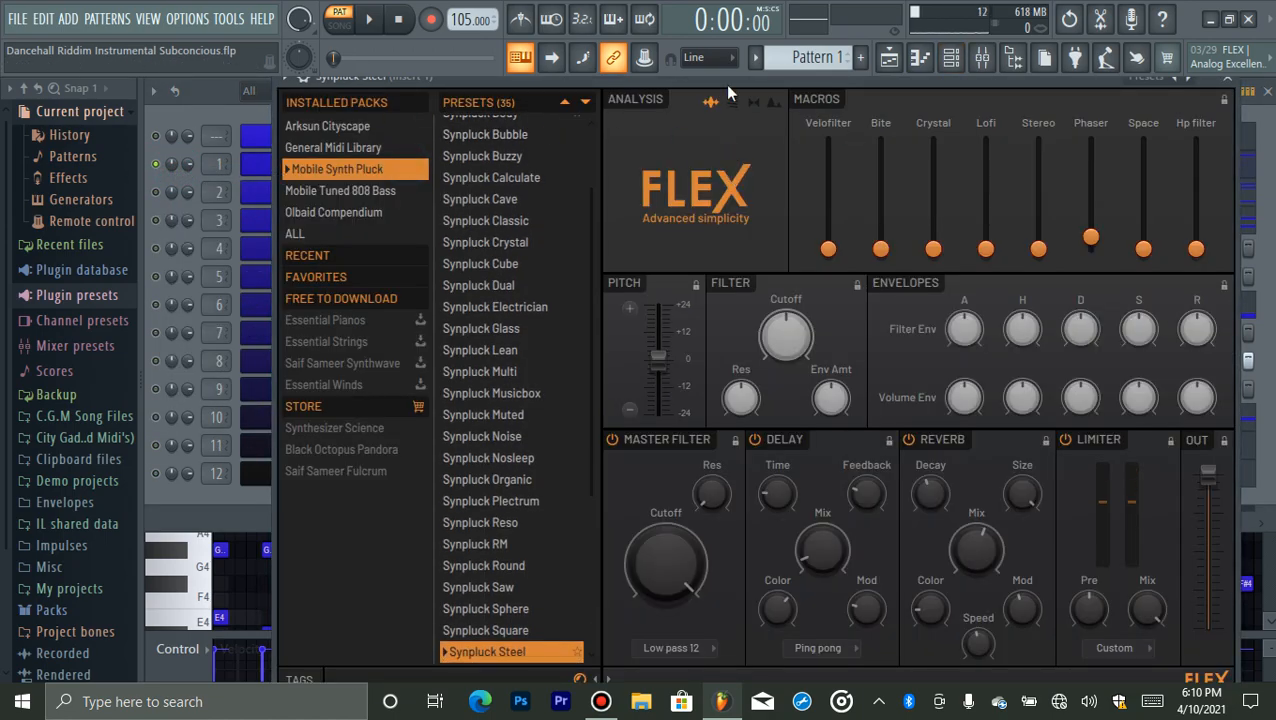
left_click(252, 168)
- Play the soloed Synpluck Steel notes in the piano roll with bars 1 to 4 in view
left_click(919, 62)
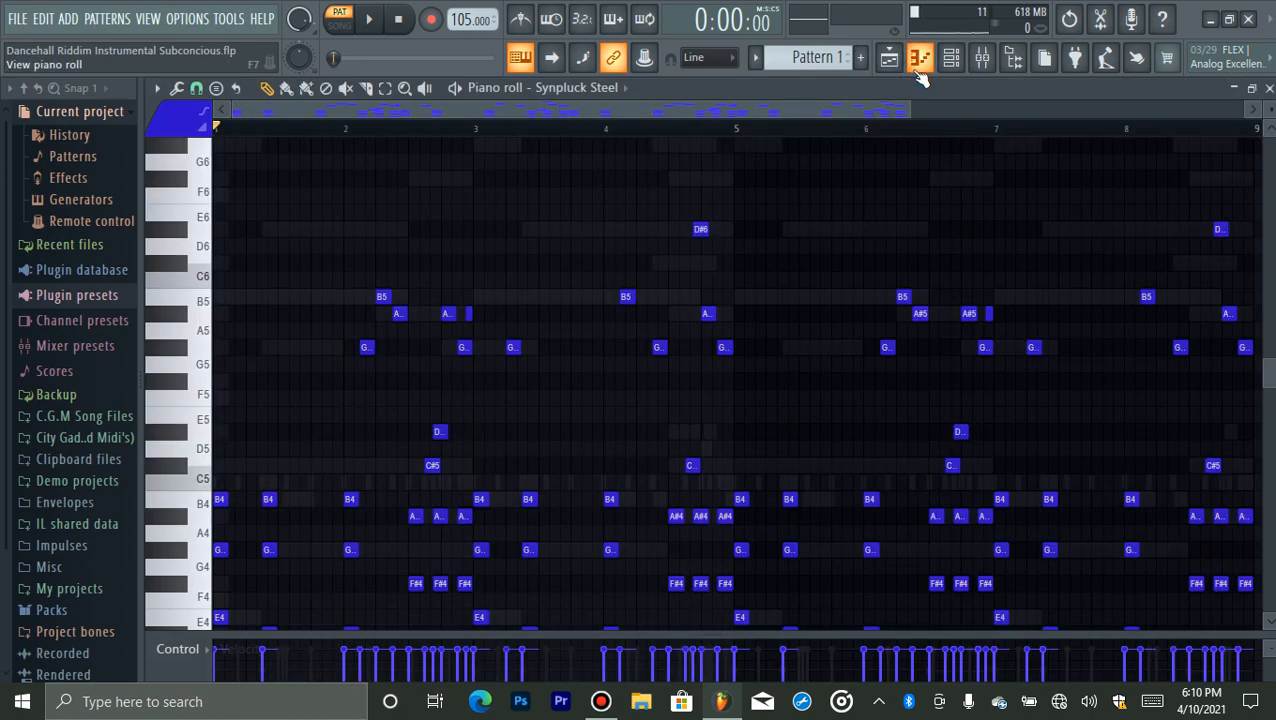
left_click_drag(908, 110, 569, 116)
key("space")
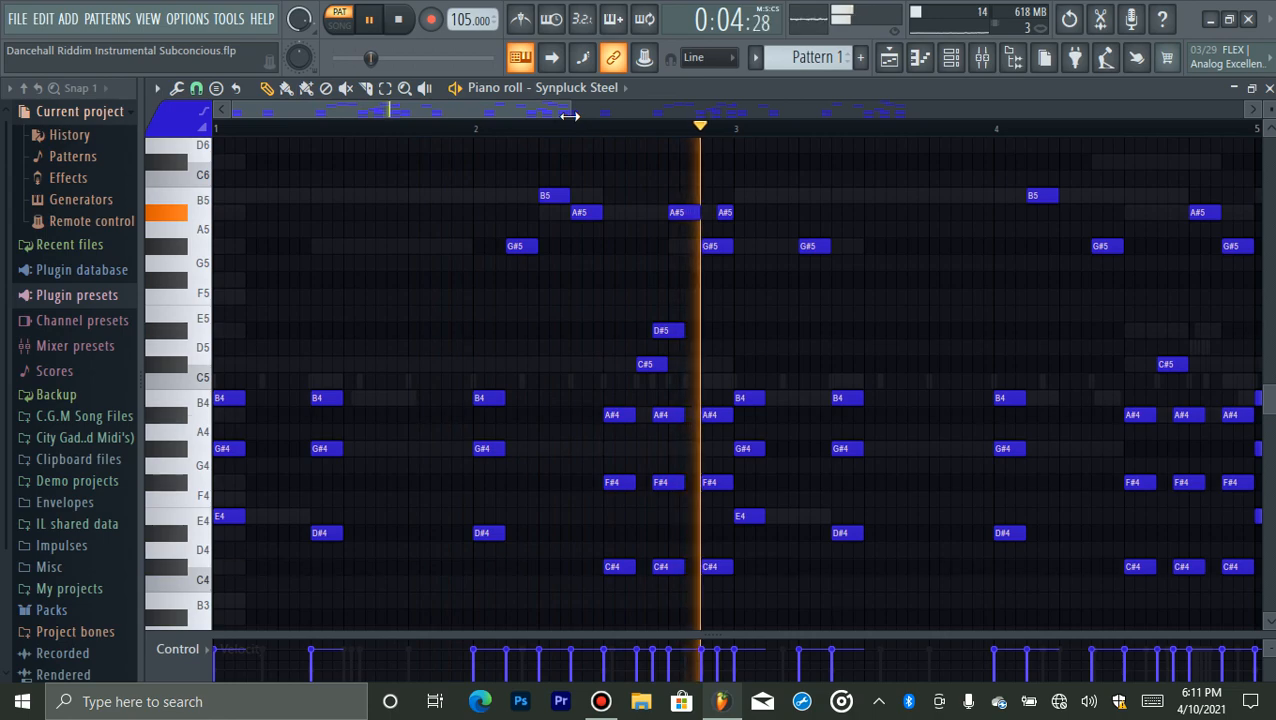
- Stop the Synpluck Steel playback and show bars 1 to 8 of its notes in the piano roll
left_click_drag(569, 116, 638, 132)
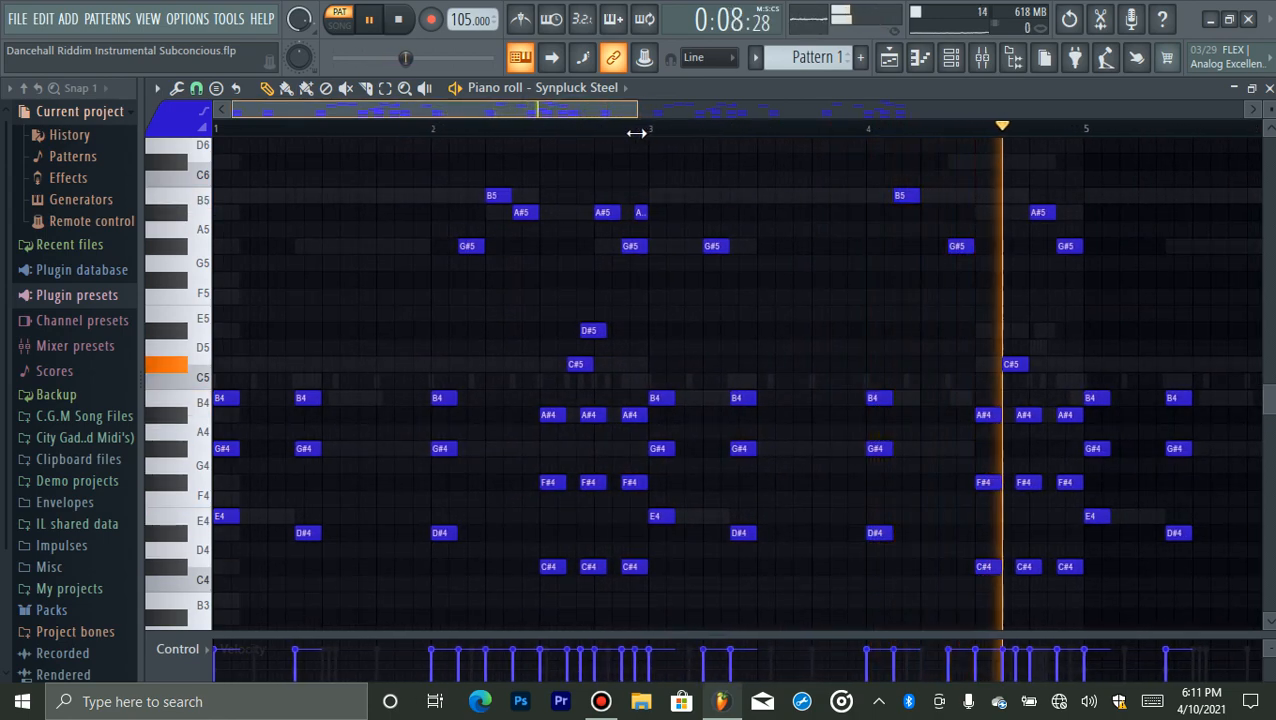
key("space")
left_click_drag(636, 107, 909, 165)
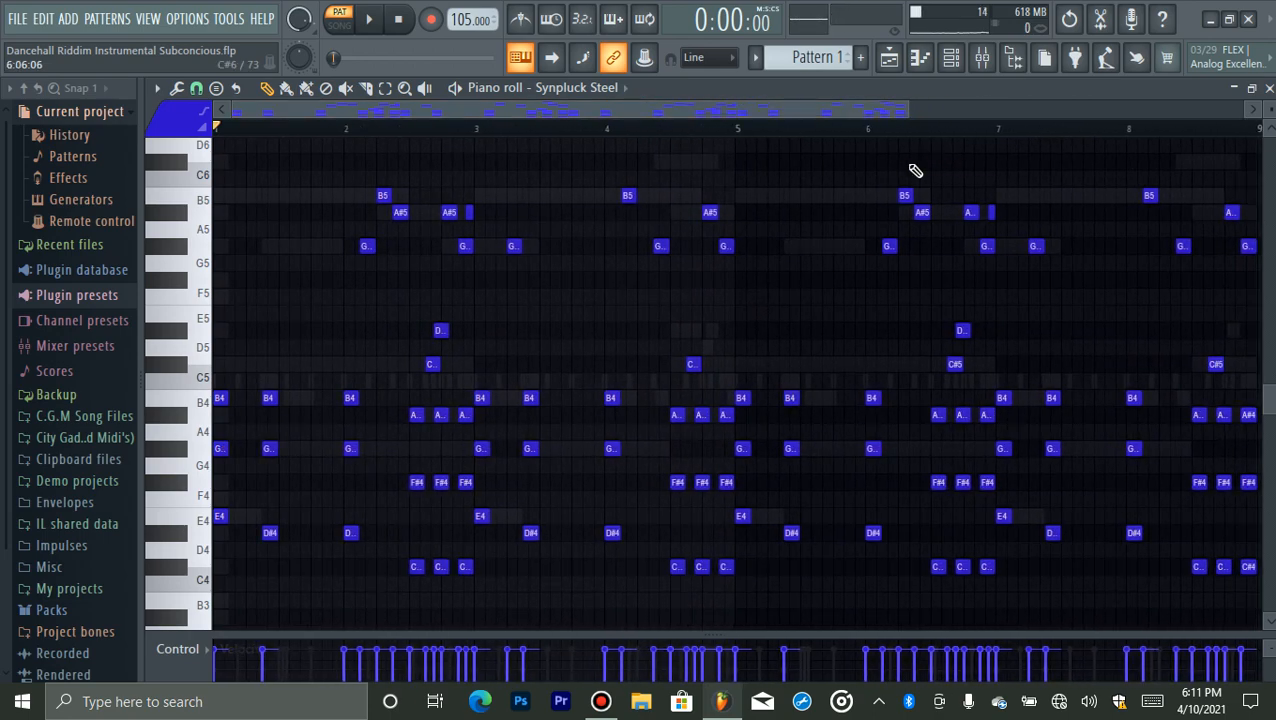
- Unmute the Grandpiano channel and open its notes in the piano roll with bars 1 to 4 in view
left_click(952, 60)
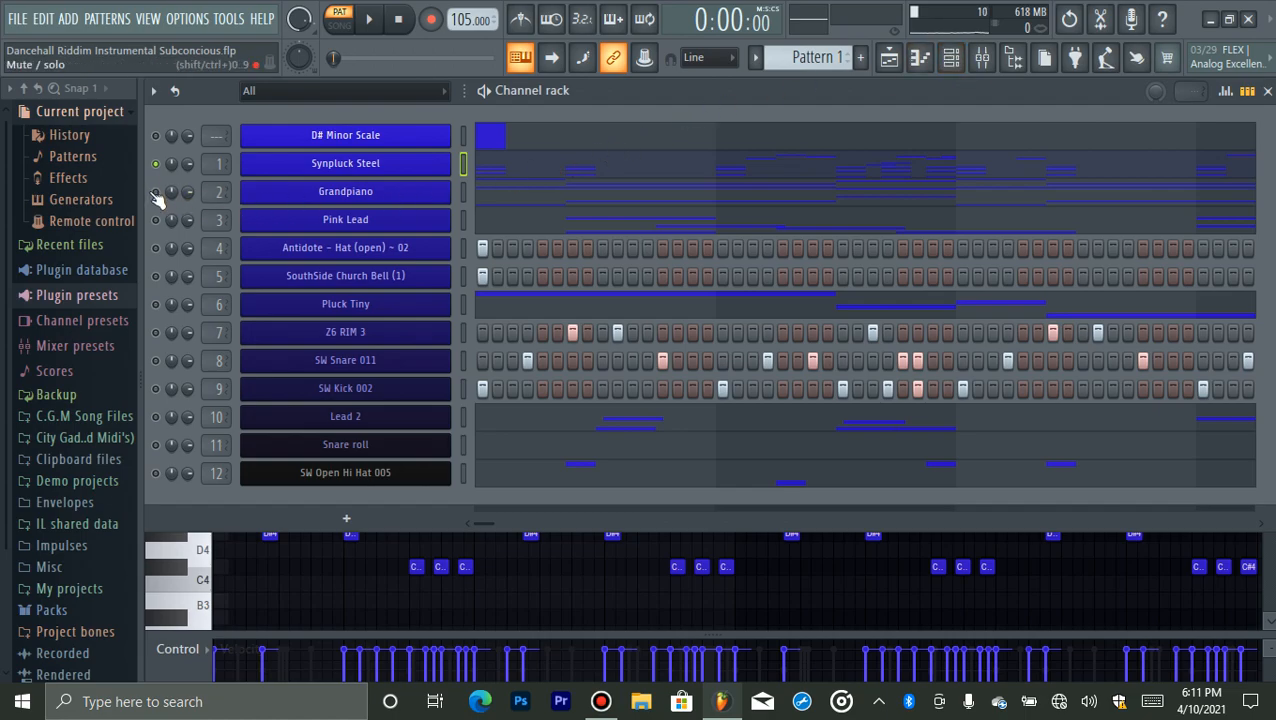
right_click(332, 193)
left_click(479, 193)
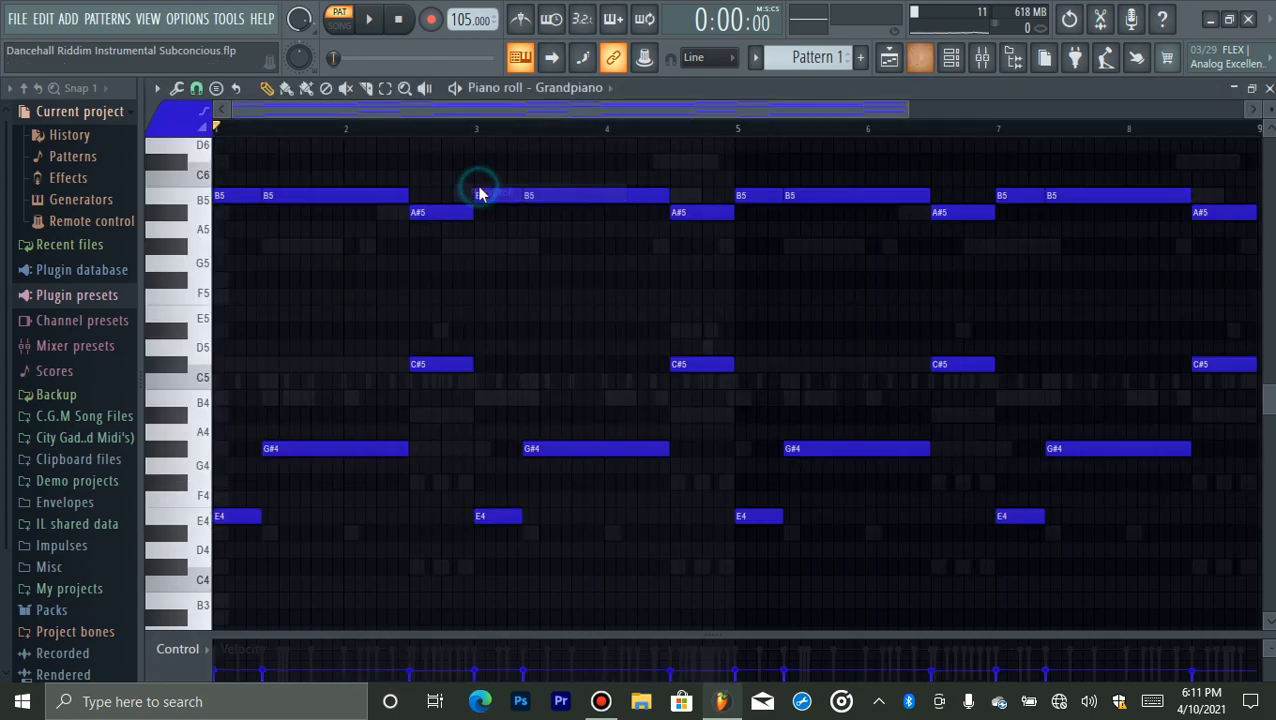
left_click_drag(1267, 399, 1270, 370)
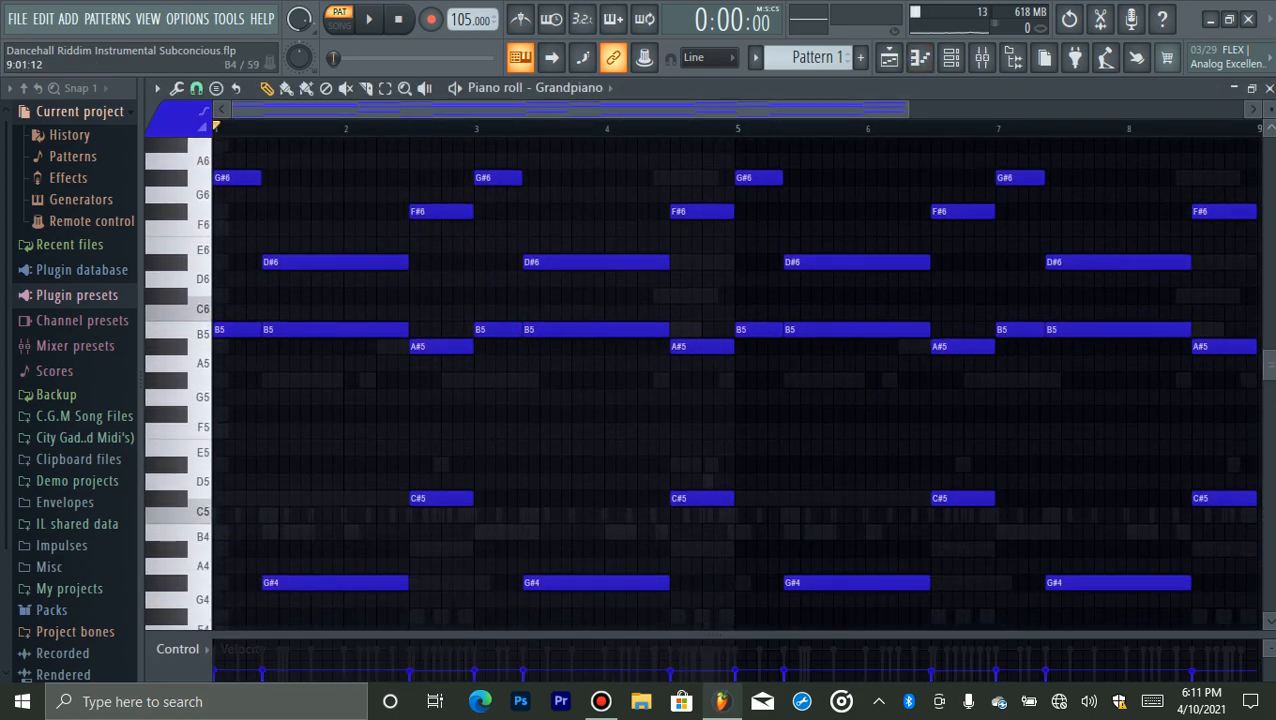
left_click_drag(1270, 109, 1270, 115)
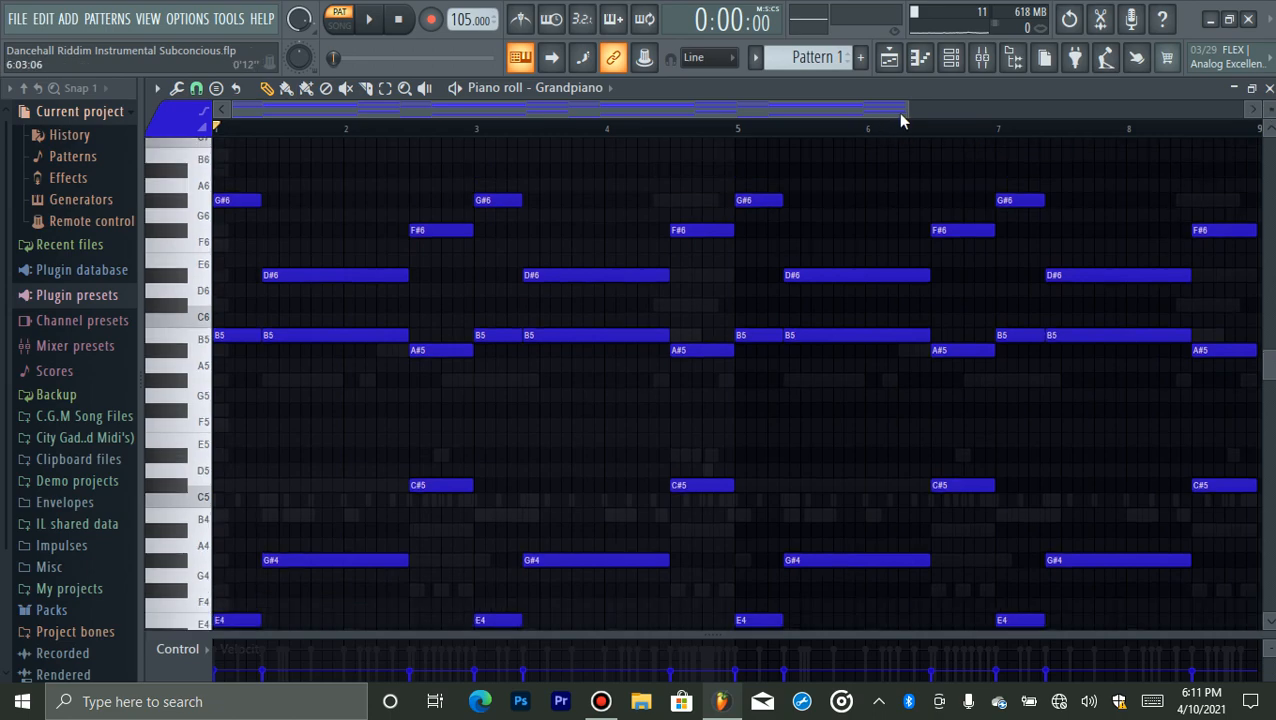
left_click_drag(903, 110, 570, 112)
- Try a closer voicing of the first Grandpiano chord by lowering its G#6 and raising its E4 by one octave each
left_click(270, 204)
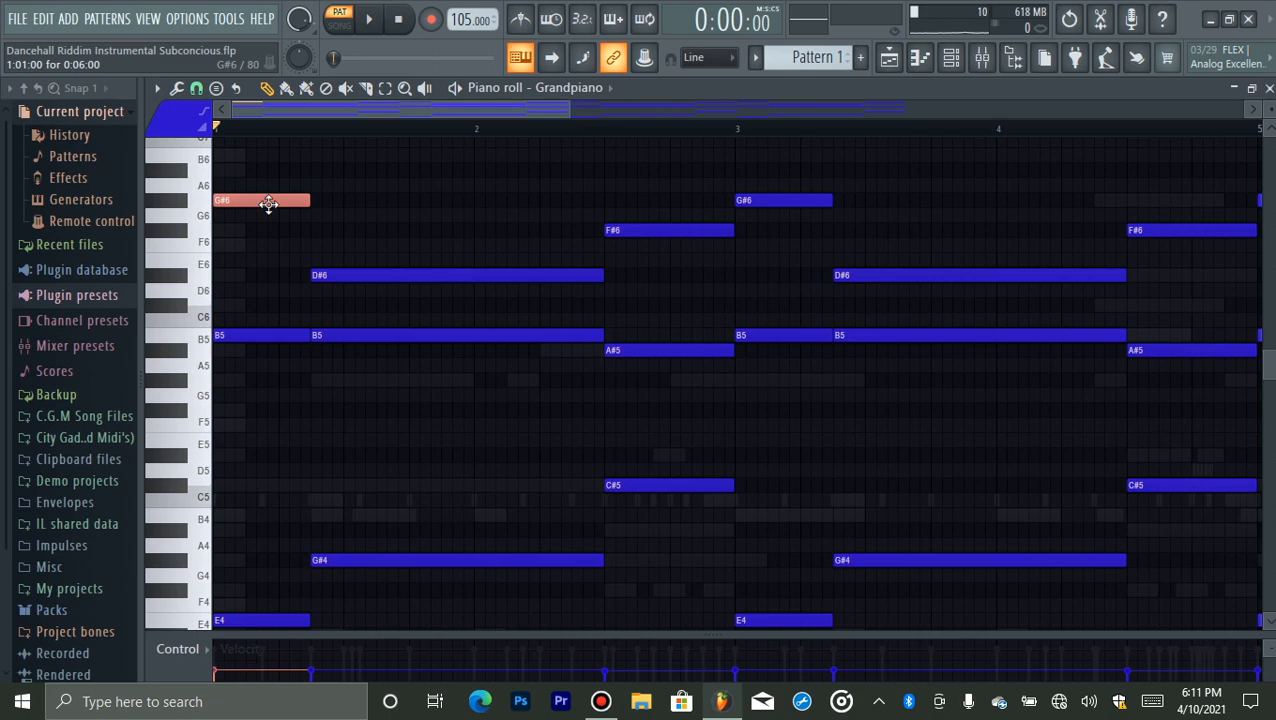
key("ctrl+Down")
left_click(280, 556)
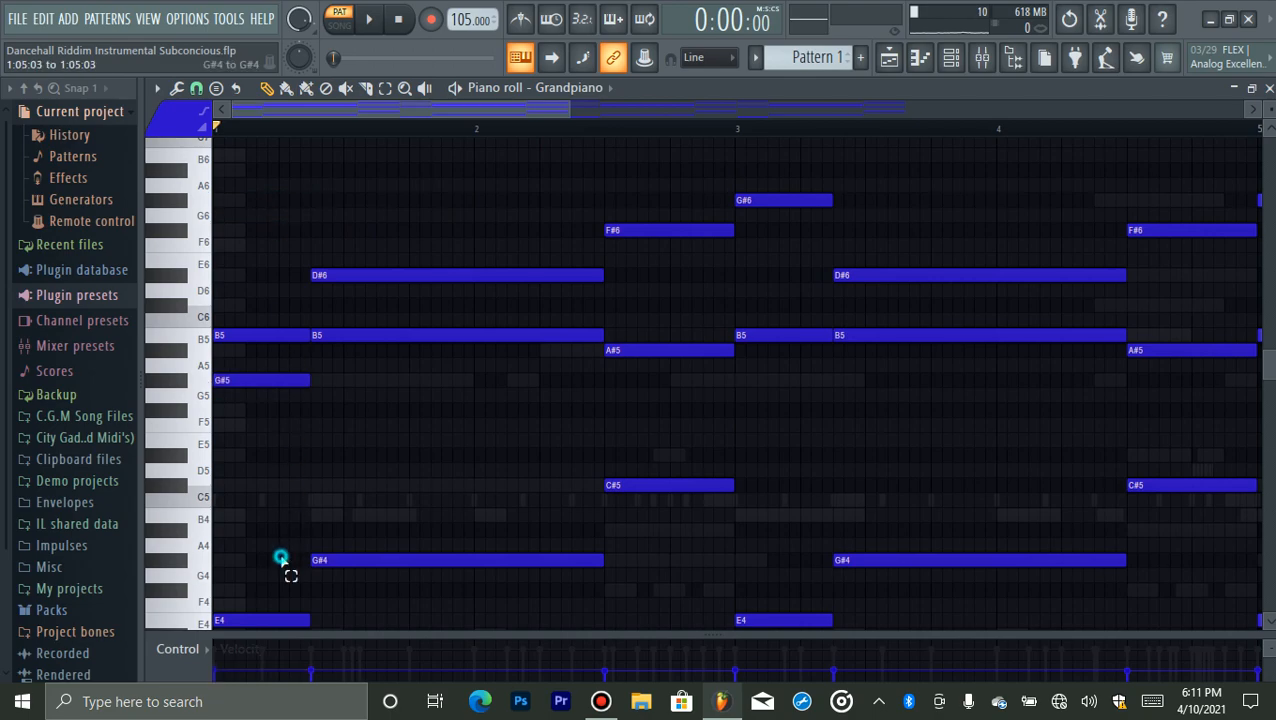
left_click(263, 620)
key("ctrl+Up")
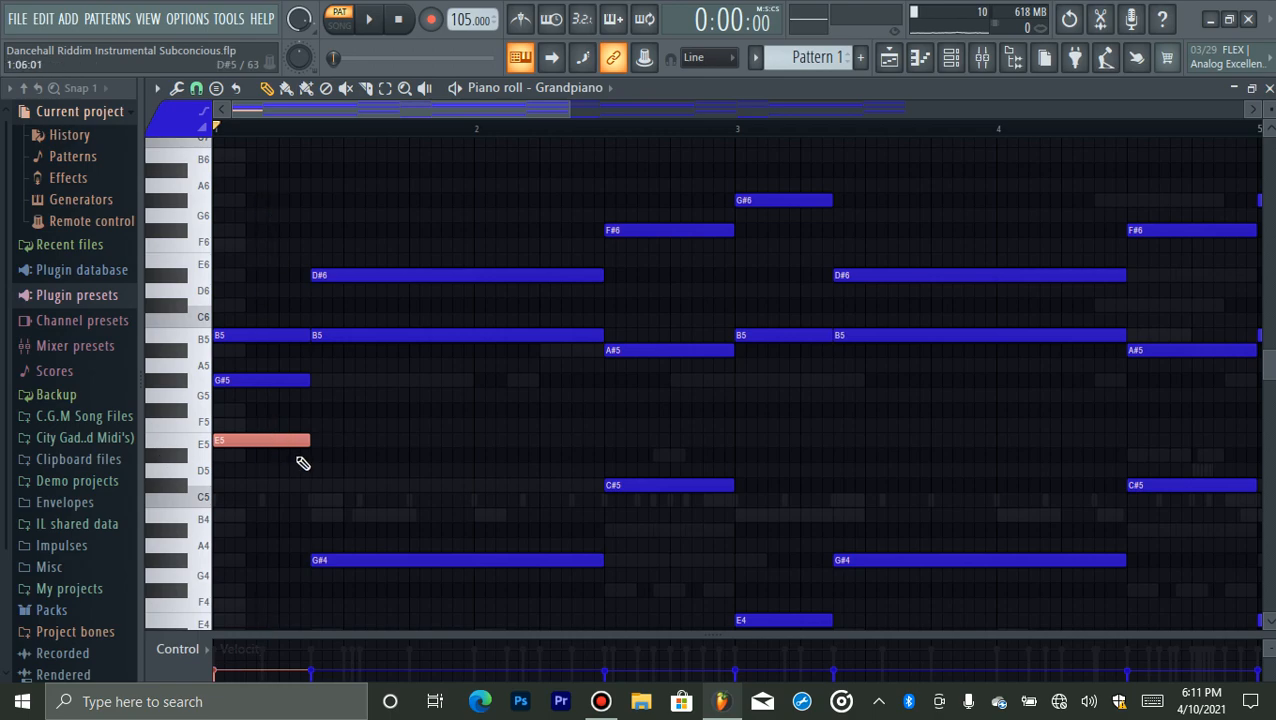
- Return the first chord's outer notes to their original octaves, E4 and G#6
key("ctrl+Down")
left_click(264, 384)
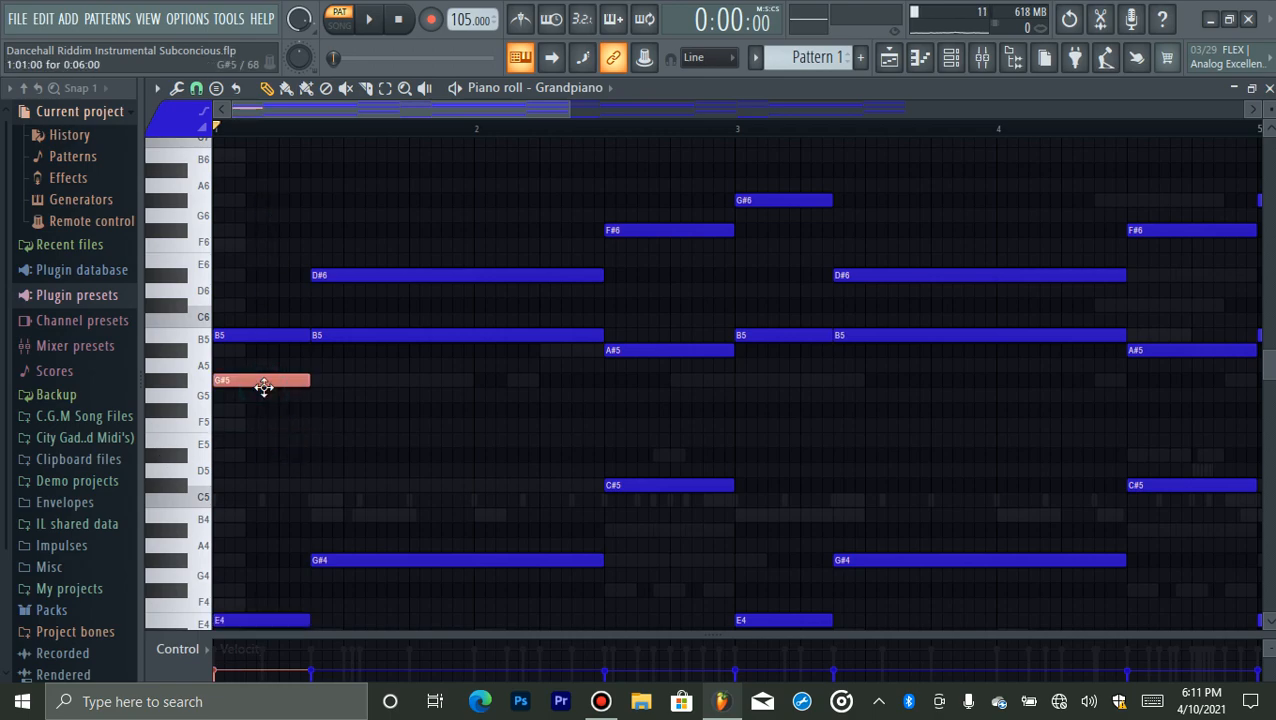
key("ctrl+Up")
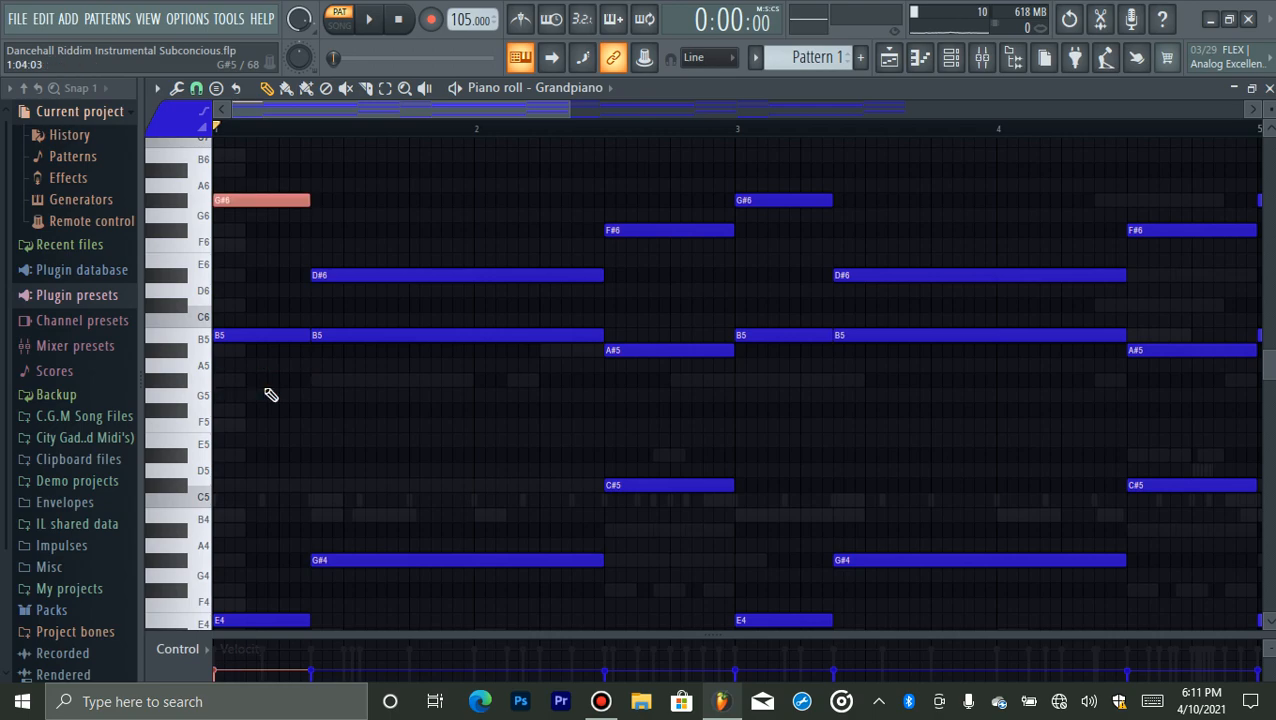
left_click(455, 432)
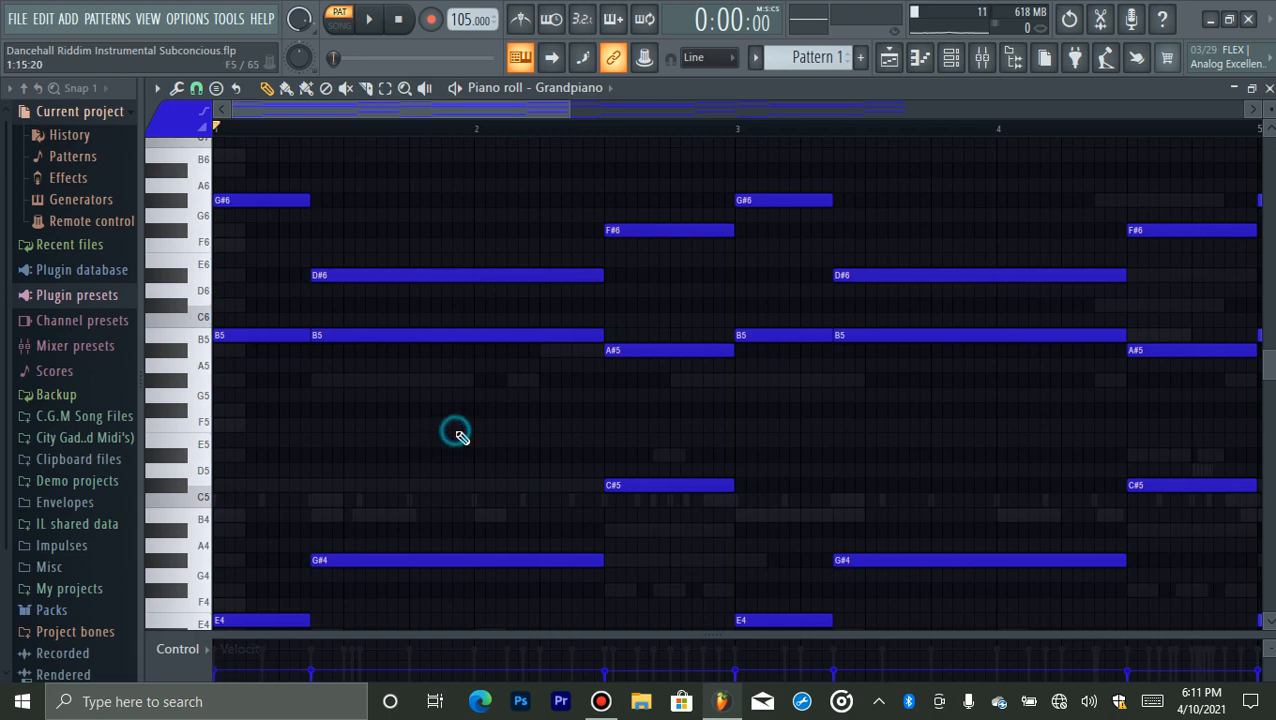
- Play the Grandpiano notes in the piano roll, widen the view to bars 1 to 7, and stop the playback
key("space")
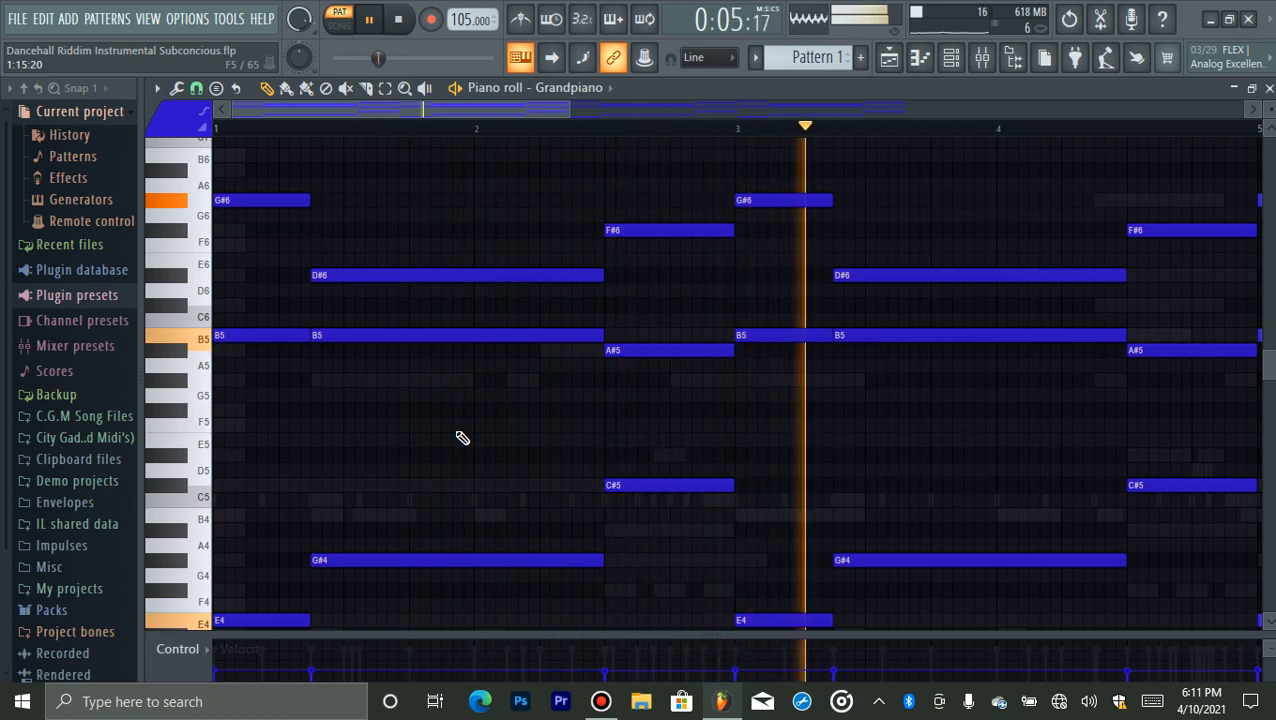
left_click_drag(572, 107, 837, 155)
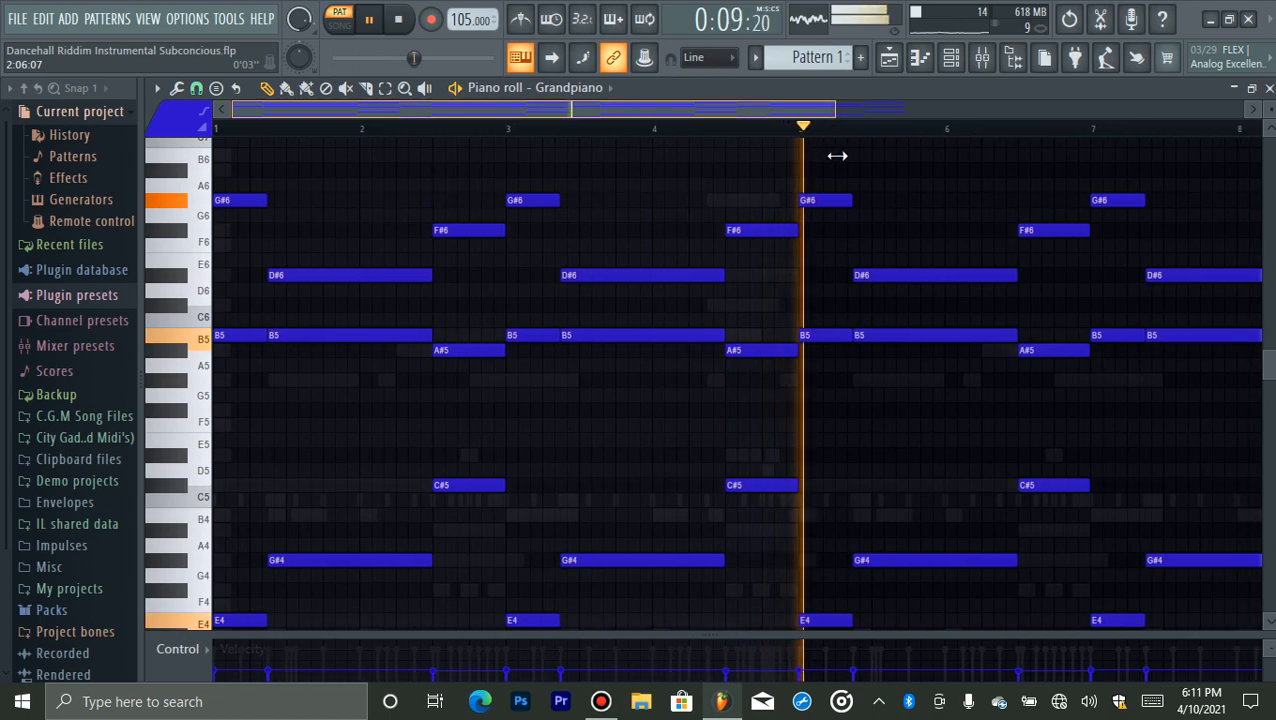
key("space")
- Unmute the Pink Lead, Antidote - Hat (open) - 02 and SouthSide Church Bell (1) channels in the channel rack
left_click(950, 58)
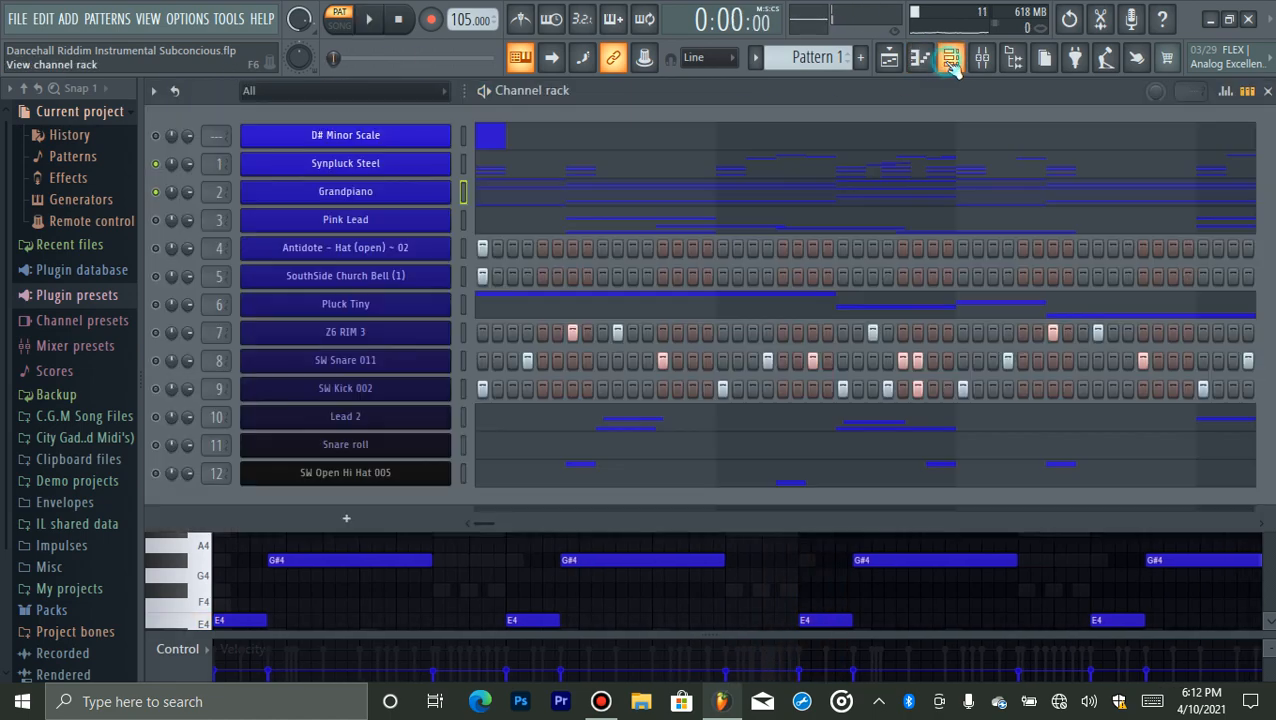
left_click(156, 221)
left_click(462, 221)
left_click(155, 248)
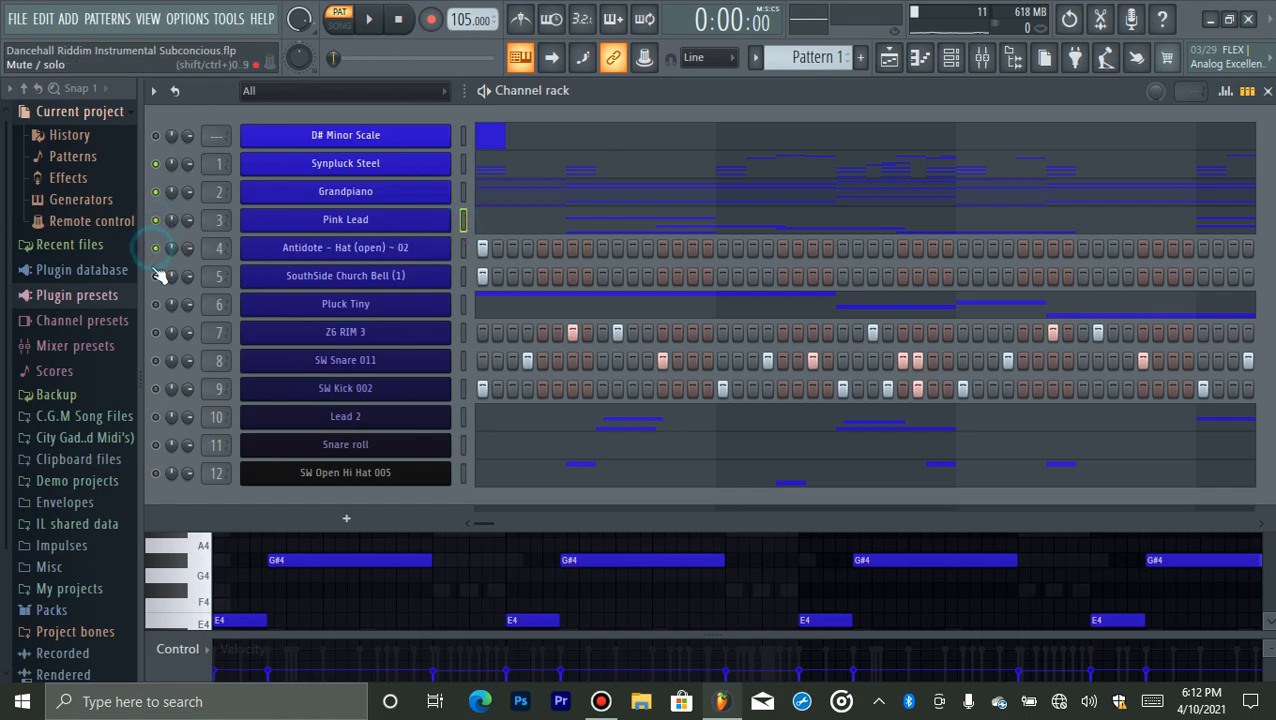
left_click(150, 289)
left_click(156, 277)
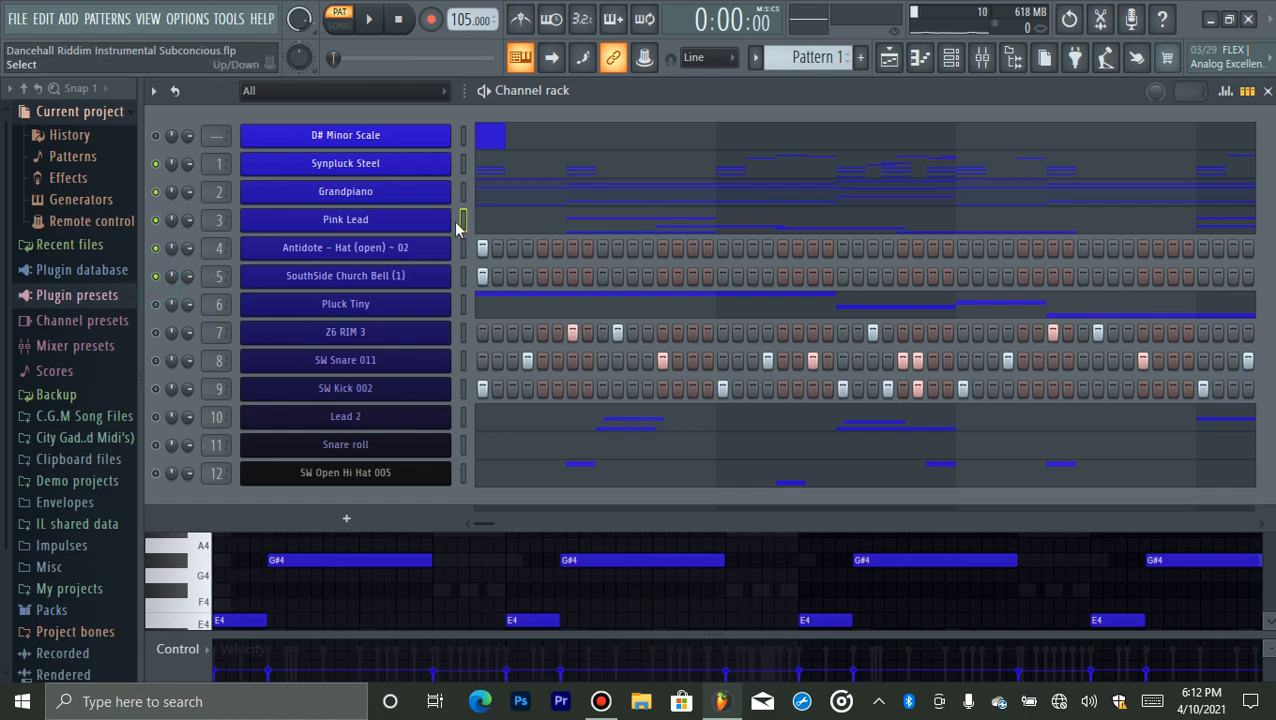
- Play the unmuted channels while viewing the Pink Lead notes in the piano roll, and stop the playback
key("space")
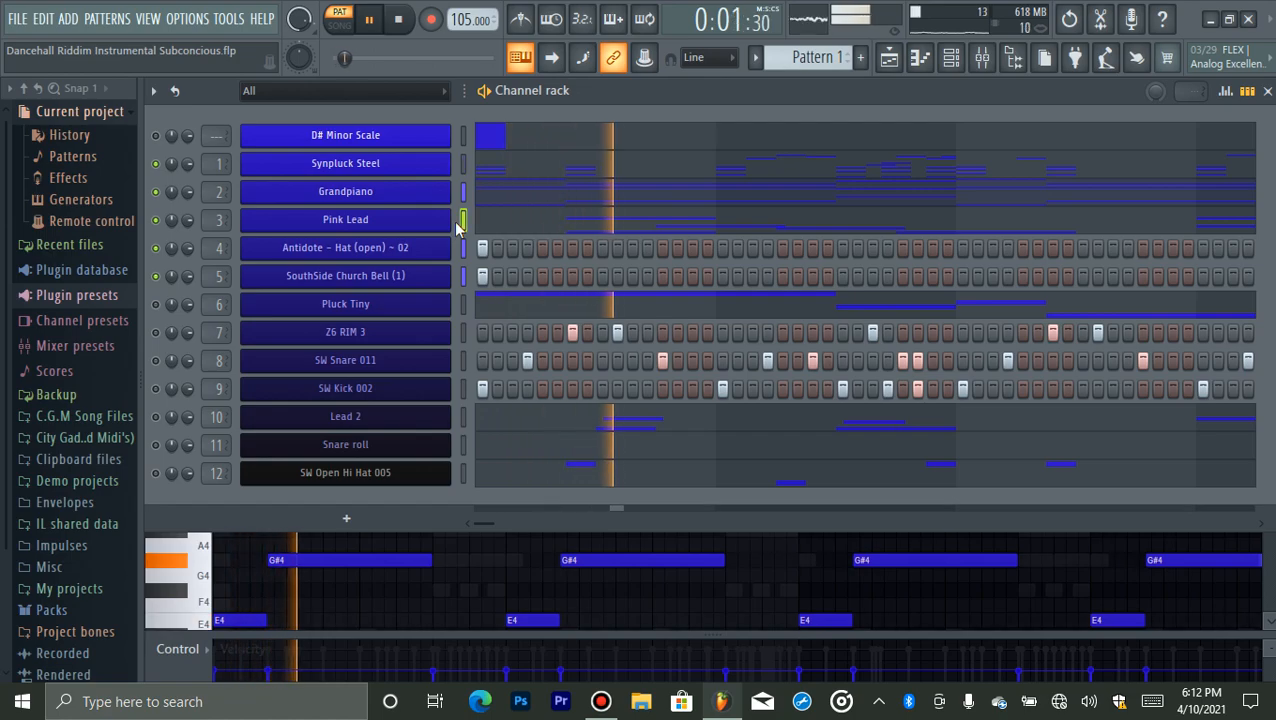
right_click(447, 219)
left_click(484, 221)
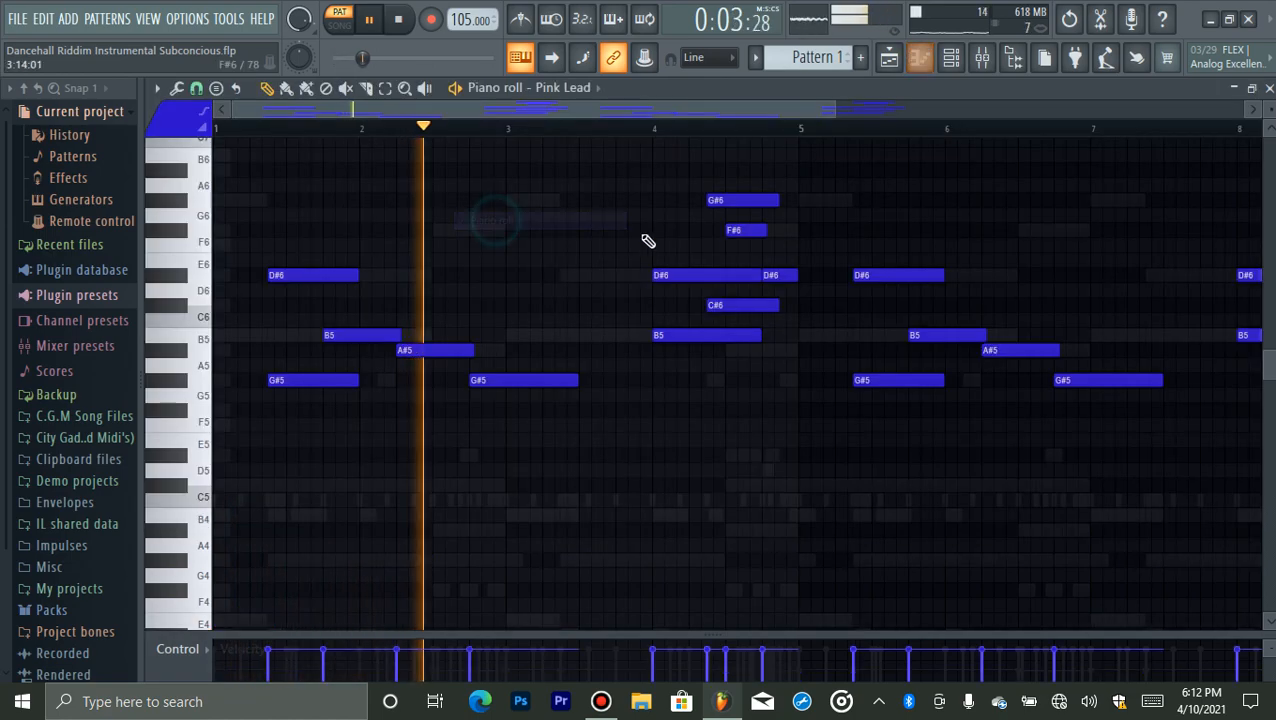
scroll(652, 241, "up", 3)
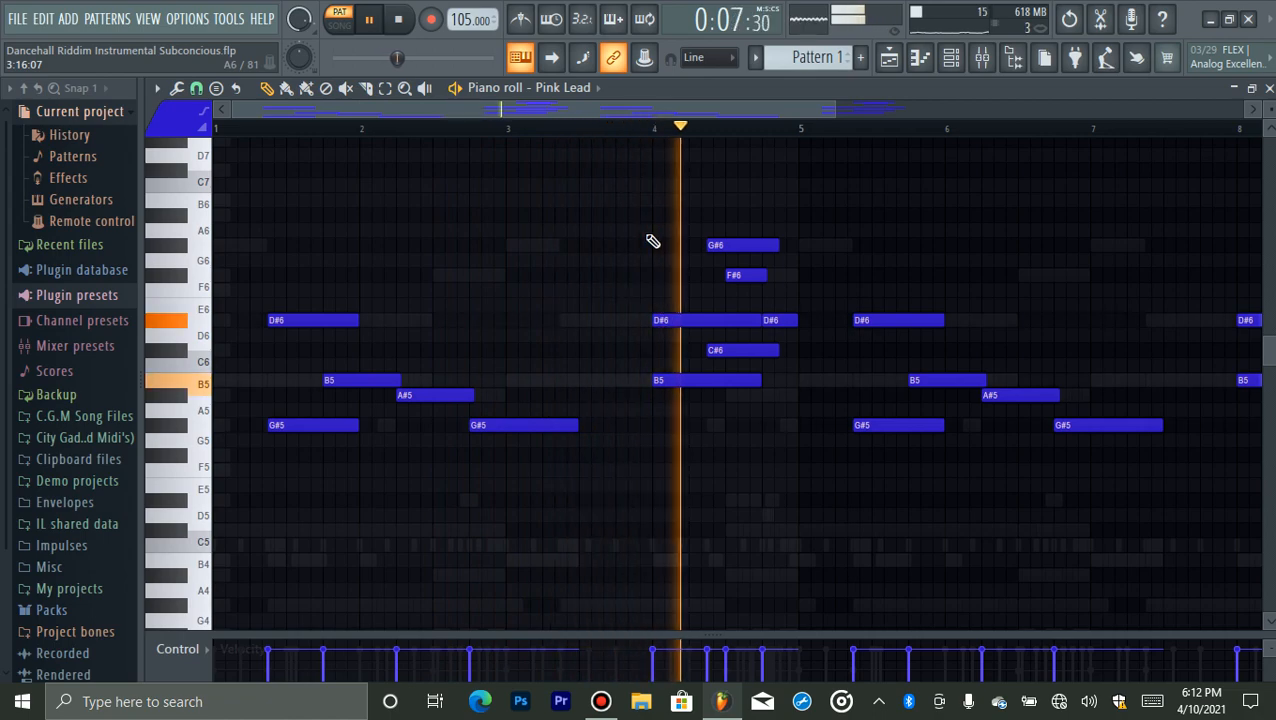
key("space")
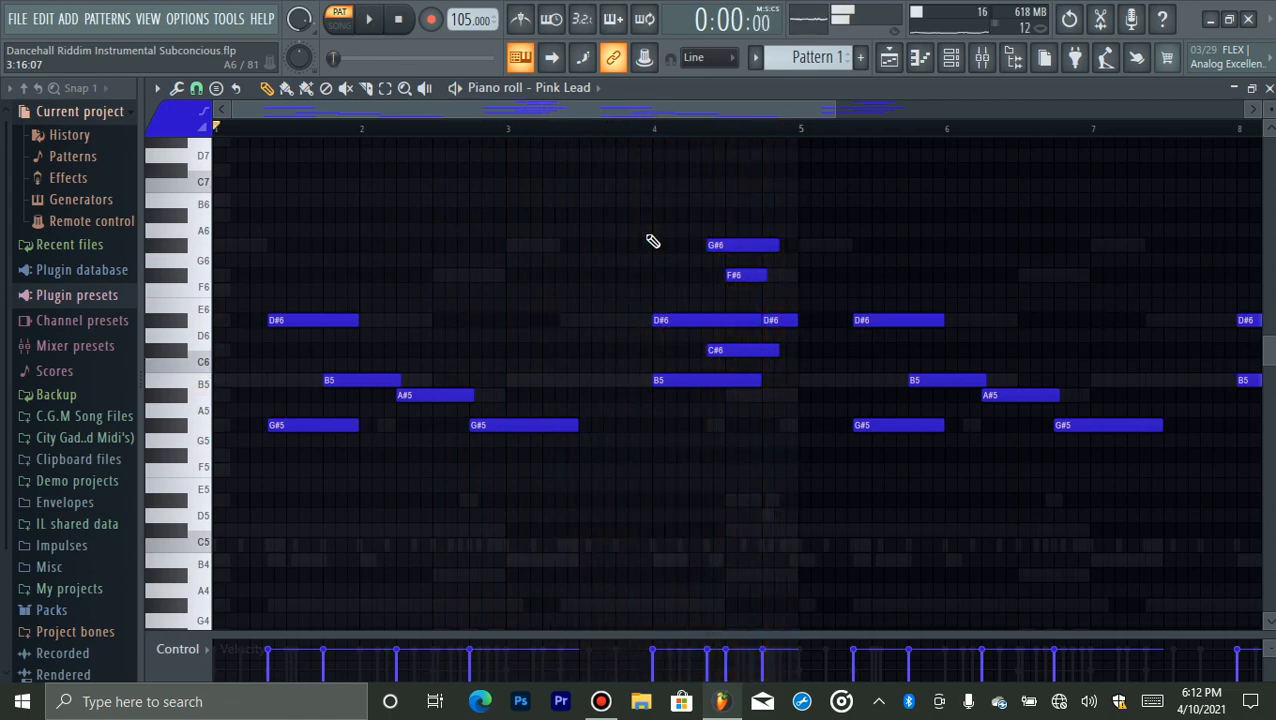
- View the Pink Lead channel's Massive X instrument and its list of User presets, and close the instrument window
left_click(952, 56)
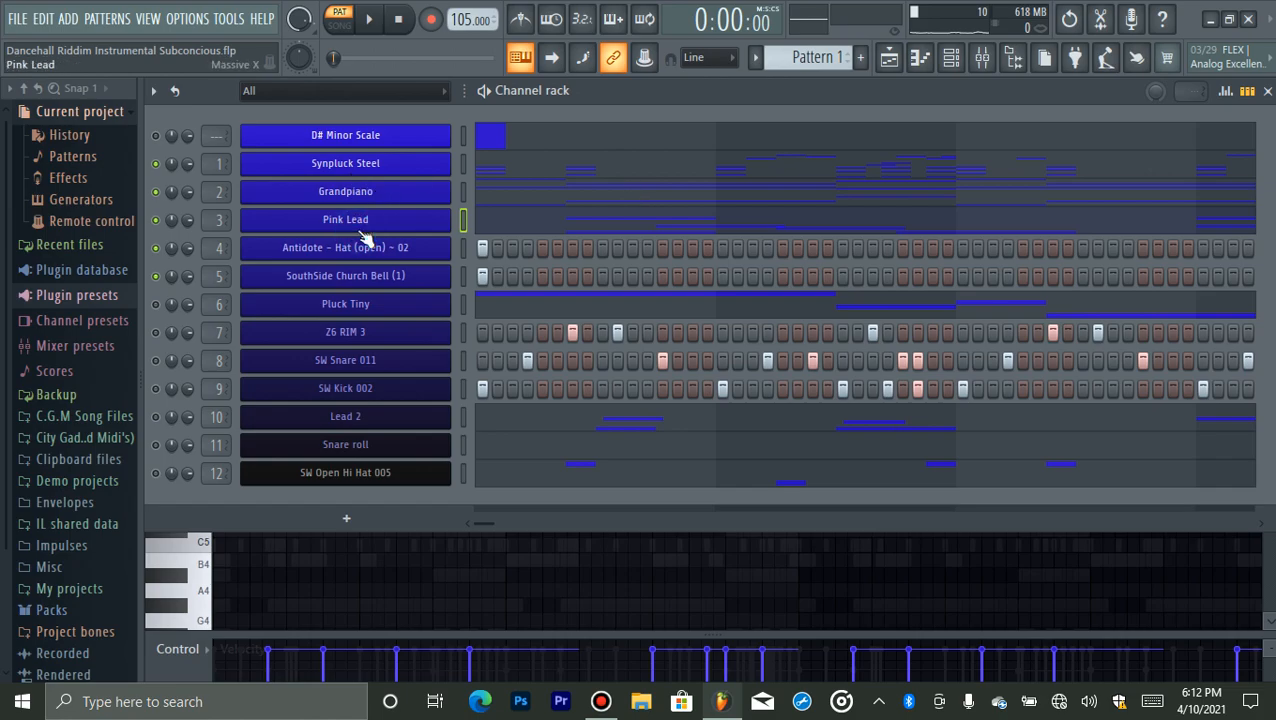
left_click(430, 219)
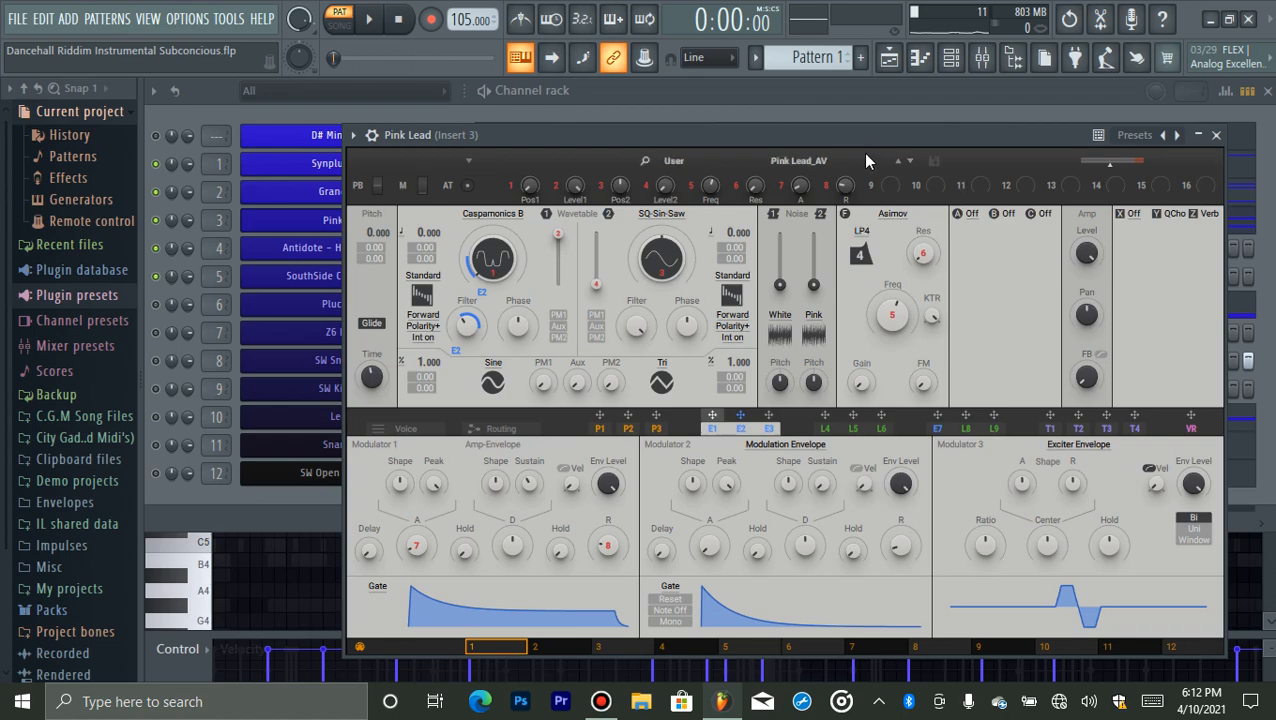
left_click(805, 162)
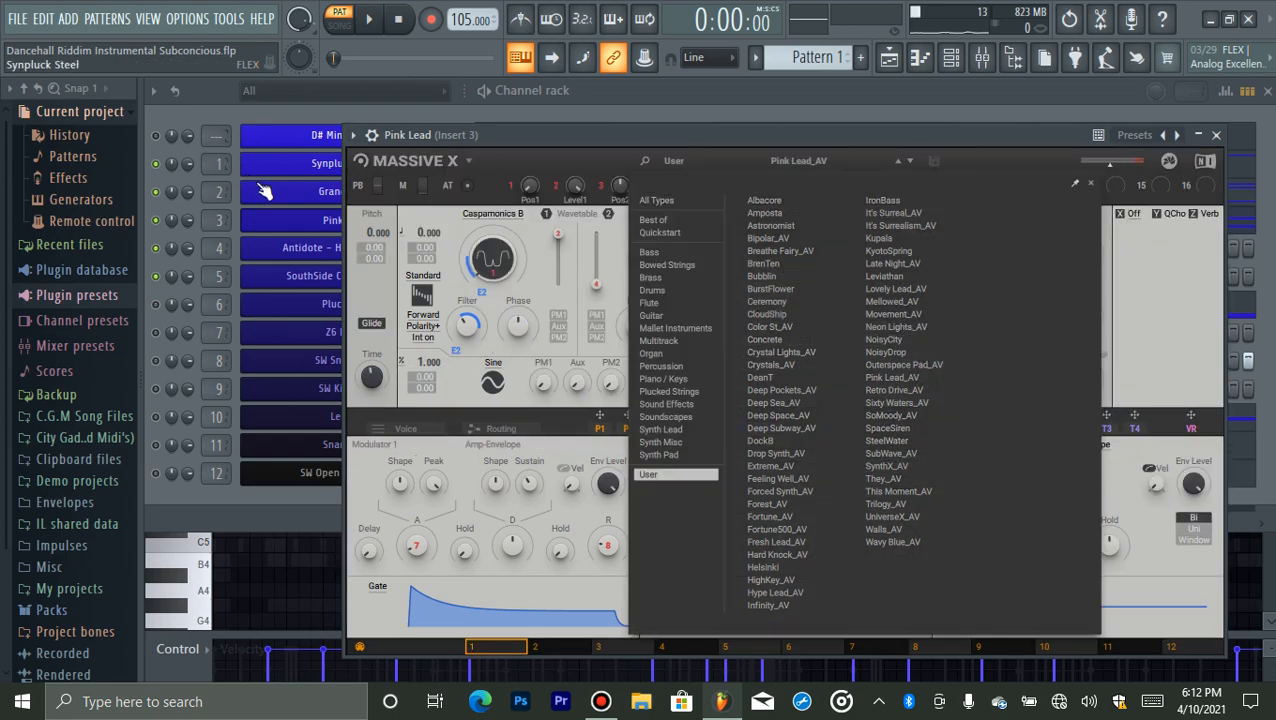
left_click(285, 219)
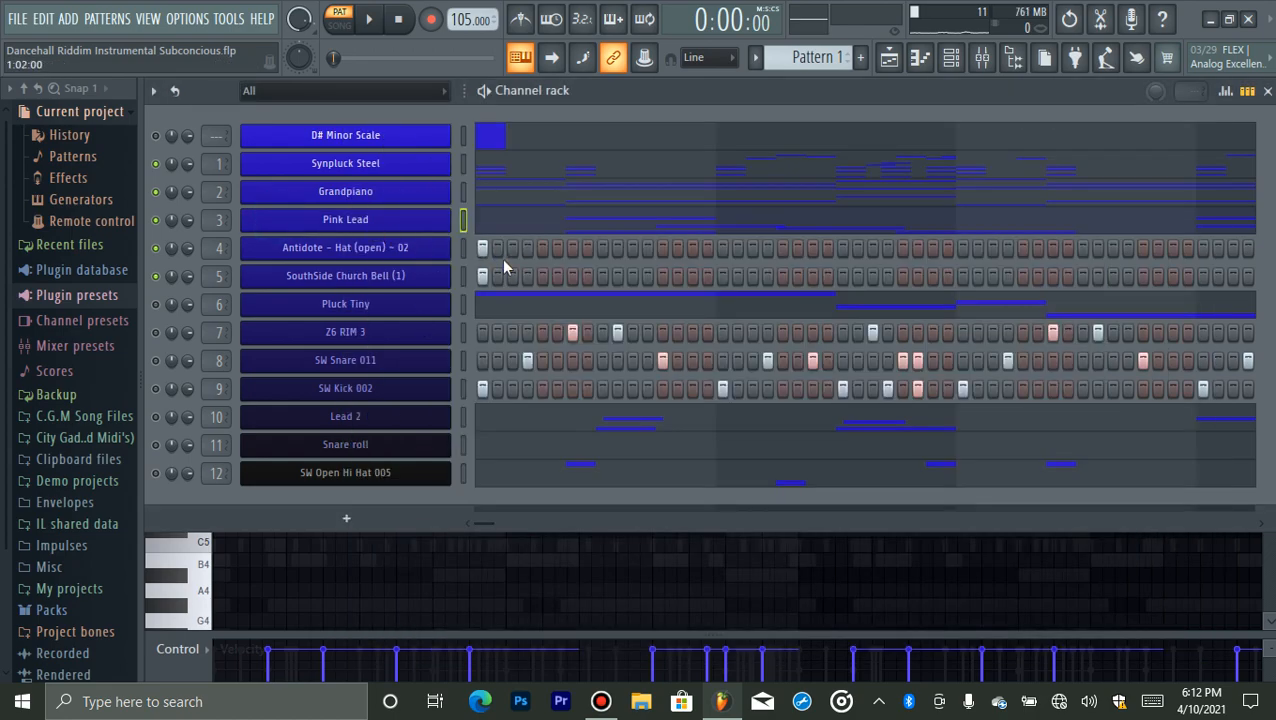
- Unmute all channels in the channel rack and mute only Lead 2
right_click(149, 166)
left_click(169, 176)
right_click(153, 166)
left_click(169, 176)
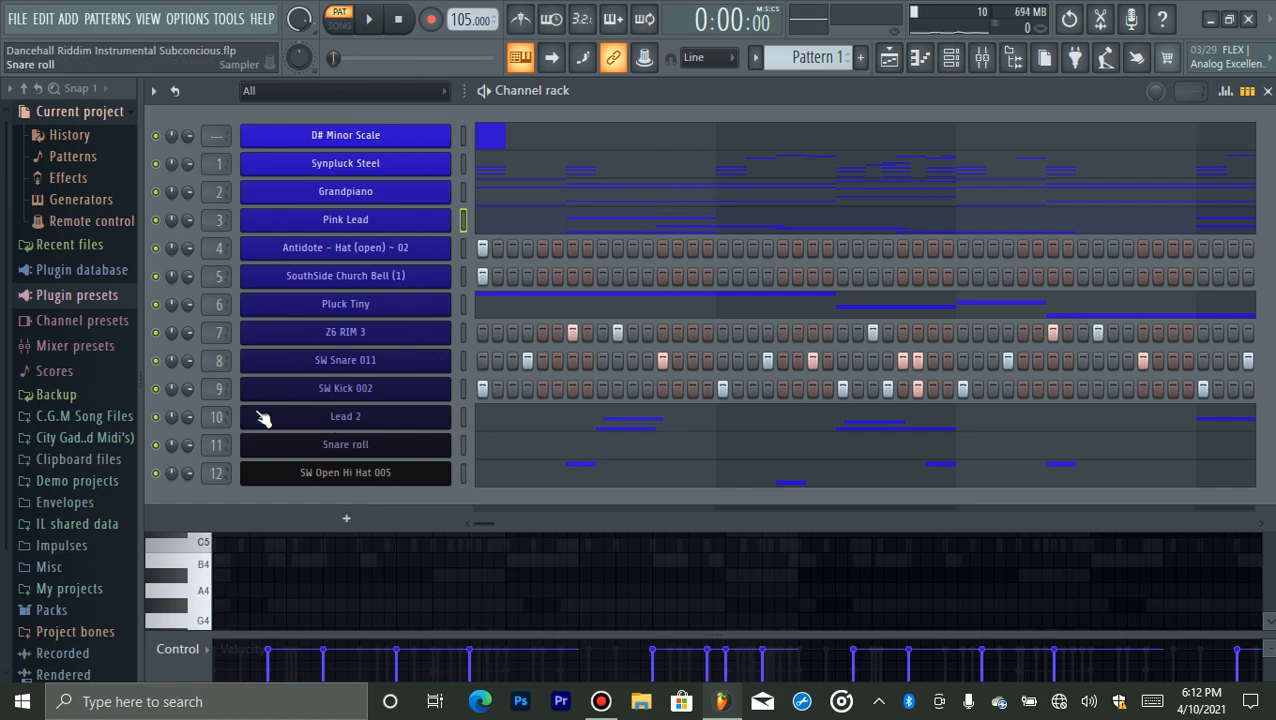
left_click(155, 417)
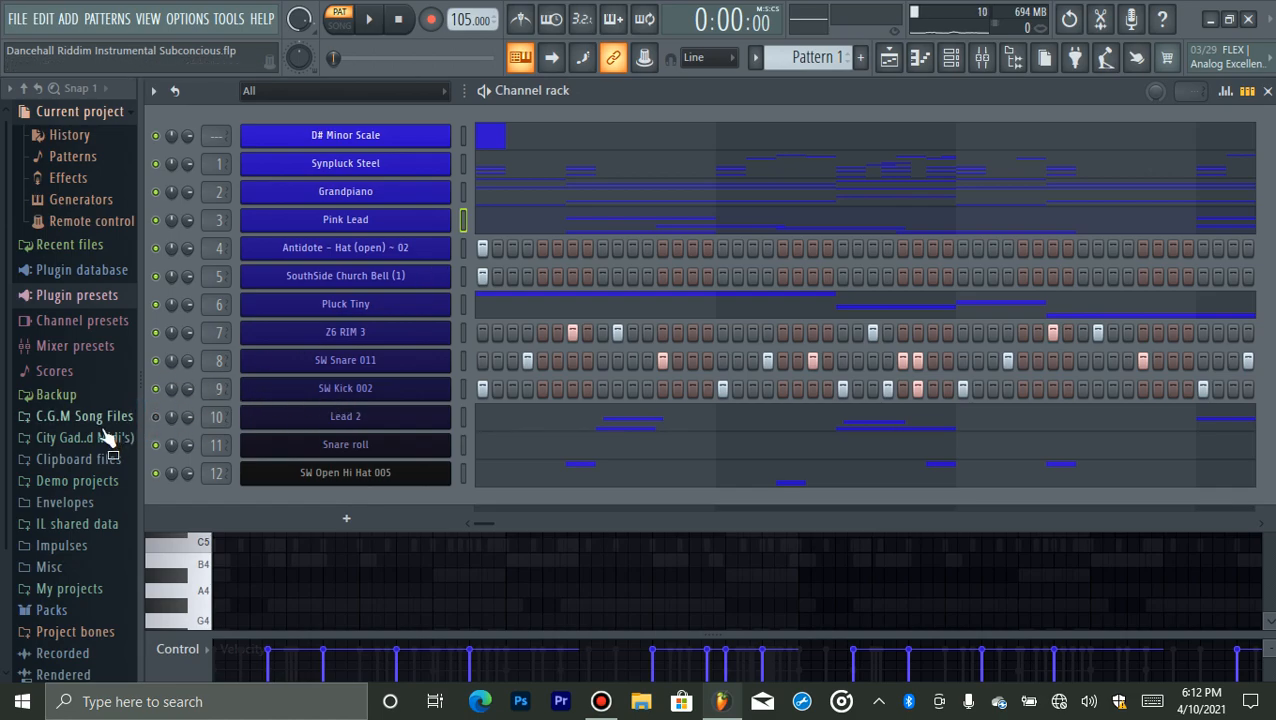
- Browse the Sound Files drum kits and open the sample folder of the Lil Baby 4PF Kit_TrapZone
scroll(40, 540, "down", 4)
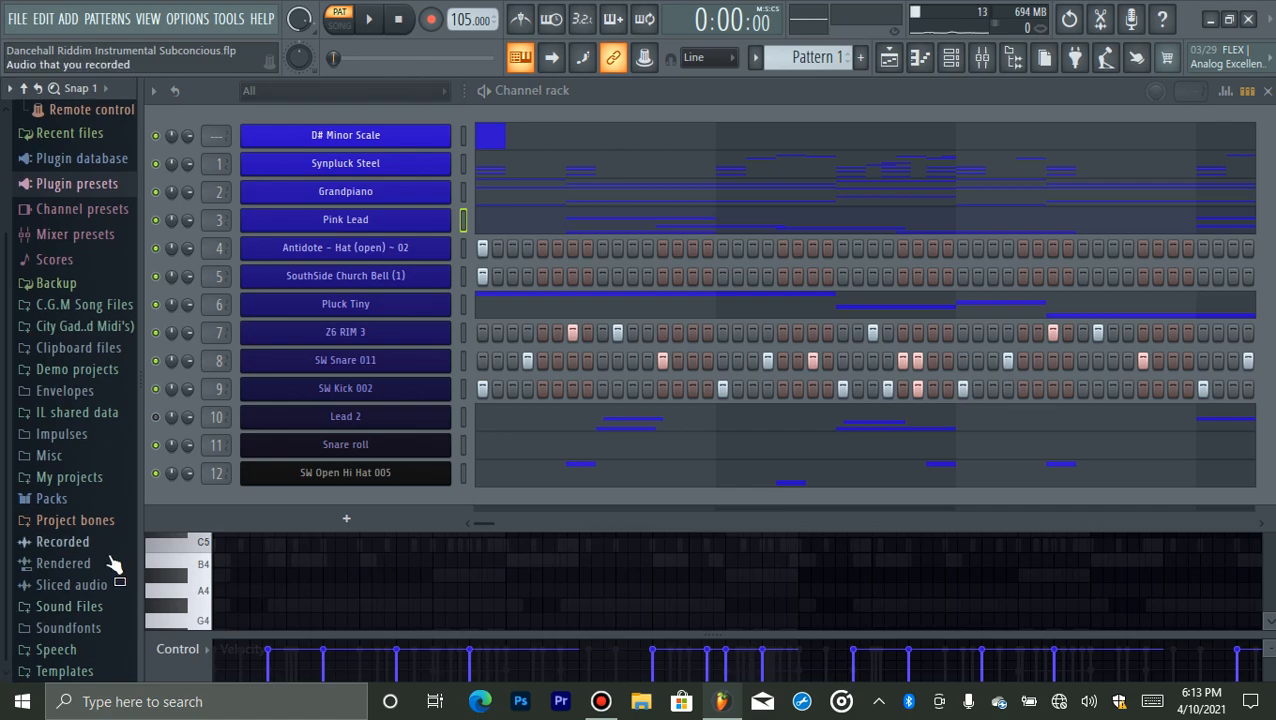
left_click(27, 604)
scroll(27, 604, "down", 7)
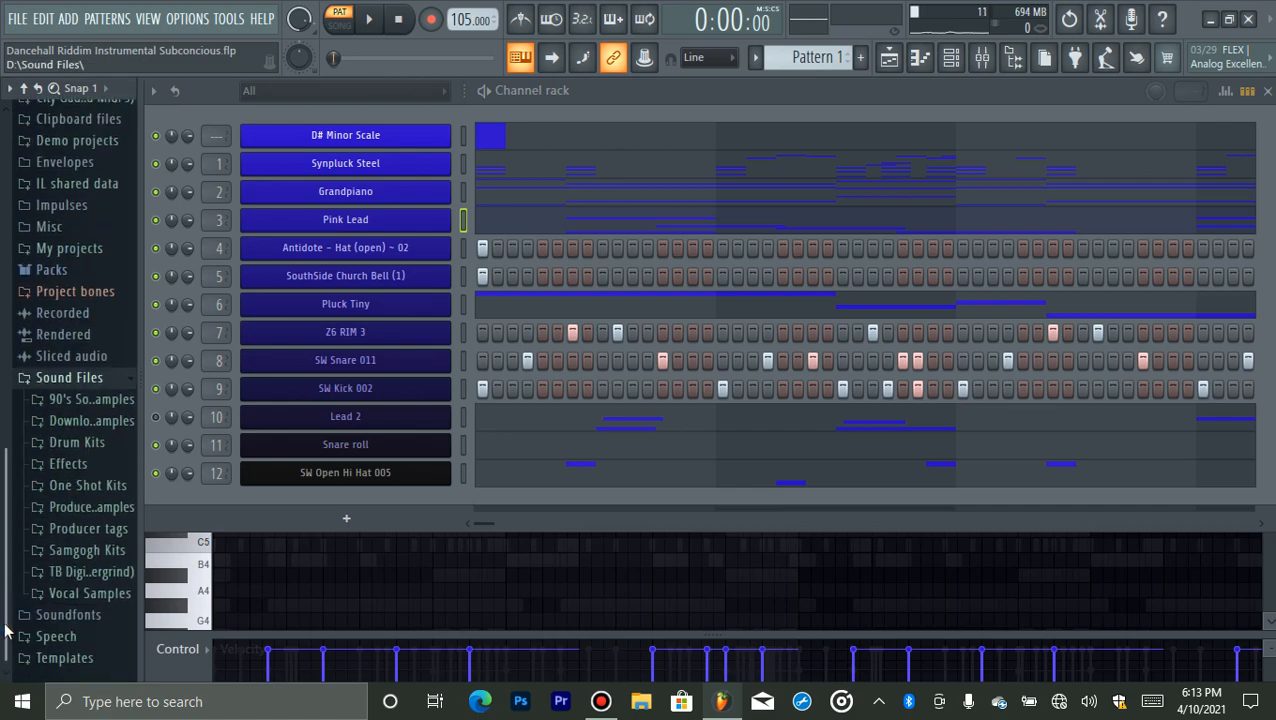
left_click(40, 455)
mouse_move(3, 464)
left_mouse_down()
mouse_move(3, 512)
mouse_move(2, 480)
left_mouse_up()
left_click(120, 398)
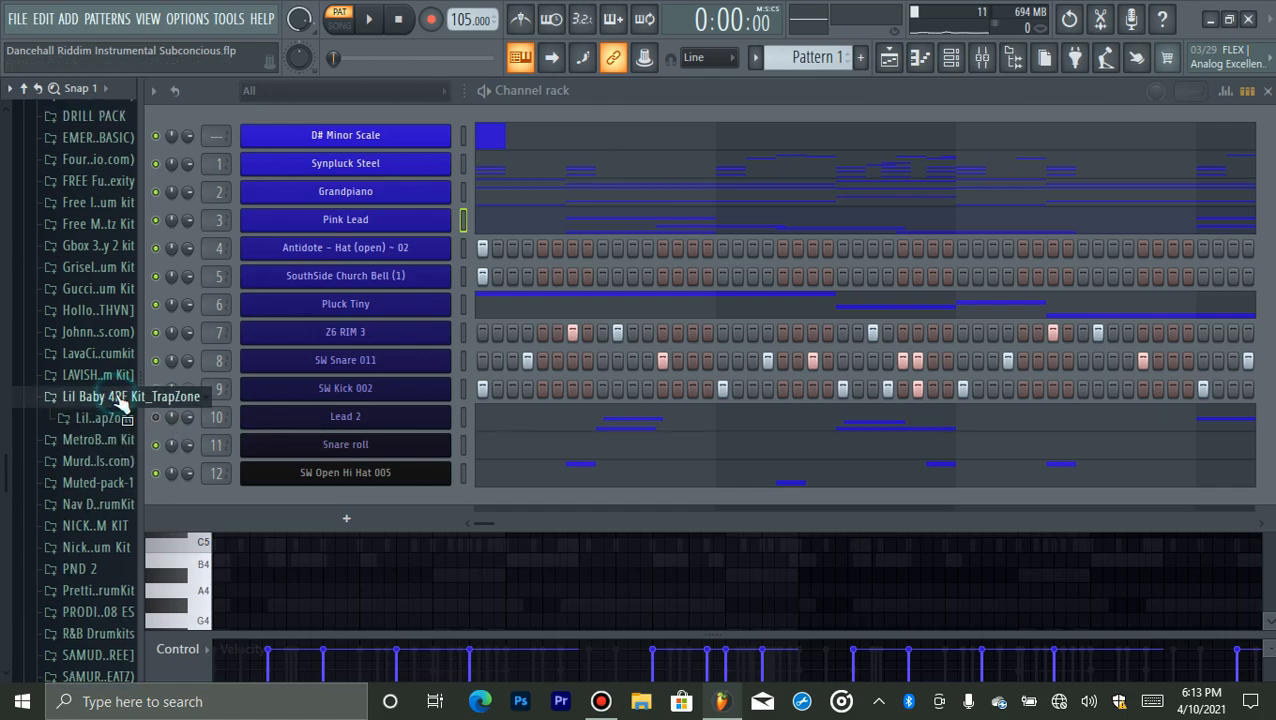
left_click(105, 424)
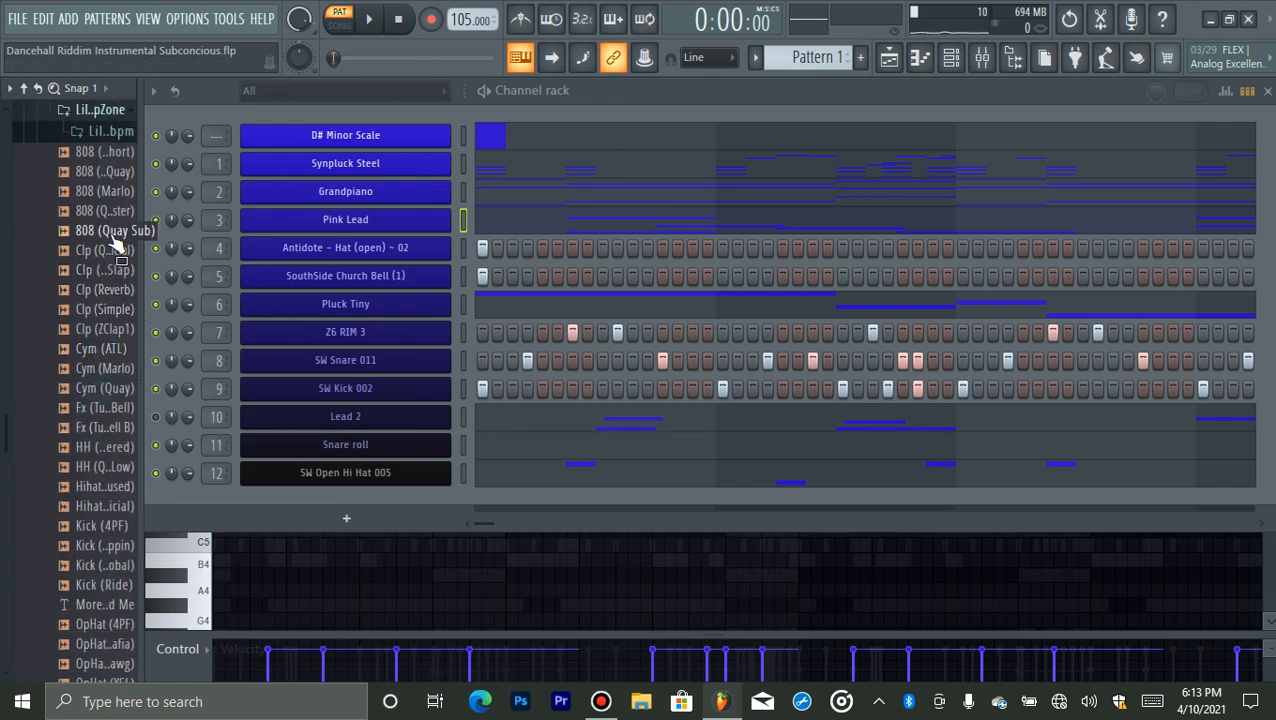
- Add the 808 (Quay QC Master) sample as a new channel below SW Open Hi Hat 005 and collapse the kit folder
left_click_drag(105, 211, 285, 497)
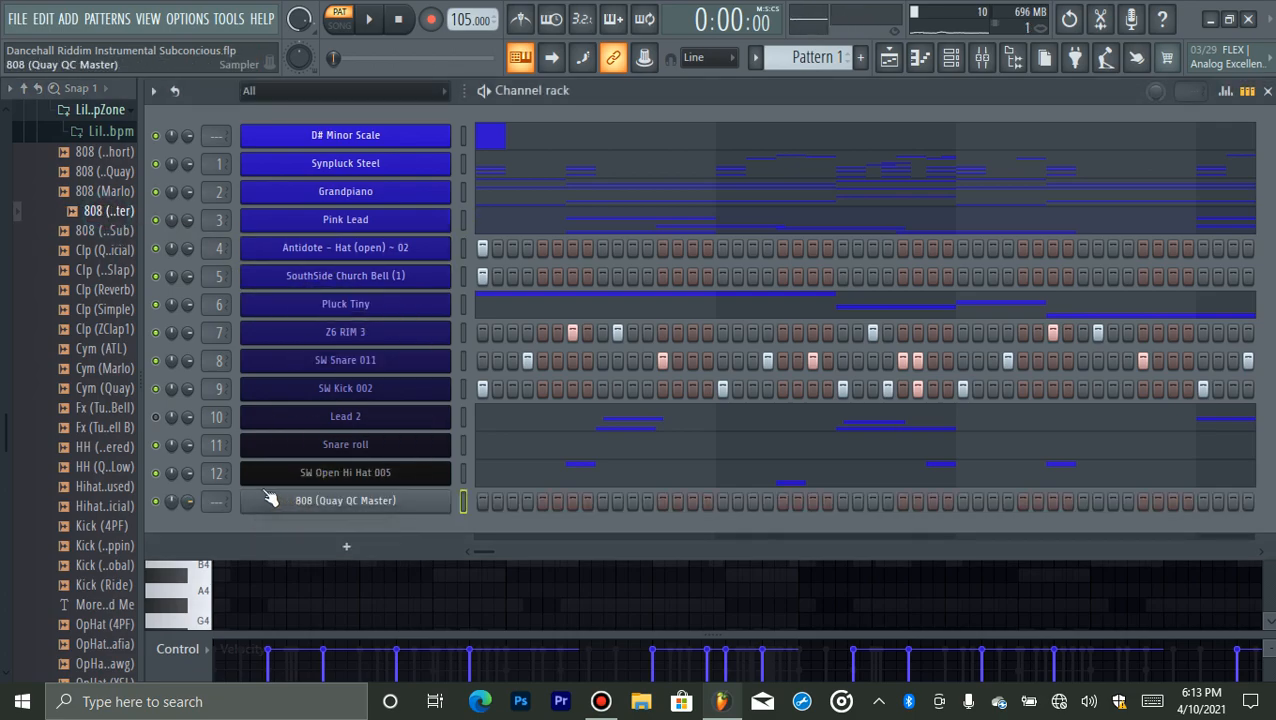
left_click(95, 115)
scroll(47, 462, "up", 5)
left_click(99, 348)
- Turn off loop points for the 808 (Quay QC Master) sample and set the channel to cut itself
left_click(295, 501)
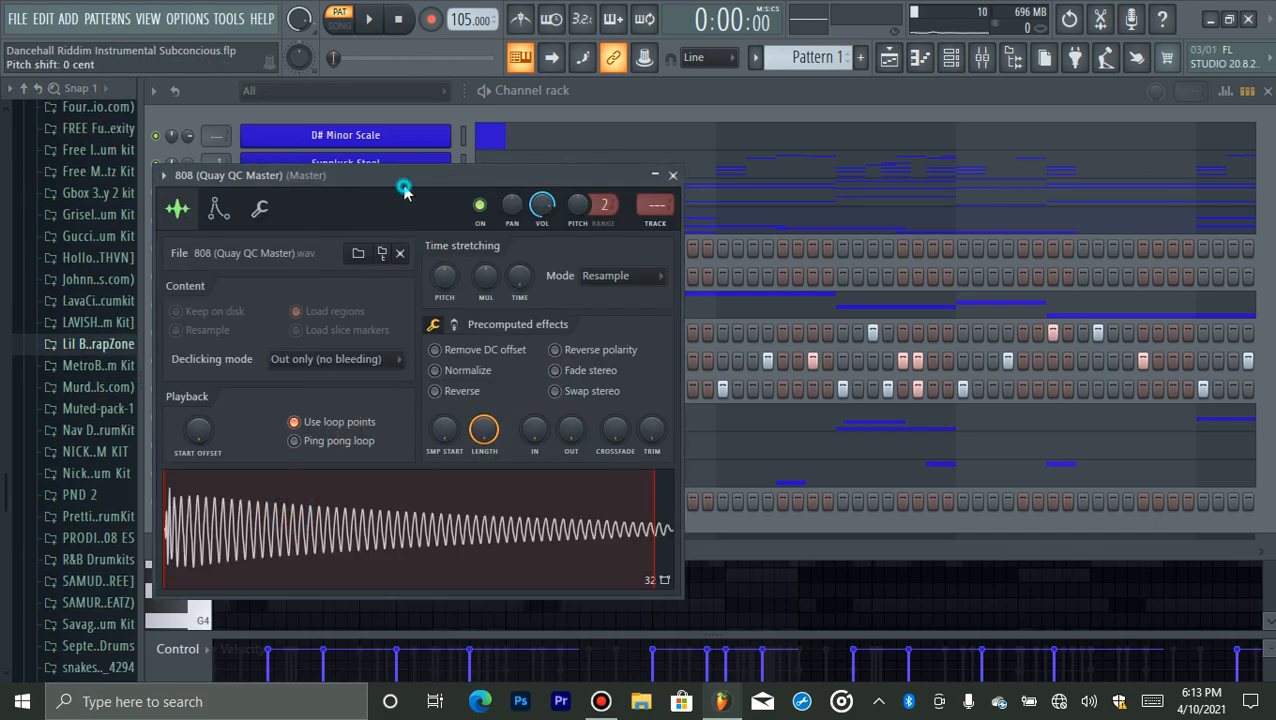
left_click_drag(404, 190, 608, 178)
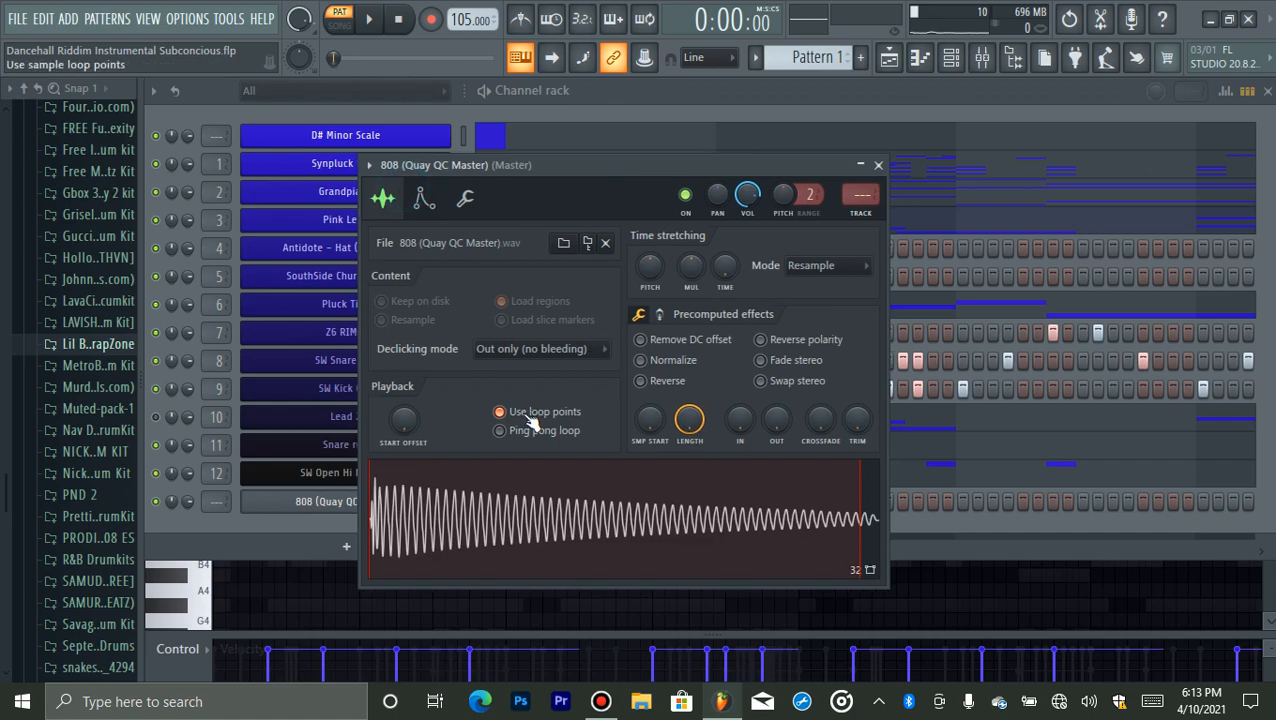
left_click(465, 197)
left_click(410, 426)
- Enable the 808's volume envelope with maximum hold and zero attack, decay, sustain and release, and audition a note
left_click(424, 198)
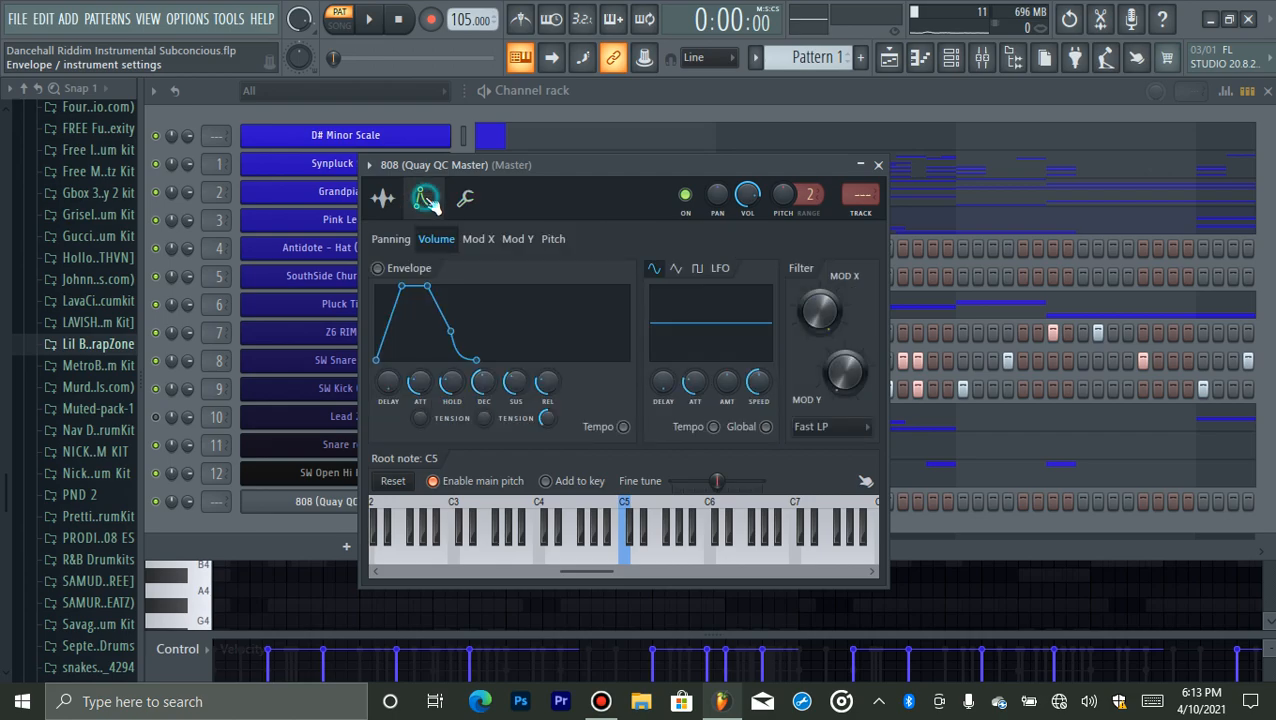
left_click_drag(420, 384, 454, 310)
left_click_drag(484, 384, 484, 445)
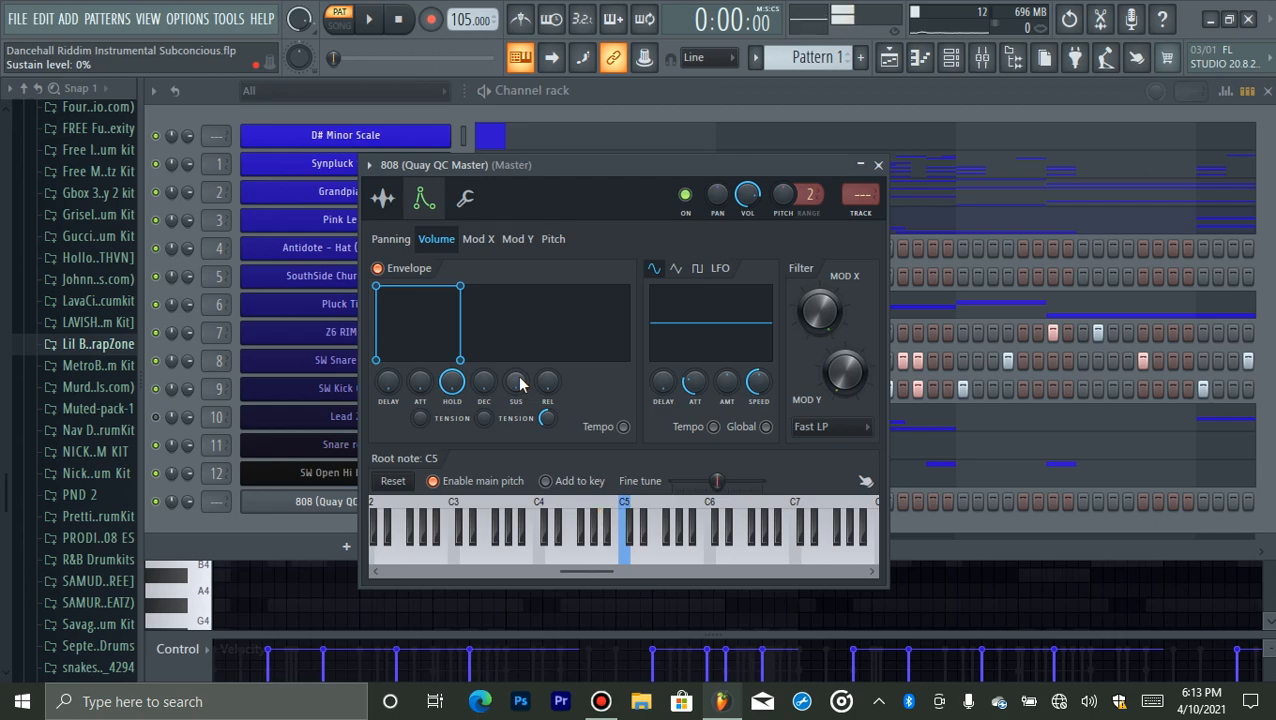
left_click(603, 545)
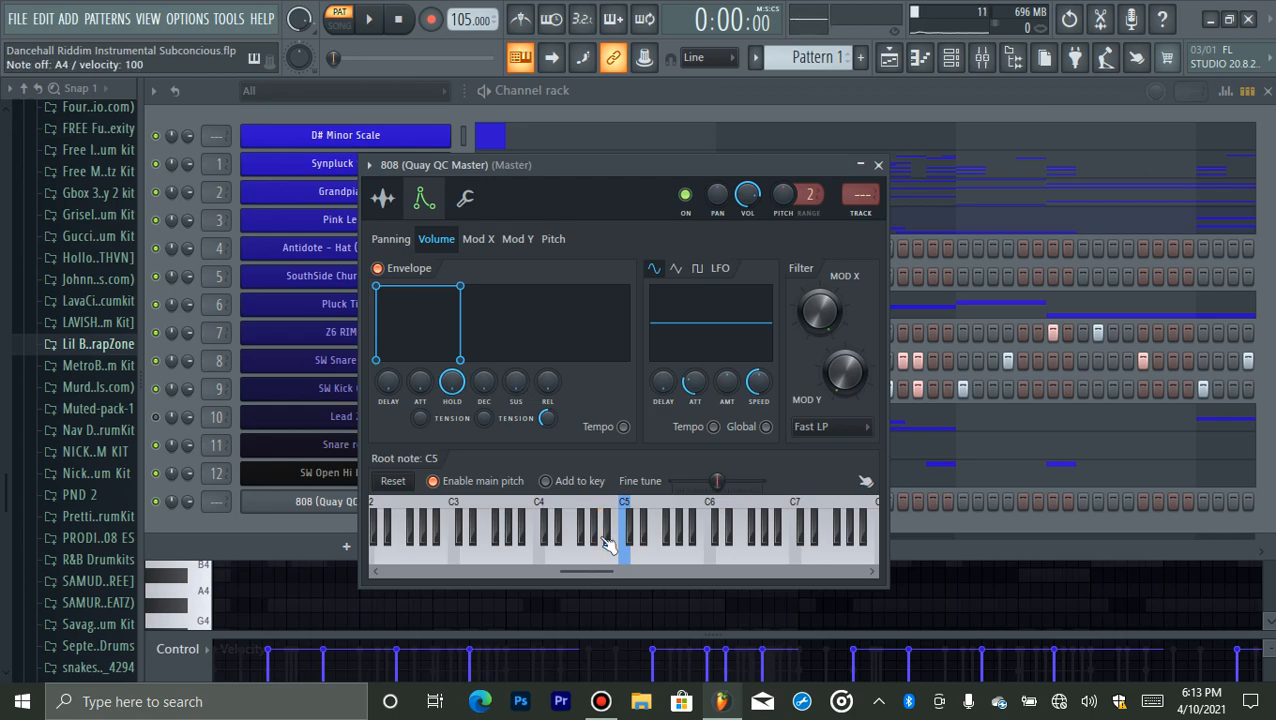
- Check the Synpluck Steel channel's root note and set the 808 channel's root note to C#5 to match it
left_click(464, 199)
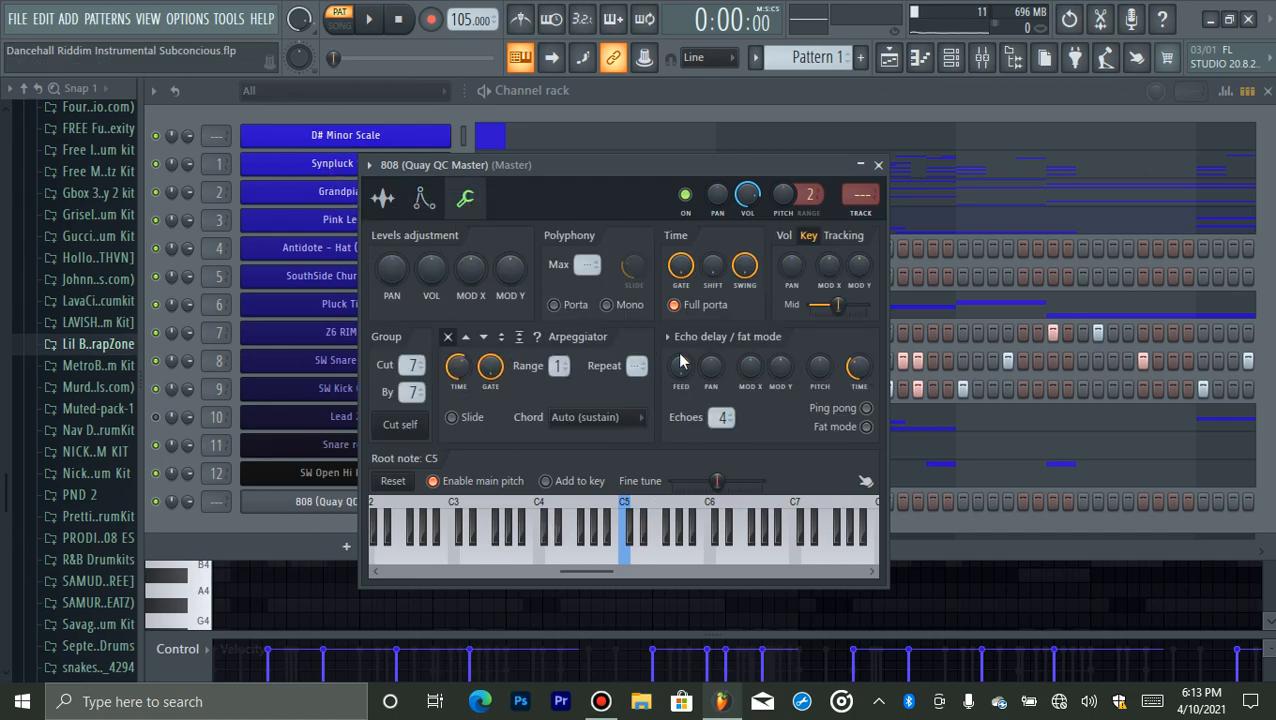
left_click(335, 502)
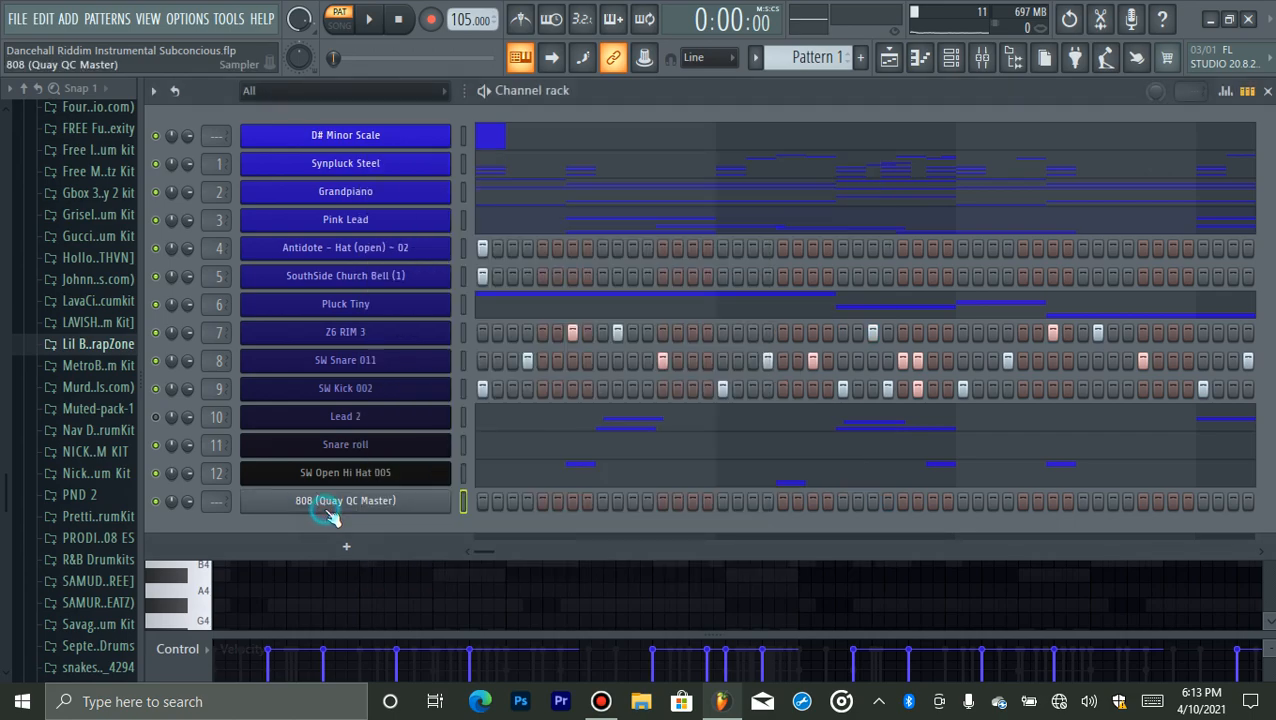
left_click(352, 162)
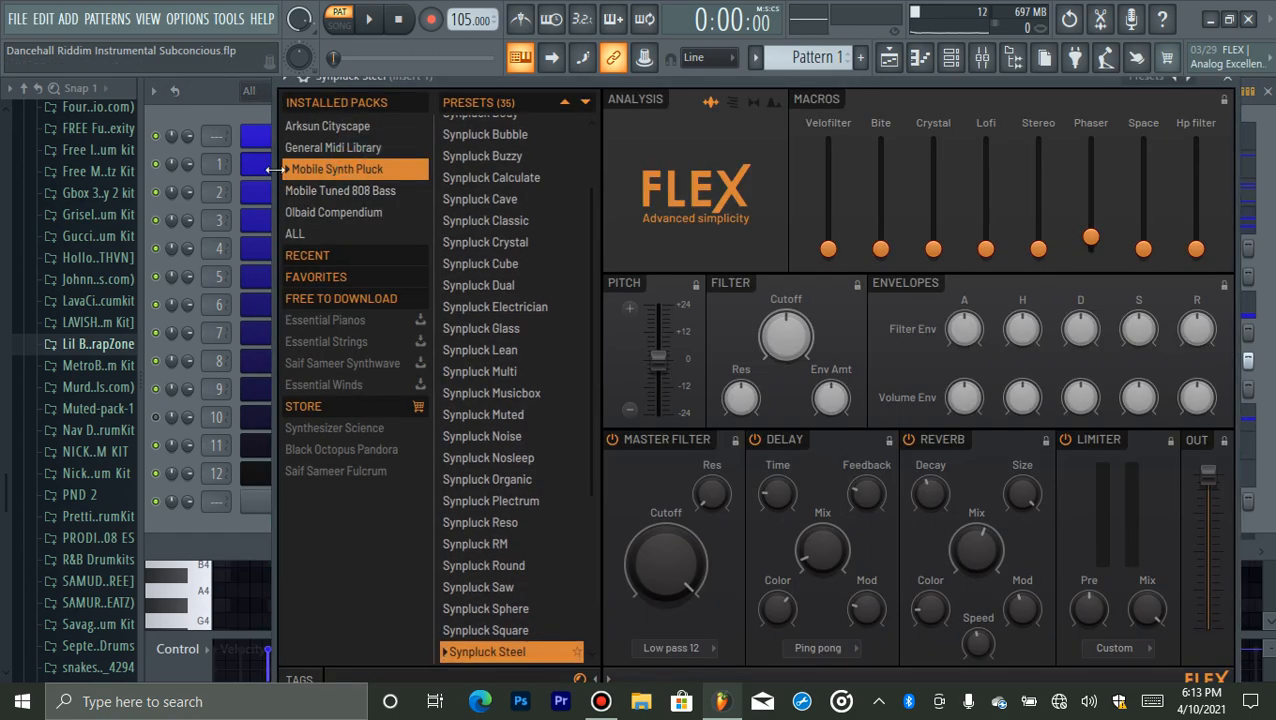
left_click(303, 78)
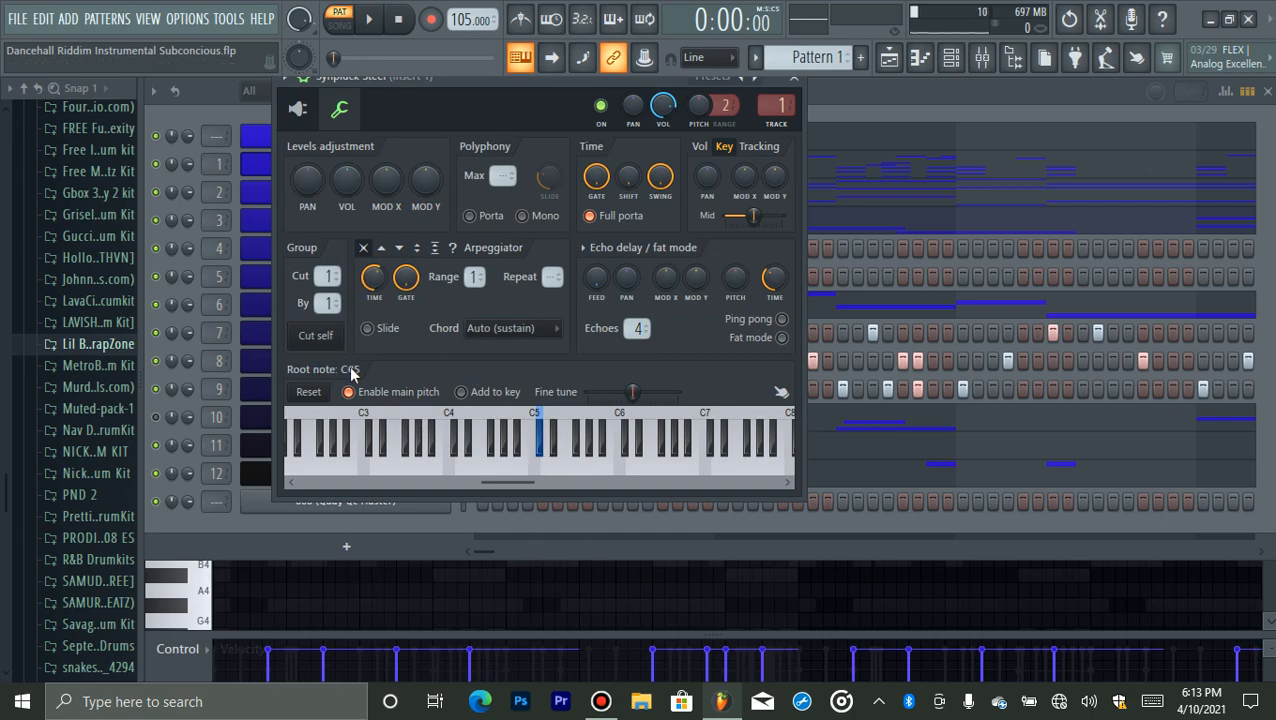
left_click(258, 170)
left_click(335, 508)
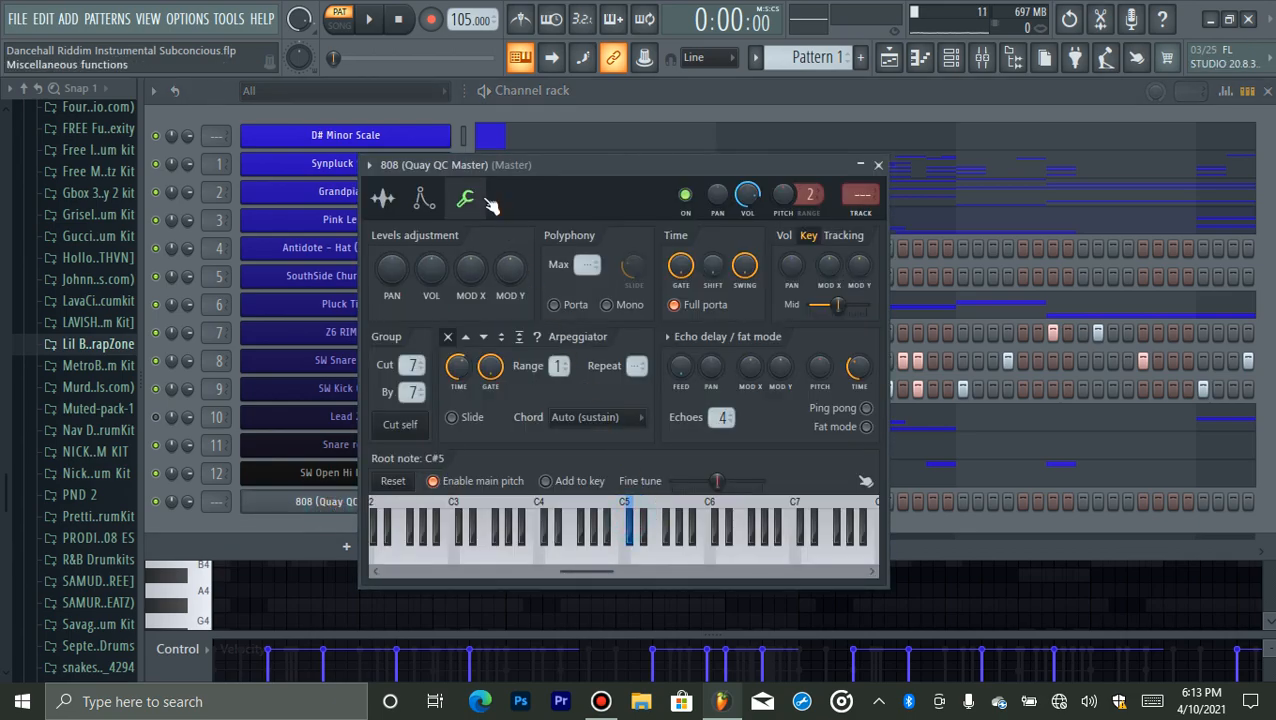
left_click(424, 198)
left_click(384, 198)
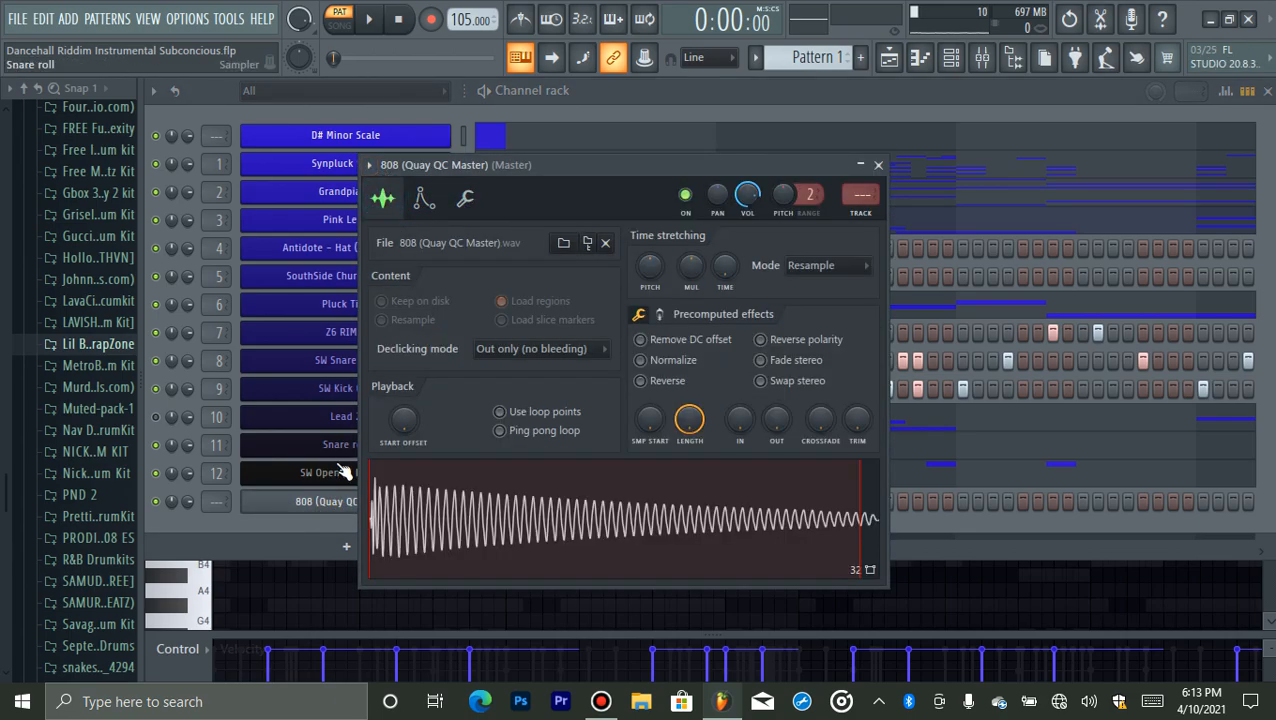
left_click(310, 502)
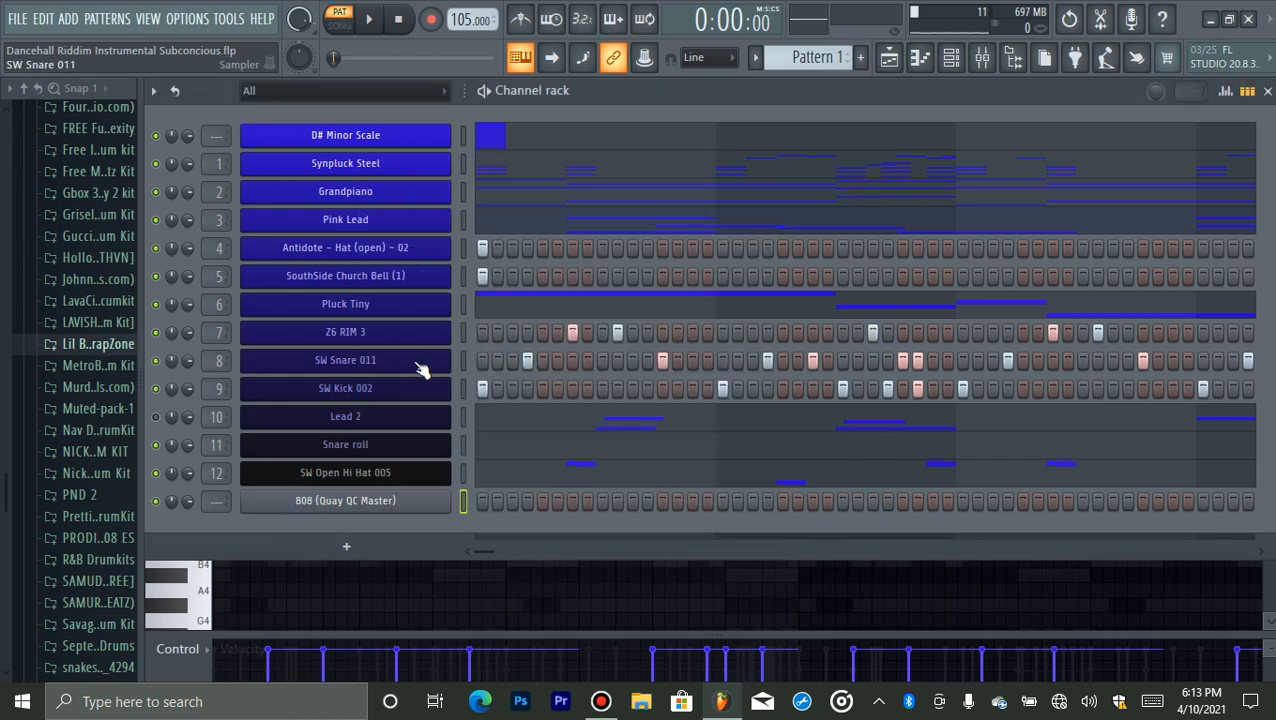
- Copy the SW Kick 002 step pattern and paste it into the 808 (Quay QC Master) channel
right_click(380, 388)
left_click(656, 407)
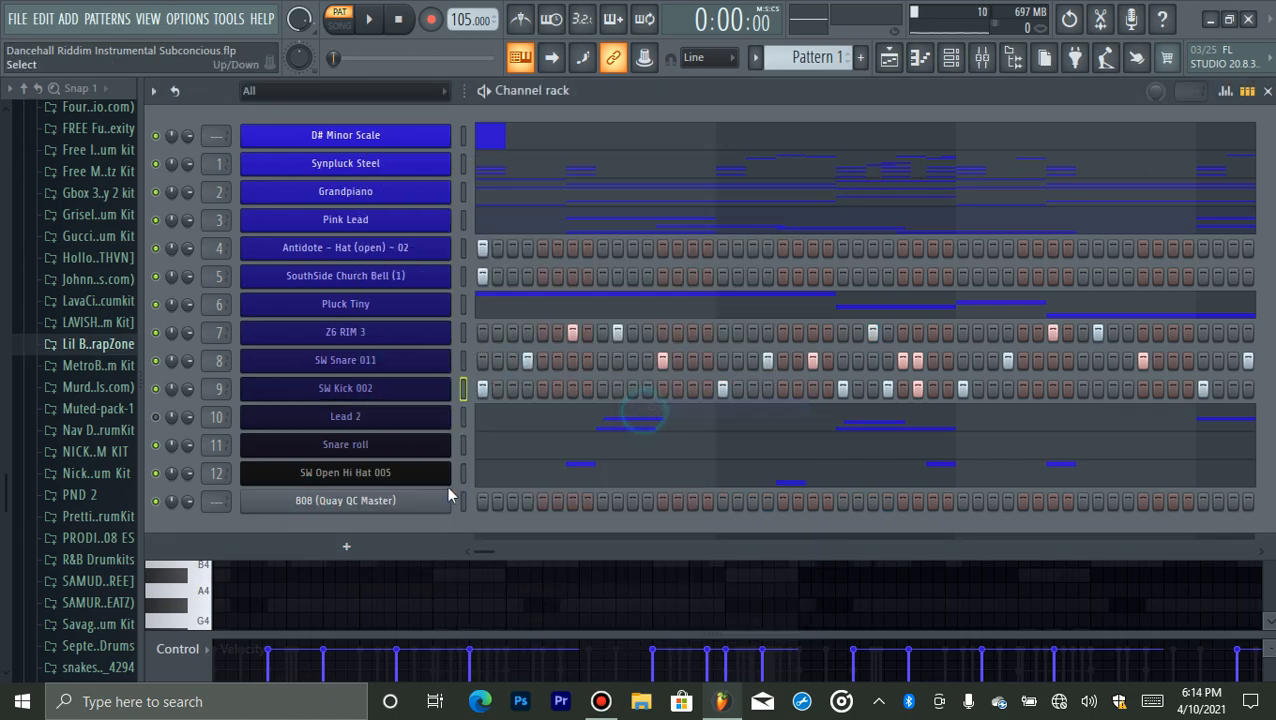
right_click(385, 502)
left_click(676, 460)
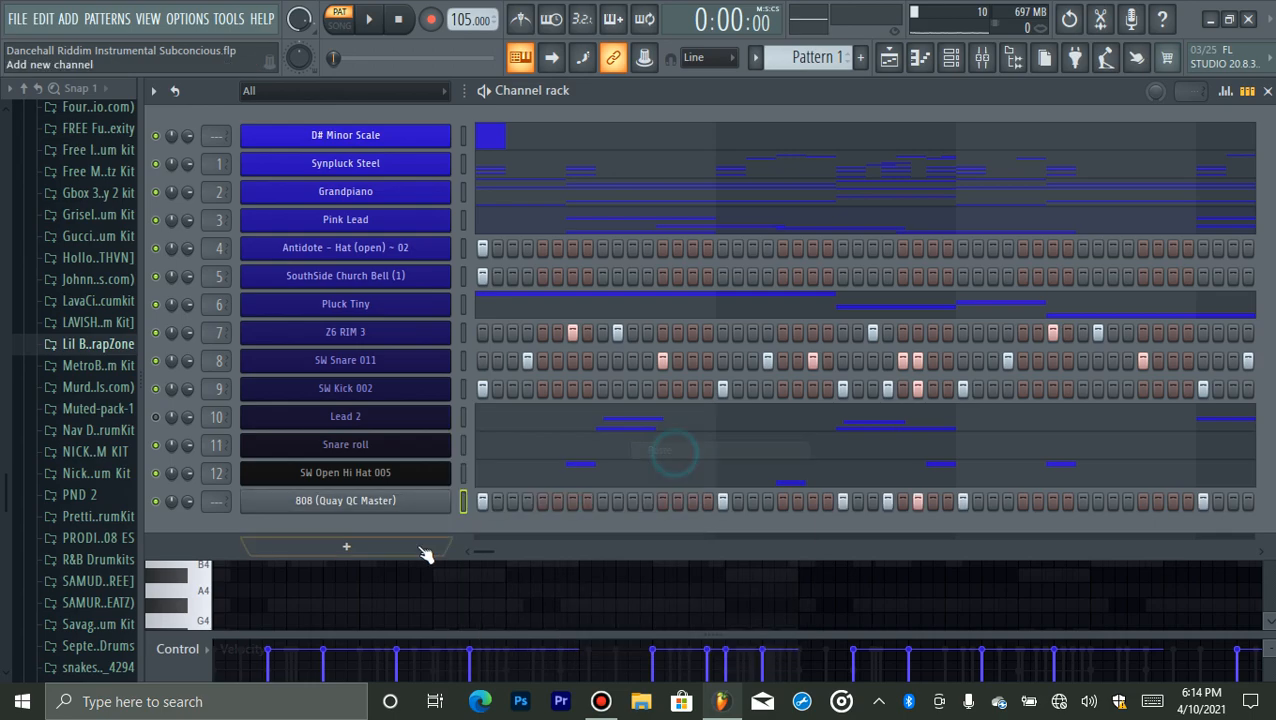
- Open the 808 channel's pattern in the piano roll with its notes from bar 1 in view
right_click(347, 503)
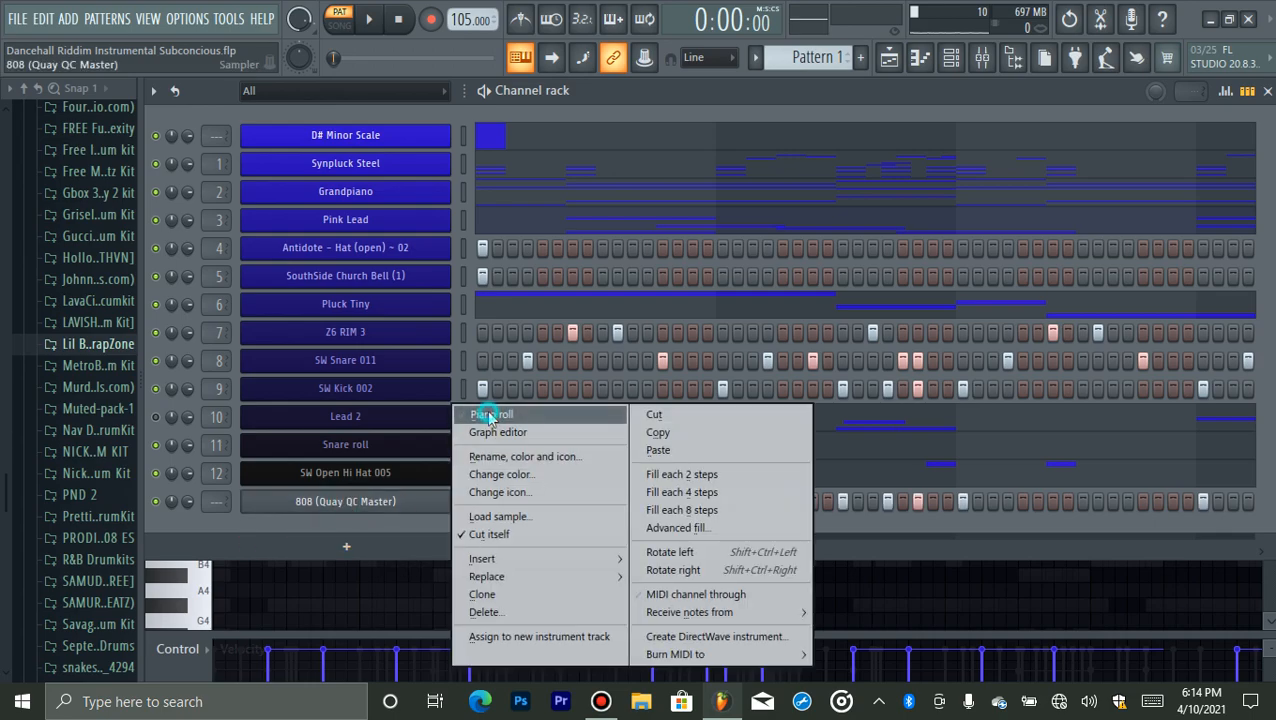
left_click(486, 413)
left_click_drag(842, 107, 564, 92)
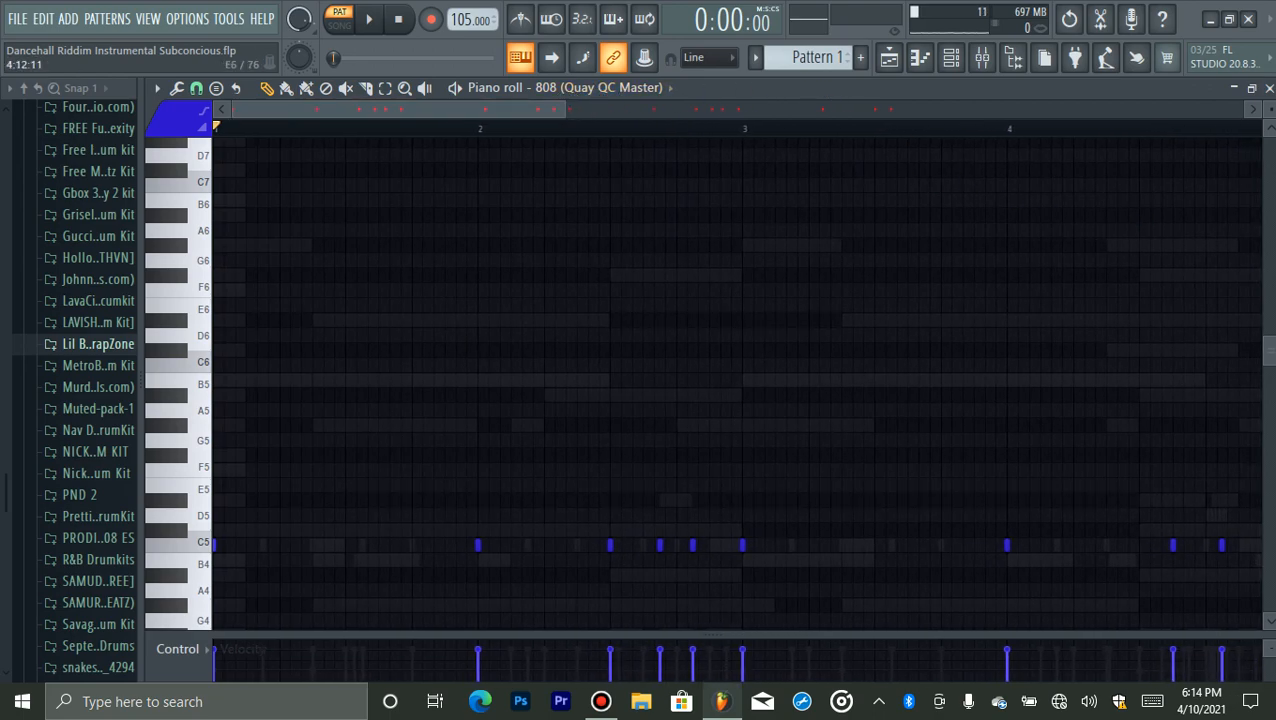
left_click_drag(1267, 352, 1267, 433)
scroll(858, 321, "up", 3)
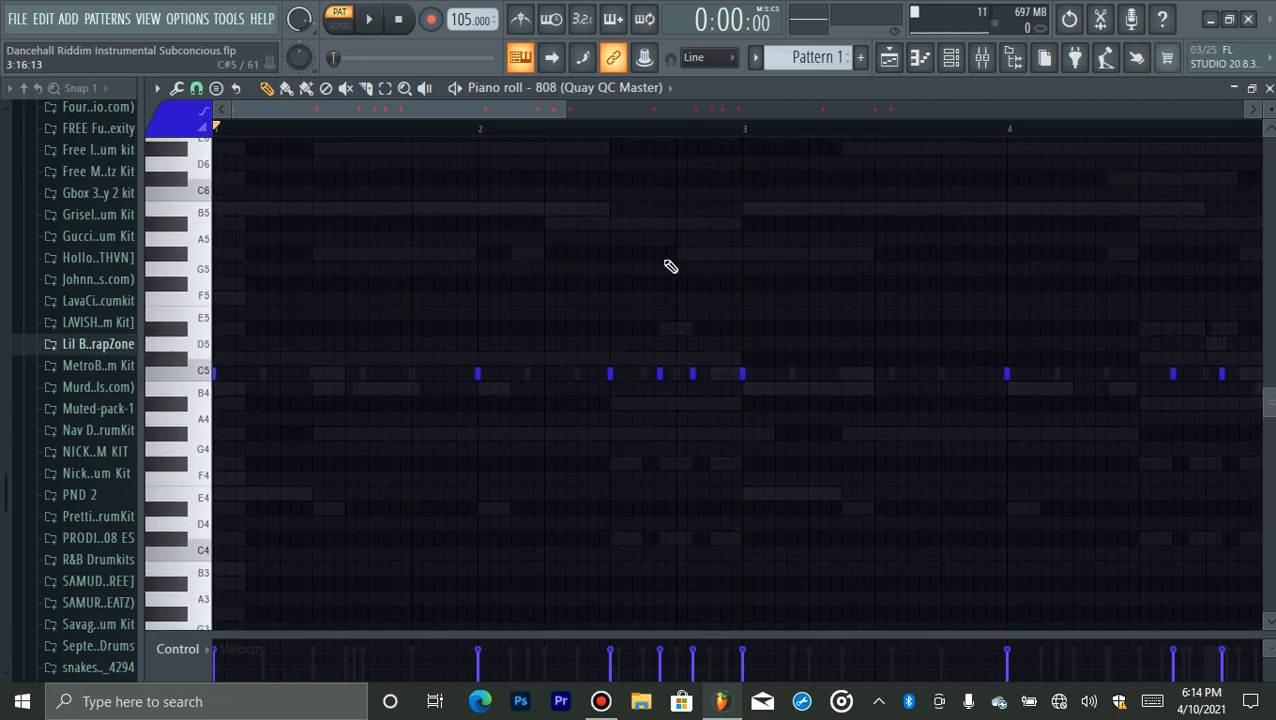
- Examine the Synpluck Steel chords in the piano roll and return to the 808 channel's notes
left_click(610, 88)
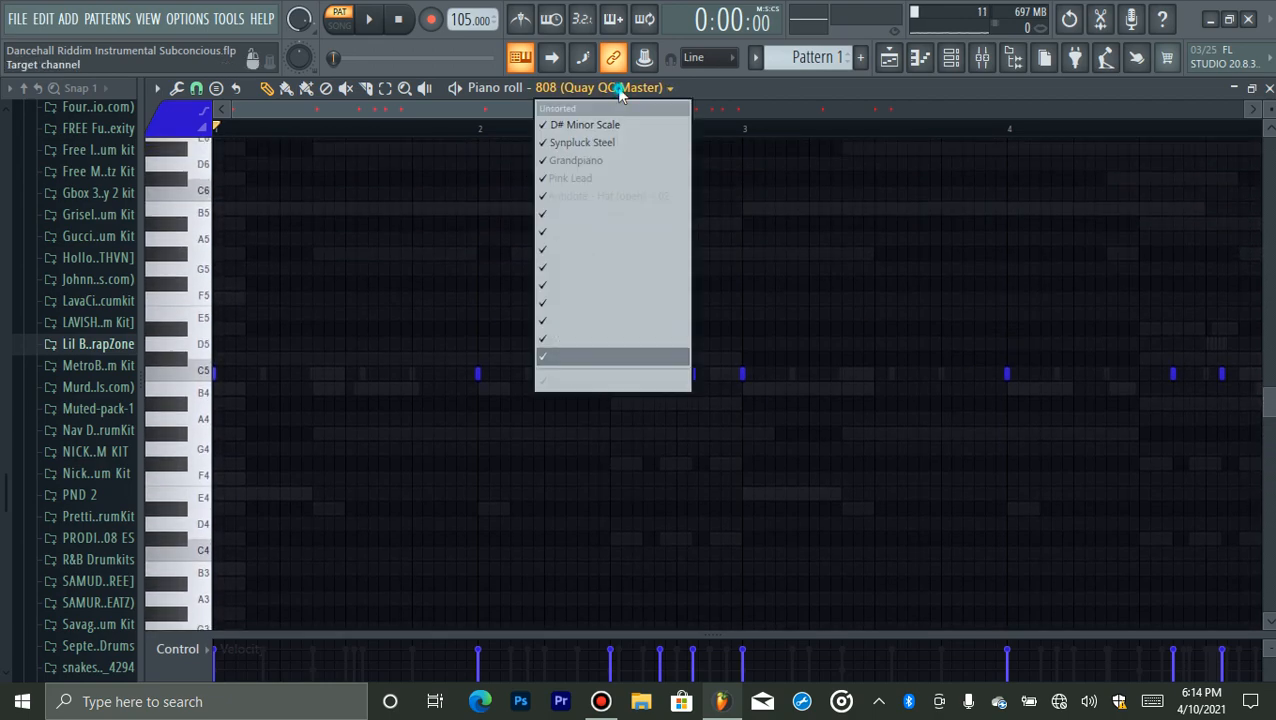
left_click(600, 145)
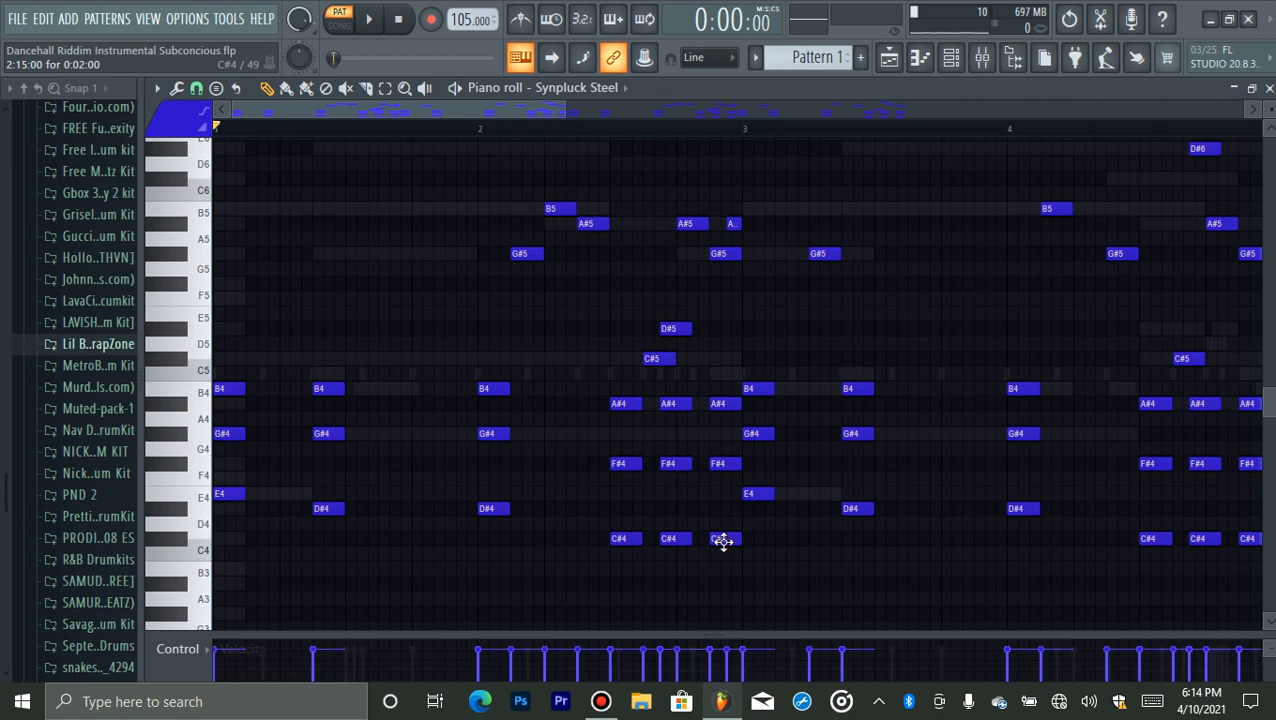
left_click(598, 87)
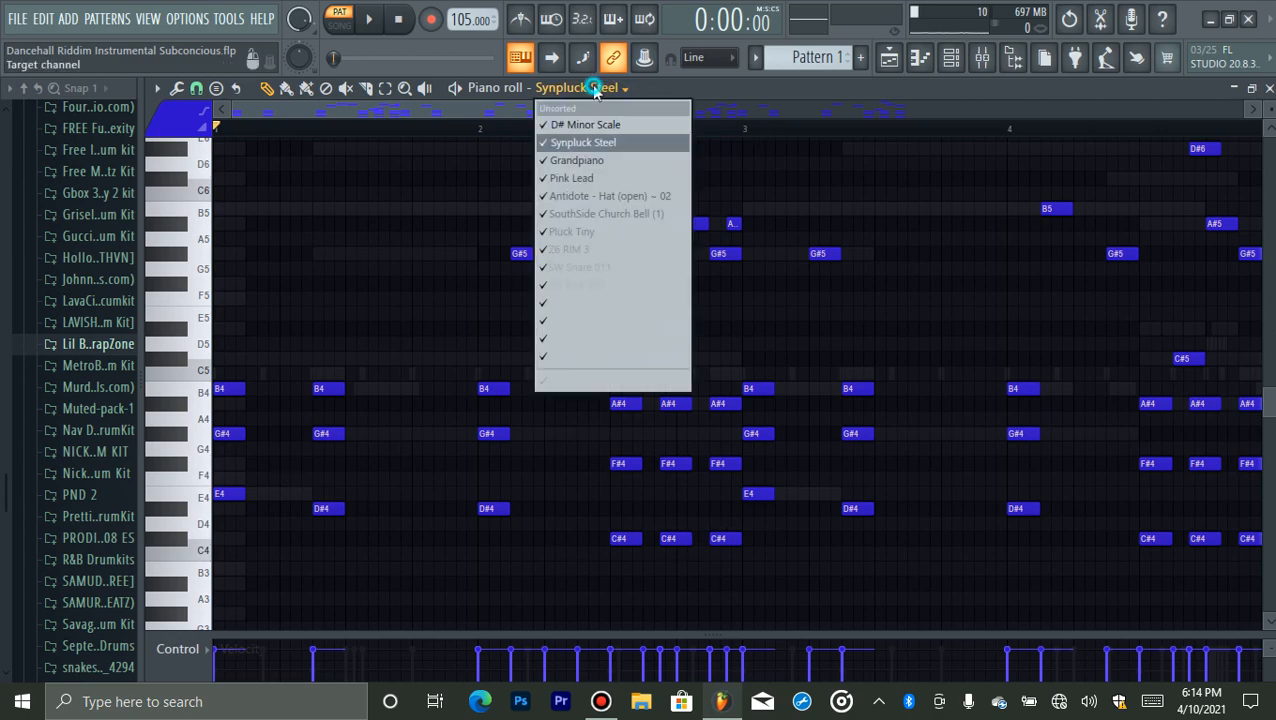
left_click(592, 358)
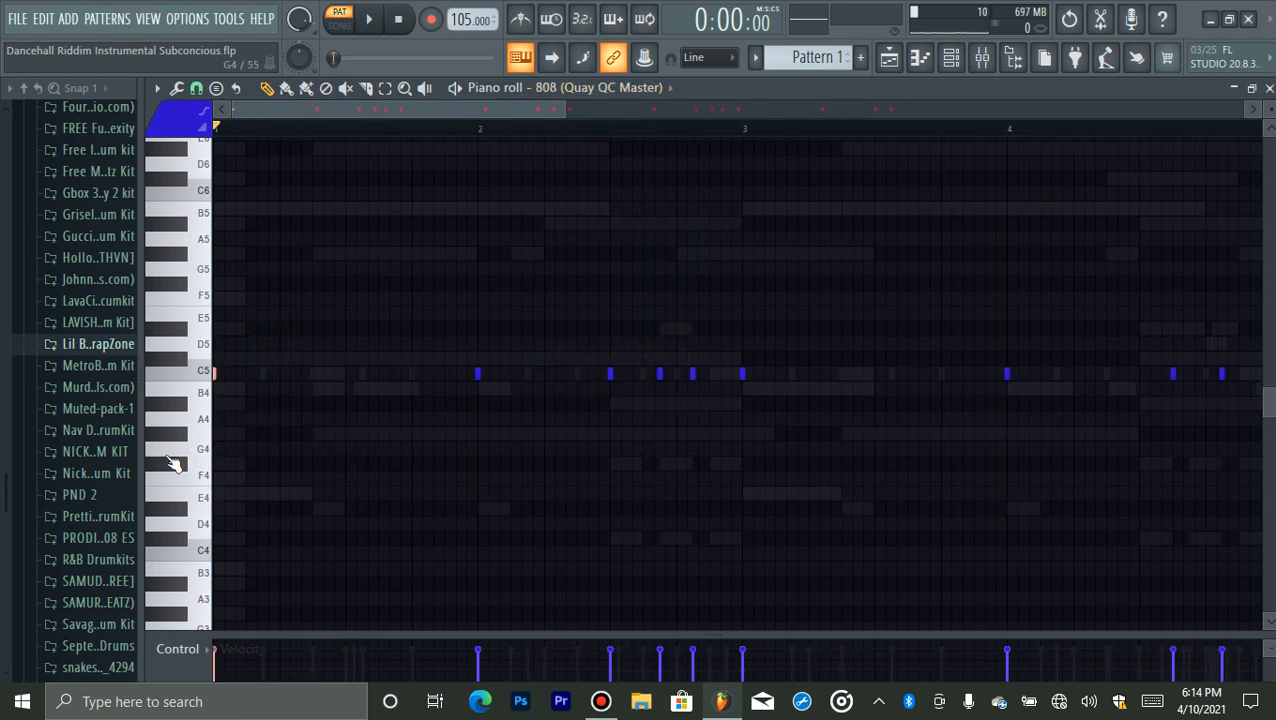
- Raise the first 808 note to E5 and the note at bar 2 to D#5, previewing the playback
key("space")
key("space")
key("space")
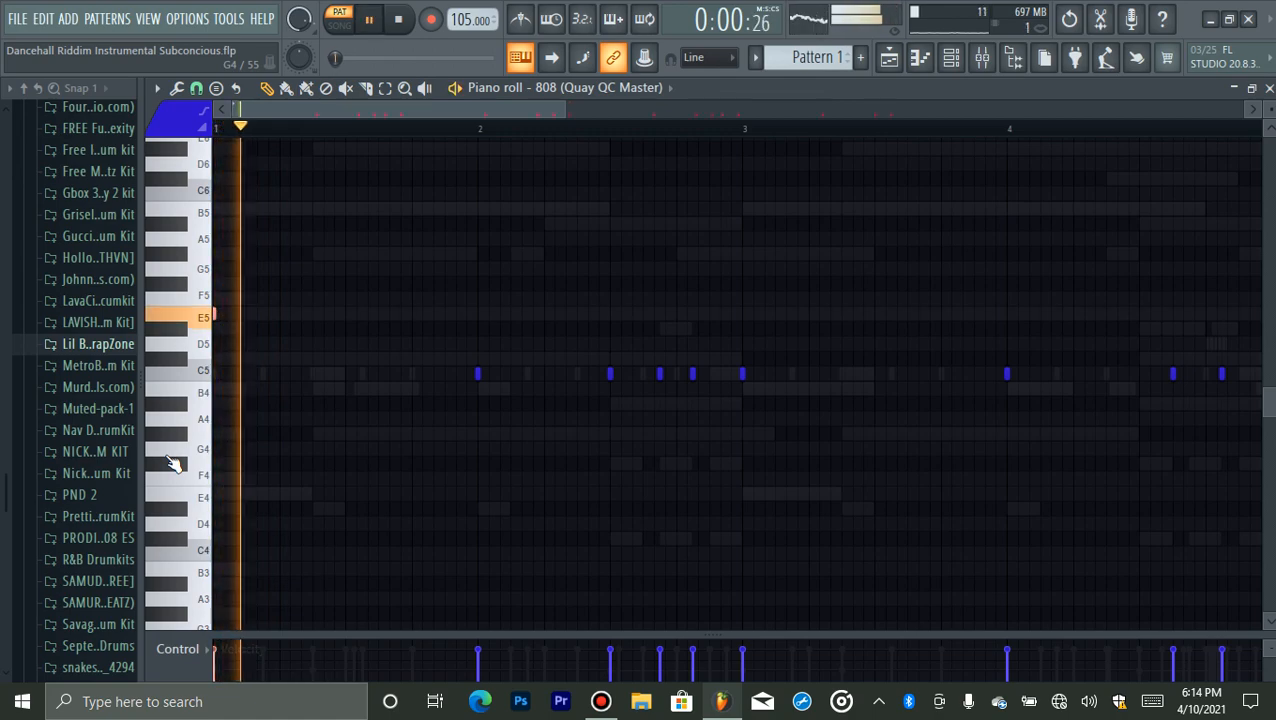
key("space")
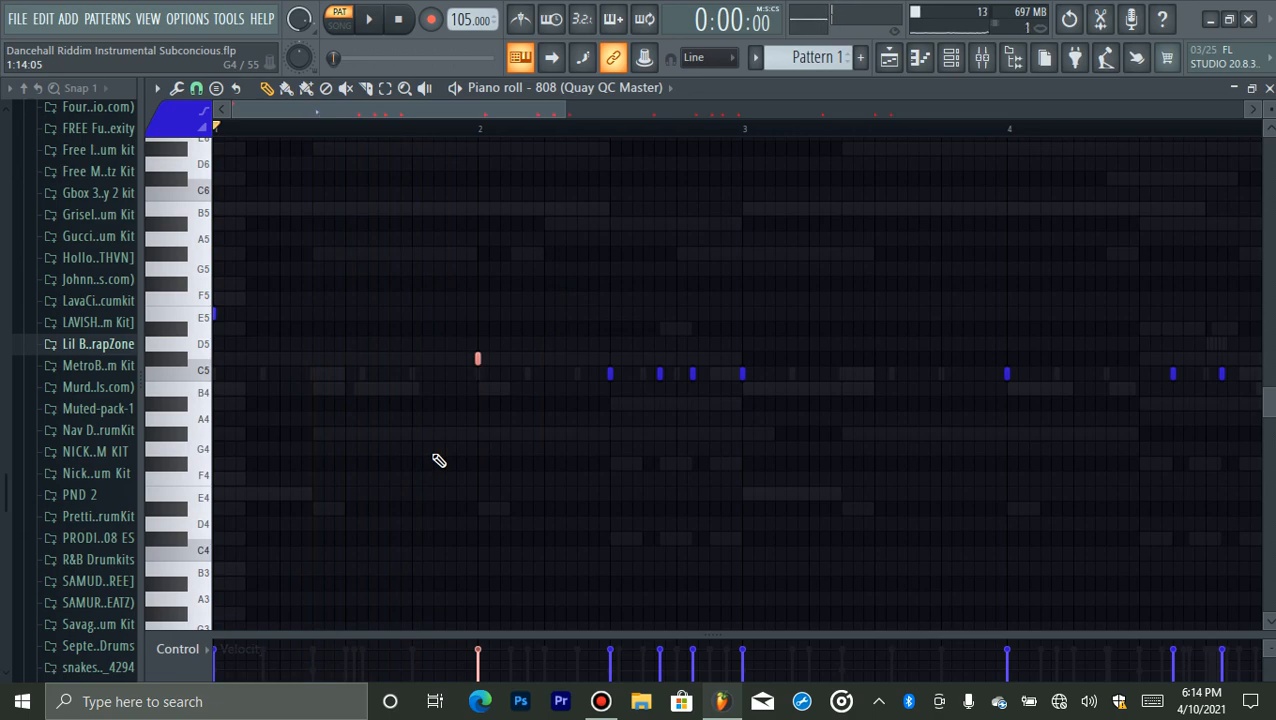
- Raise the three 808 notes in the second half of bar 2 to C#5 and play the pattern back
left_click_drag(562, 396, 705, 370)
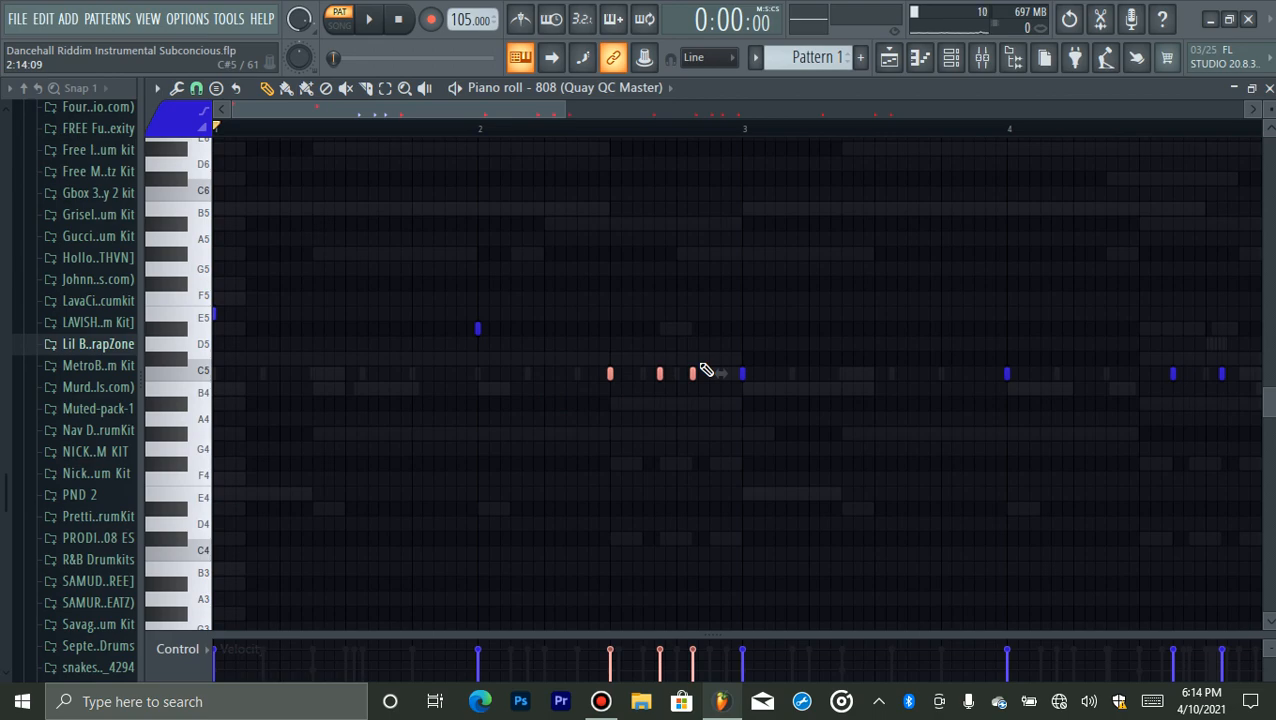
left_click(683, 401)
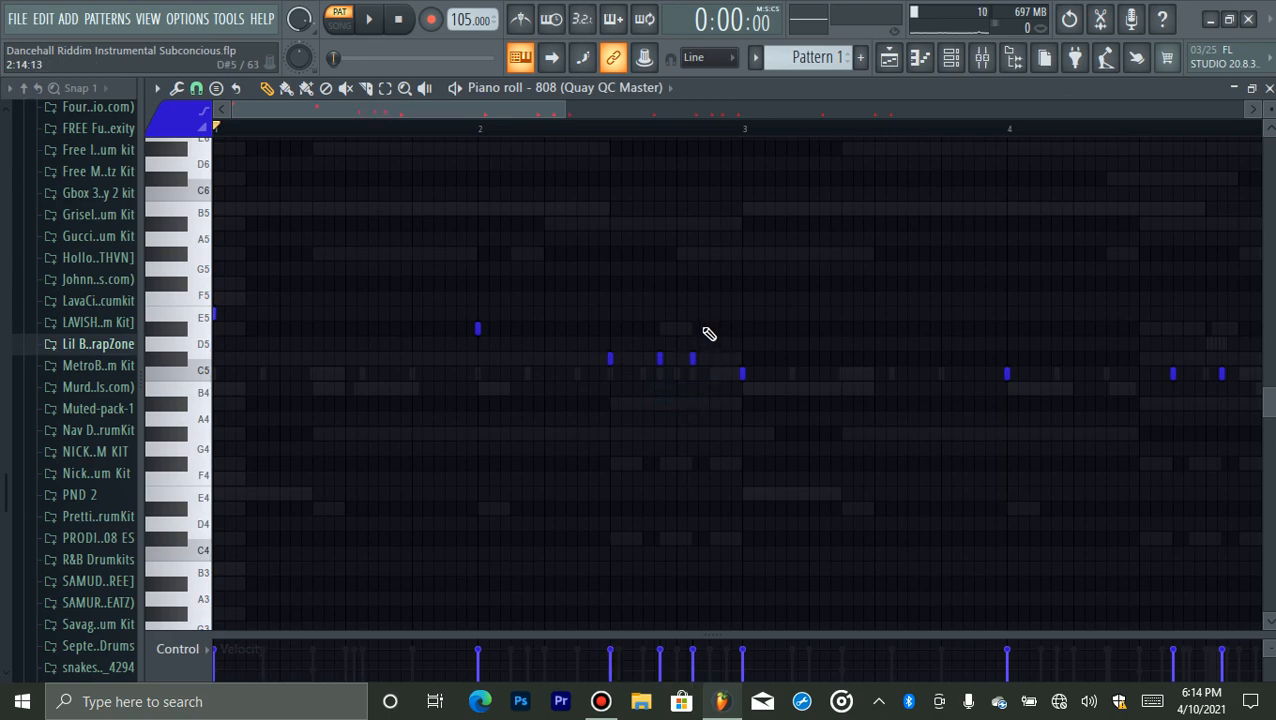
key("space")
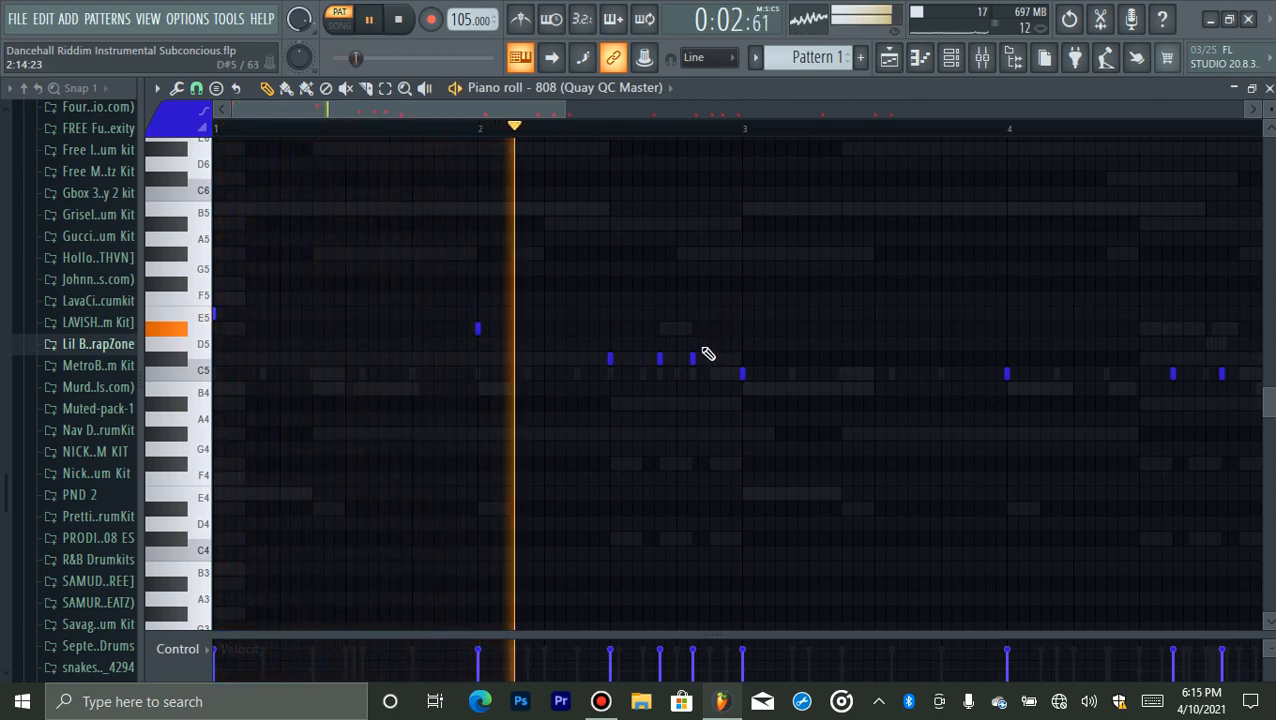
left_click(693, 357)
key("space")
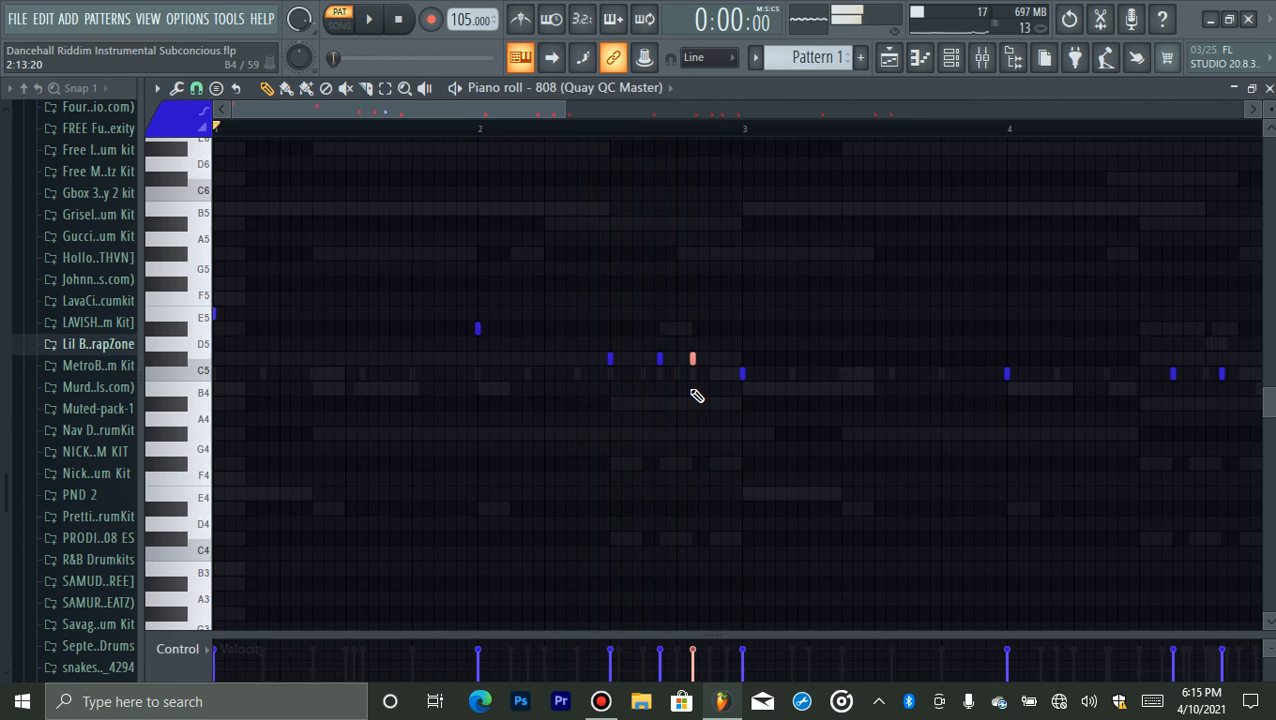
left_click_drag(538, 292, 450, 370)
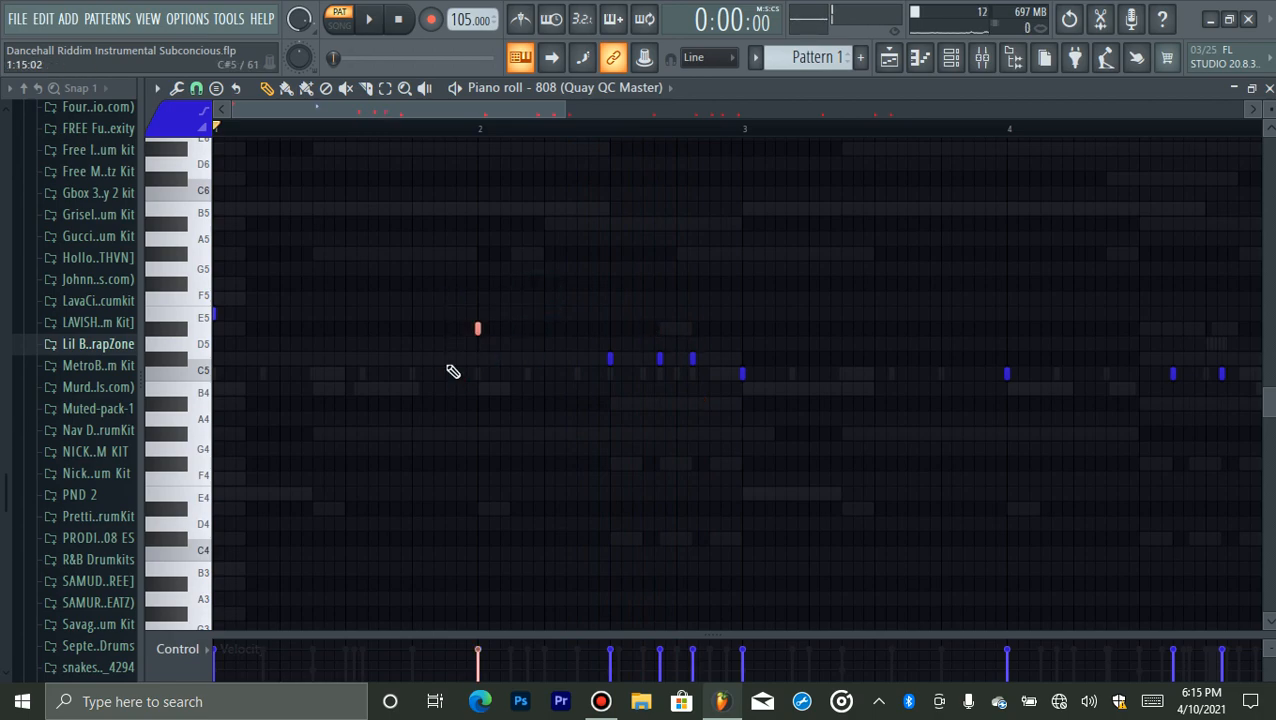
- Solo the Synpluck Steel channel, unmute the 808 channel alongside it, and play the two together
left_click(951, 57)
right_click(158, 165)
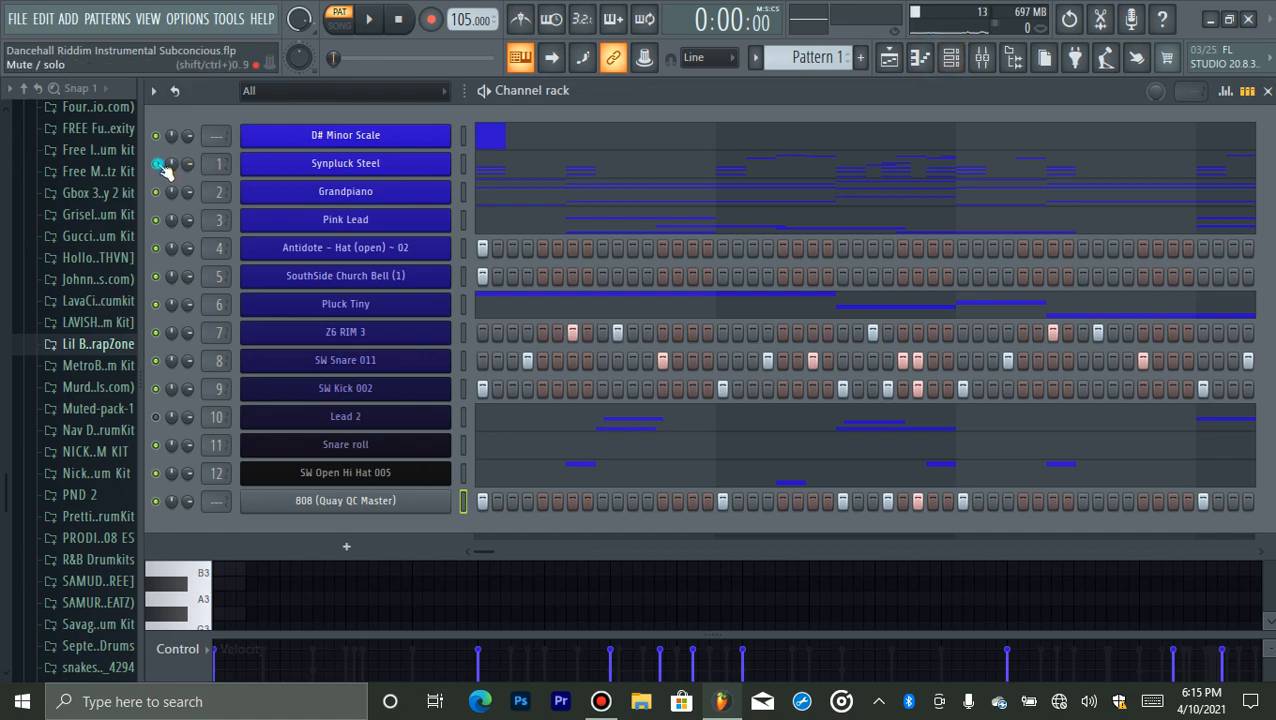
left_click(182, 175)
left_click(152, 507)
key("space")
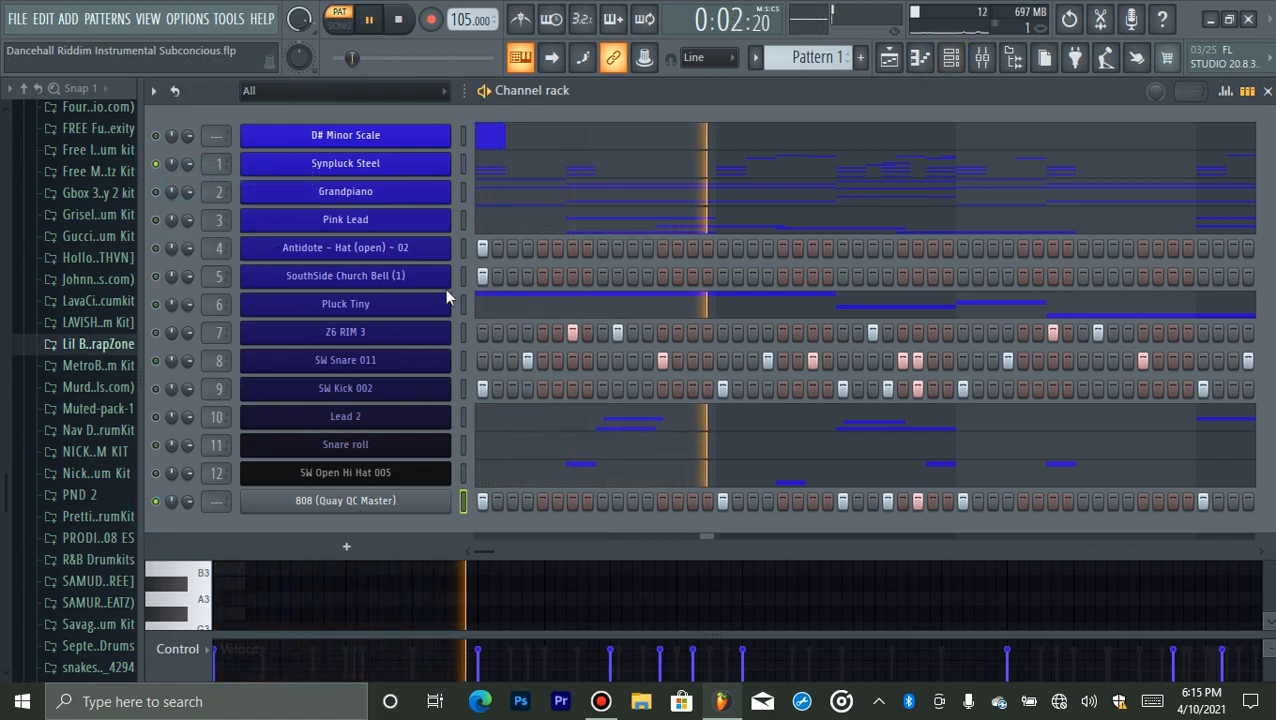
- Listen to the 808 notes from the start in the piano roll and compare them with the Synpluck Steel chords
left_click(919, 58)
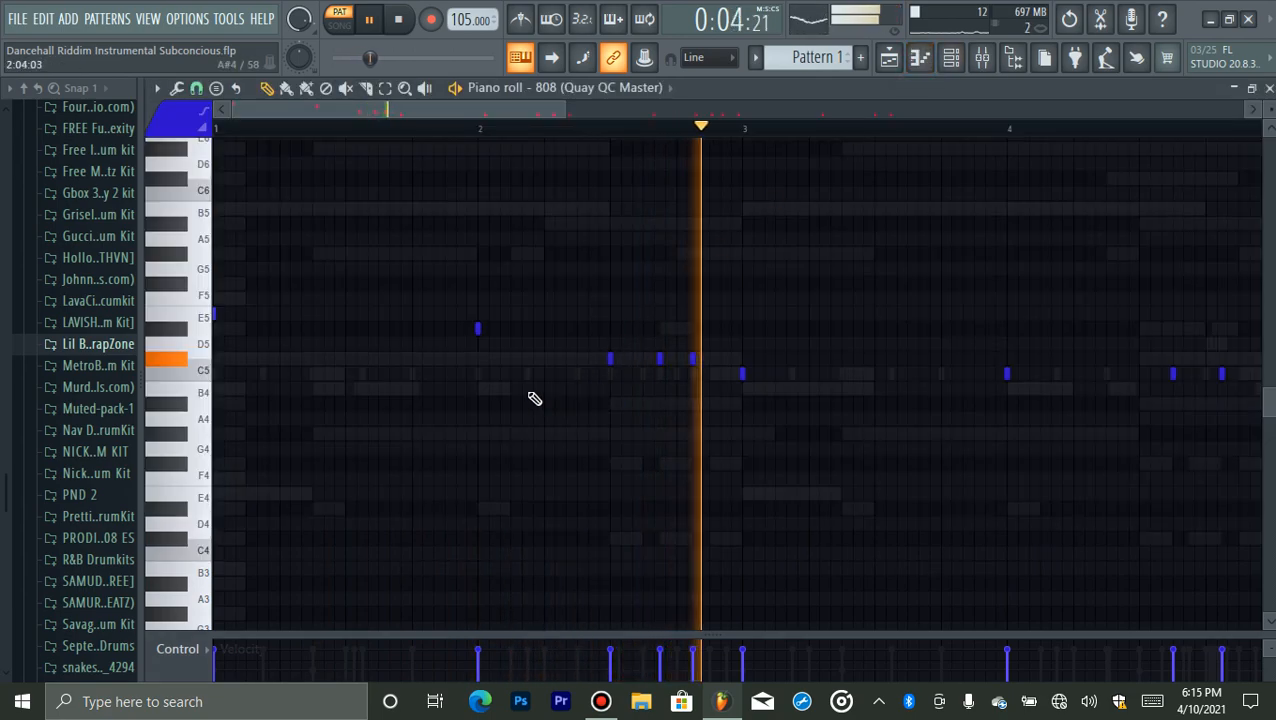
key("space")
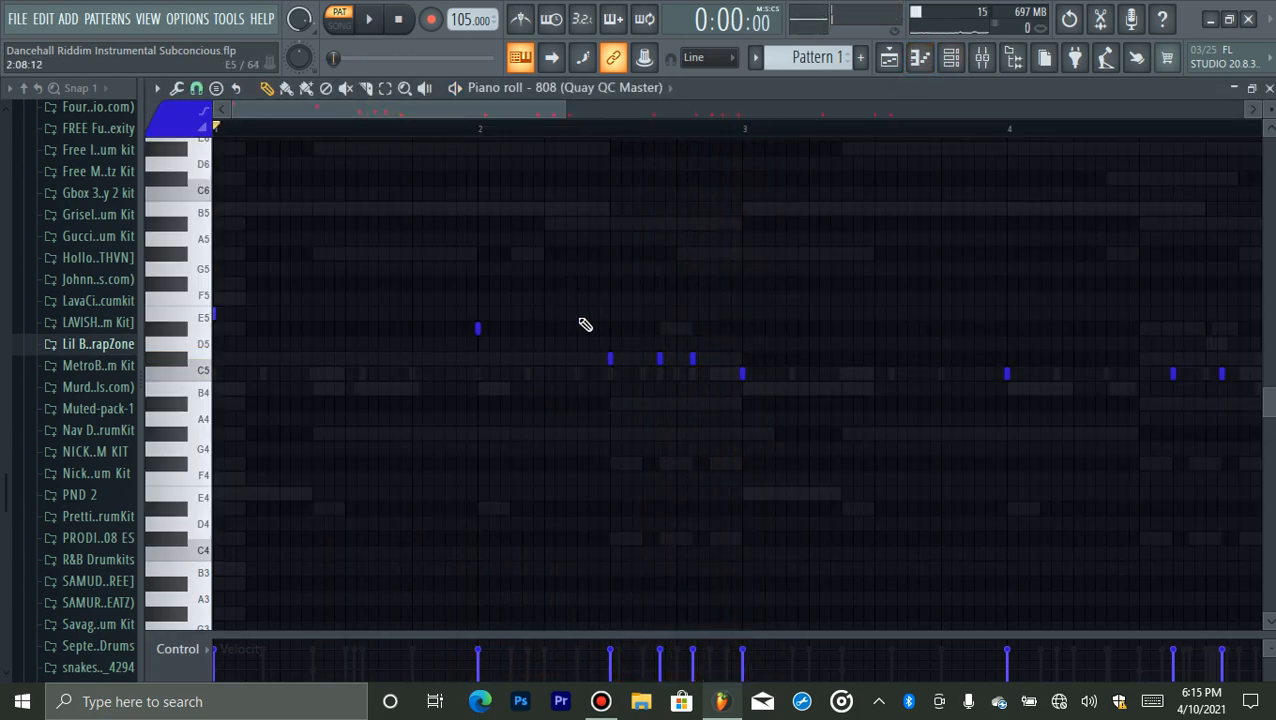
key("space")
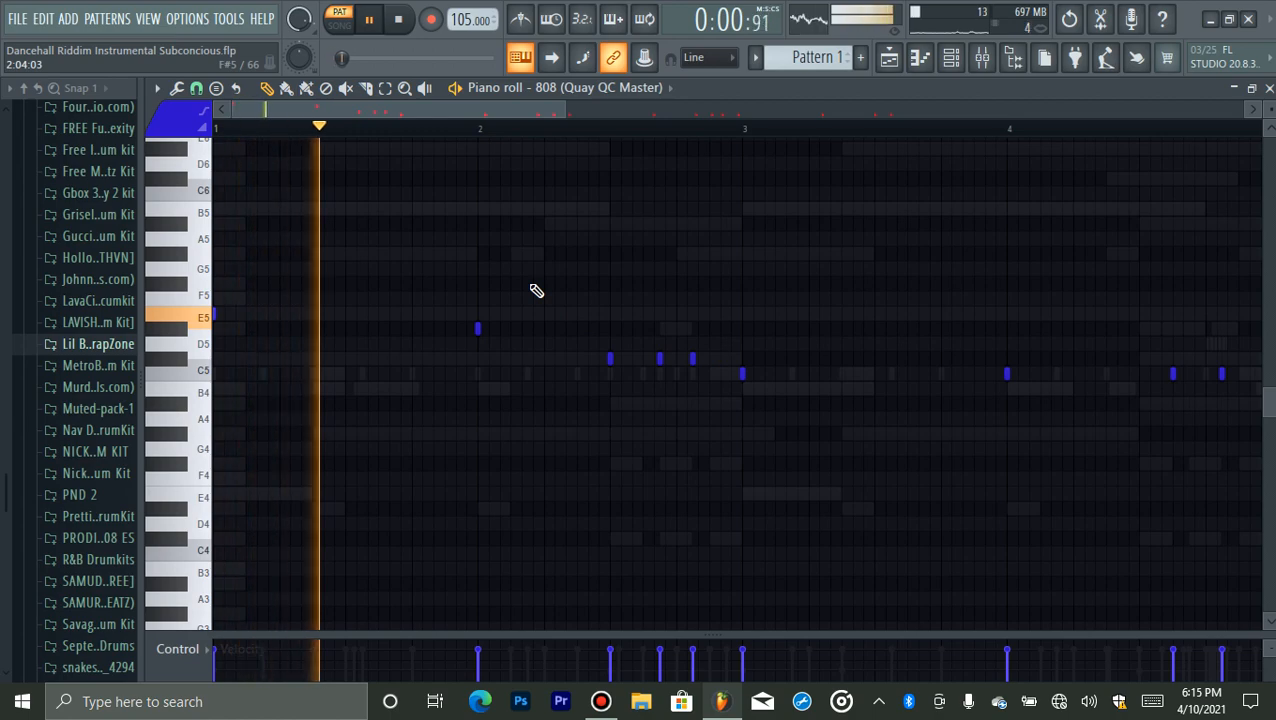
key("space")
left_click(622, 88)
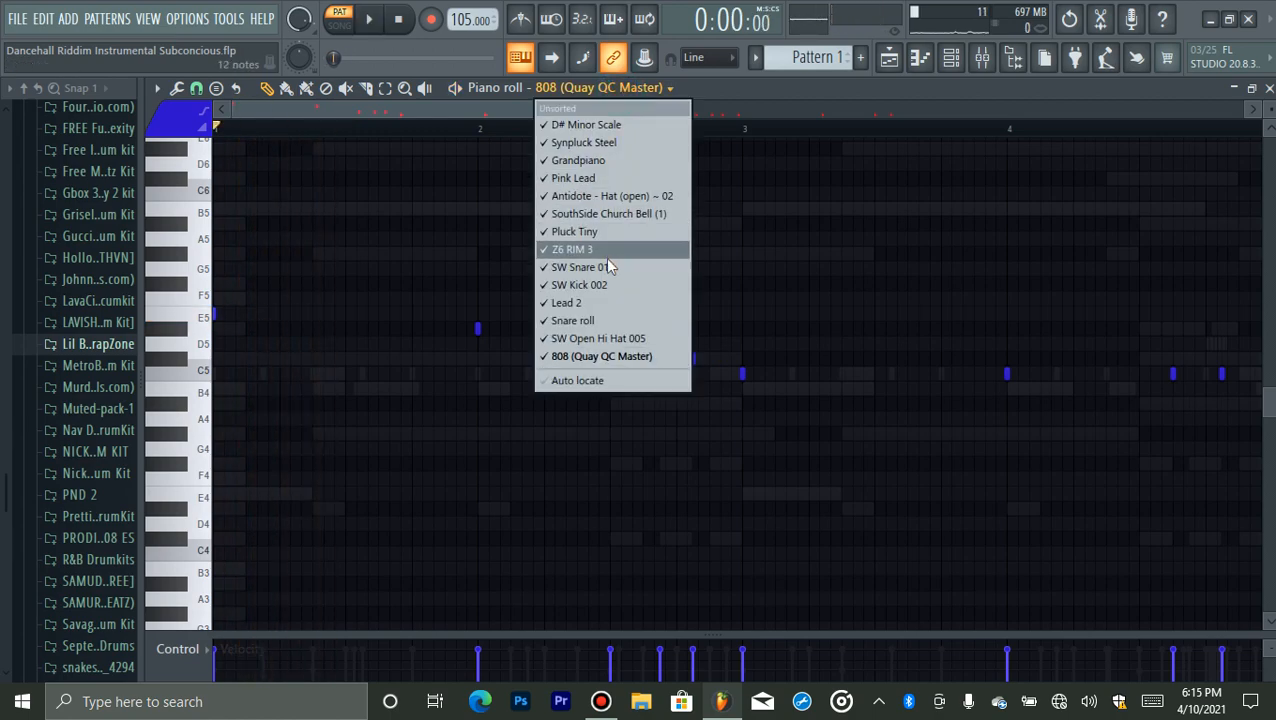
left_click(590, 143)
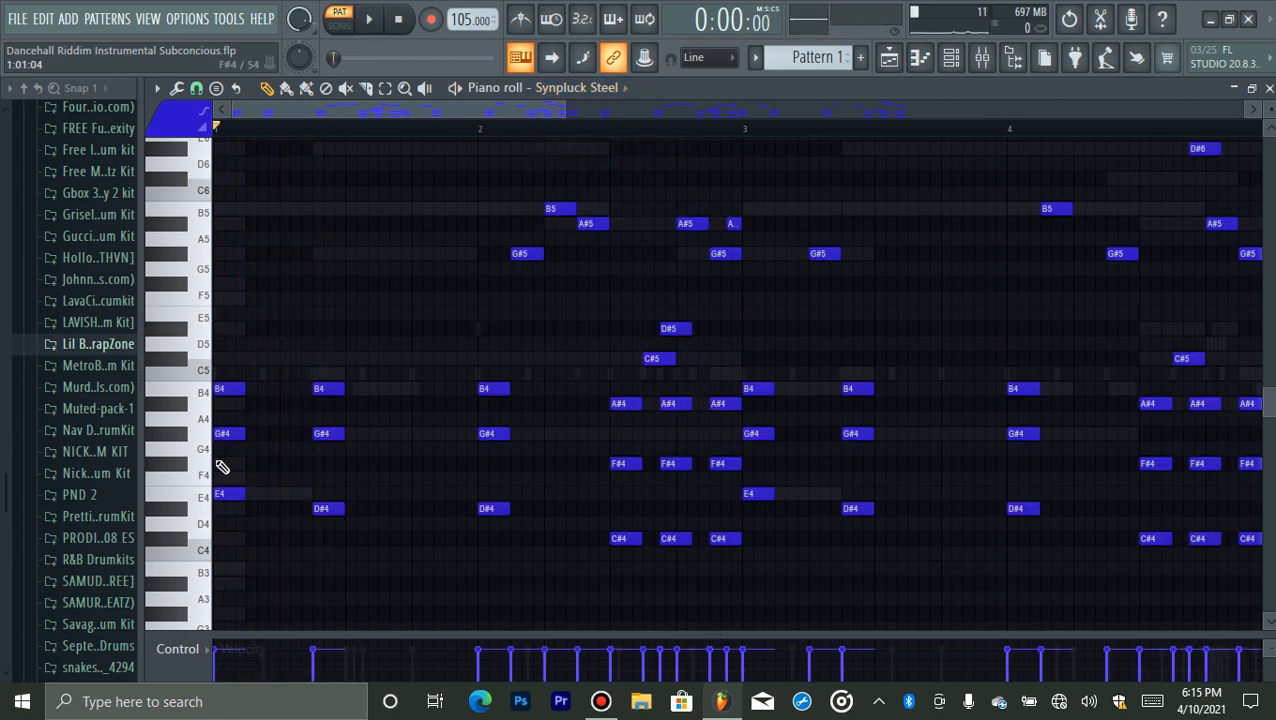
- Compare the Synpluck Steel chord notes with the 808 notes by switching between the two channels in the piano roll
left_click(603, 90)
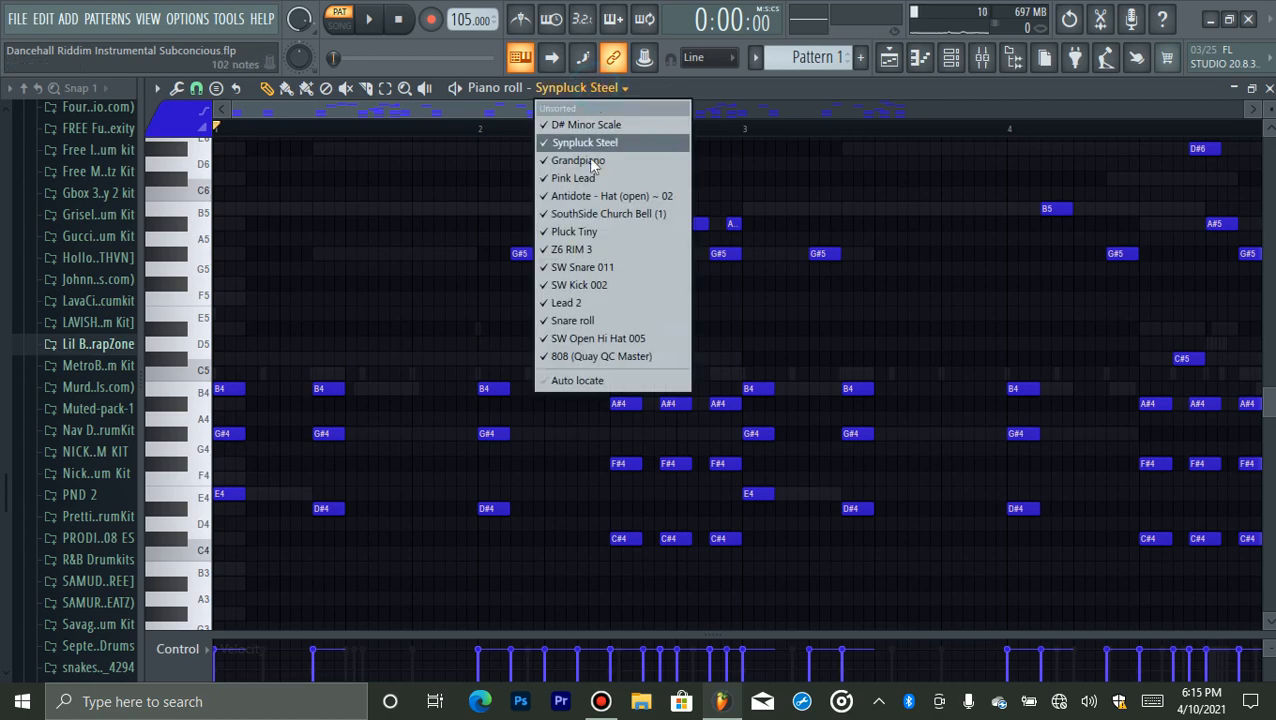
left_click(595, 357)
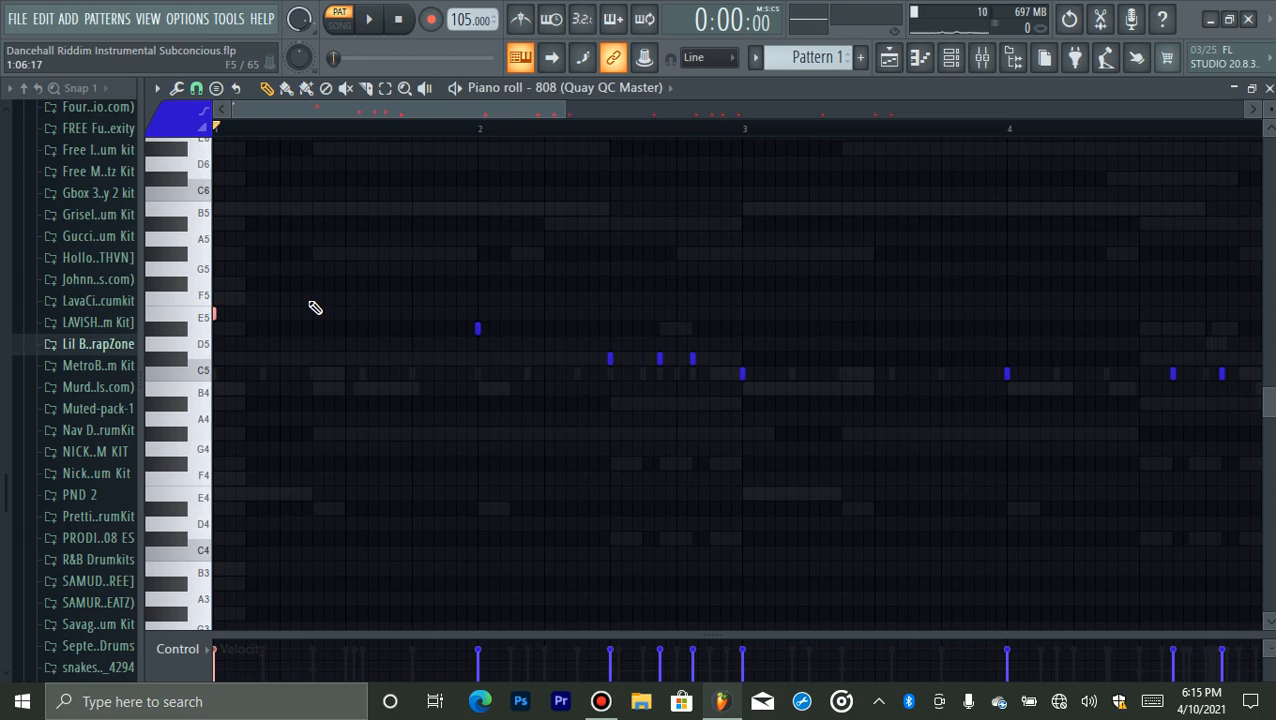
left_click(538, 94)
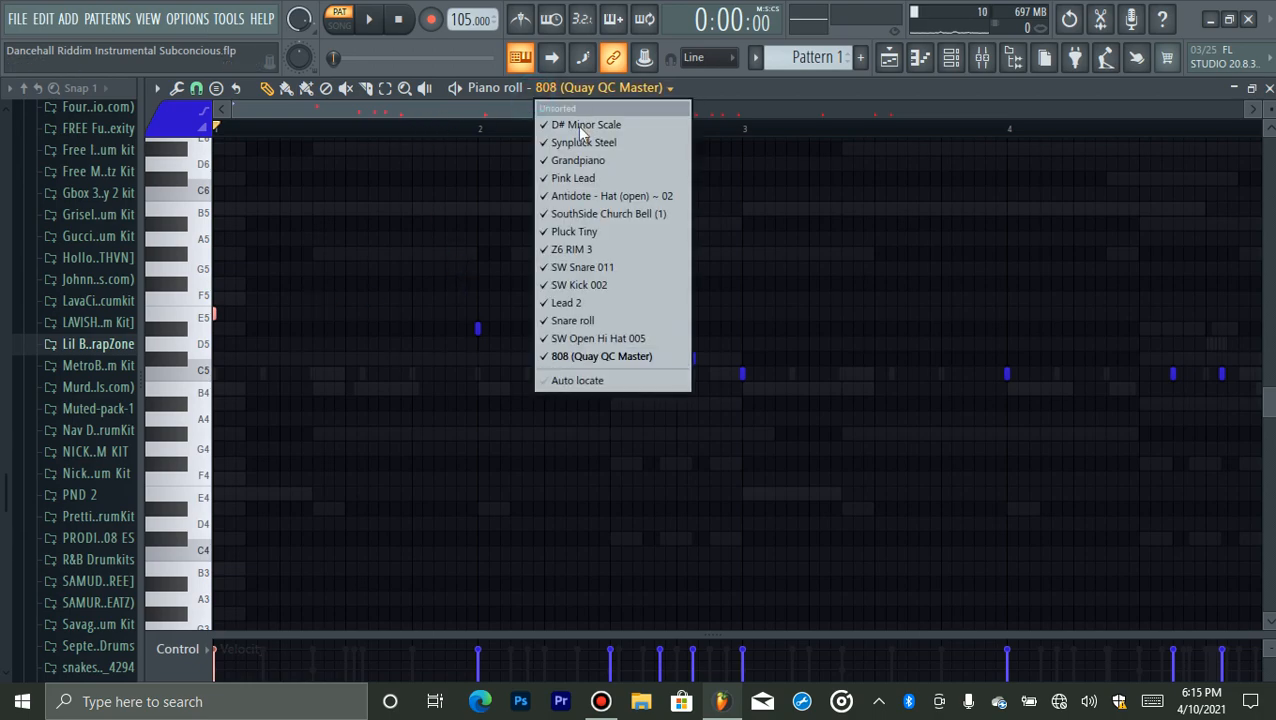
left_click(580, 142)
left_click(606, 90)
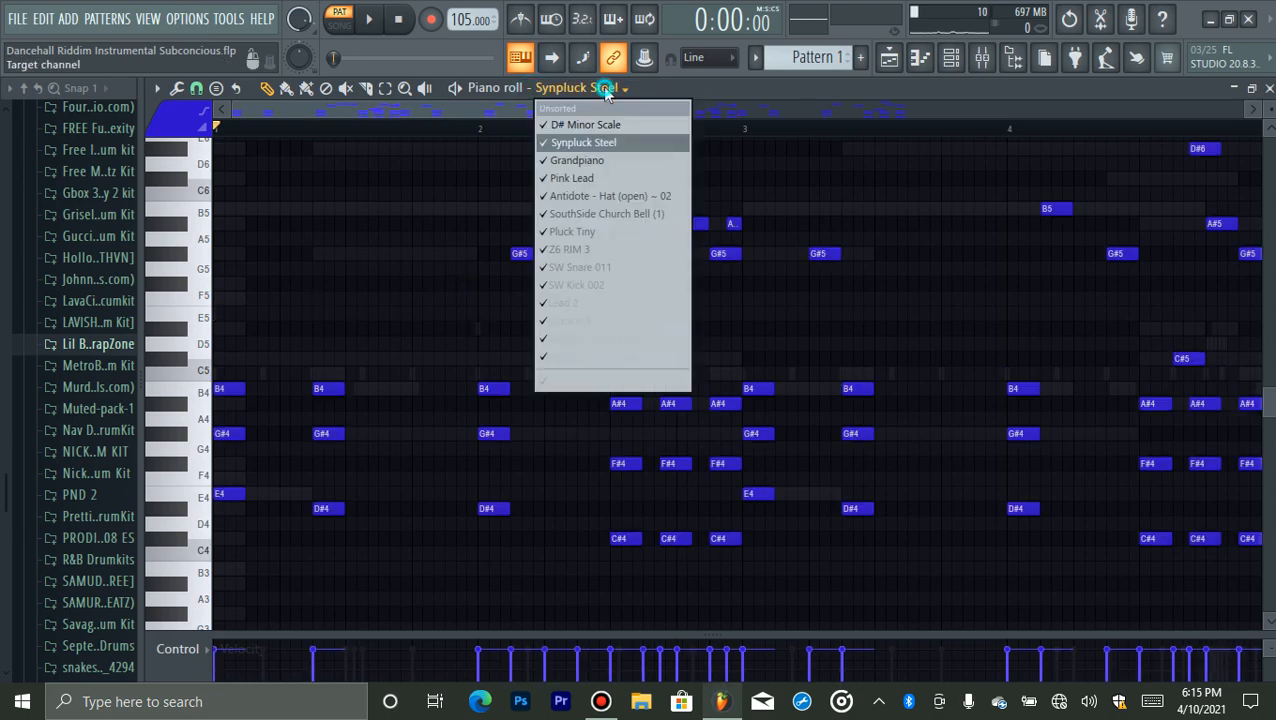
left_click(578, 356)
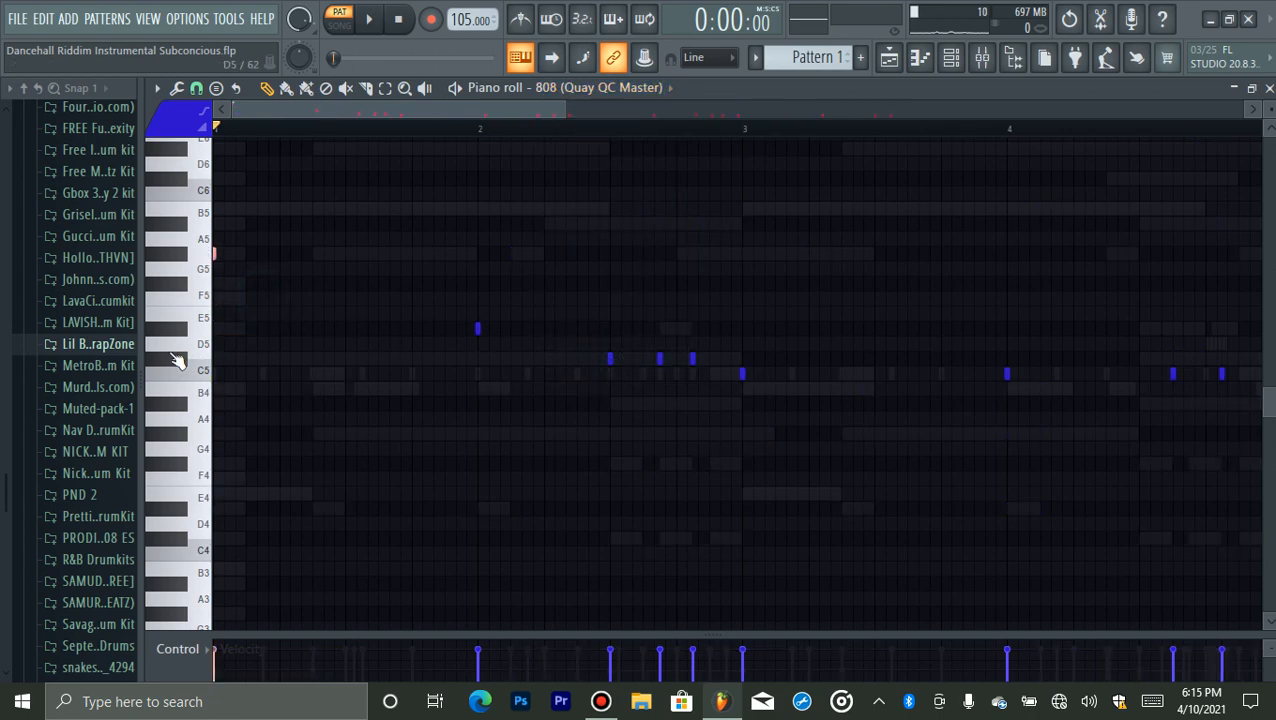
- Try the first 808 note at G#5, previewing the playback
key("space")
key("space")
key("space")
key("space")
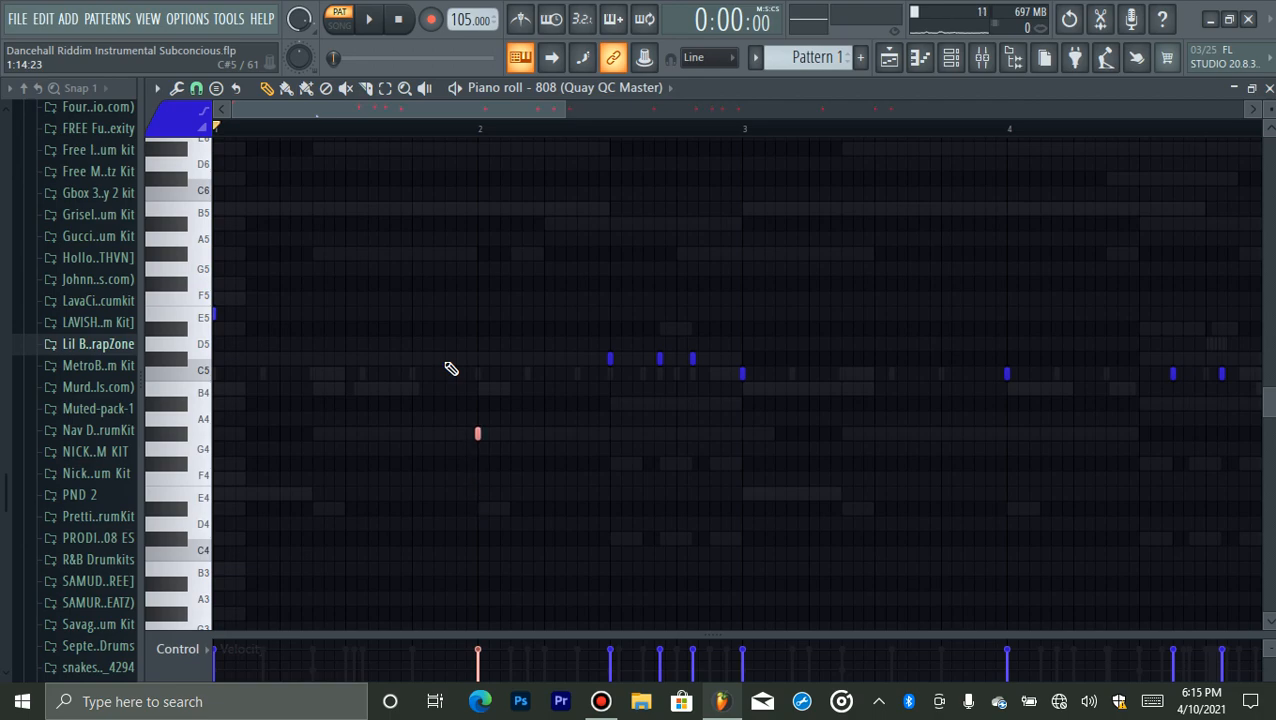
- Set the 808 note at bar 2 to G#5 by raising it an octave, and preview it
key("ctrl+Up")
key("space")
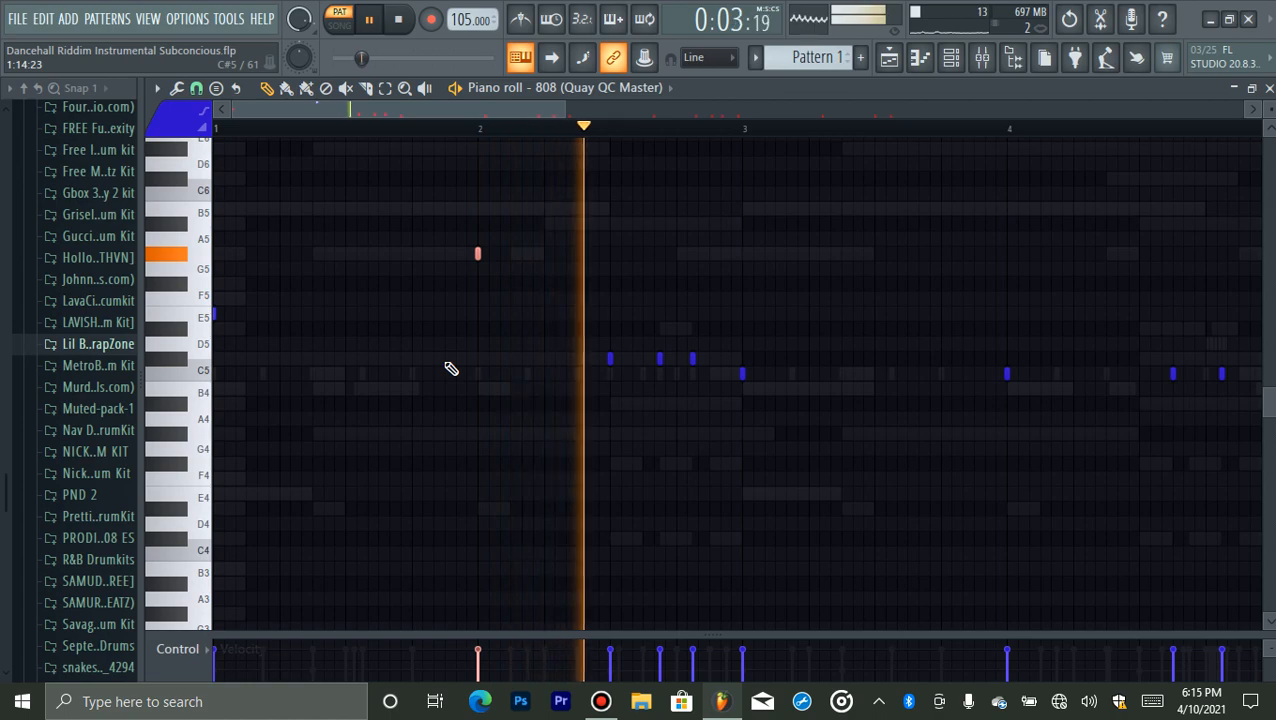
key("space")
- Raise the three 808 notes in the second half of bar 2 an octave to F#5 and play the pattern back
left_click_drag(740, 320, 615, 380)
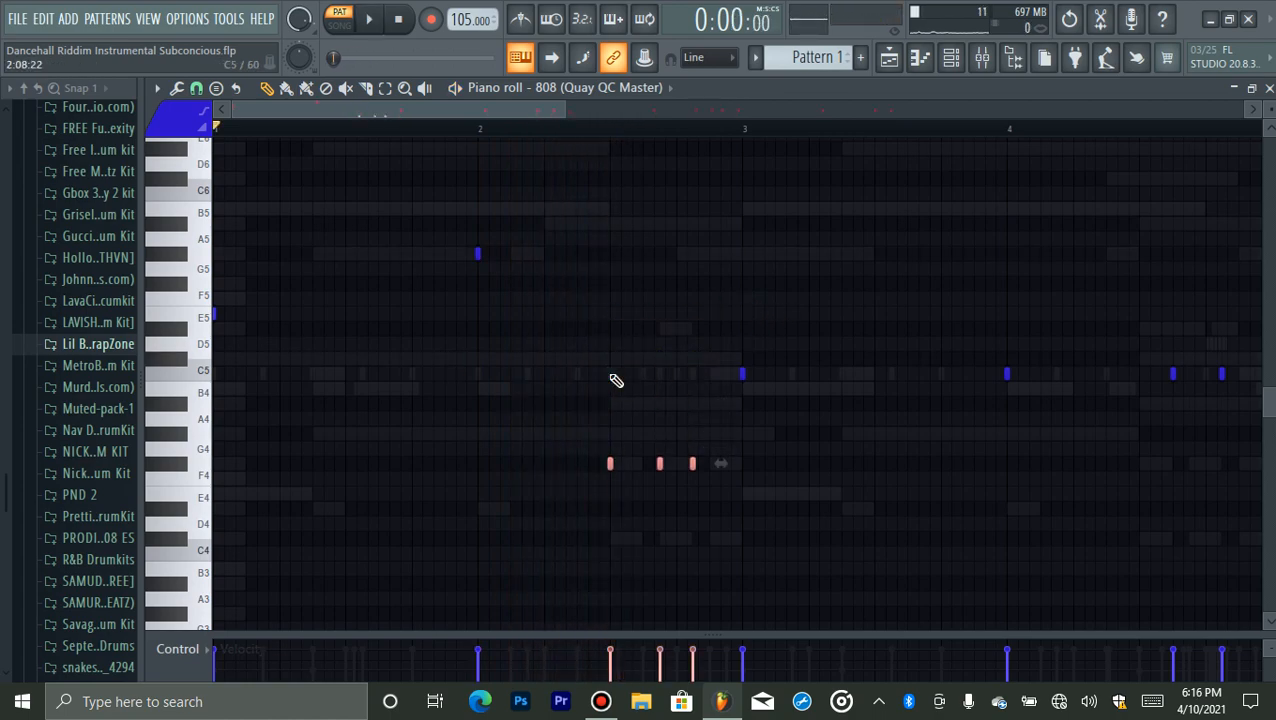
key("ctrl+Up")
key("space")
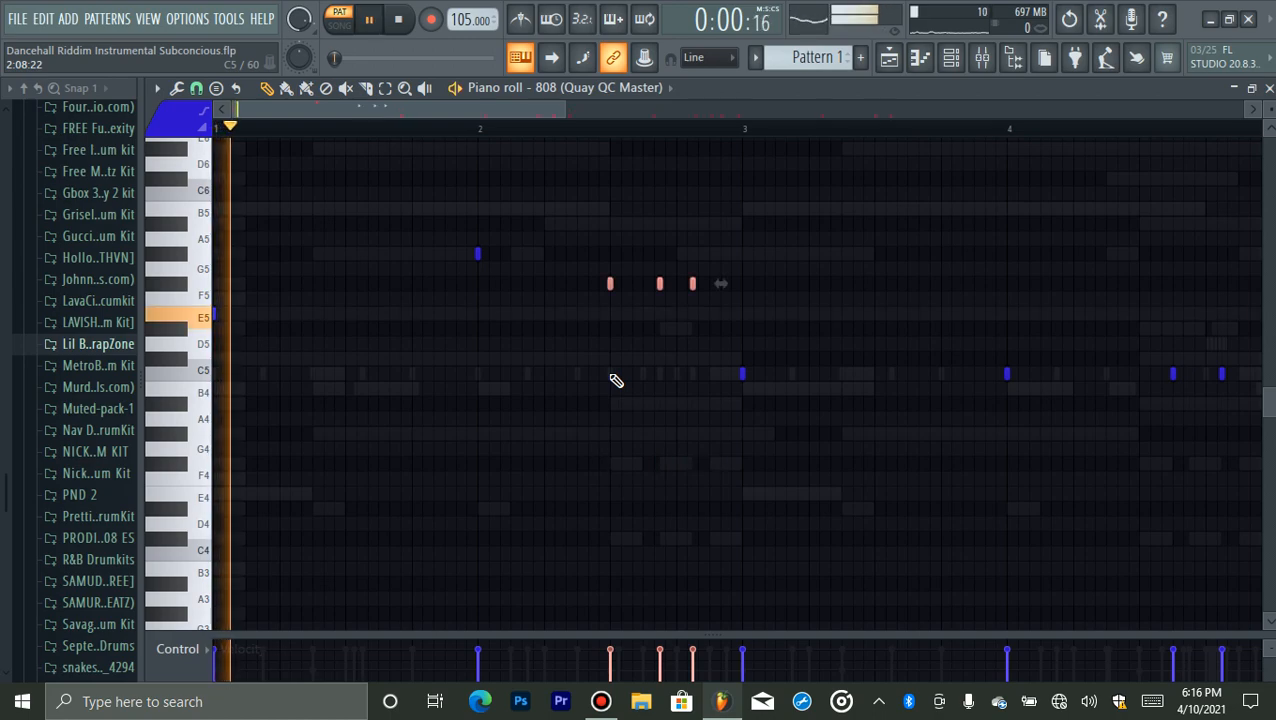
left_click(612, 374)
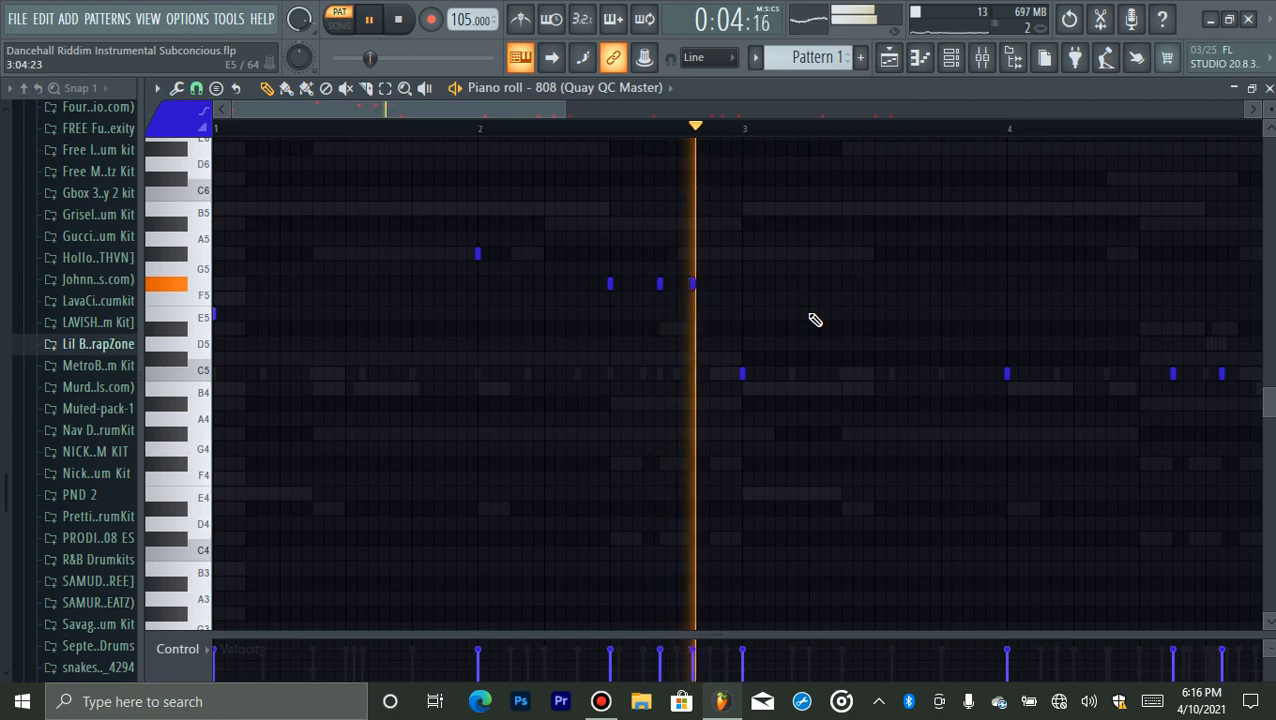
key("space")
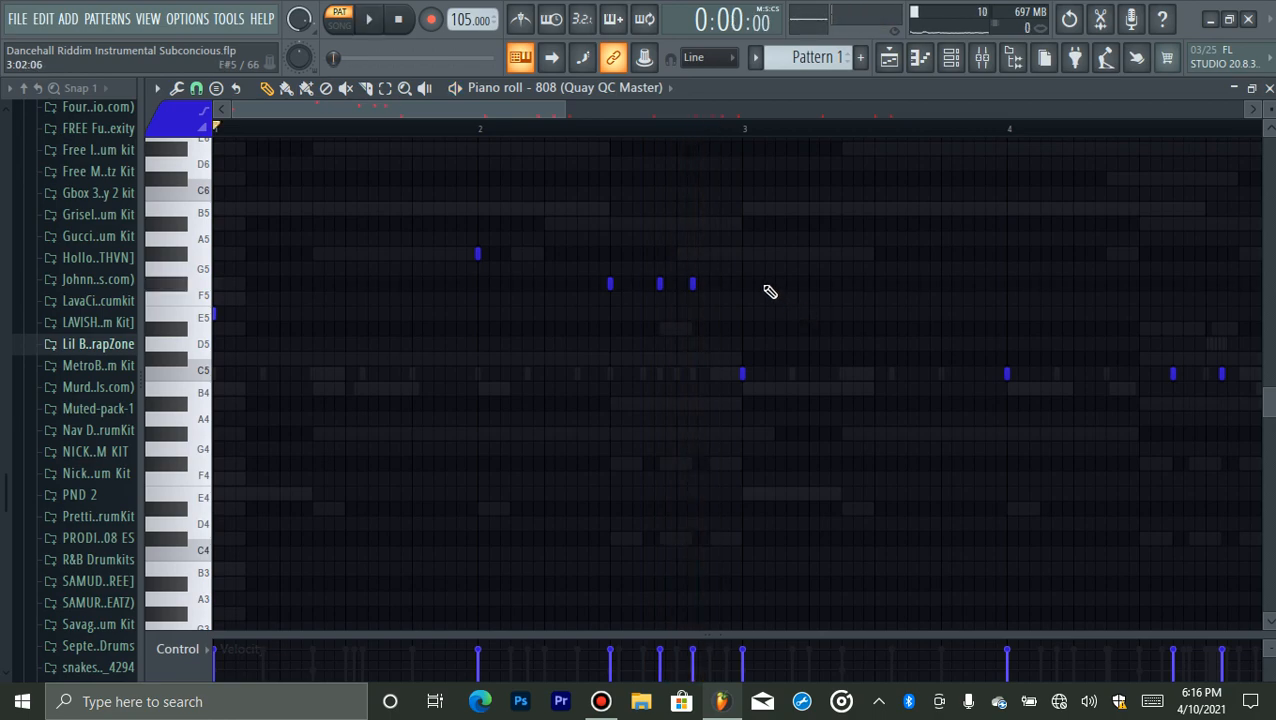
- Extend all the 808 notes to meet the following note and raise the bar 3 note to E5
key("ctrl+l")
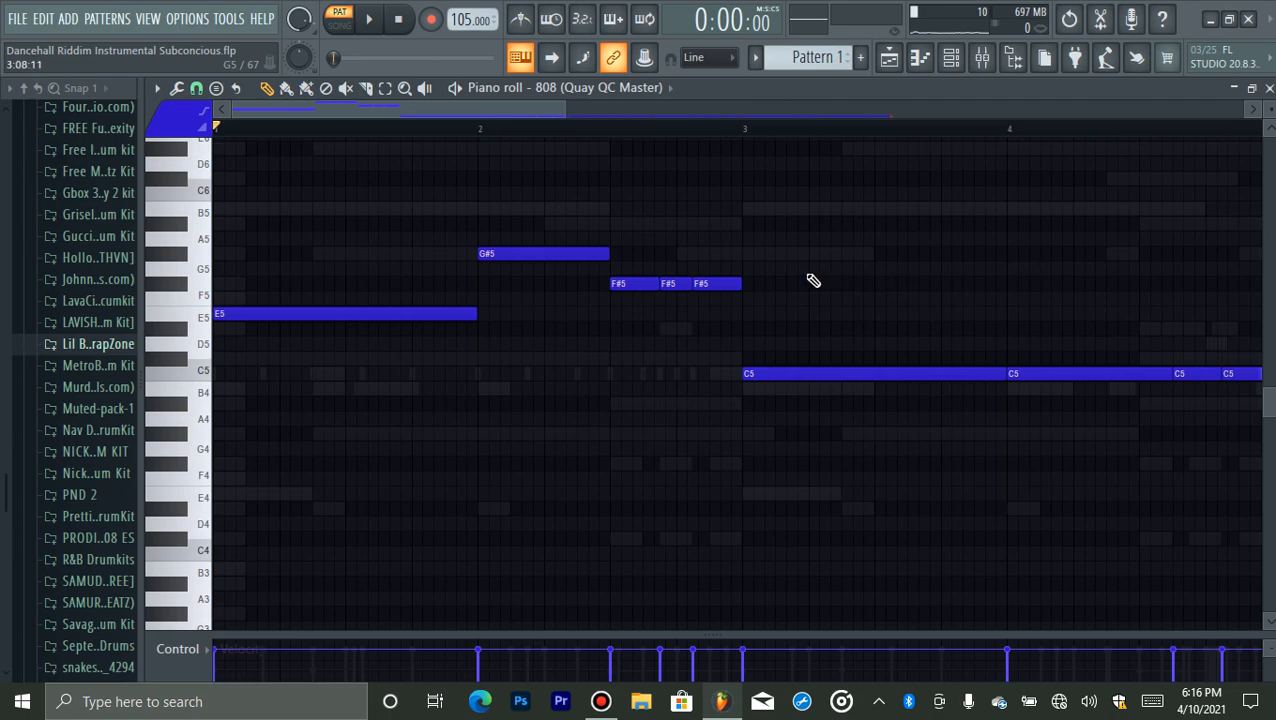
left_click(917, 376)
key("shift+Up")
key("shift+Up")
key("shift+Up")
key("shift+Up")
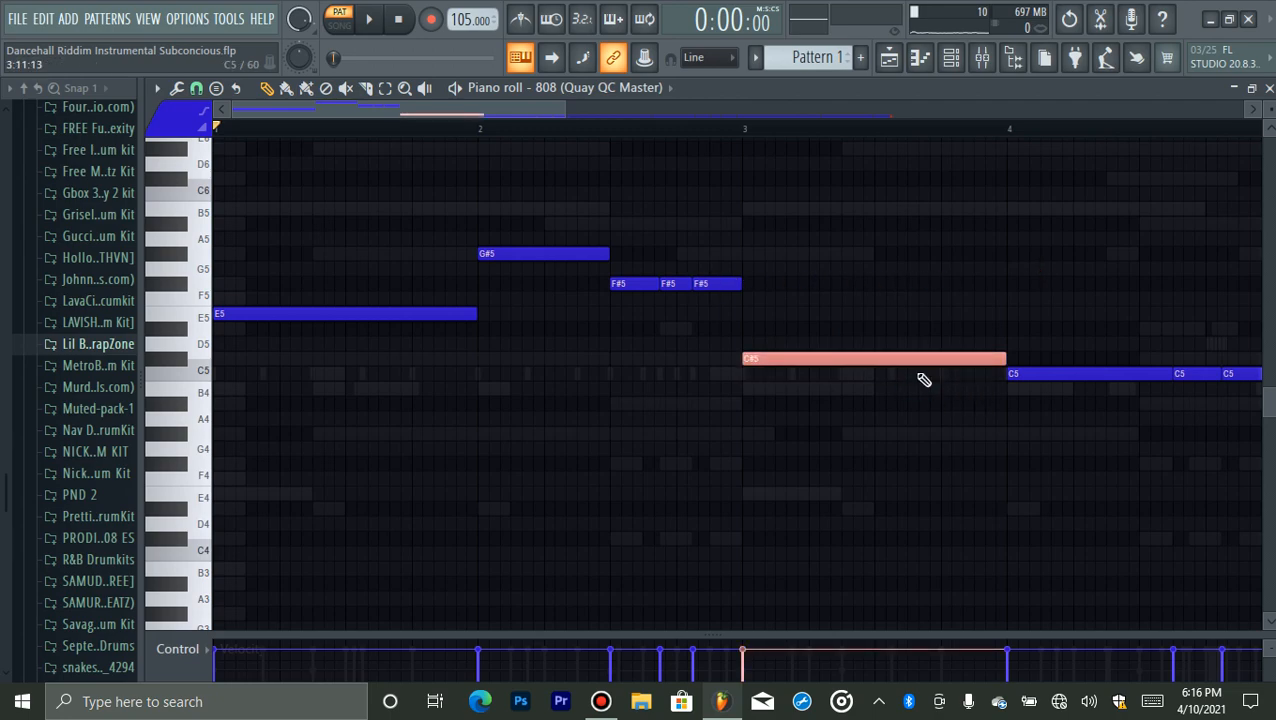
- Raise the 808 note at the start of bar 4 to G#5
left_click_drag(920, 366, 1071, 397)
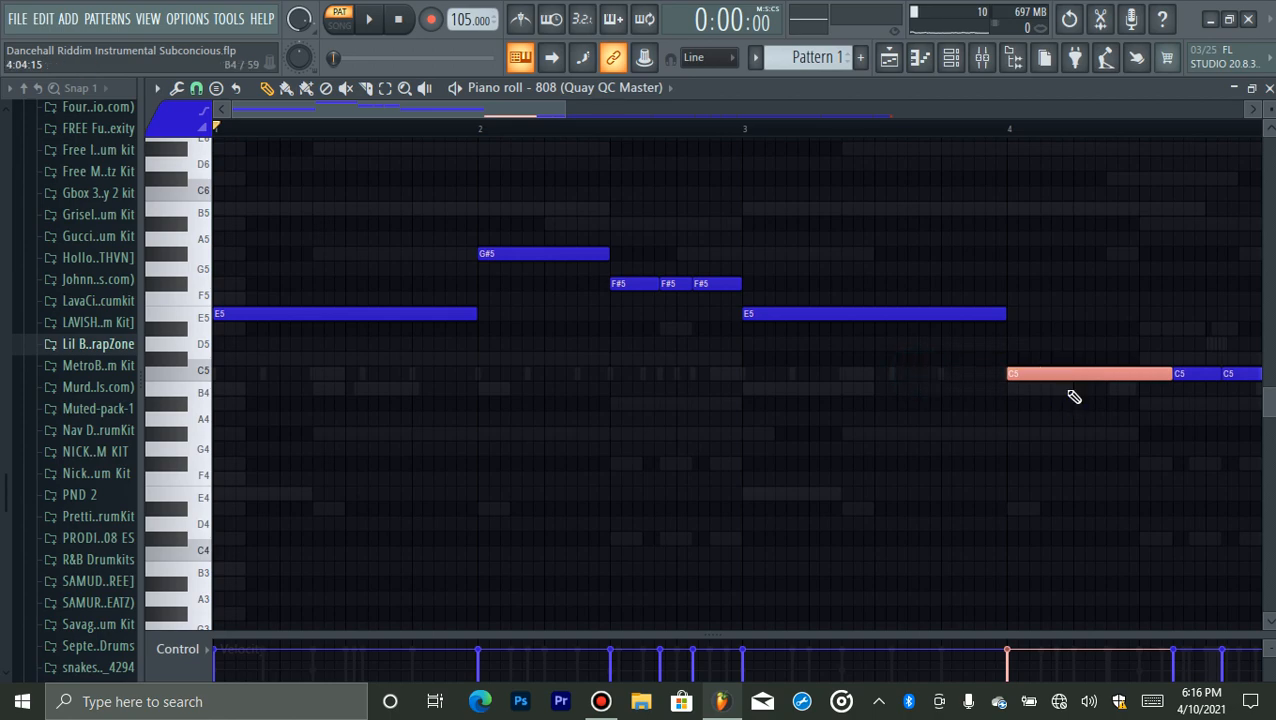
key("shift+Up")
key("shift+Up")
key("shift+Up")
key("shift+Up")
key("shift+Up")
key("shift+Up")
key("shift+Up")
key("shift+Up")
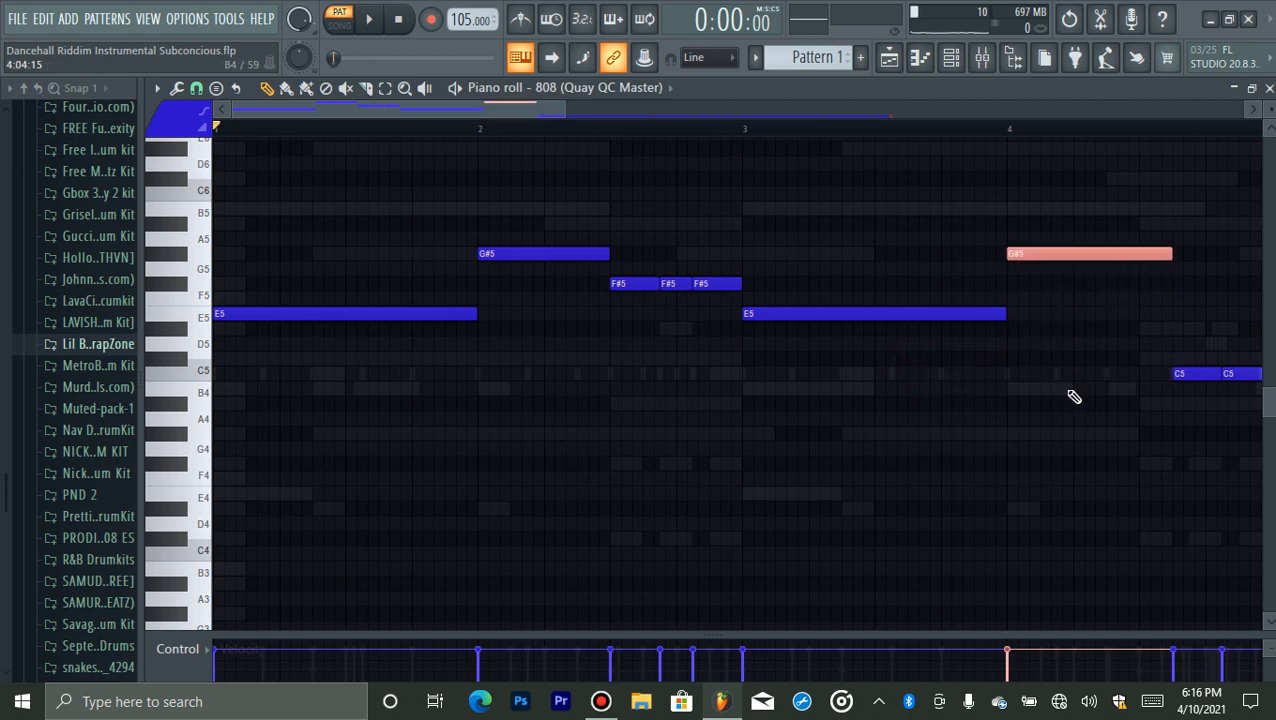
- Raise the last two 808 notes of bar 4 to F#5
mouse_move(1125, 388)
left_mouse_down()
mouse_move(1138, 376)
mouse_move(1124, 369)
left_mouse_up()
key("shift+Up")
key("shift+Up")
key("shift+Up")
key("shift+Up")
key("shift+Up")
key("shift+Up")
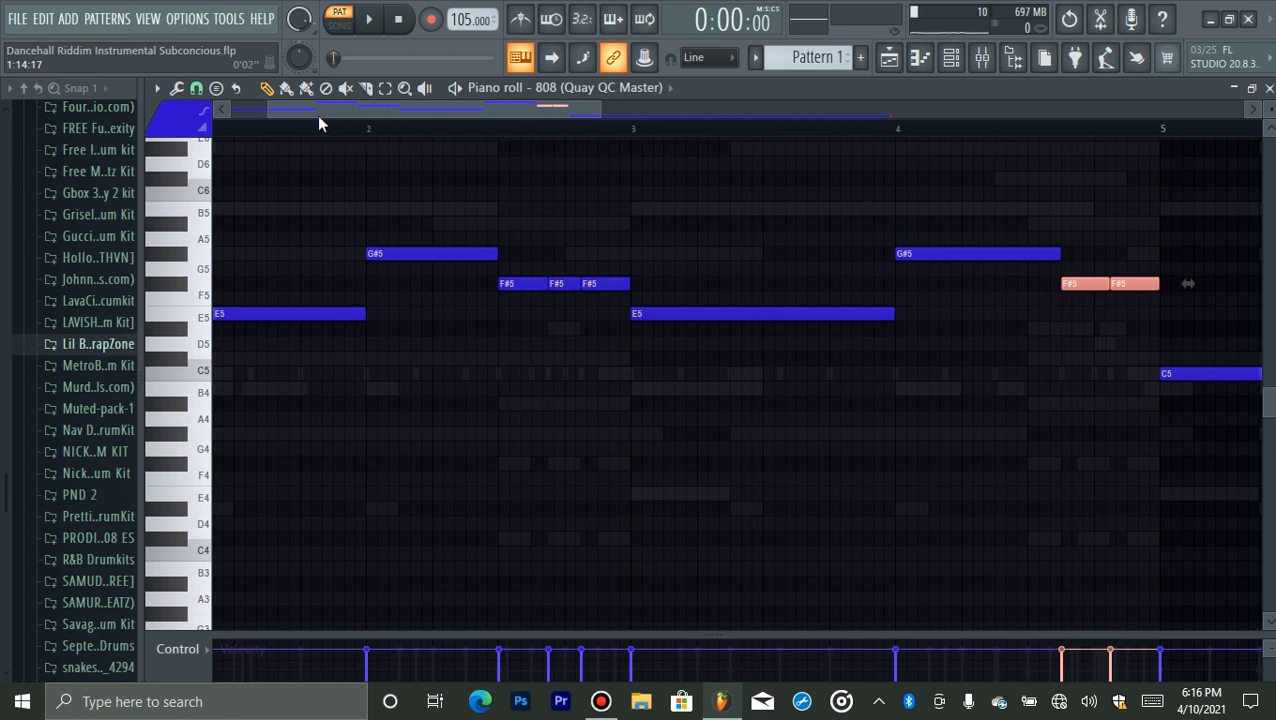
- Delete all the 808 notes from bar 5 onward
left_click_drag(269, 114, 232, 114)
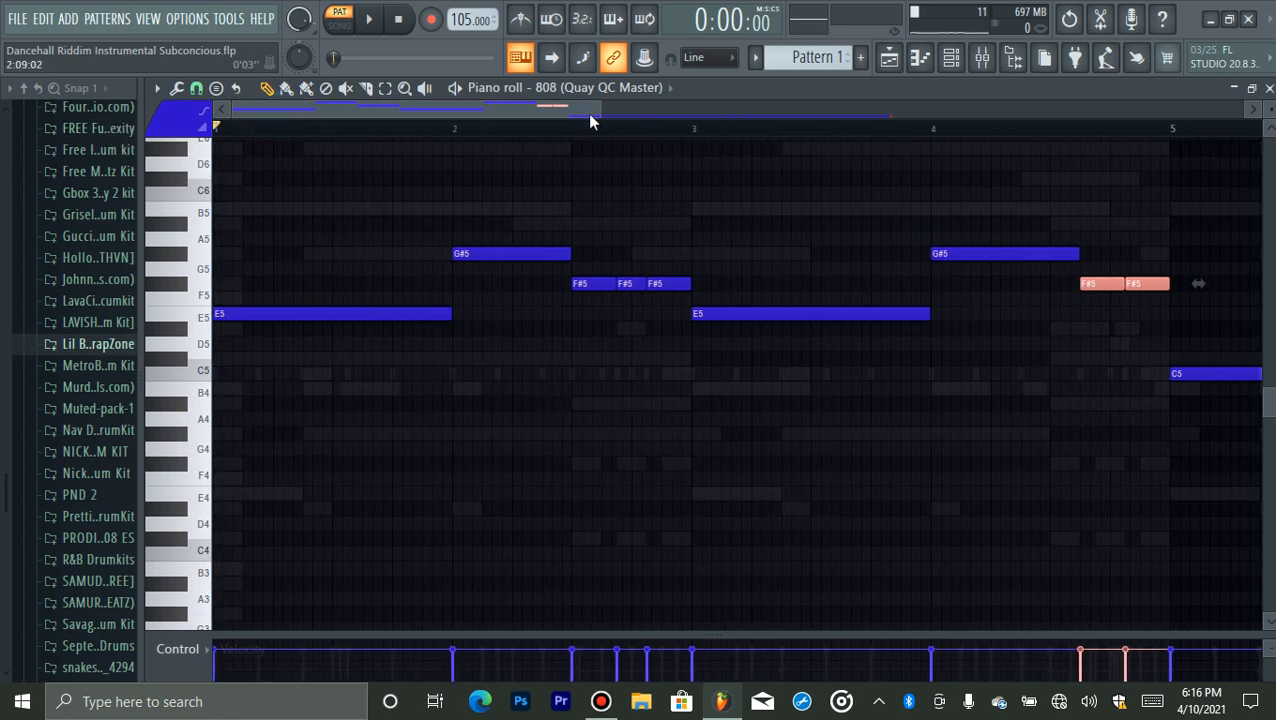
left_click_drag(595, 113, 1001, 186)
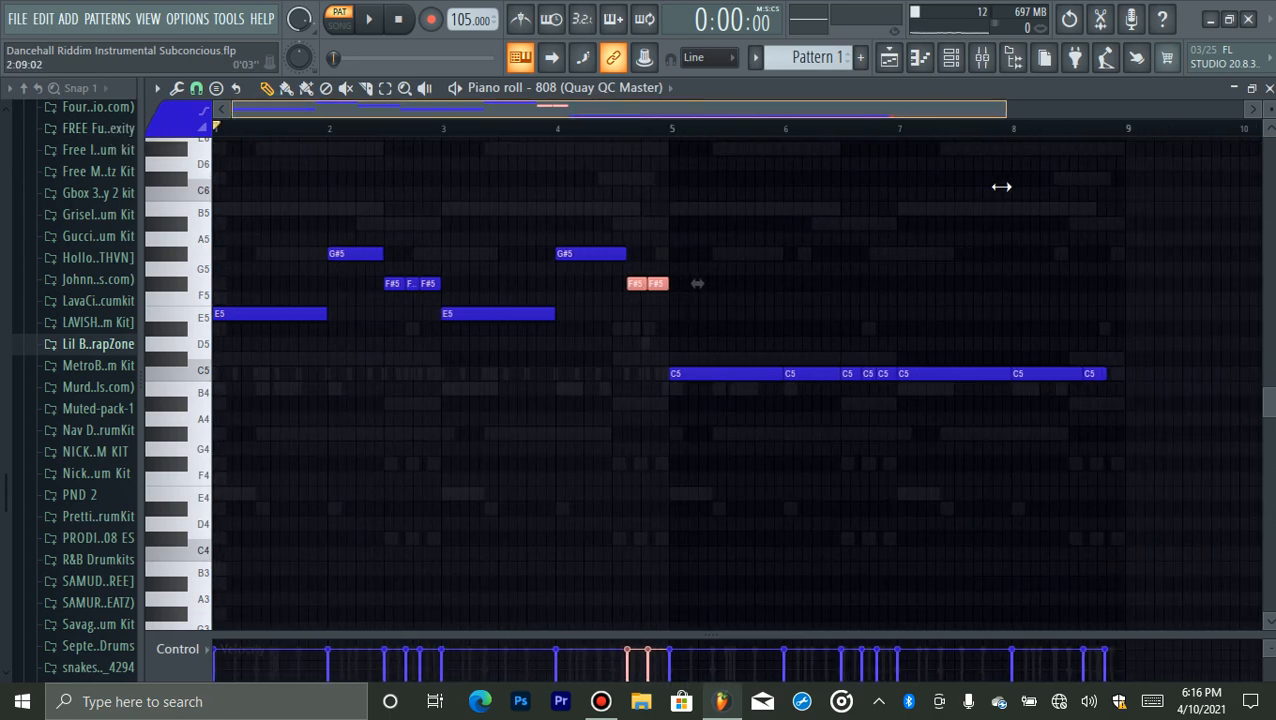
left_click_drag(1147, 268, 744, 431)
key("Delete")
left_click_drag(1006, 108, 580, 193)
- Play back the 808 line in bars 1 to 4 and check its notes
key("space")
scroll(584, 202, "up", 3)
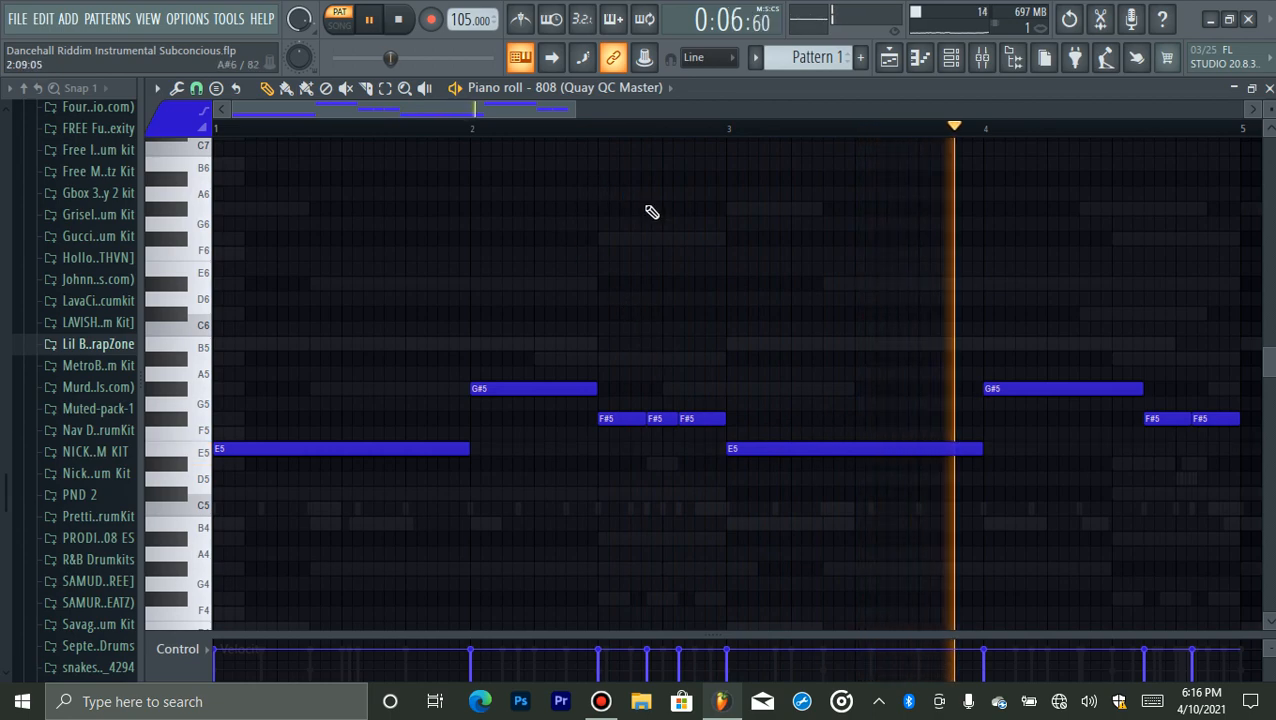
left_click_drag(558, 108, 607, 128)
key("space")
key("space")
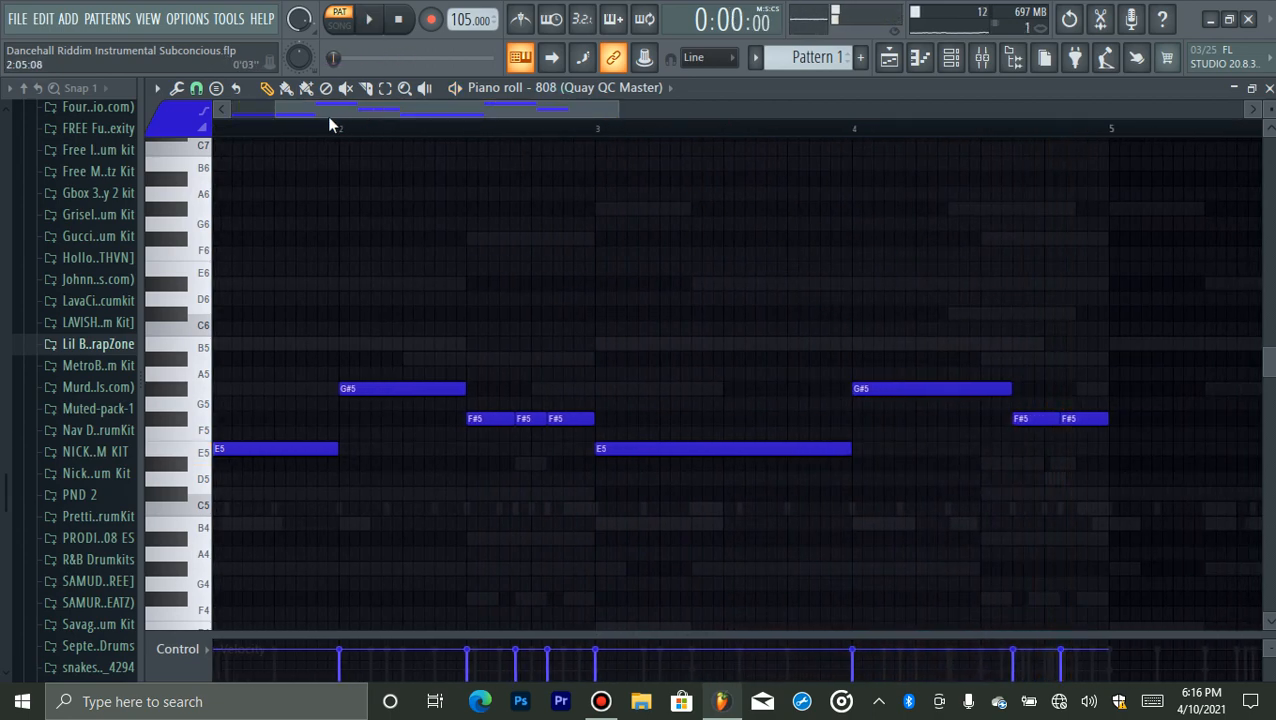
left_click_drag(309, 109, 262, 114)
- Try the first 808 note an octave higher at E6 and at lower pitches, previewing the playback
left_click(330, 449)
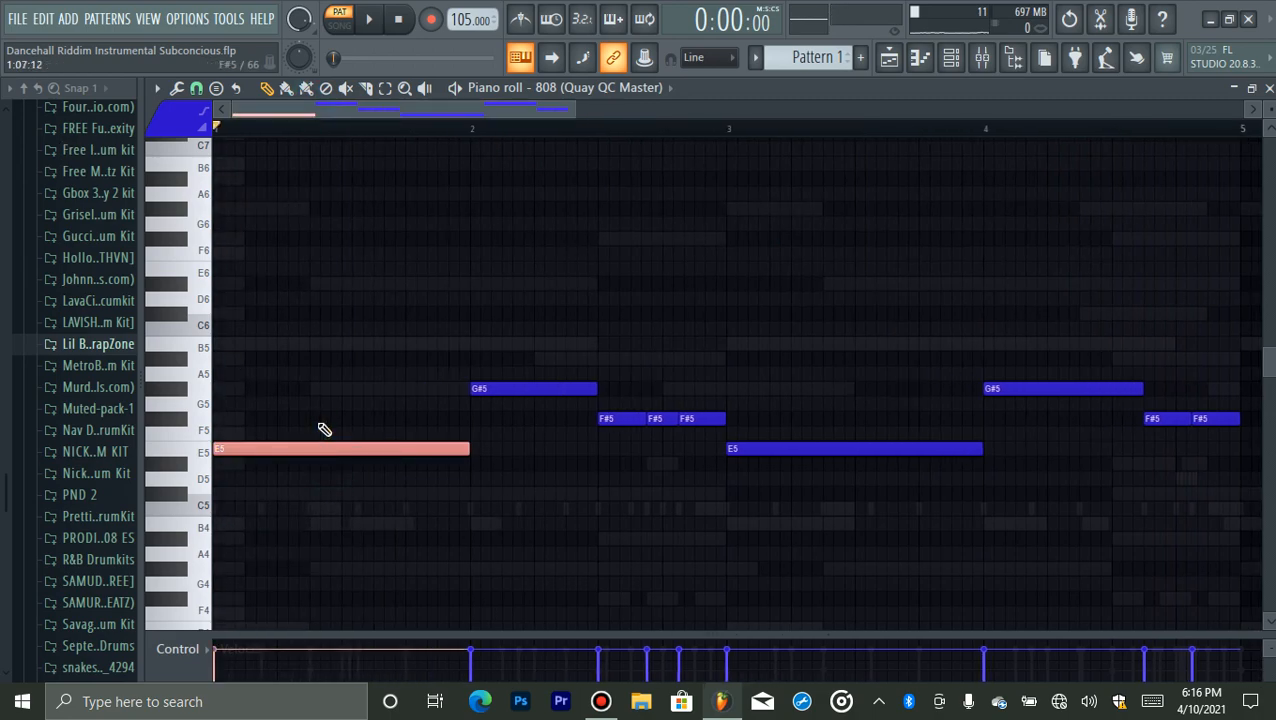
key("ctrl+Up")
key("space")
key("space")
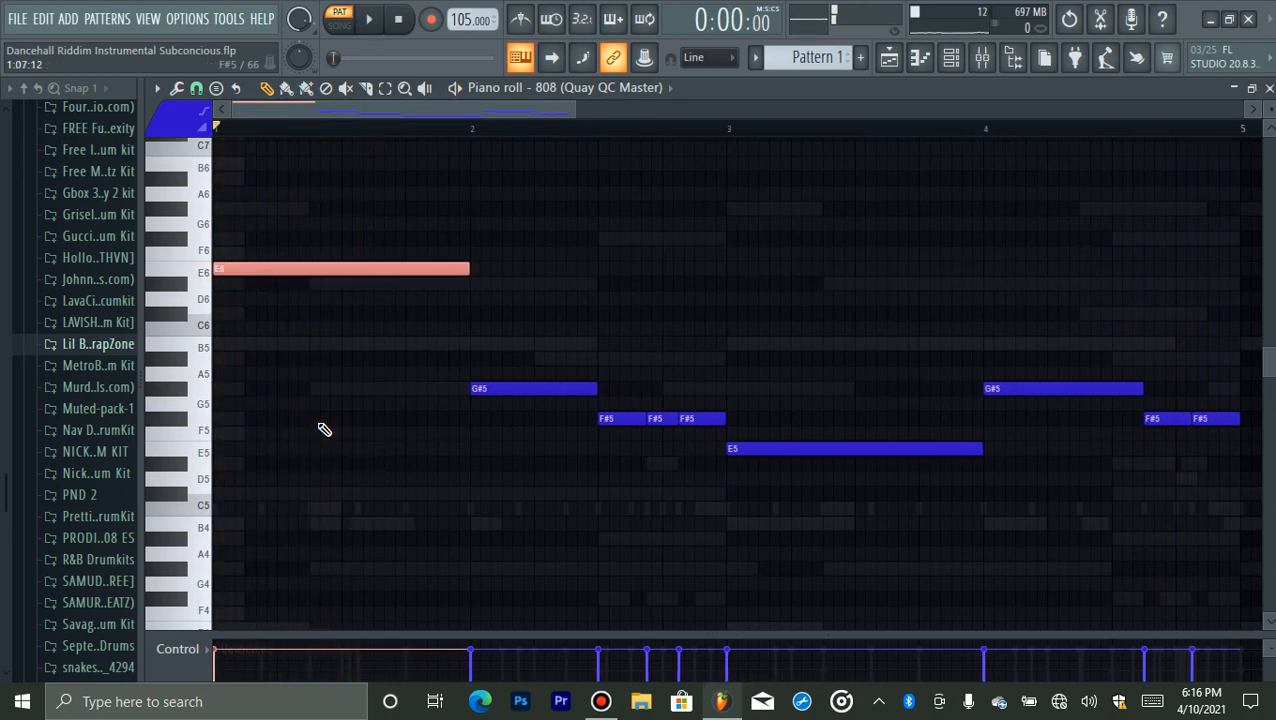
key("Down")
key("Down")
key("Down")
key("Down")
key("Down")
key("space")
key("space")
key("Down")
key("Down")
key("Down")
key("Down")
key("Down")
key("Down")
key("Down")
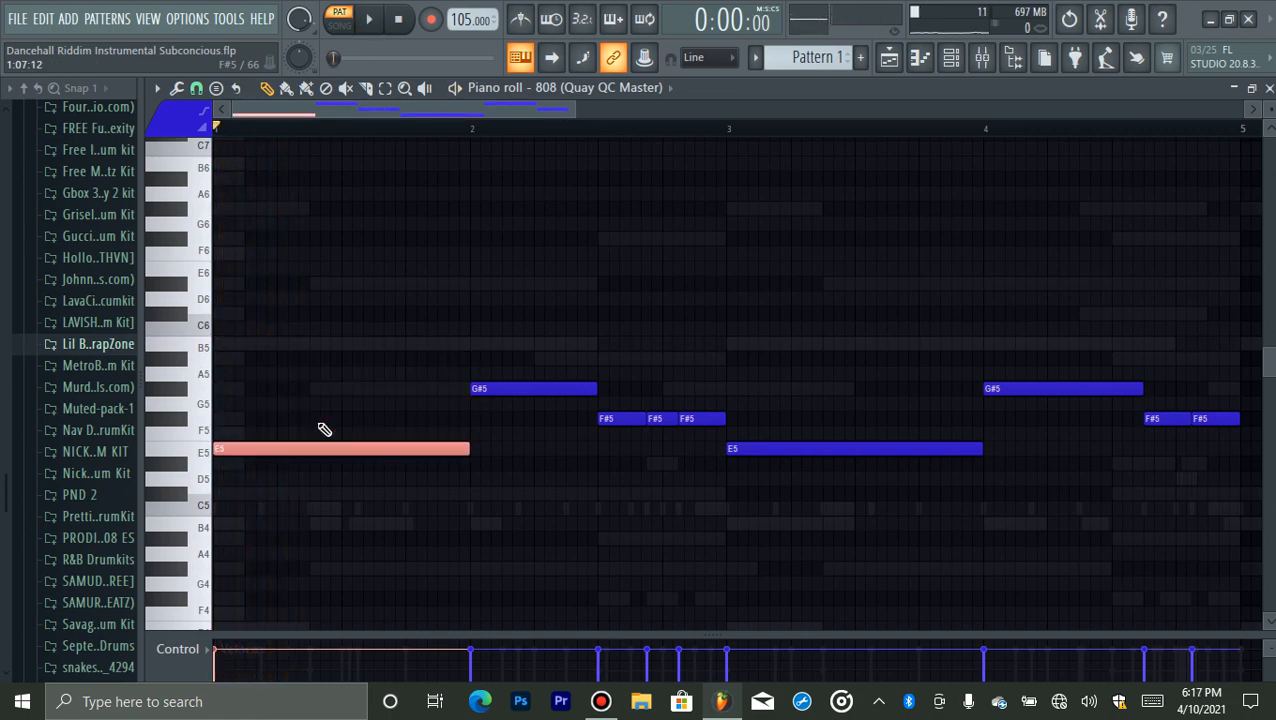
- Raise the middle F#5 note of bar 2 and the first F#5 note of bar 4 an octave to F#6 during playback
key("space")
left_click(556, 331)
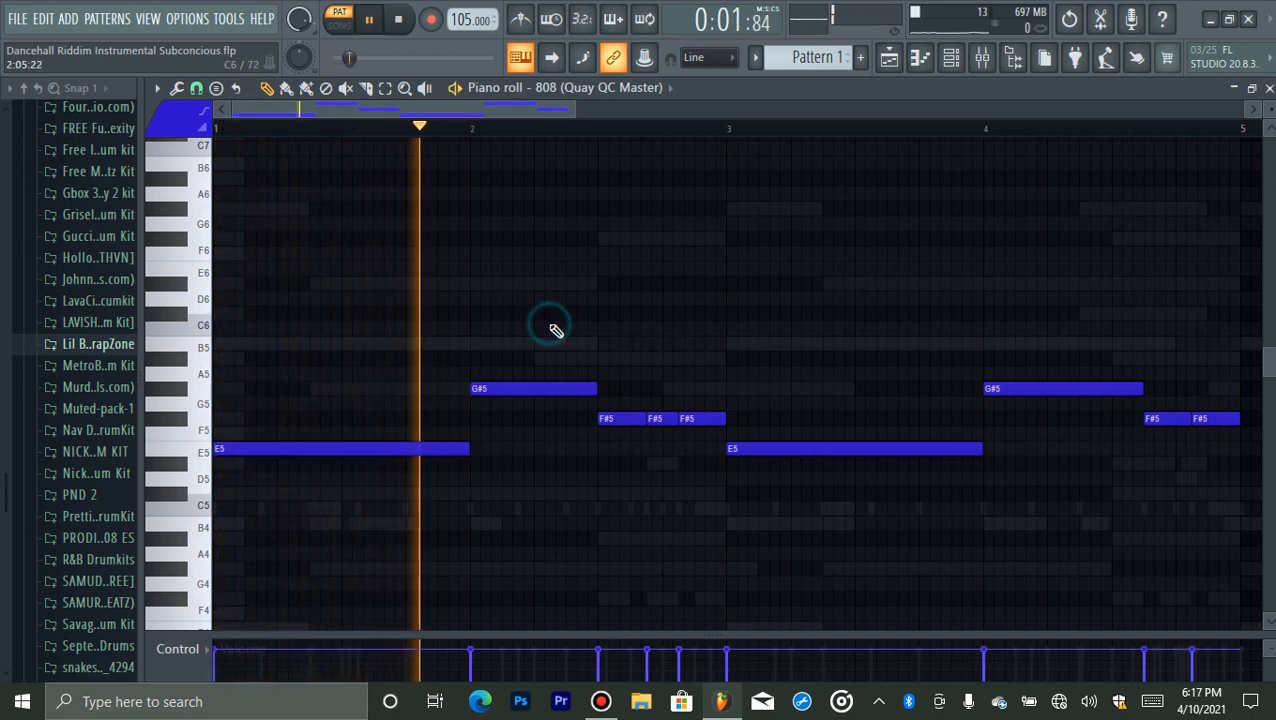
left_click(670, 418)
key("ctrl+Up")
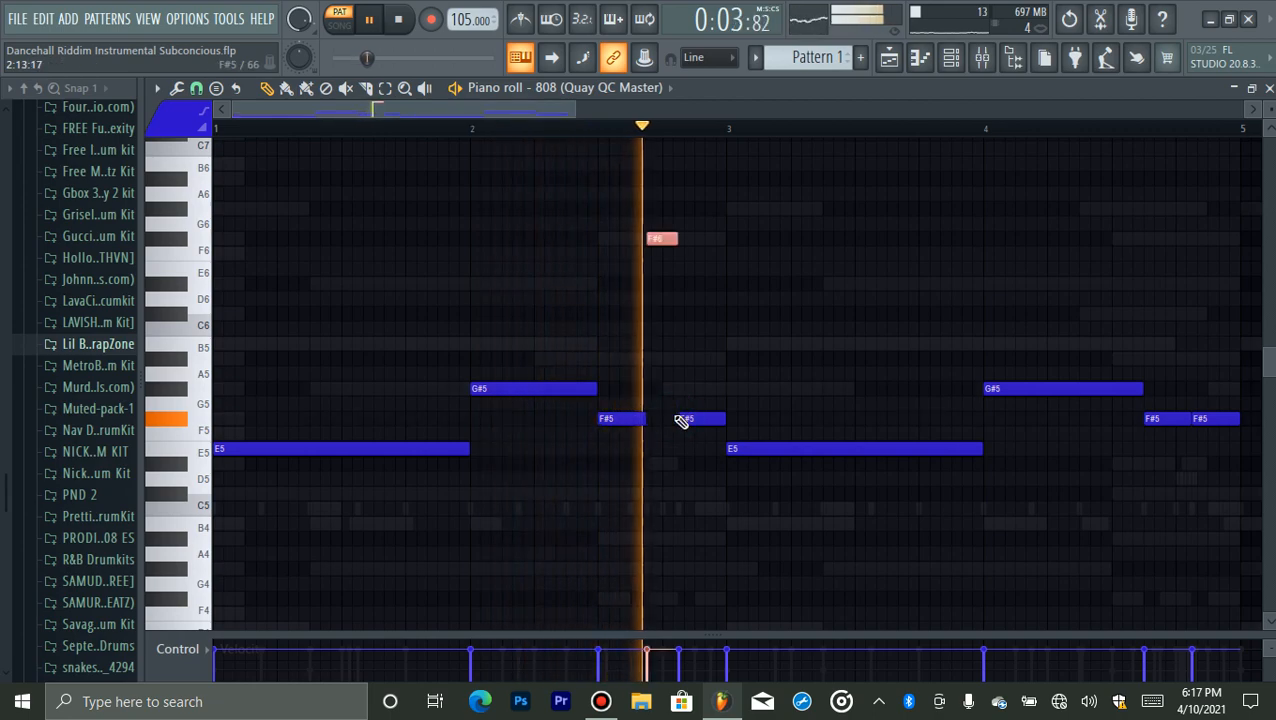
left_click(1155, 419)
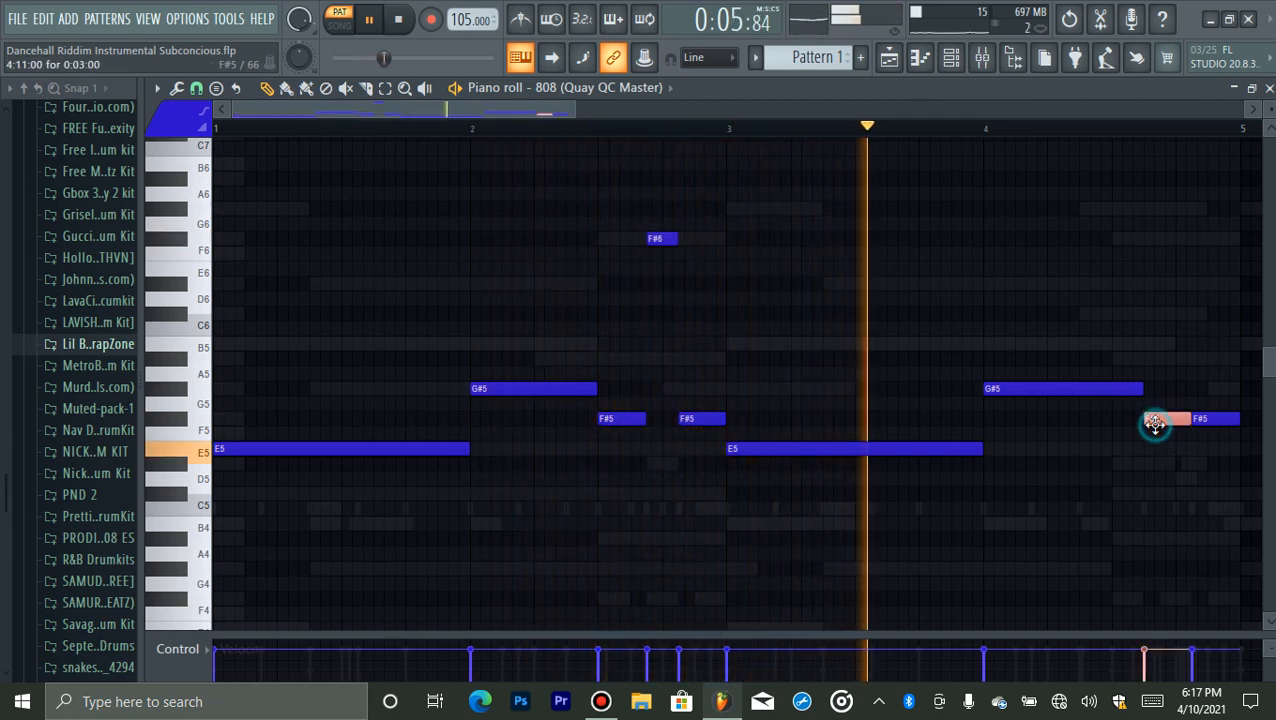
key("ctrl+Up")
left_click(1032, 337, "ctrl")
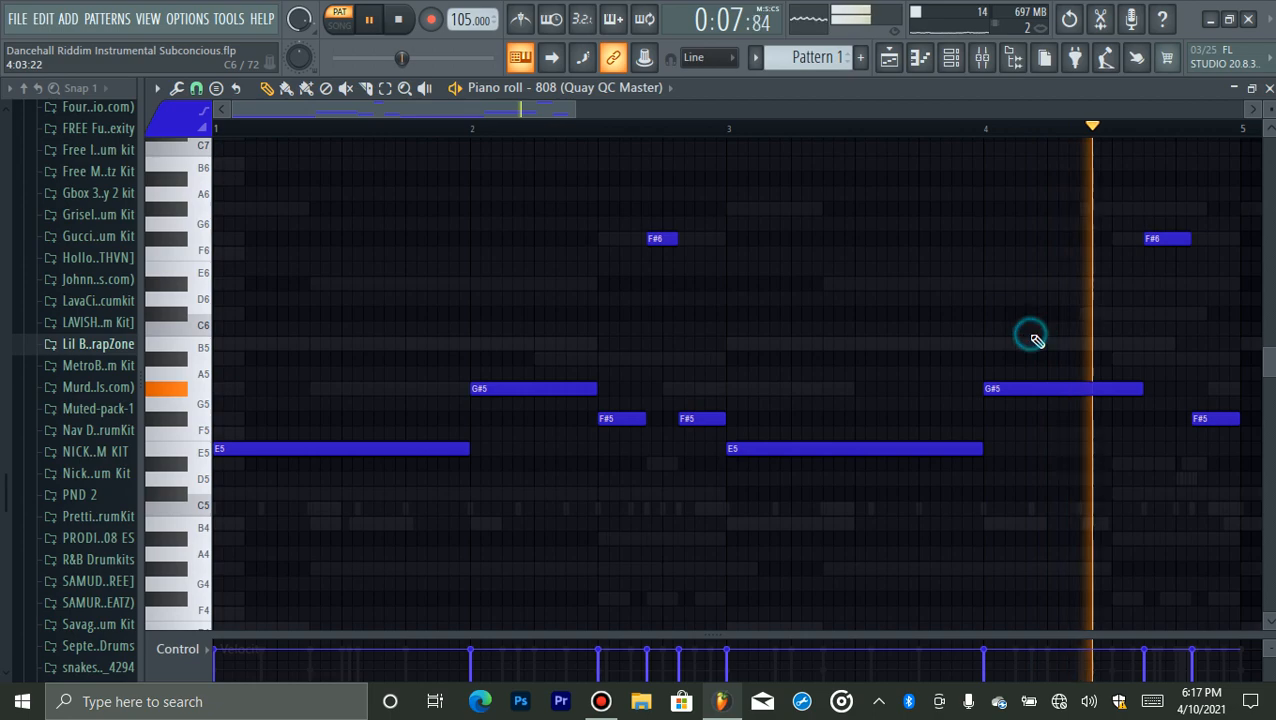
- Stop playback and check the miscellaneous settings of the 808 channel
left_click(952, 60)
key("space")
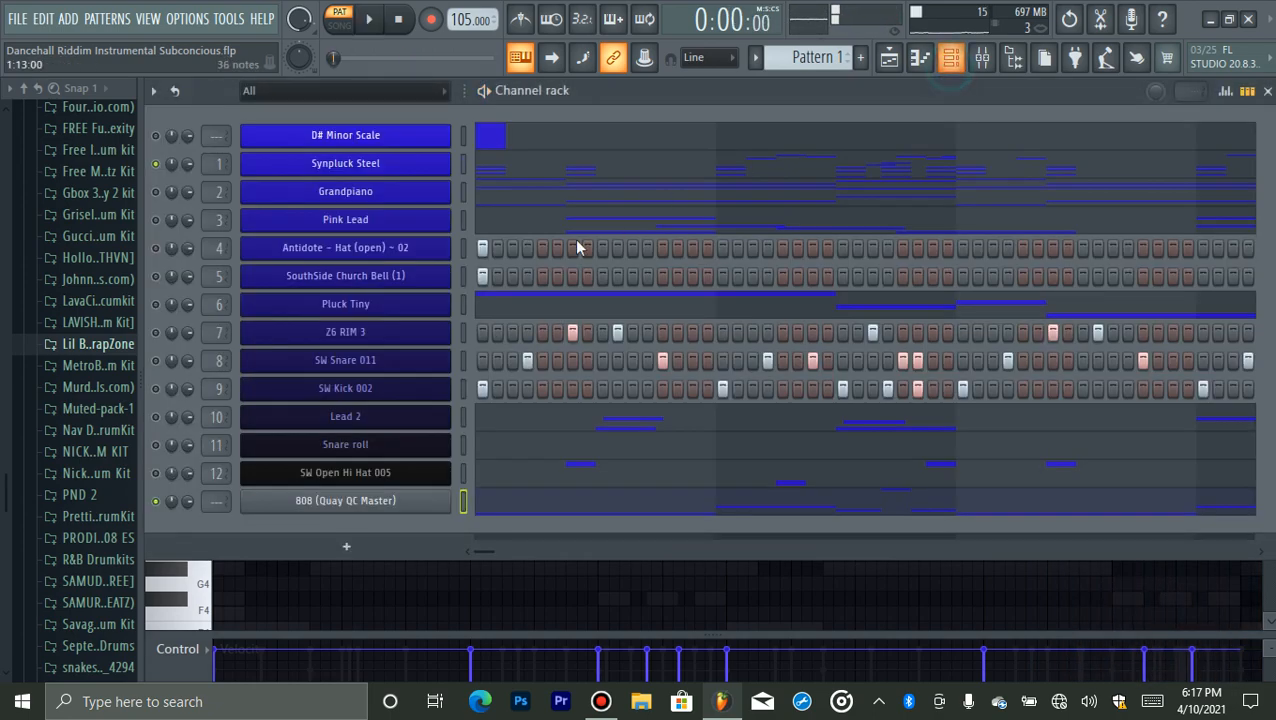
left_click(373, 505)
left_click(470, 199)
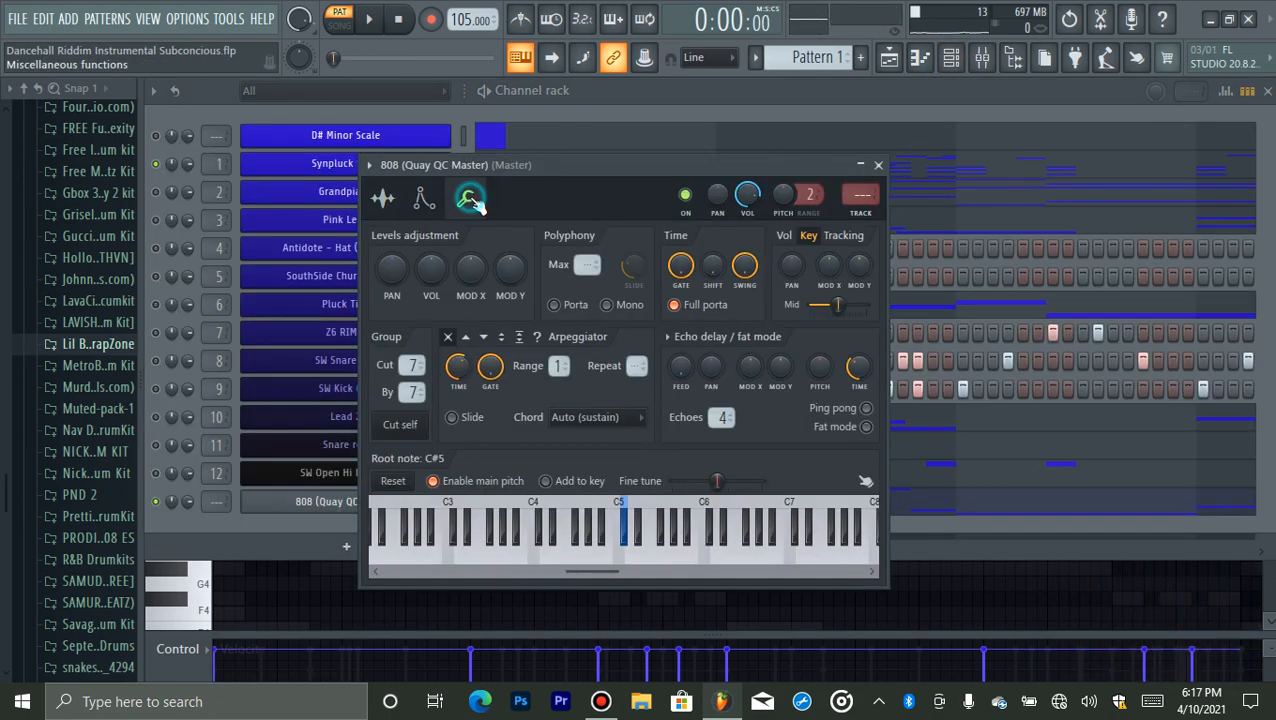
left_click(303, 510)
- Turn all the channels back on in the channel rack and play the full pattern
right_click(157, 163)
left_click(178, 171)
right_click(160, 165)
left_click(178, 171)
key("space")
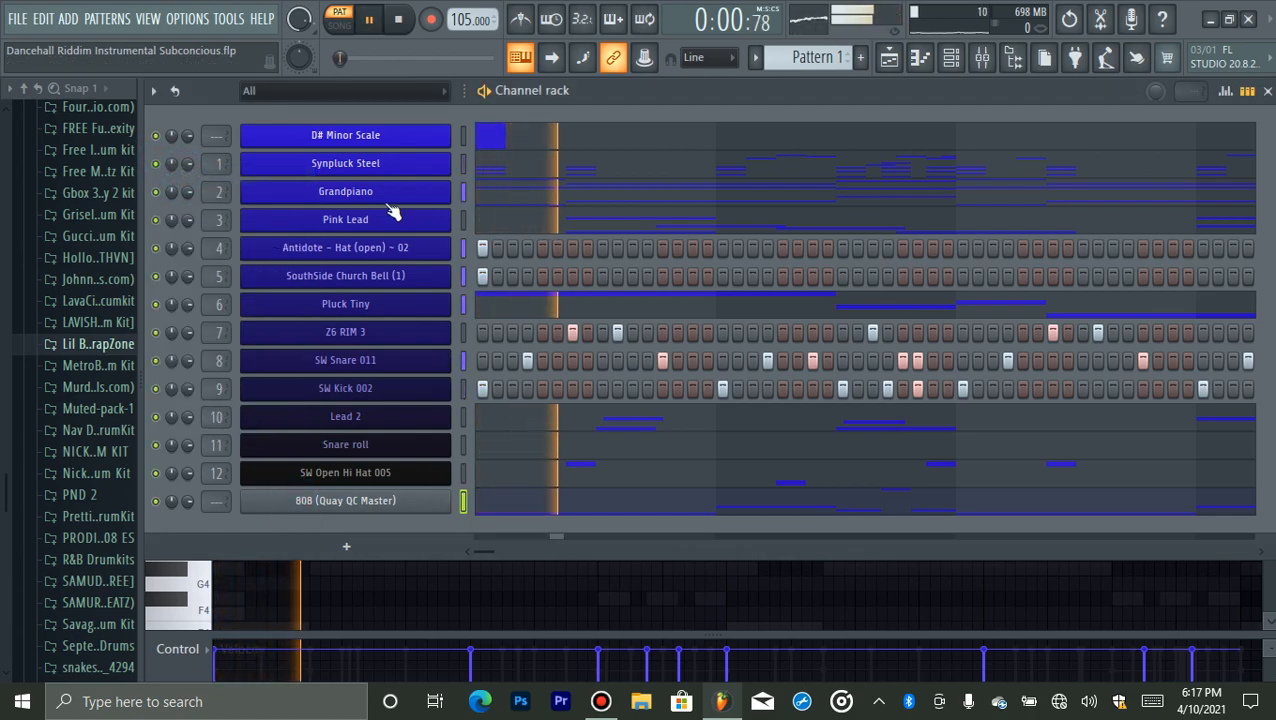
- Route the 808 channel to mixer track 13 and mute the Lead 2 channel
left_click_drag(216, 501, 217, 482)
left_click(156, 417)
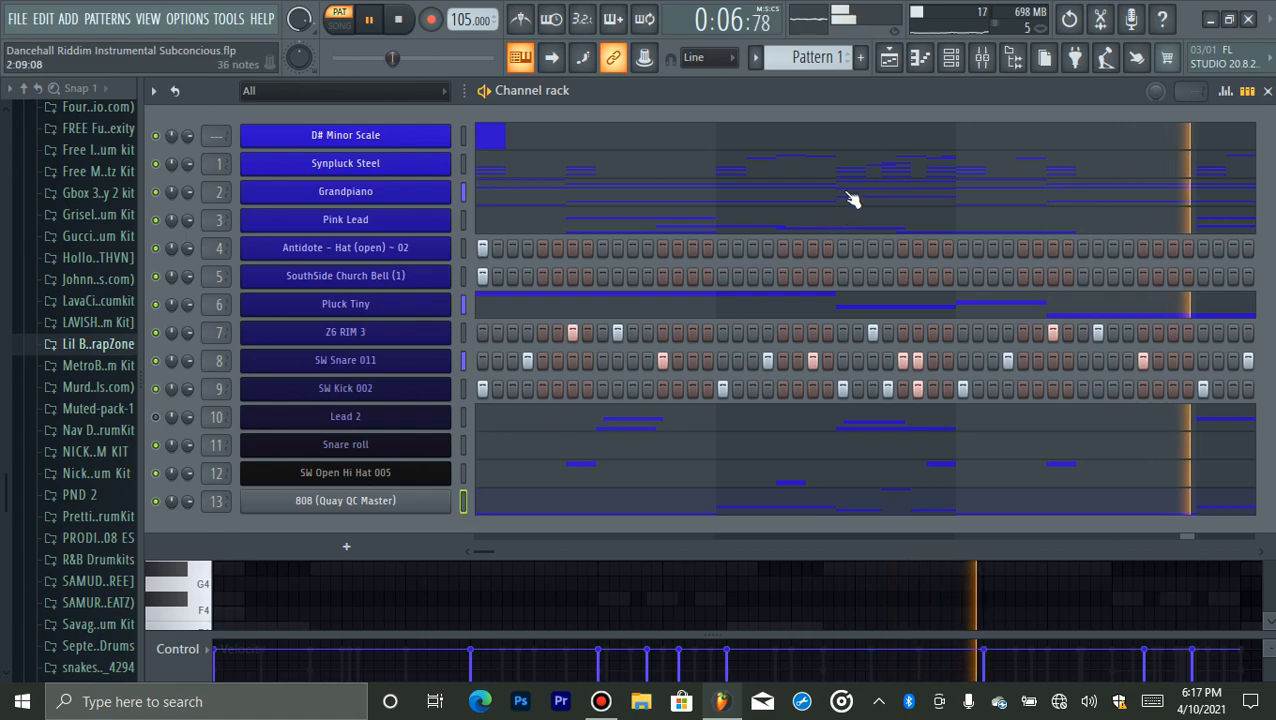
- Duplicate the four-bar 808 line in the piano roll so it also fills bars 5 to 8
key("F7")
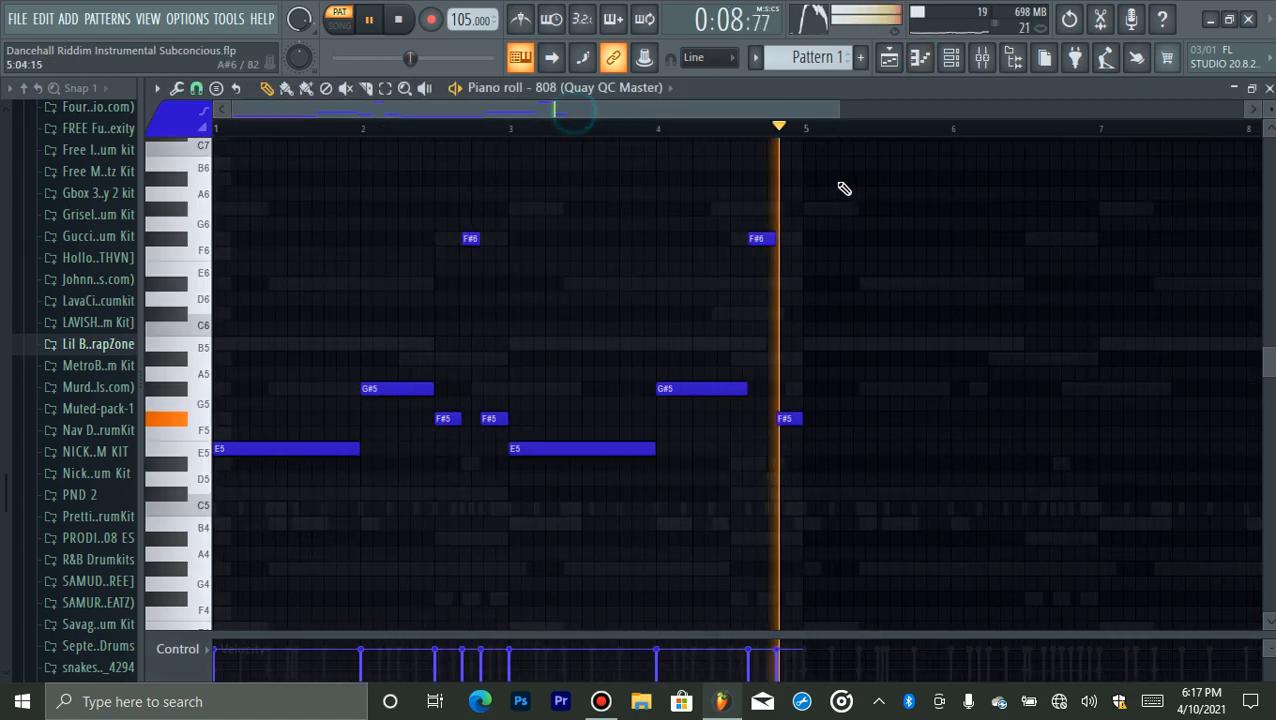
key("ctrl+b")
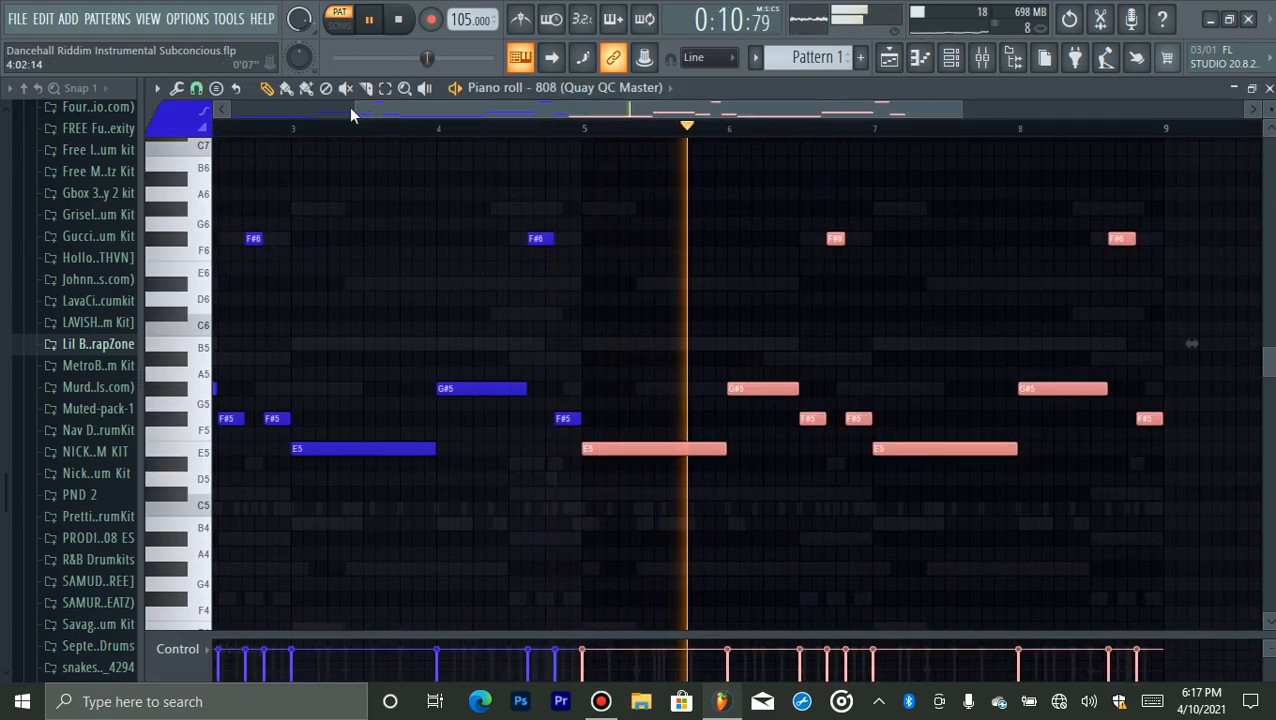
left_click_drag(349, 107, 217, 107)
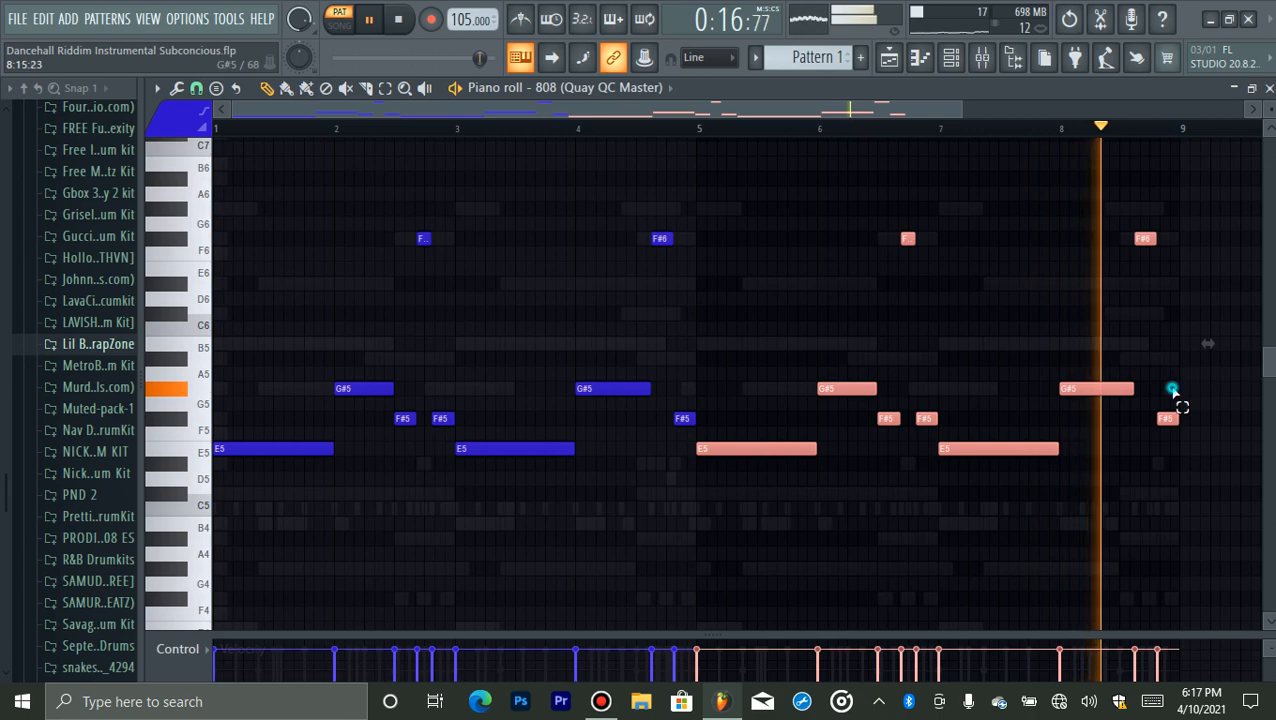
- Raise the last 808 note of bar 8 an octave to F#6, and stop playback
left_click_drag(1173, 389, 1168, 418)
key("ctrl+Up")
left_click(1041, 373, "ctrl")
left_click_drag(960, 117, 908, 117)
key("space")
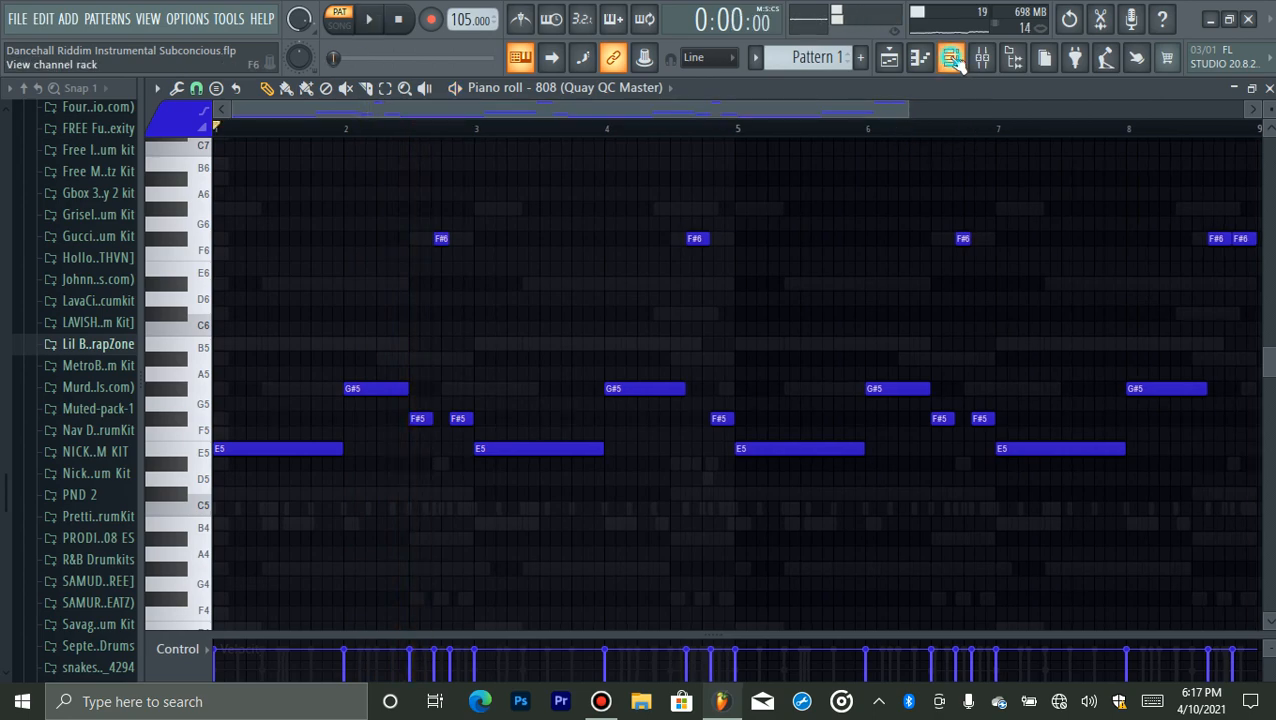
- Add SW Hi Hat 001 from the Closed Hi Hats folder of the R&B Drumkits' Summer kit as a new channel
left_click(951, 58)
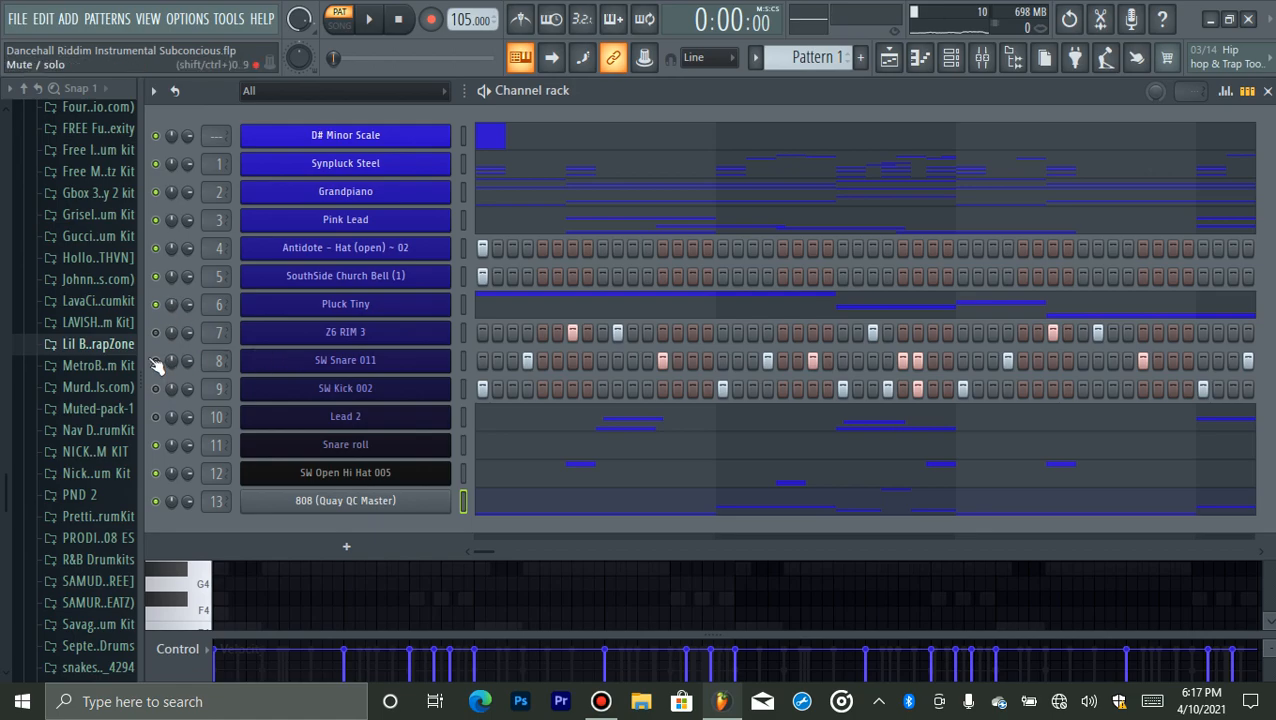
left_click_drag(5, 507, 20, 573)
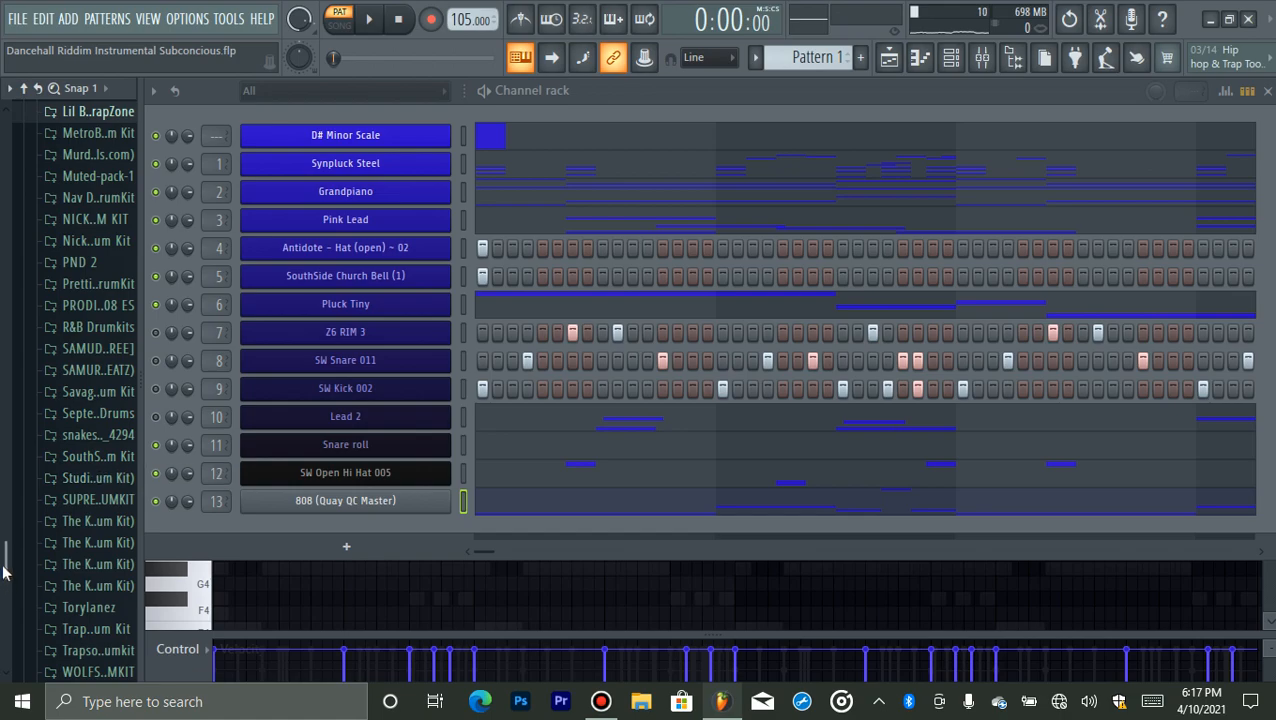
scroll(5, 570, "down", 2)
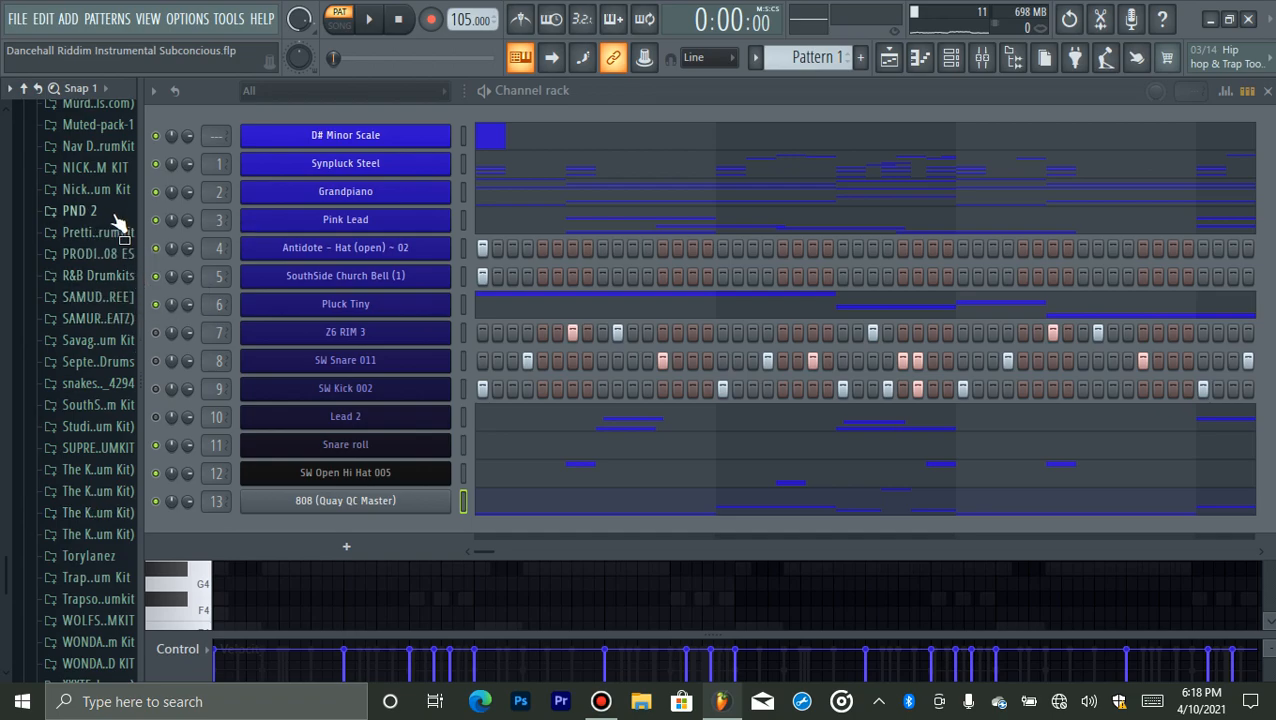
left_click(90, 278)
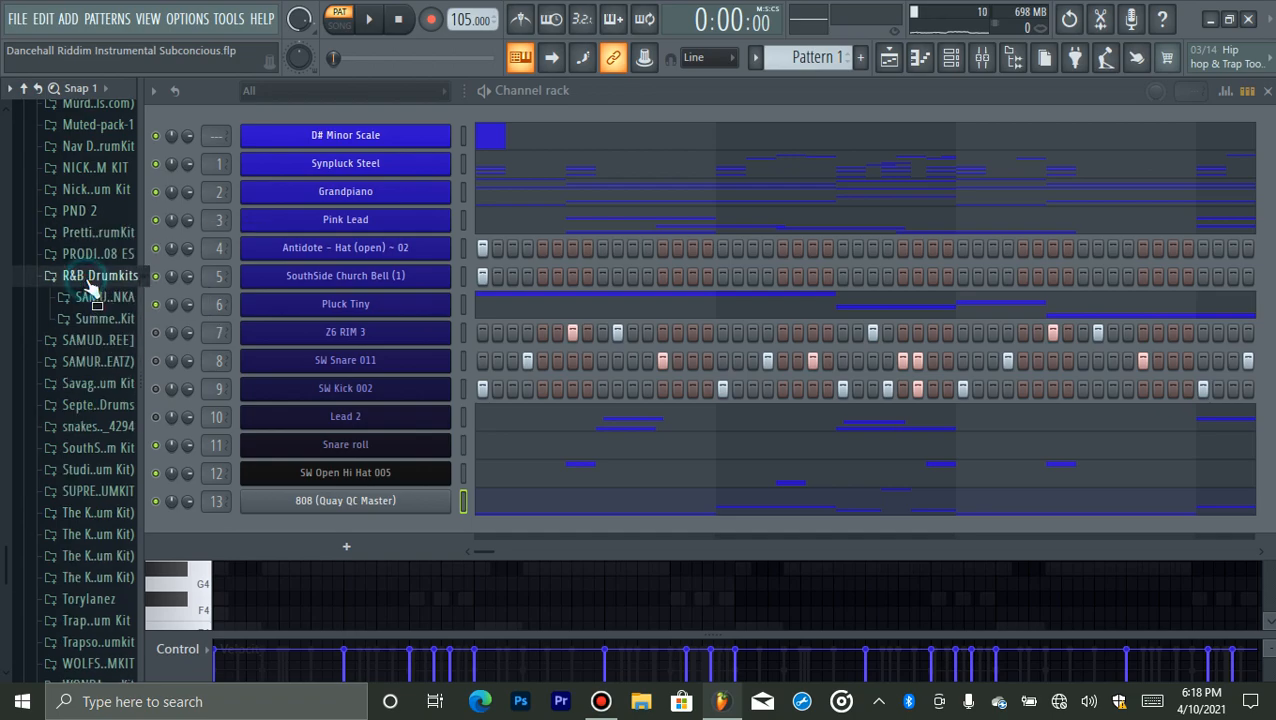
left_click(88, 318)
left_click(107, 405)
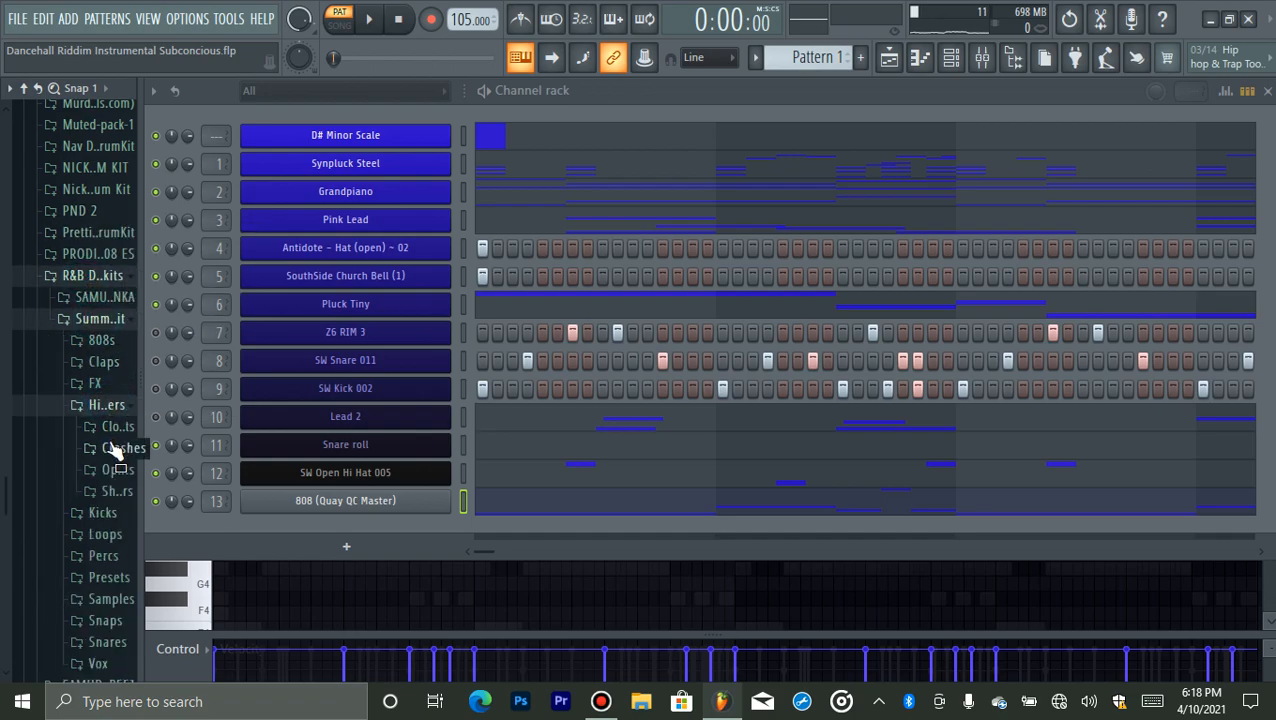
left_click(112, 428)
left_click_drag(113, 478, 300, 528)
left_click(320, 528)
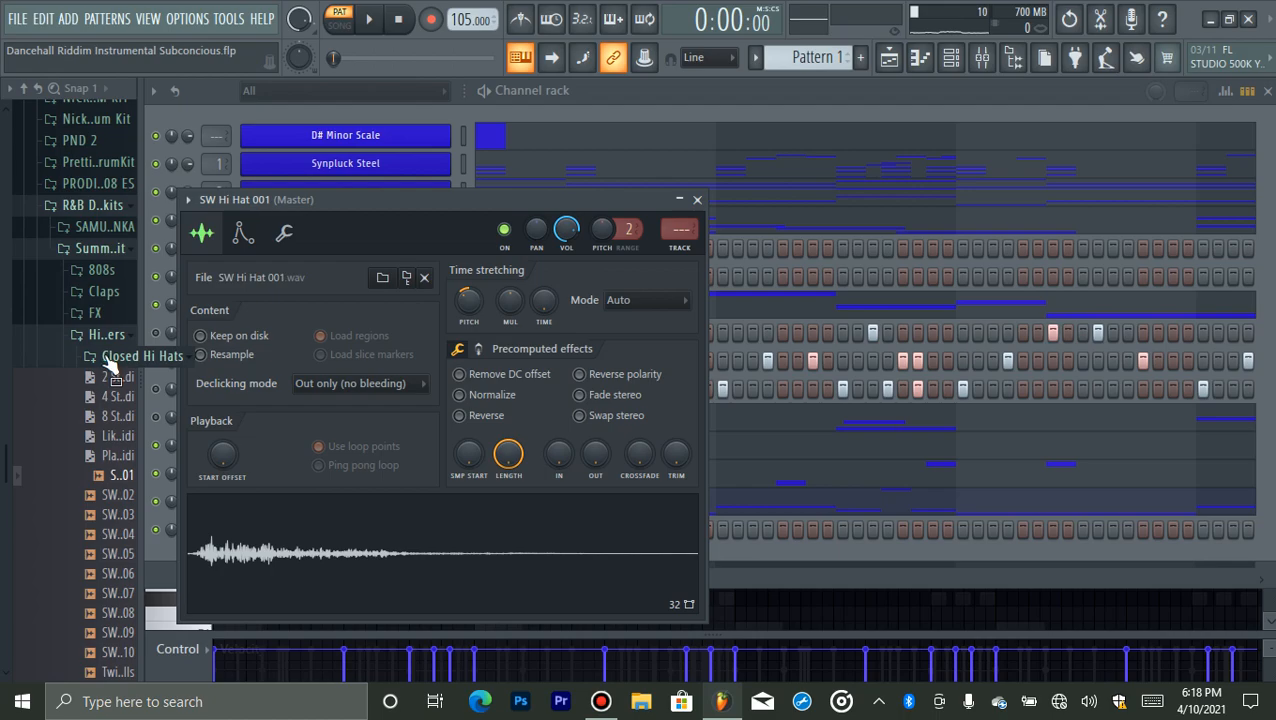
- Route the SW Hi Hat 001 channel to mixer track 14 and mute Pink Lead, Snare roll, SW Open Hi Hat 005 and 808
left_click(102, 336)
left_click(112, 252)
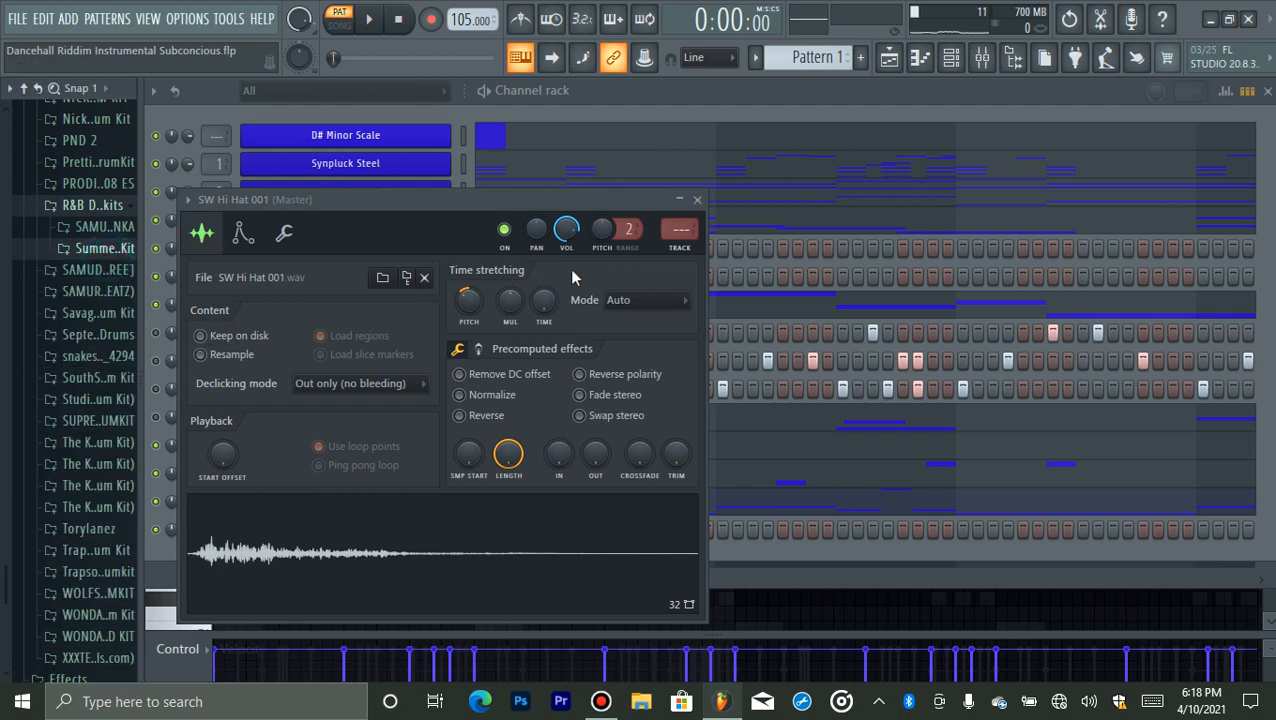
left_click(698, 200)
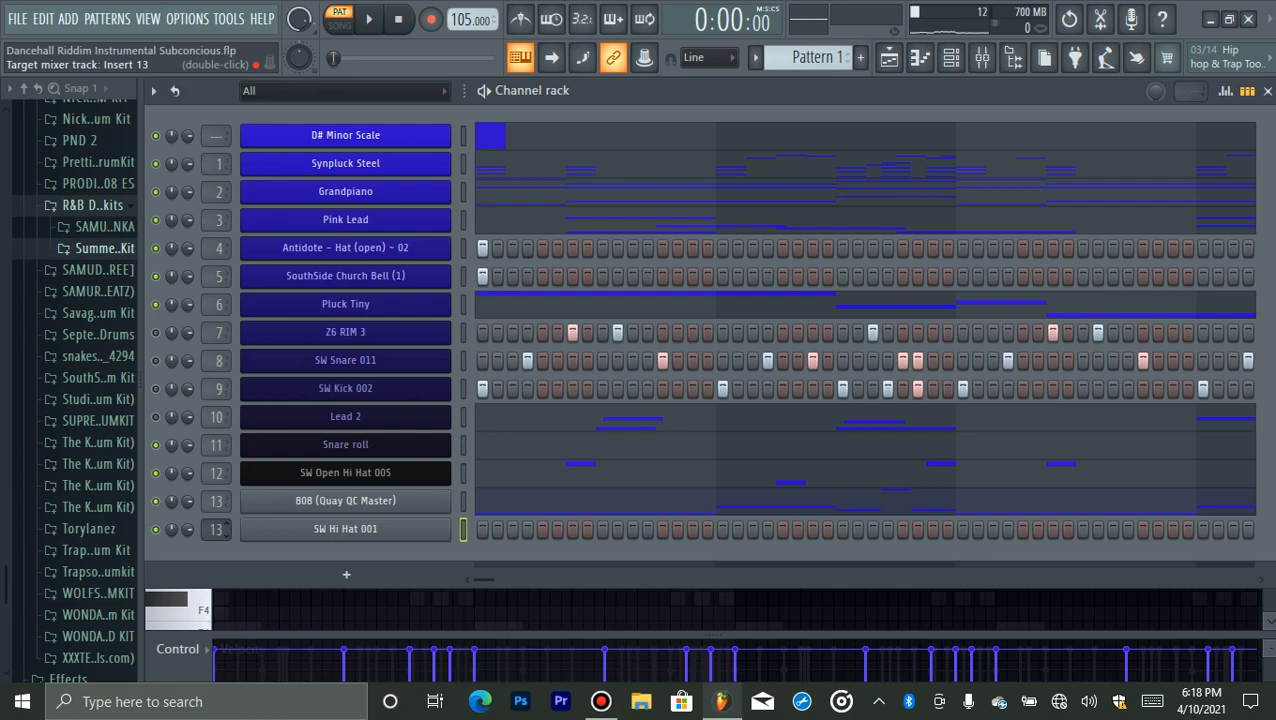
right_click(340, 528)
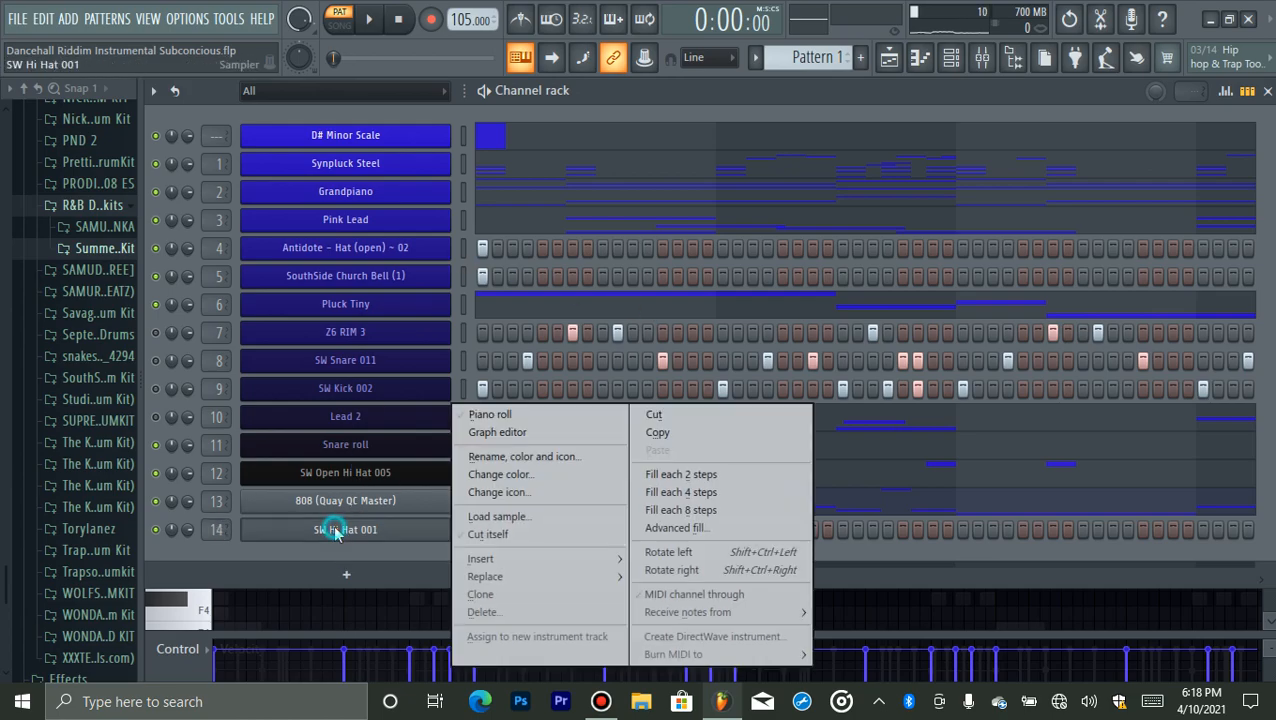
left_click(492, 418)
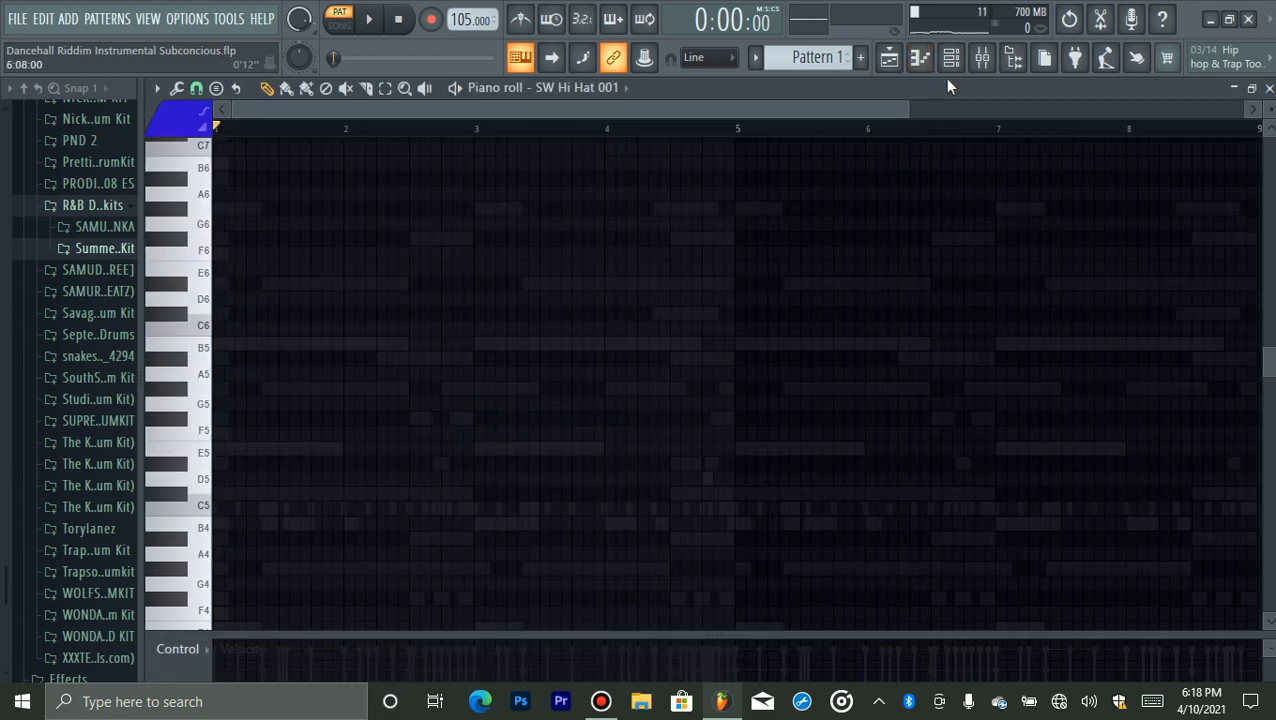
left_click(951, 60)
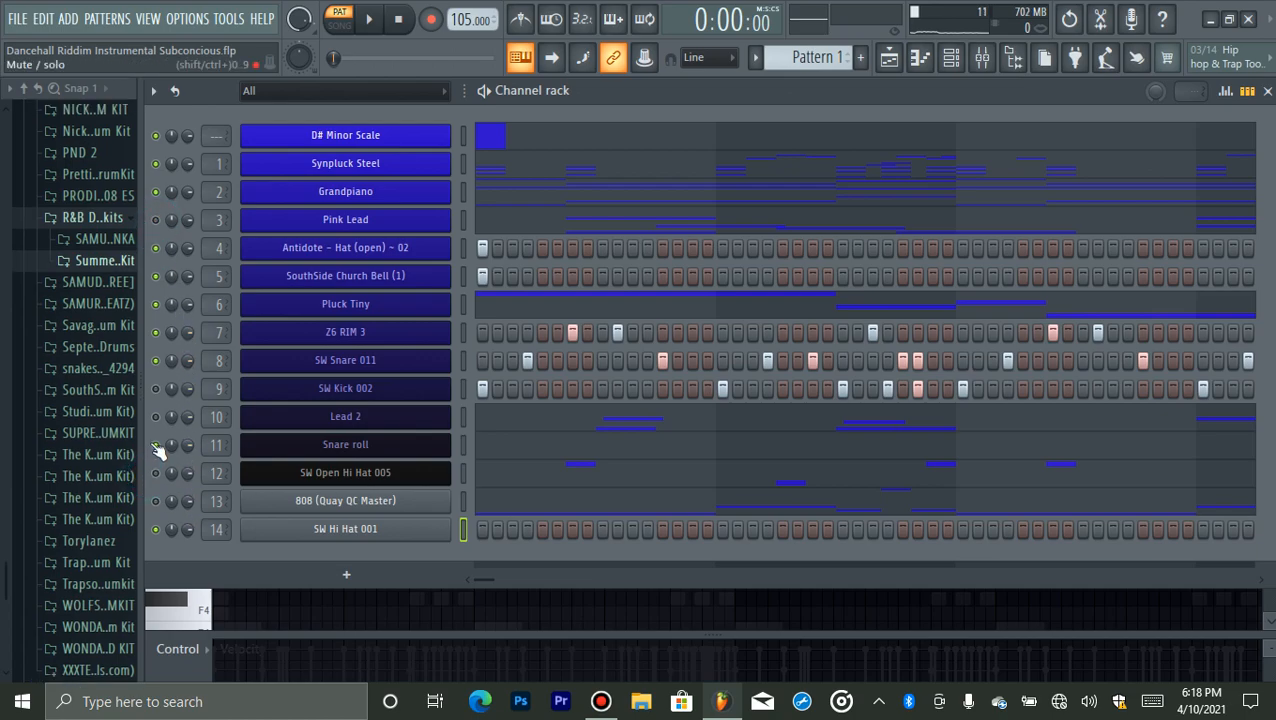
- Place SW Hi Hat 001 hits on steps 1 and 5 and play the pattern to check the rhythm
key("space")
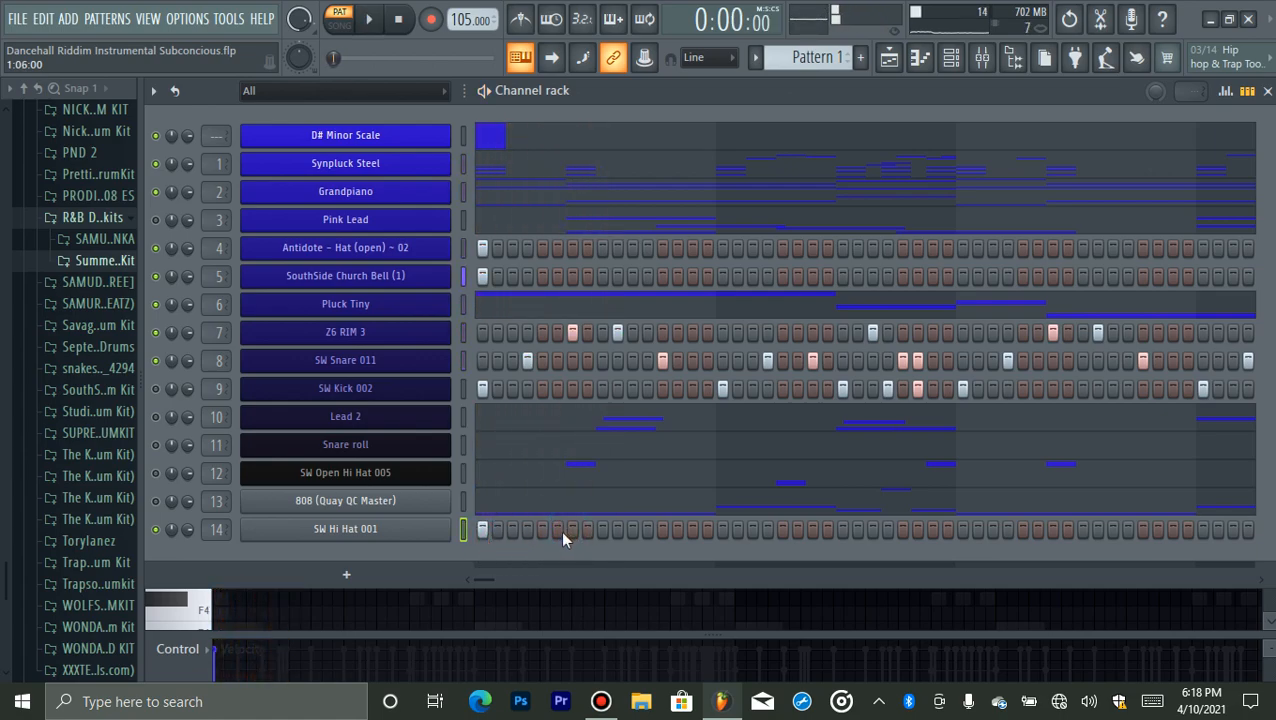
left_click(557, 530)
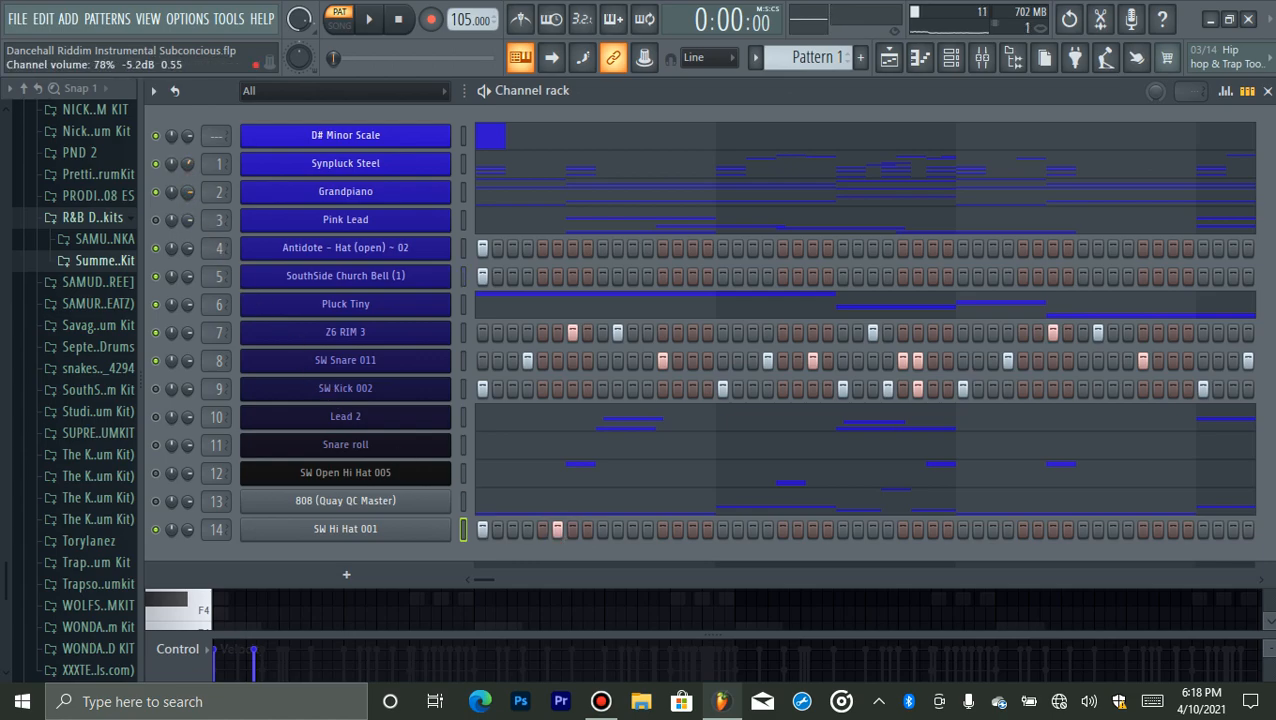
key("space")
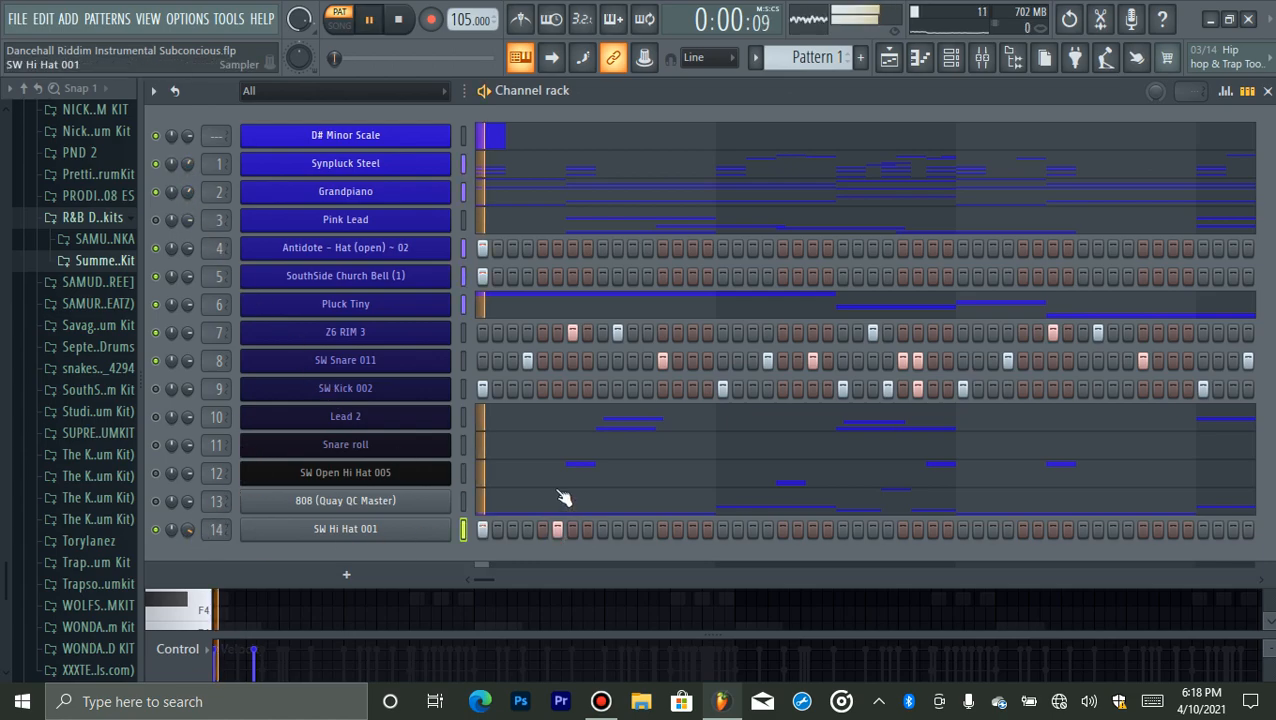
key("space")
left_click(542, 530)
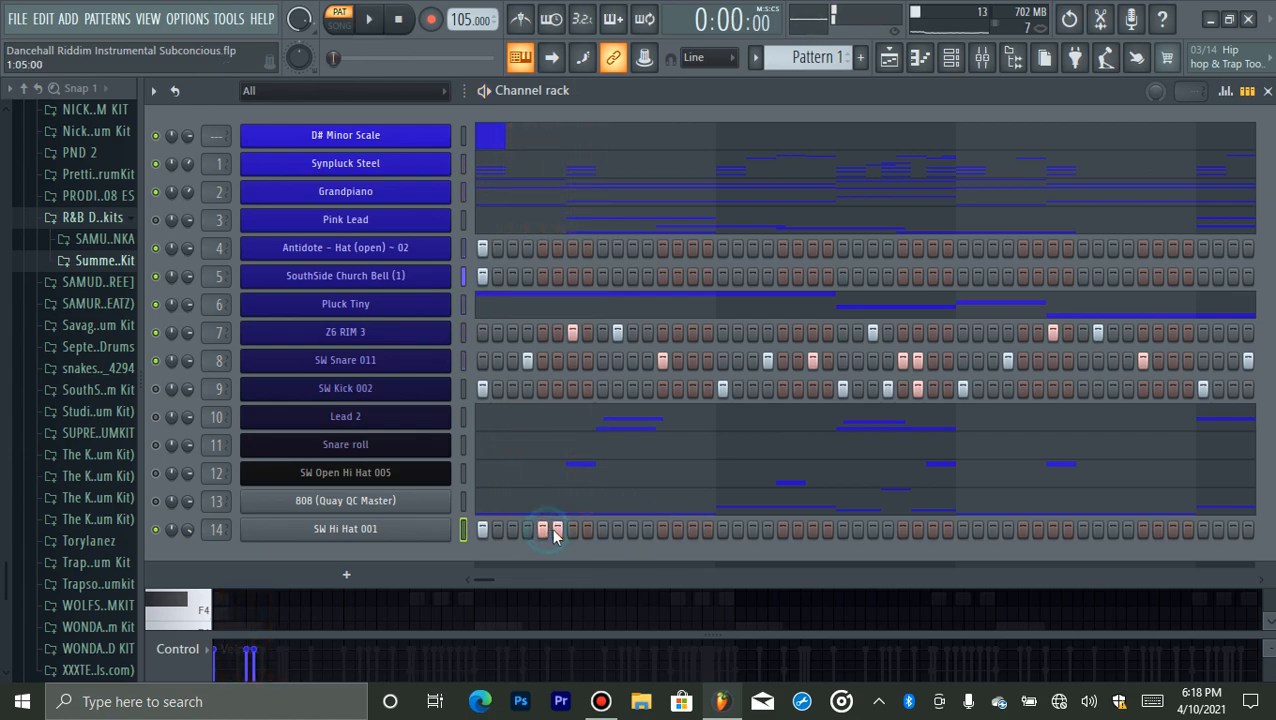
key("space")
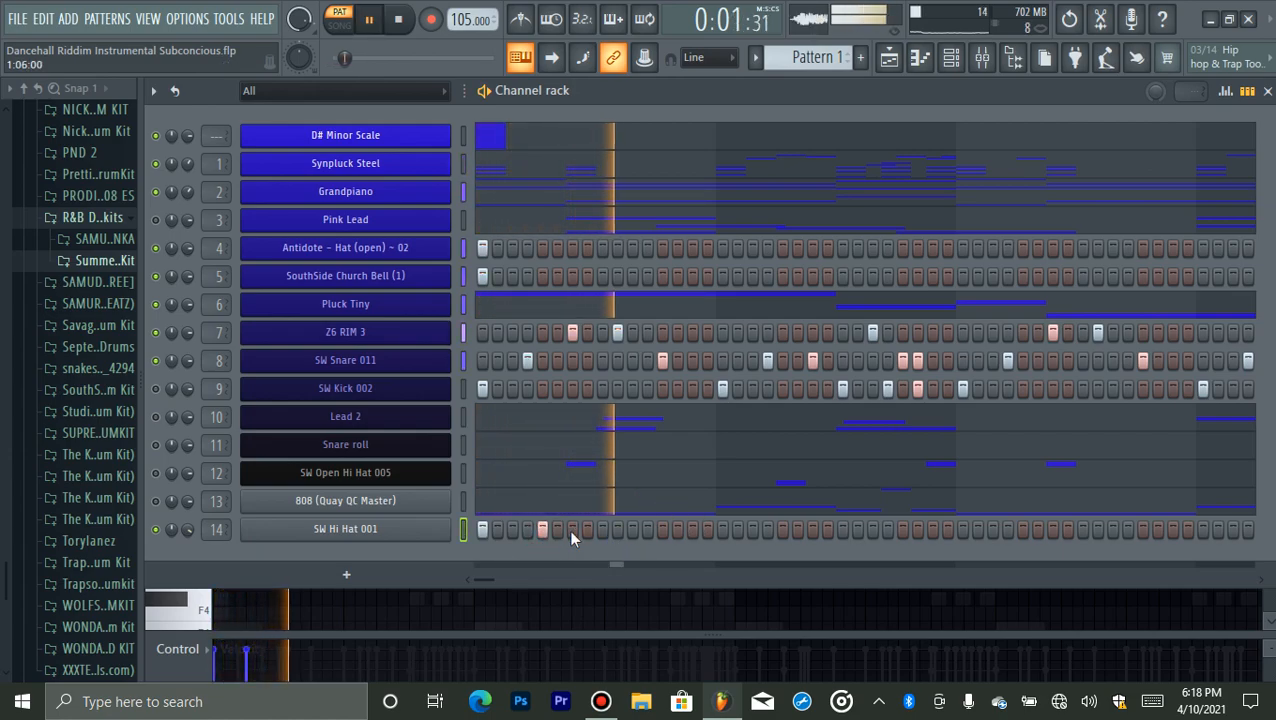
- Add hi-hat hits on steps 14, 15, 22 and 31, and move the step 5 hit to step 7
left_click(692, 530)
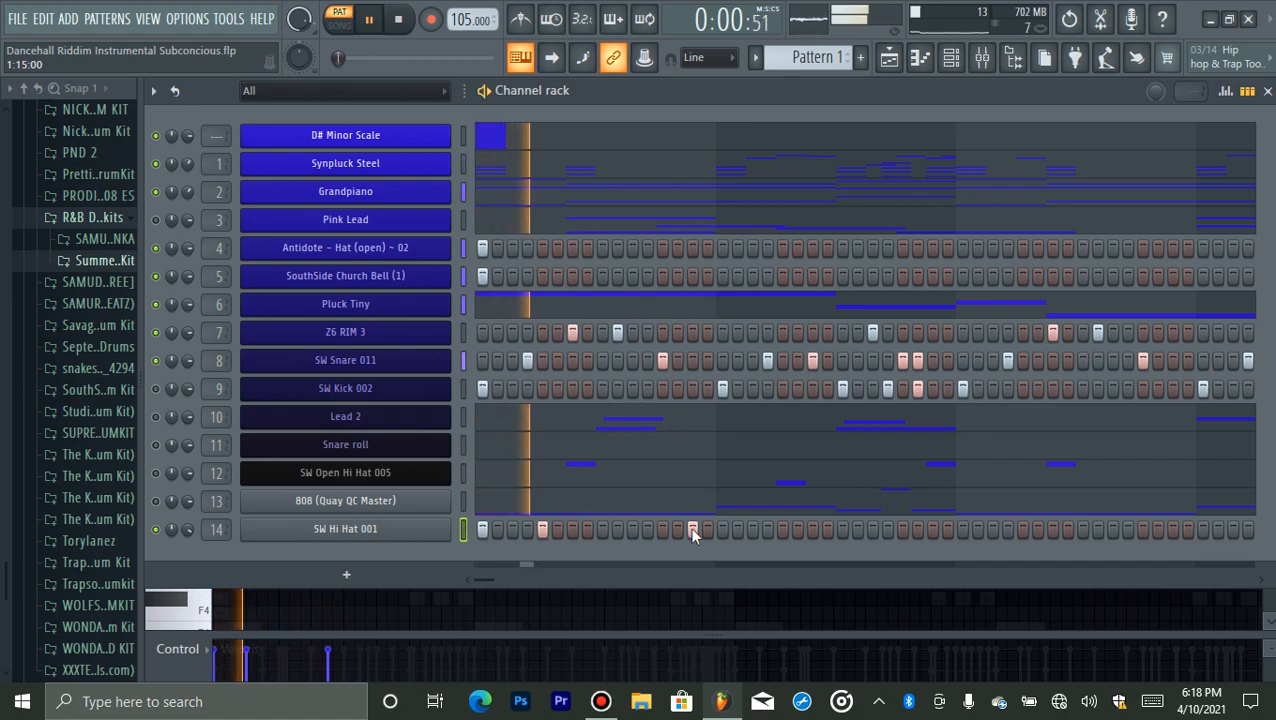
left_click(677, 530)
key("space")
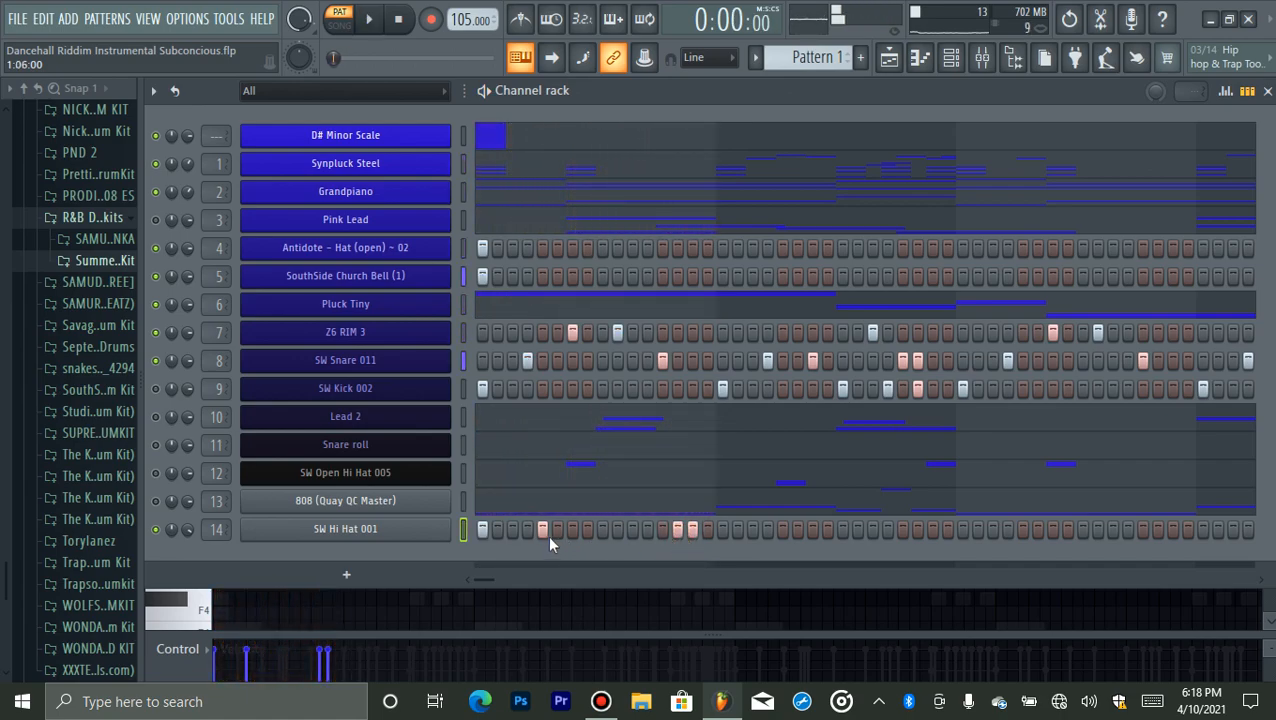
key("space")
left_click(572, 530)
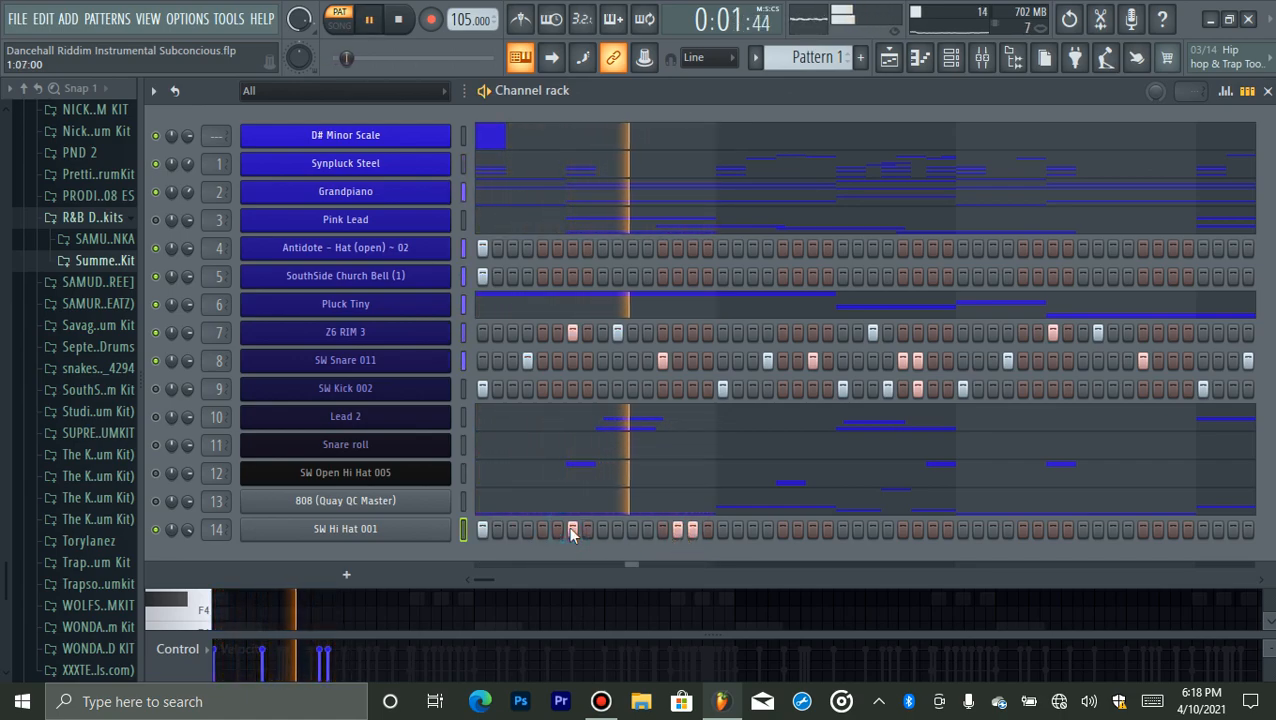
left_click(797, 530)
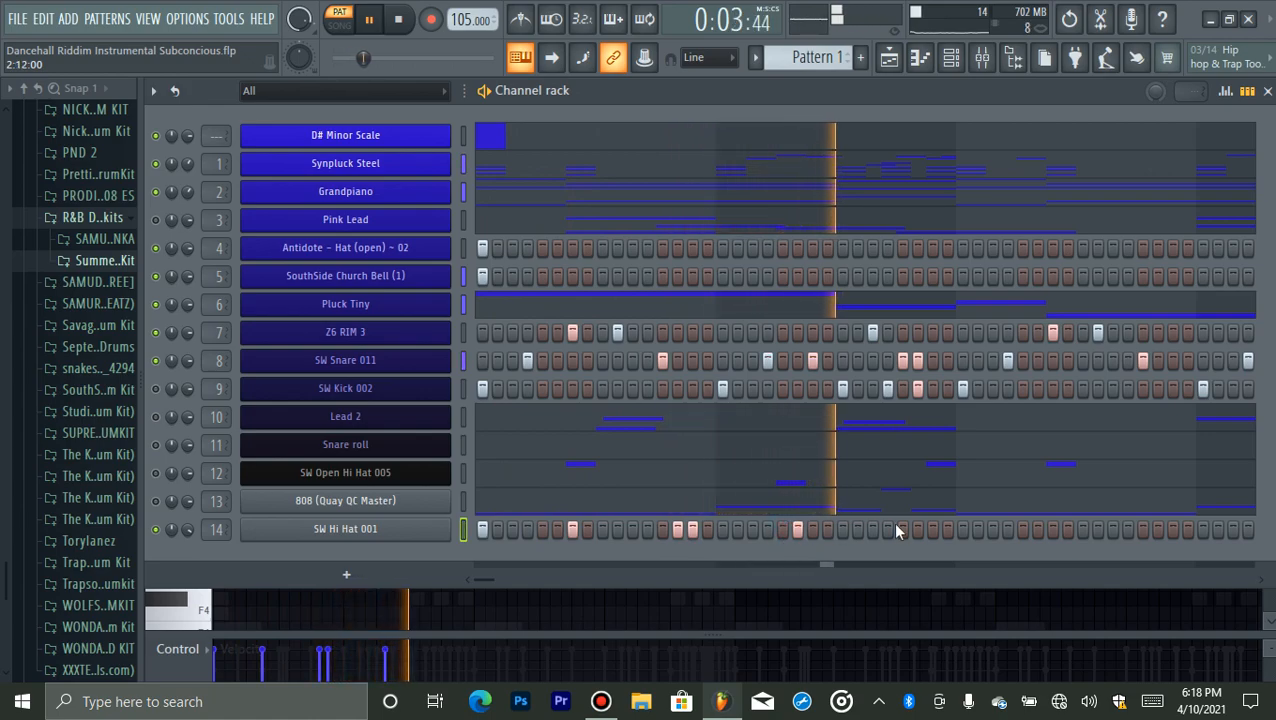
left_click(931, 531)
key("space")
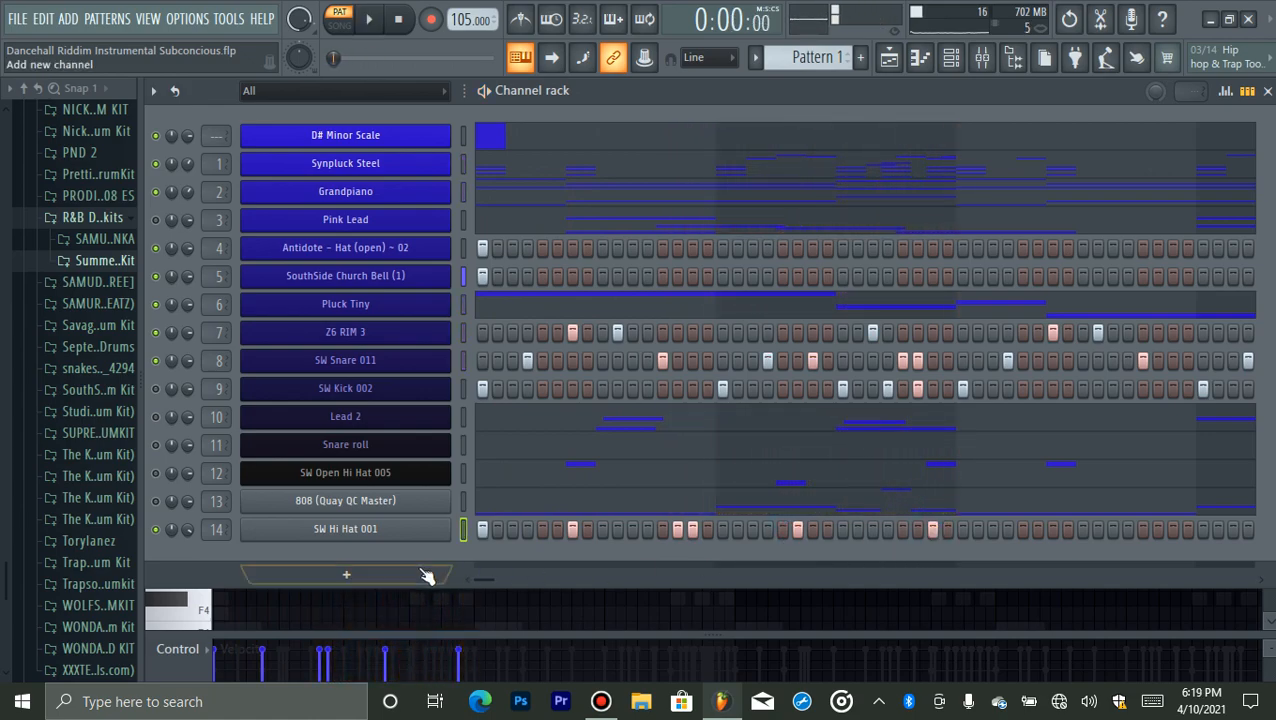
- Lower the hi-hat's second note in bar 1 to E4 in the piano roll and play the pattern
right_click(388, 540)
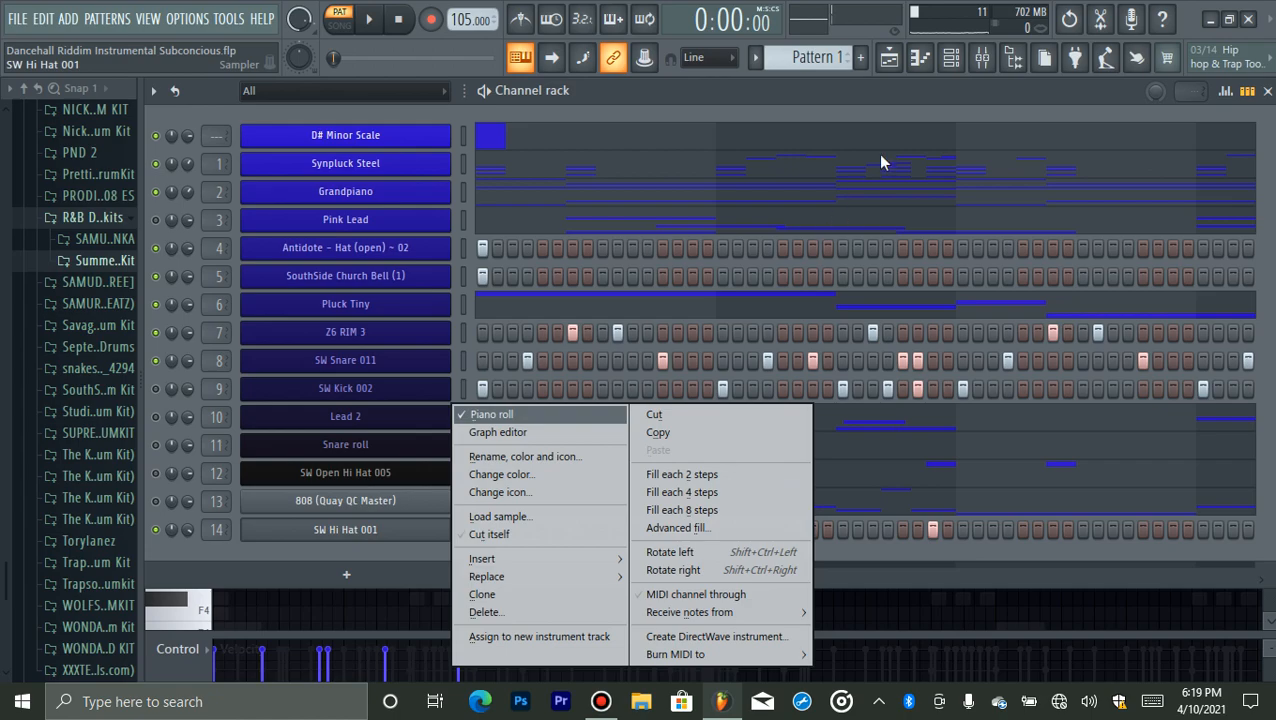
left_click(927, 60)
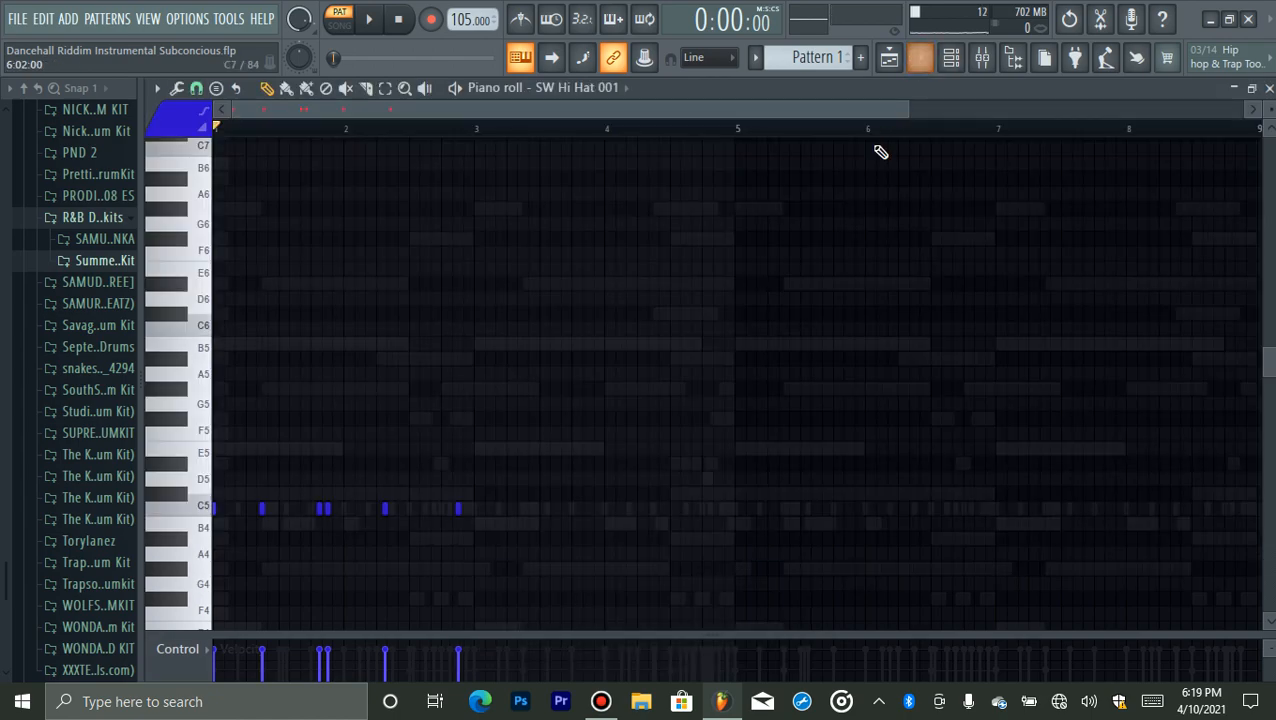
left_click_drag(916, 115, 471, 194)
scroll(471, 194, "down", 3)
left_click_drag(396, 319, 359, 449)
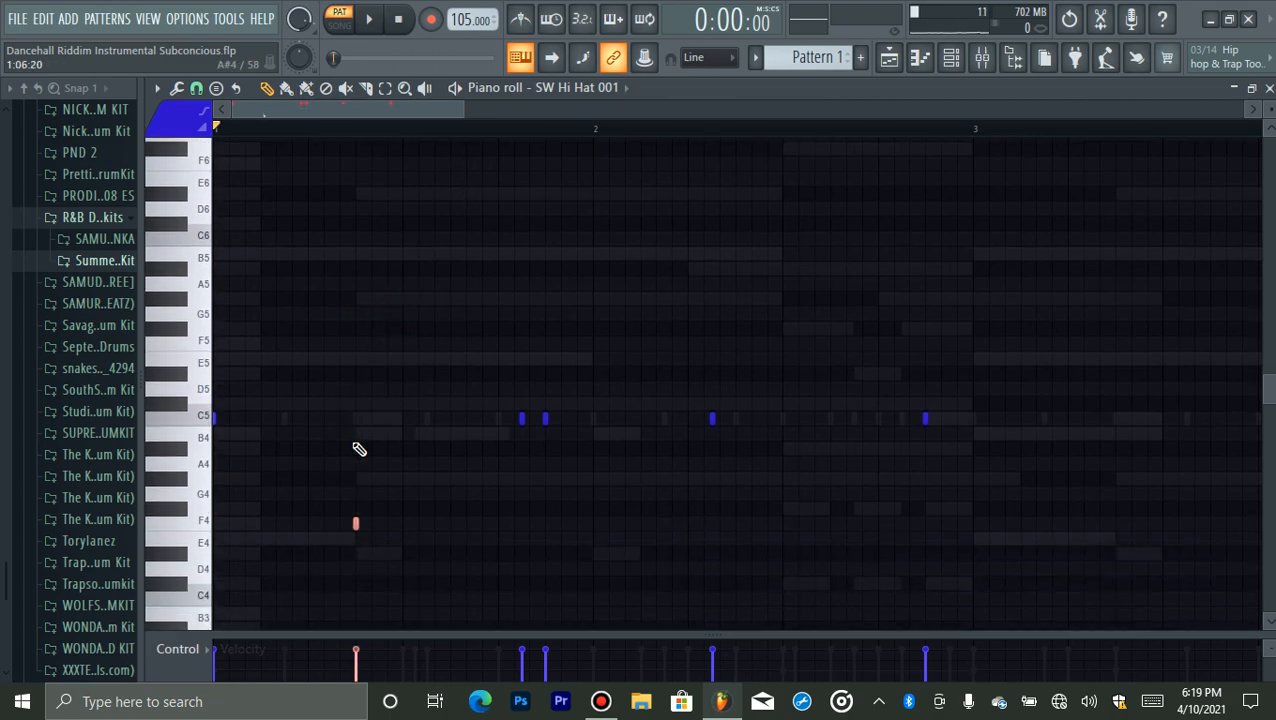
key("Down")
key("space")
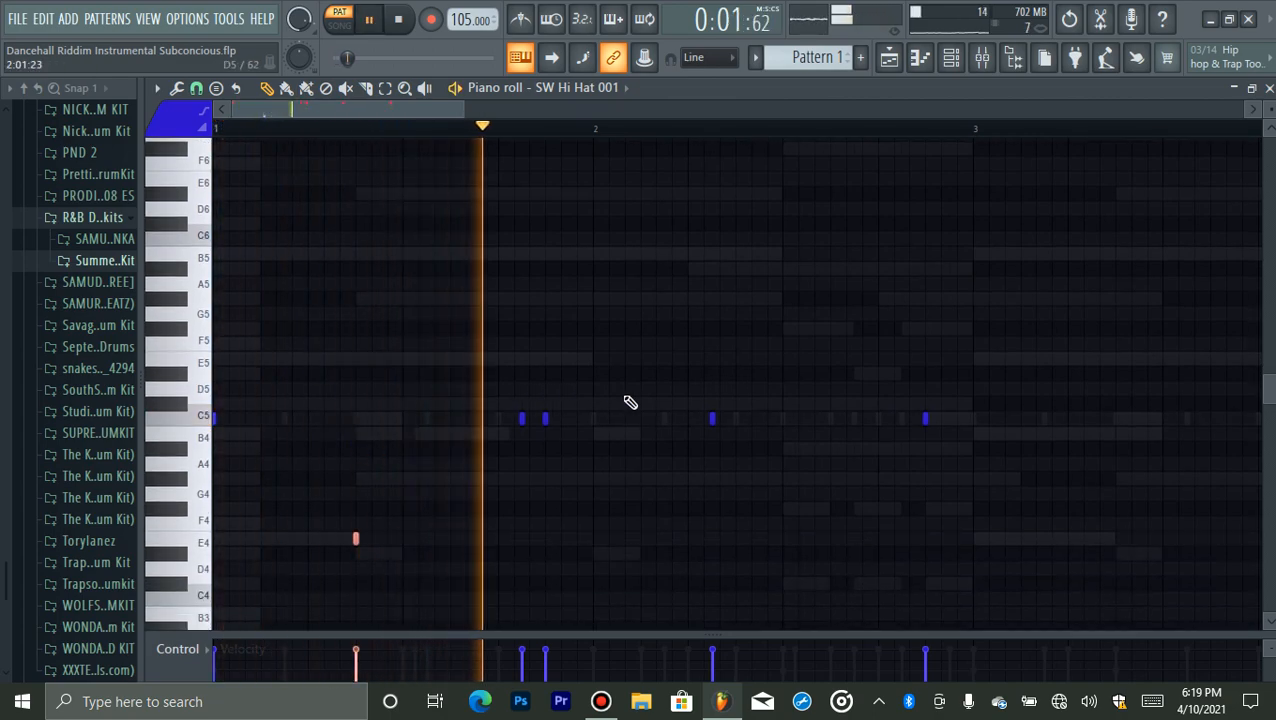
key("space")
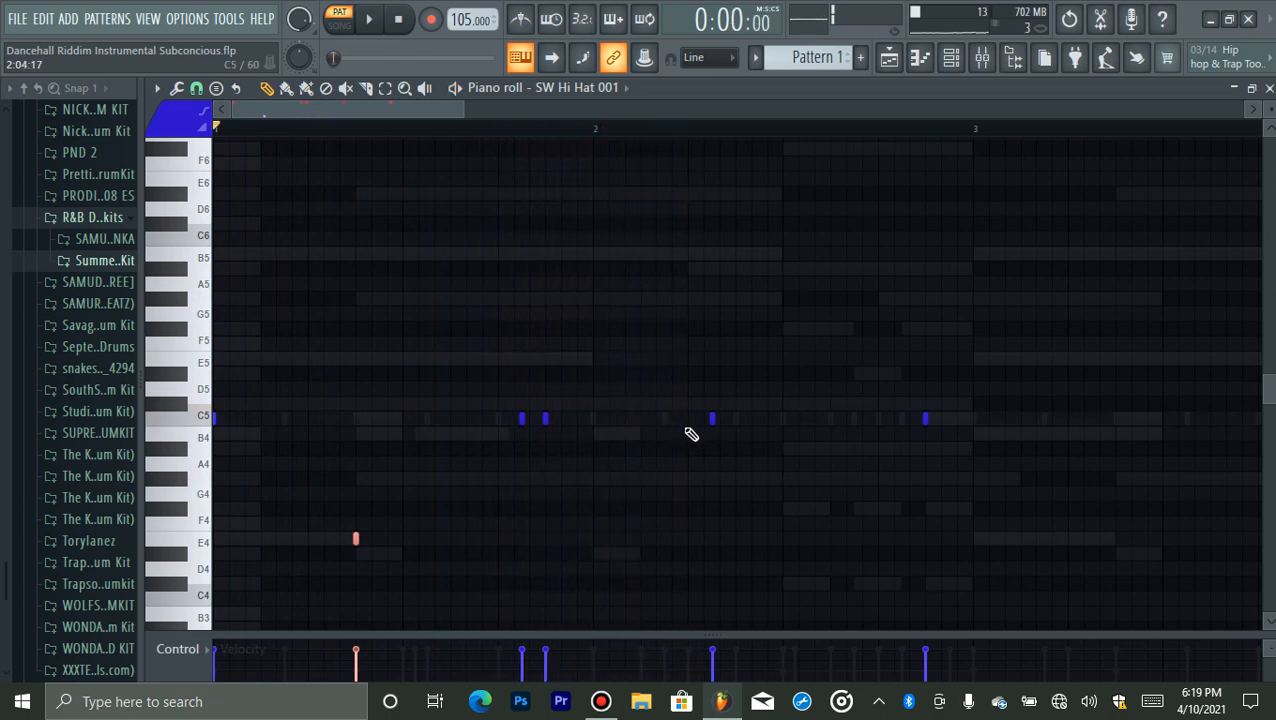
key("space")
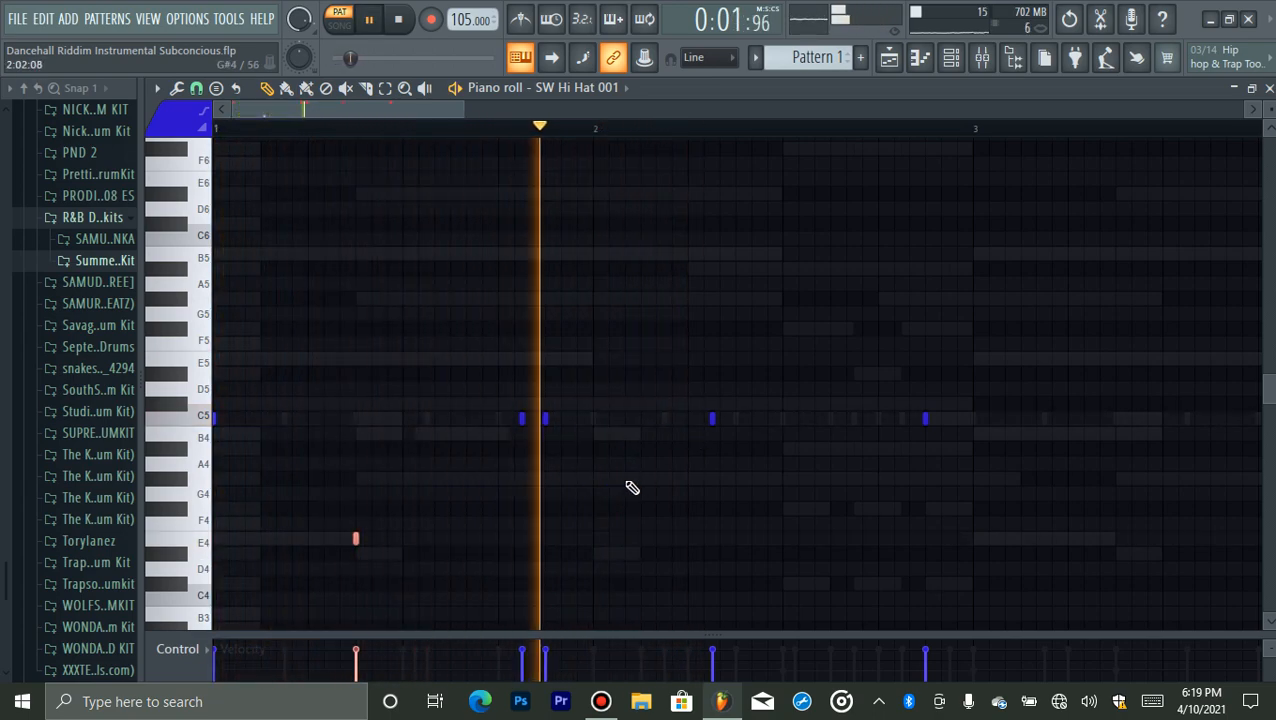
key("space")
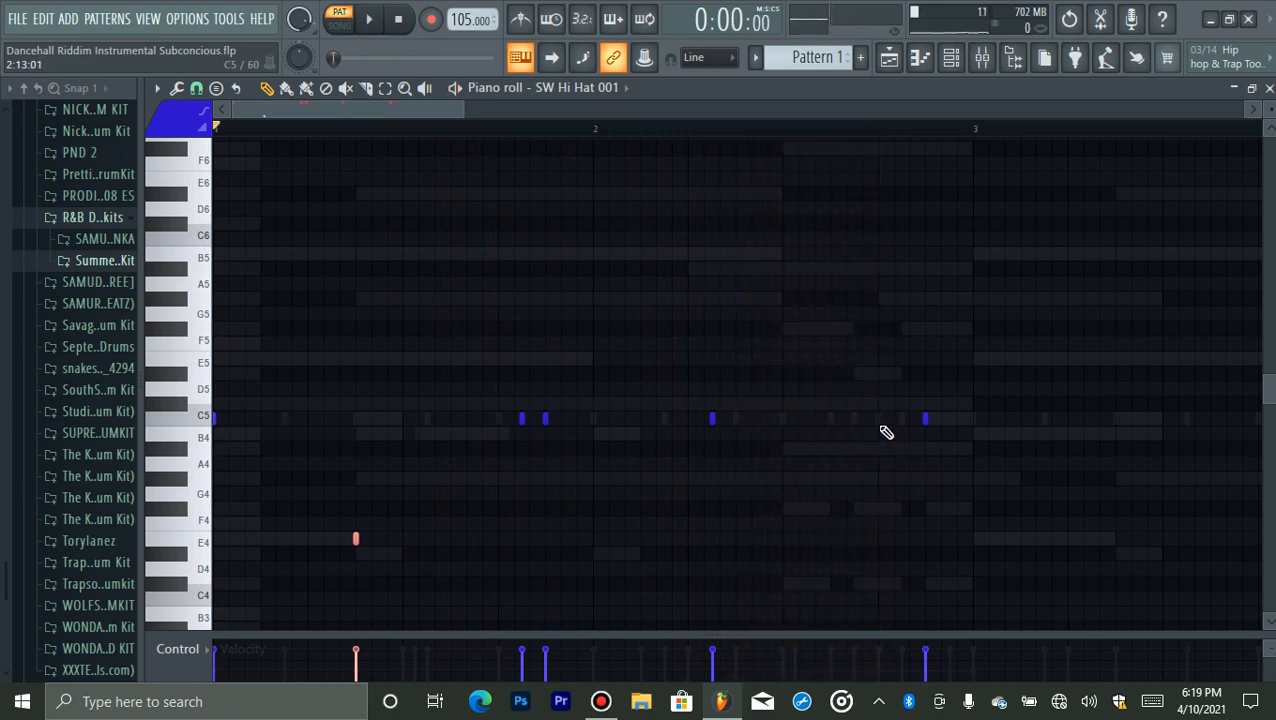
- Draw a two-step hi-hat note at step 13 of bar 2 and lower it from C5 to E4
left_click(880, 422)
left_click(894, 418)
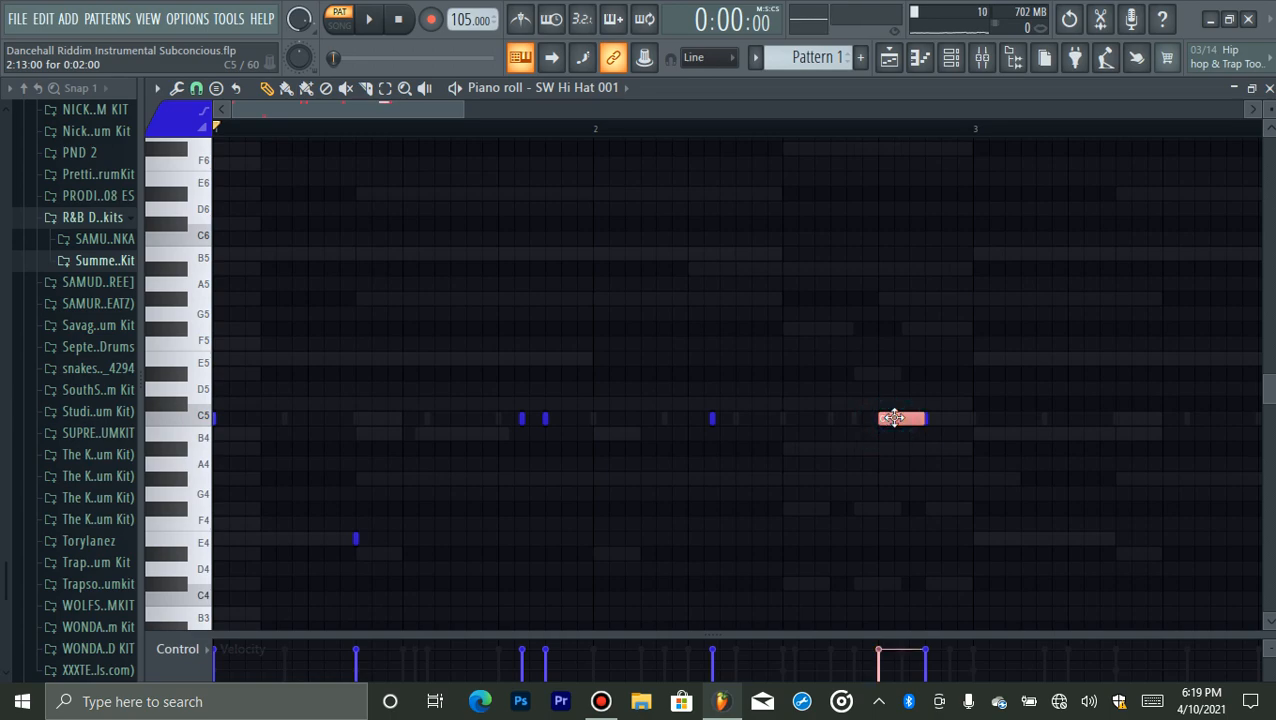
key("shift+Down")
key("shift+Down")
key("shift+Down")
key("shift+Down")
key("shift+Down")
key("shift+Down")
key("shift+Down")
key("shift+Down")
key("shift+Down")
key("shift+Up")
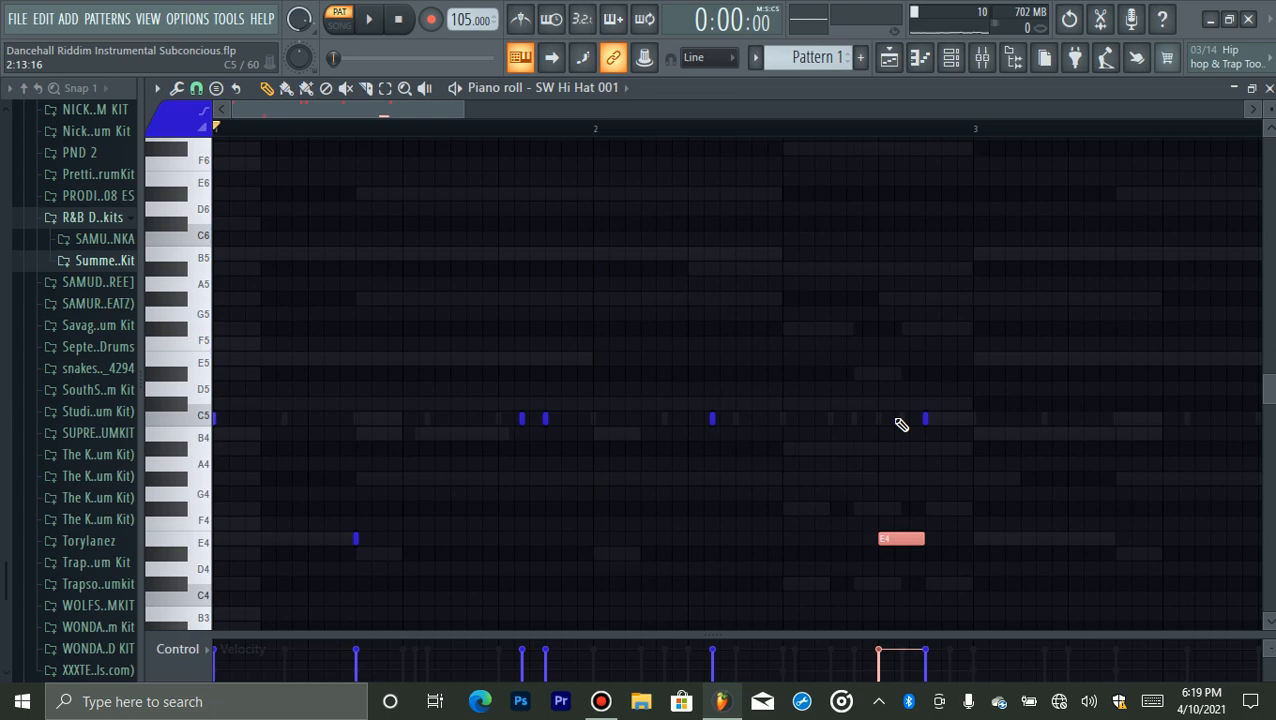
- Chop the long E4 hi-hat note in bar 2 into eight short notes by adjusting the chopper's time multiplier
key("alt+u")
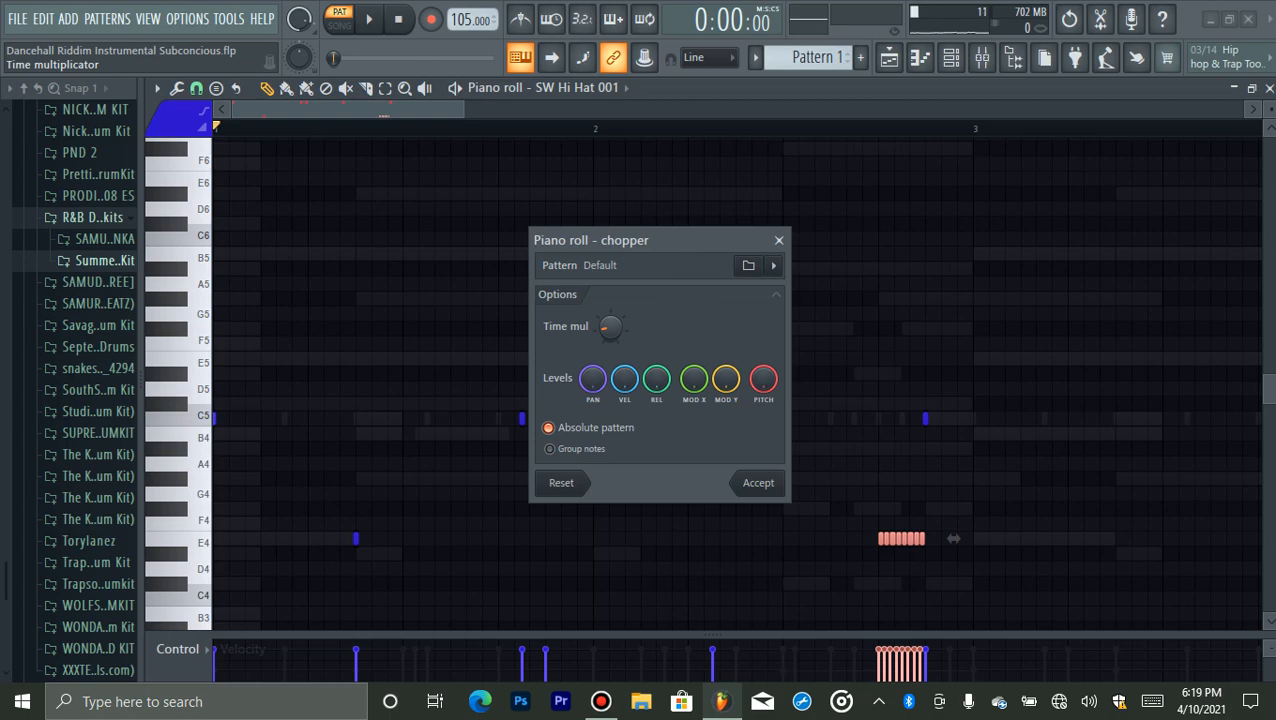
left_click_drag(610, 327, 610, 277)
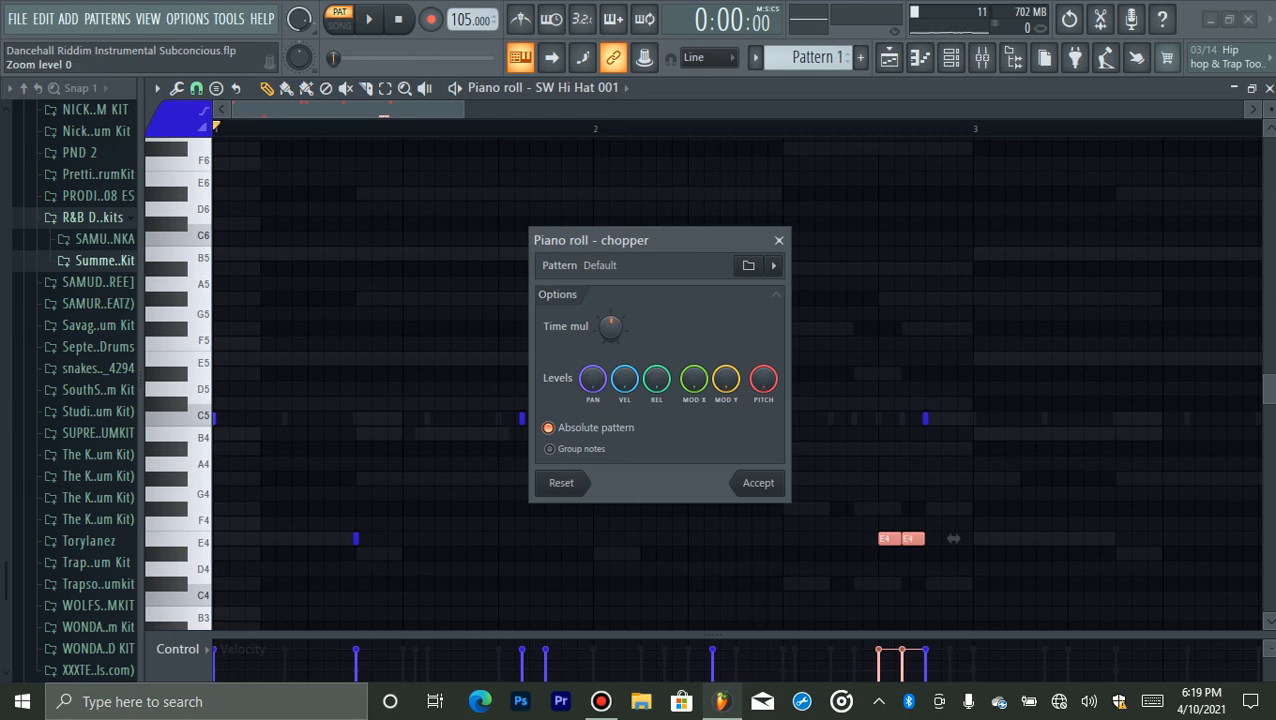
left_click_drag(610, 327, 612, 334)
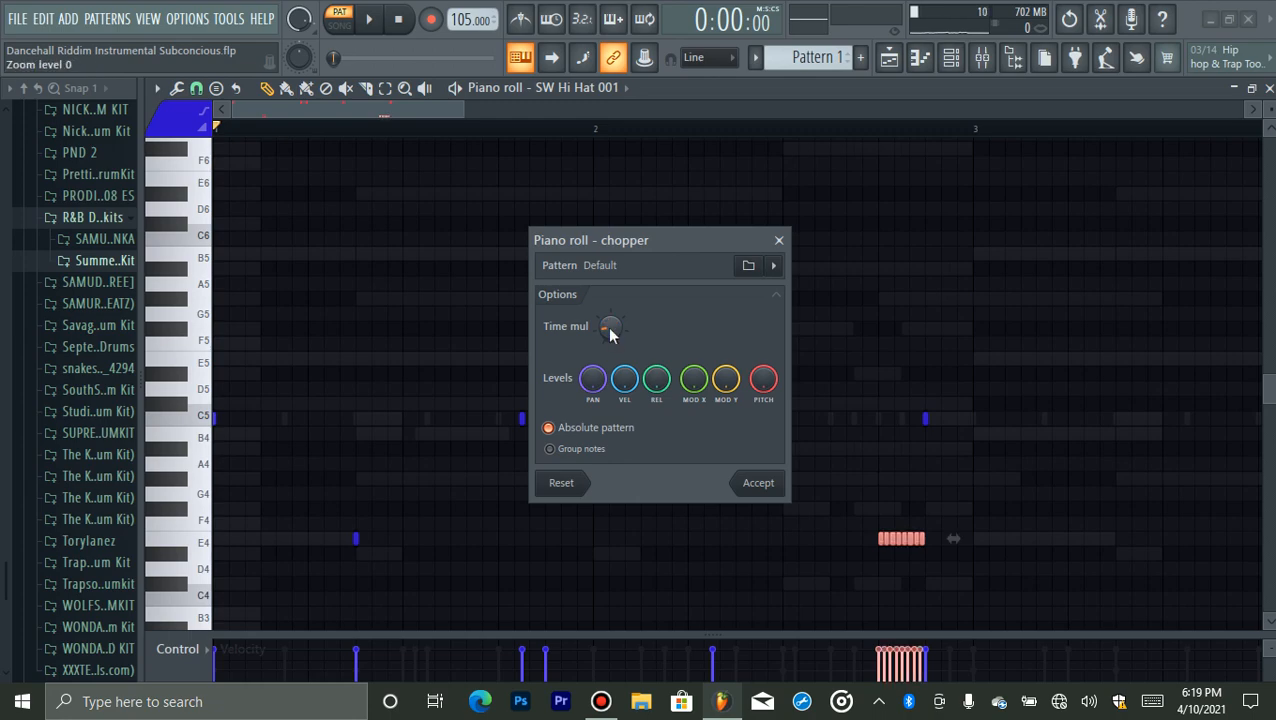
left_click(766, 482)
- Draw a descending velocity ramp across the eight-note E4 hi-hat roll in bar 2
mouse_move(876, 652)
left_mouse_down()
mouse_move(922, 688)
mouse_move(908, 652)
mouse_move(890, 656)
mouse_move(920, 680)
left_mouse_up()
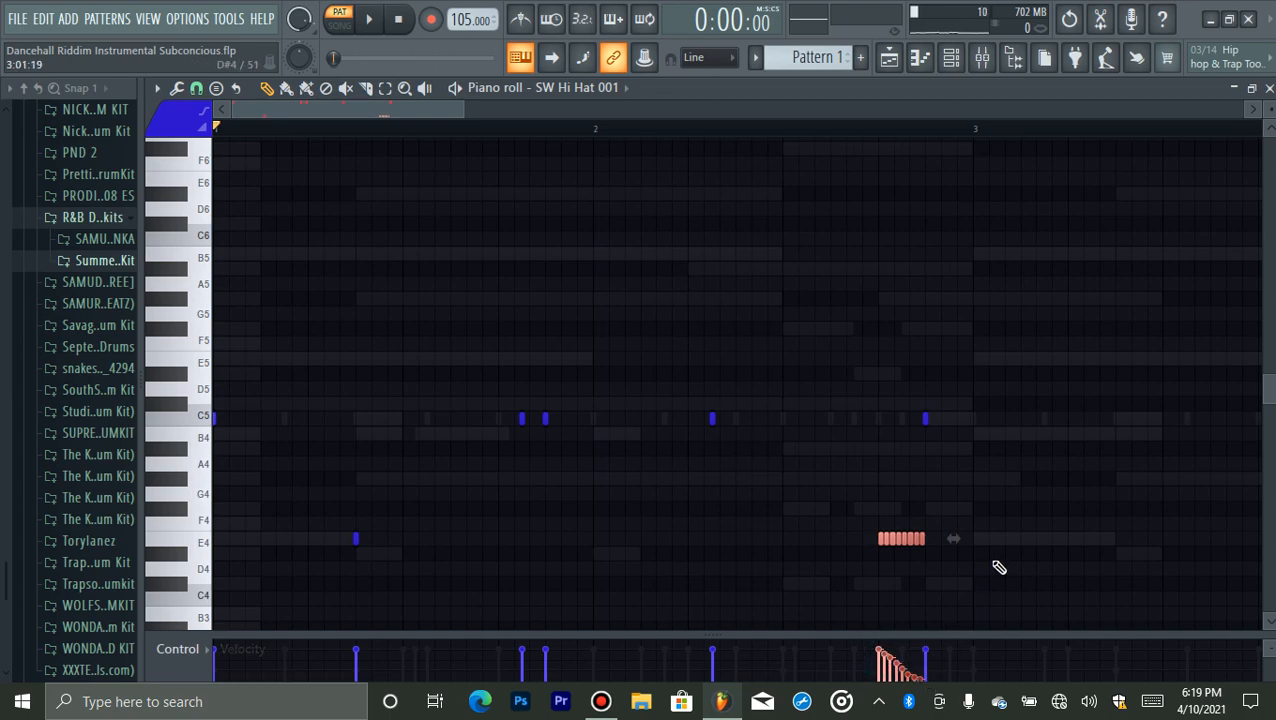
key("alt+r")
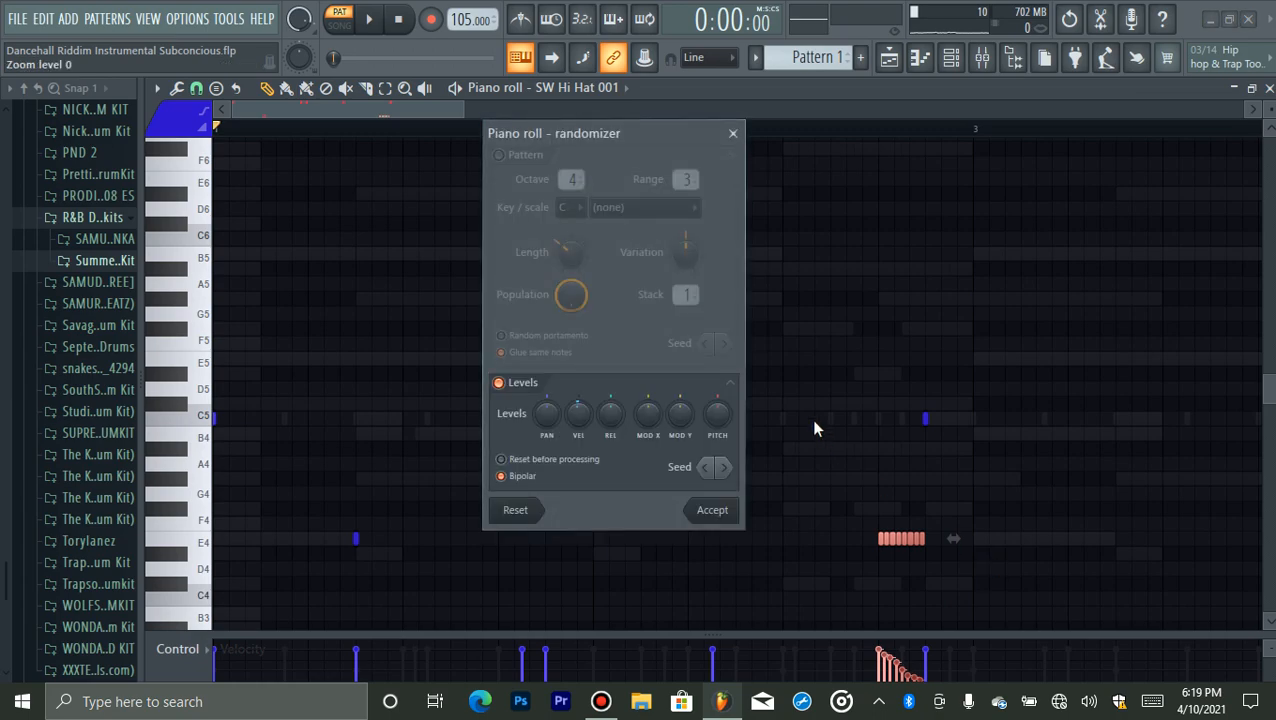
left_click_drag(578, 413, 578, 425)
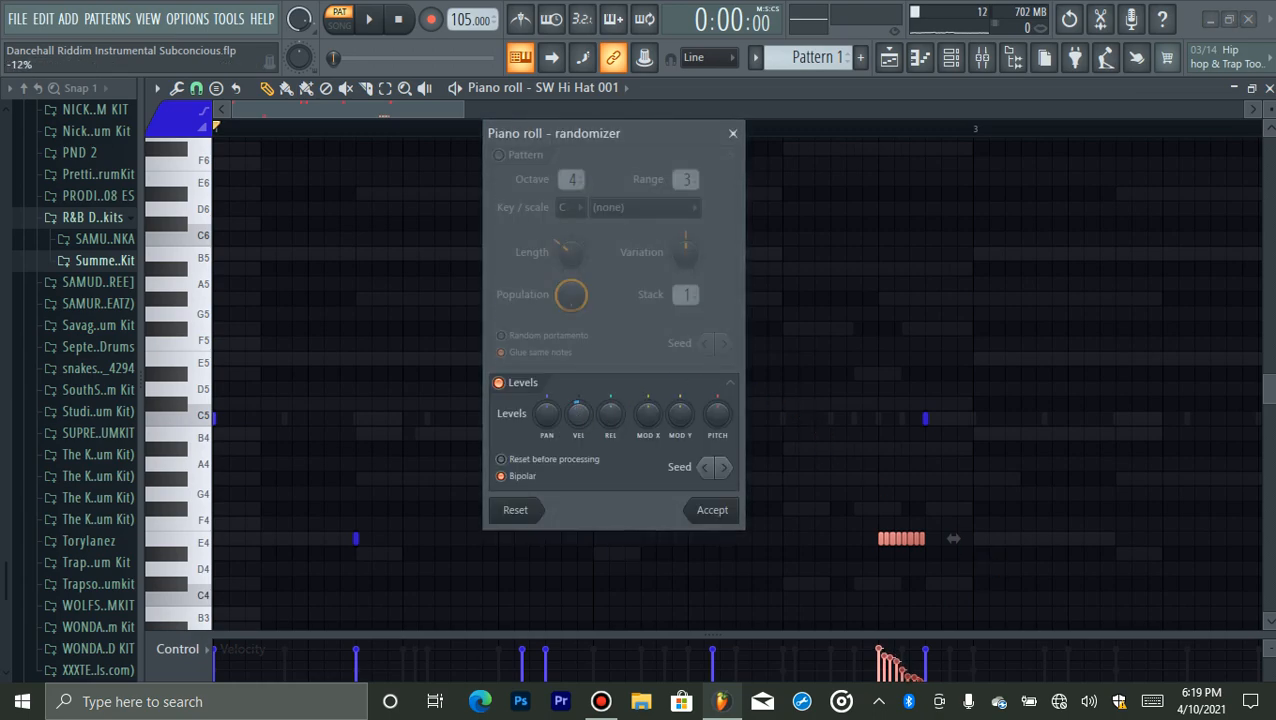
left_click(733, 134)
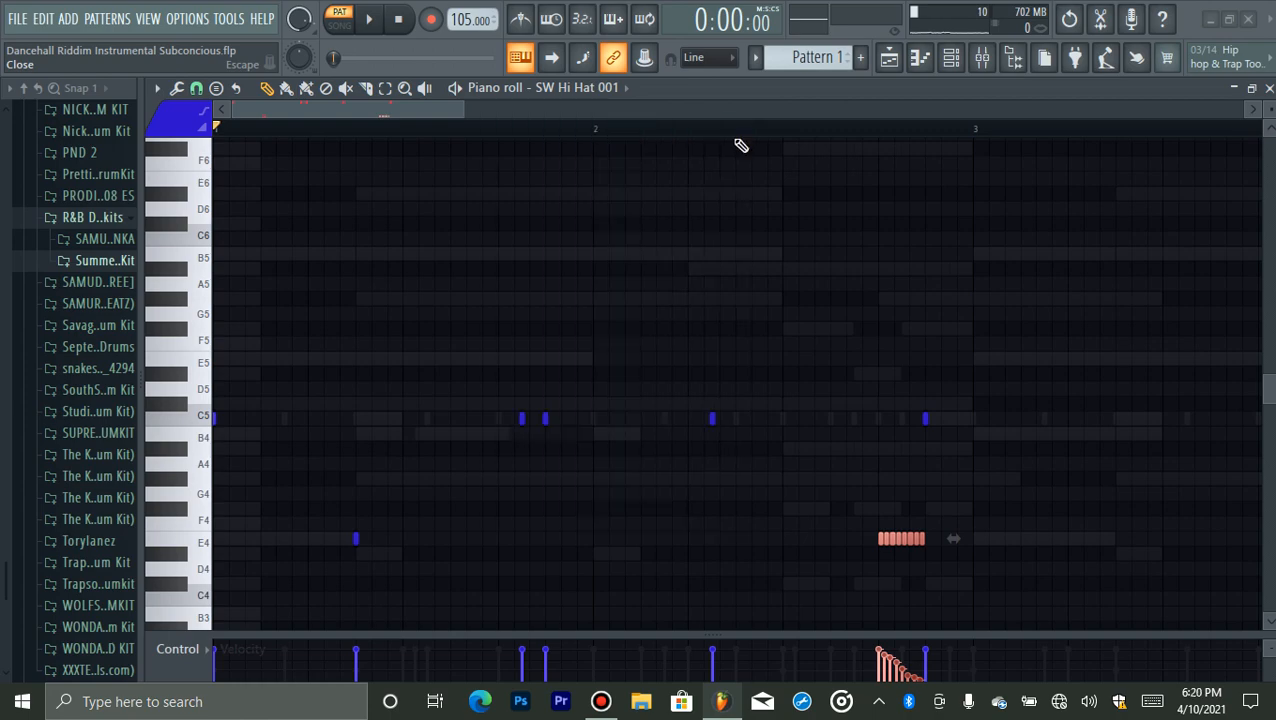
- Play the pattern to check how the hi-hat roll in bar 2 sounds
left_click(722, 335)
right_click(750, 332)
key("space")
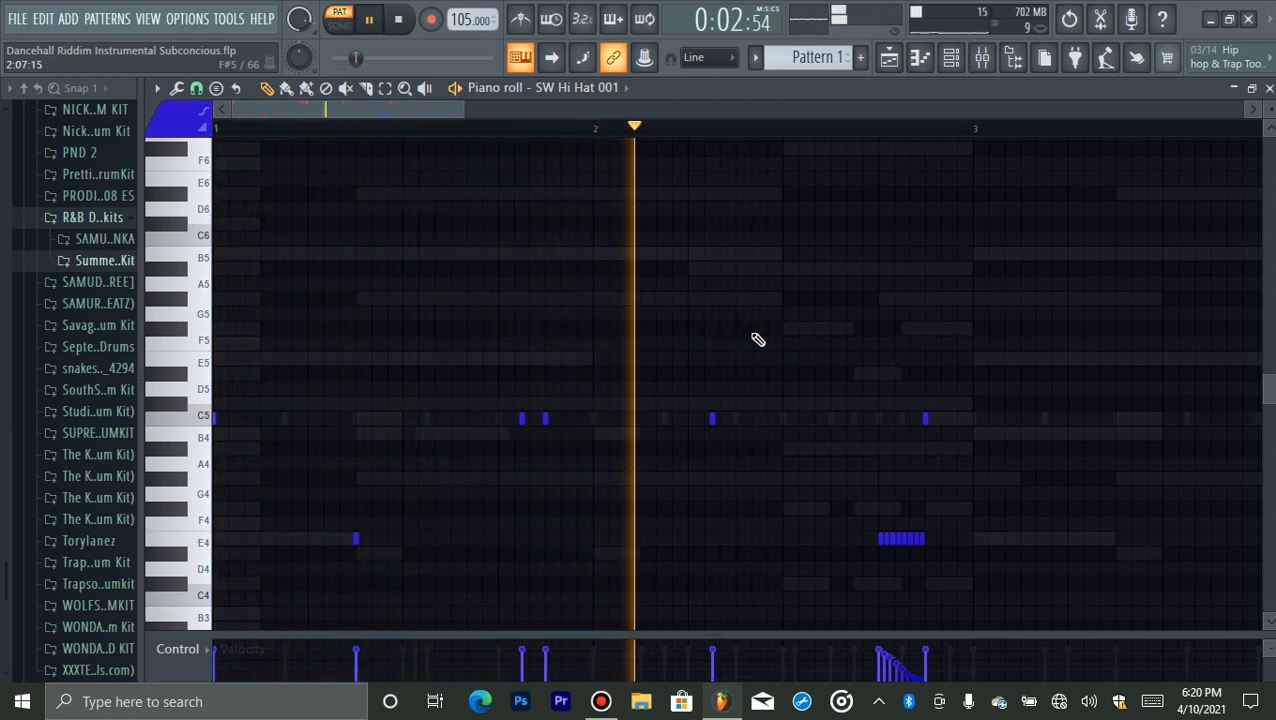
key("space")
left_click_drag(940, 478, 885, 570)
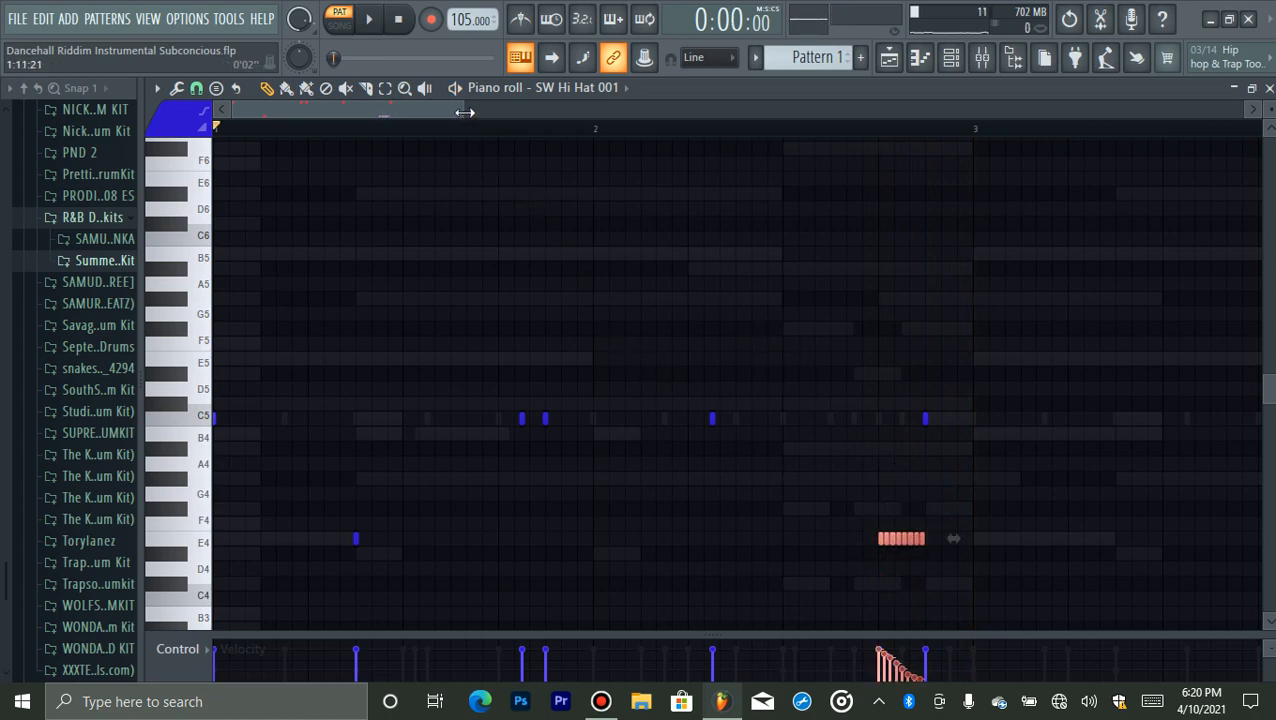
left_click(630, 271)
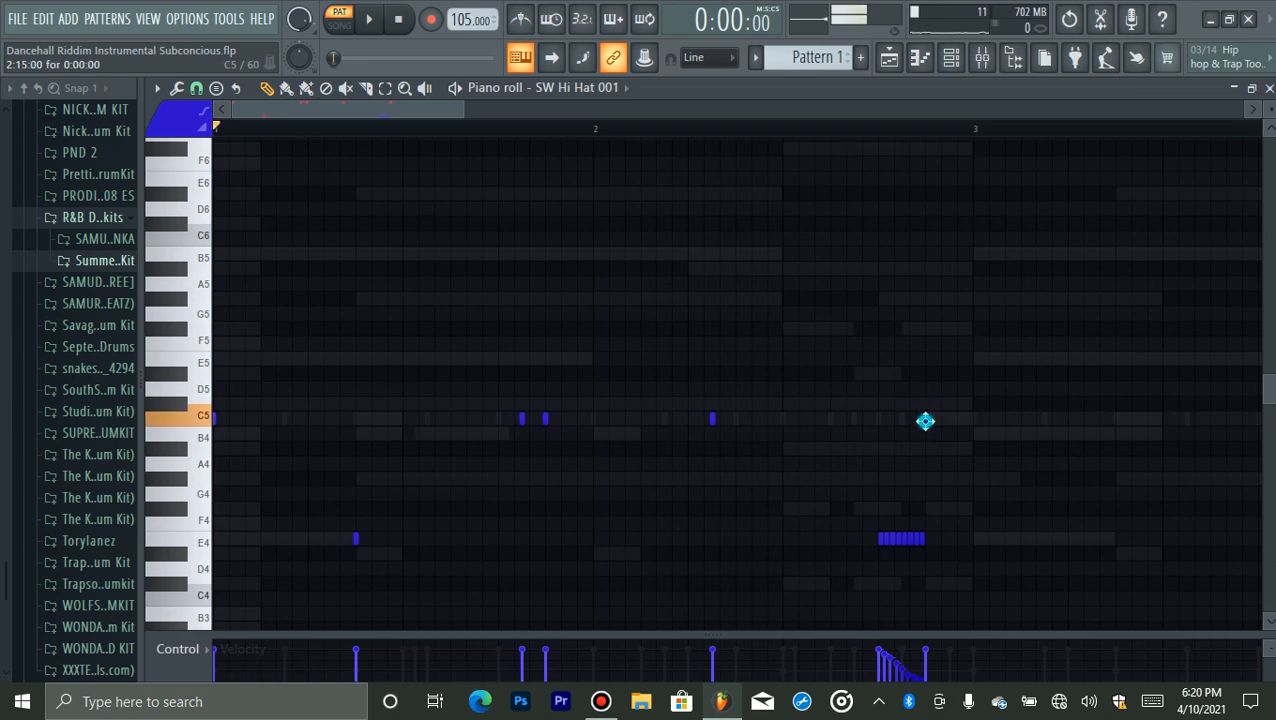
- Add a short E4 hi-hat note just after the step 15 hit in bar 2 and play the pattern
left_click(941, 540)
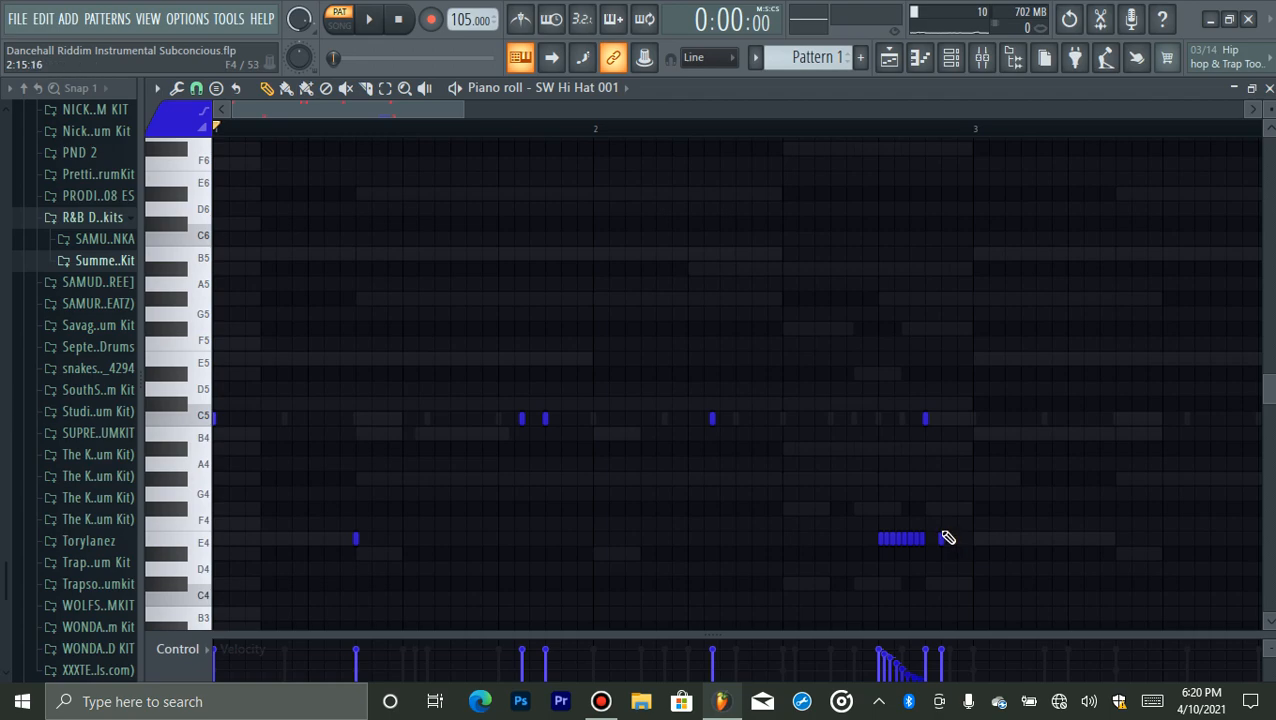
right_click(942, 540)
key("space")
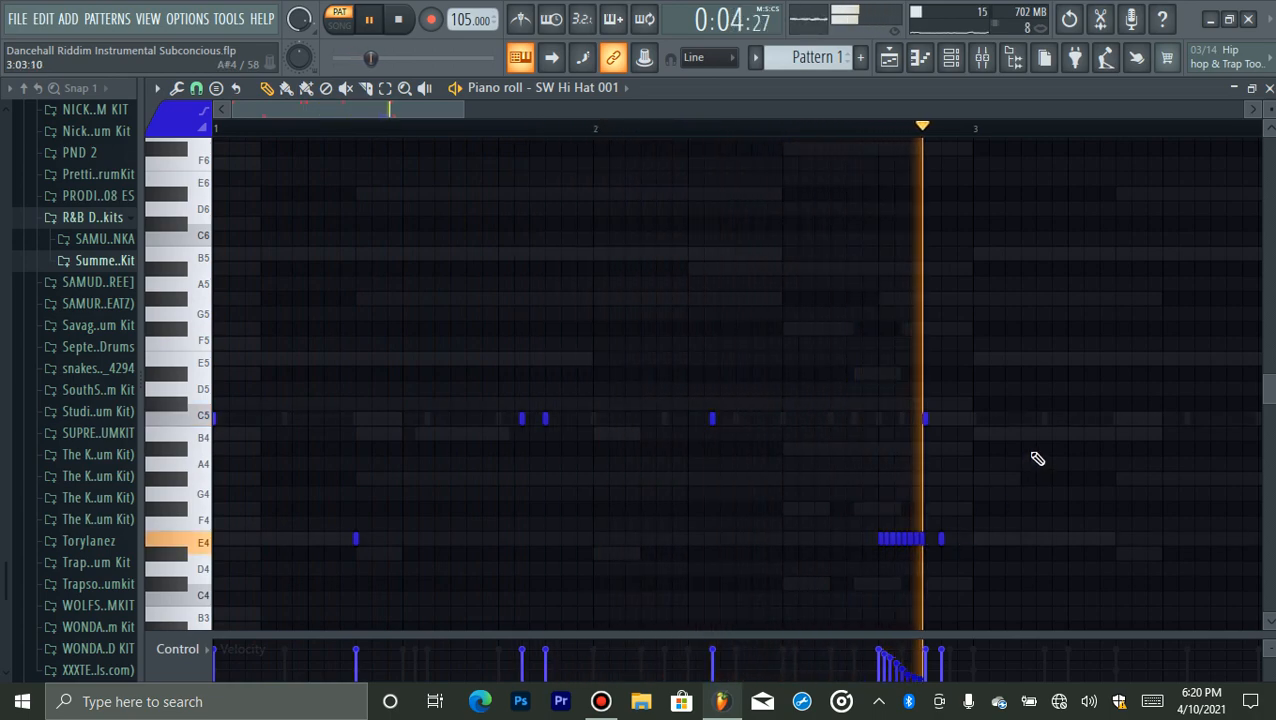
key("space")
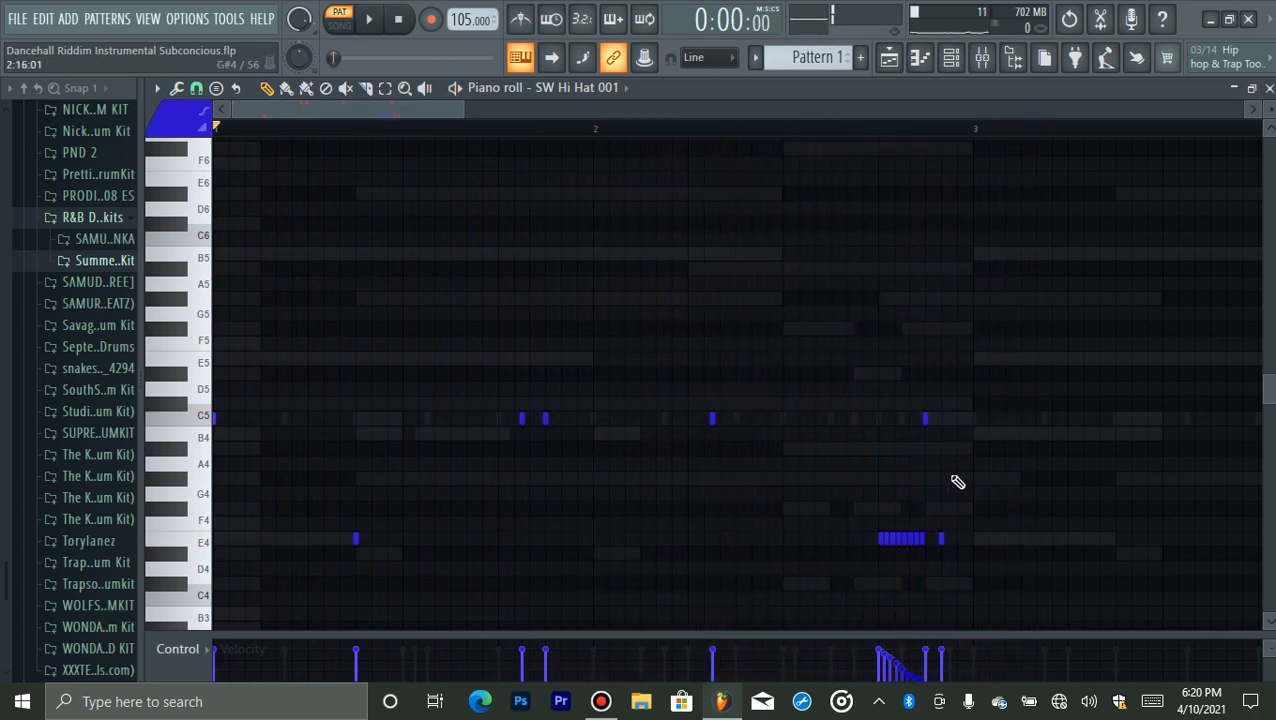
- Duplicate the two-bar hi-hat pattern, and duplicate the resulting four bars to fill all eight bars
left_click_drag(466, 105, 660, 110)
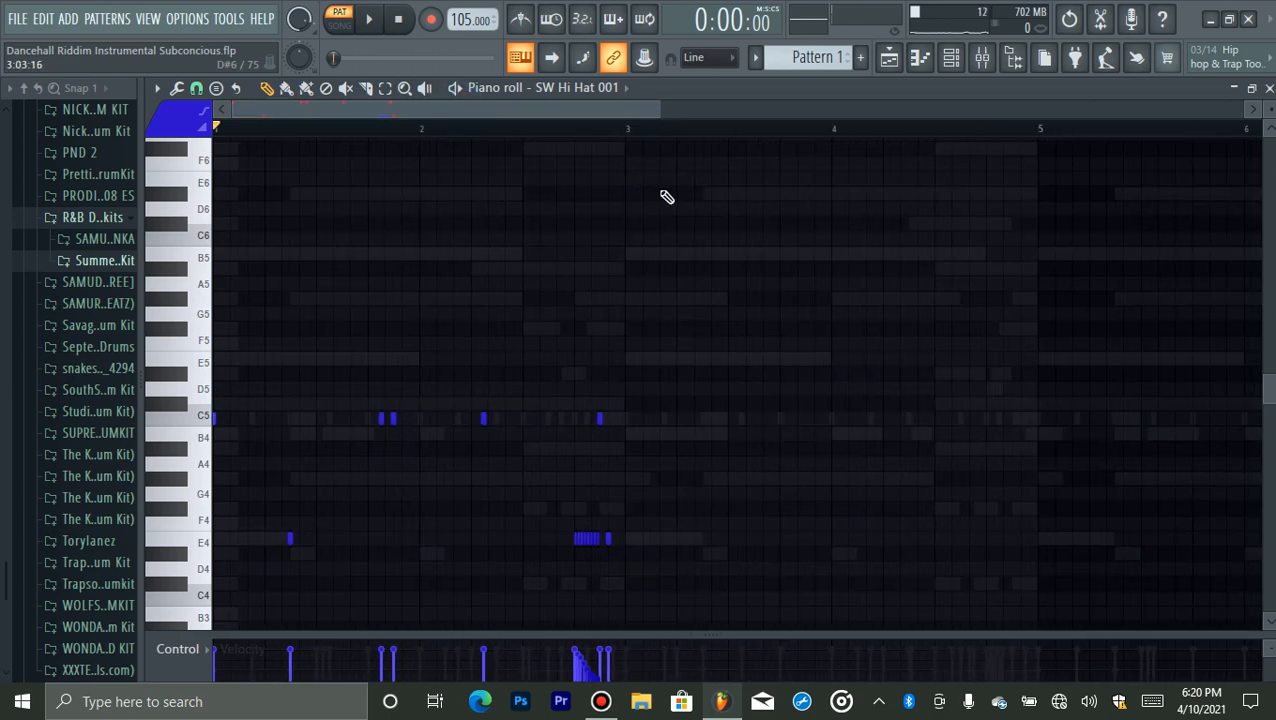
right_click(660, 244)
key("ctrl+b")
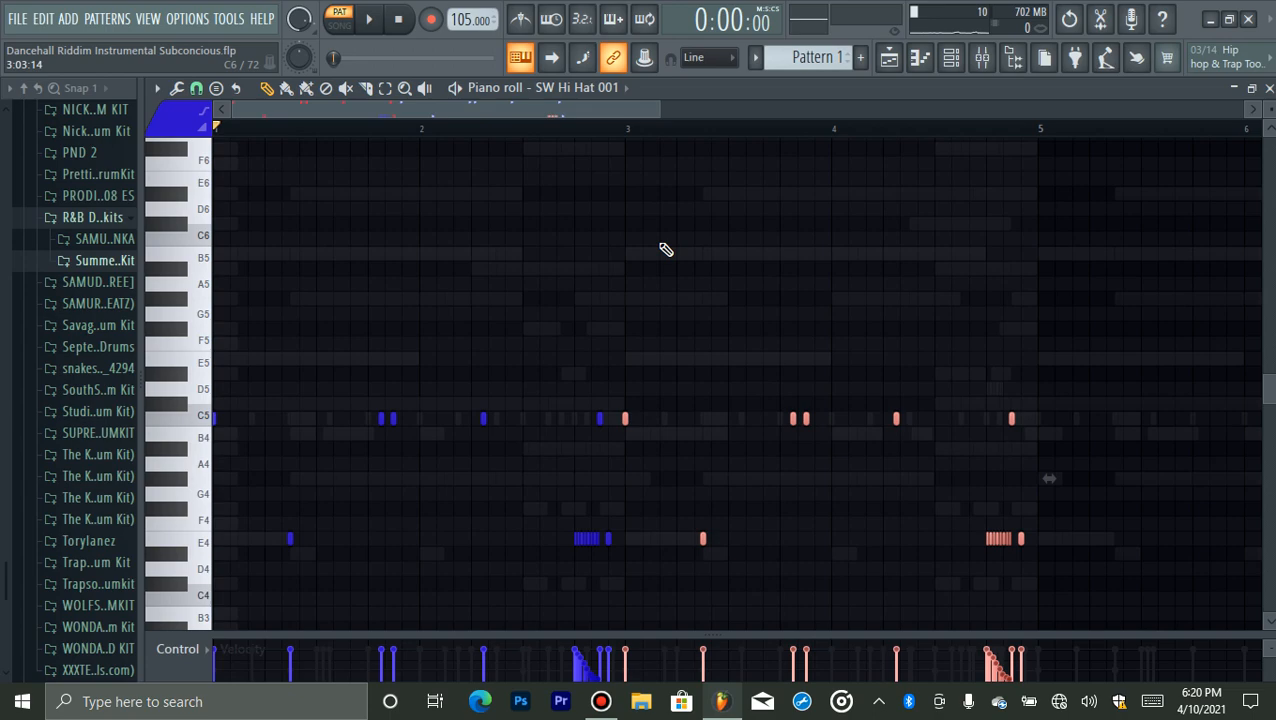
key("ctrl+a")
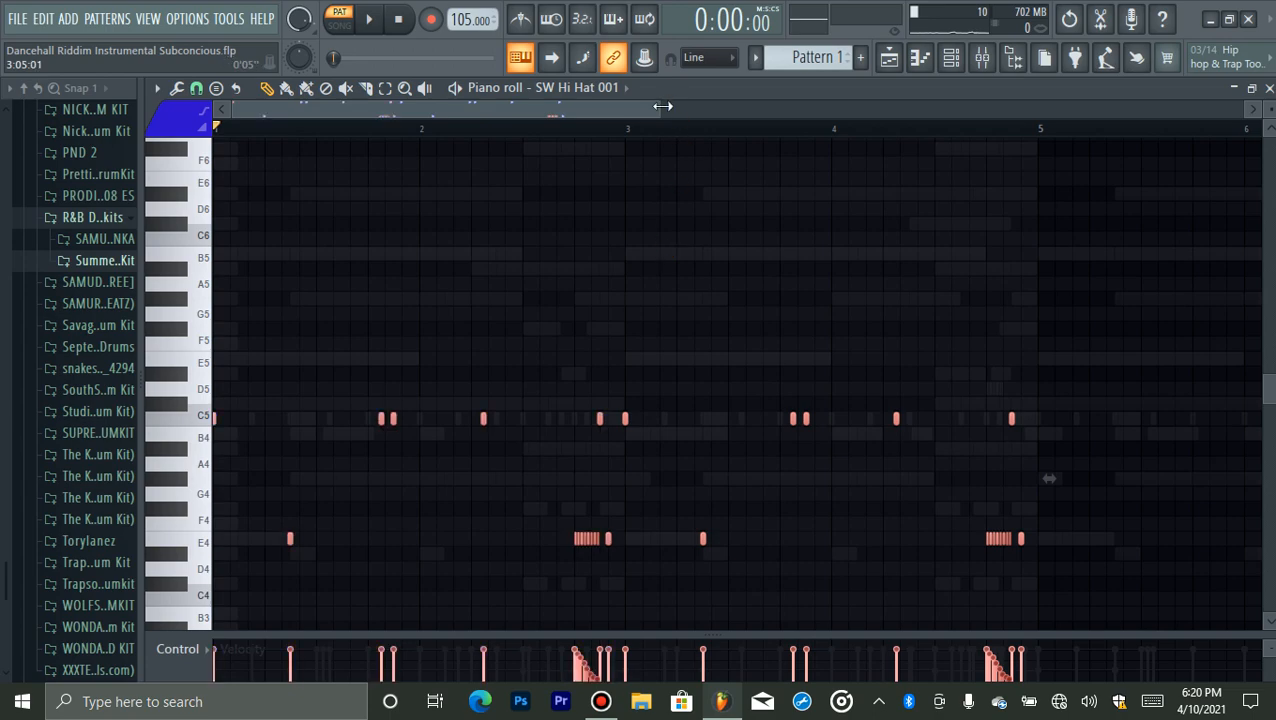
key("ctrl+b")
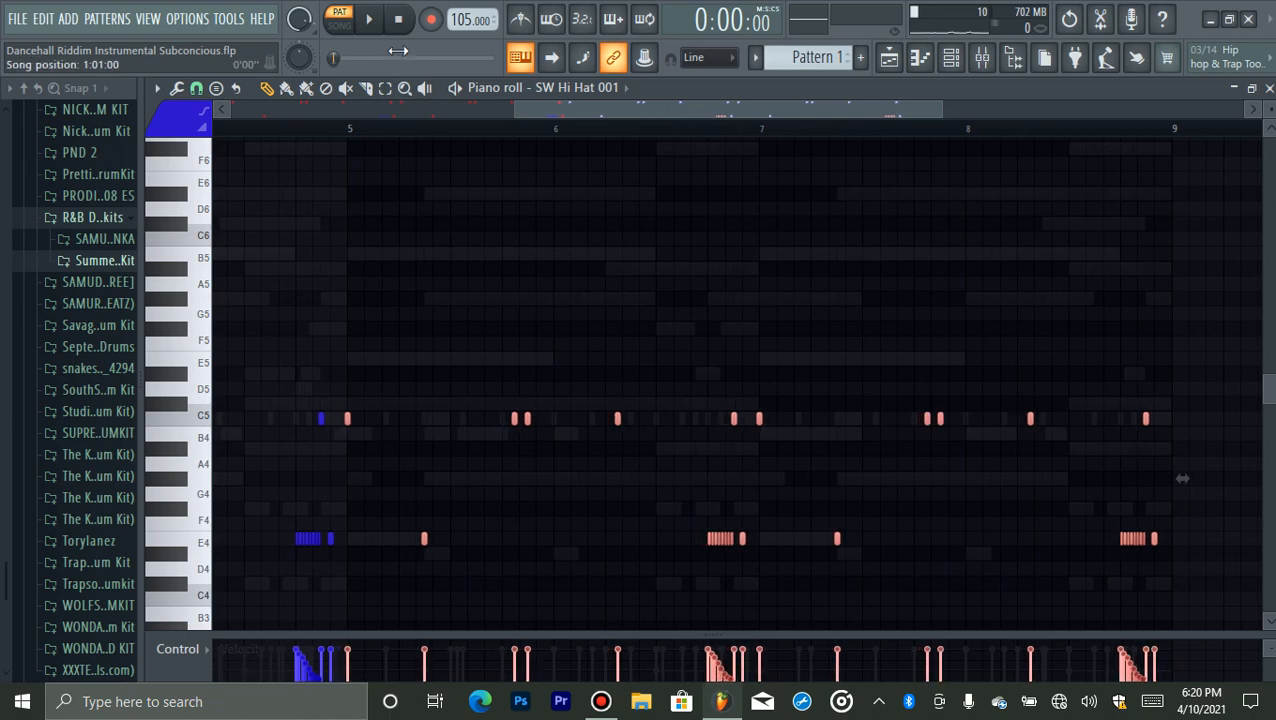
- Lower the hi-hat hit at step 14 of bar 3 to F#4 and the one at step 6 of bar 4 to G#4, and play the pattern
left_click_drag(517, 114, 470, 114)
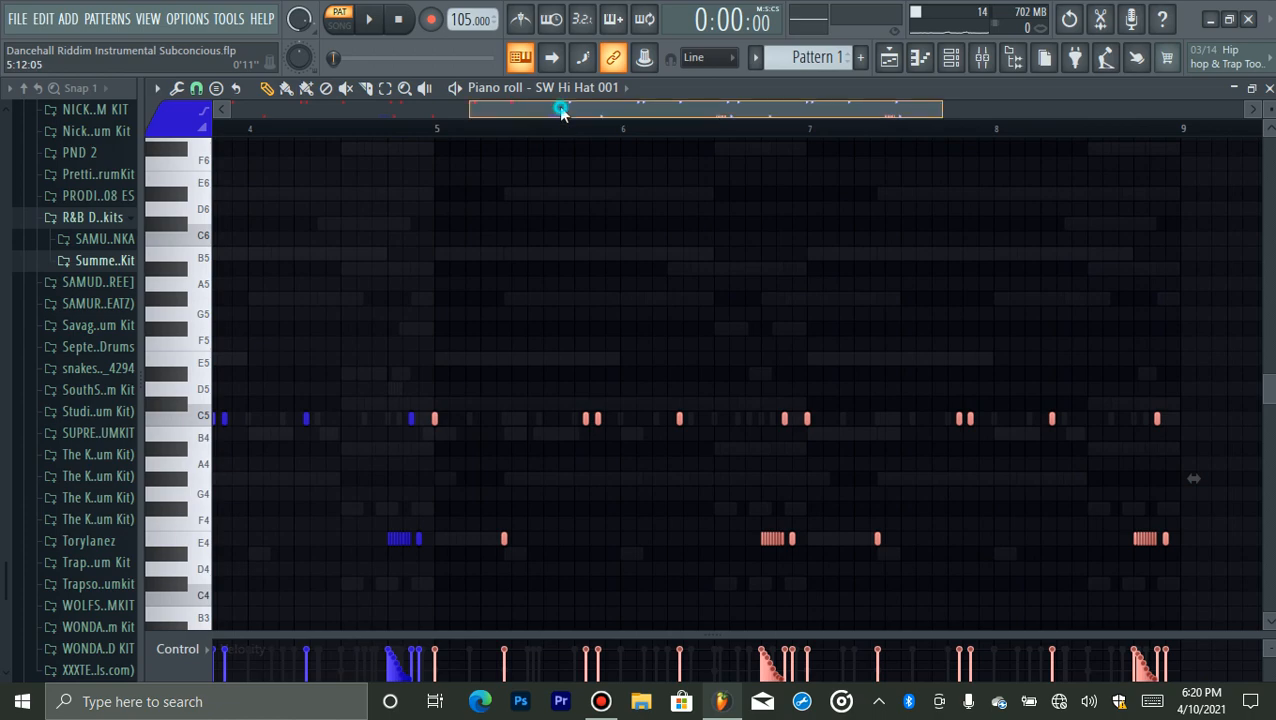
left_click_drag(565, 117, 300, 128)
left_click(620, 333)
left_click_drag(701, 394, 746, 431)
left_click(768, 430, "ctrl")
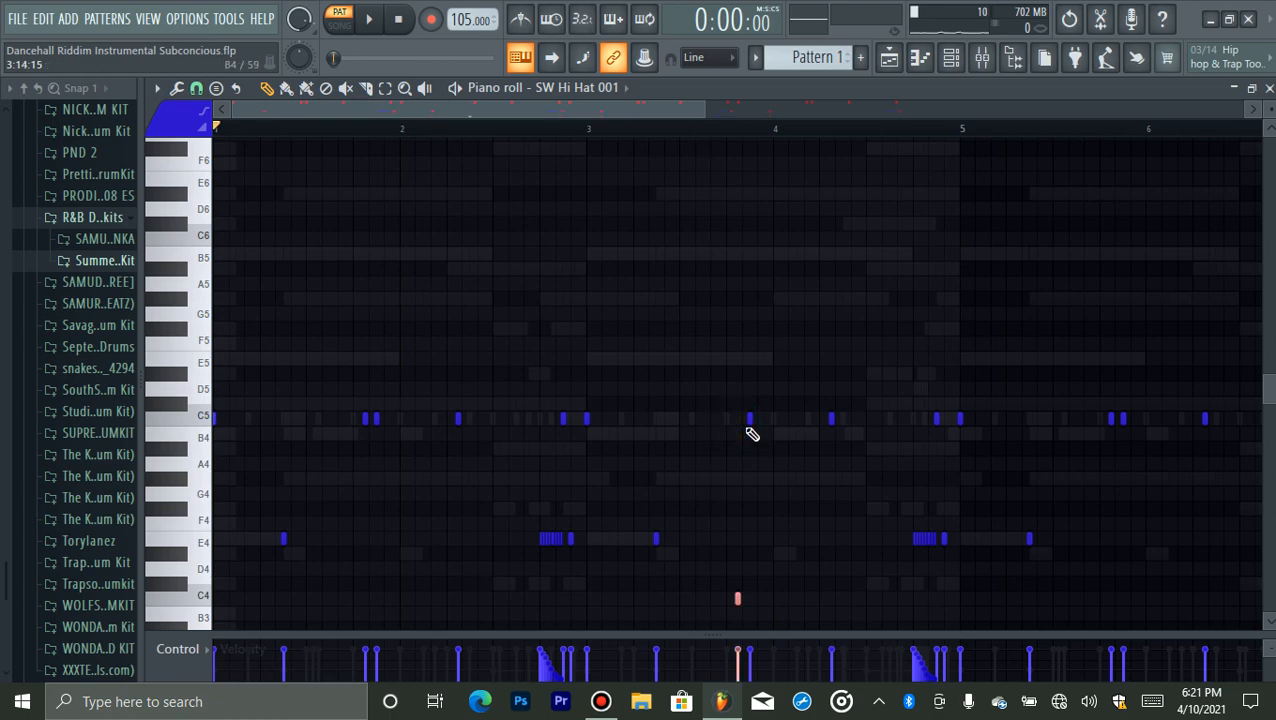
left_click(831, 419)
key("space")
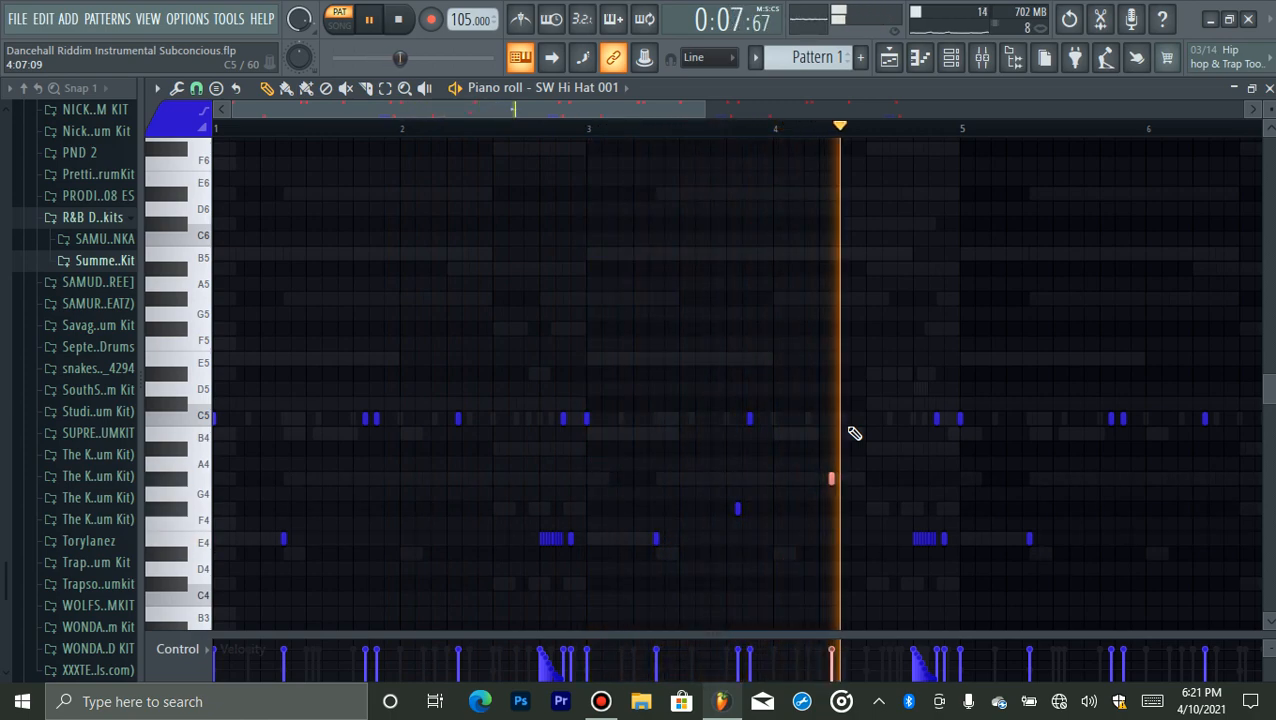
key("space")
- Delete the extra E4 hi-hat note following each roll in bars 2, 4, 6 and 8
right_click(943, 538)
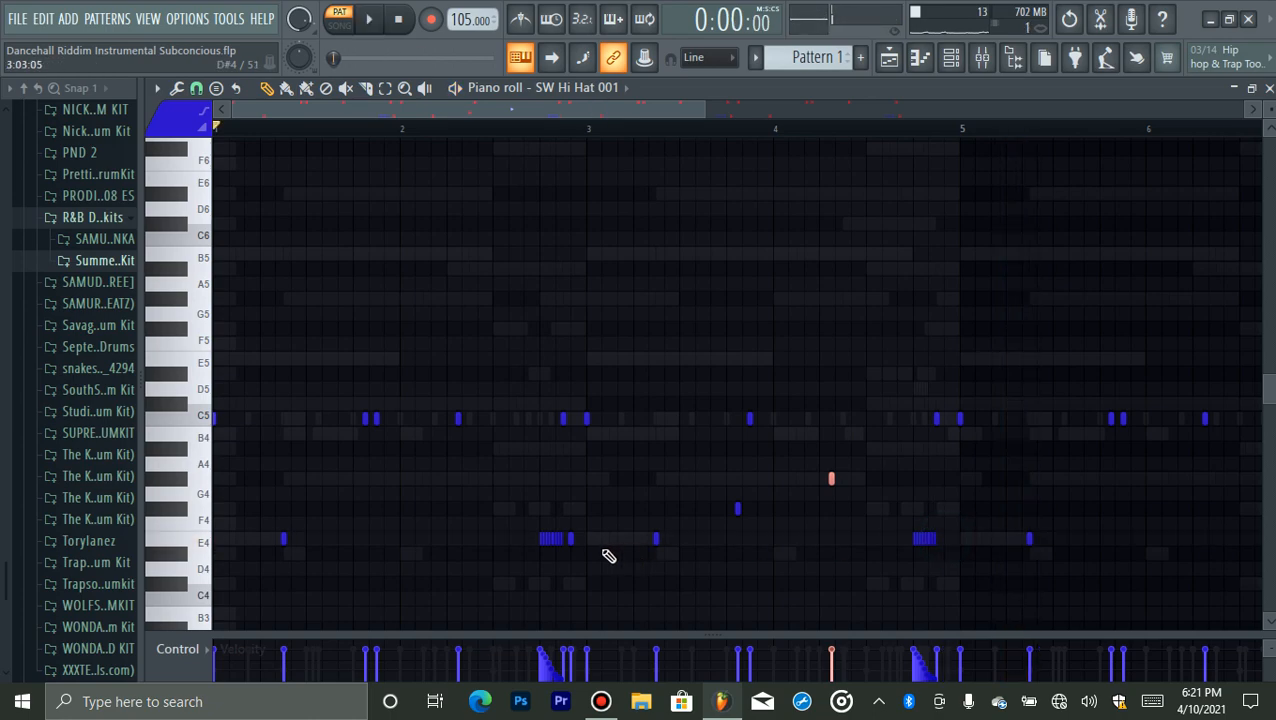
right_click(571, 539)
left_click_drag(600, 114, 834, 110)
right_click(803, 537)
right_click(1178, 543)
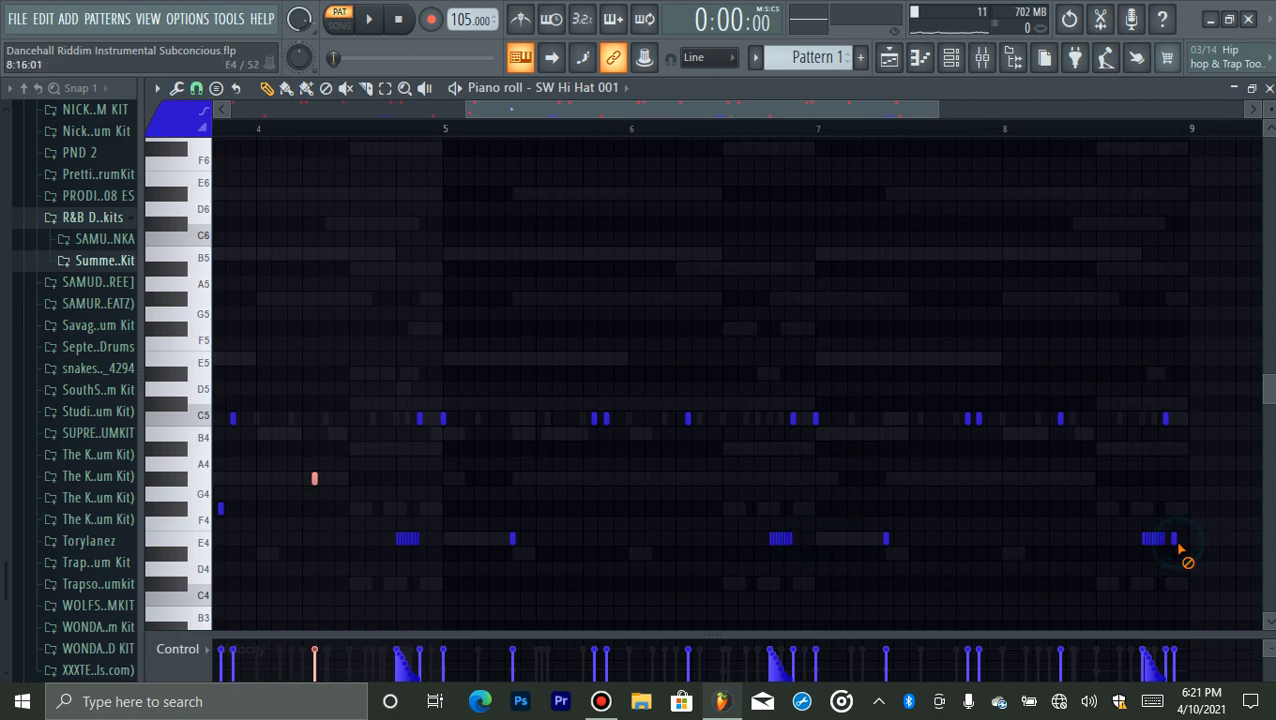
- Lower the pair of C5 hi-hat hits at steps 14 and 15 of bar 5 to G#4
left_click(610, 428)
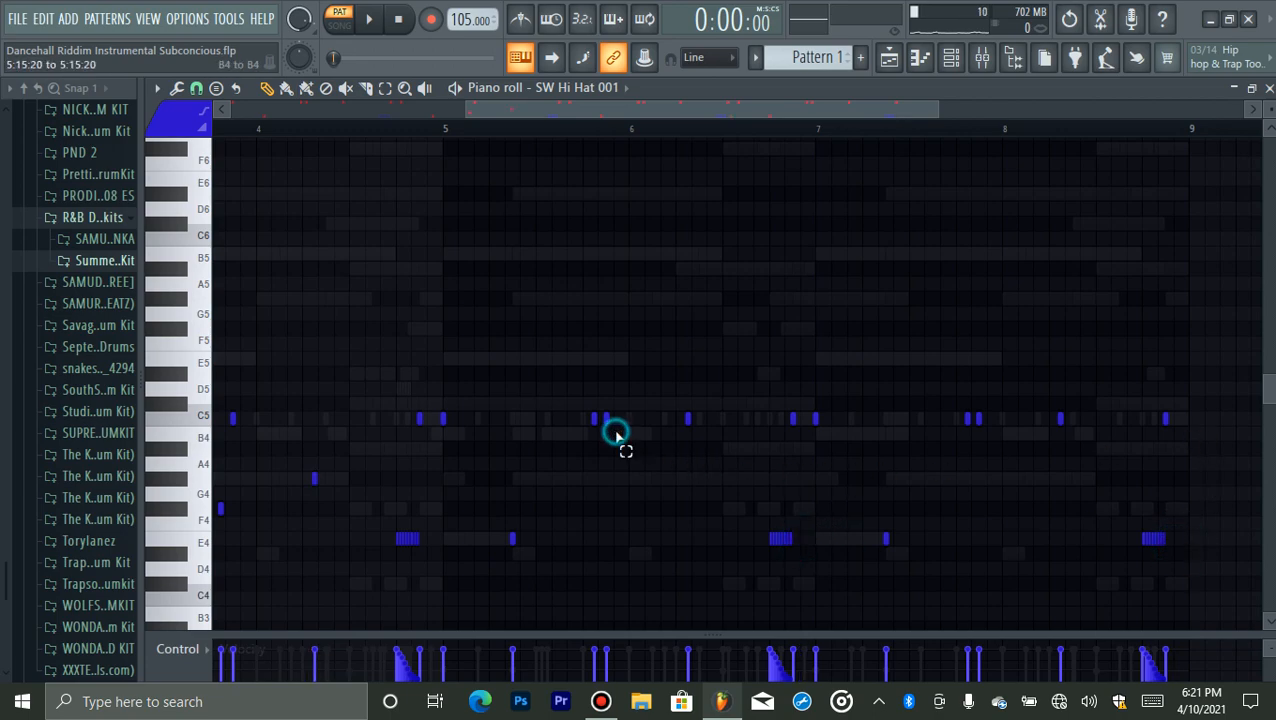
key("Up")
key("Up")
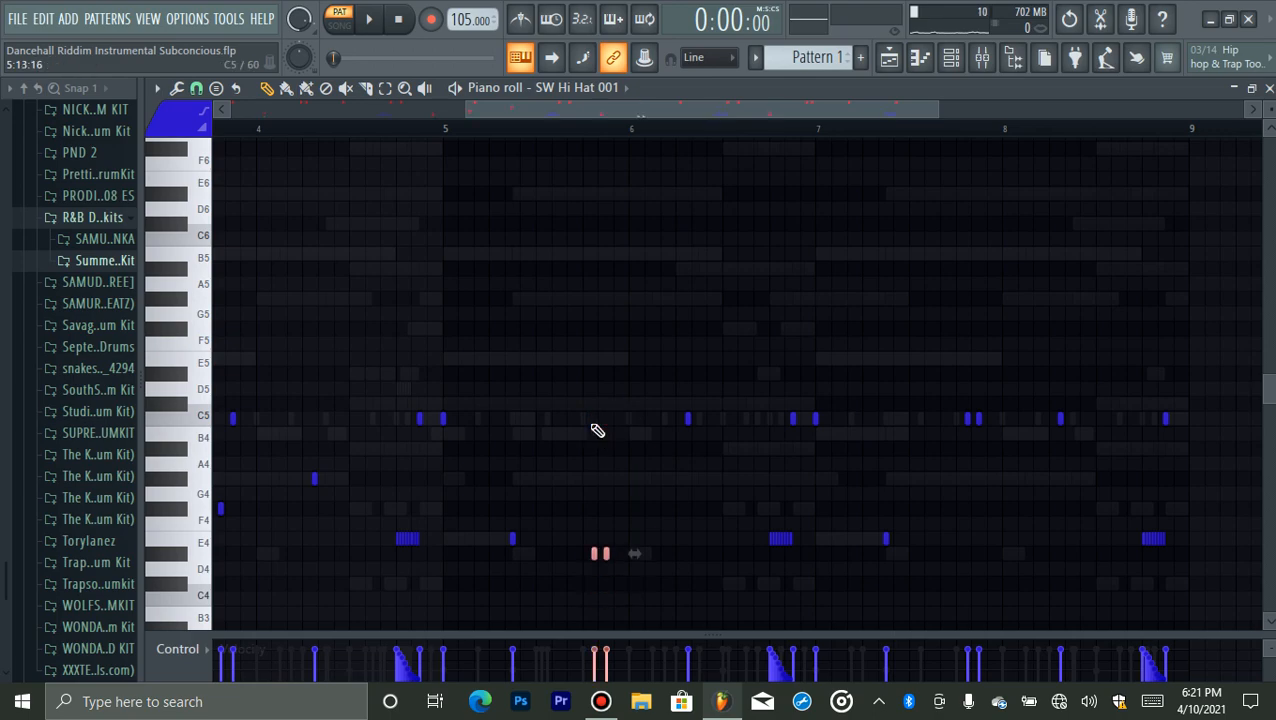
key("Up")
key("Up")
- Lower the two hi-hat hits near the end of bar 7 to G#4 and the step 6 hit of bar 8 to A4
left_click_drag(885, 455, 1054, 415)
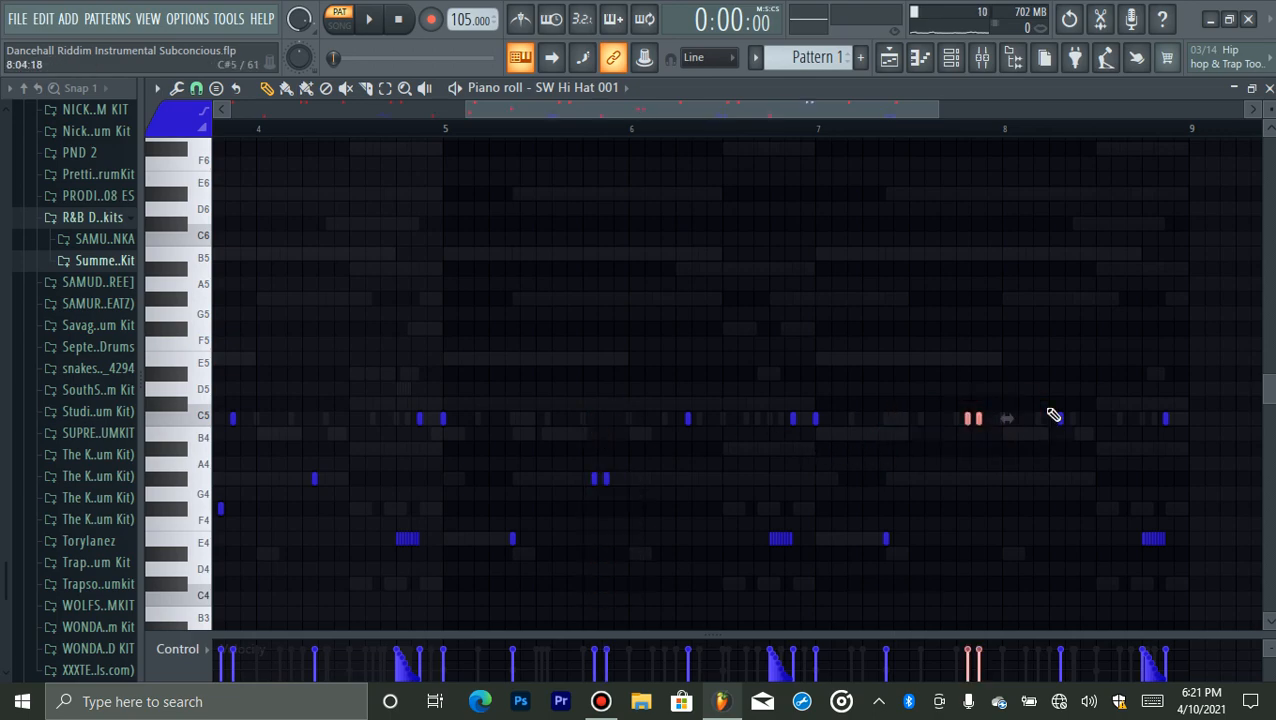
key("Down")
key("Down")
key("Down")
key("Down")
left_click(1056, 418)
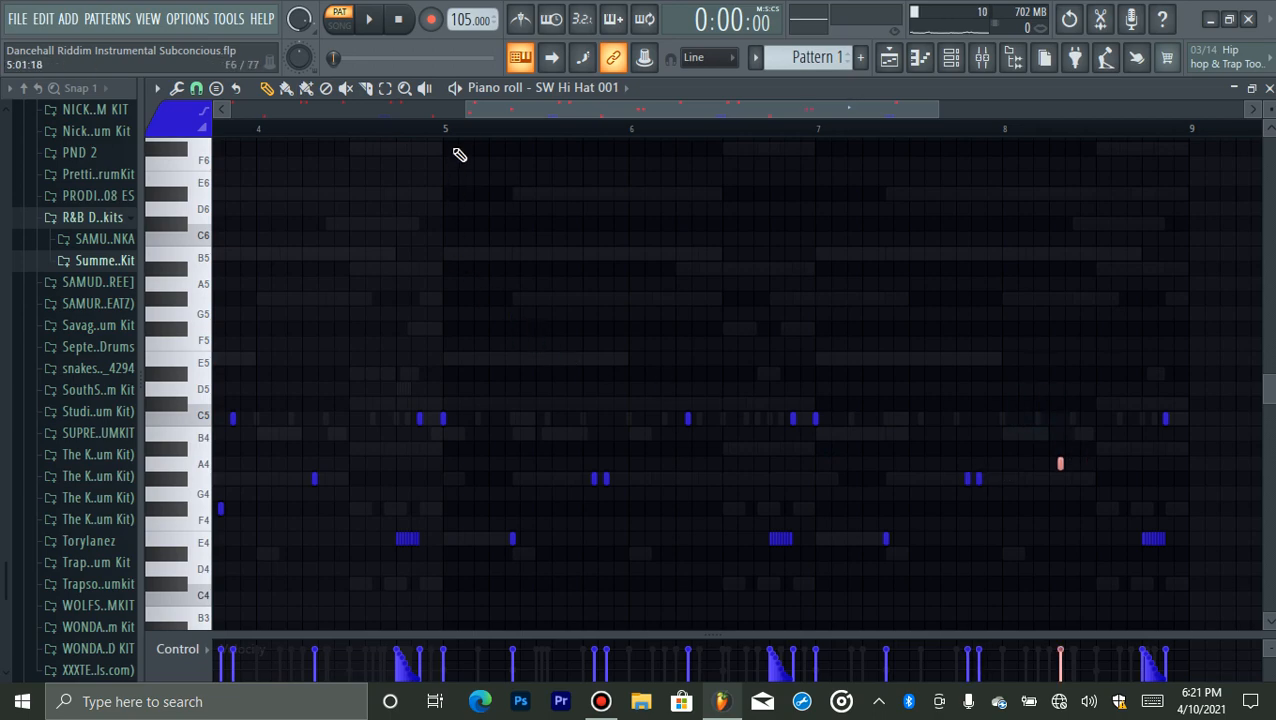
- Show the channel rack, unmute all channels and play the full pattern
left_click_drag(462, 112, 230, 115)
left_click(835, 245)
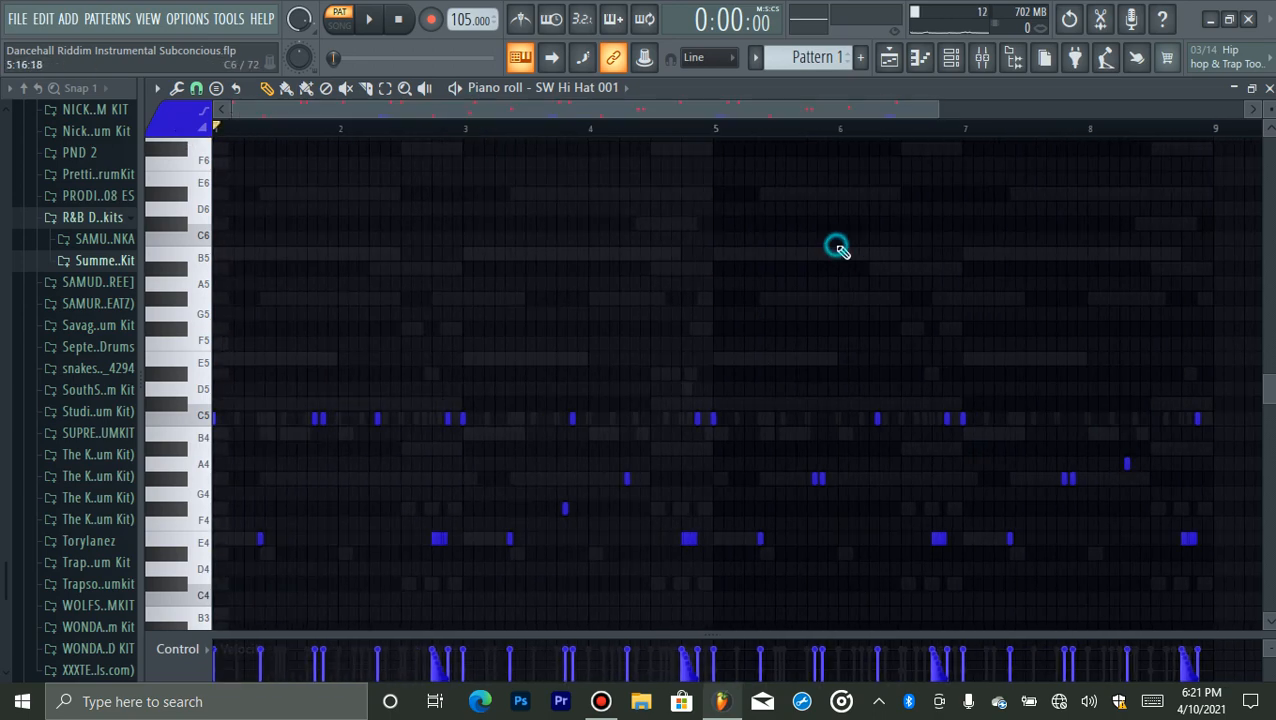
mouse_move(937, 112)
left_mouse_down()
mouse_move(911, 114)
mouse_move(918, 128)
left_mouse_up()
left_click(951, 58)
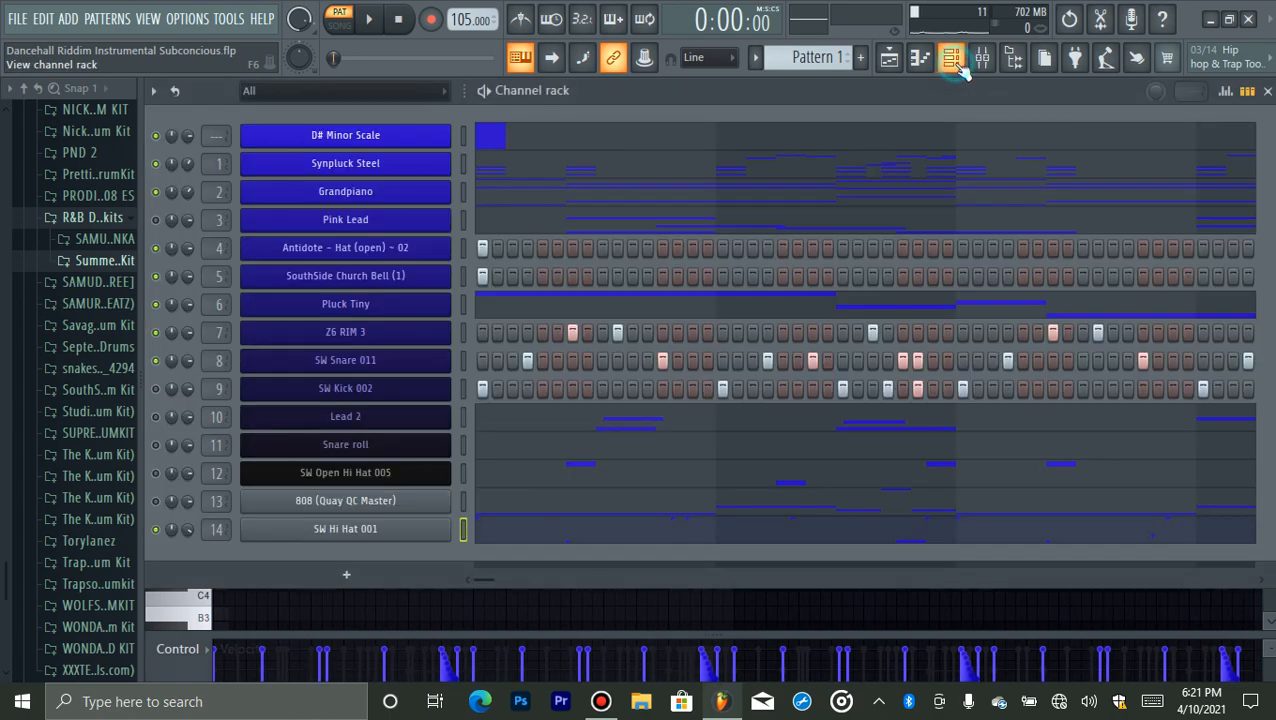
right_click(155, 167)
left_click(155, 168)
right_click(153, 169)
left_click(162, 176)
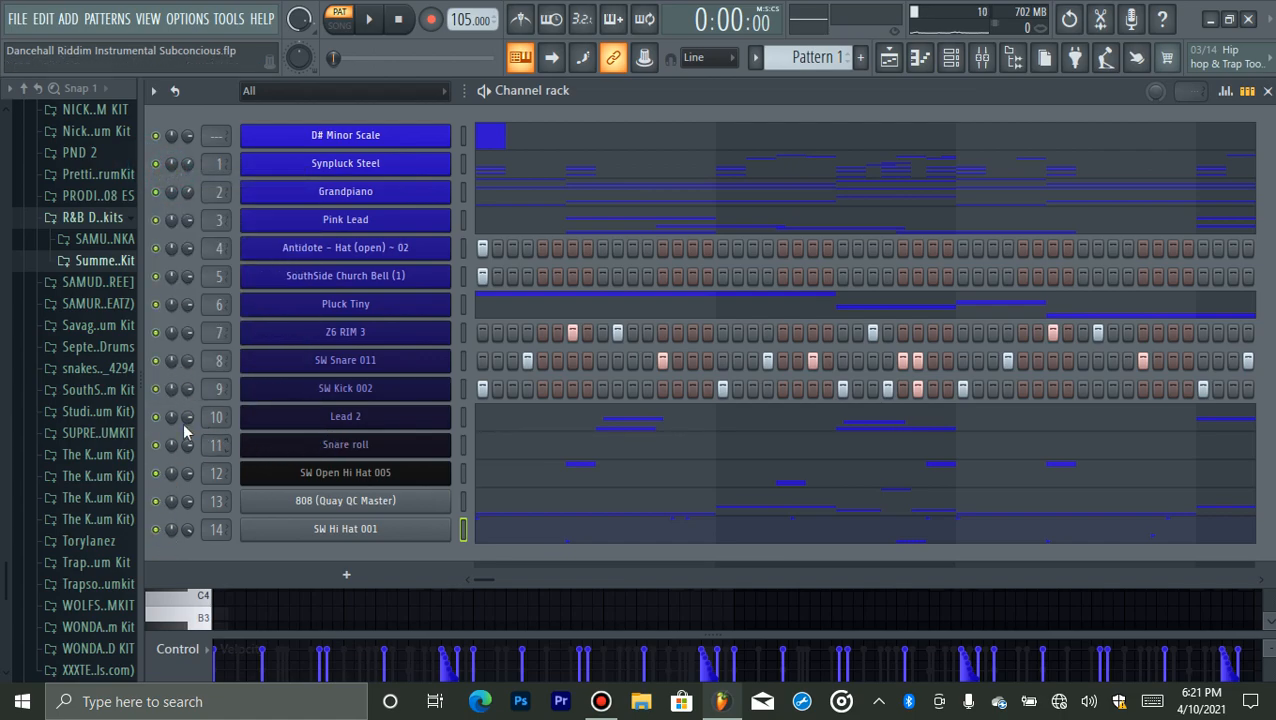
key("space")
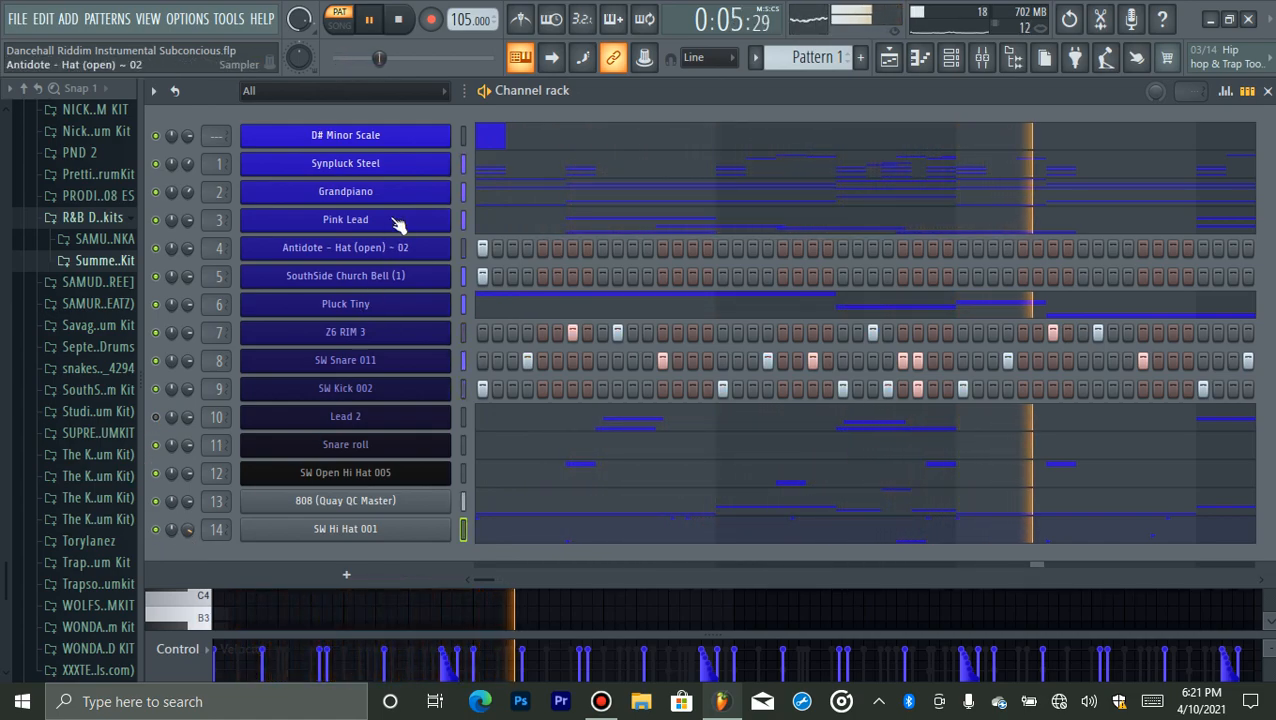
- Recolour all channels with a gradient running from dark blue to black and stop playback
double_click(464, 136)
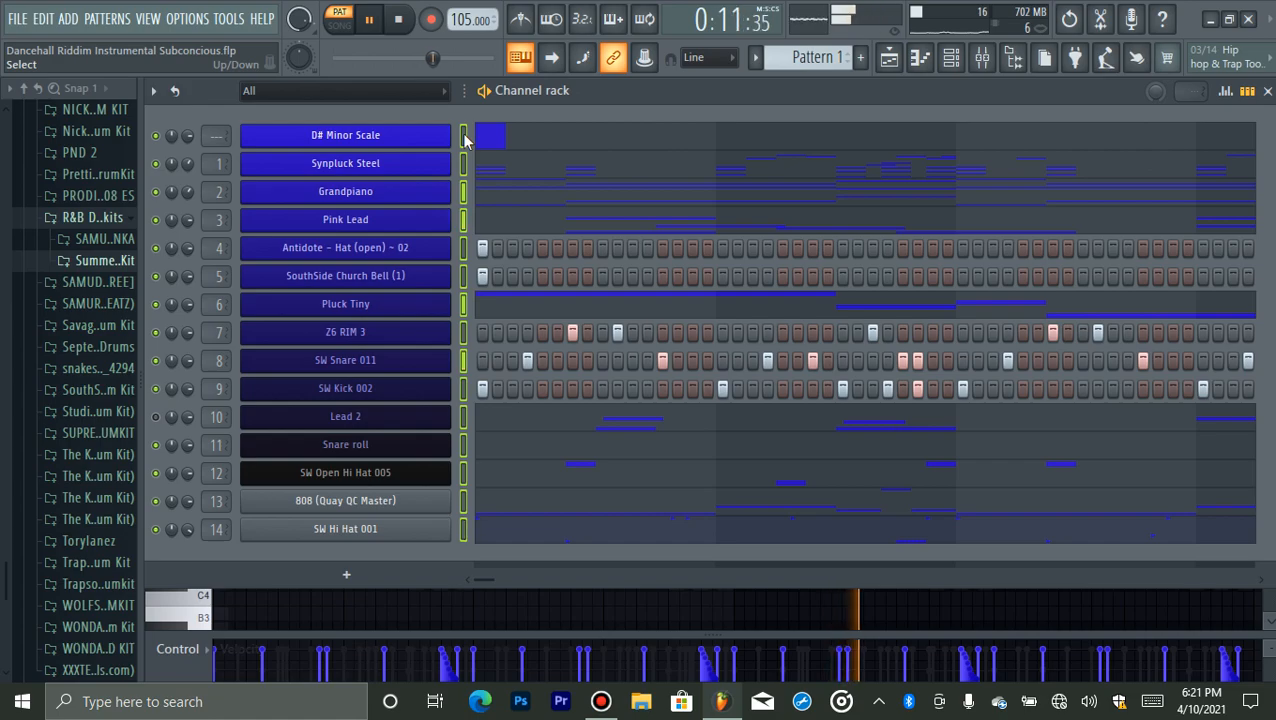
left_click(153, 91)
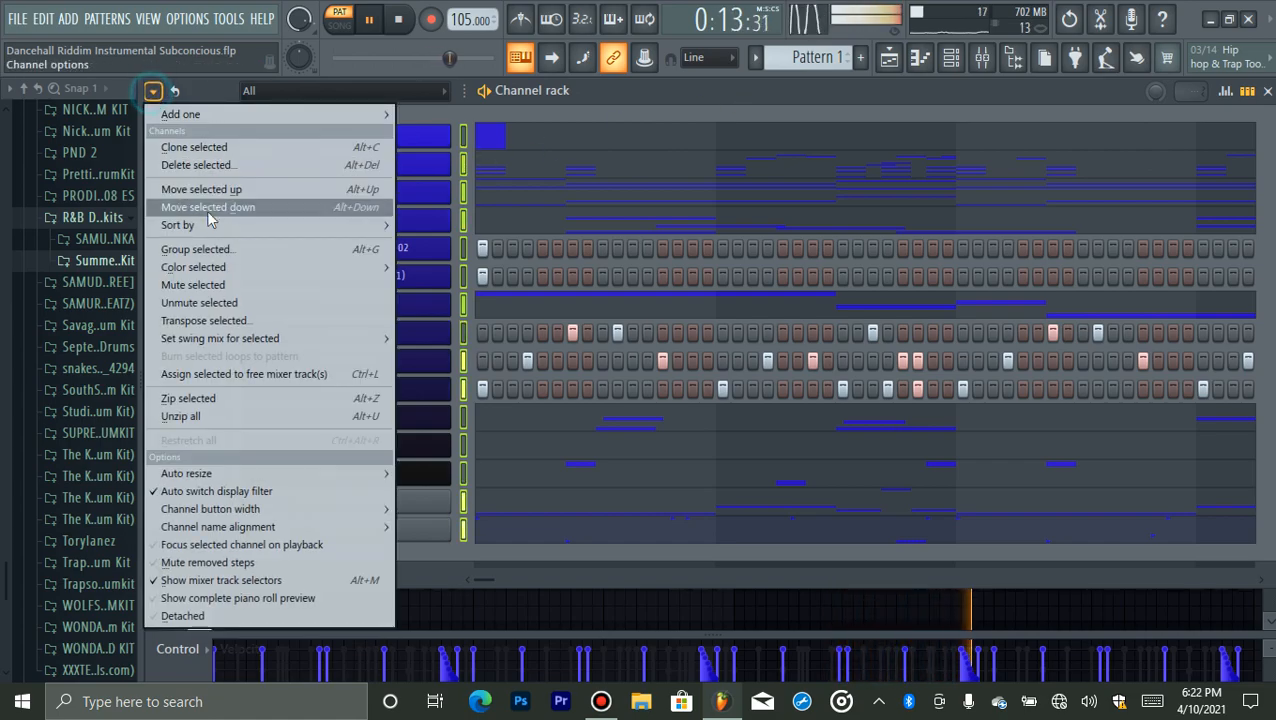
mouse_move(200, 267)
left_click(436, 268)
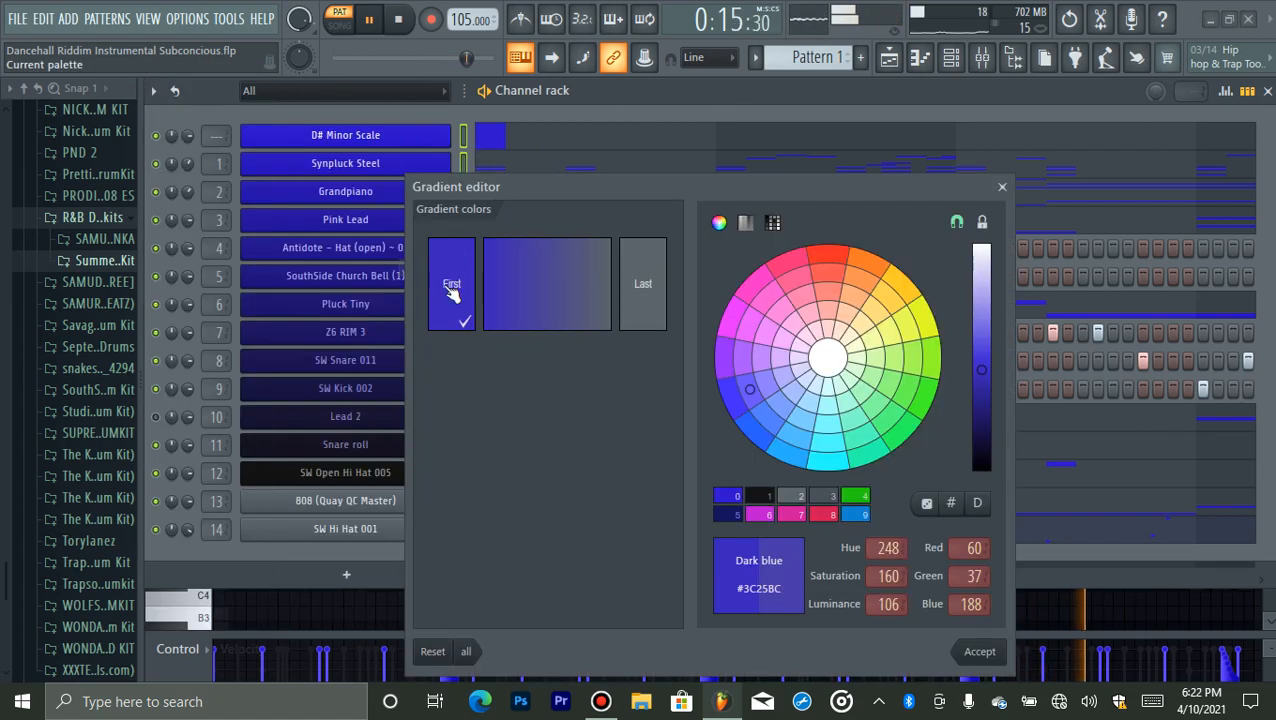
left_click(652, 285)
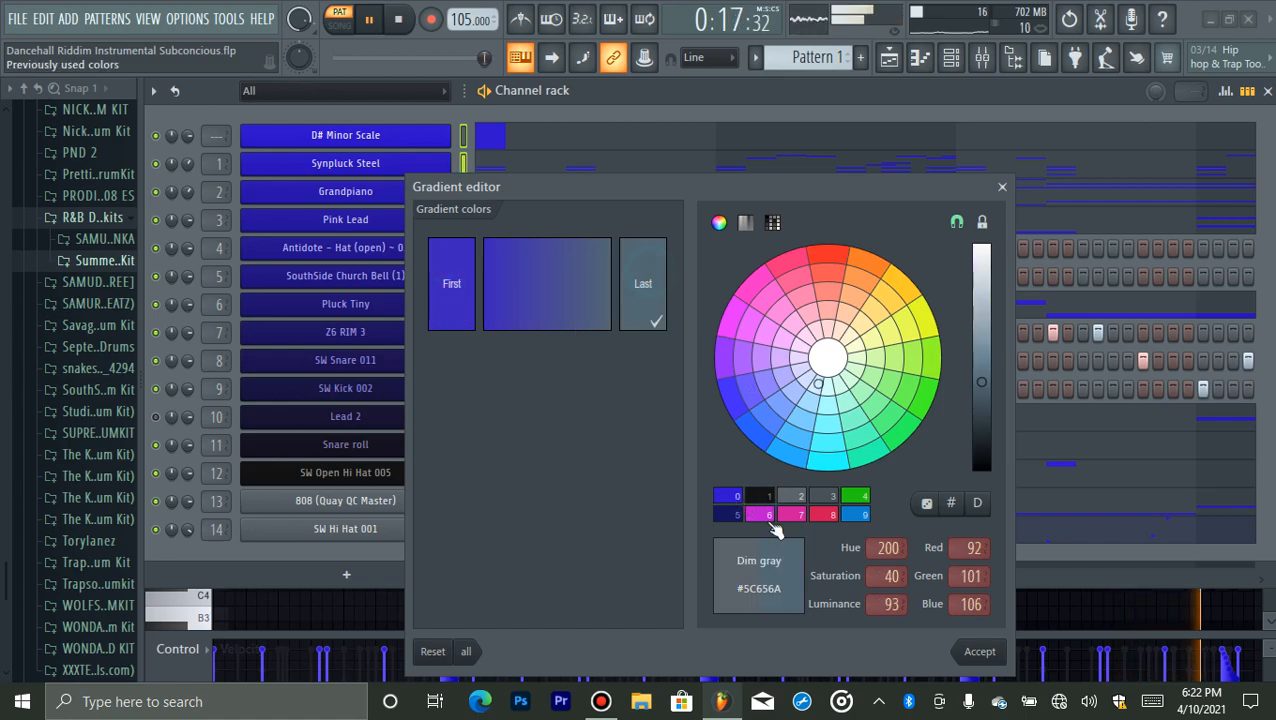
left_click(762, 495)
left_click(979, 652)
key("space")
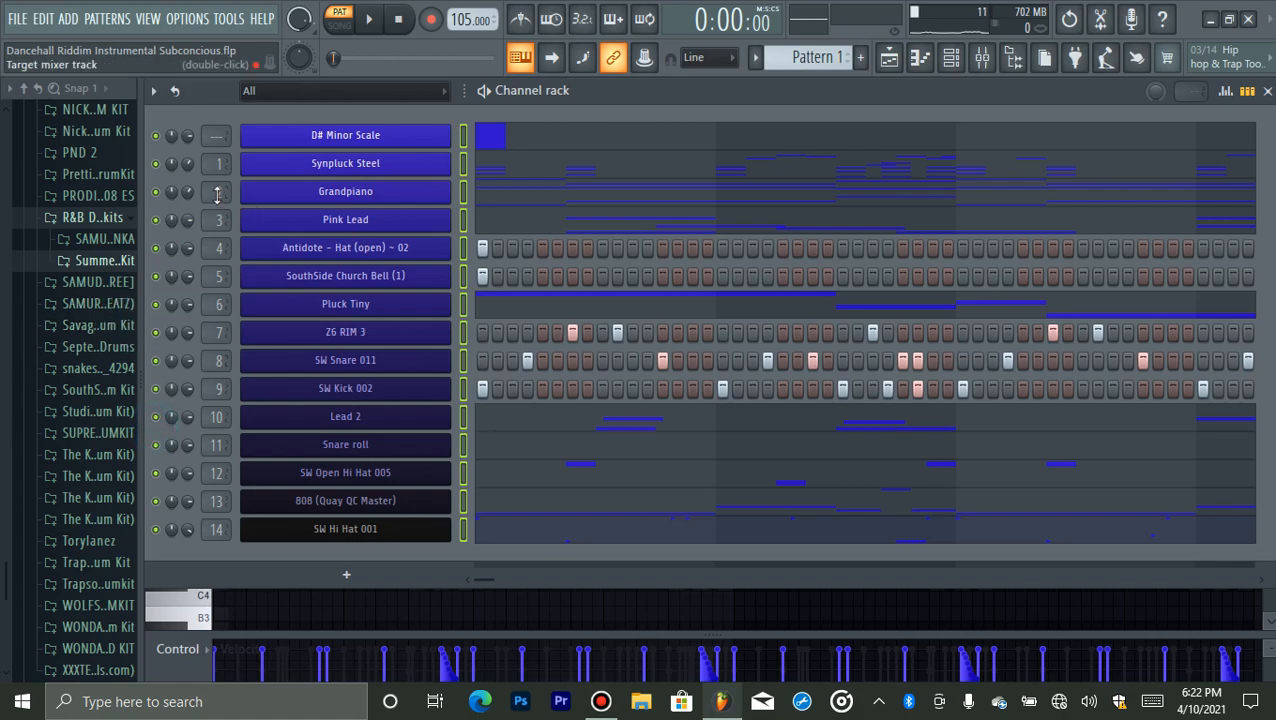
- Solo the Synpluck Steel channel and lower its volume to 58%
right_click(157, 163)
left_click(175, 177)
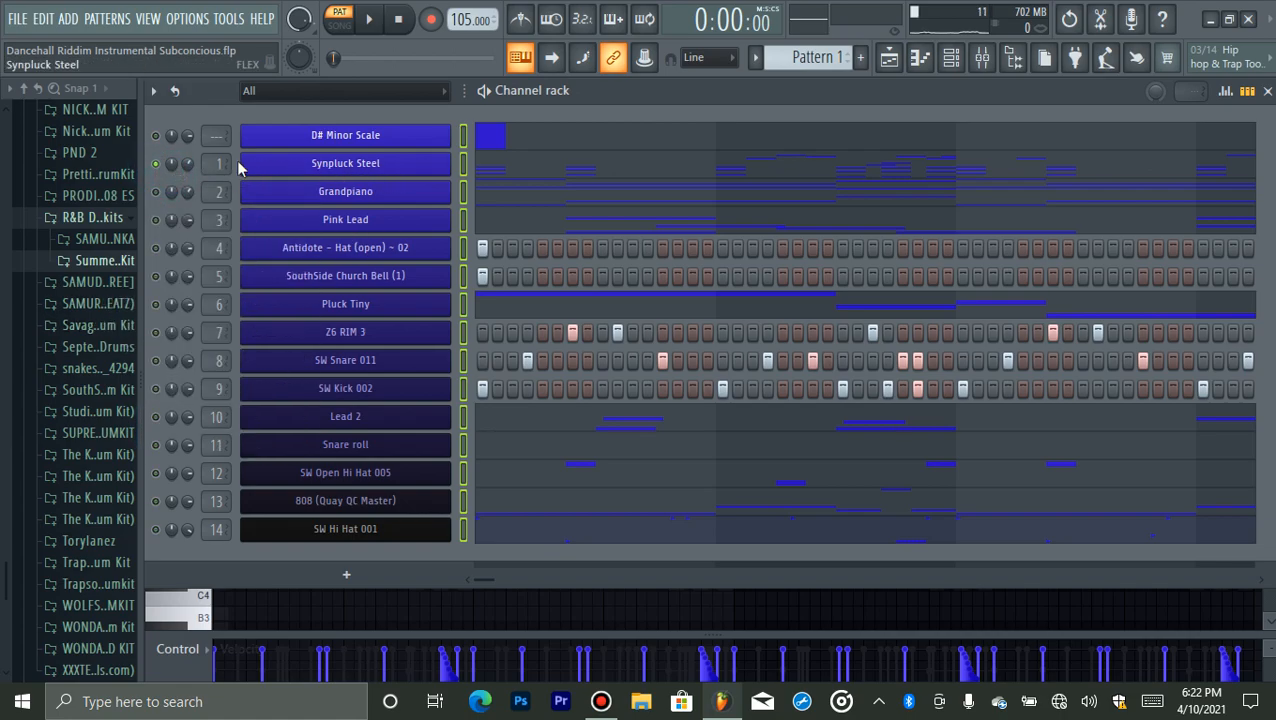
mouse_move(549, 8)
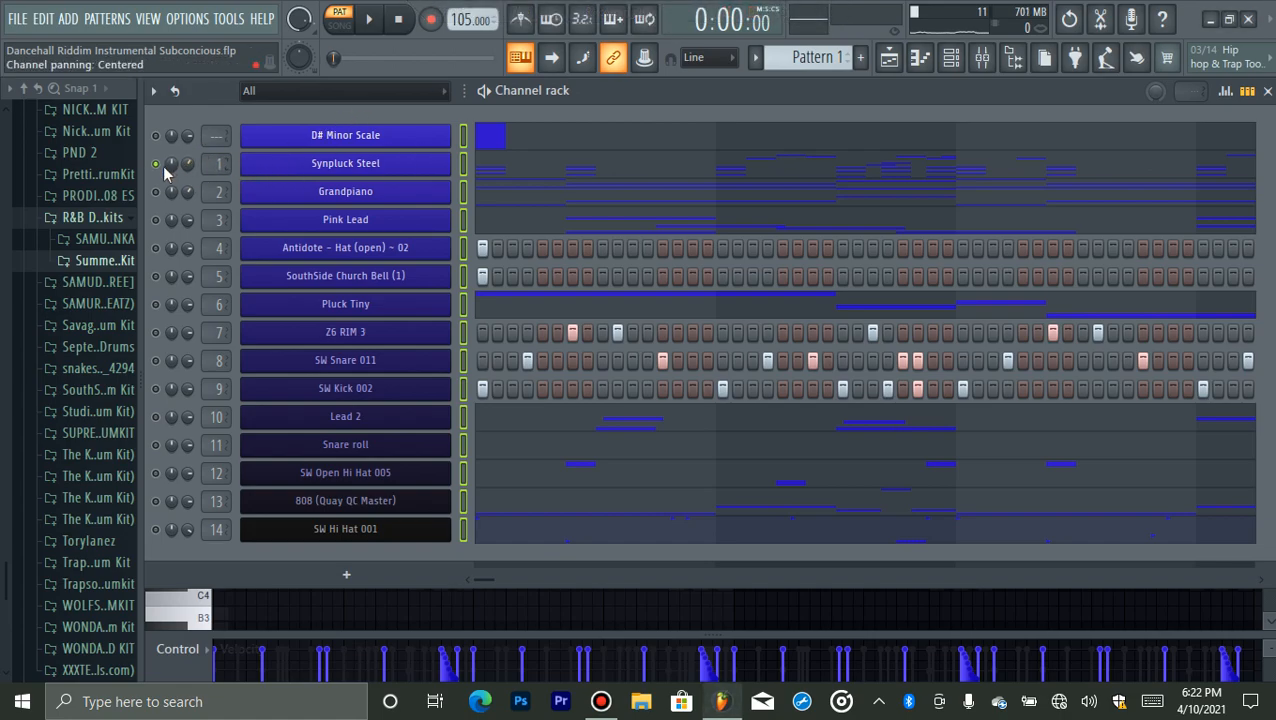
left_click_drag(187, 163, 187, 180)
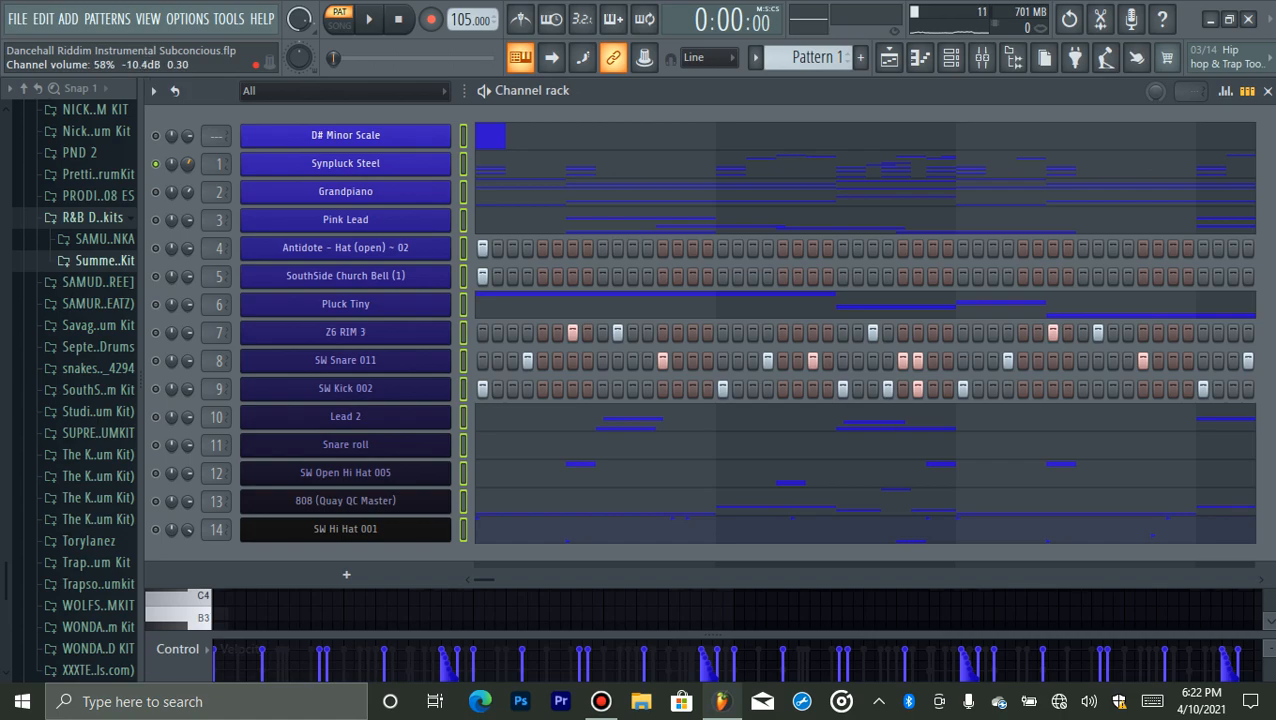
- Select every channel from Synpluck Steel down to SW Hi Hat 001, leaving D# Minor Scale out of the selection
left_click(463, 165)
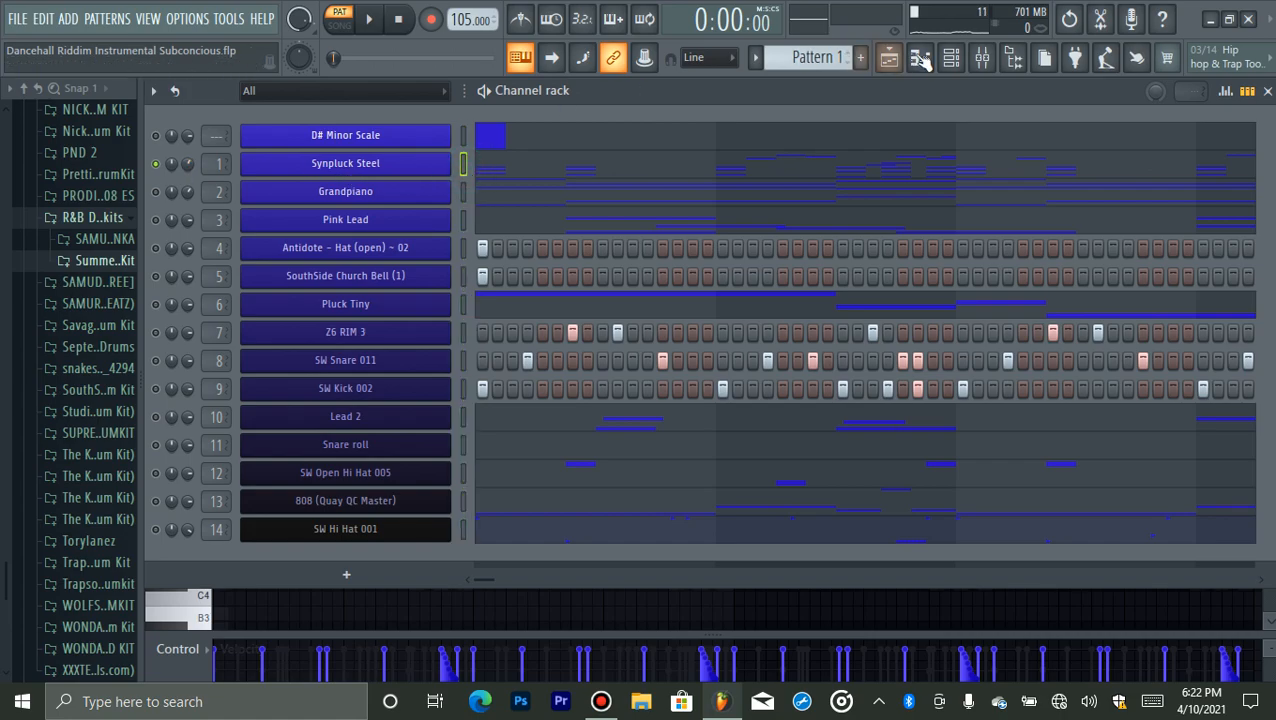
left_click(951, 57)
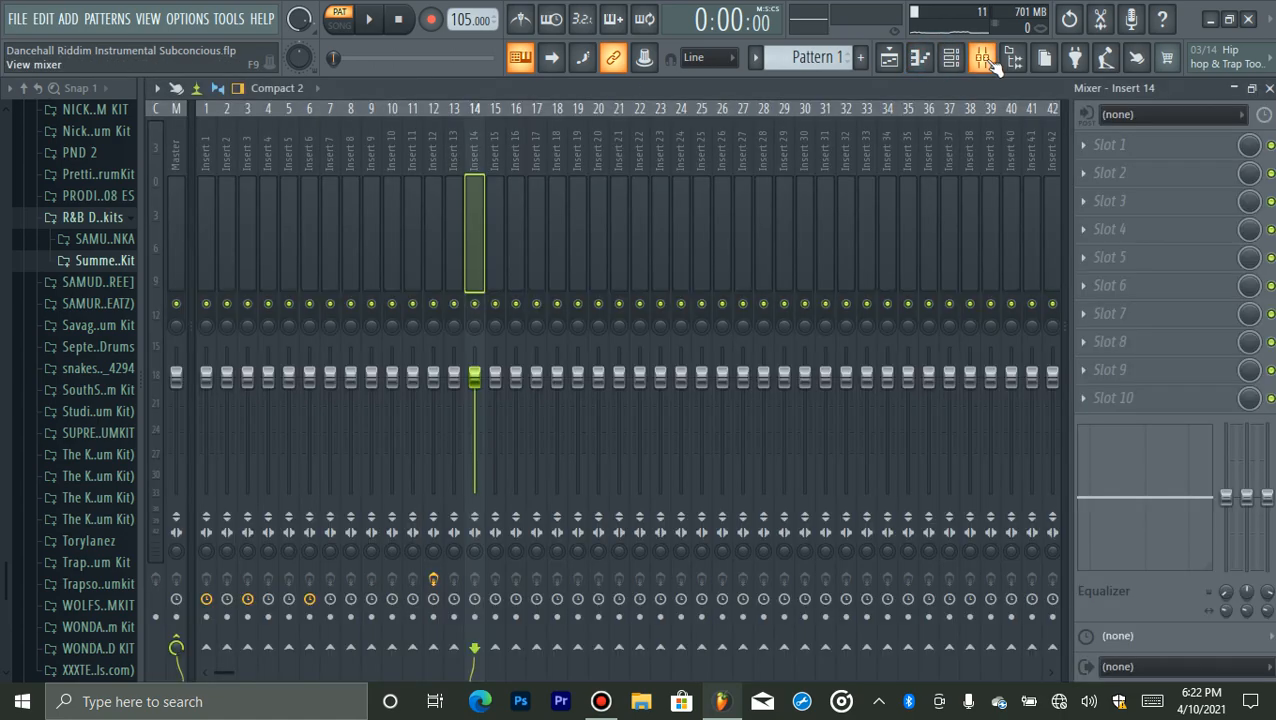
left_click(214, 245)
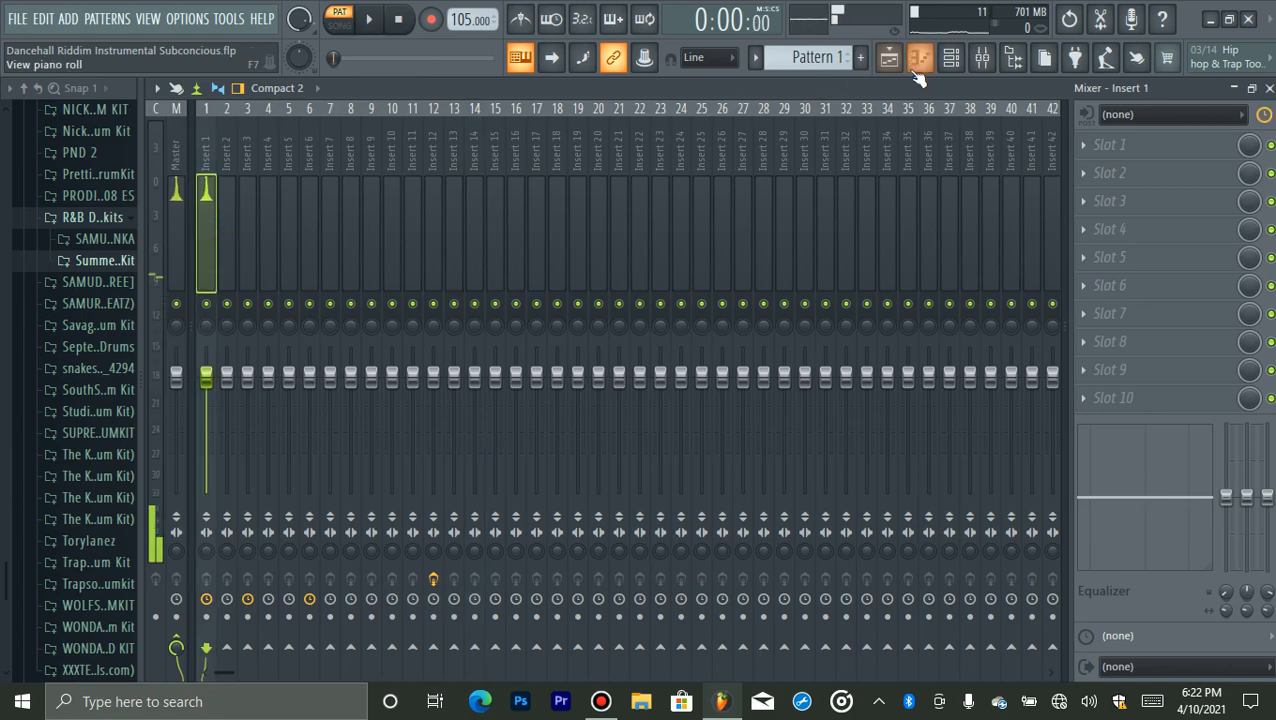
left_click(951, 57)
left_click(463, 138)
left_click_drag(463, 165, 467, 530)
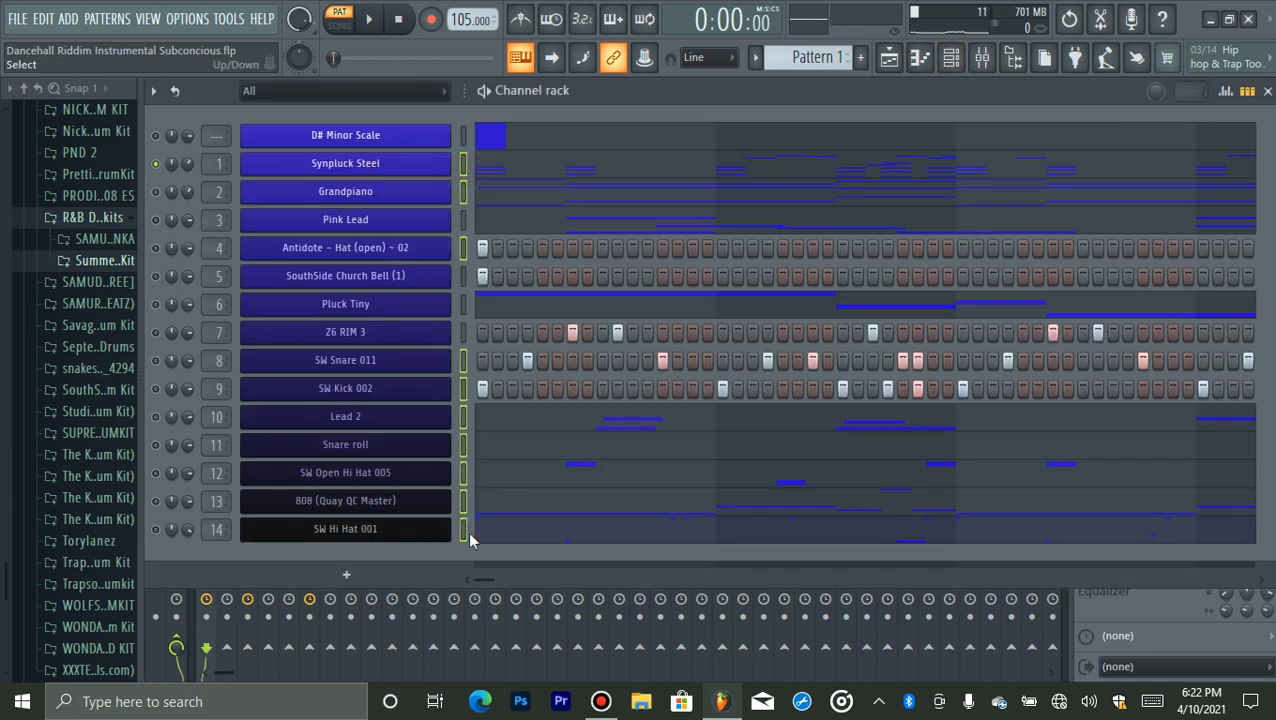
left_click(466, 134)
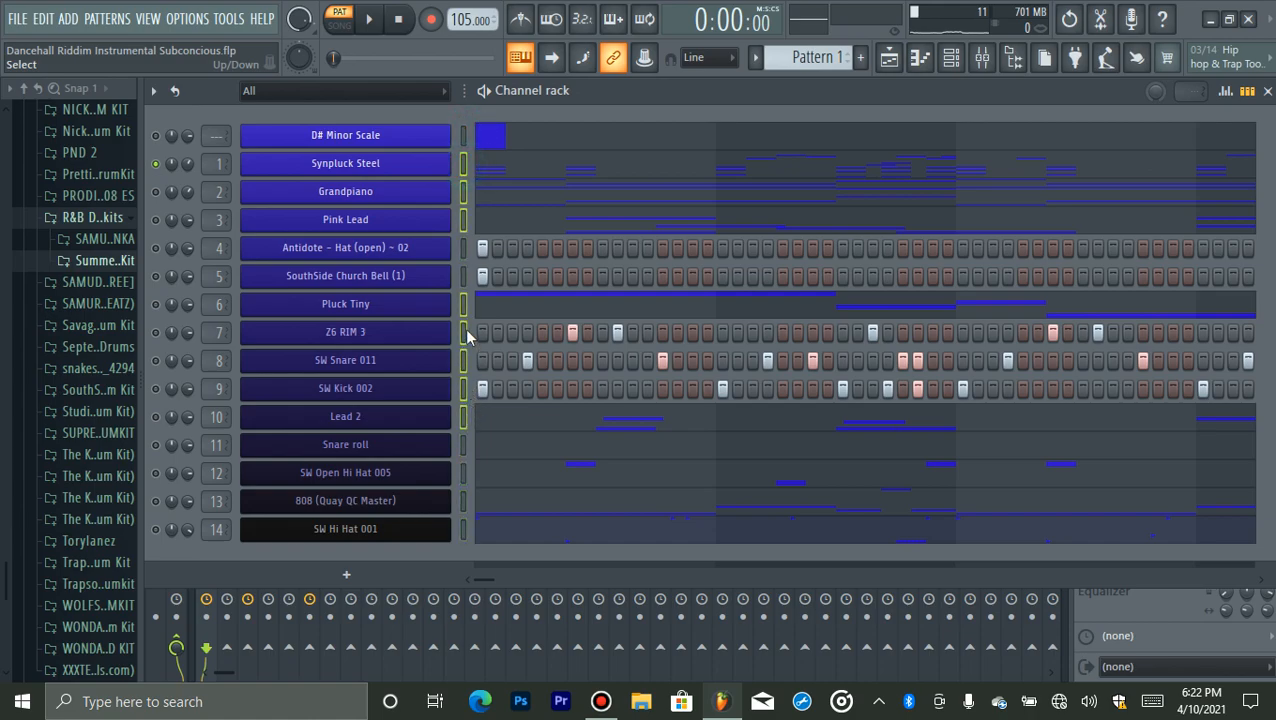
left_click(465, 166)
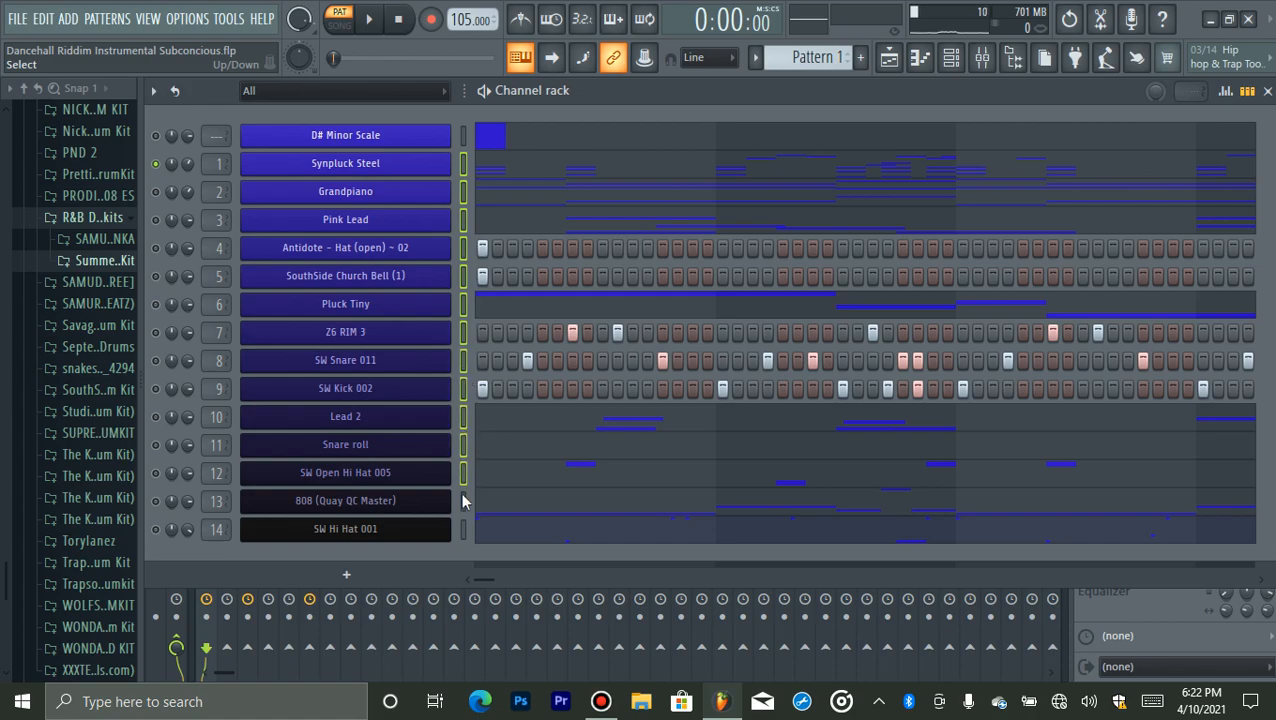
- Route the selected channels to consecutive mixer tracks starting from Insert 1
left_click(981, 59)
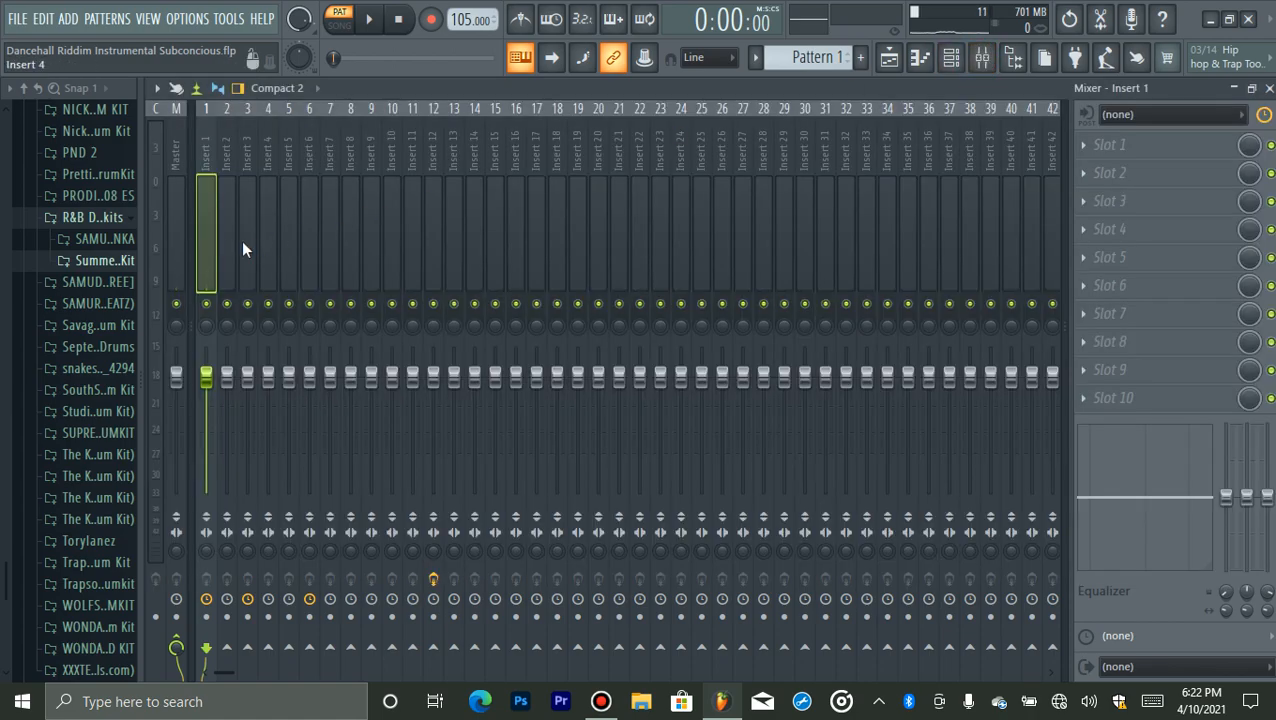
right_click(200, 240)
mouse_move(270, 297)
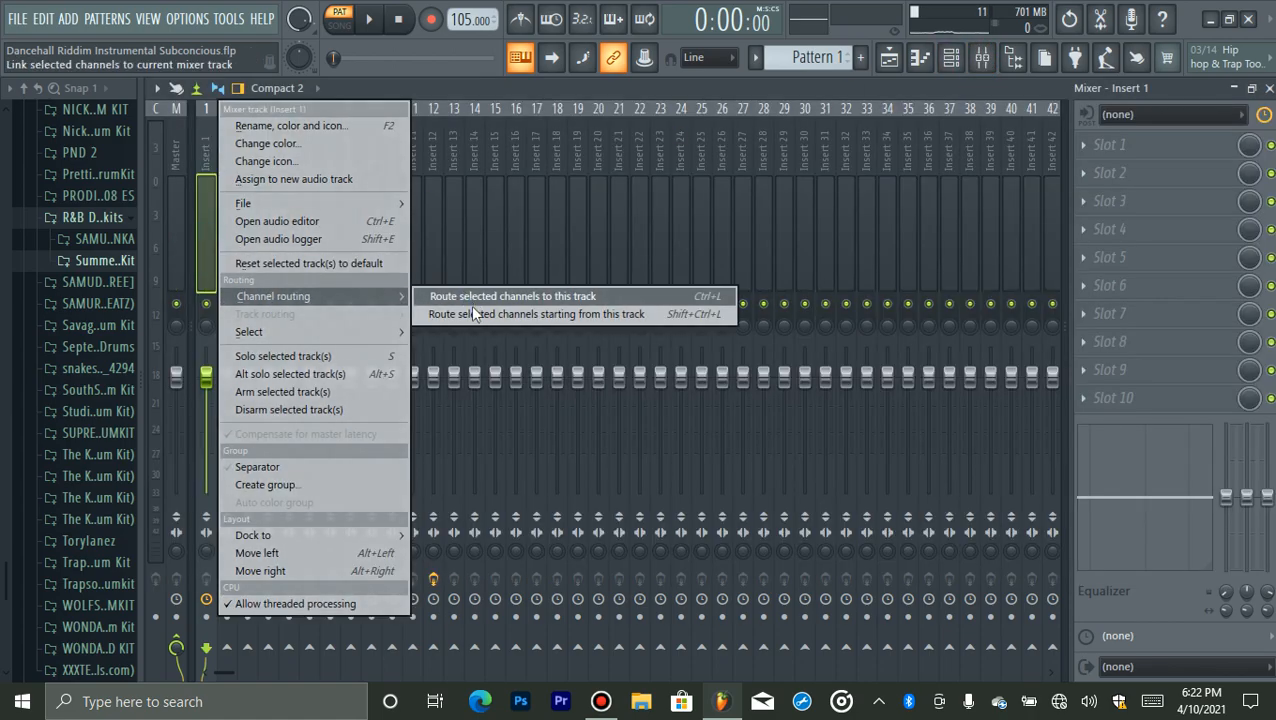
left_click(471, 310)
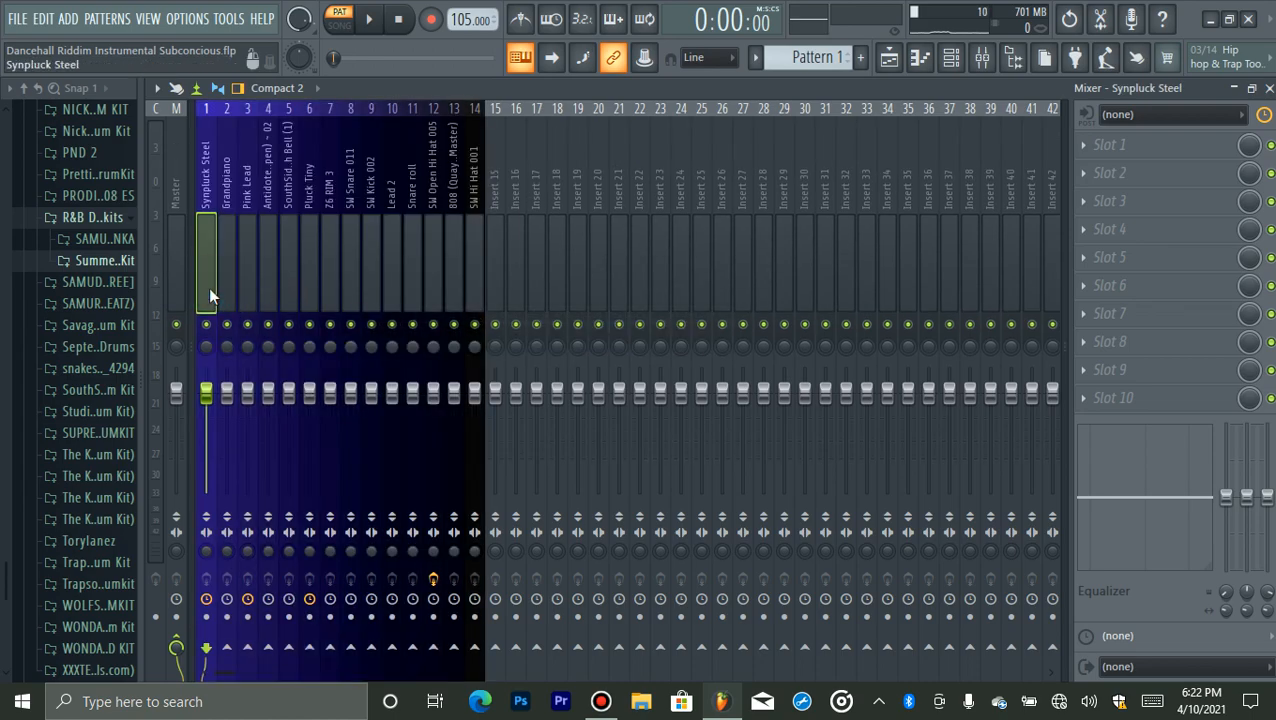
- Lower the Synpluck Steel mixer track's volume to 73% while the pattern plays
left_click_drag(206, 390, 206, 403)
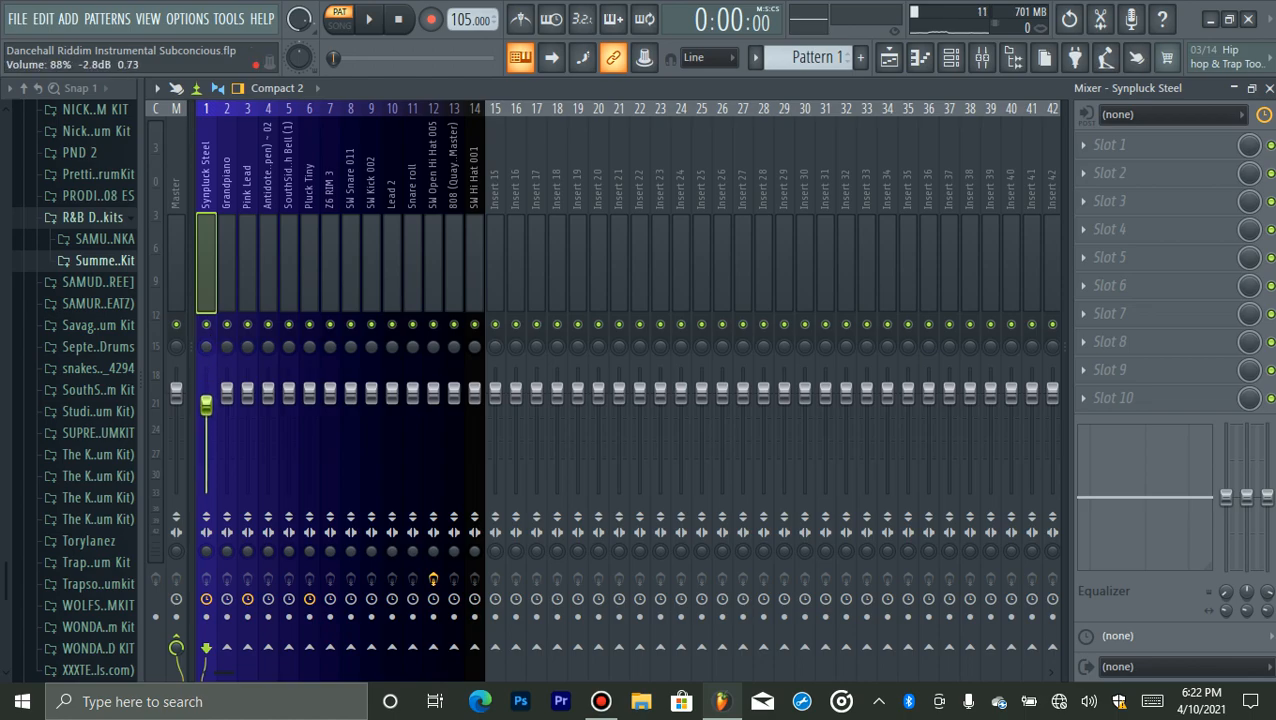
key("space")
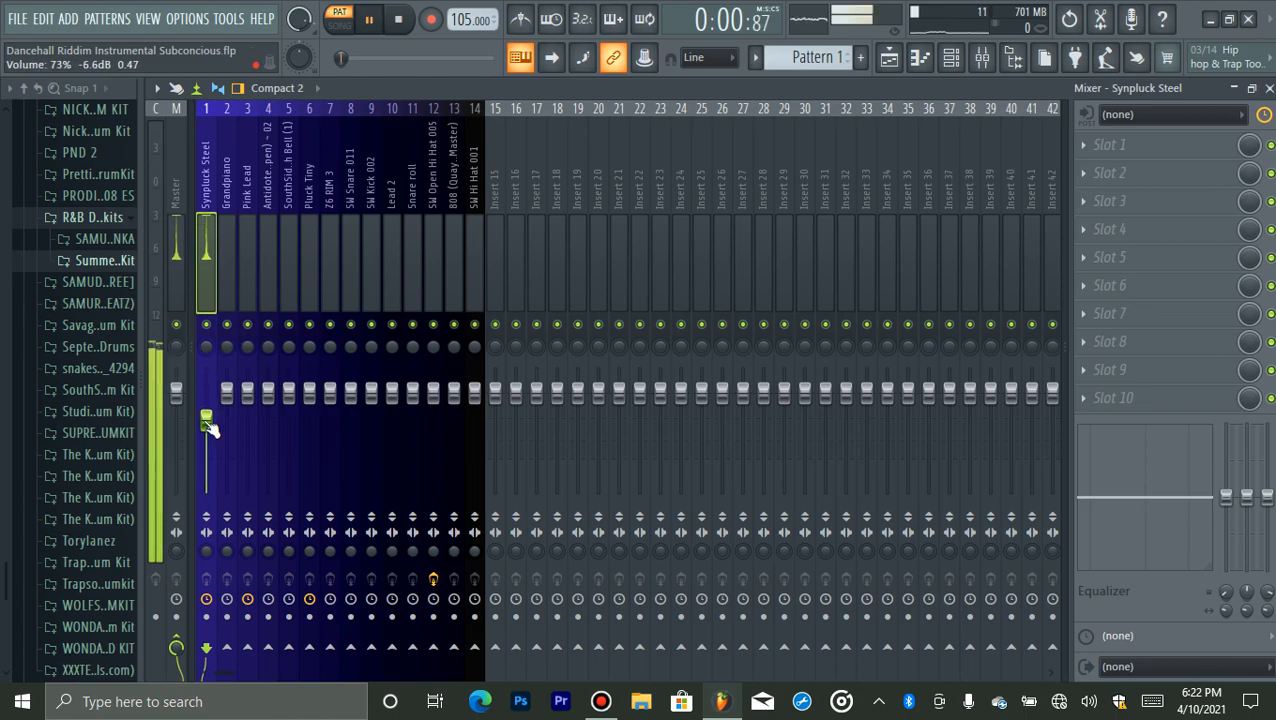
left_click(951, 57)
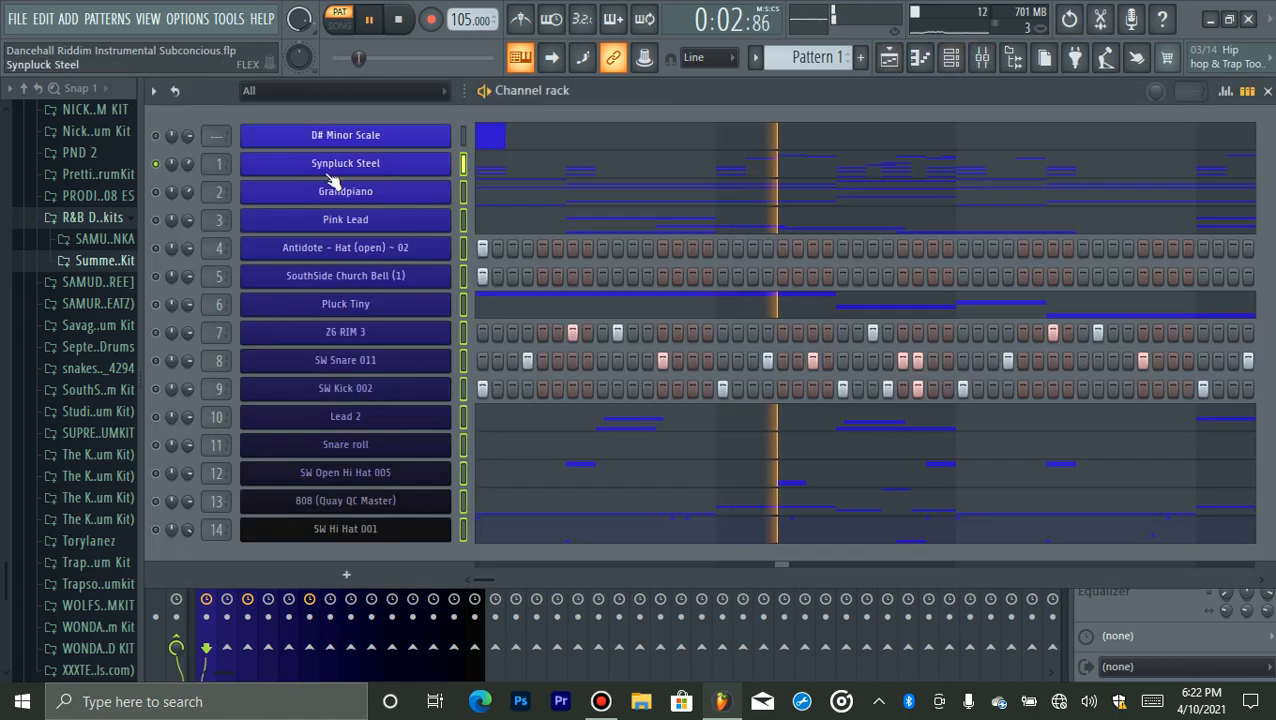
- Add Fruity parametric EQ 2 to slot 1 of the Synpluck Steel mixer track and enlarge its window
left_click(982, 57)
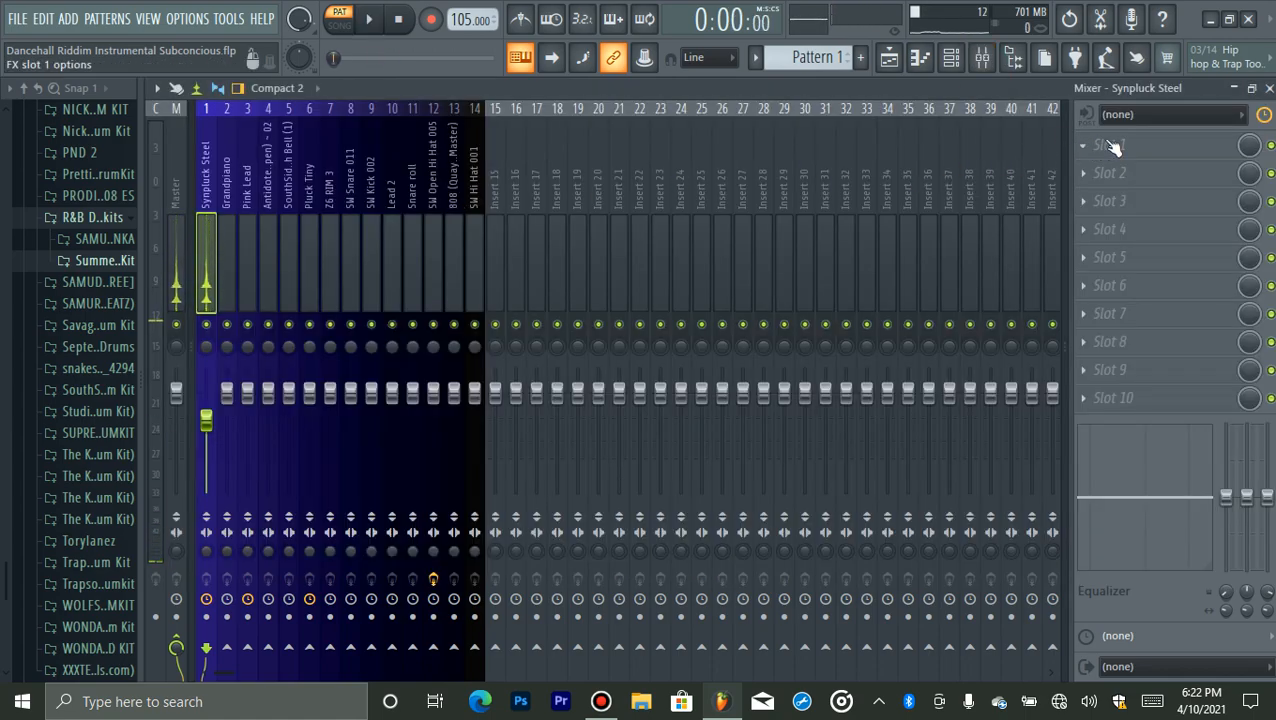
left_click(1113, 146)
left_click(845, 190)
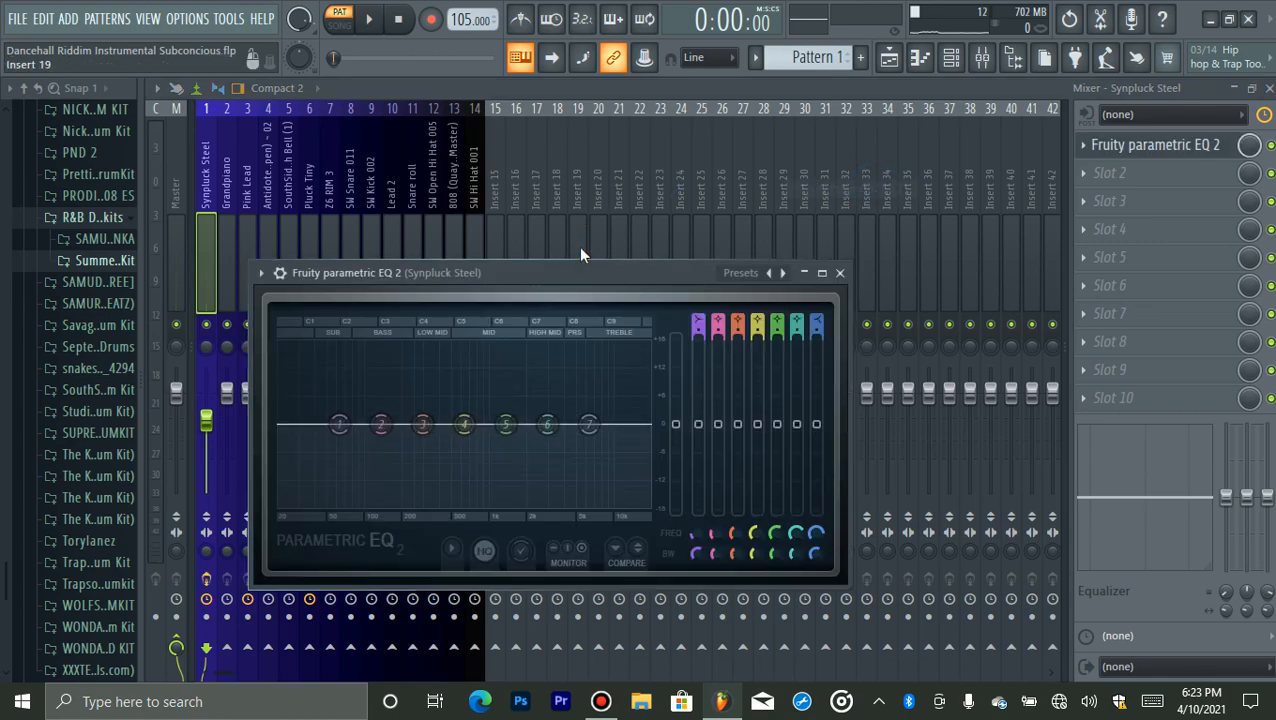
left_click_drag(581, 273, 685, 181)
left_click_drag(932, 462, 1220, 650)
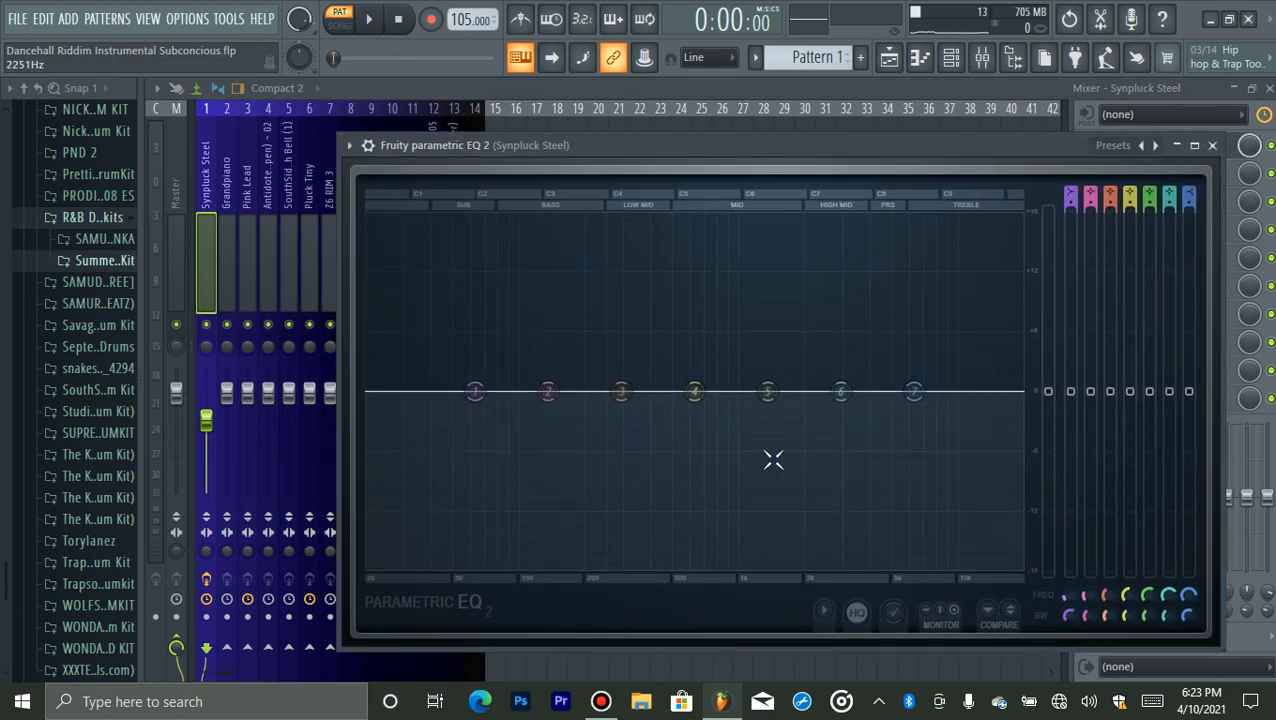
- Roll off the Synpluck Steel's lows with a steeper EQ band 1 at minimum gain between 100 and 200 Hz, checking it in playback
left_click_drag(475, 391, 513, 547)
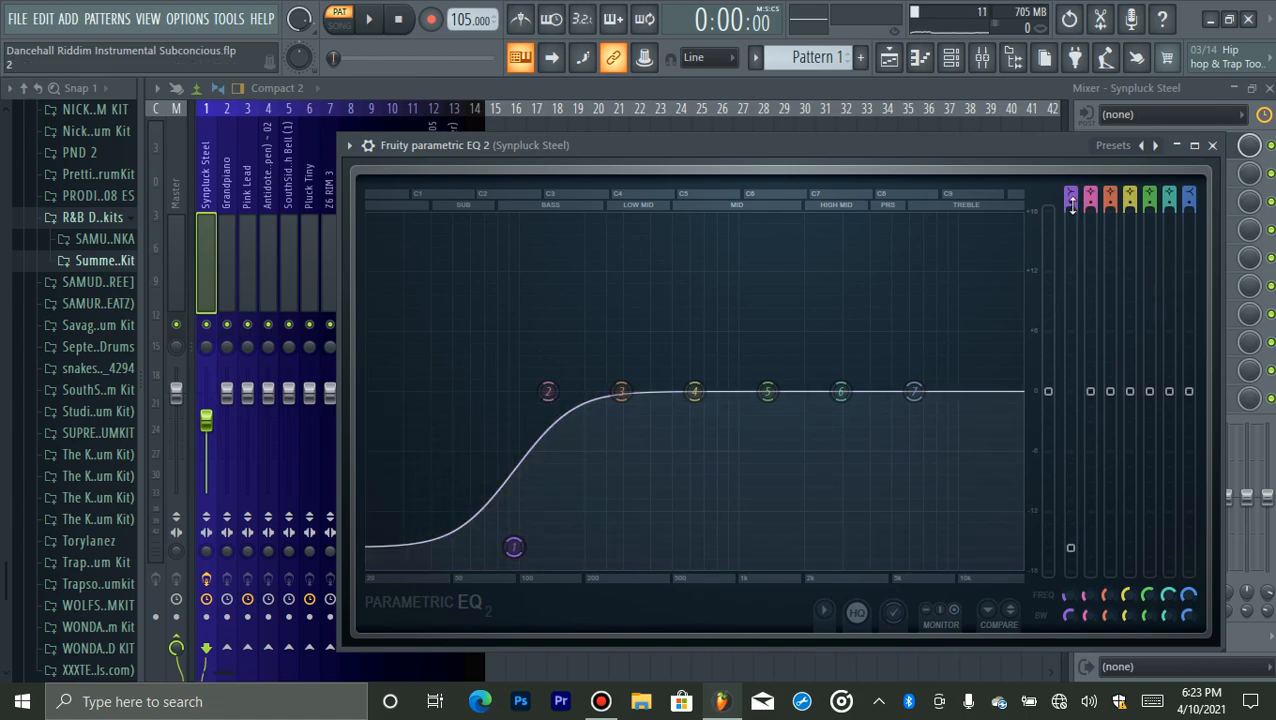
left_click_drag(1072, 205, 1072, 185)
key("space")
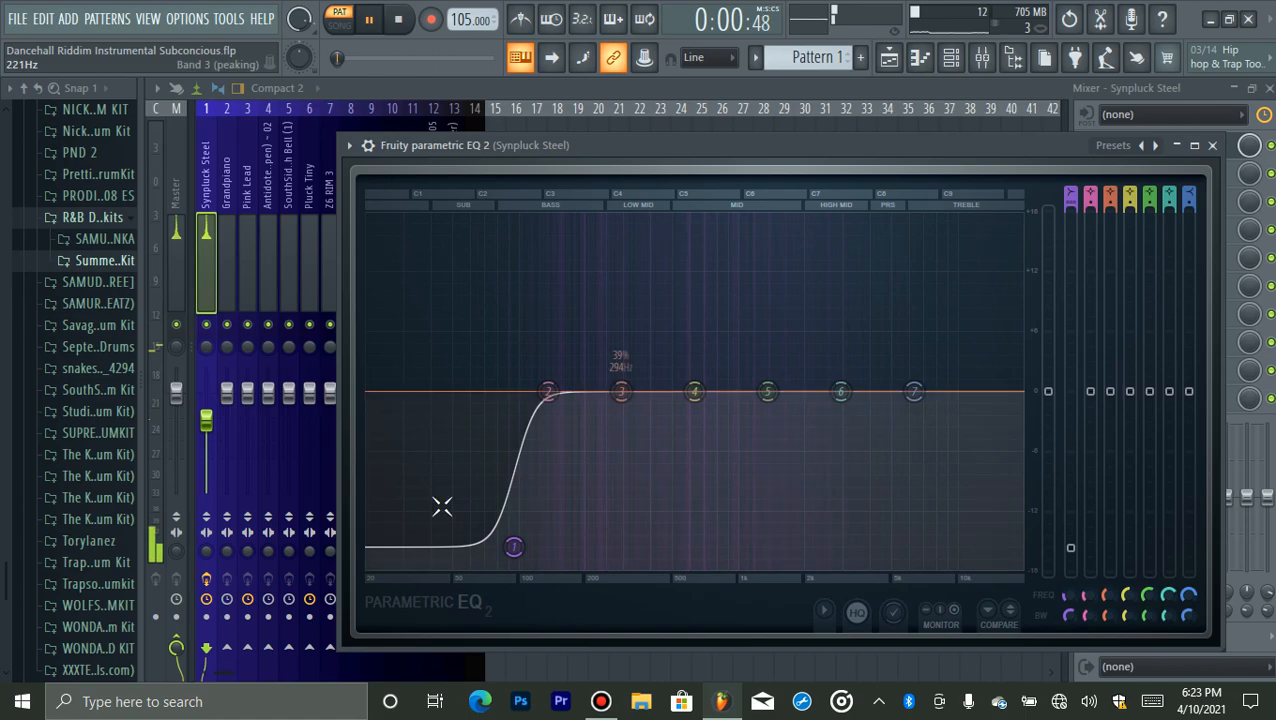
left_click_drag(514, 546, 561, 572)
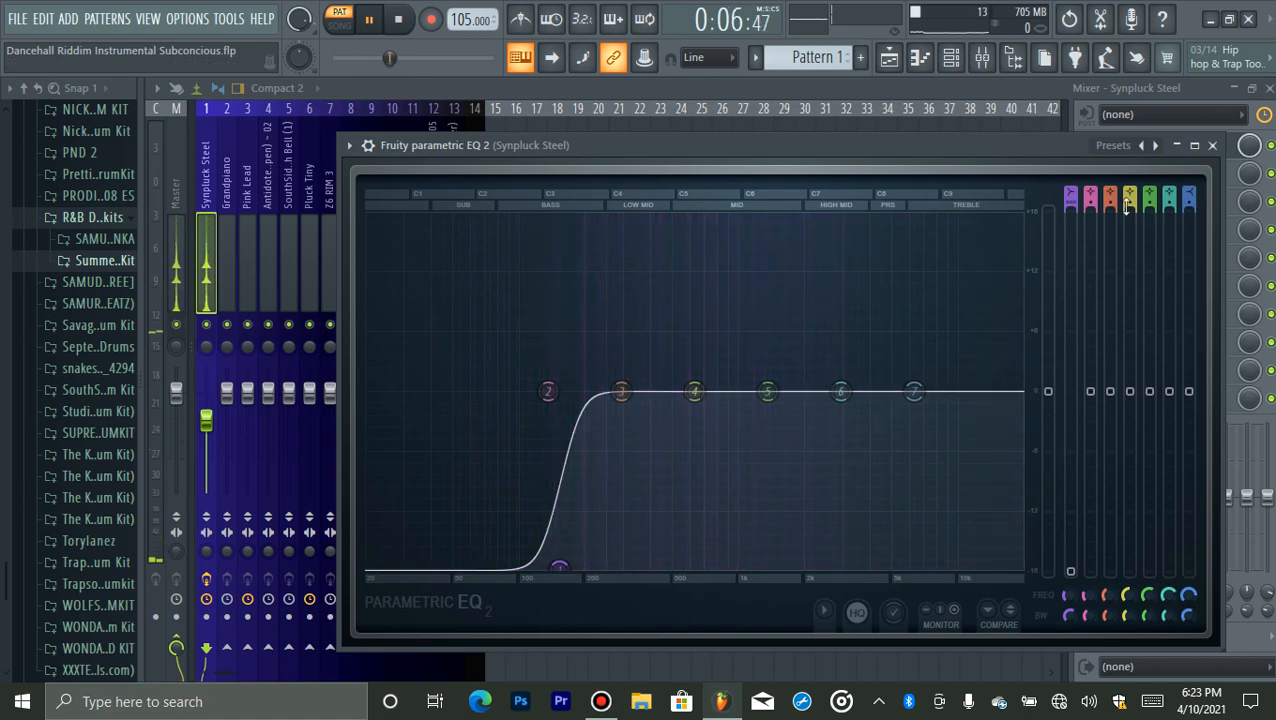
left_click(1212, 146)
key("space")
- Check the Synpluck Steel's built-in FLEX effects and add Fruity Reeverb 2 to slot 2 of its mixer track
left_click(950, 57)
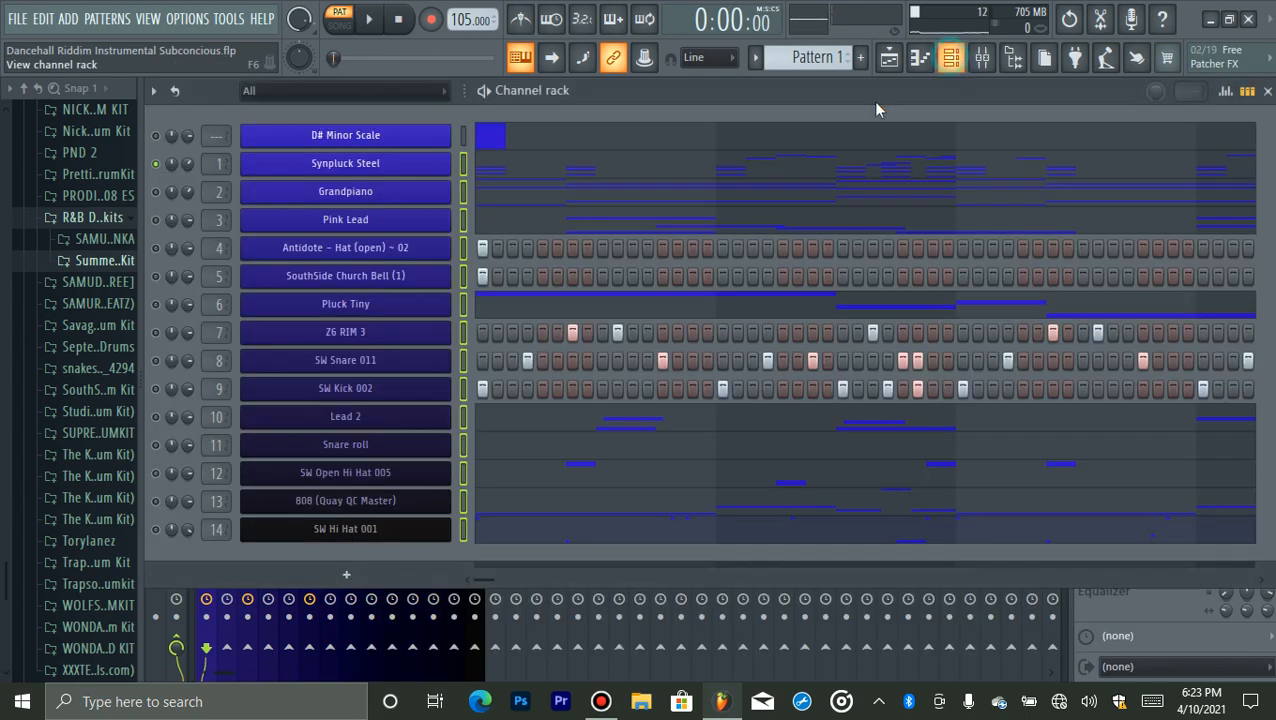
left_click(375, 168)
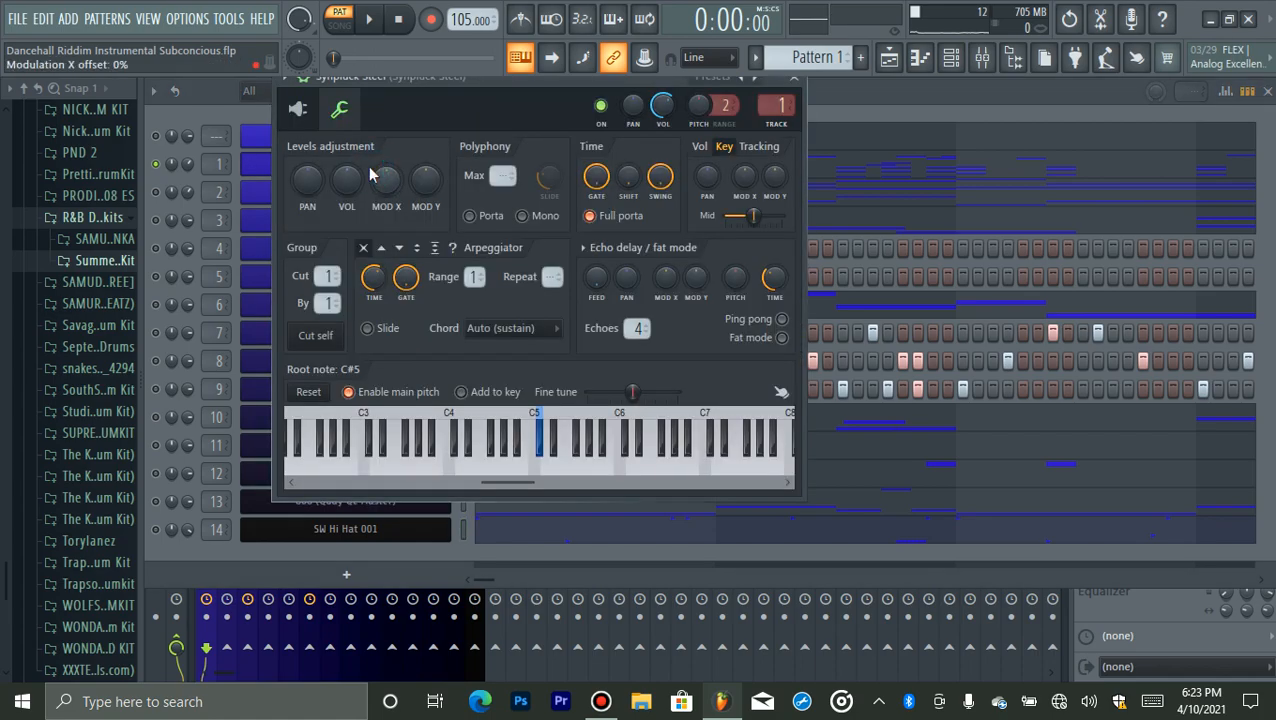
left_click(305, 80)
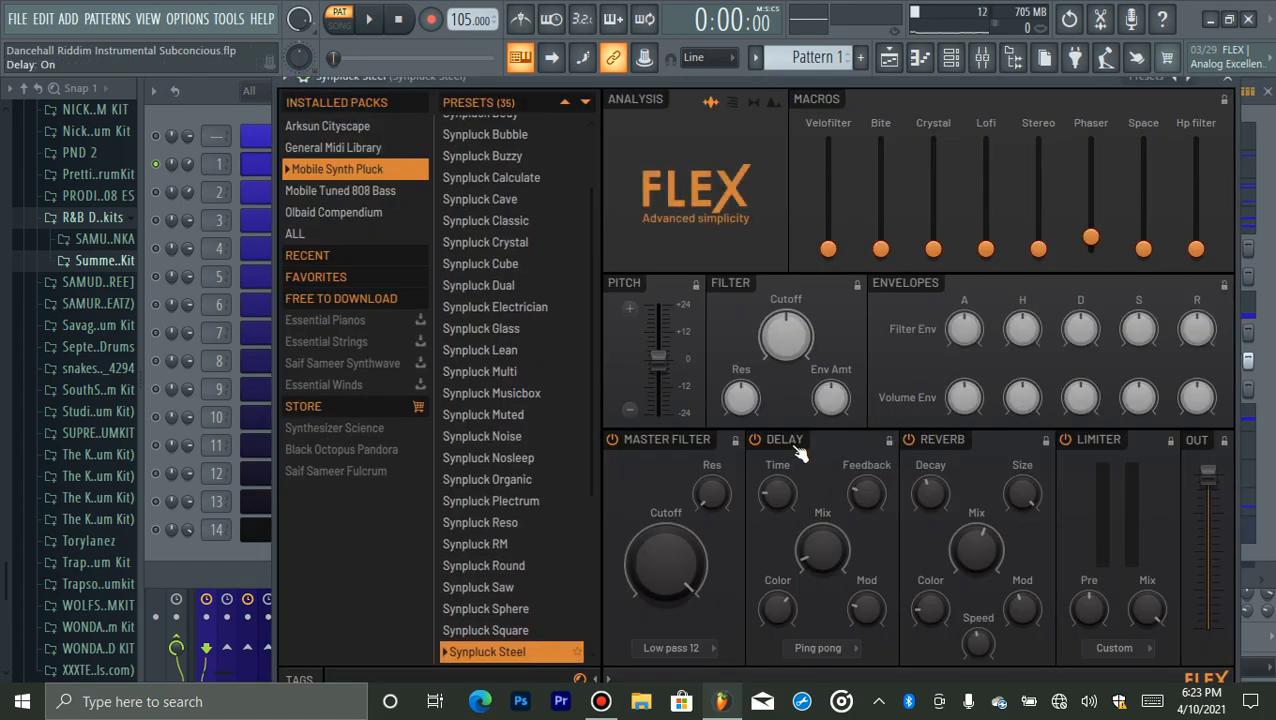
left_click(1231, 85)
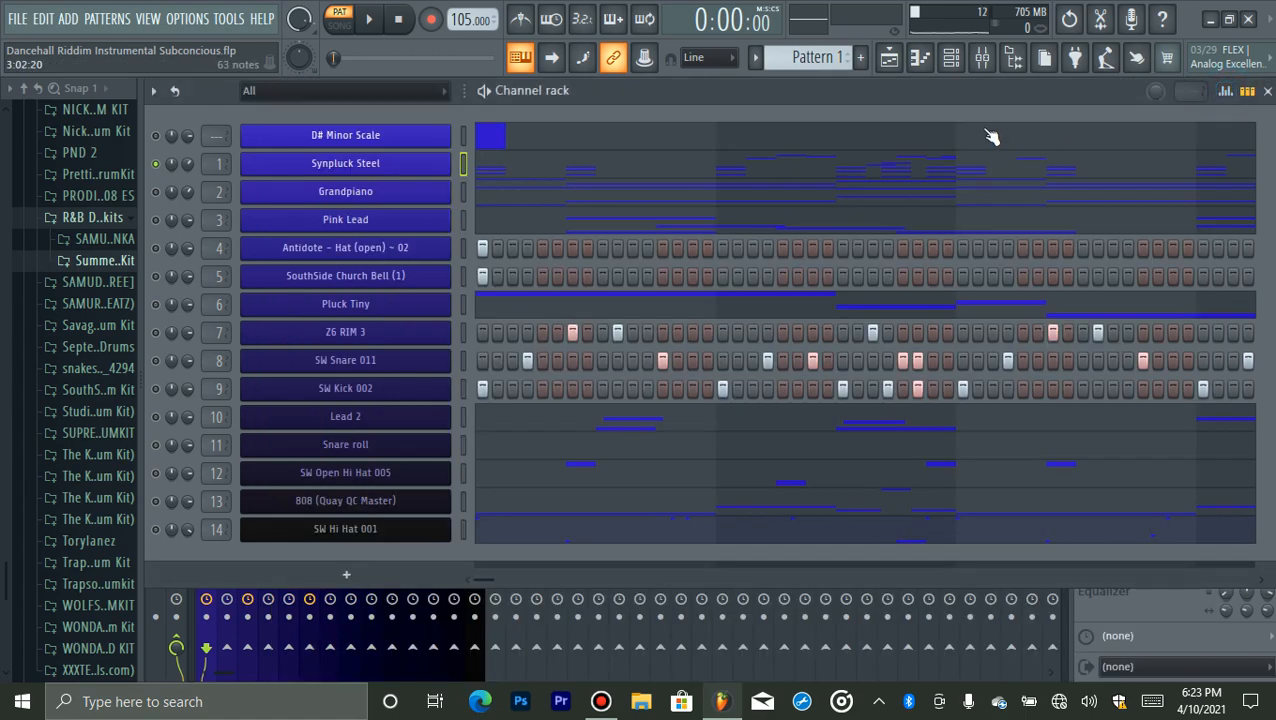
left_click(982, 57)
left_click(1110, 173)
mouse_move(1093, 197)
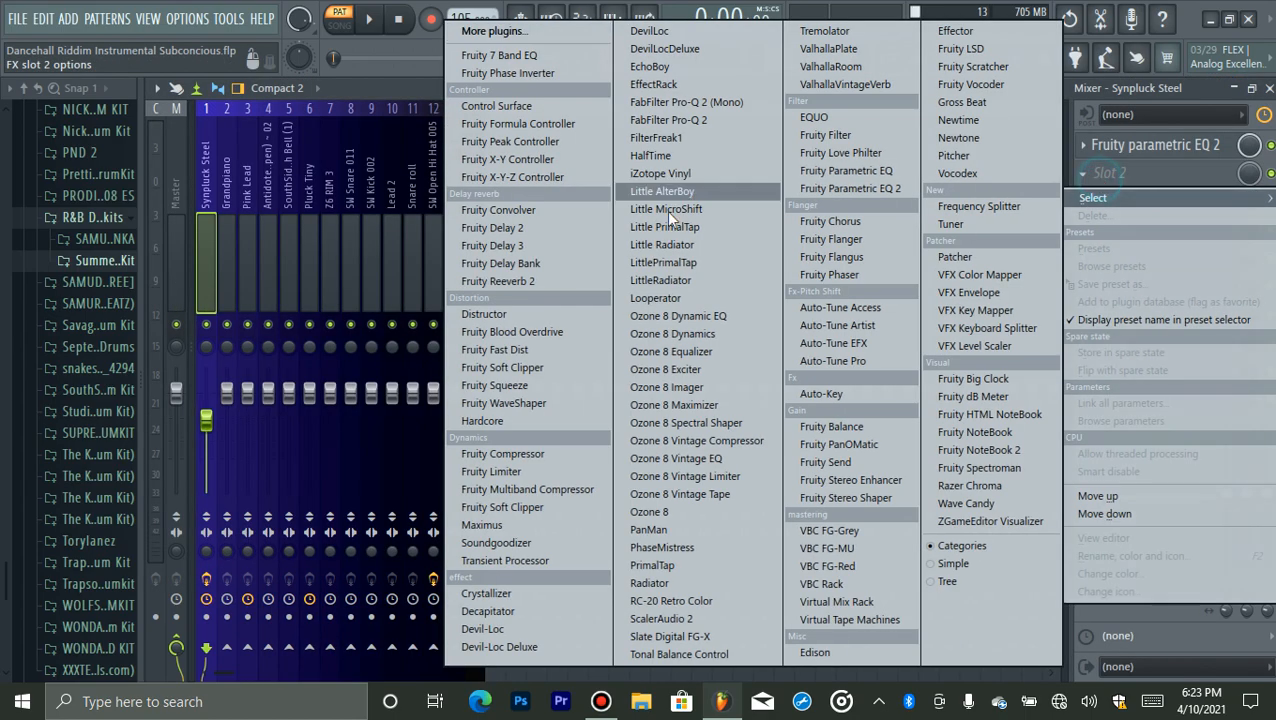
left_click(510, 281)
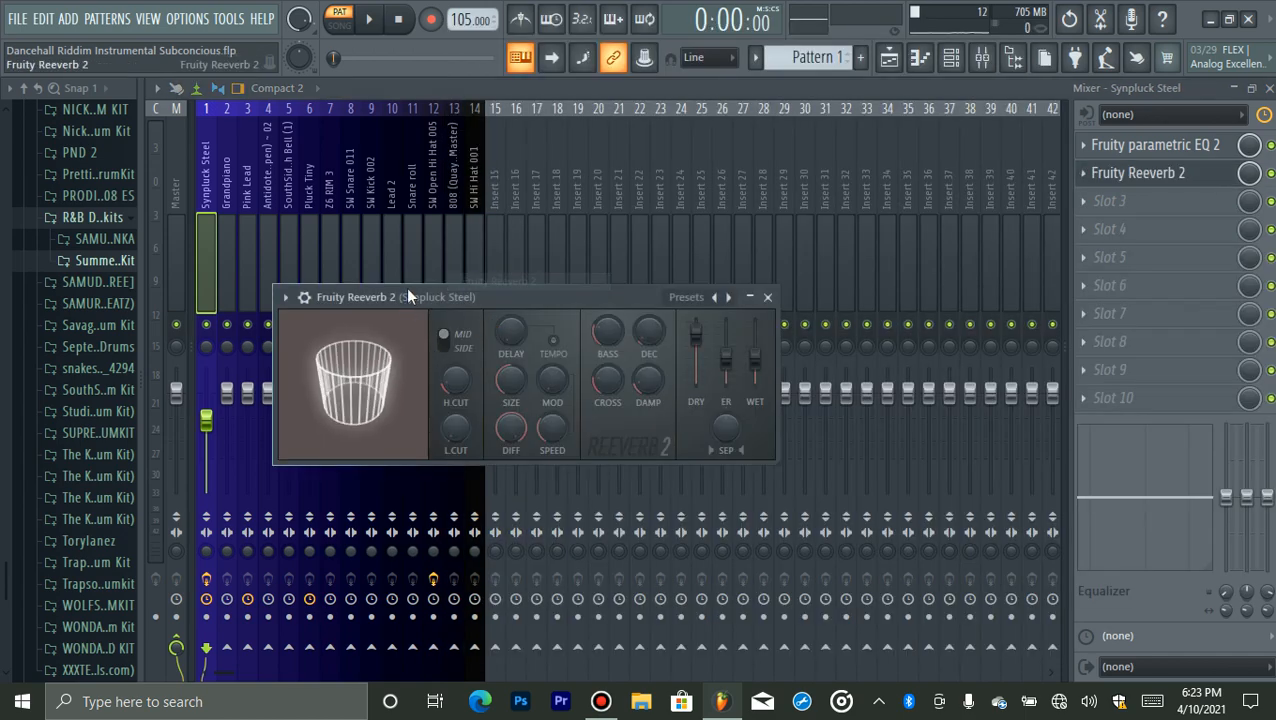
- Set the Synpluck Steel reverb's room size to 100 and its wet level to 29%, auditioning it in playback
right_click(459, 386)
left_click(512, 393)
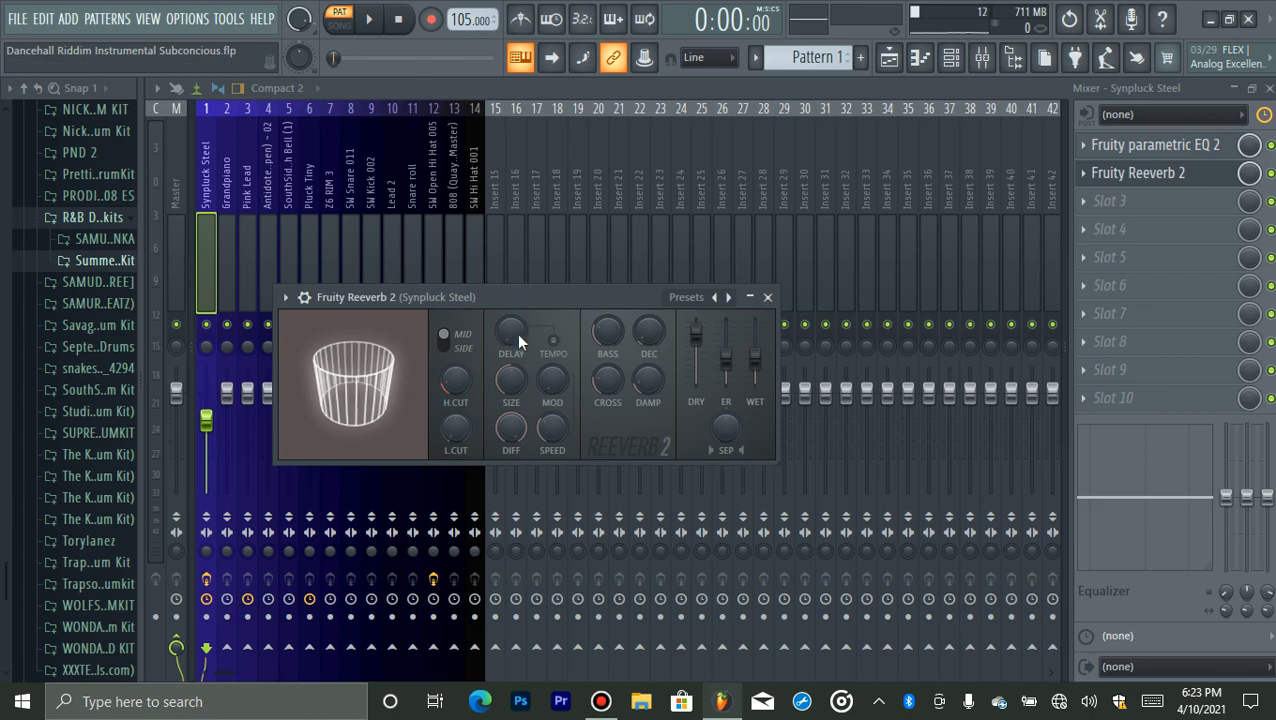
left_click_drag(510, 378, 510, 290)
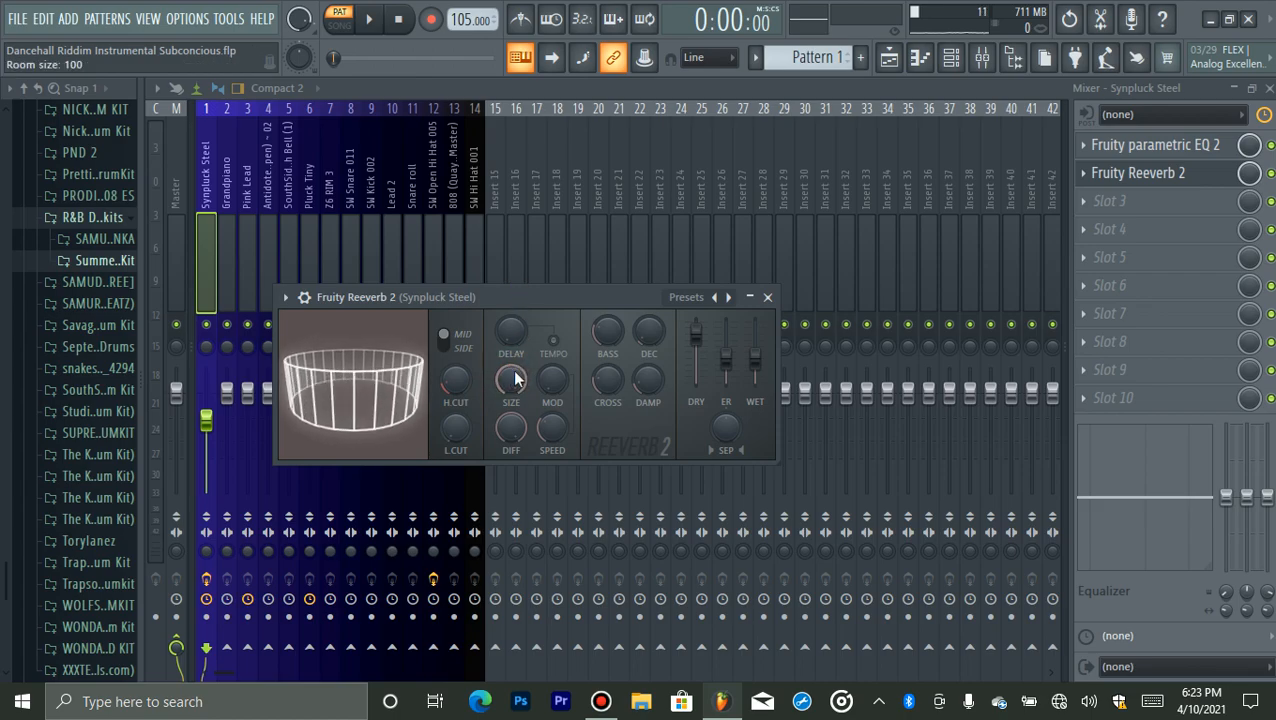
left_click_drag(755, 356, 757, 379)
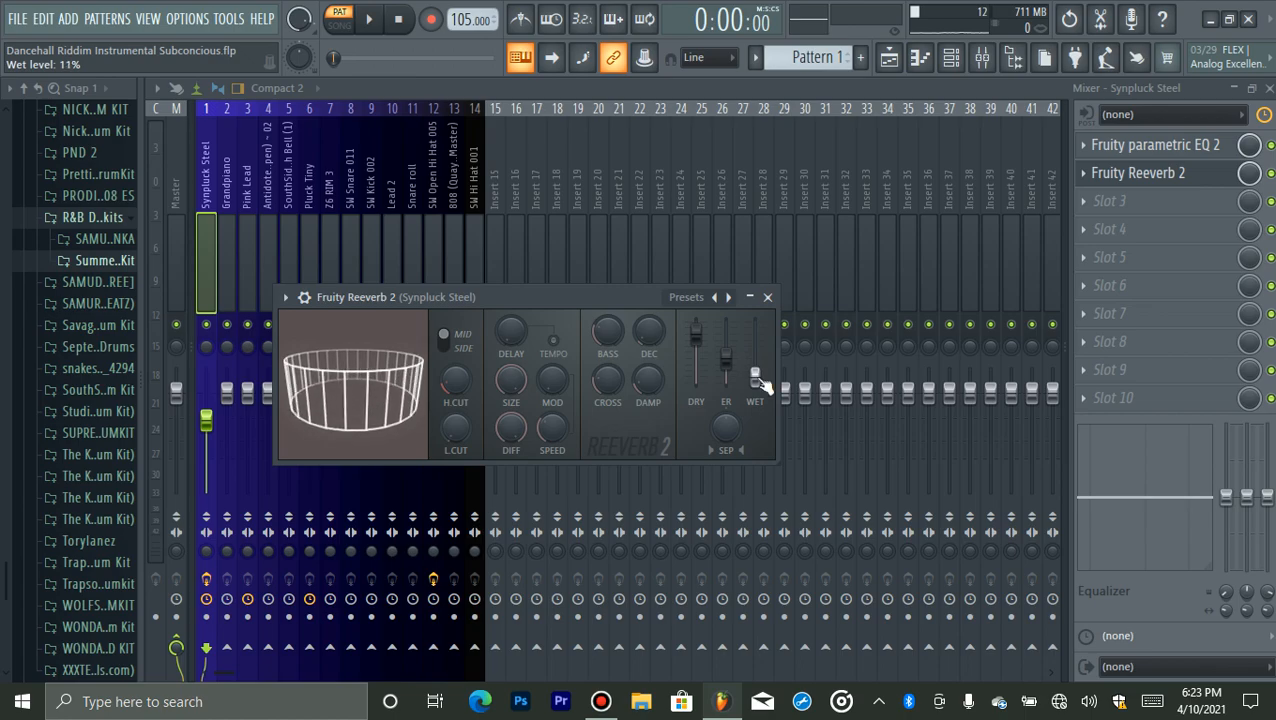
key("space")
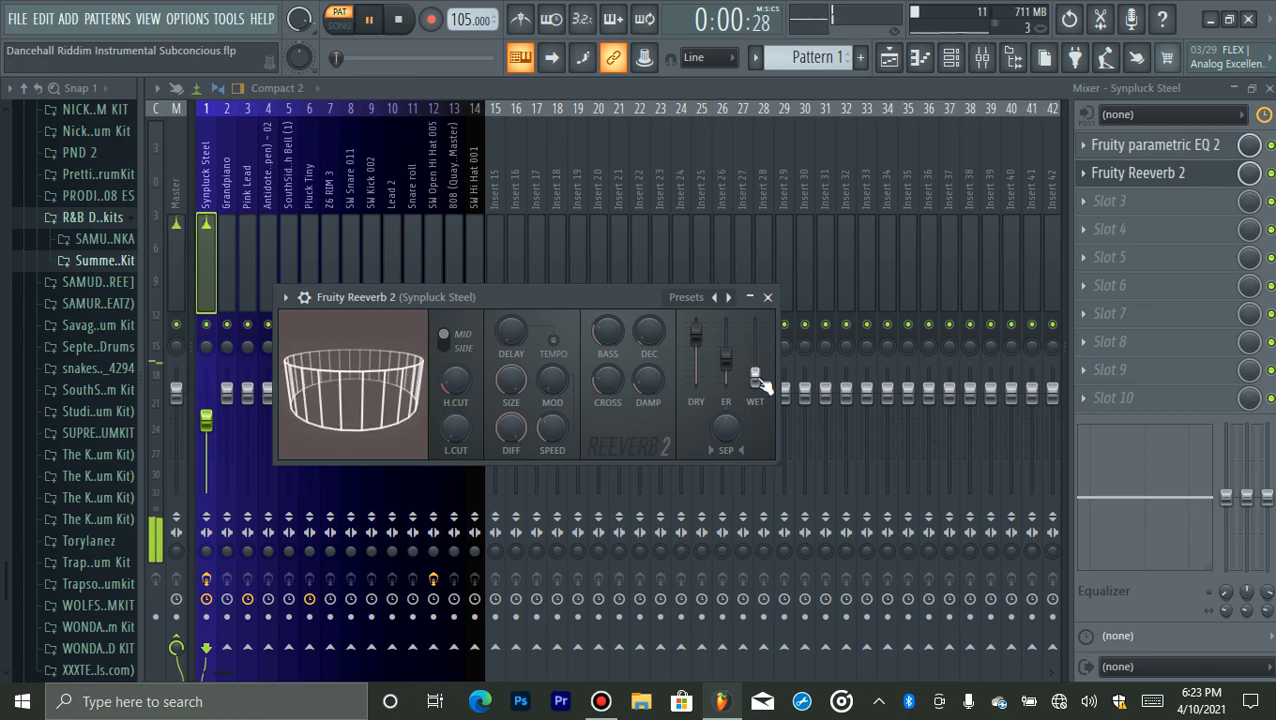
left_click_drag(758, 381, 758, 368)
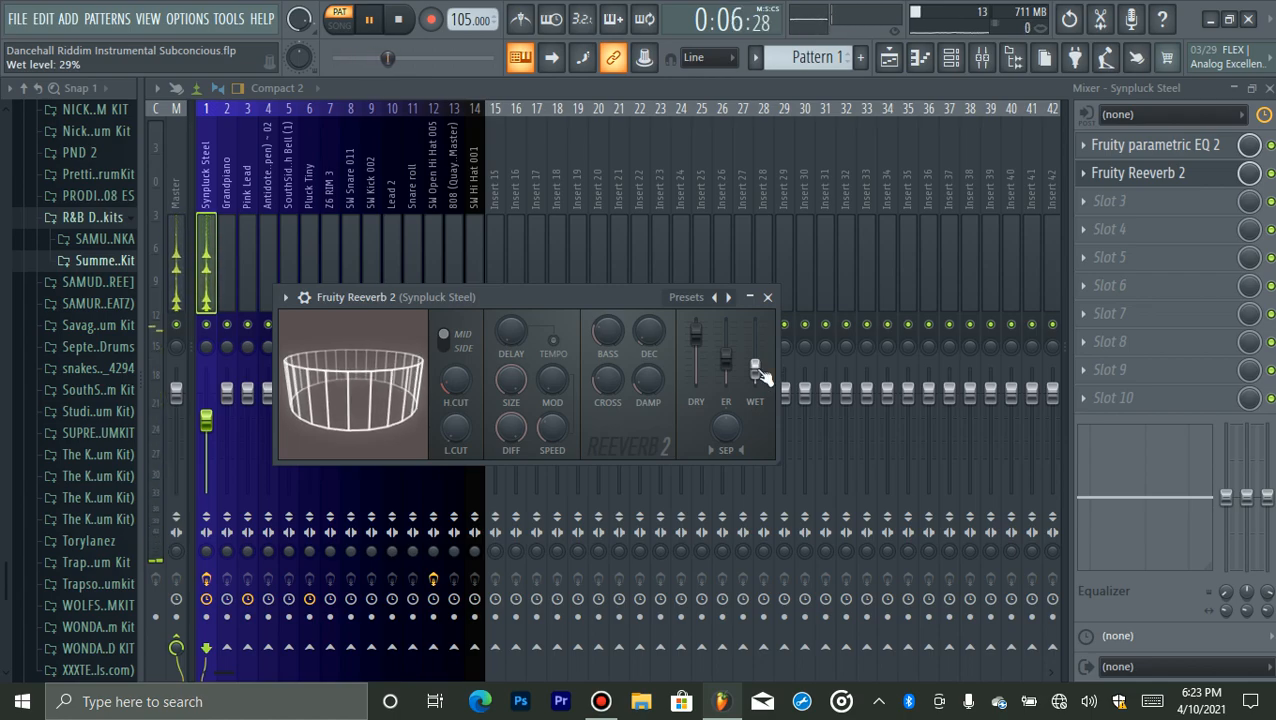
left_click(1117, 176)
key("space")
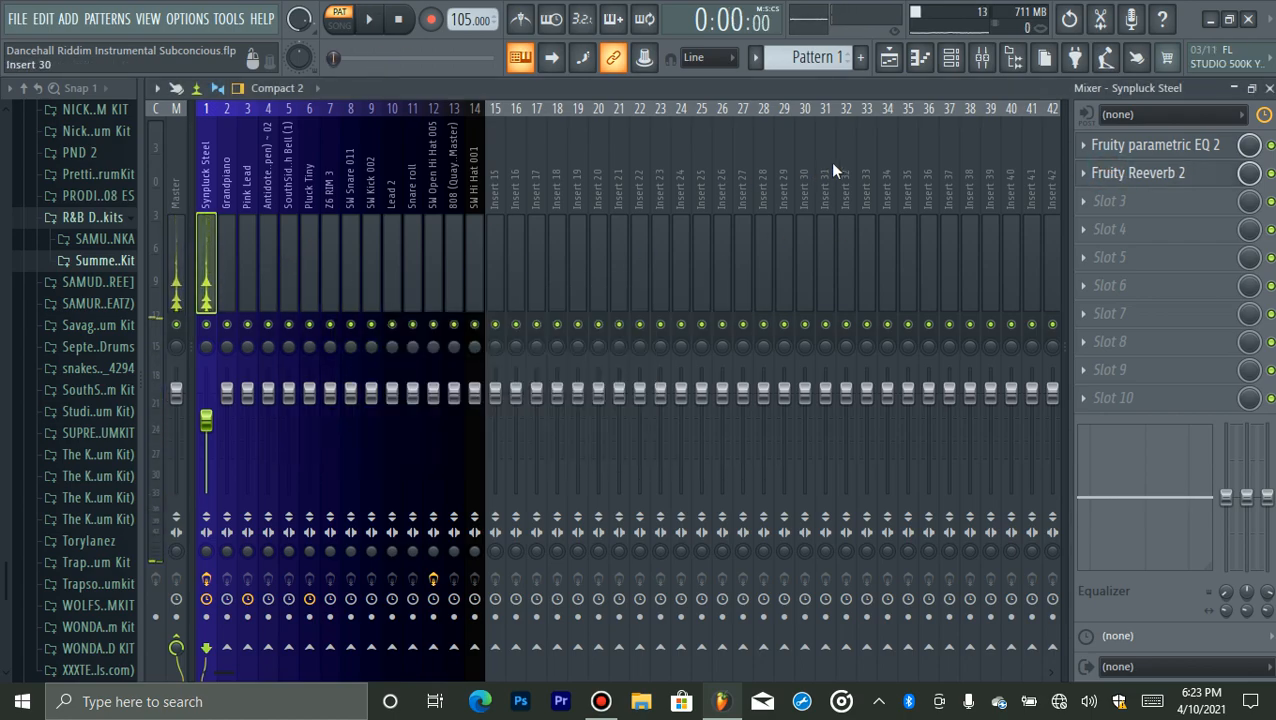
- Unmute the Grandpiano channel, play it together with Synpluck Steel and show its notes in the piano roll
left_click(951, 59)
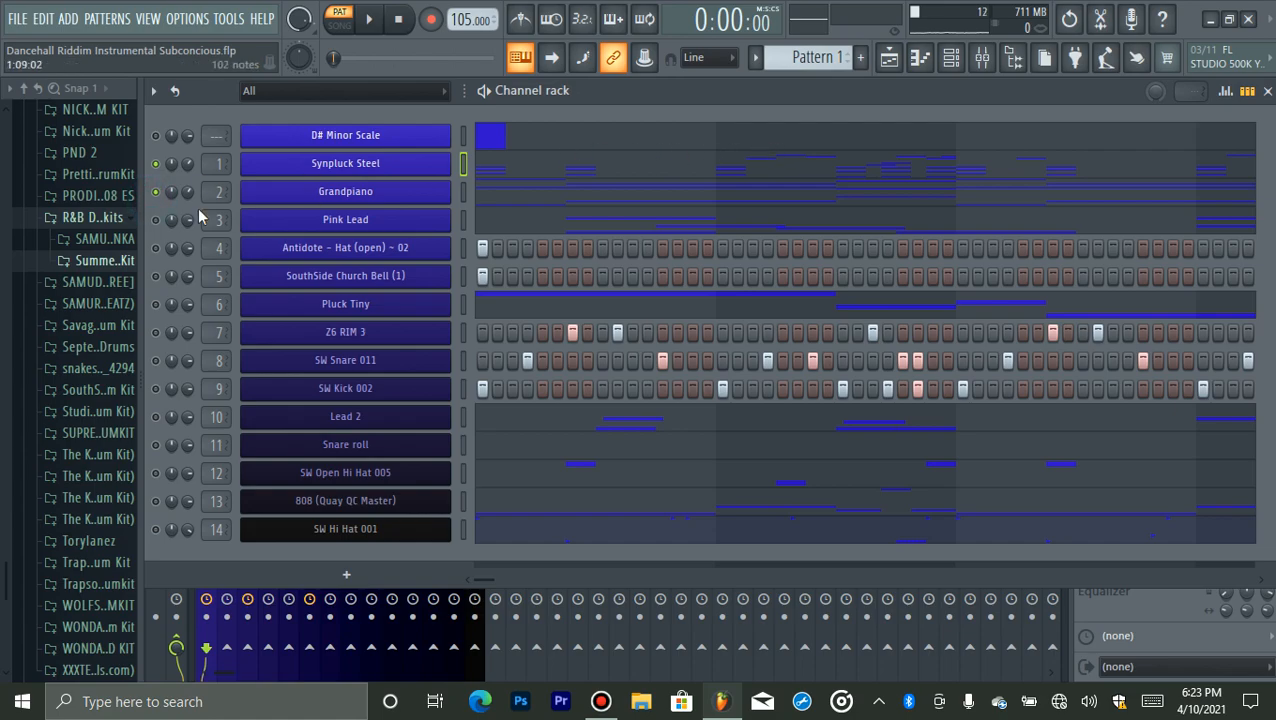
key("space")
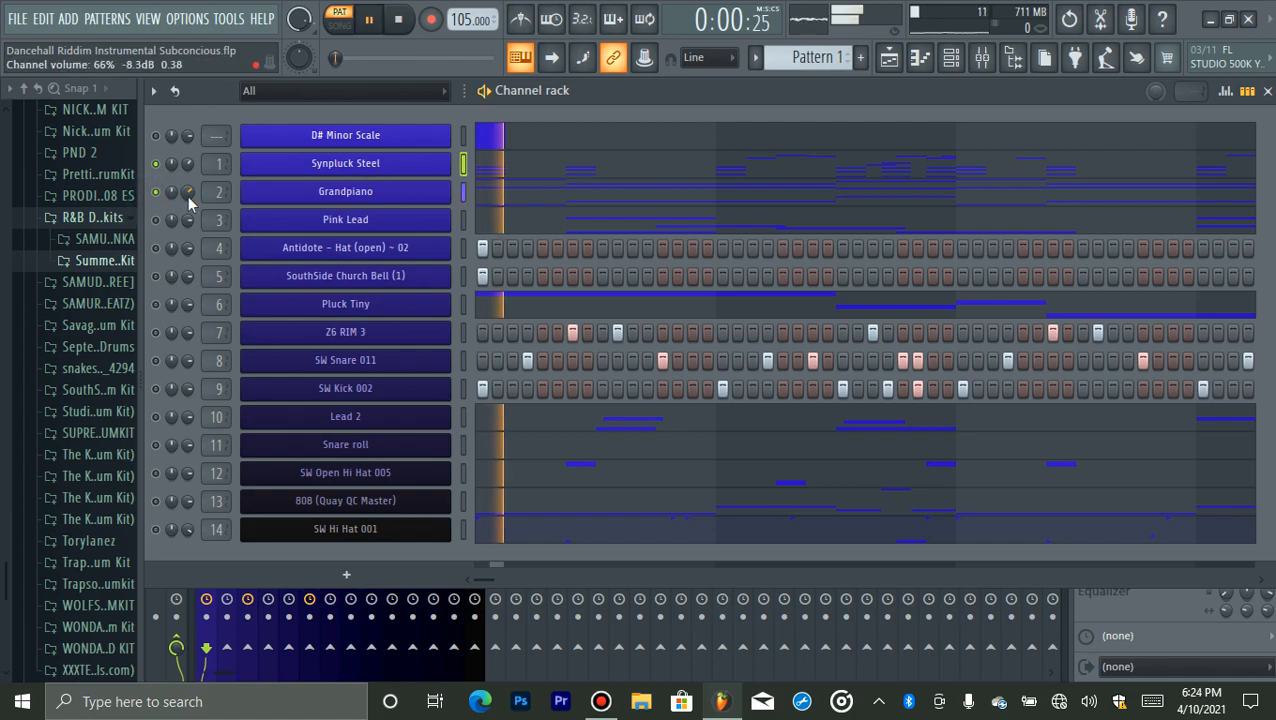
right_click(376, 203)
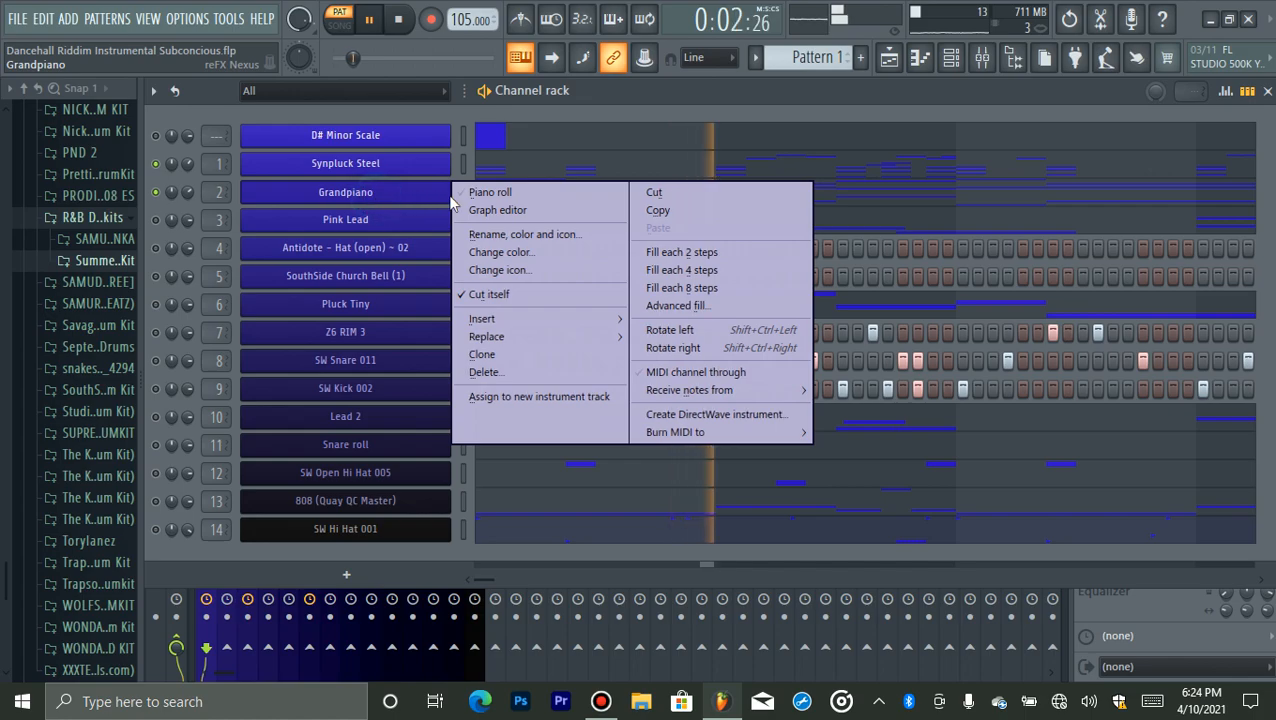
left_click(480, 196)
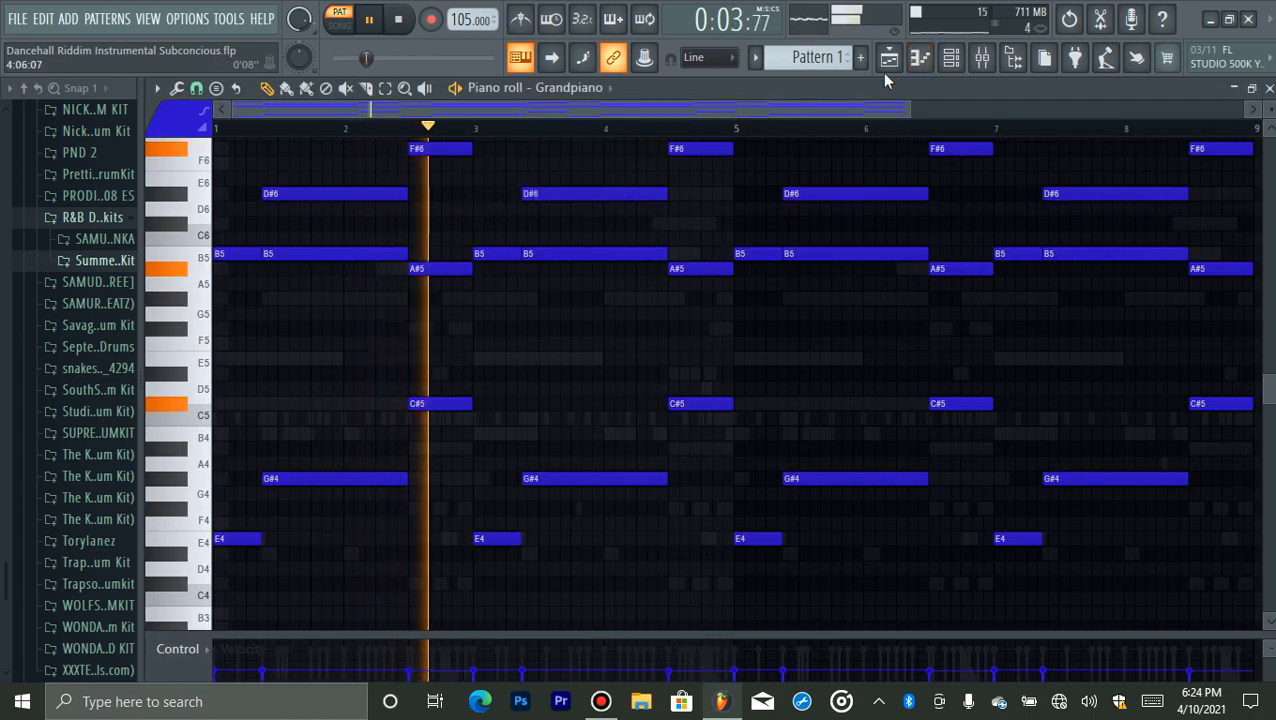
- Lower the Grandpiano mixer track's volume to 87% during playback
left_click(982, 58)
left_click(228, 280)
left_click_drag(227, 392, 227, 401)
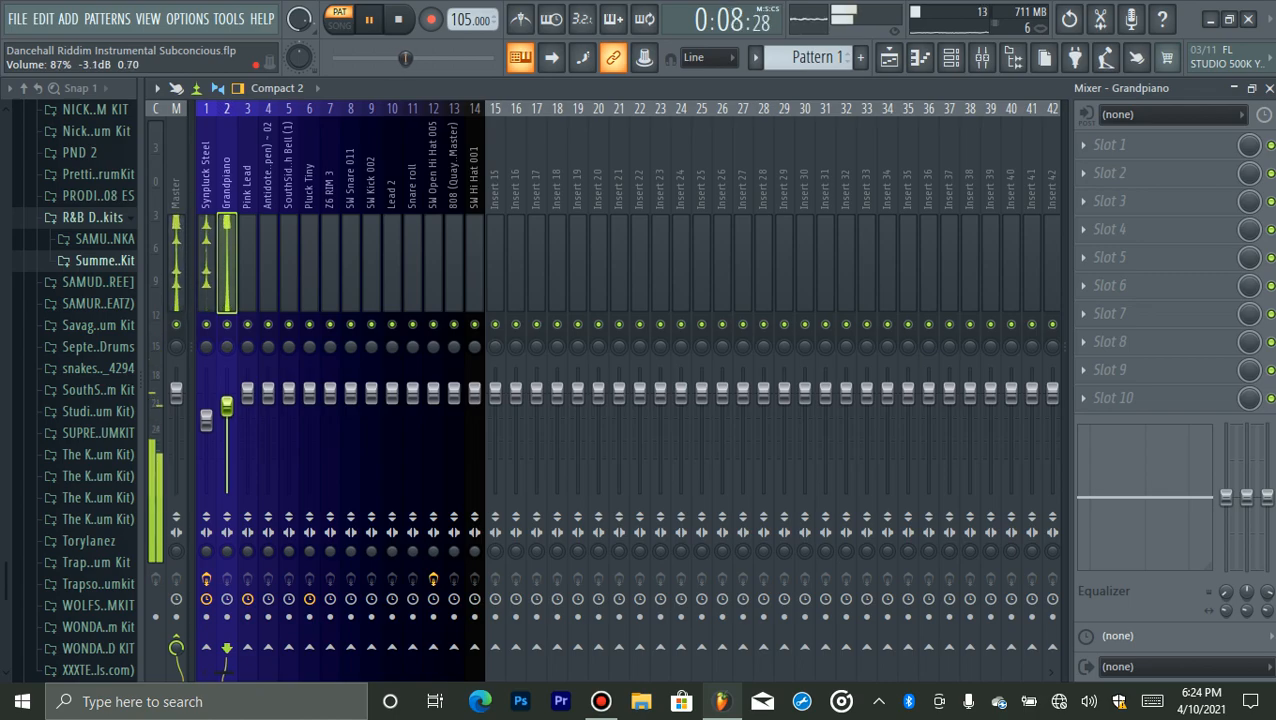
- Cut the Grandpiano's lows at about 149 Hz with Fruity Parametric EQ 2 in slot 1, and lower its mixer track's volume to 67%
left_click(1108, 145)
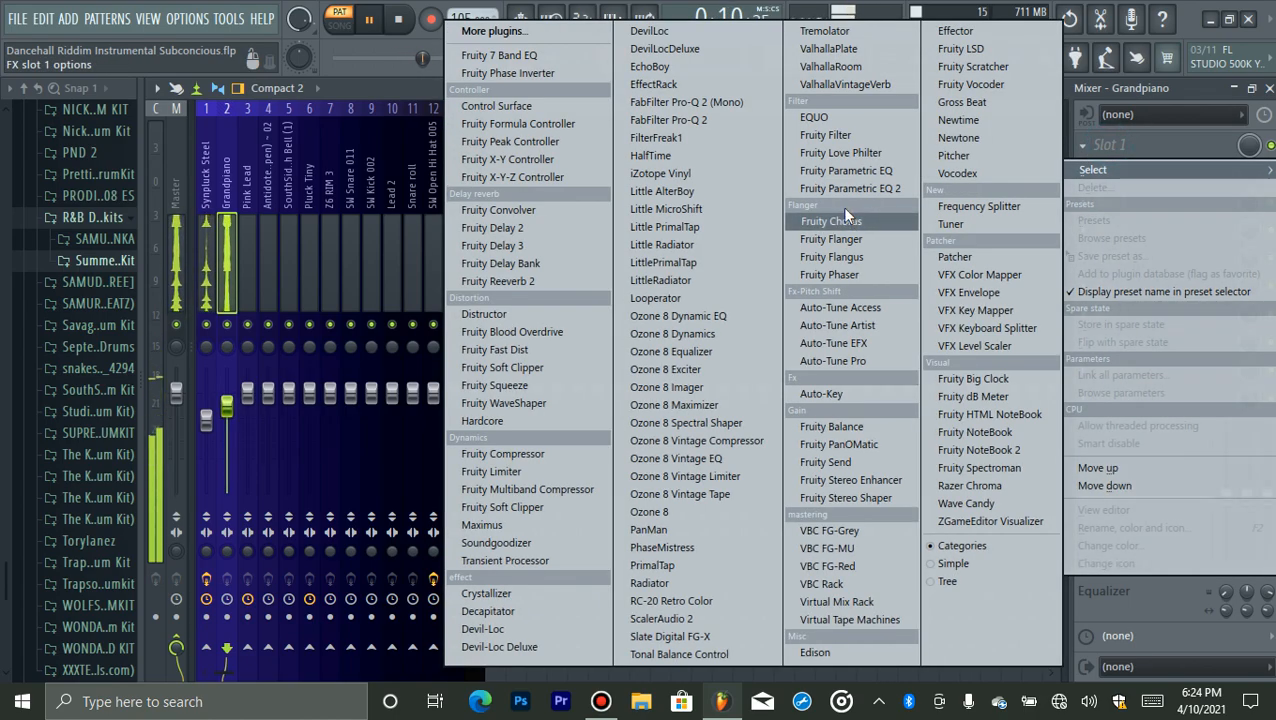
left_click(841, 206)
left_click_drag(384, 522, 435, 553)
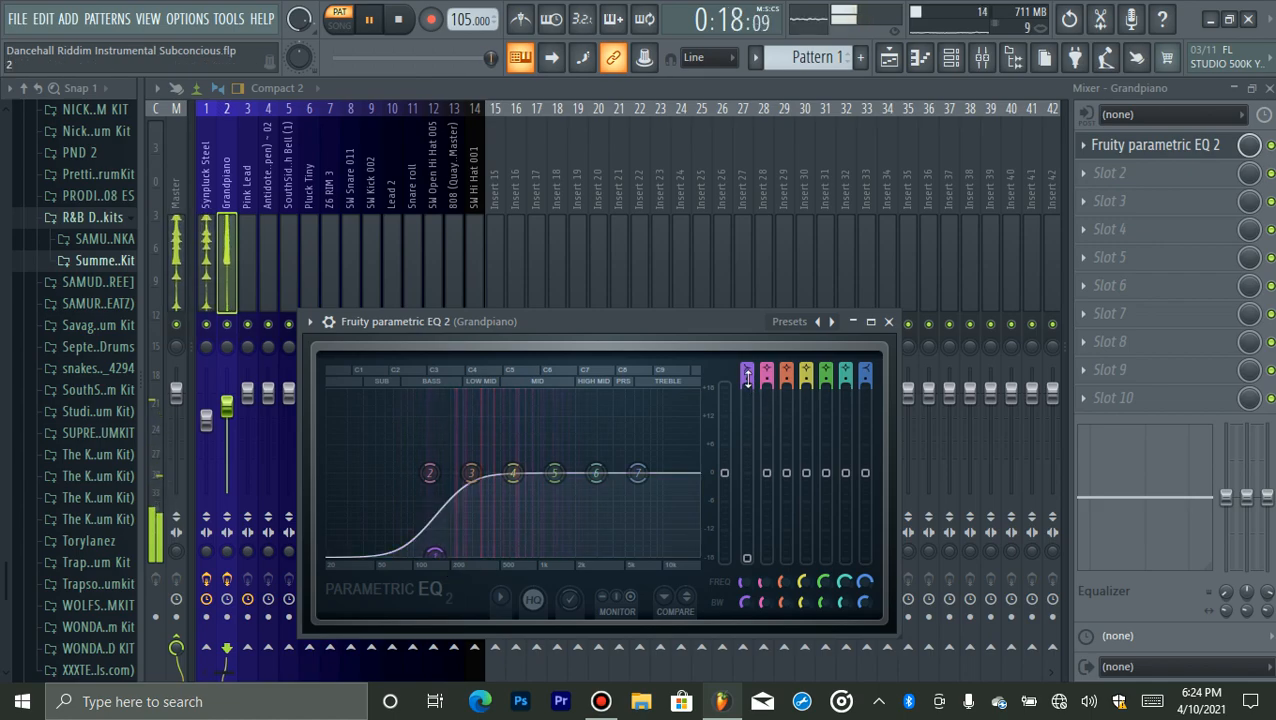
left_click_drag(747, 379, 747, 368)
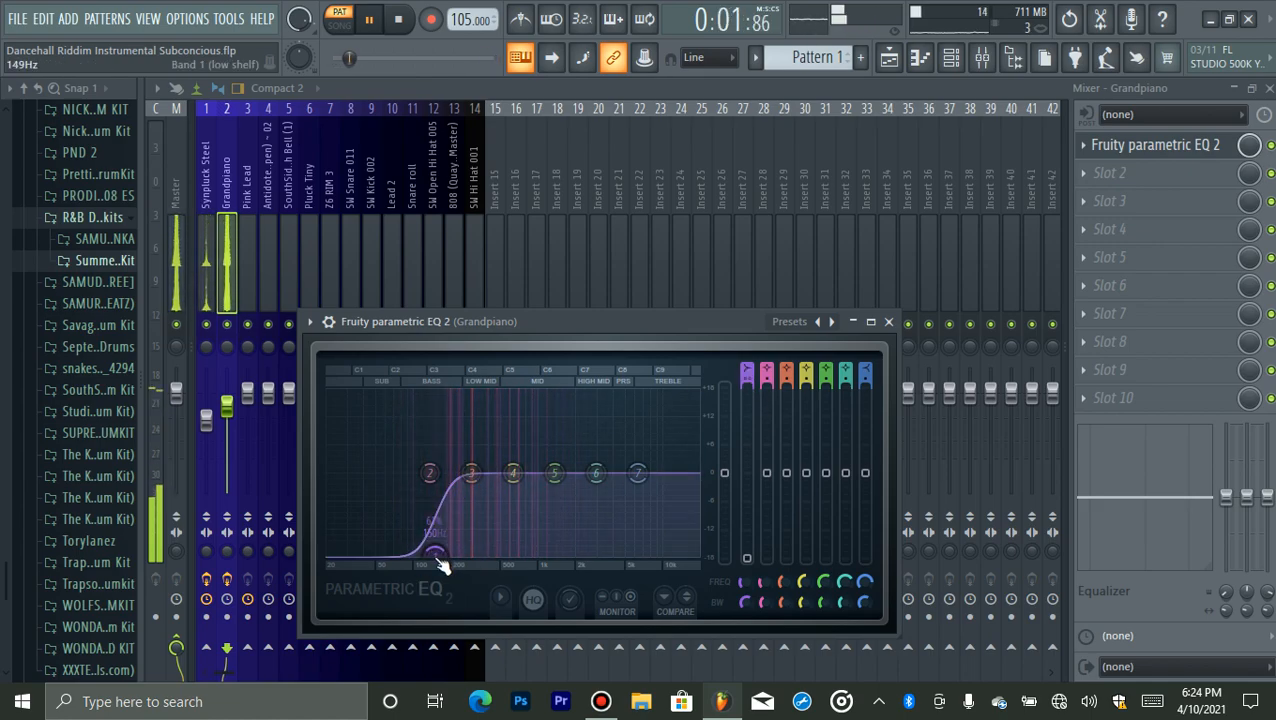
left_click(1095, 145)
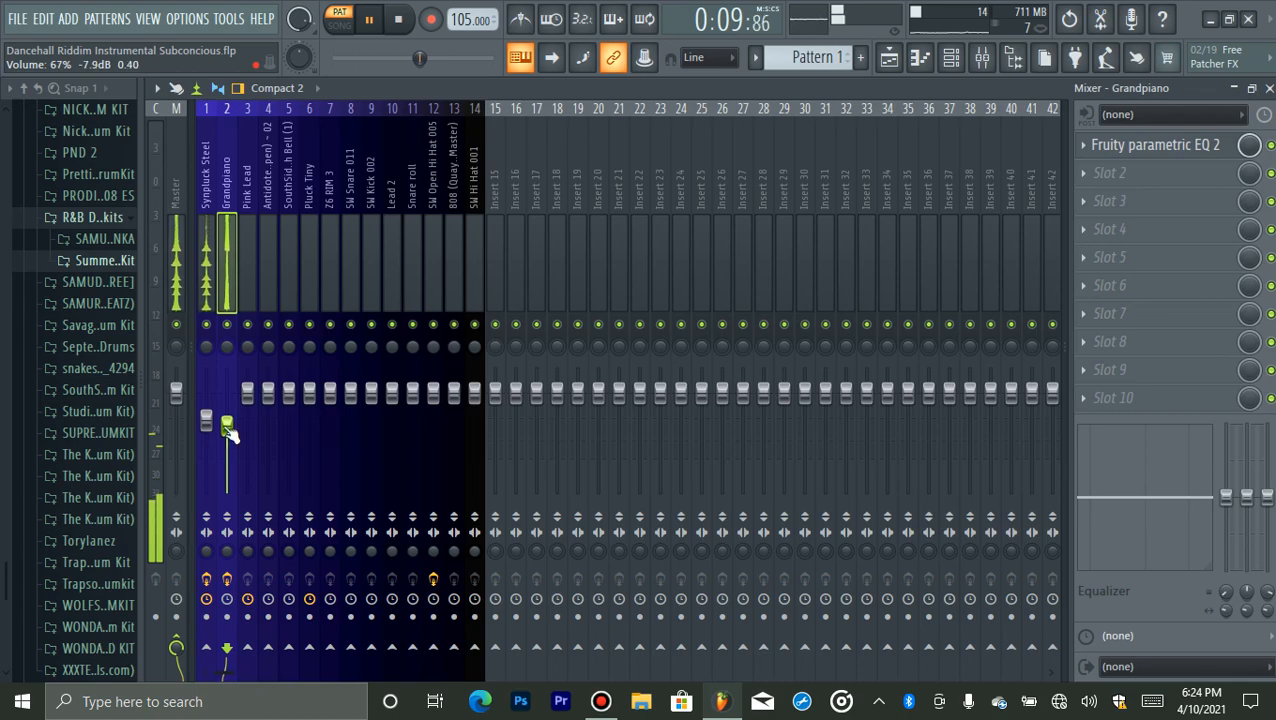
key("space")
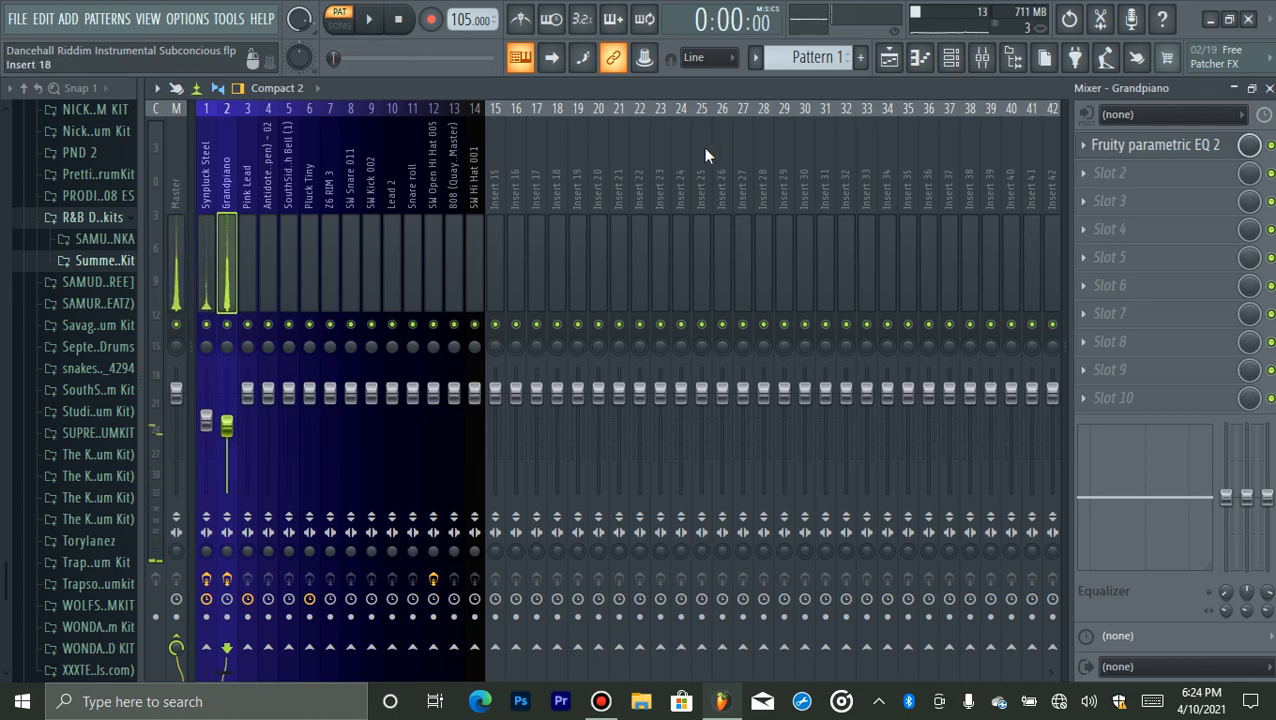
- Add EffectRack to slot 2 of the Grandpiano mixer track, load the Dark Reflections preset from 05 Spaces and audition it
left_click(1108, 173)
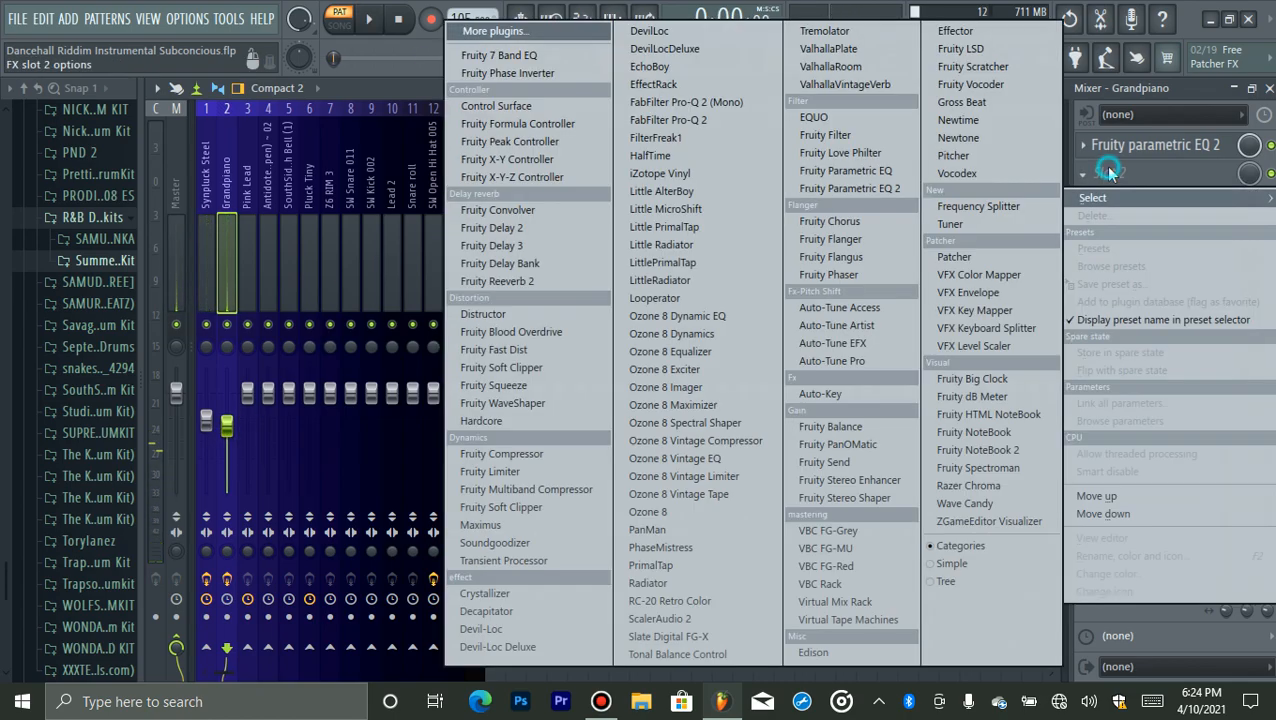
left_click(692, 80)
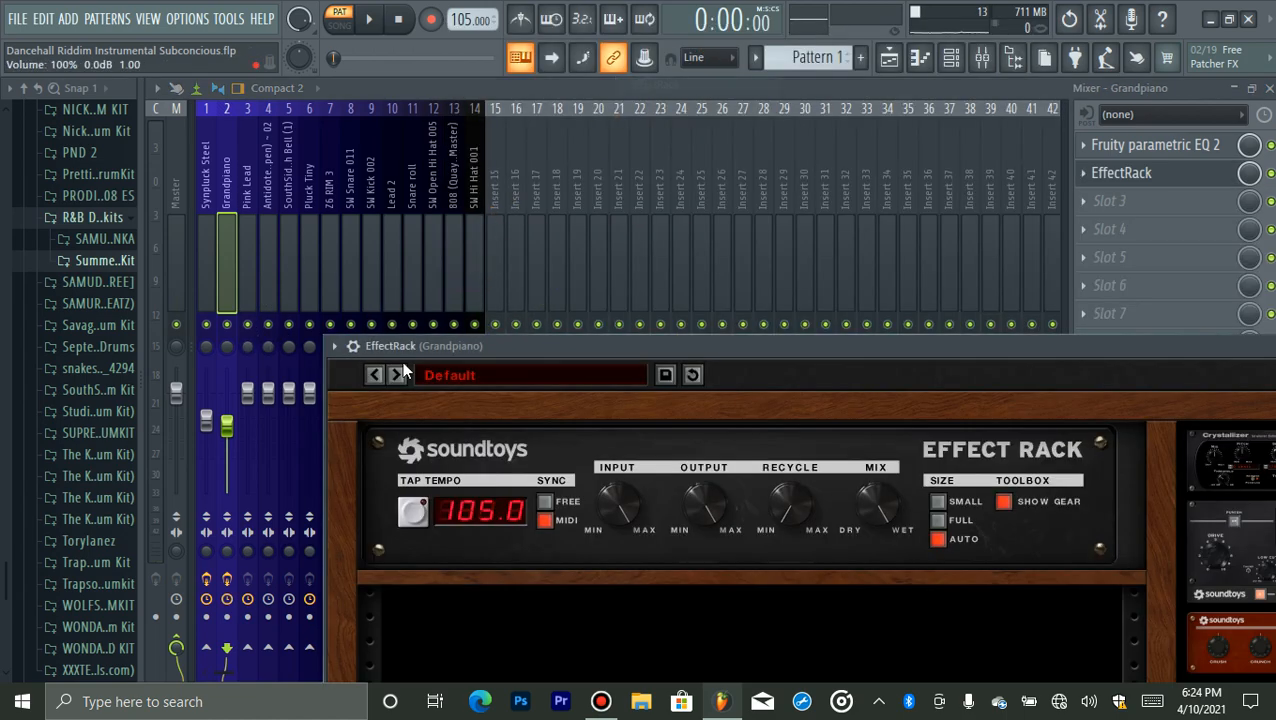
left_click(446, 372)
mouse_move(636, 430)
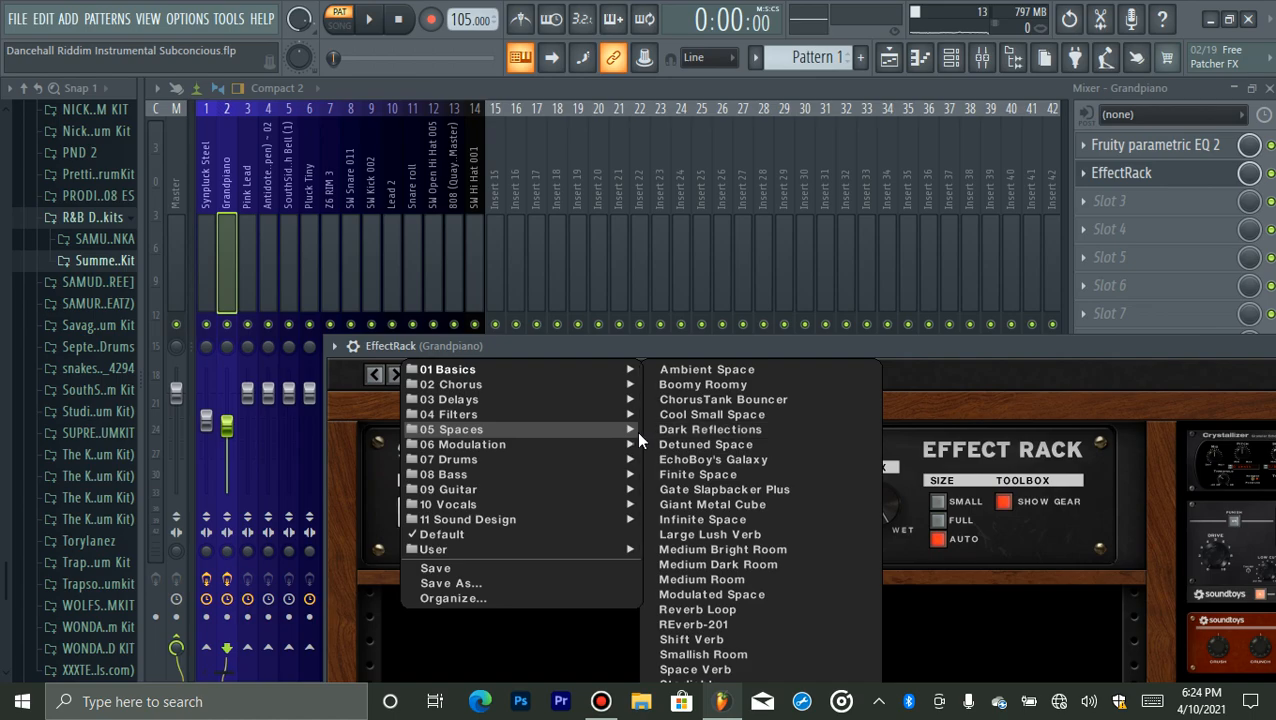
left_click(752, 433)
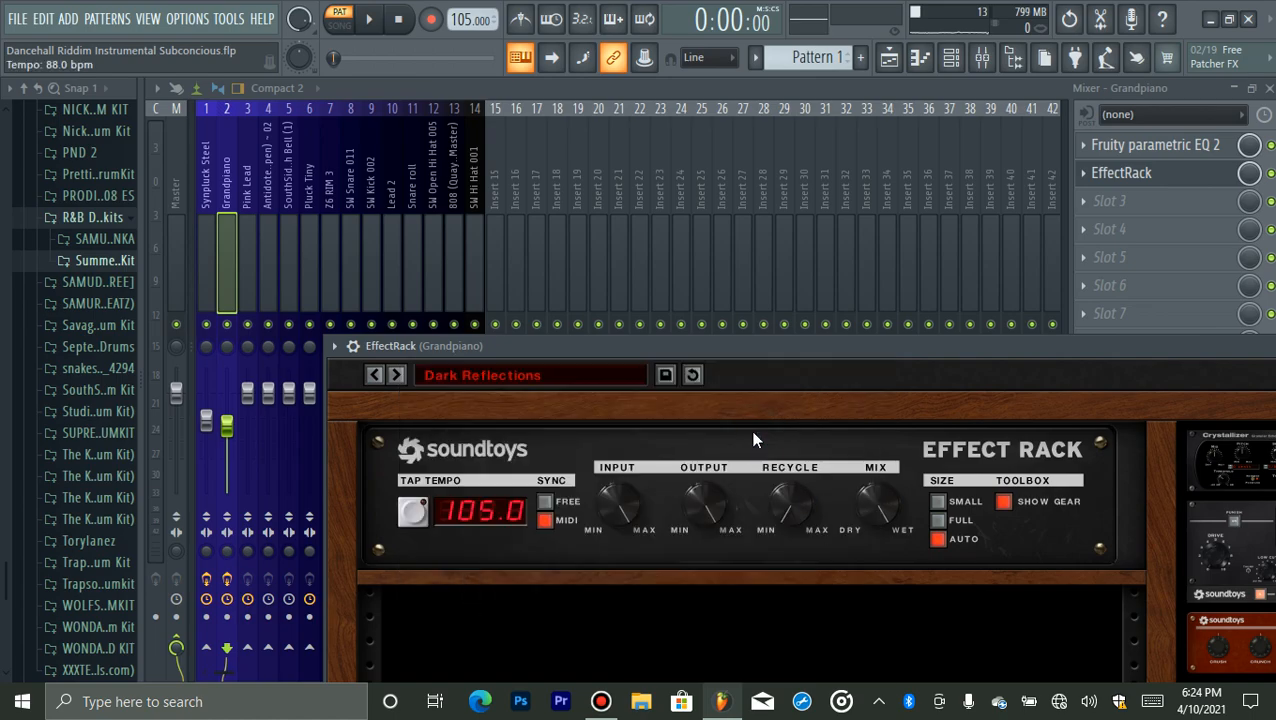
left_click(1122, 178)
key("space")
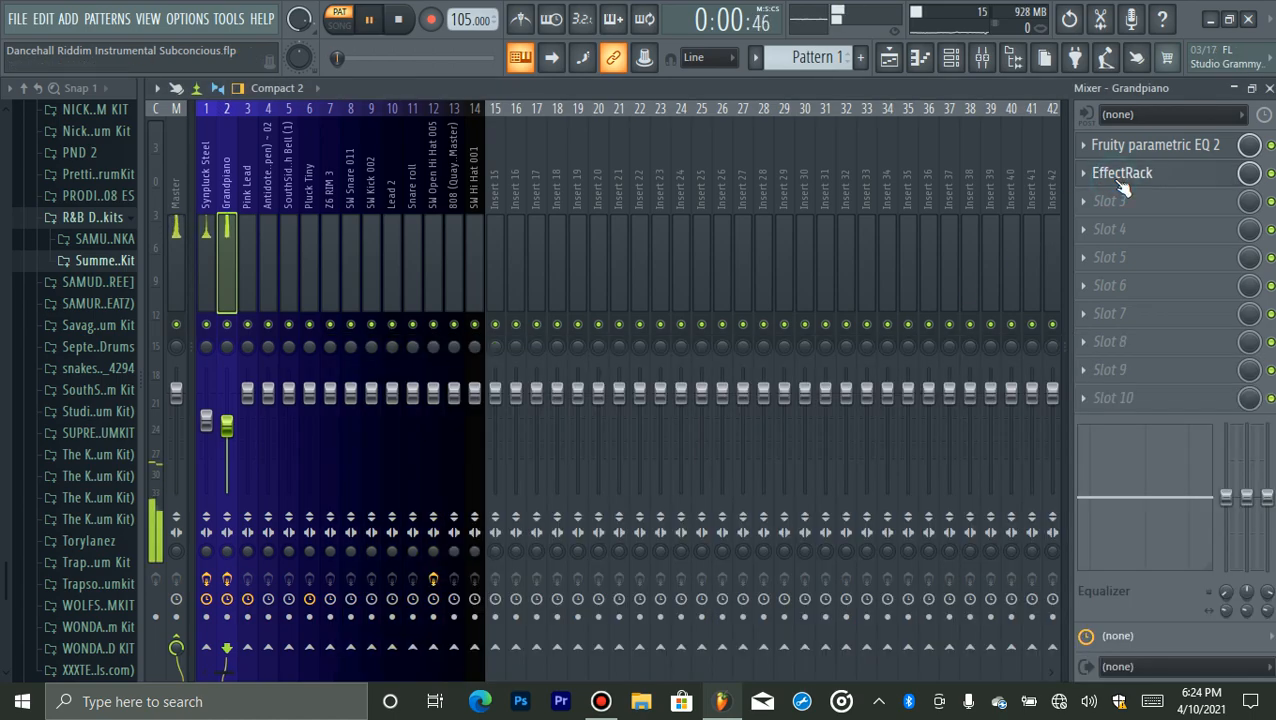
left_click(1124, 175)
left_click(1124, 175)
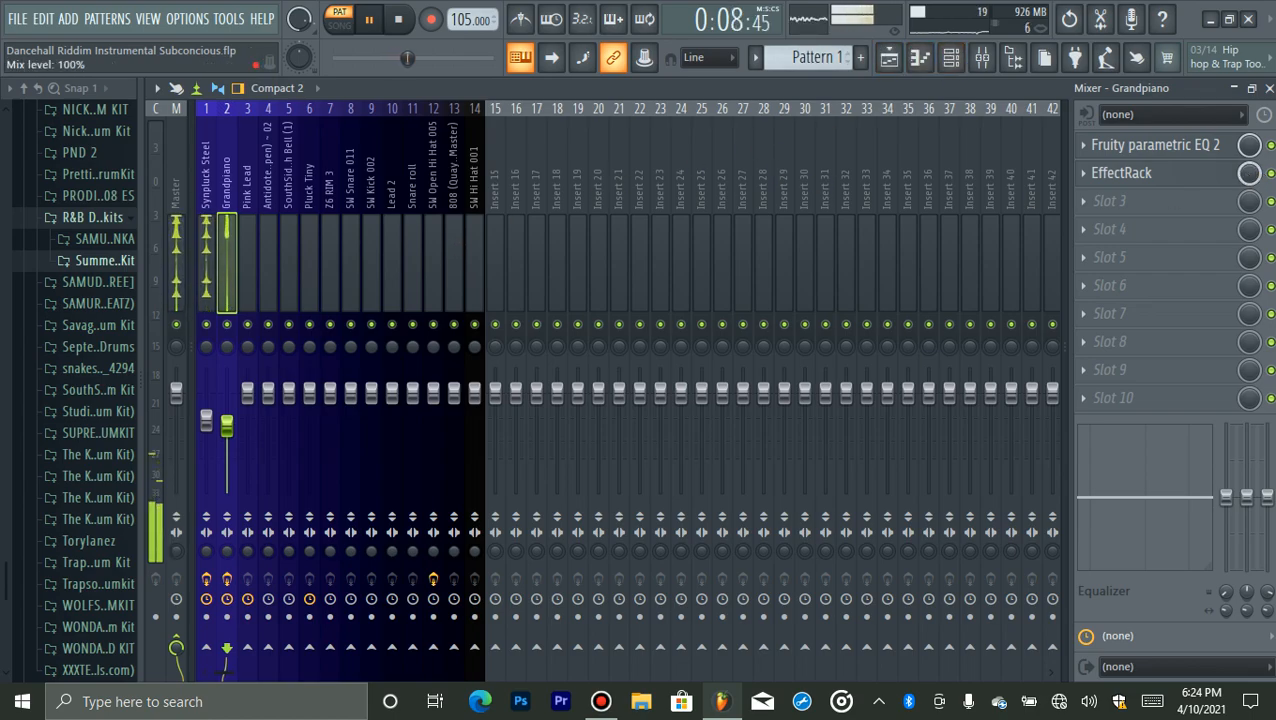
- Check the Fruity Reeverb 2 in slot 2 of the Synpluck Steel mixer track and its slot options
left_click(210, 292)
key("space")
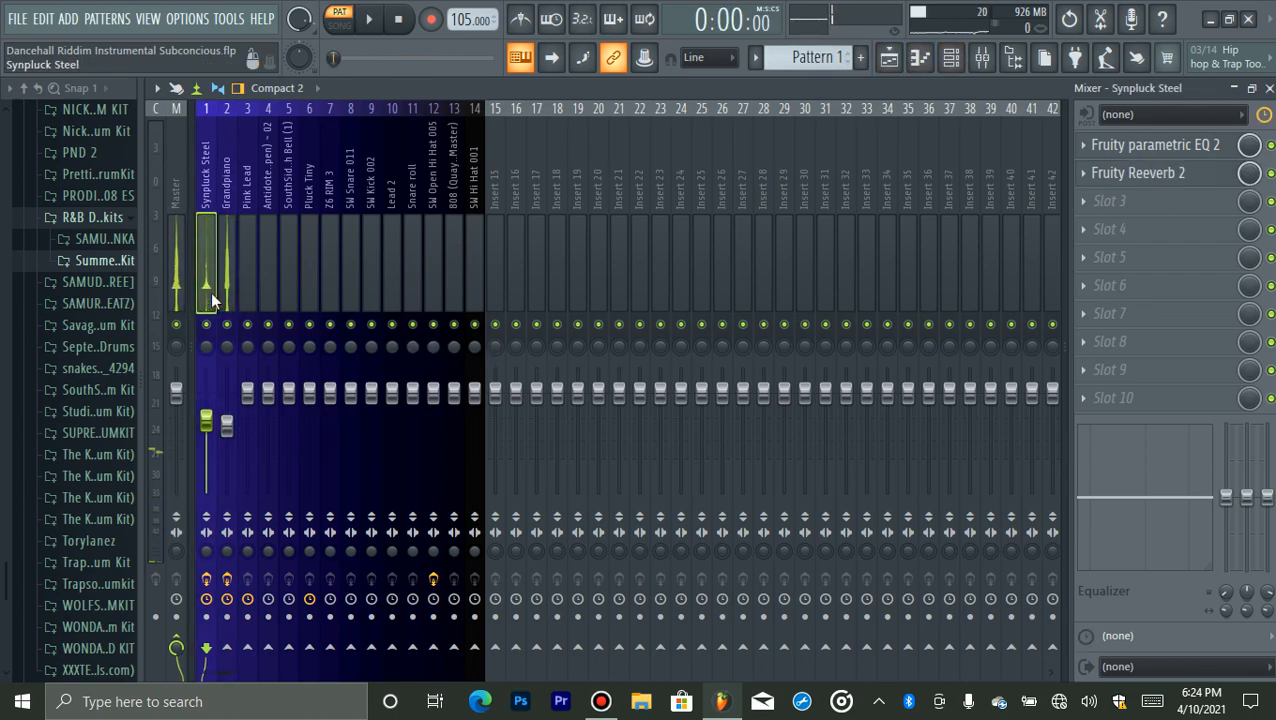
left_click(1123, 184)
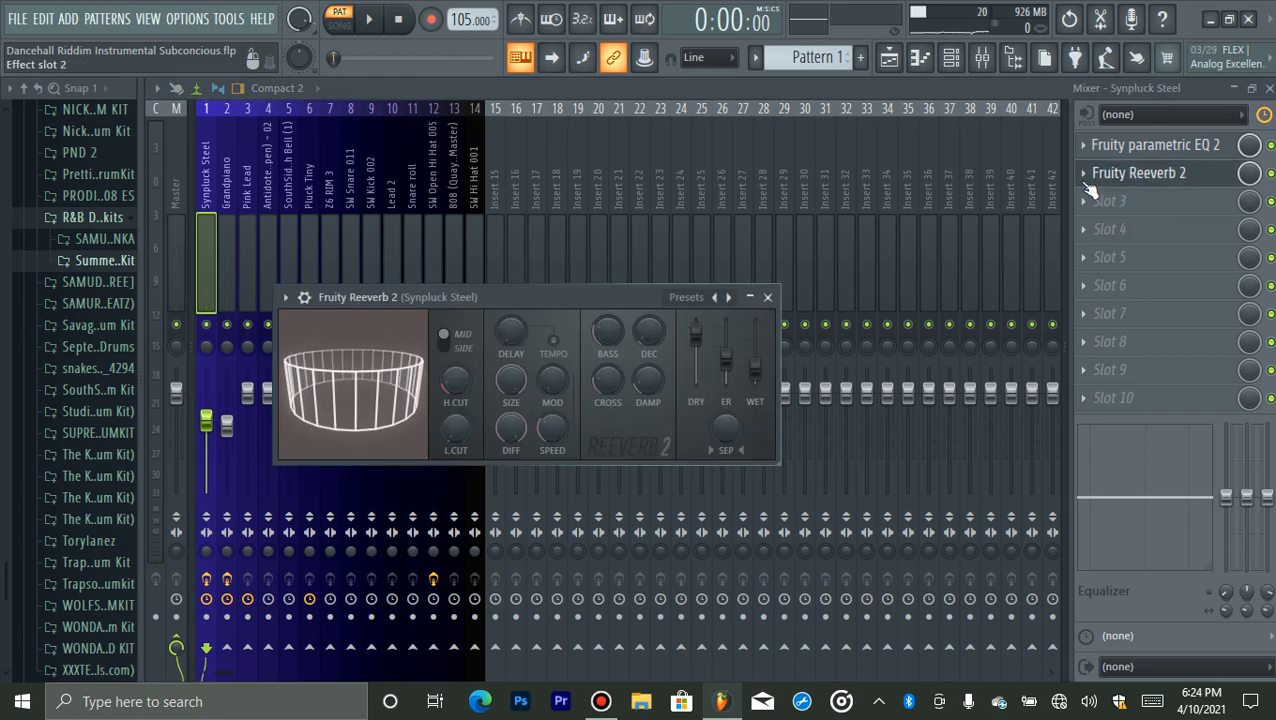
left_click(1083, 174)
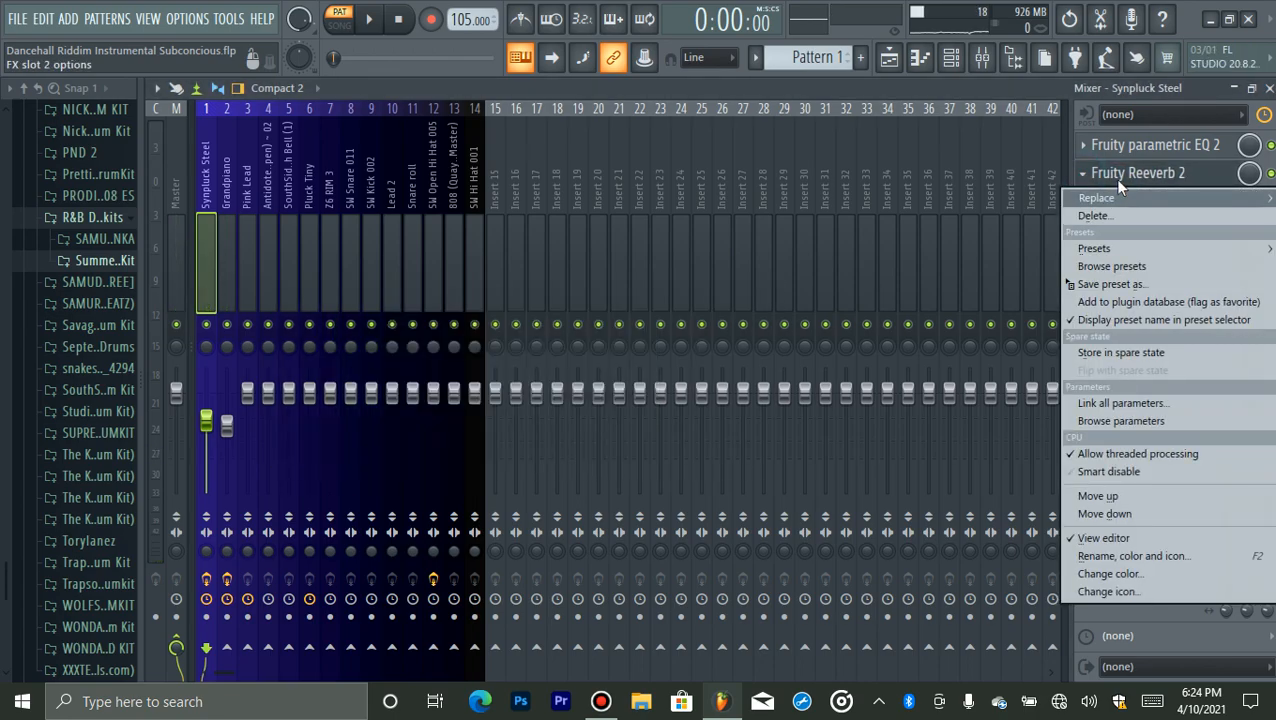
left_click(1118, 176)
- Turn on the built-in reverb in the Synpluck Steel's FLEX instrument and start playback
left_click(952, 60)
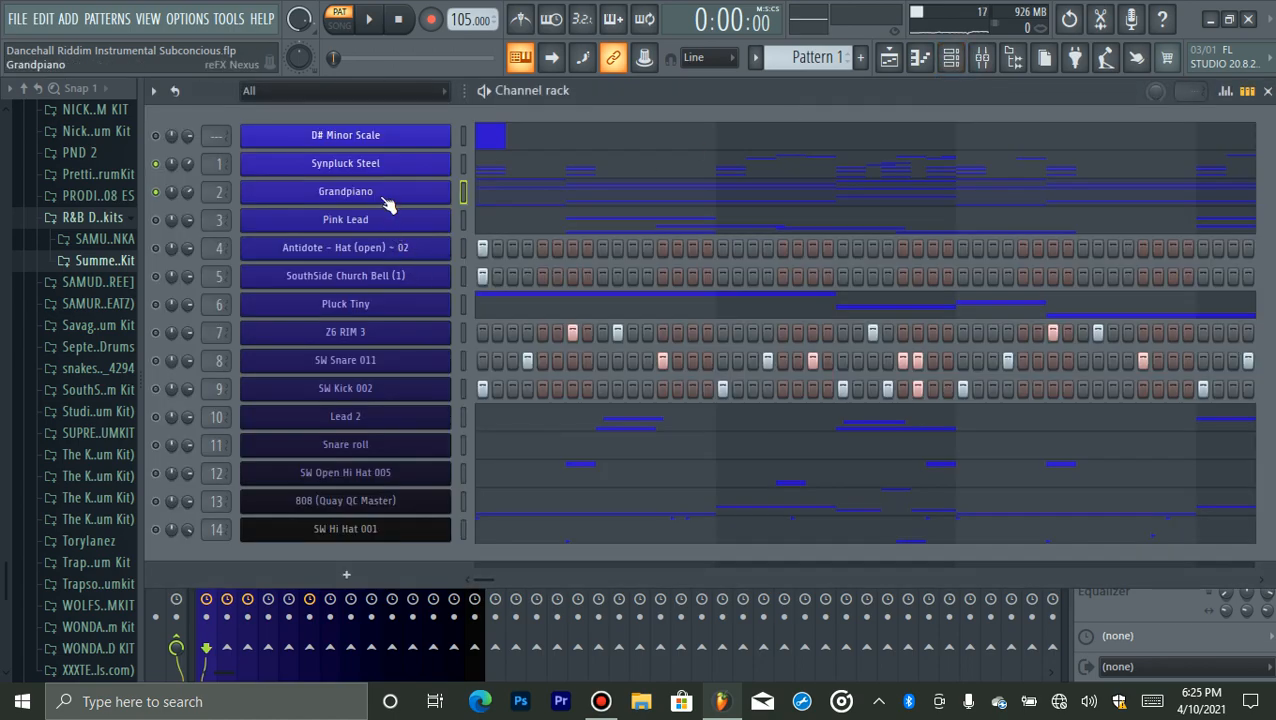
left_click(382, 164)
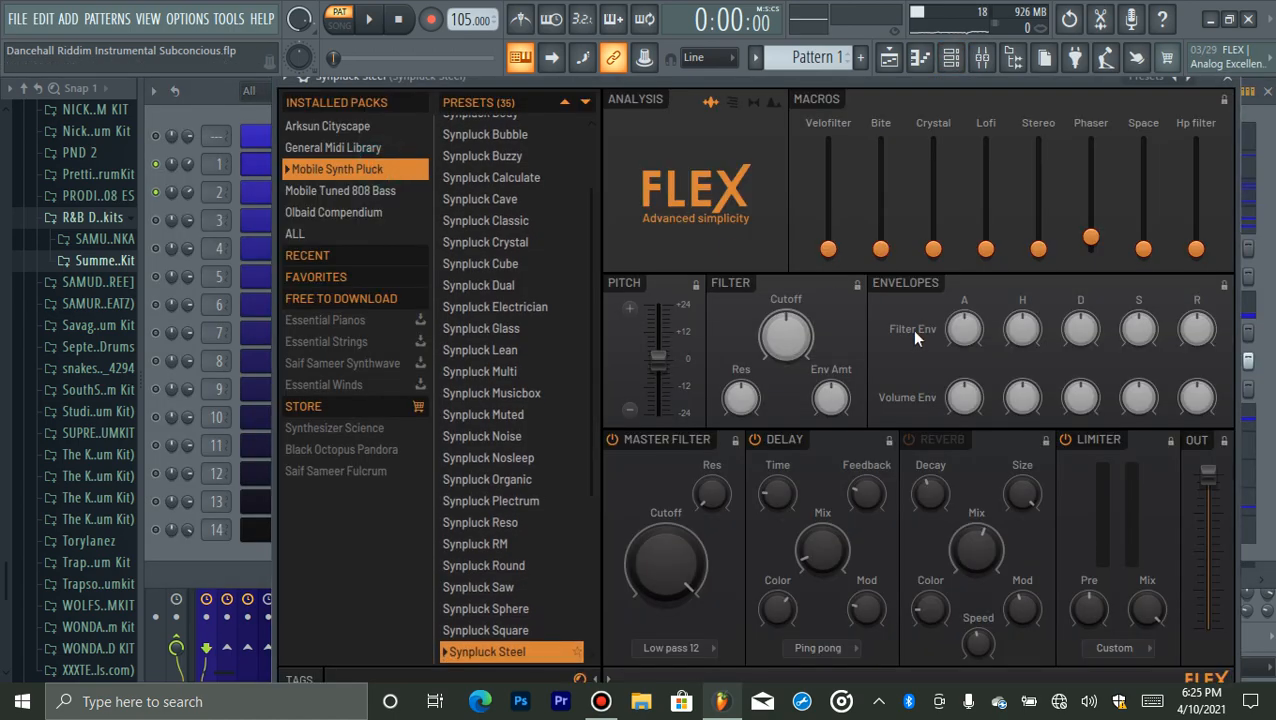
left_click(910, 442)
key("space")
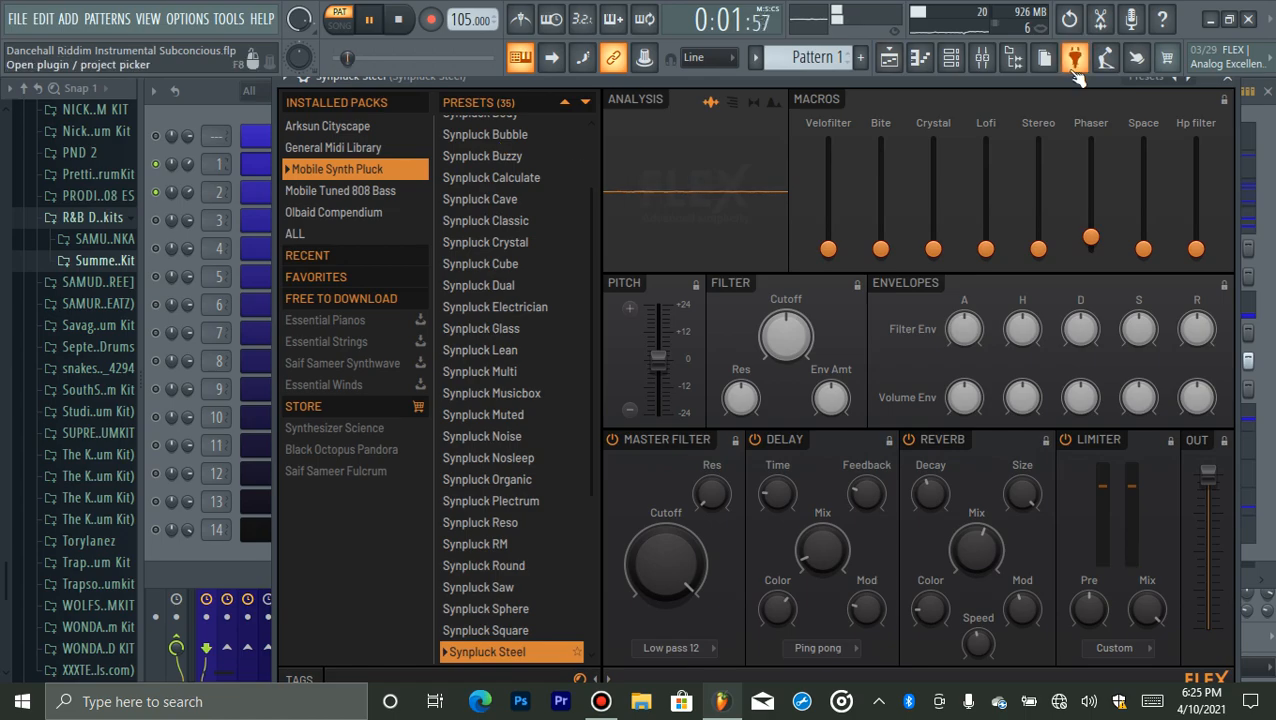
- Delete Fruity Reeverb 2 from slot 2 of the Synpluck Steel mixer track and restart playback
left_click(982, 57)
left_click(1096, 178)
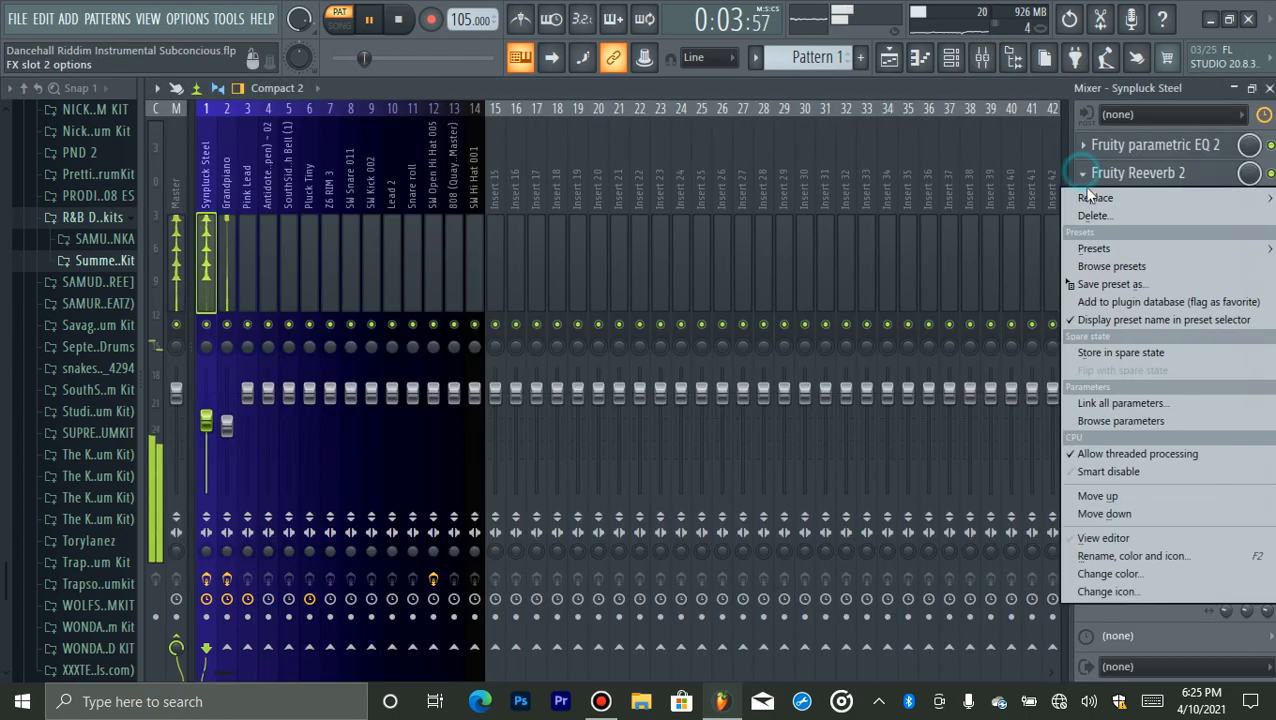
left_click(1084, 209)
key("space")
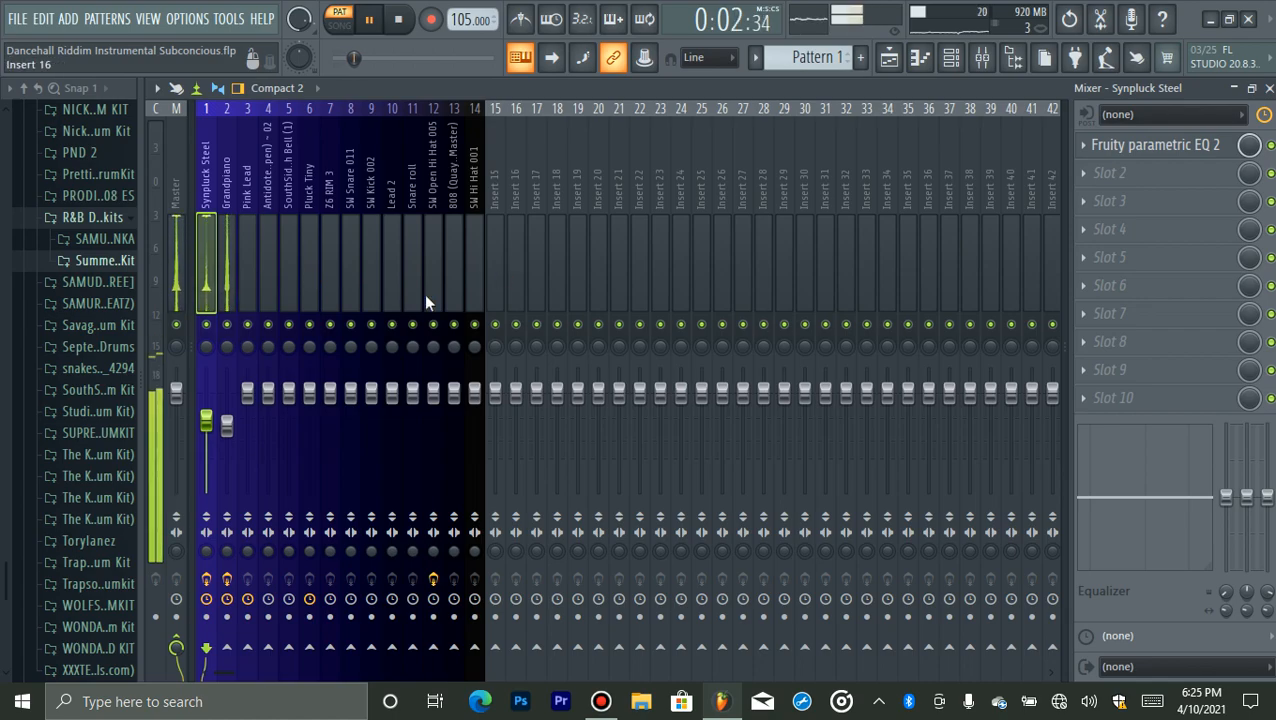
- Set the Synpluck Steel's FLEX reverb mix to 45% while auditioning it, and close the instrument
left_click(951, 57)
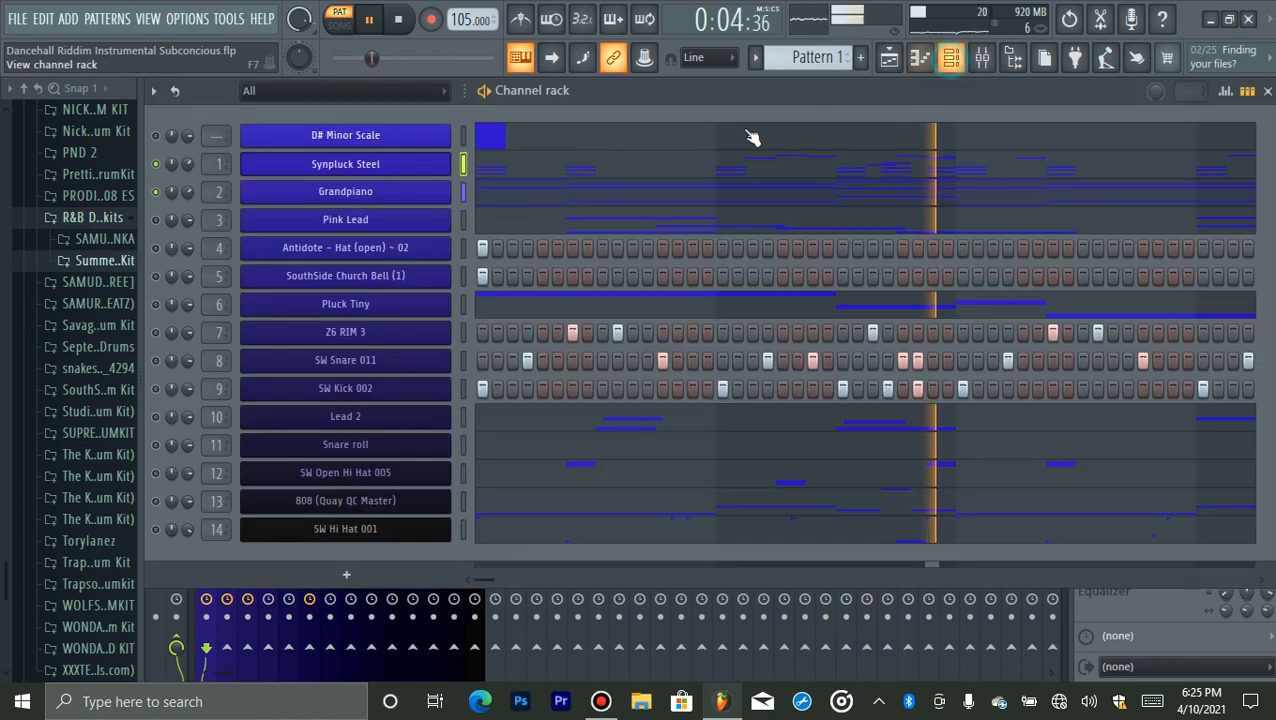
left_click(422, 170)
key("space")
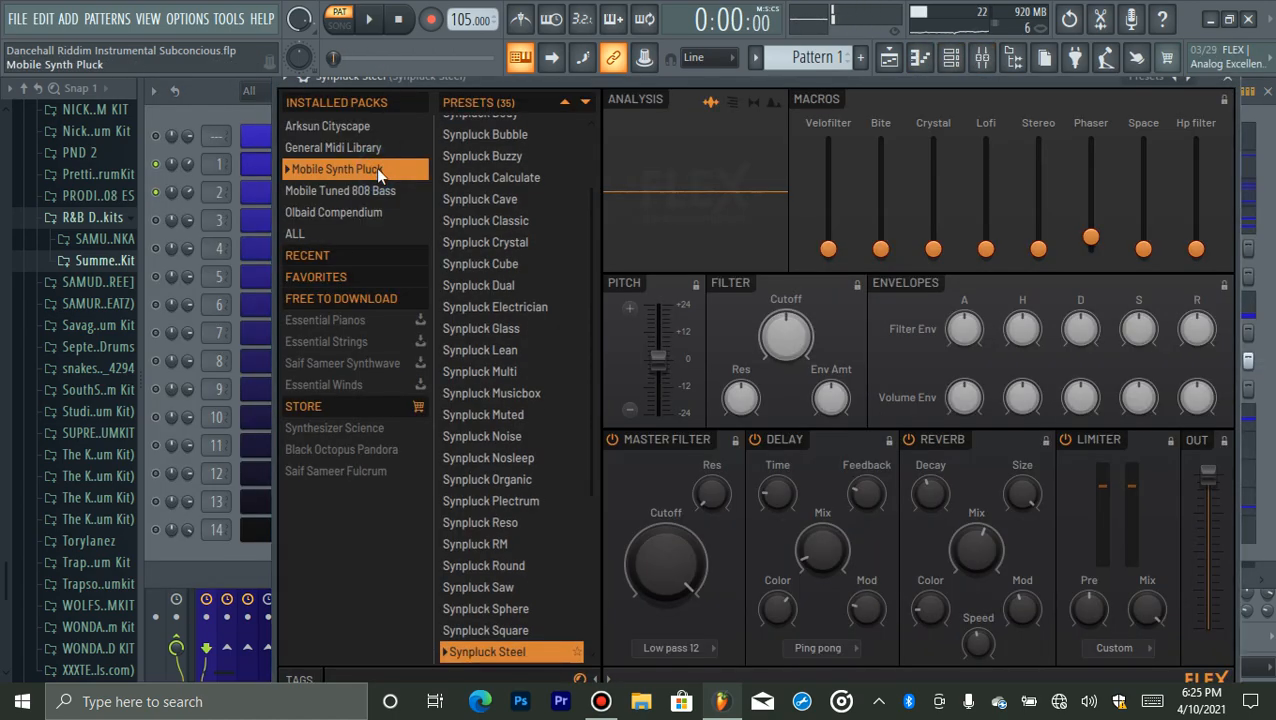
left_click_drag(970, 548, 970, 540)
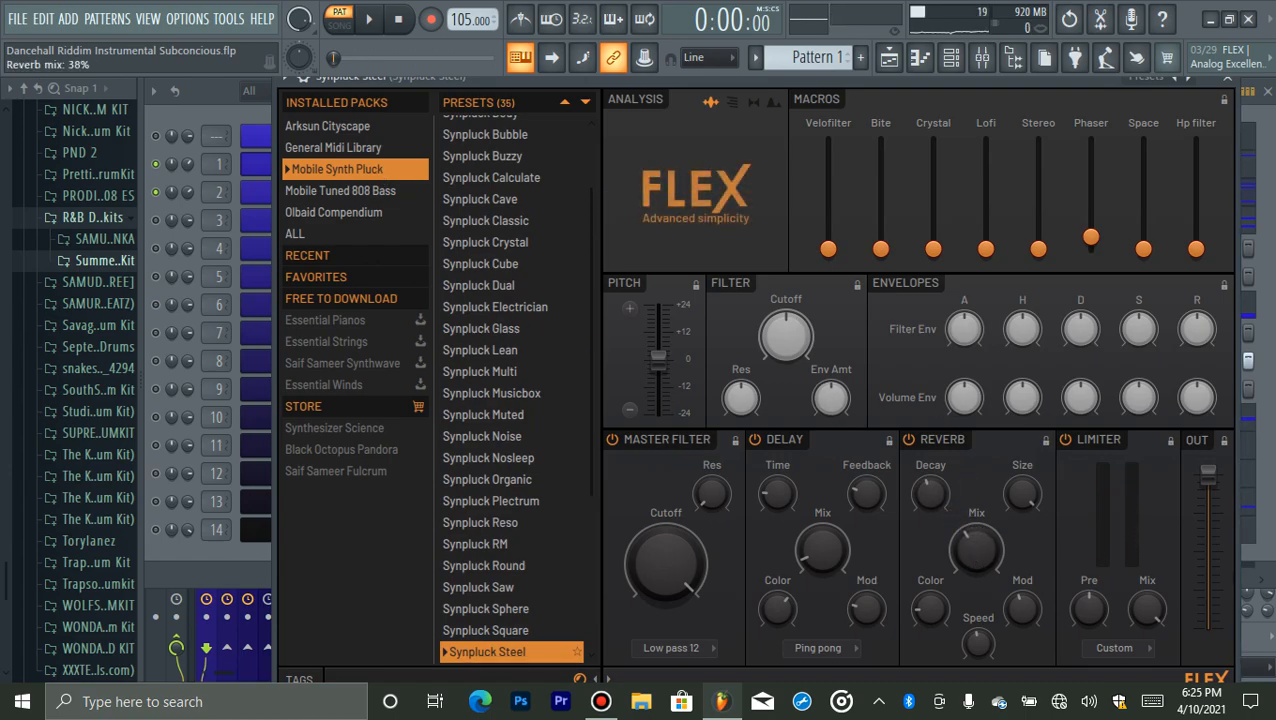
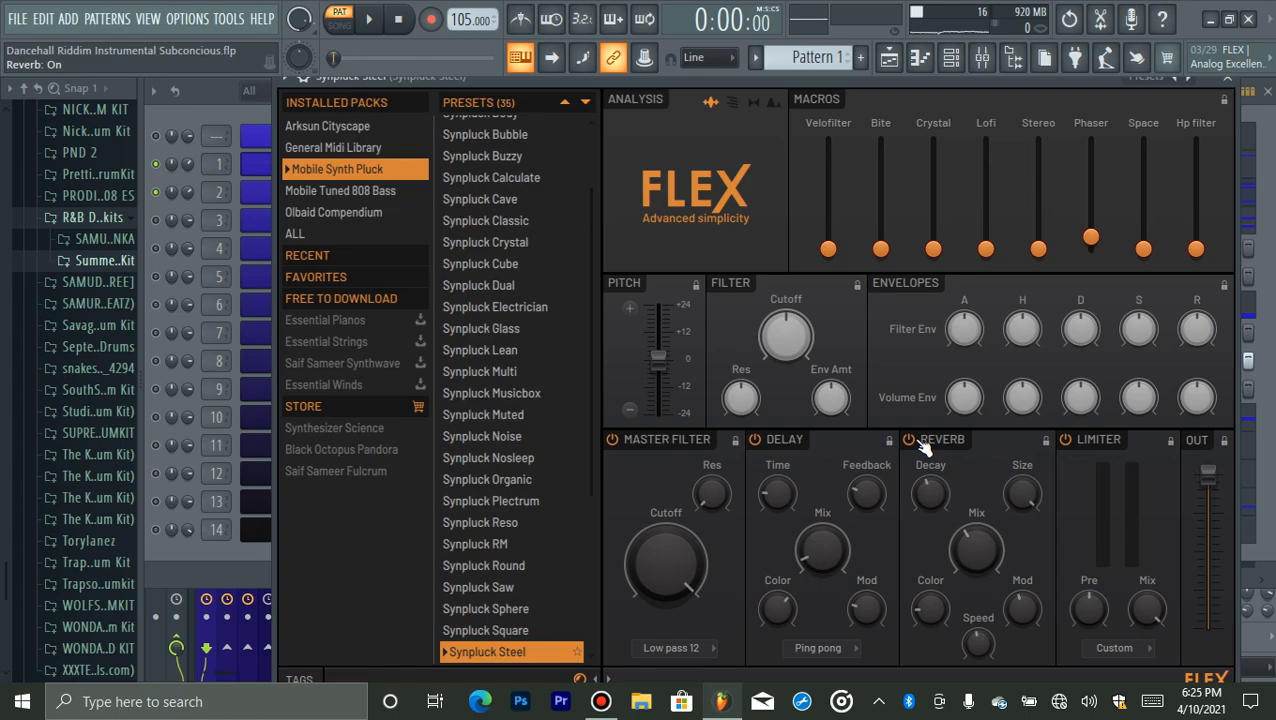
key("space")
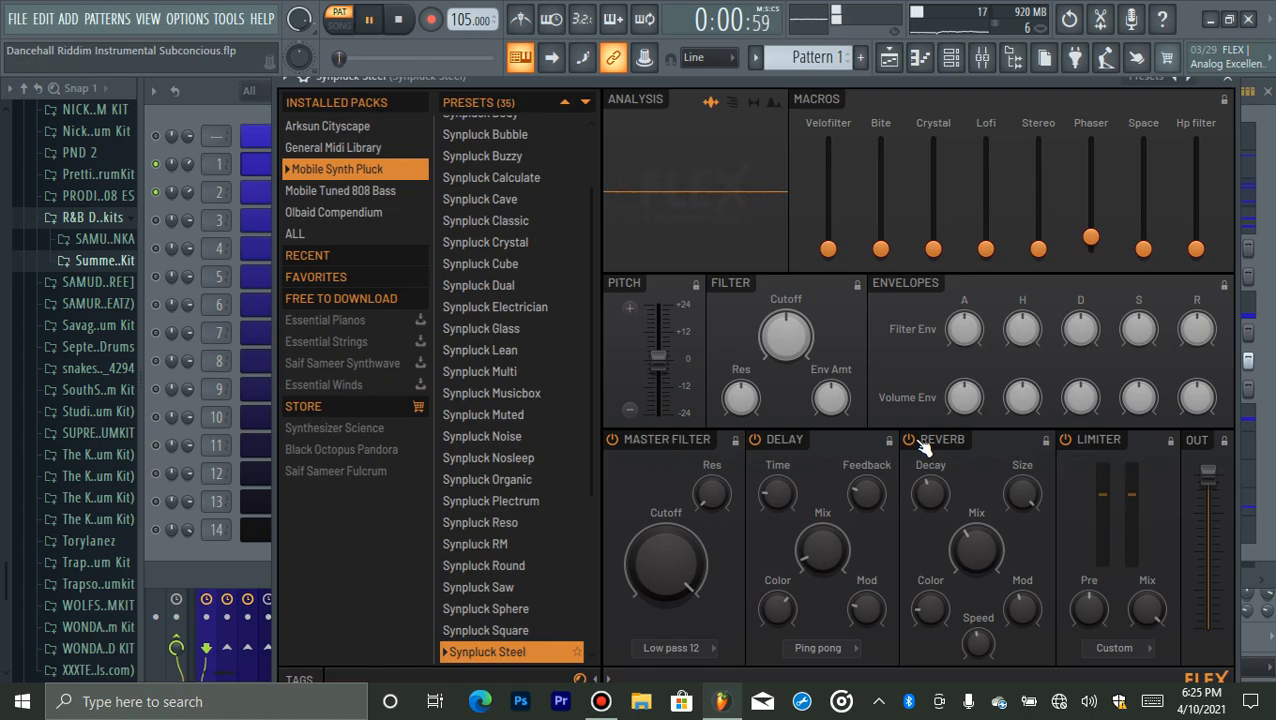
left_click_drag(955, 553, 955, 546)
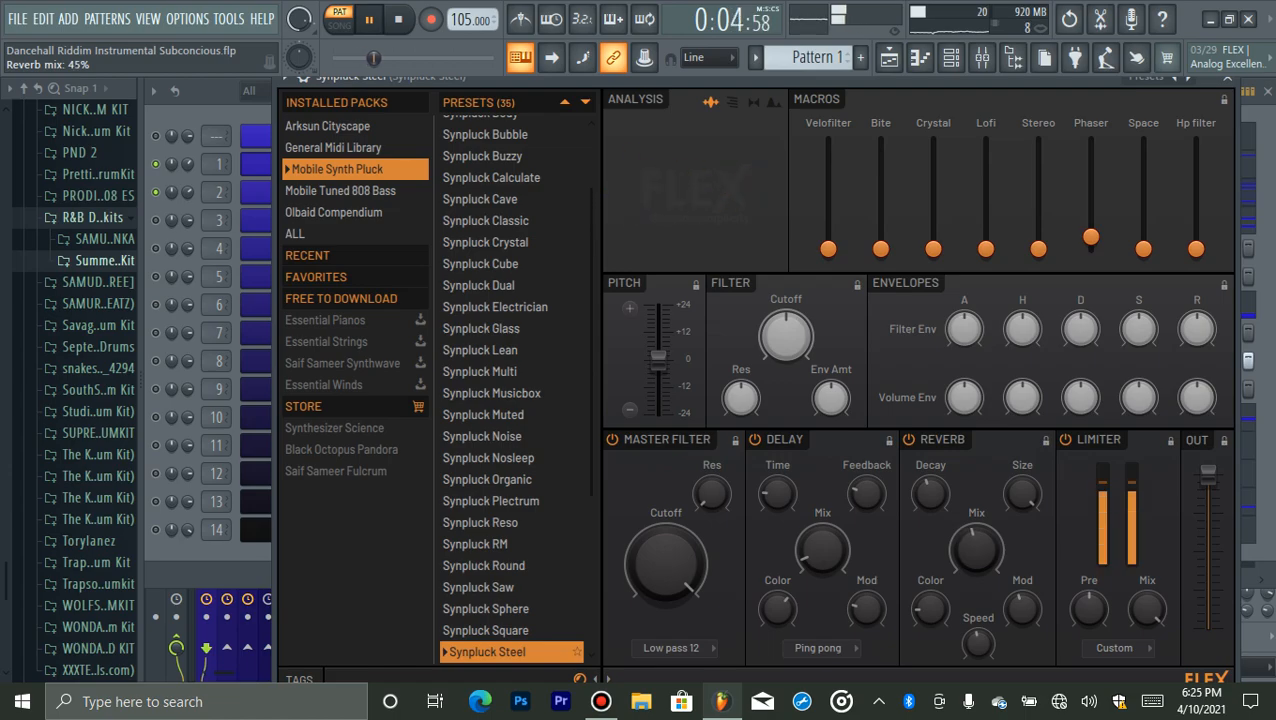
left_click(1228, 101)
- Unmute the Pink Lead channel and lower its mixer track's volume to 84% during playback
key("space")
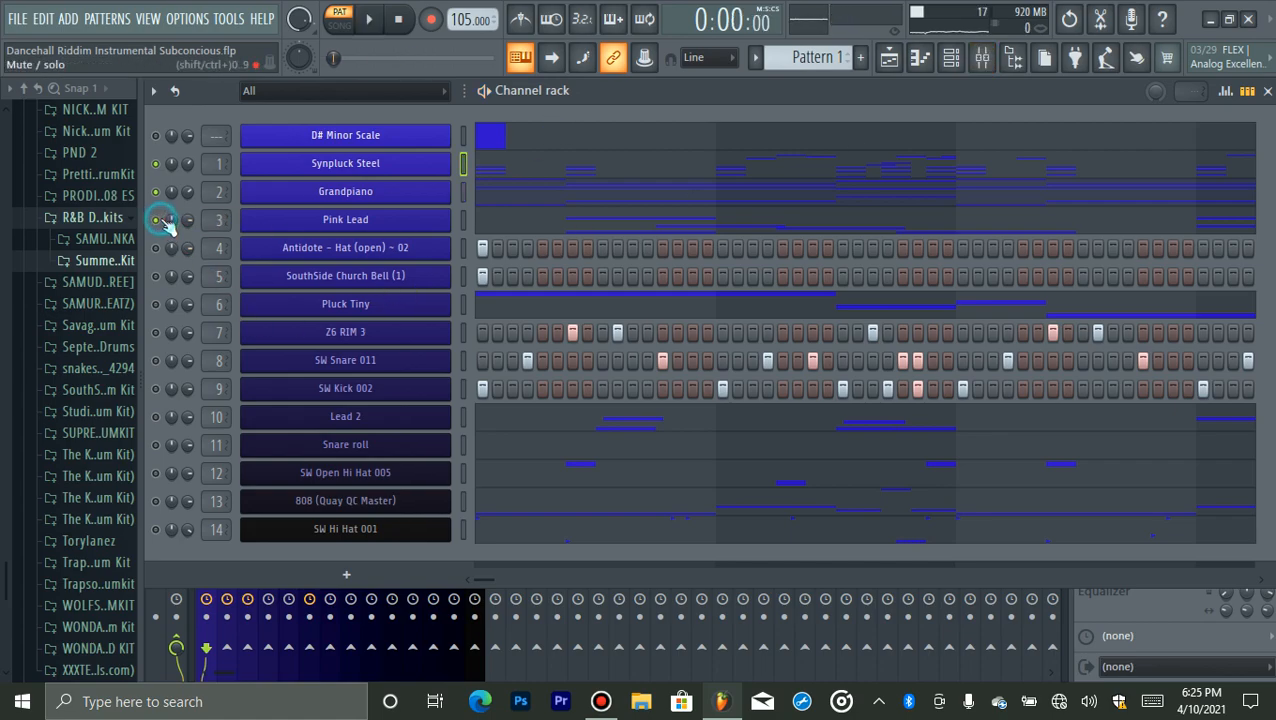
left_click(982, 57)
key("space")
left_click(253, 263)
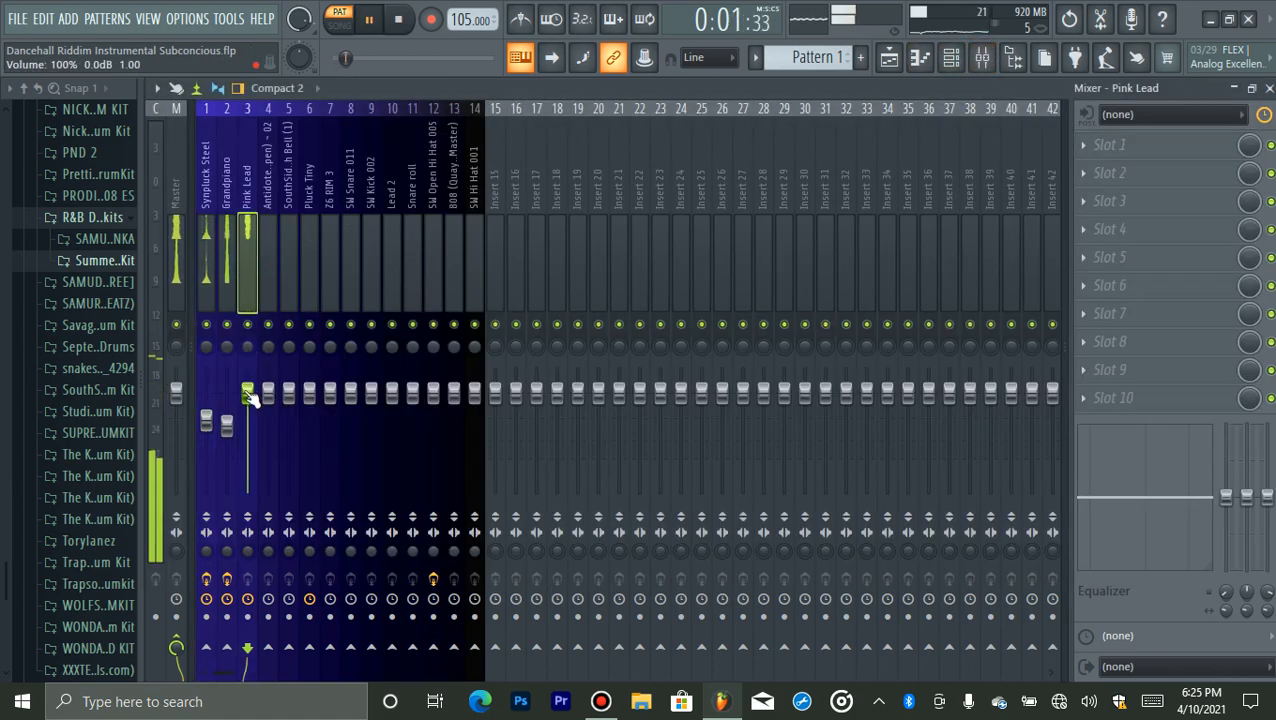
left_click_drag(251, 393, 247, 405)
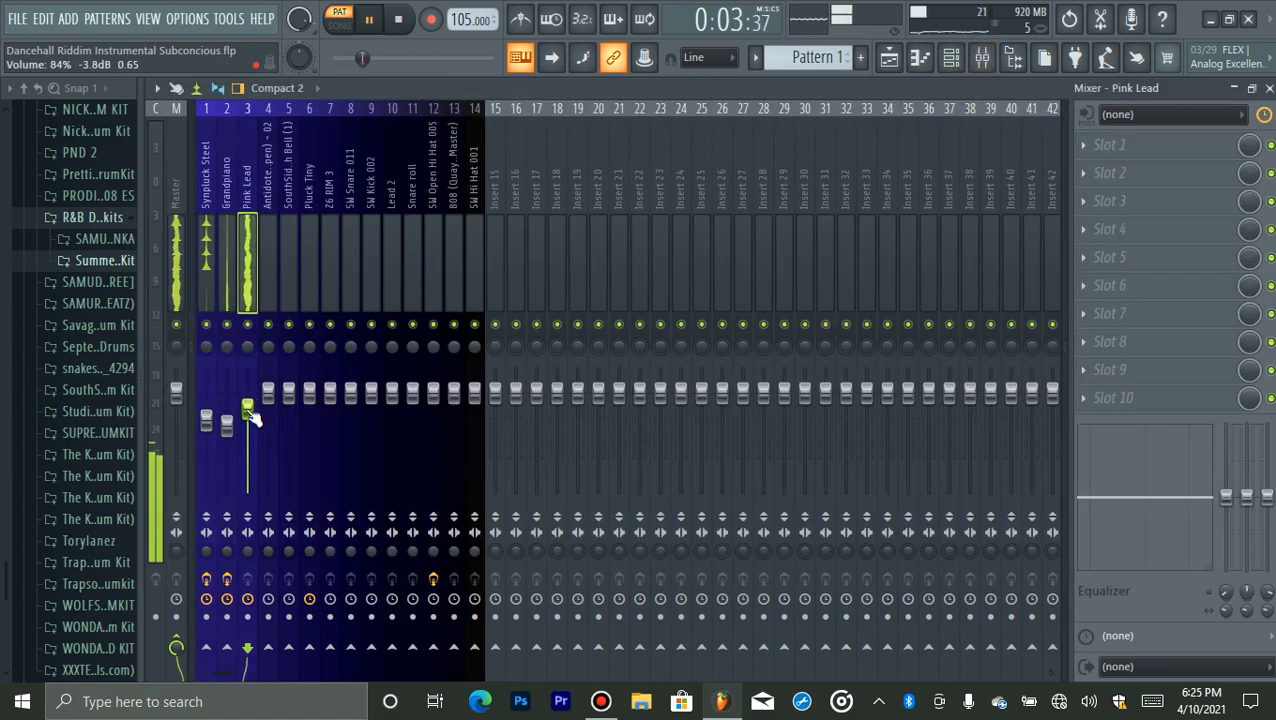
- Add Fruity Parametric EQ 2 to slot 1 of the Pink Lead track and cut its lows with band 1 at about 330 Hz
left_click(1110, 145)
left_click(845, 181)
key("space")
left_click_drag(241, 327, 311, 405)
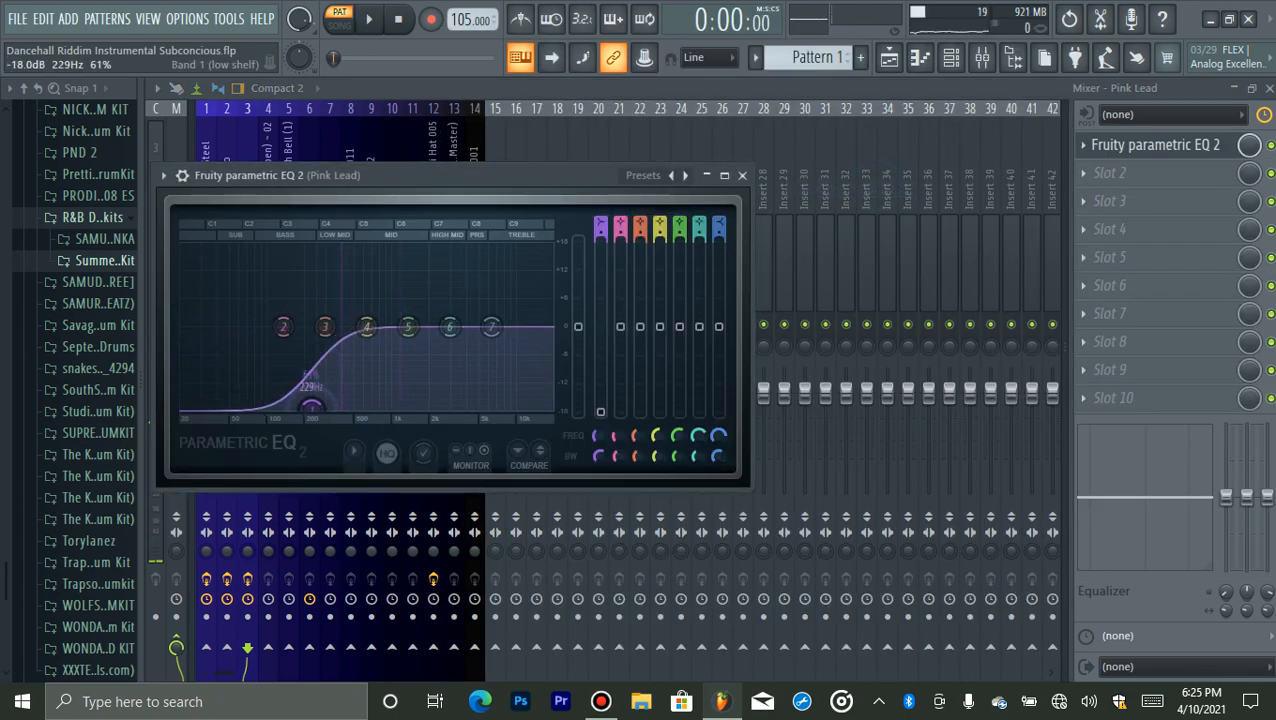
left_click_drag(328, 408, 336, 414)
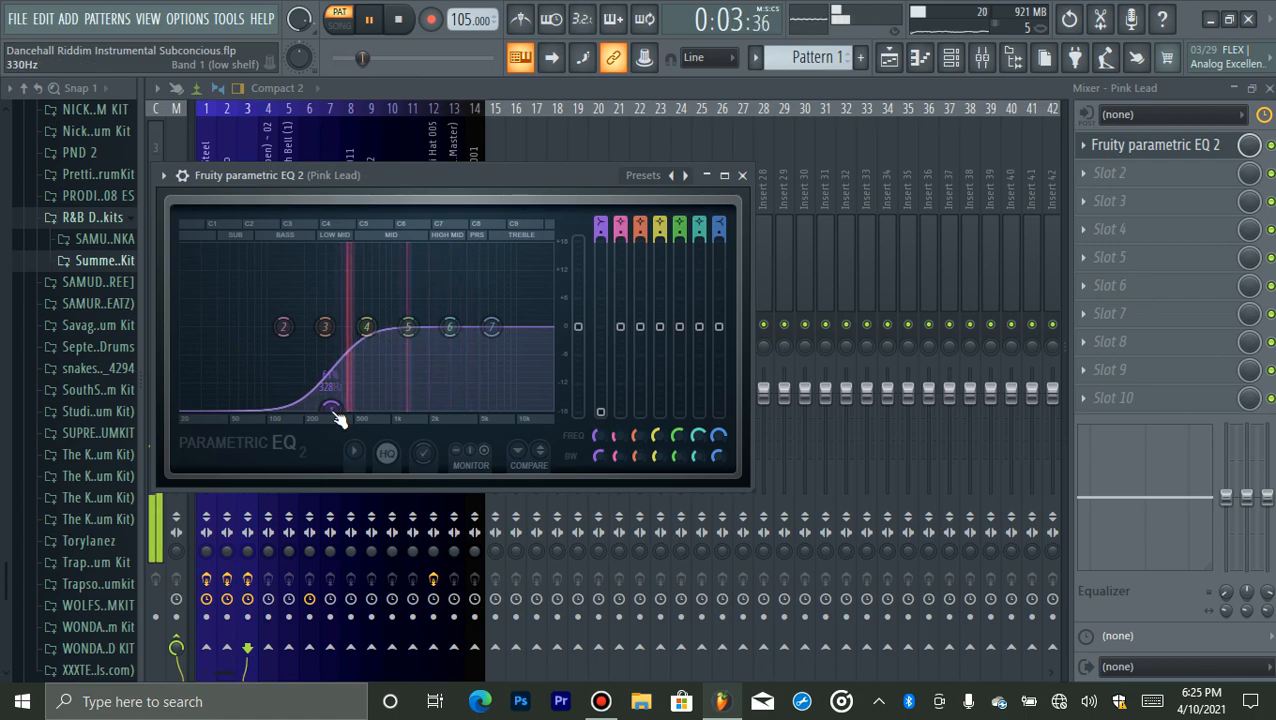
left_click(1092, 147)
key("space")
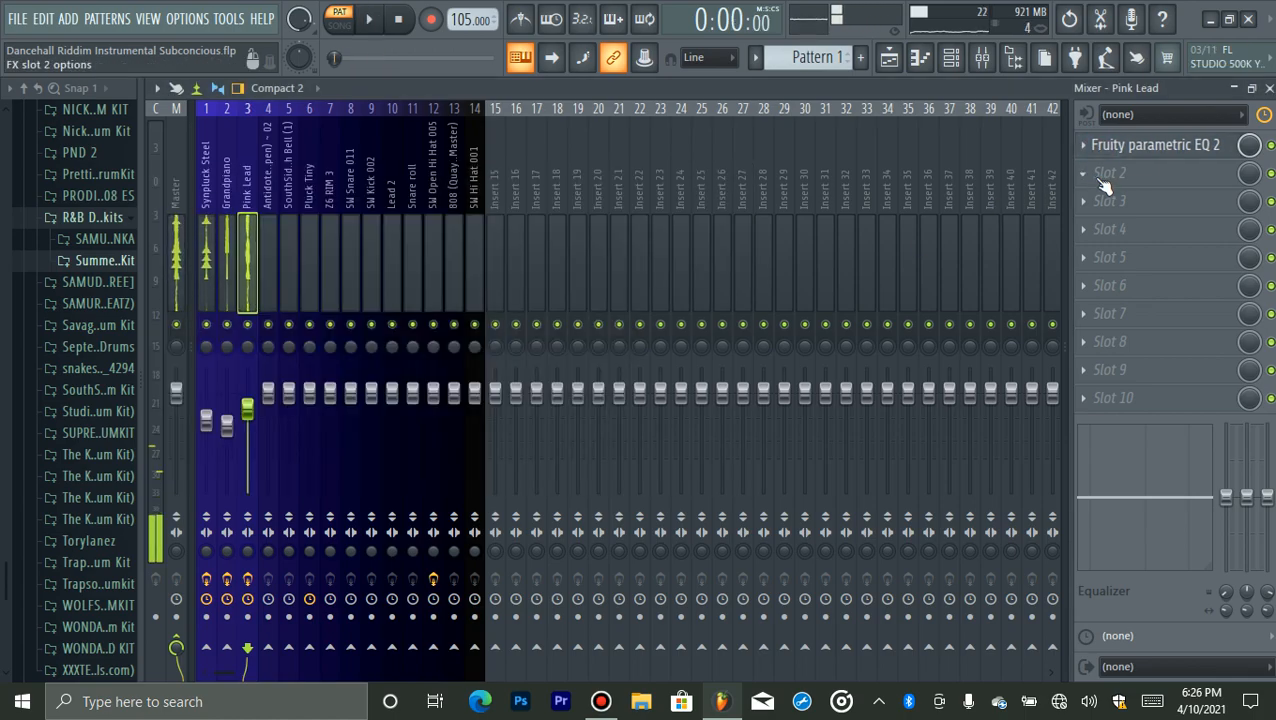
- Add ValhallaVintageVerb to slot 2 of the Pink Lead mixer track and set its reverb mode to Ambience
left_click(1097, 175)
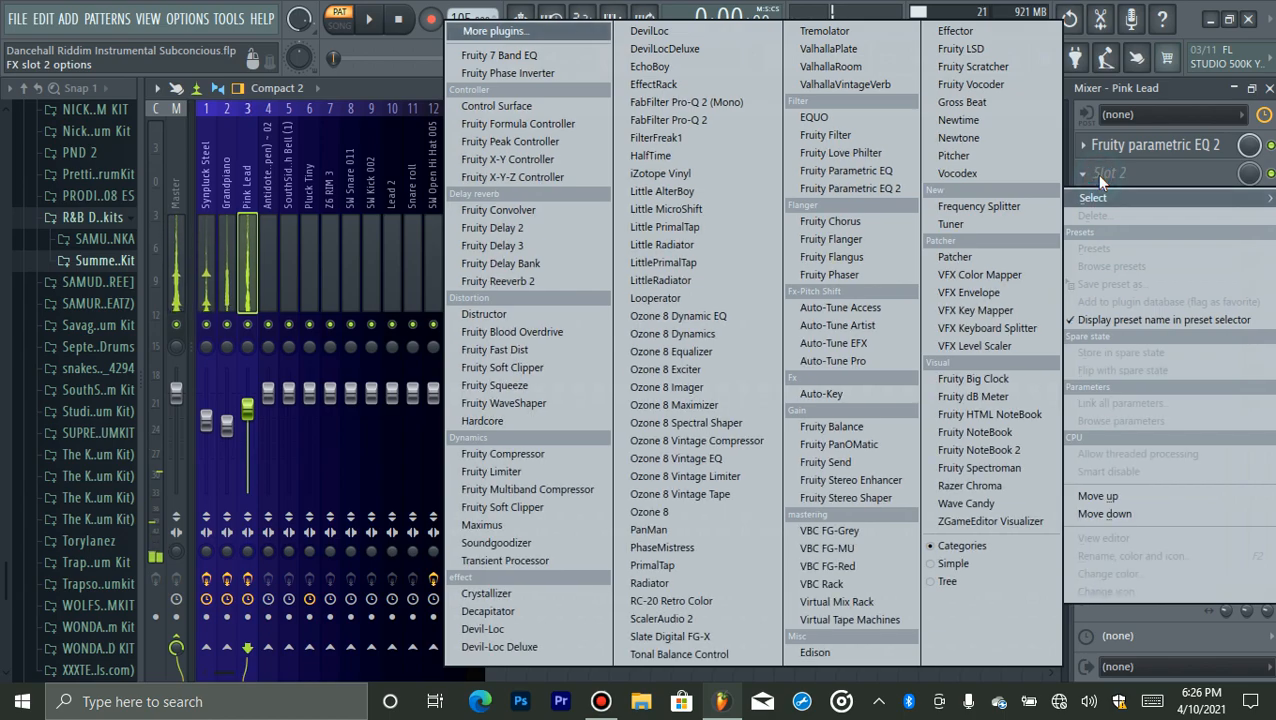
left_click(841, 88)
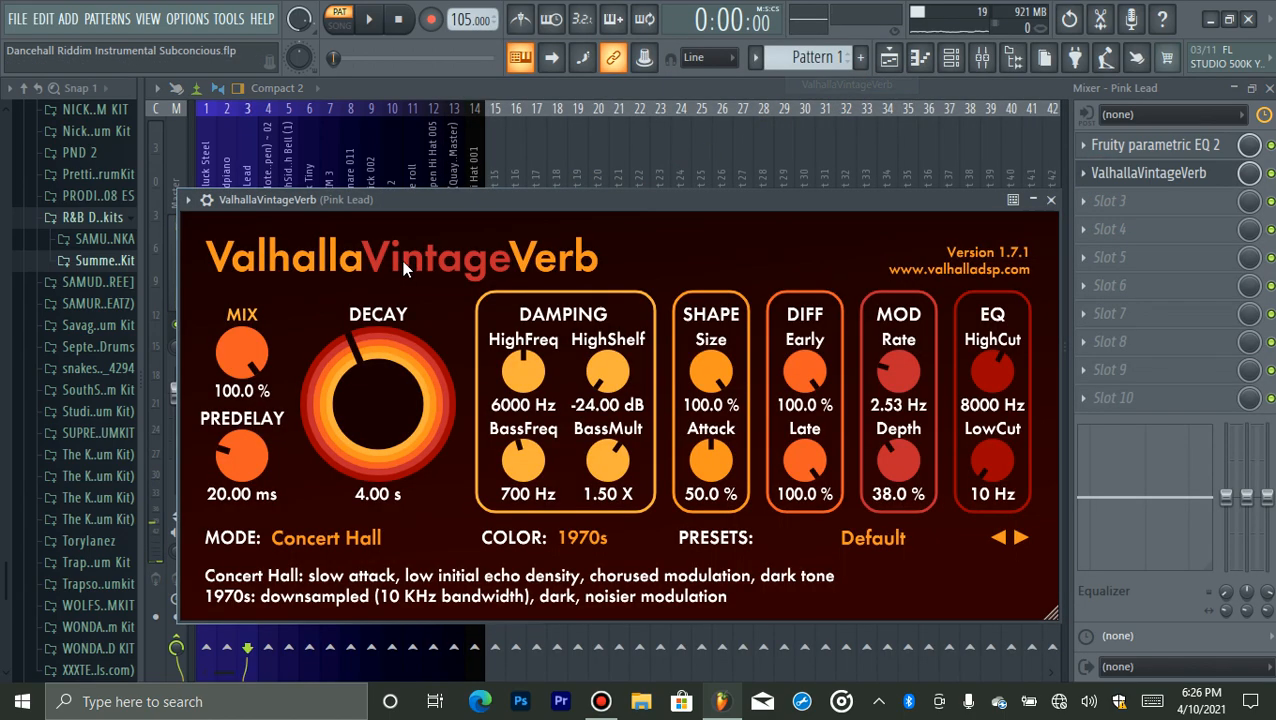
left_click(308, 540)
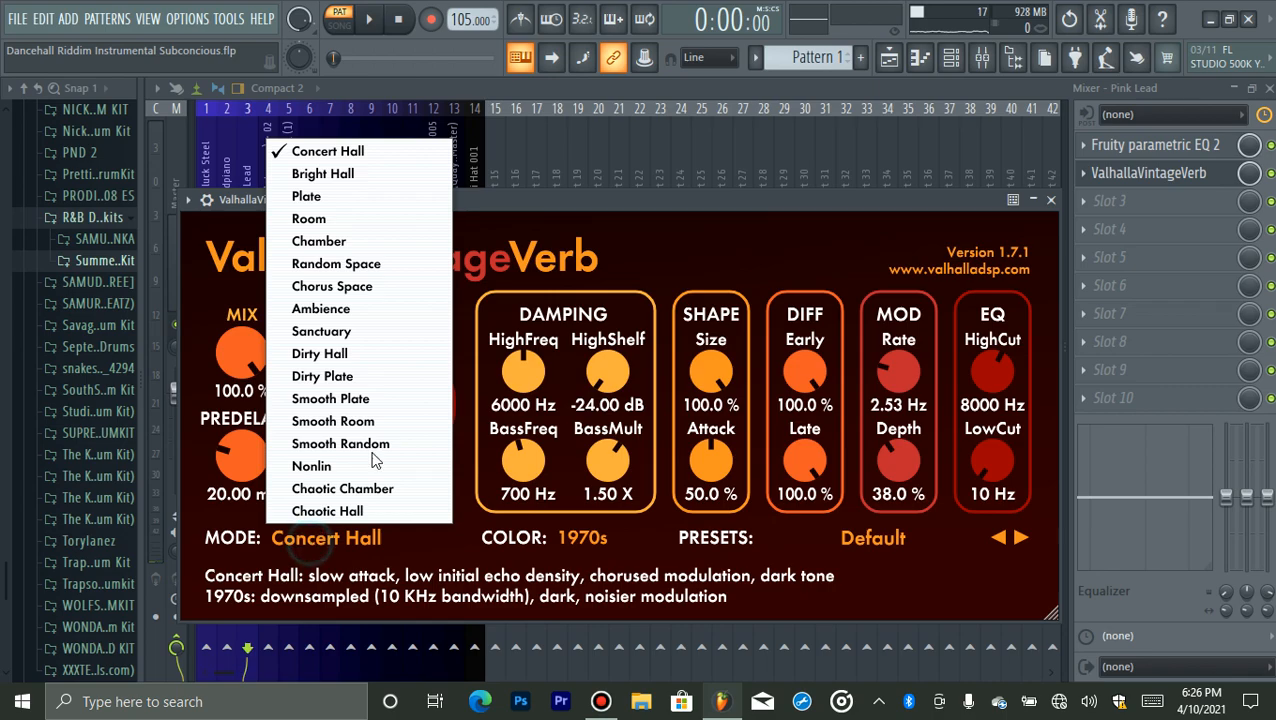
left_click(337, 310)
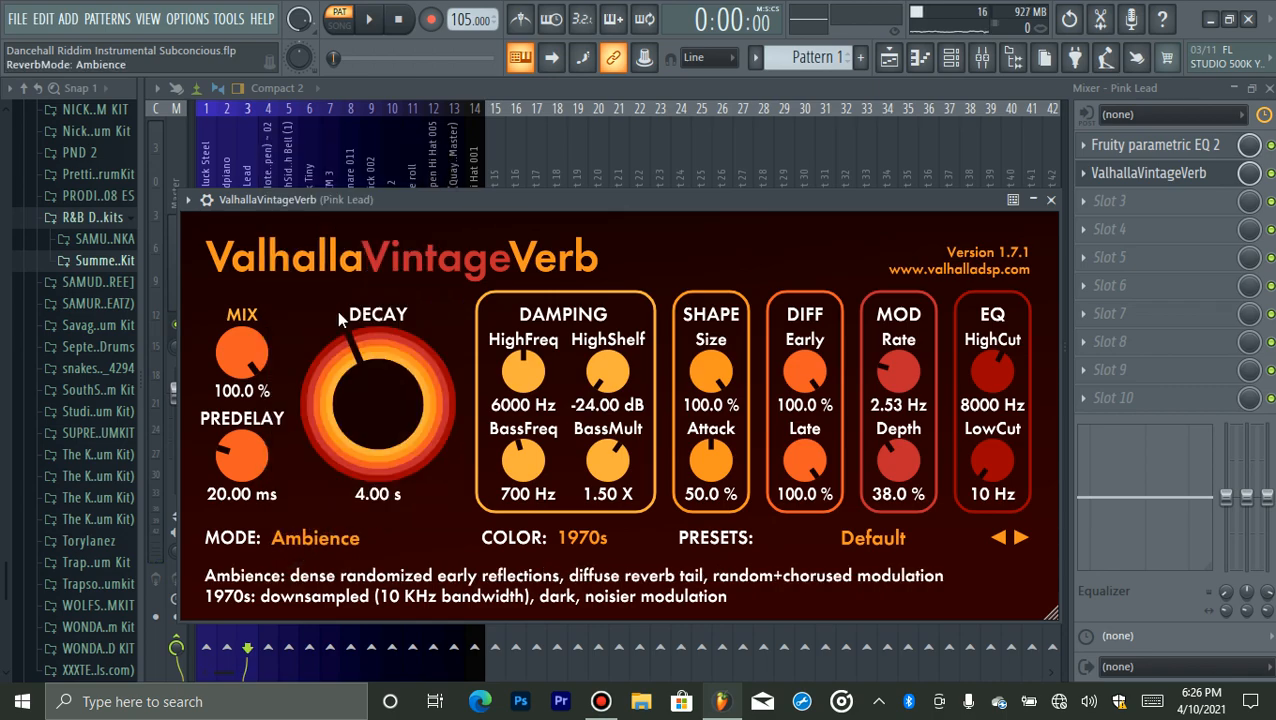
- Set the Pink Lead reverb mix to 15.6%, close the plugin, and lower the track's volume to 80% during playback
left_click_drag(240, 350, 253, 458)
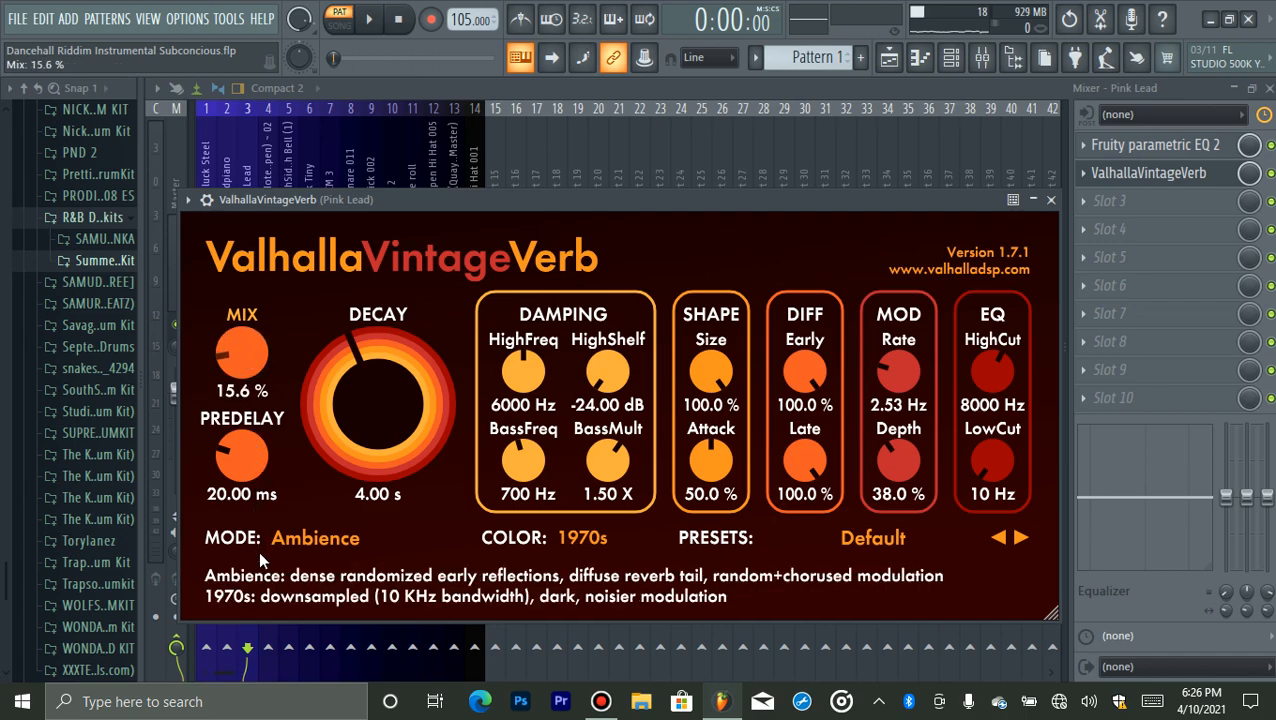
left_click(1118, 180)
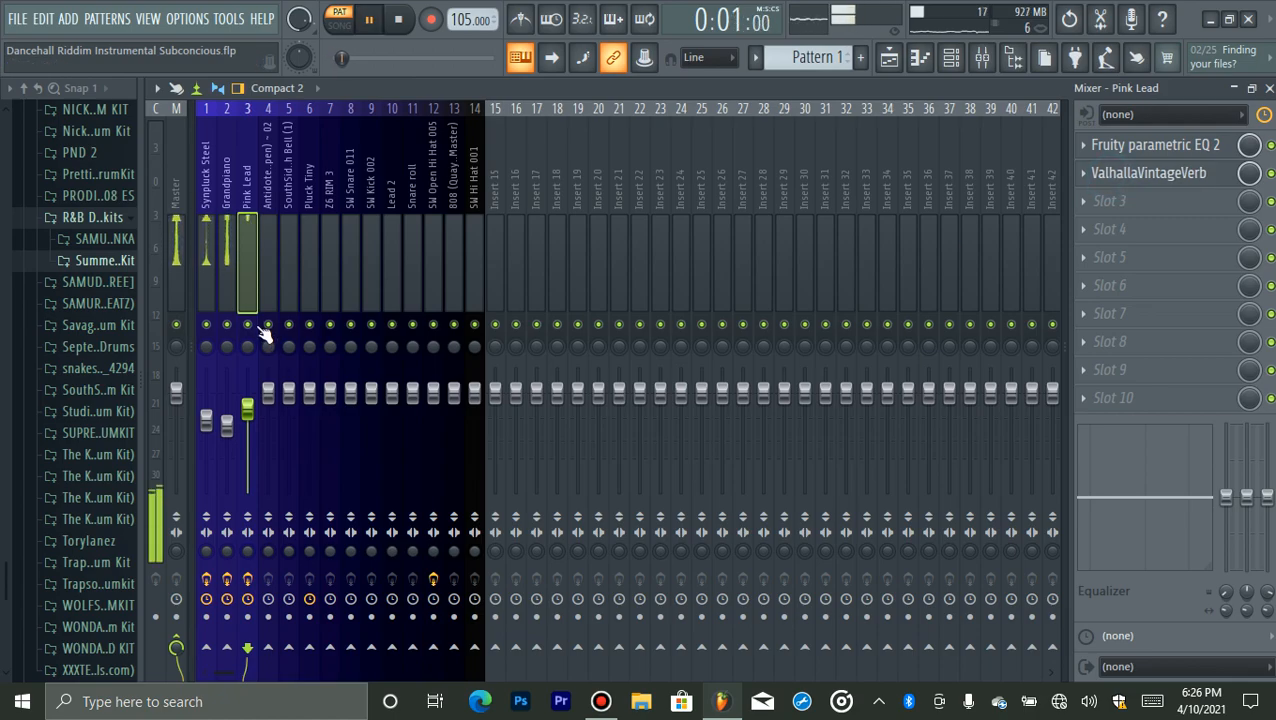
left_click_drag(247, 410, 247, 413)
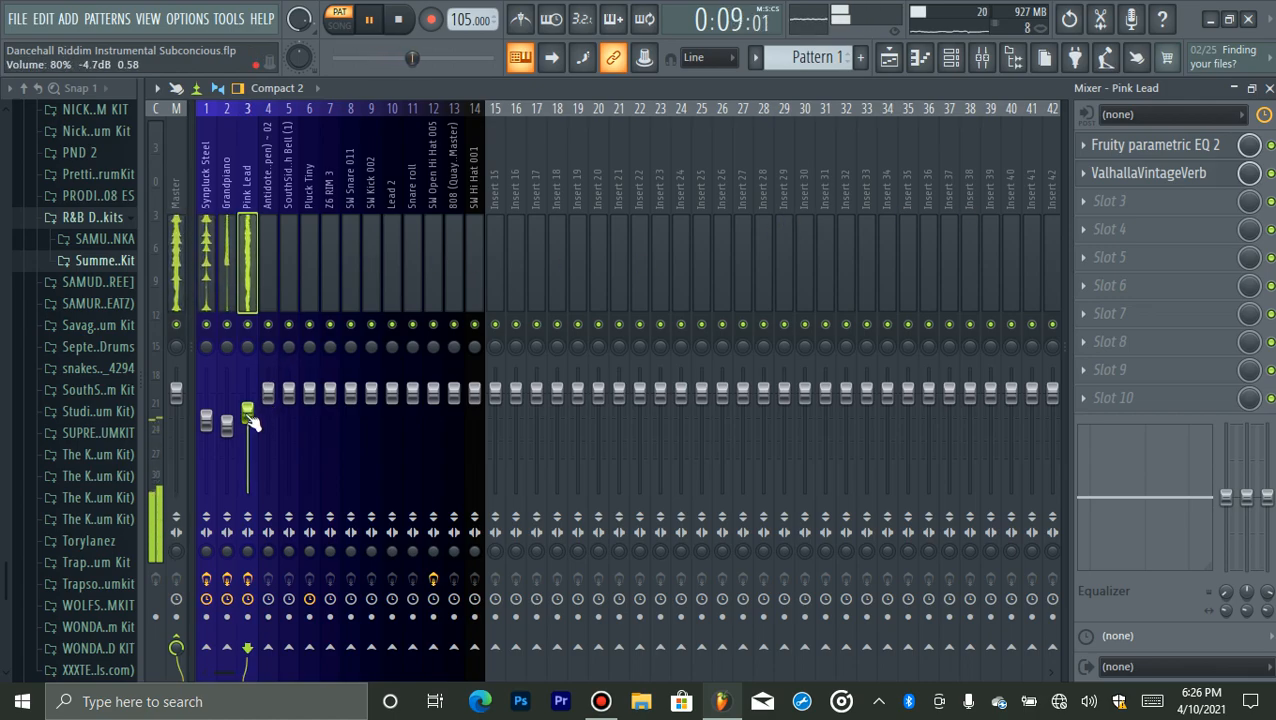
key("space")
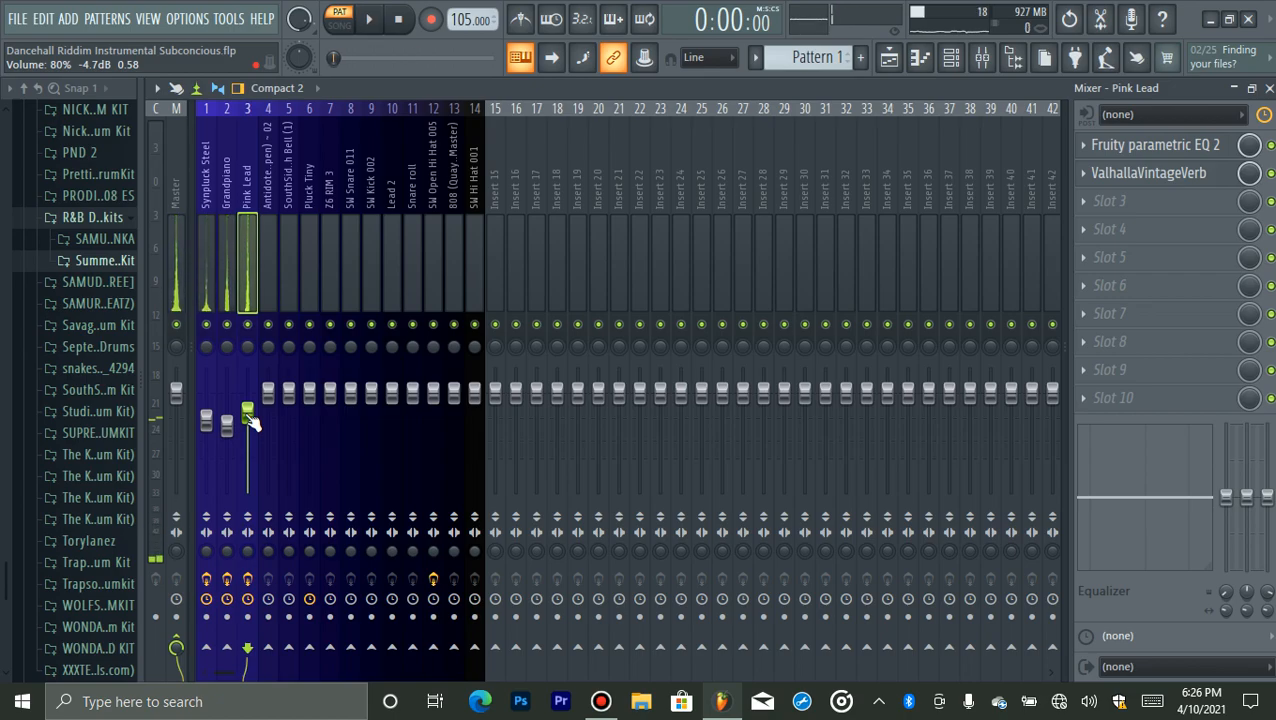
- Unmute the Antidote open hat and SouthSide Church Bell channels and lower their mixer volumes to 87% and 77%
left_click(273, 304)
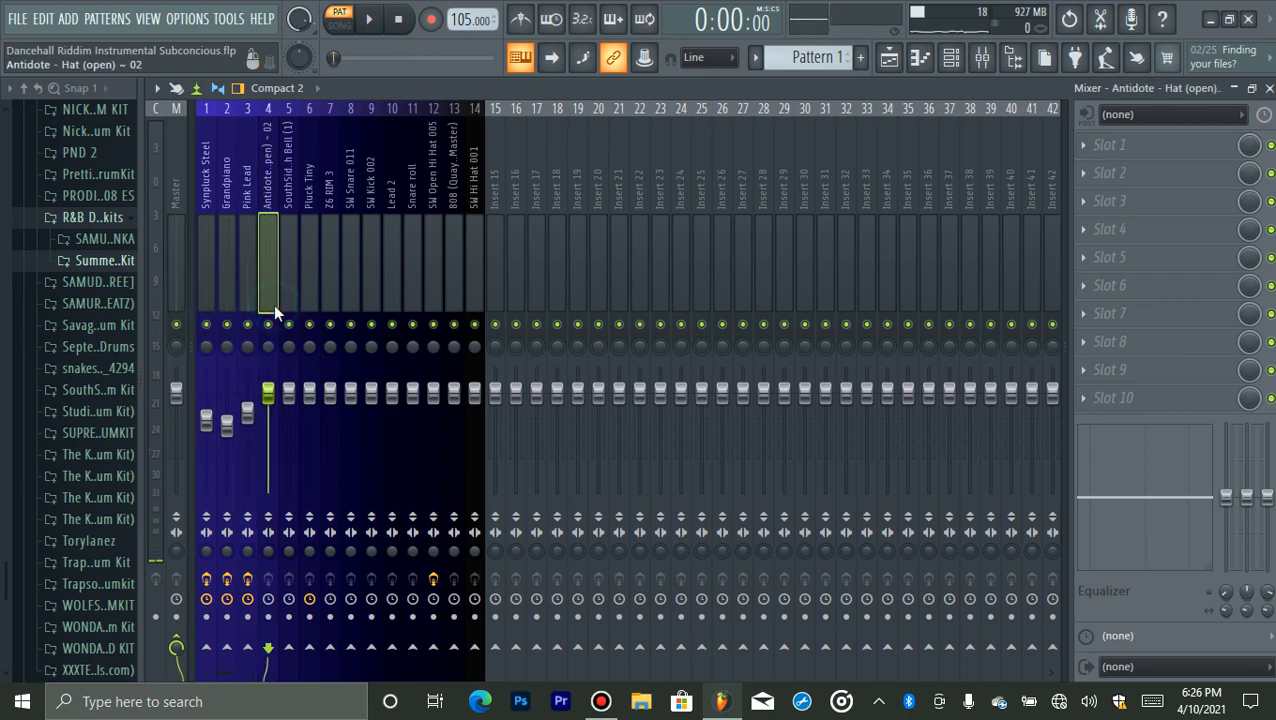
left_click(951, 57)
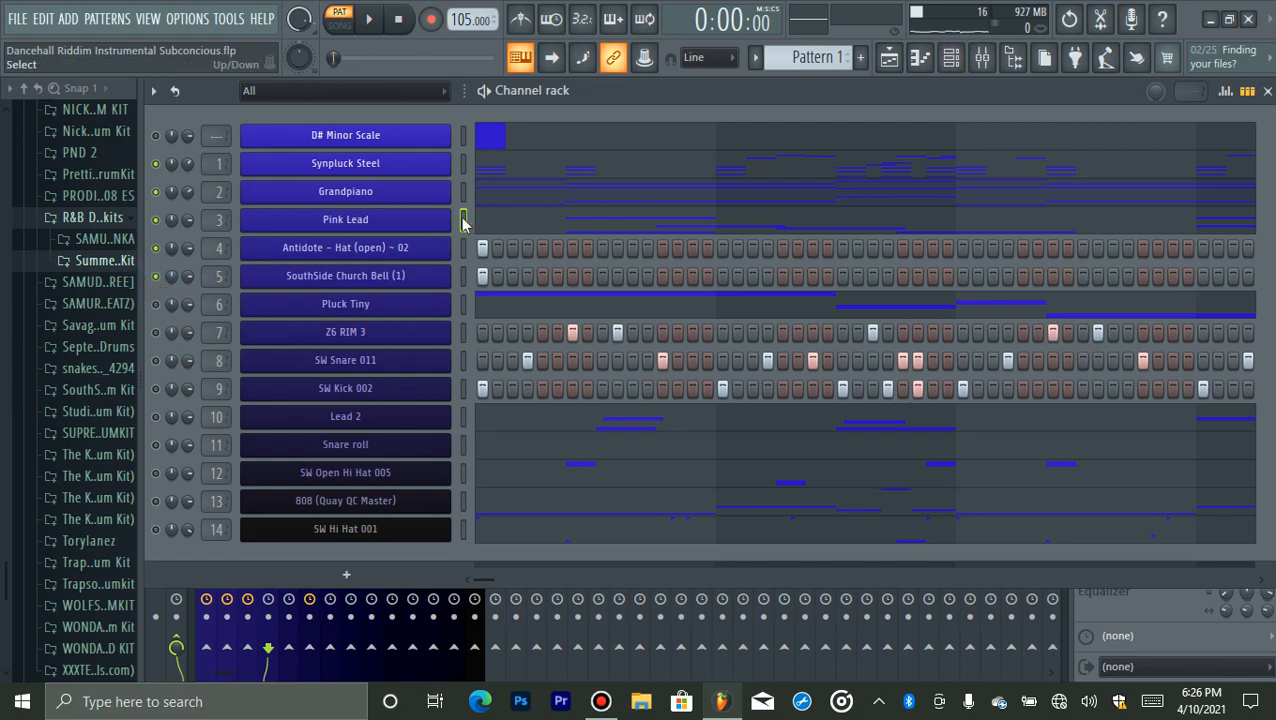
left_click(990, 60)
left_click(287, 265)
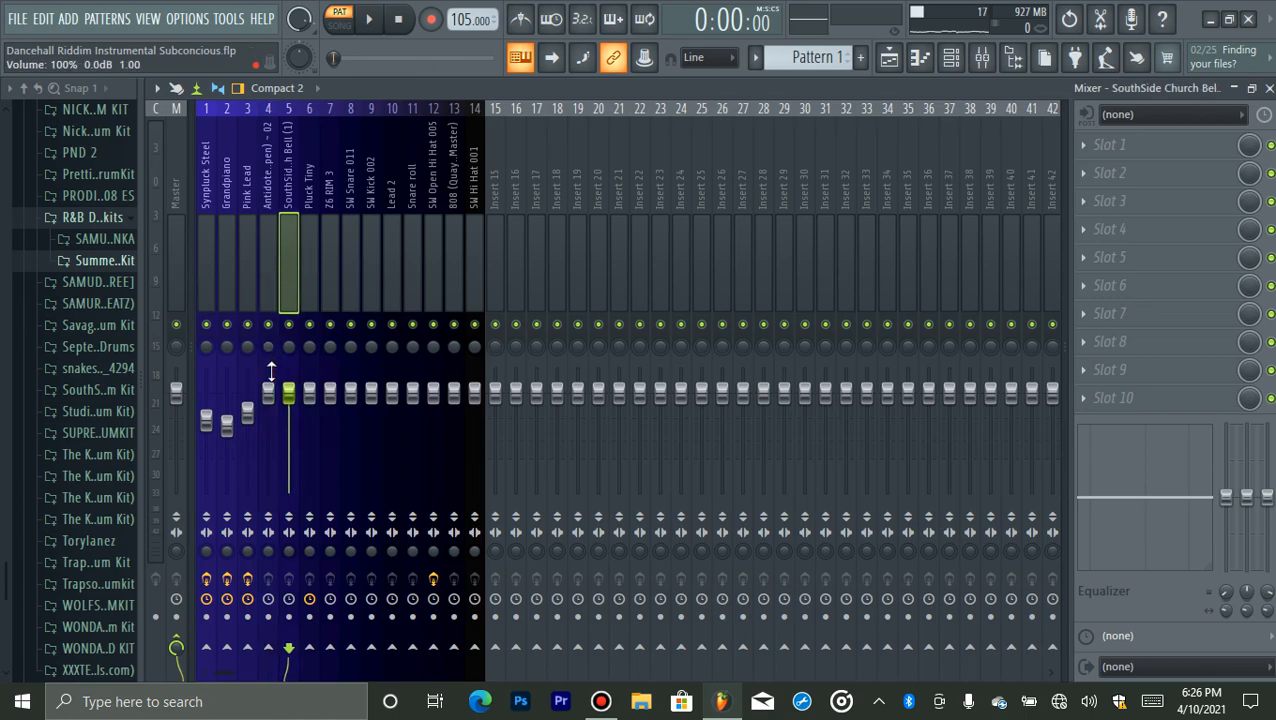
mouse_move(288, 393)
left_mouse_down()
mouse_move(288, 407)
mouse_move(268, 405)
left_mouse_up()
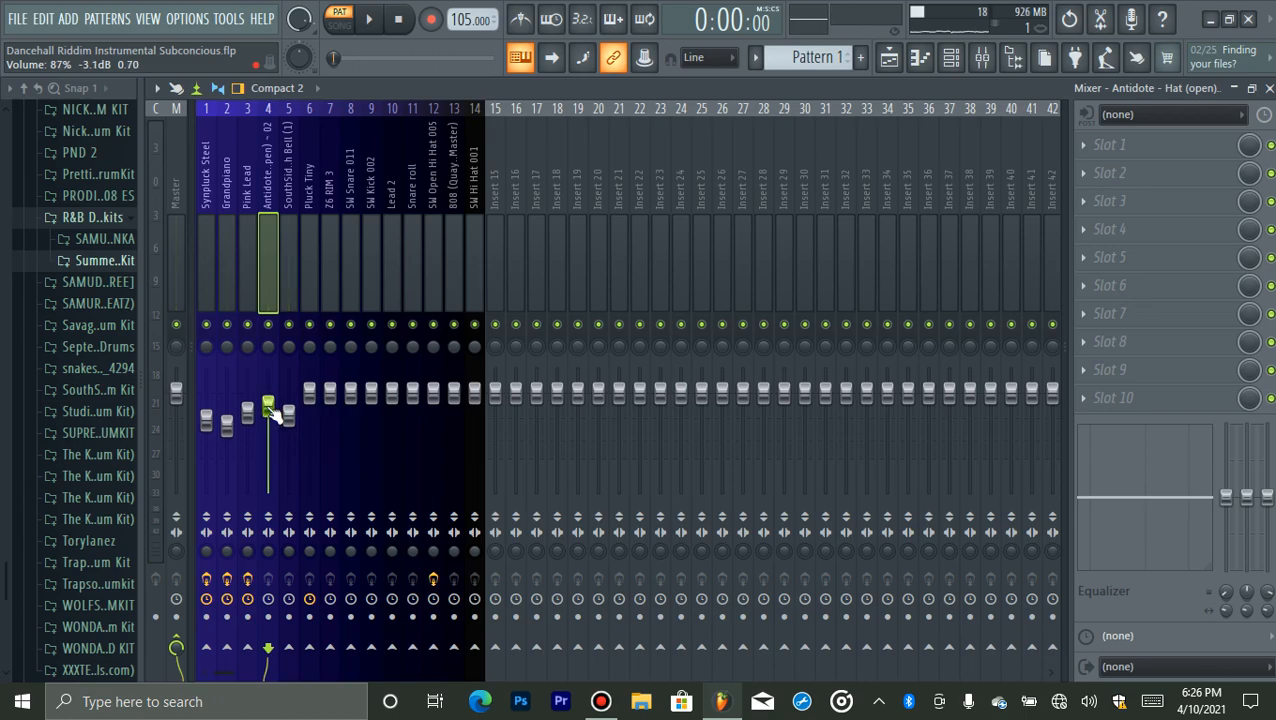
key("space")
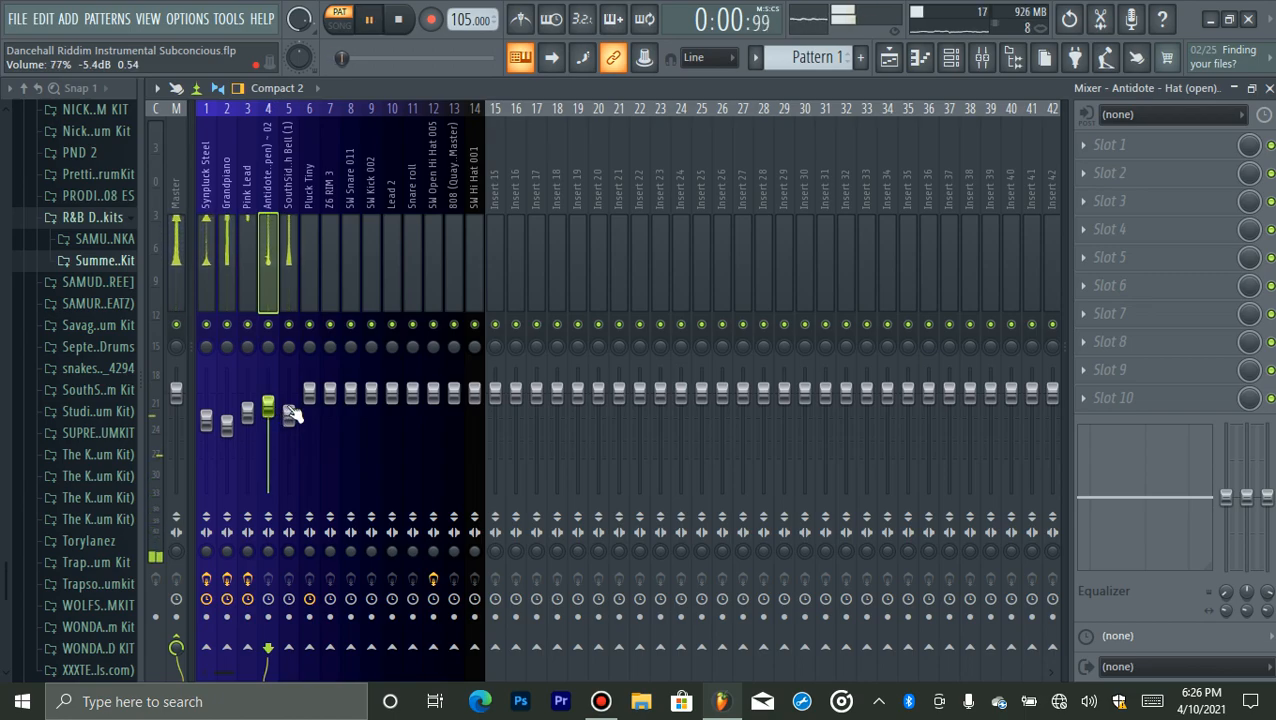
- Unmute the Pluck Tiny channel and select it
left_click(951, 57)
left_click(325, 313)
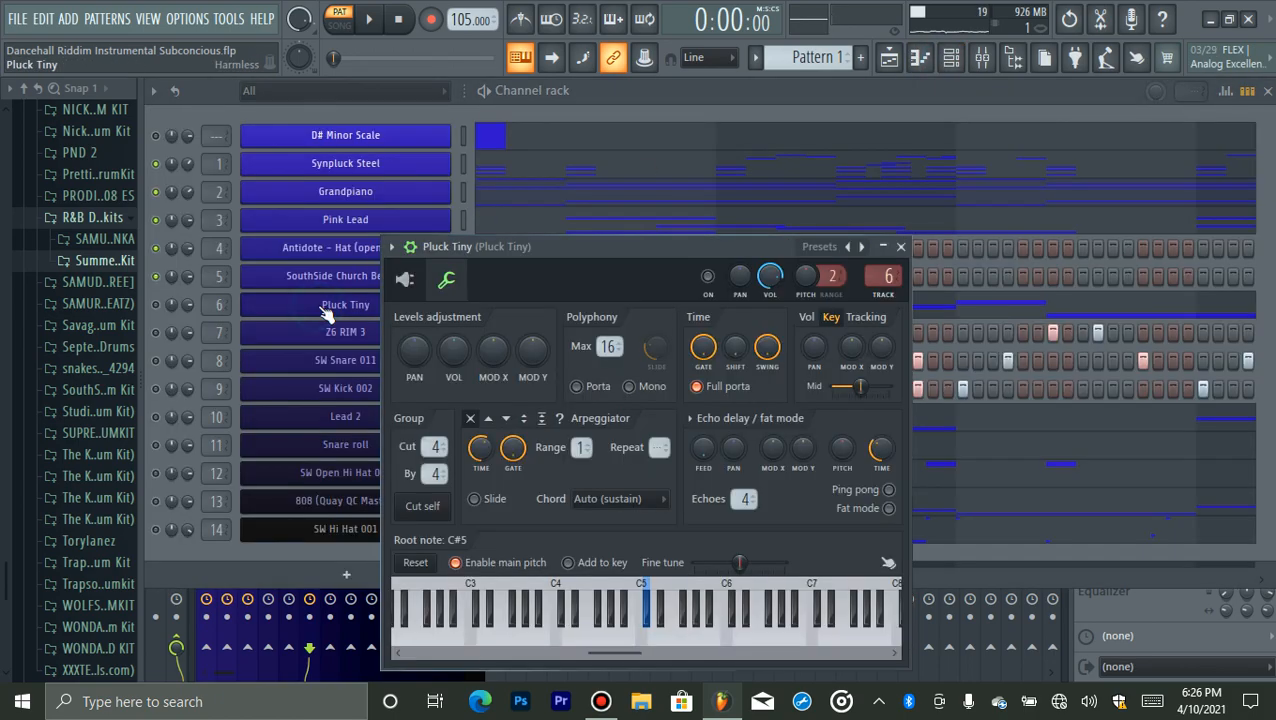
left_click(412, 248)
left_click(320, 314)
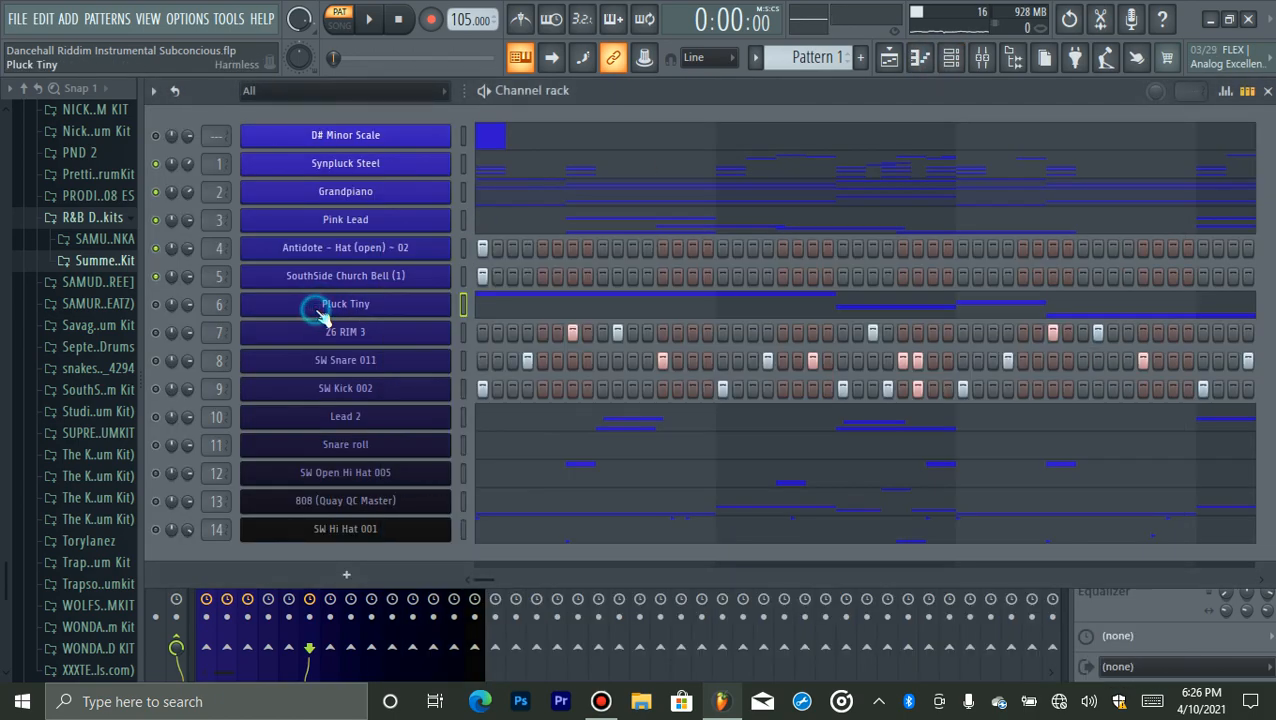
left_click(463, 308)
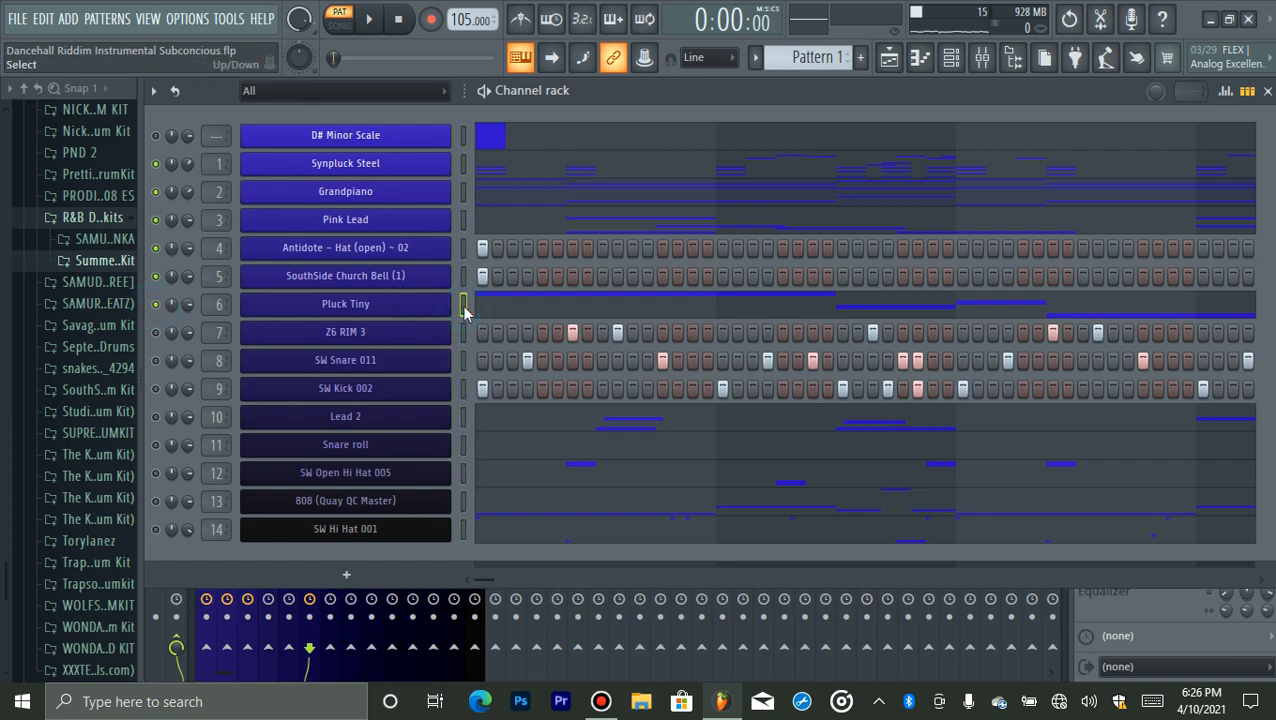
- Lower the Pluck Tiny mixer track's volume to 82% during playback
key("space")
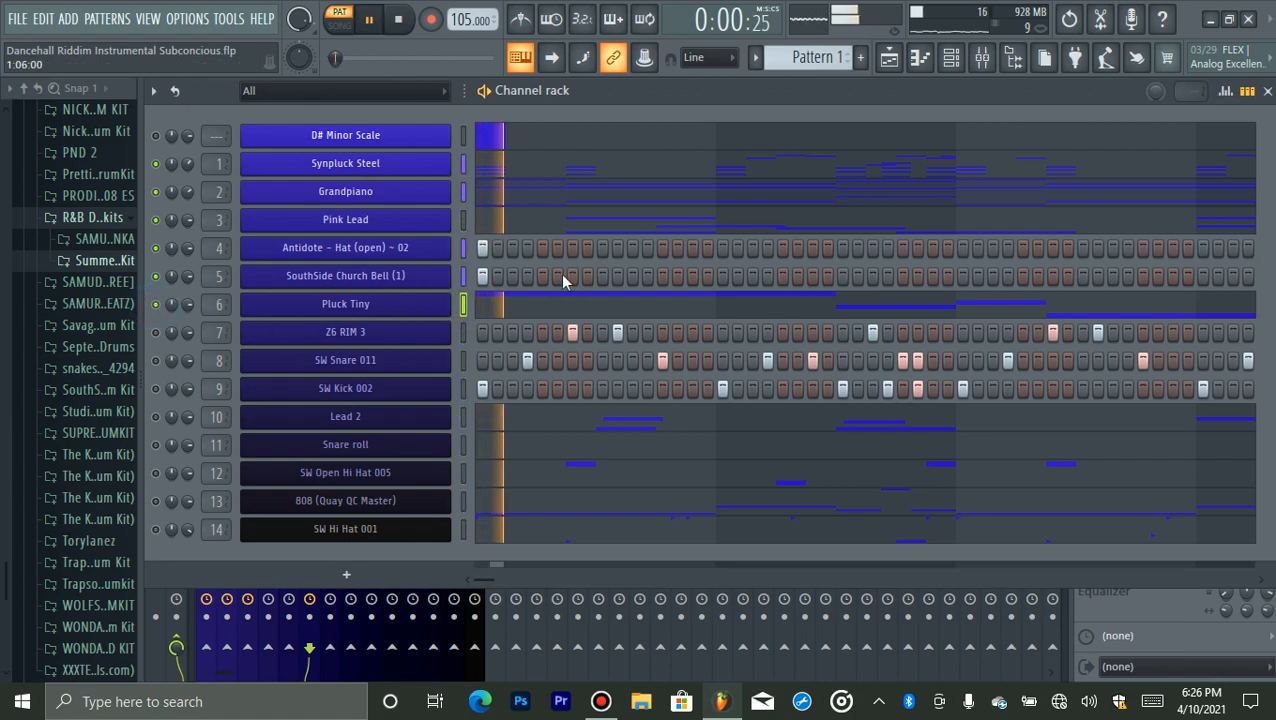
left_click(986, 60)
left_click_drag(310, 405, 310, 417)
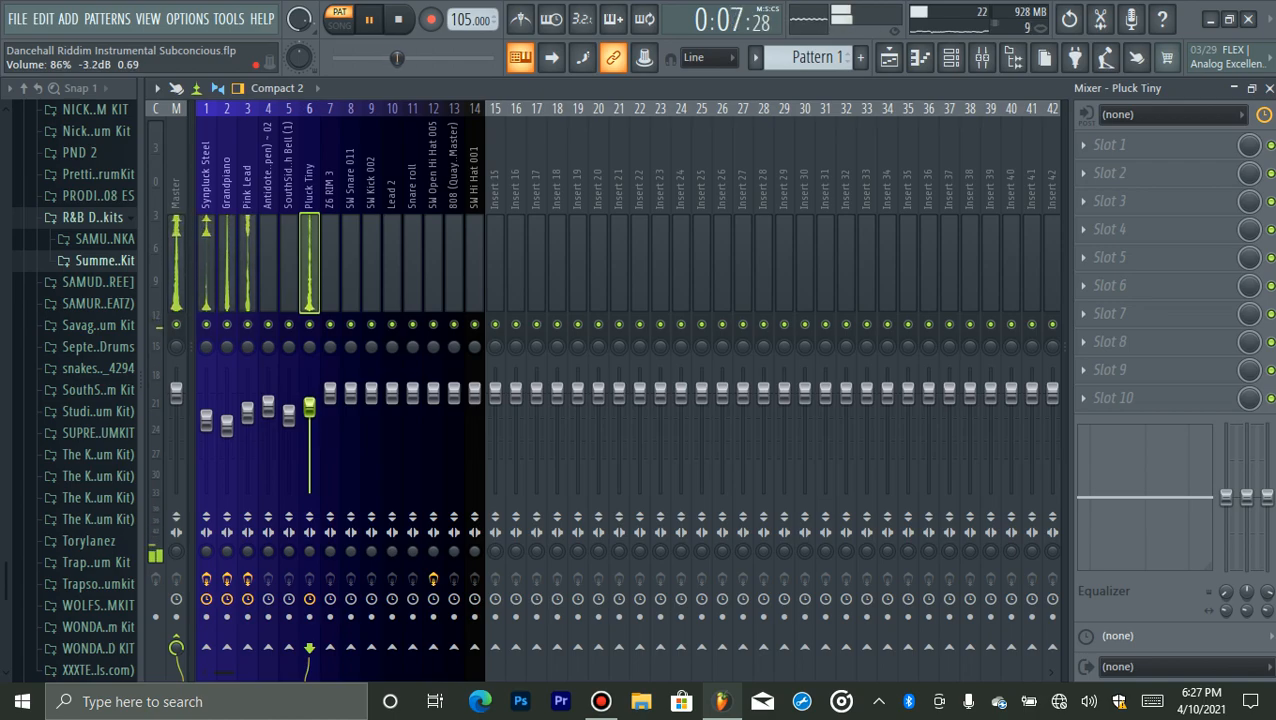
left_click_drag(311, 417, 311, 423)
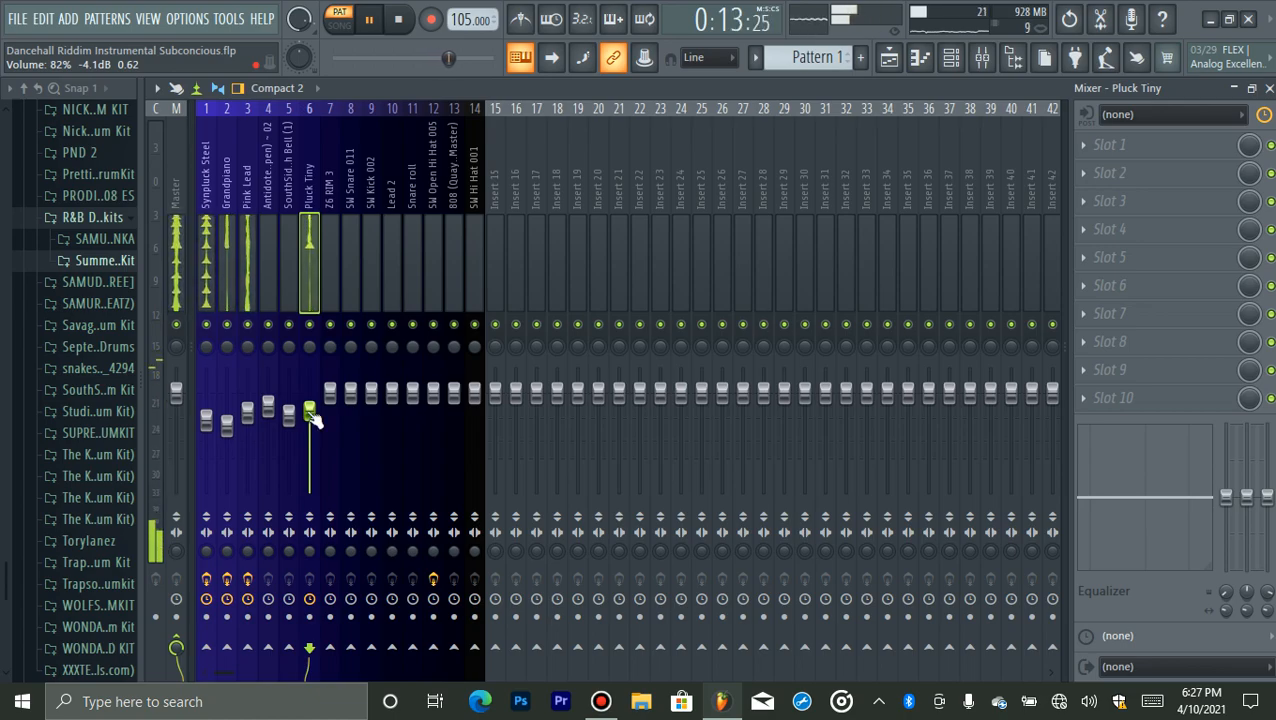
key("space")
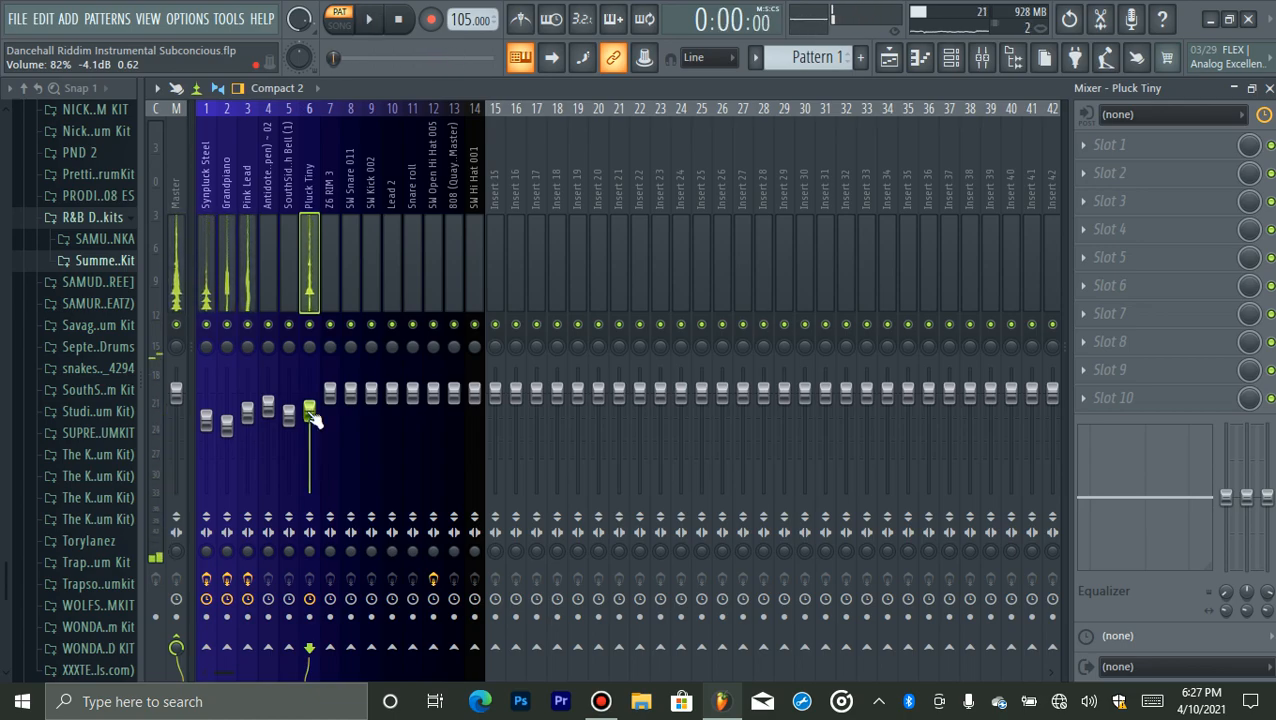
- Add Fruity Parametric EQ 2 to slot 1 of the Pluck Tiny track and cut its lows with band 1 at about 343 Hz
left_click(1083, 146)
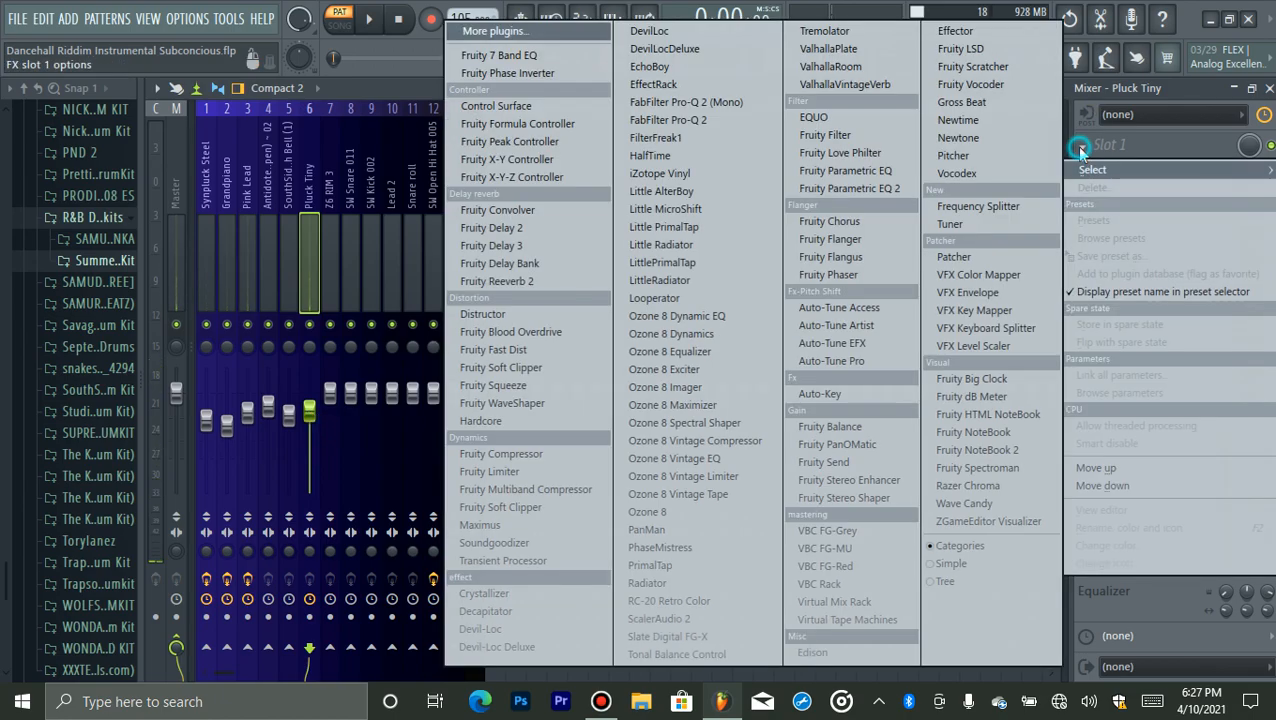
left_click(900, 189)
key("space")
left_click_drag(386, 474, 480, 565)
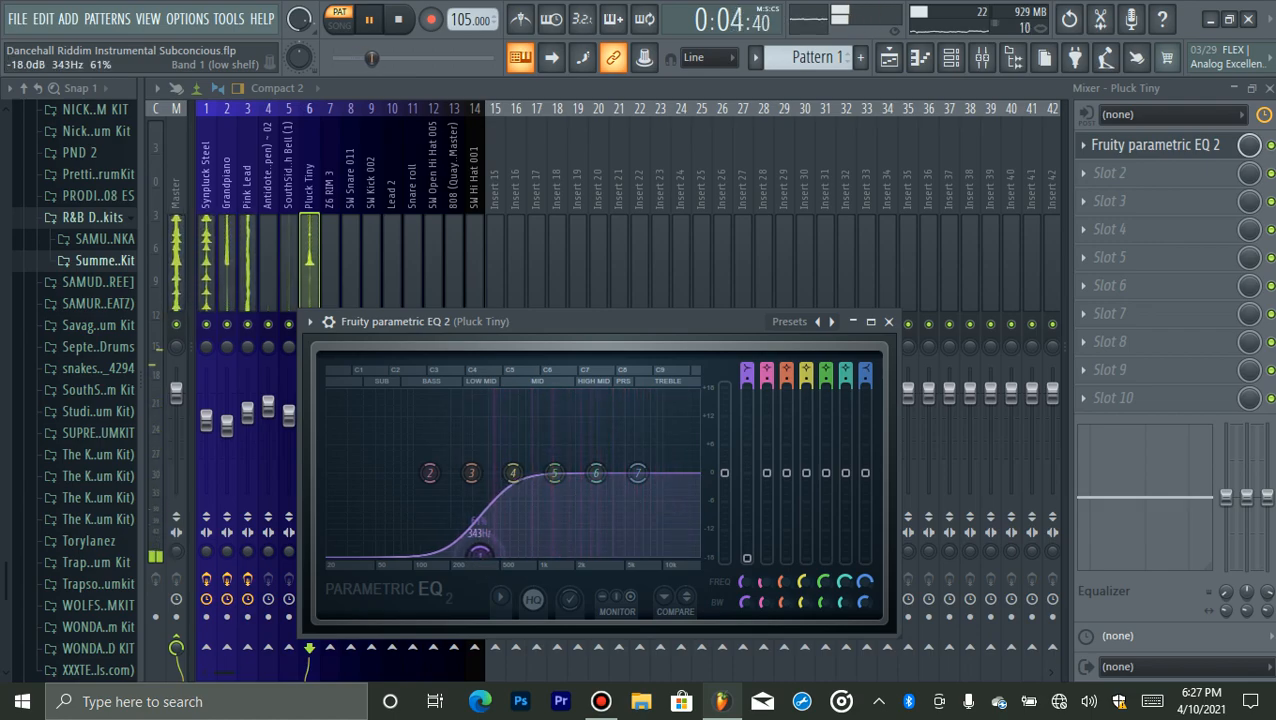
left_click(1222, 160)
key("space")
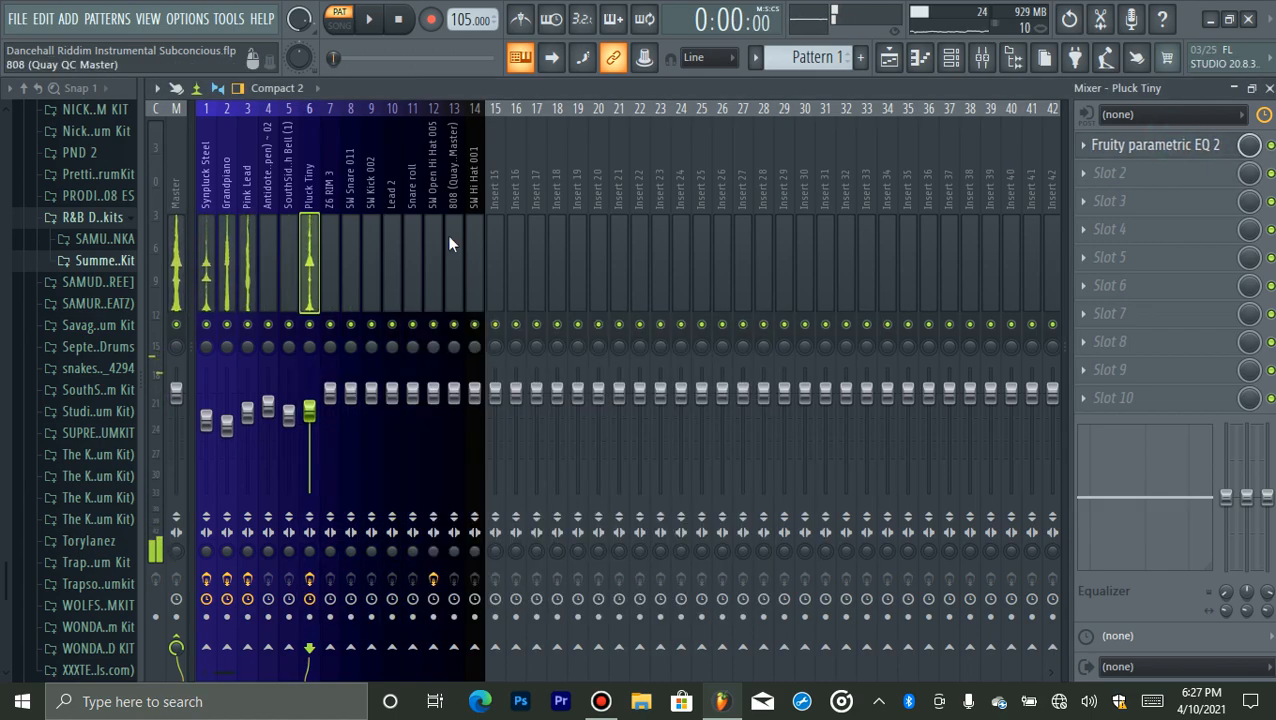
- Unmute the Z6 RIM 3 channel and lower its mixer track's volume to 73% during playback
left_click(325, 272)
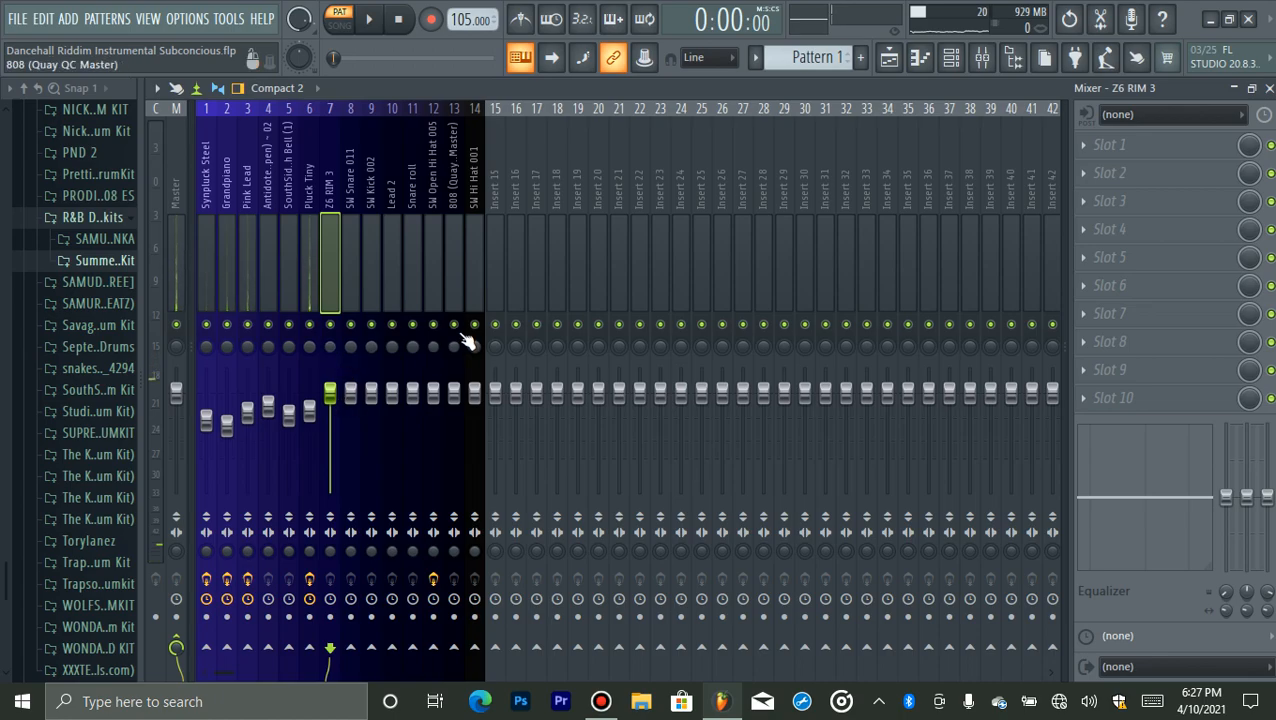
left_click(955, 62)
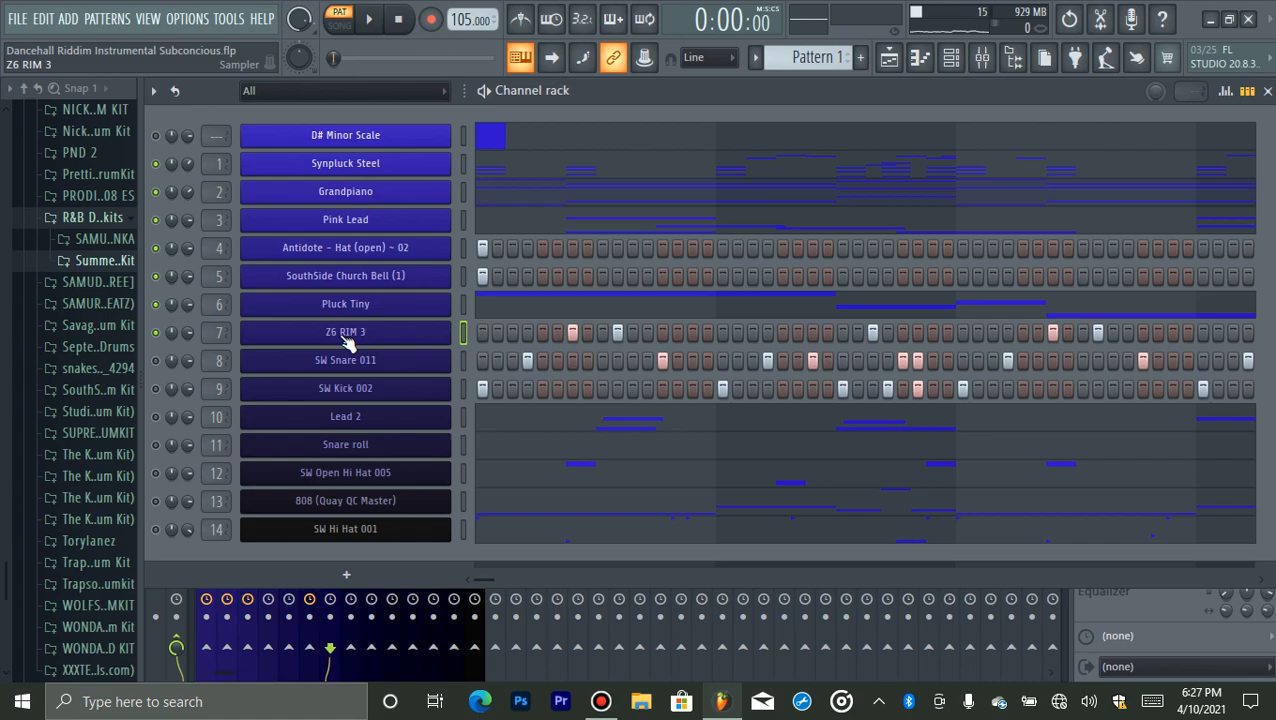
left_click(982, 57)
key("space")
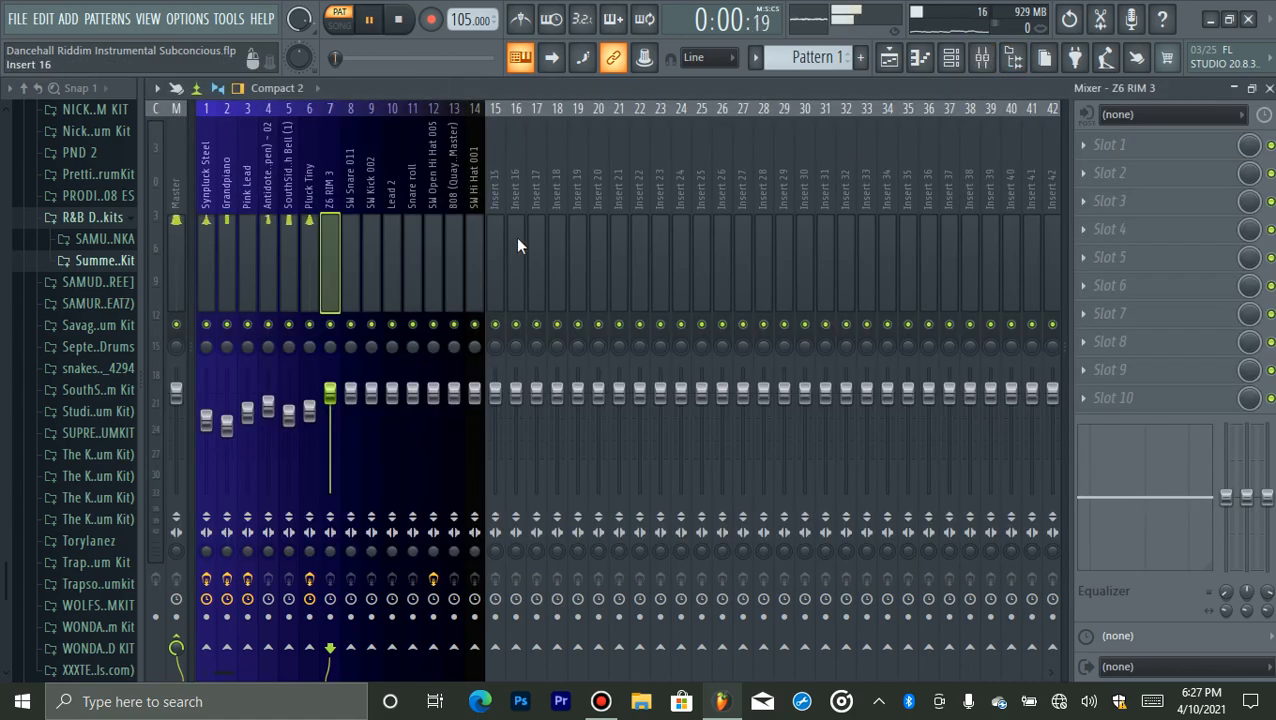
left_click_drag(330, 393, 343, 428)
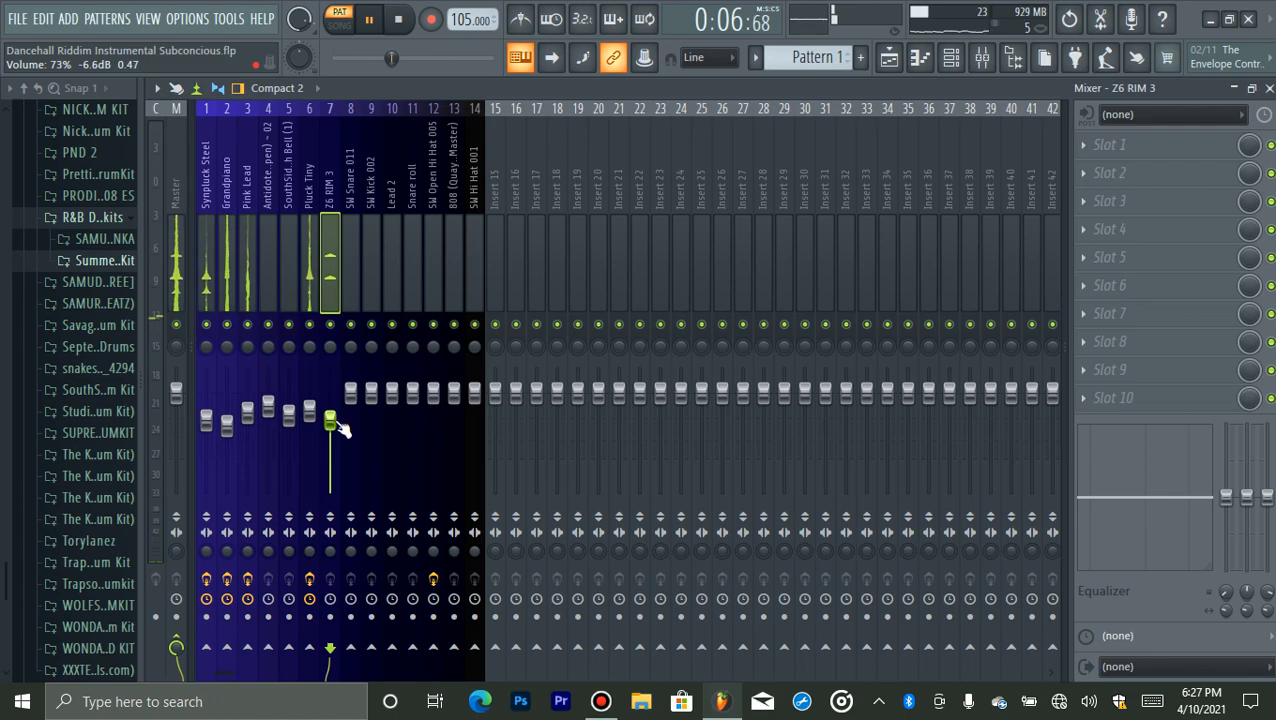
- Add Fruity Reeverb 2 to slot 1 of the Z6 RIM 3 mixer track and place its window clear of the active tracks
left_click(1107, 148)
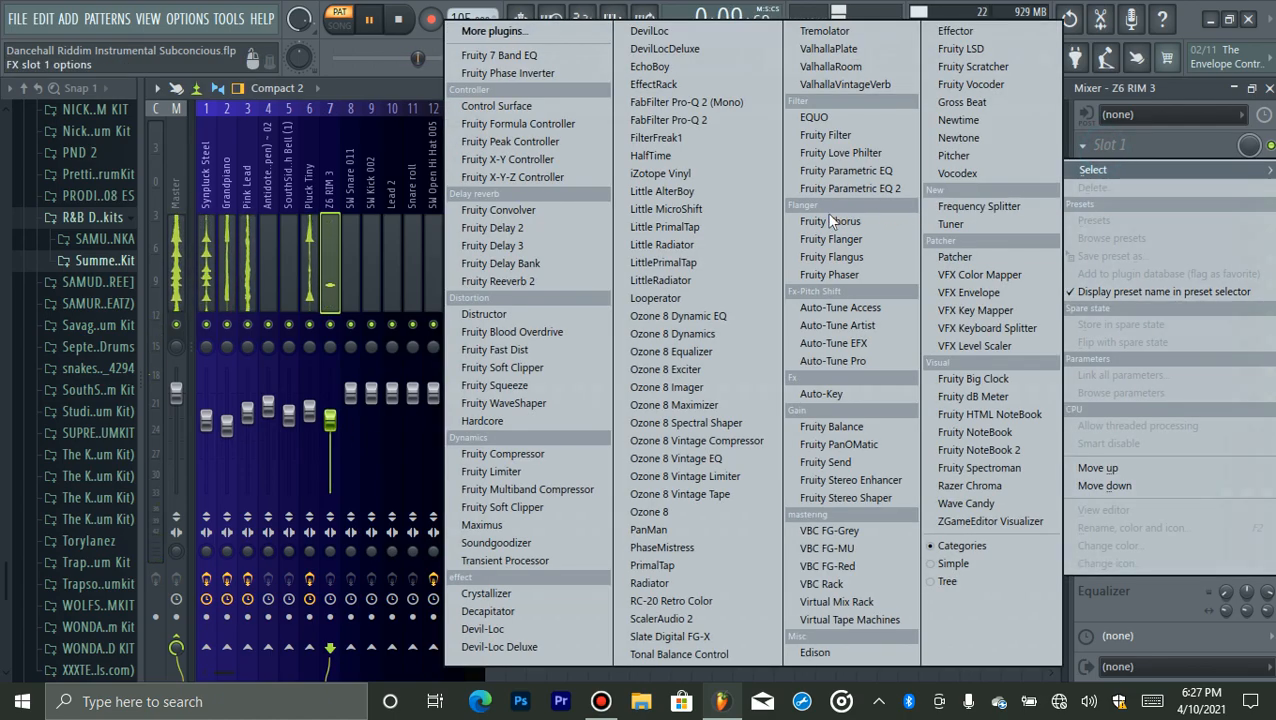
left_click(526, 250)
key("space")
left_click_drag(383, 265, 449, 232)
left_click_drag(443, 177, 778, 240)
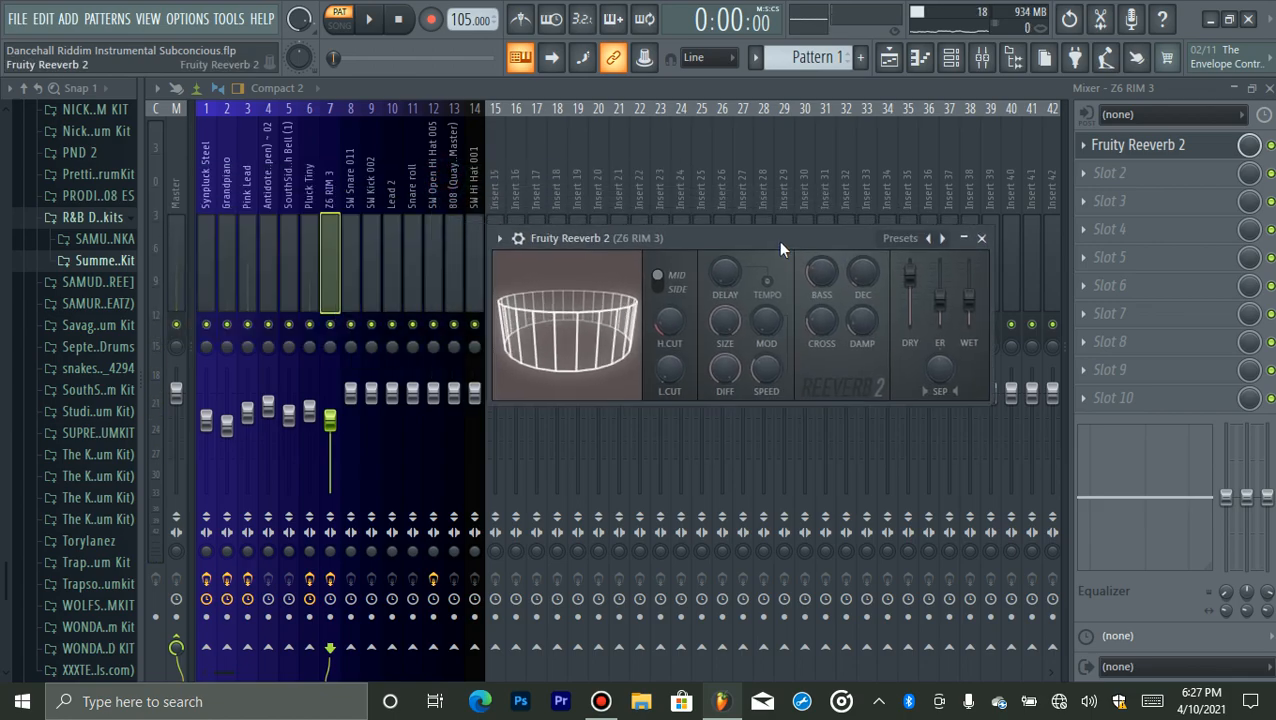
- Lower the rim's Fruity Reeverb 2 wet level to a few percent, fine-tune it during playback, and close the plugin
left_click_drag(972, 297, 972, 318)
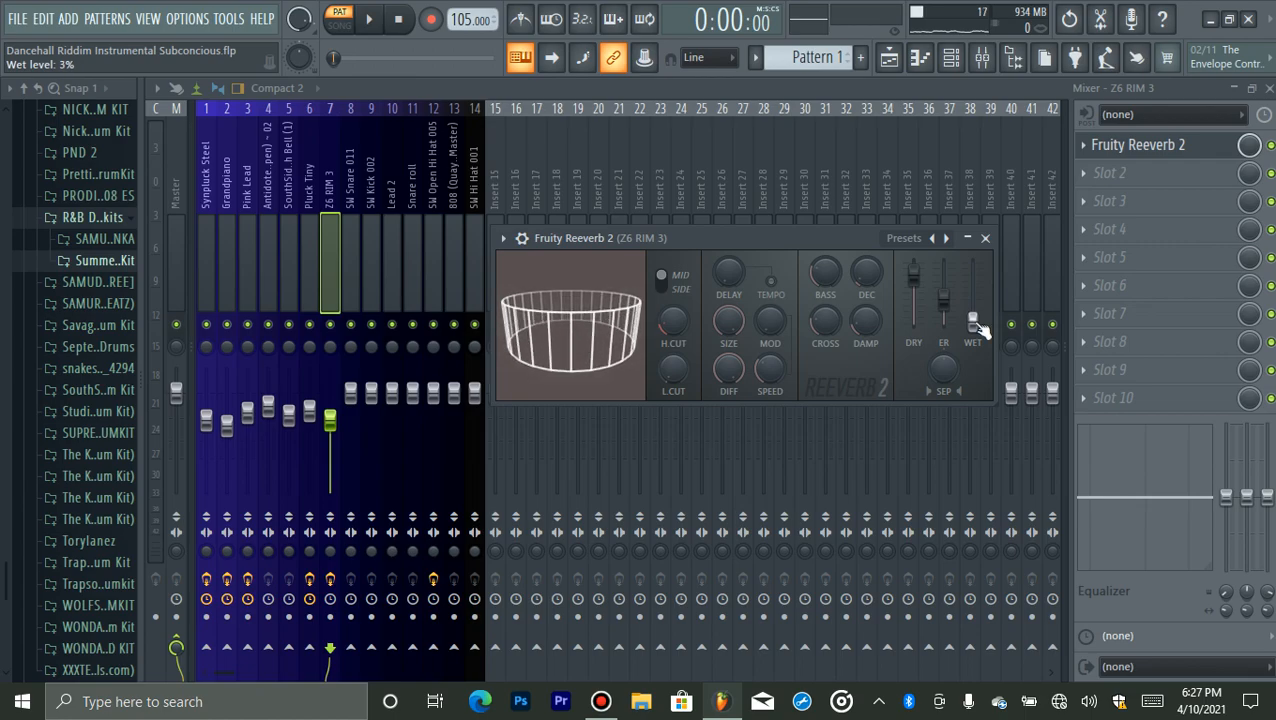
key("space")
left_click_drag(974, 322, 974, 319)
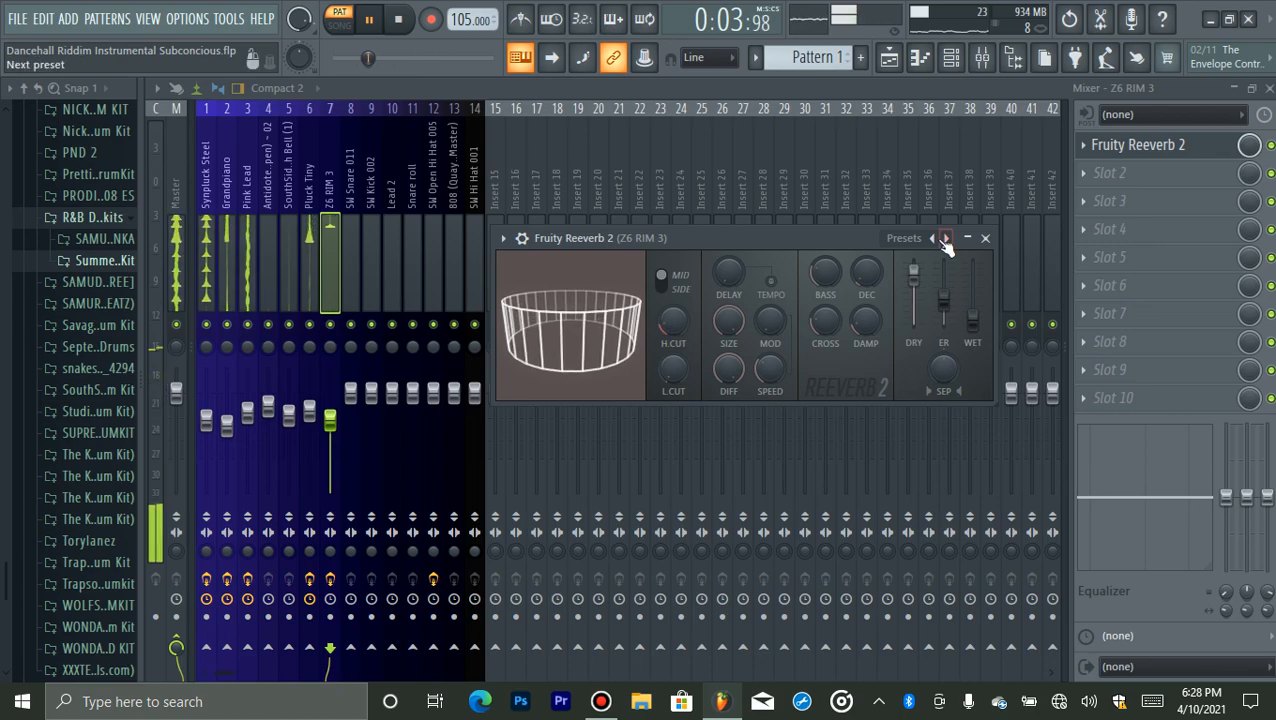
left_click(1114, 146)
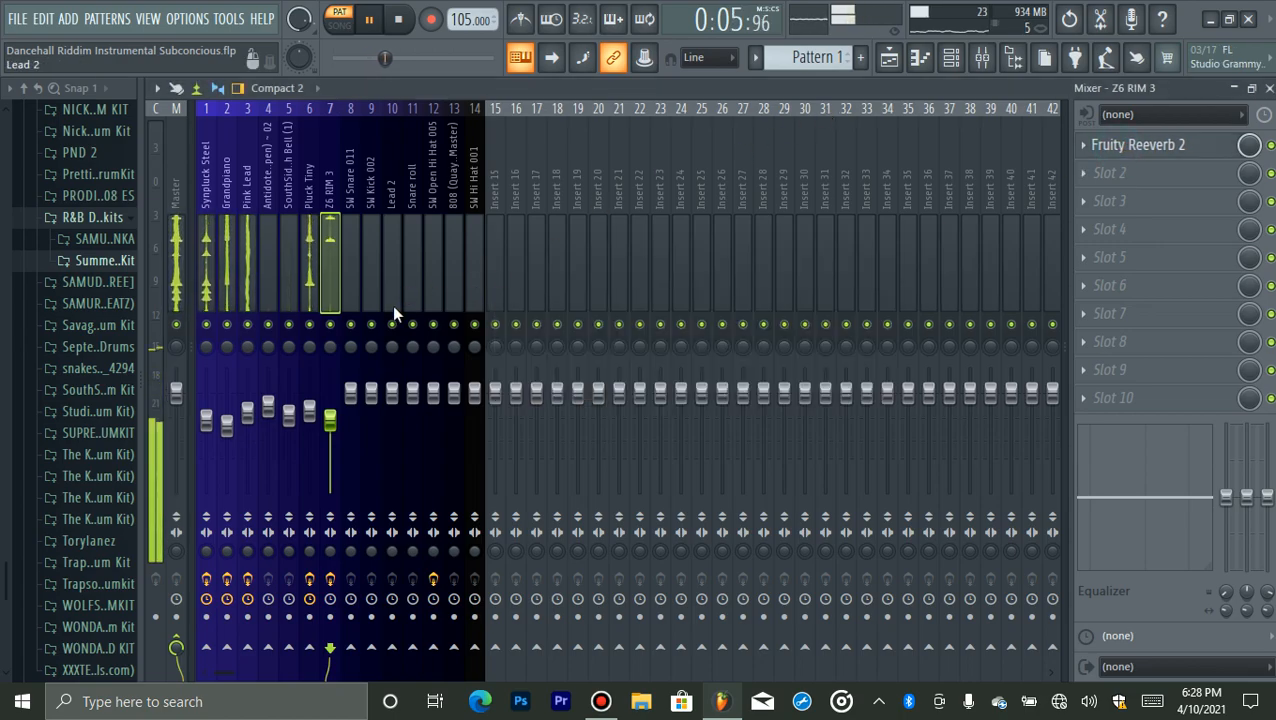
- Stop playback and unmute the SW Snare 011 channel
left_click(951, 57)
key("space")
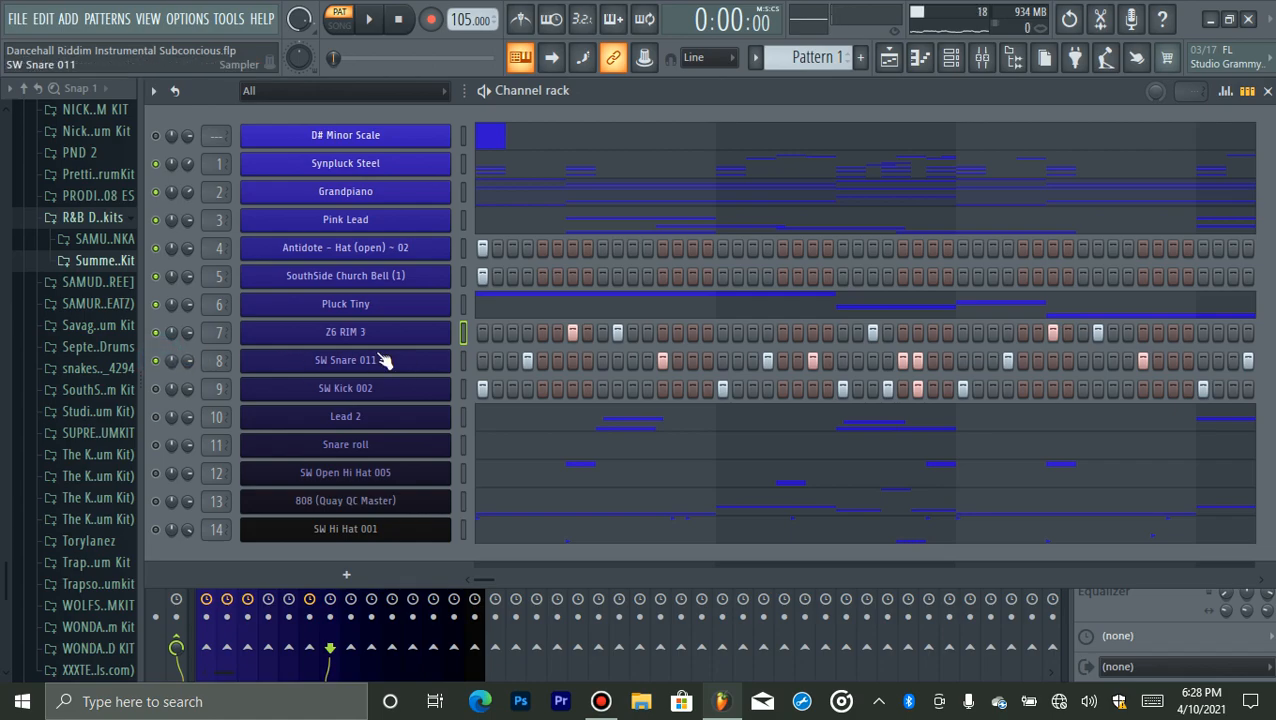
- Play the pattern and review the Fruity Reeverb 2 effect on the Z6 RIM 3 mixer track
key("space")
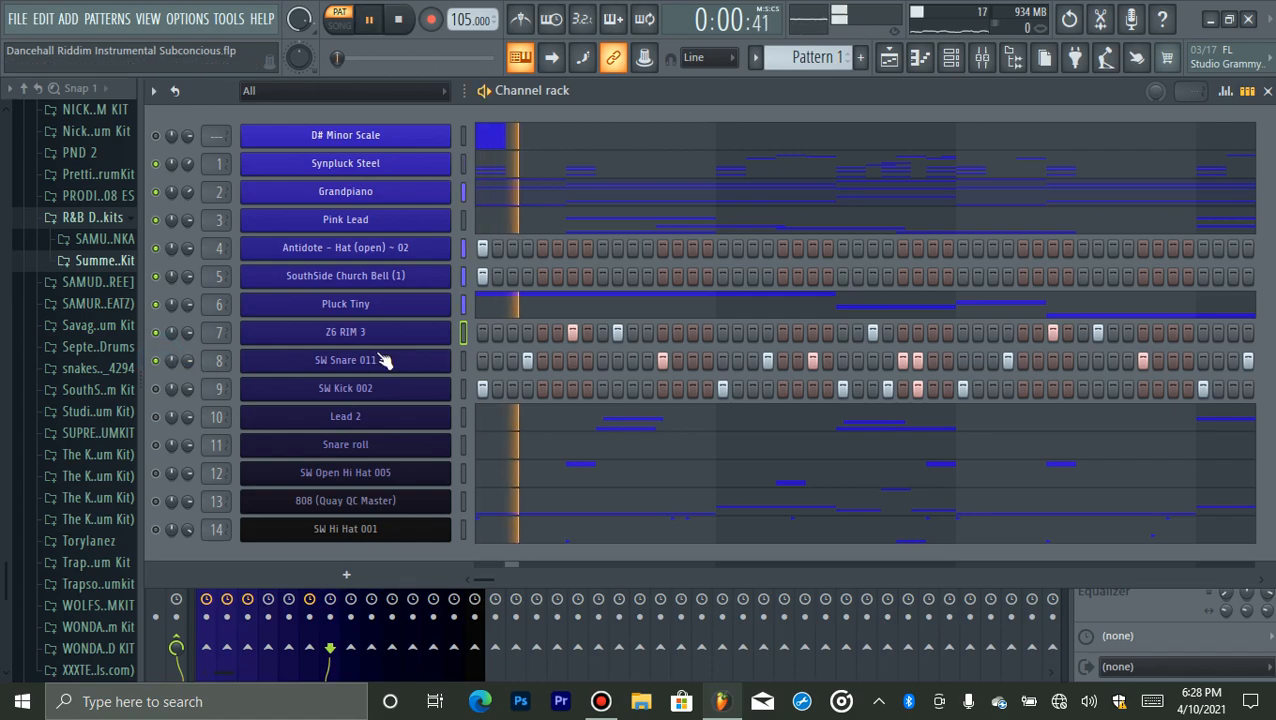
left_click(982, 57)
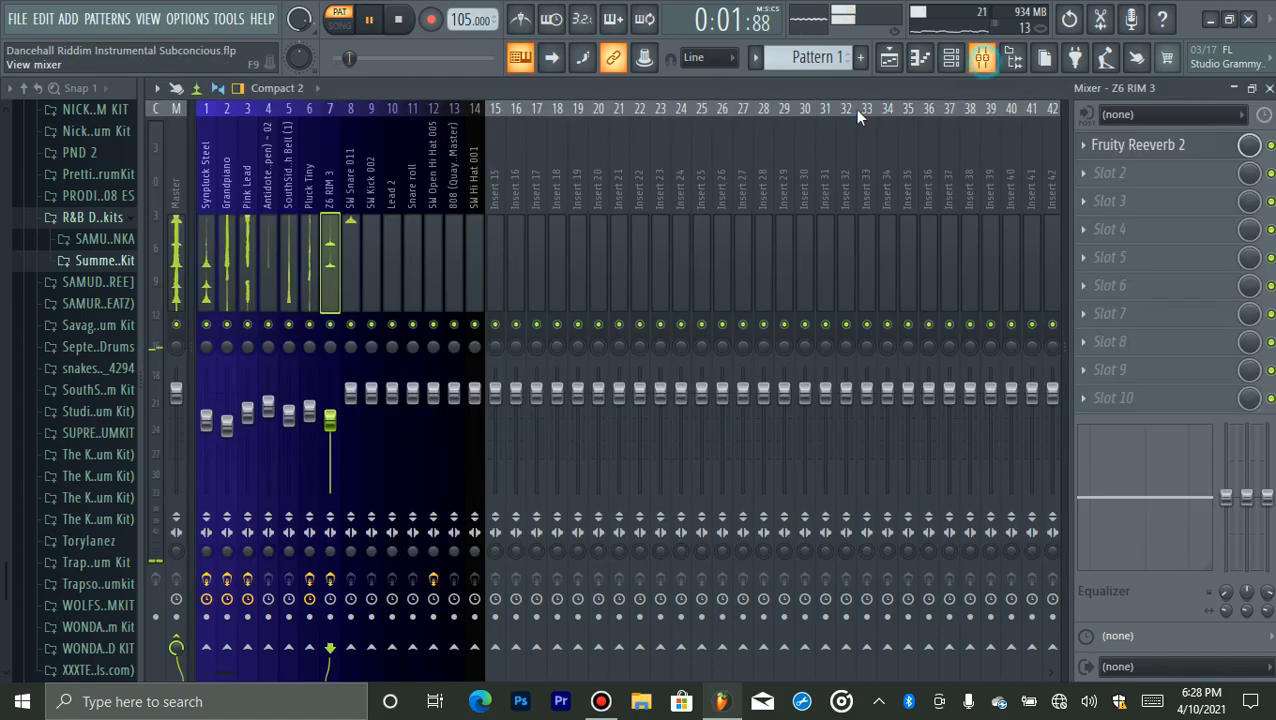
left_click(1168, 147)
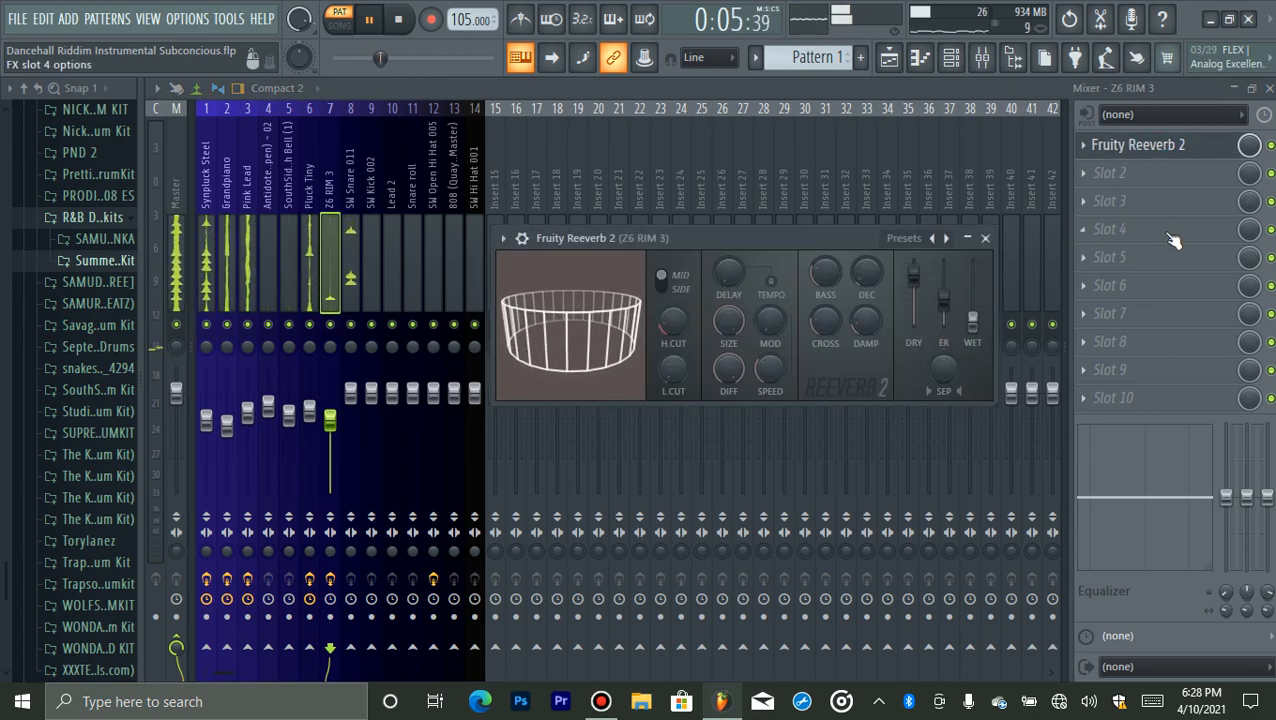
left_click(1130, 145)
- Lower the SW Snare 011 mixer volume slightly and add Fruity Parametric EQ 2, cutting its lows with band 1 at about 255 Hz
left_click(355, 282)
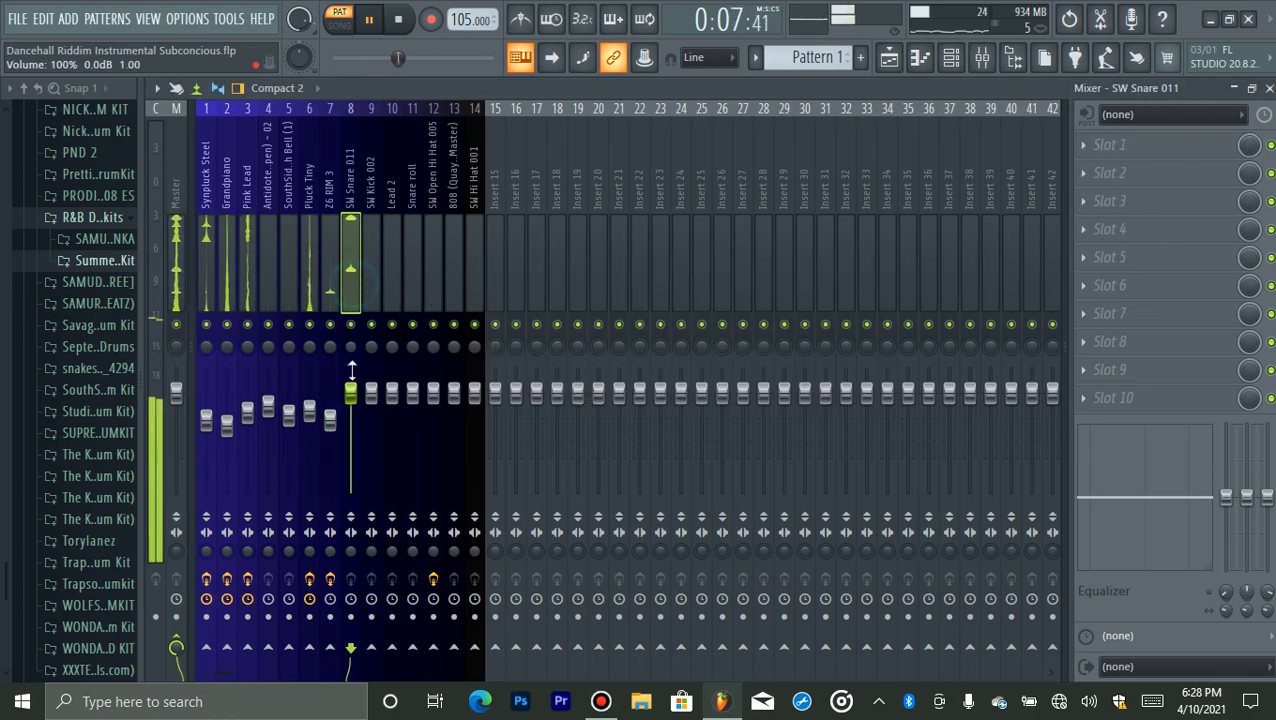
key("space")
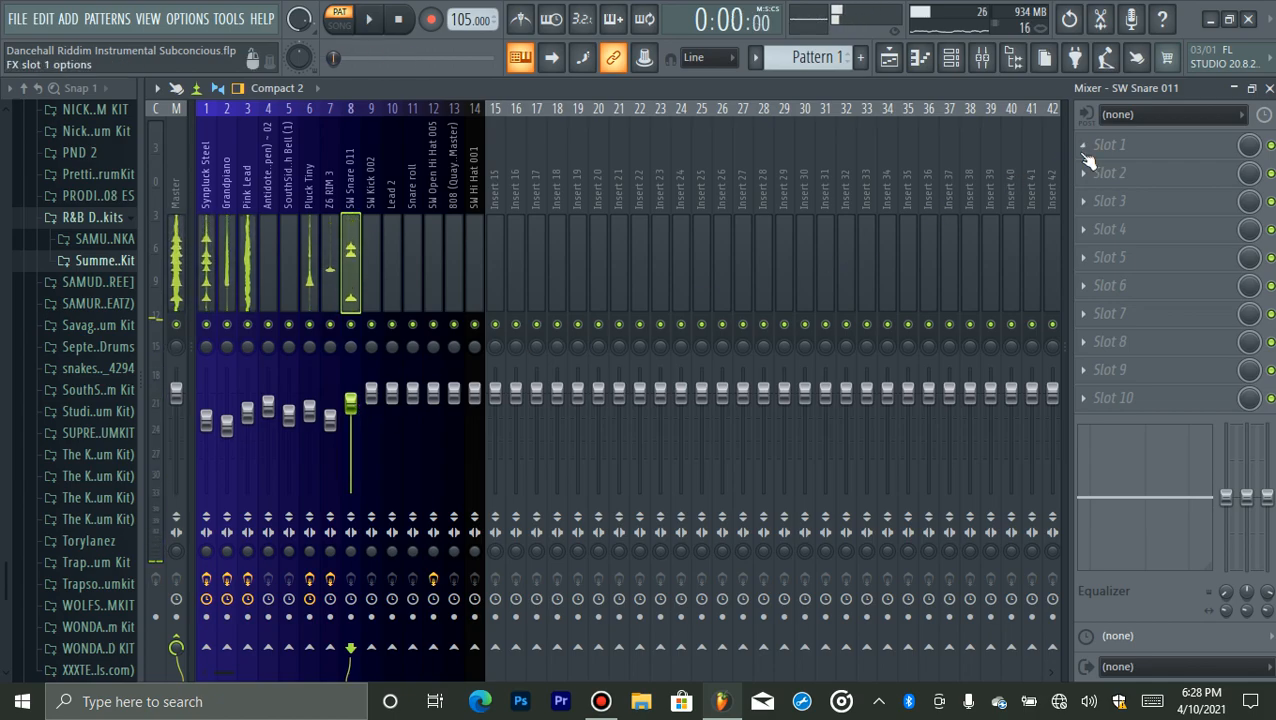
left_click(1110, 145)
left_click(900, 200)
left_click_drag(291, 376, 366, 458)
key("space")
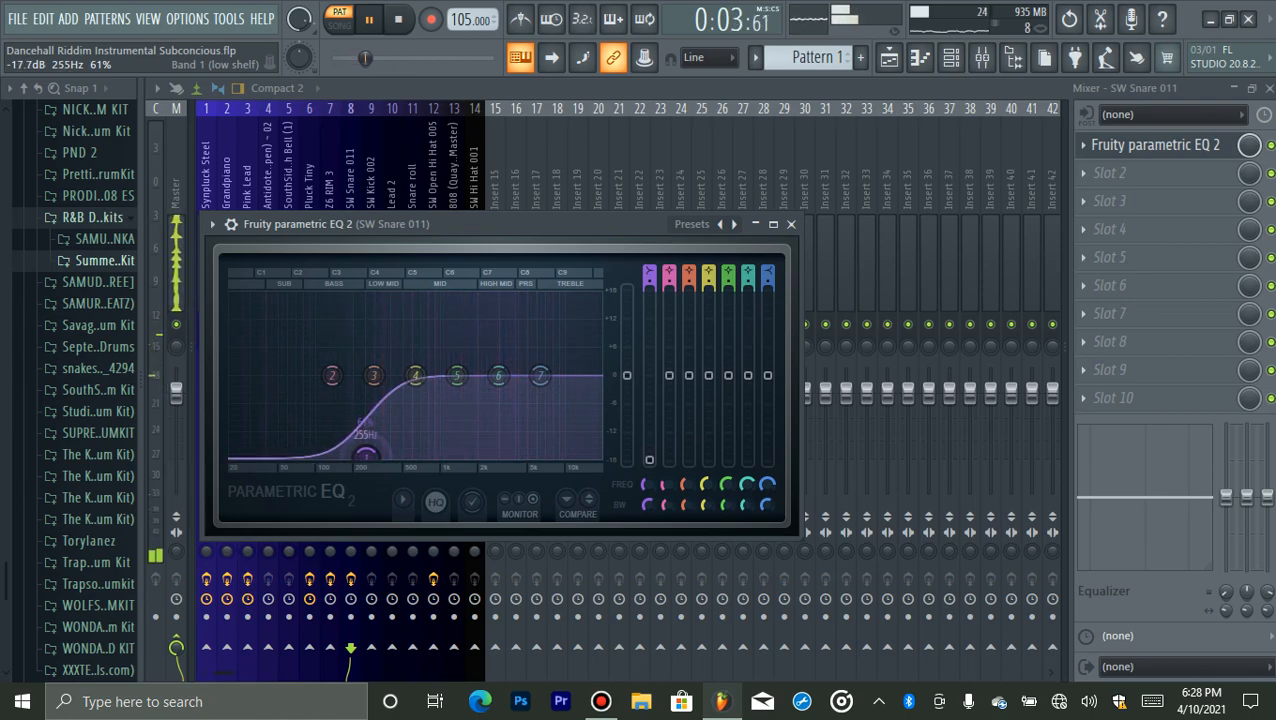
left_click(1195, 145)
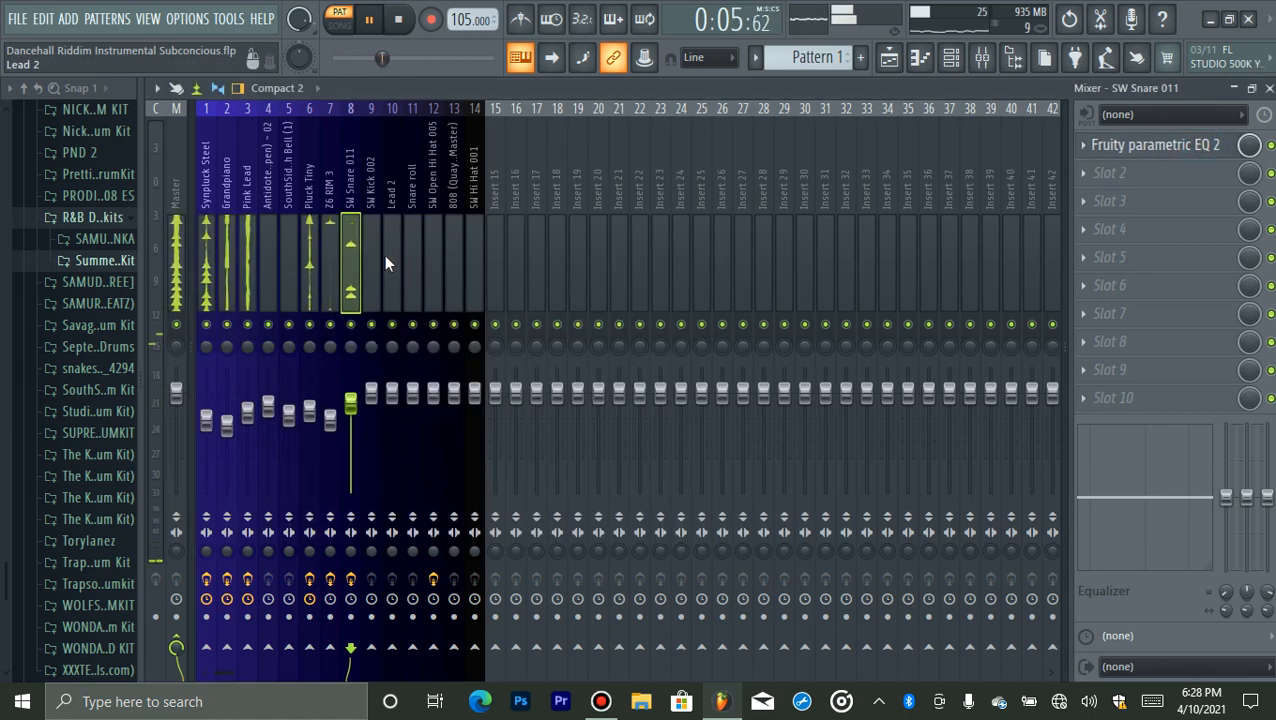
key("space")
- Unmute SW Kick 002 and lower its mixer volume to about 76% while the pattern plays
left_click(950, 60)
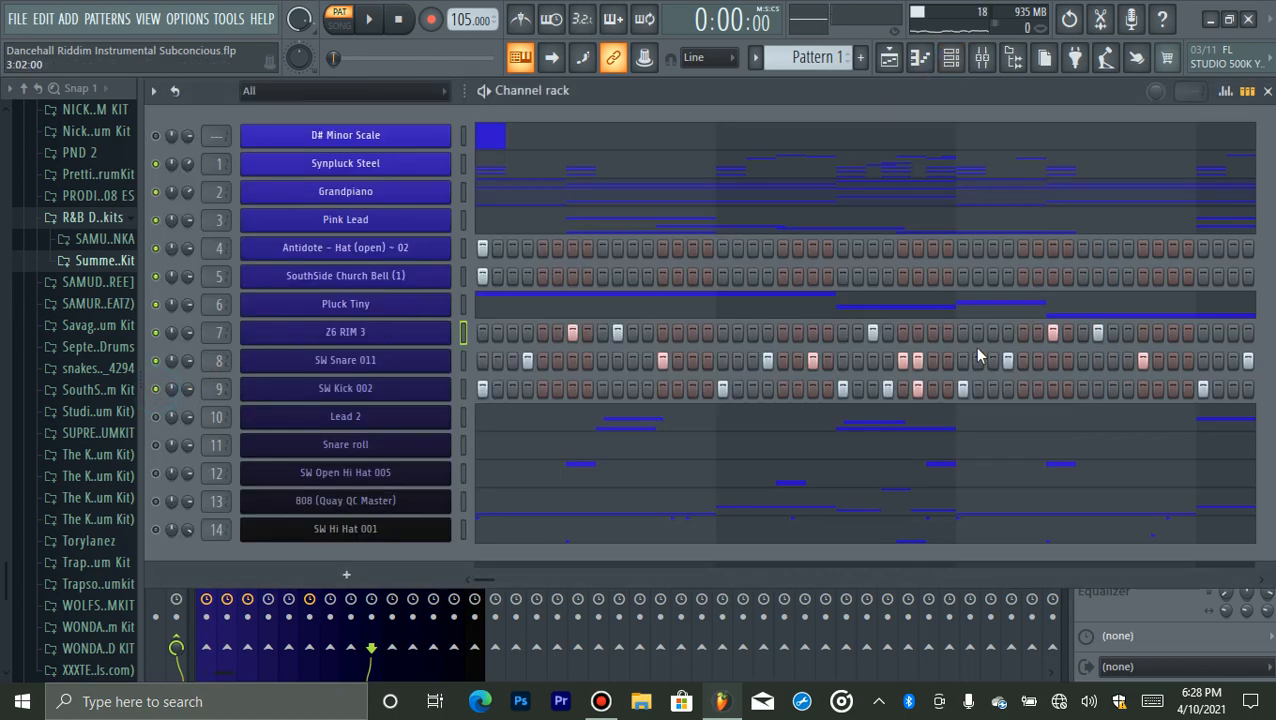
left_click(950, 60)
key("space")
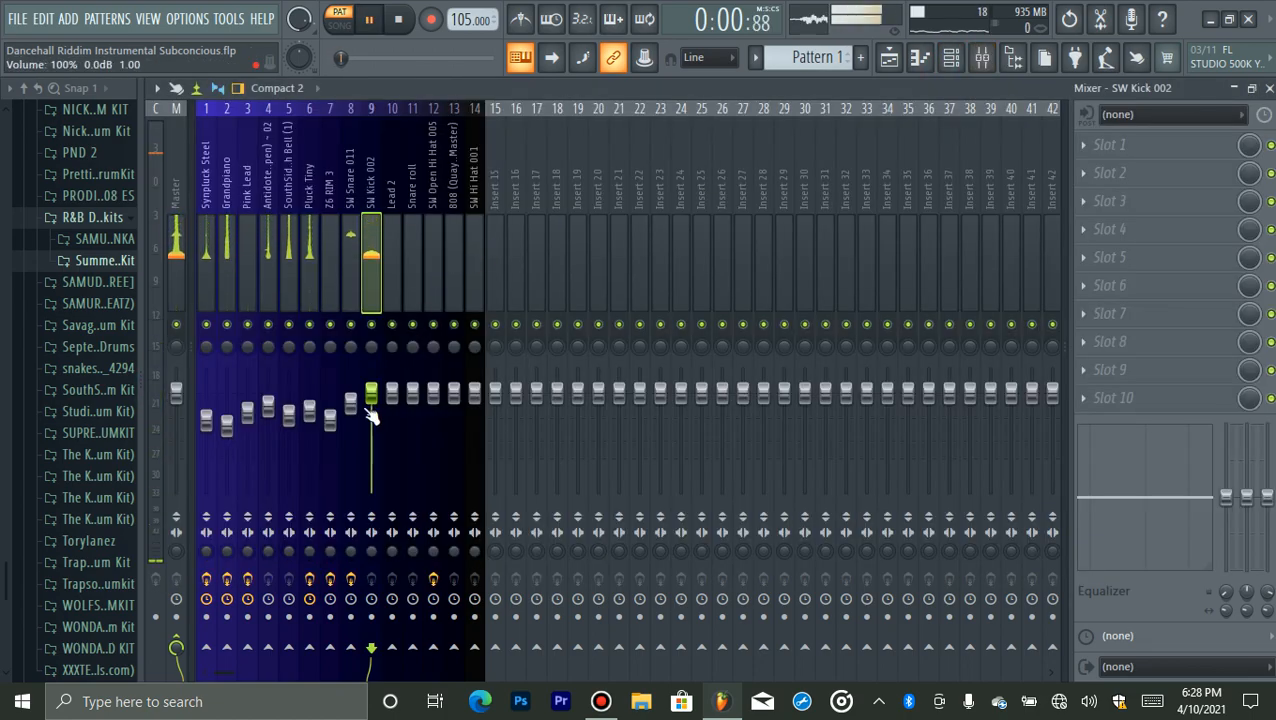
left_click_drag(371, 412, 371, 417)
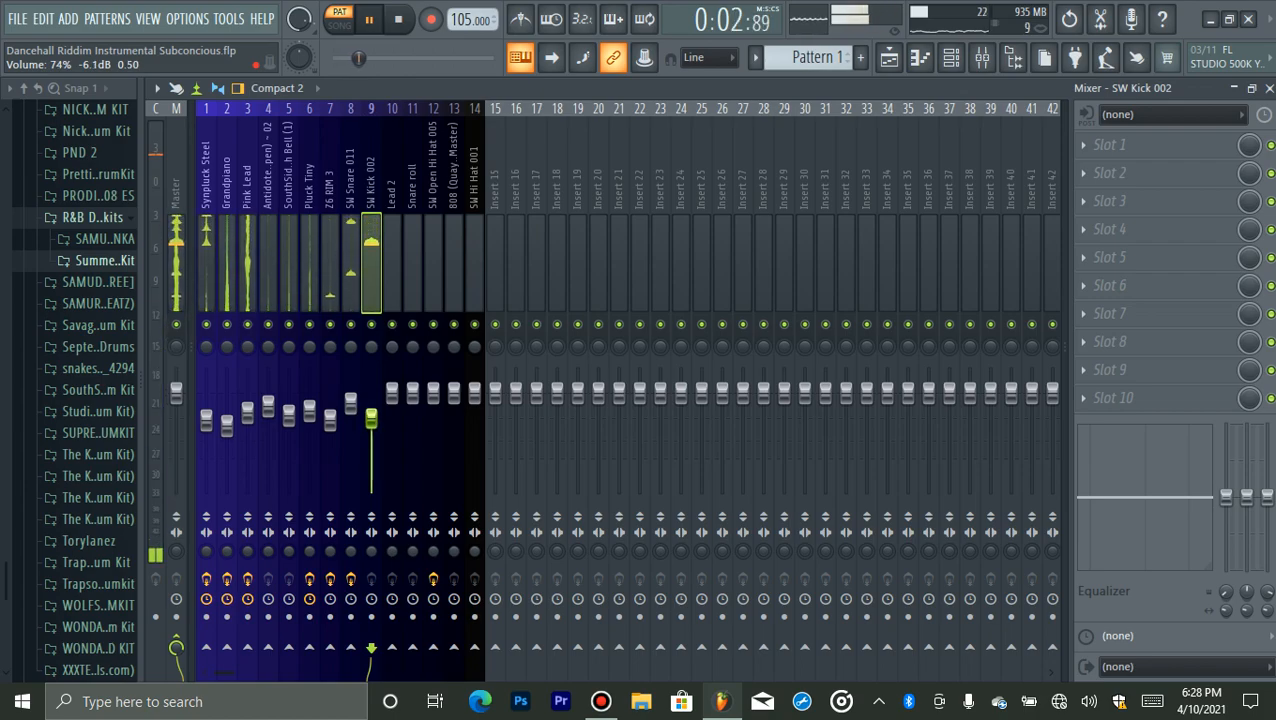
key("space")
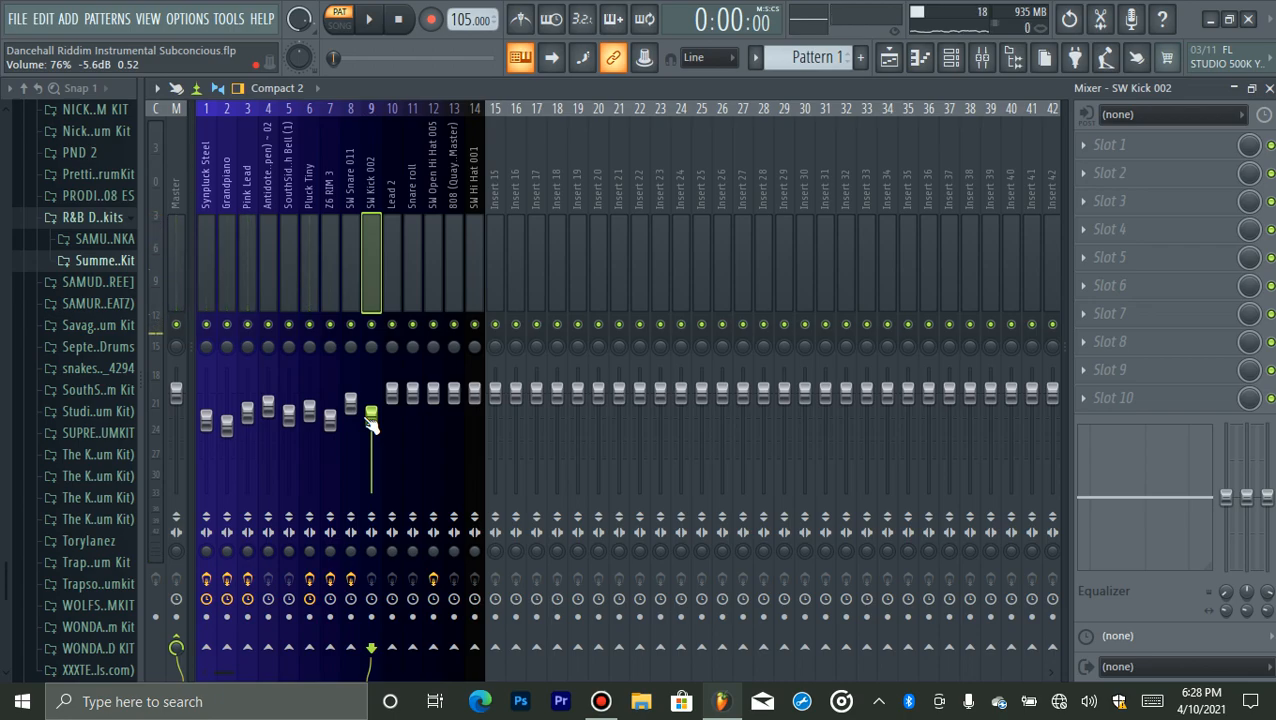
- Try Fruity Parametric EQ 2 on the SW Kick 002 track, using band 7 to cut the highs
left_click(1135, 150)
left_click(830, 191)
left_click_drag(591, 287, 811, 205)
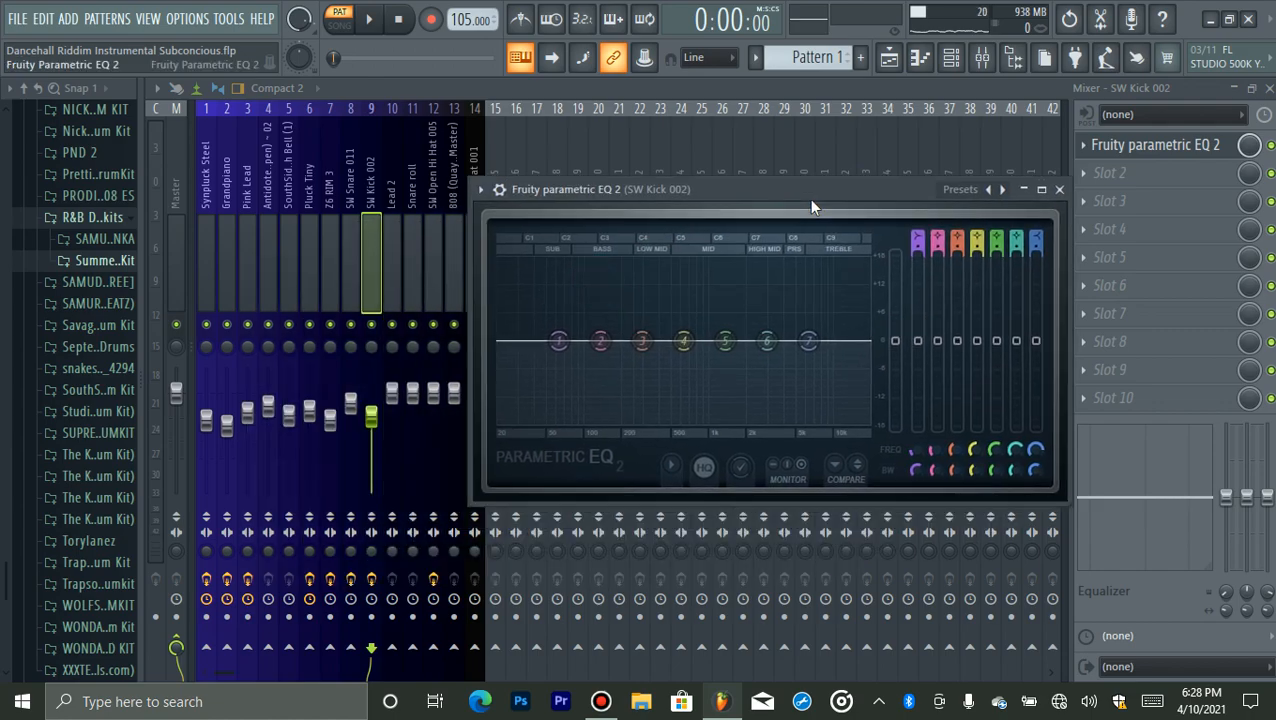
left_click_drag(1070, 503, 1226, 604)
left_click_drag(948, 398, 806, 528)
- Try a steep low cut with band 1 at about 31 Hz on the kick's EQ and audition it
left_click_drag(587, 396, 587, 480)
left_click_drag(1085, 245, 1085, 210)
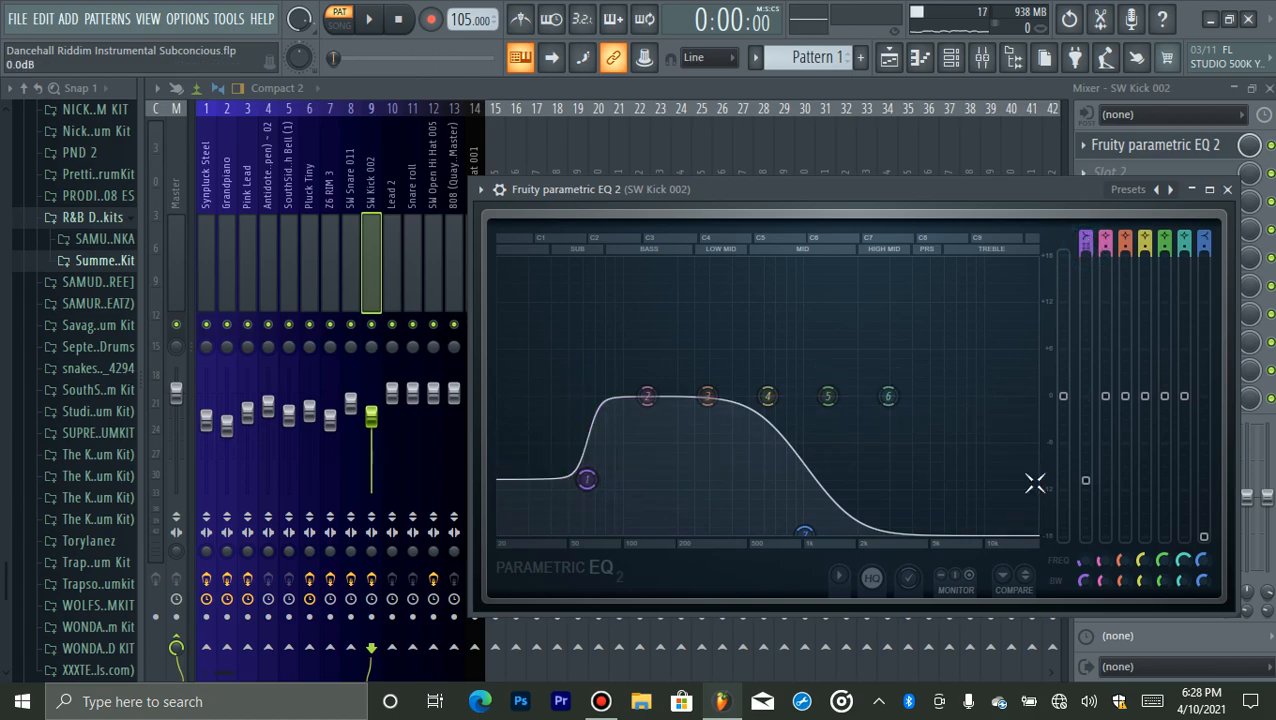
left_click_drag(588, 484, 600, 535)
left_click_drag(1085, 585, 1085, 590)
left_click_drag(600, 533, 528, 531)
key("space")
key("space")
key("space")
key("space")
key("space")
key("space")
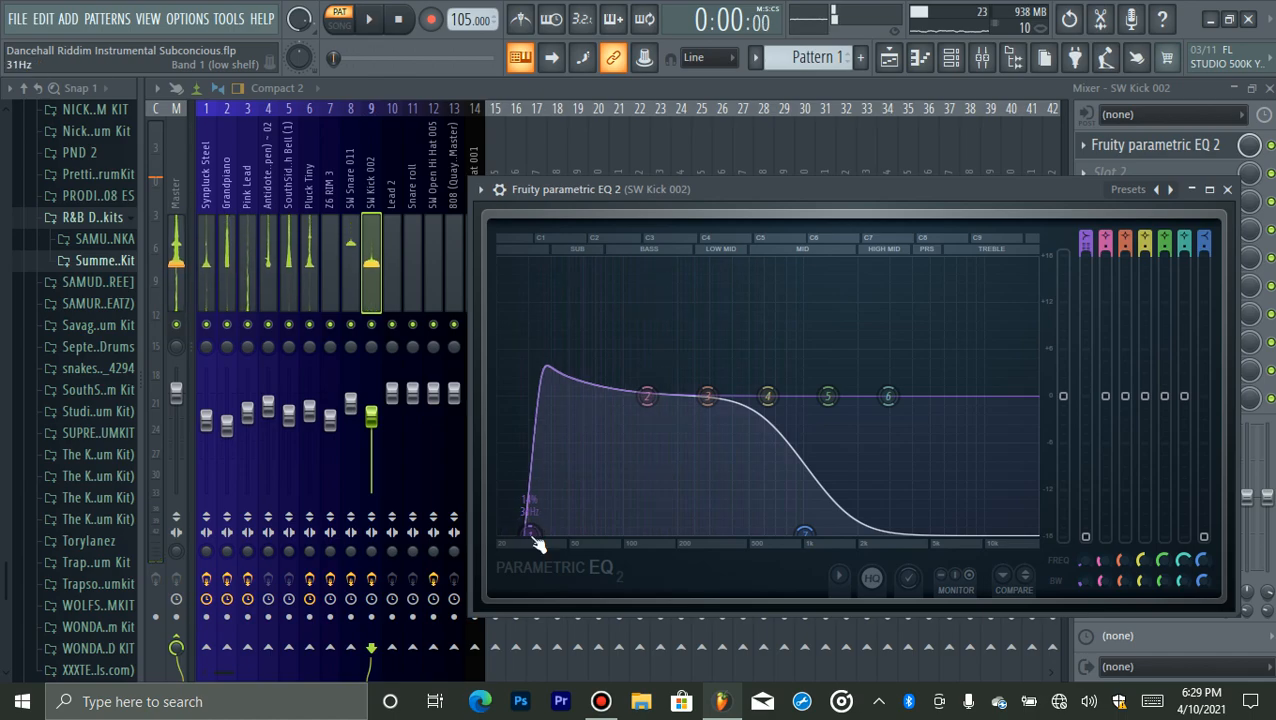
- Reset bands 1 and 7 of the kick's EQ and delete the equalizer from the SW Kick 002 track
right_click(529, 533)
left_click(556, 560)
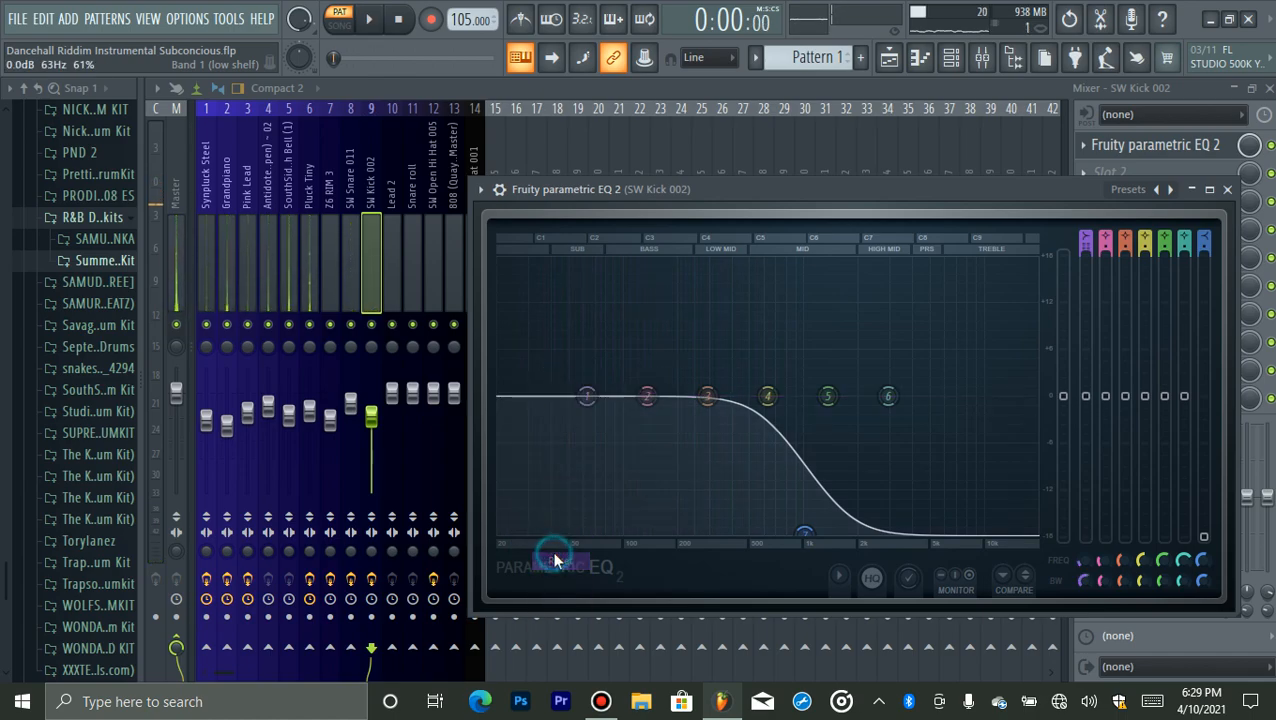
right_click(803, 531)
left_click(830, 560)
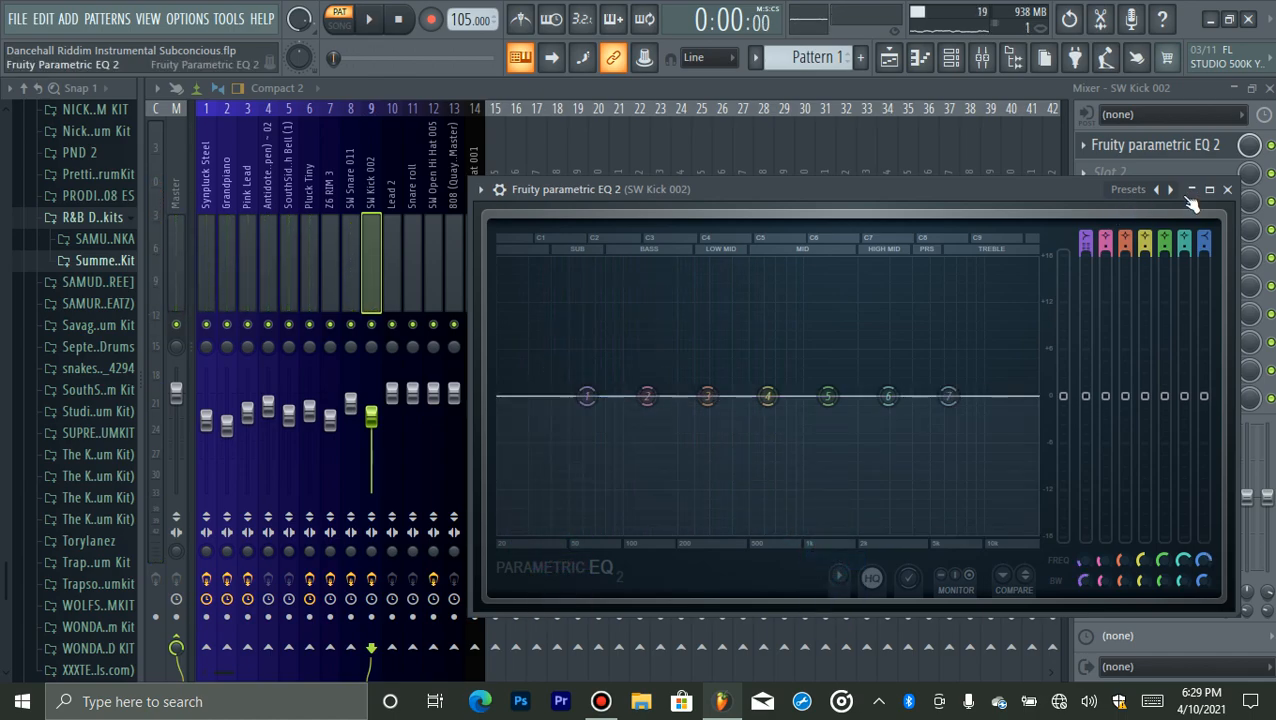
left_click(1230, 191)
left_click(1083, 147)
left_click(1083, 188)
key("Return")
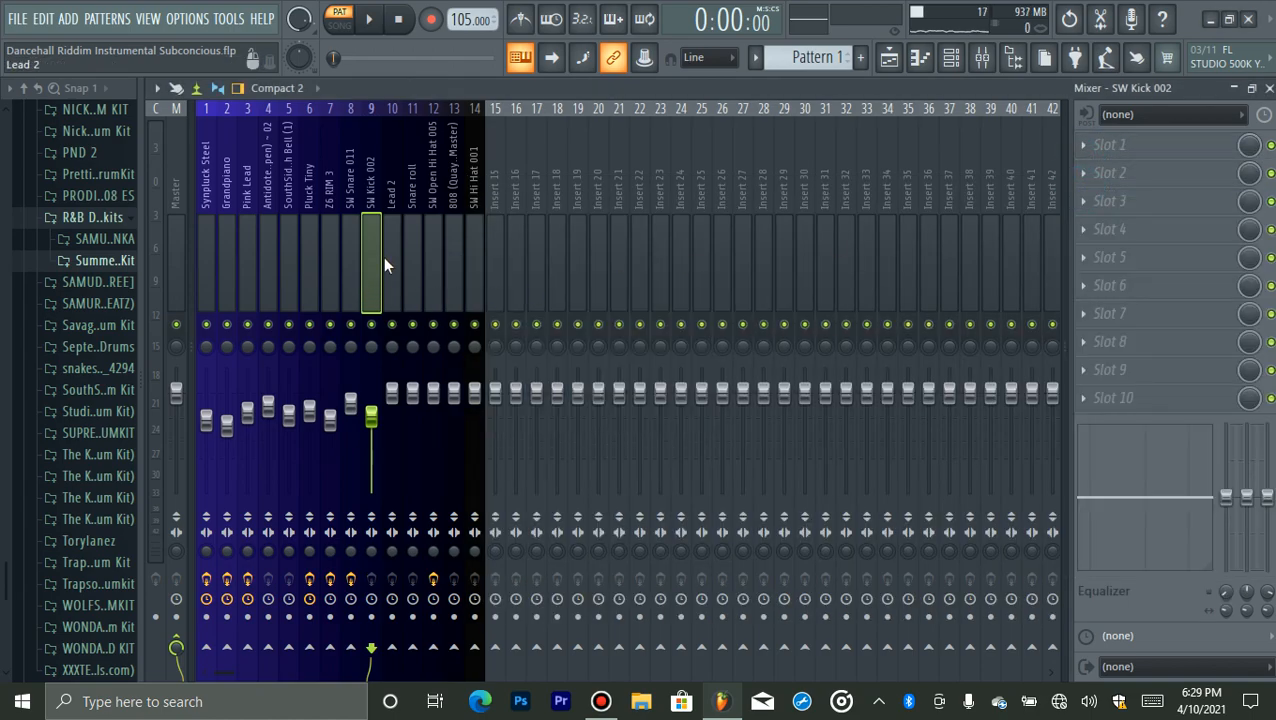
- Swap Pink Lead for Lead 2 by muting and unmuting their channels, and set the Lead 2 mixer volume to about 67%
left_click(389, 256)
left_click(952, 59)
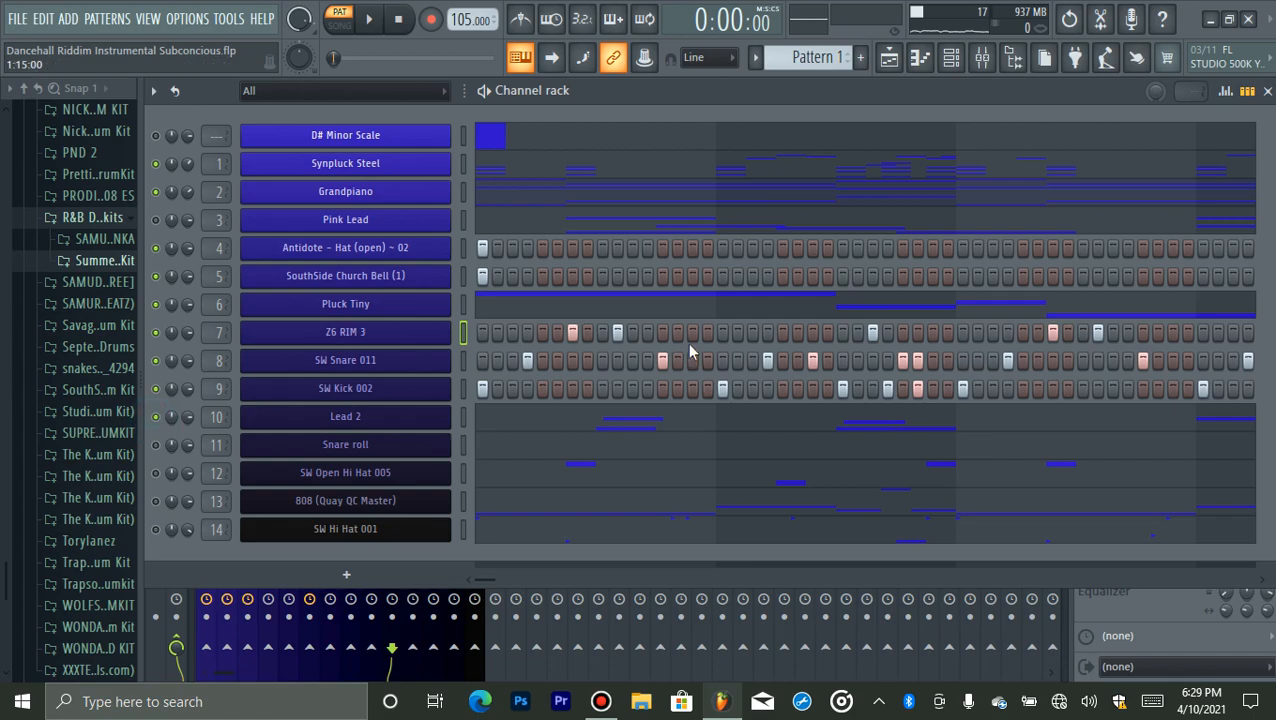
left_click(982, 57)
key("space")
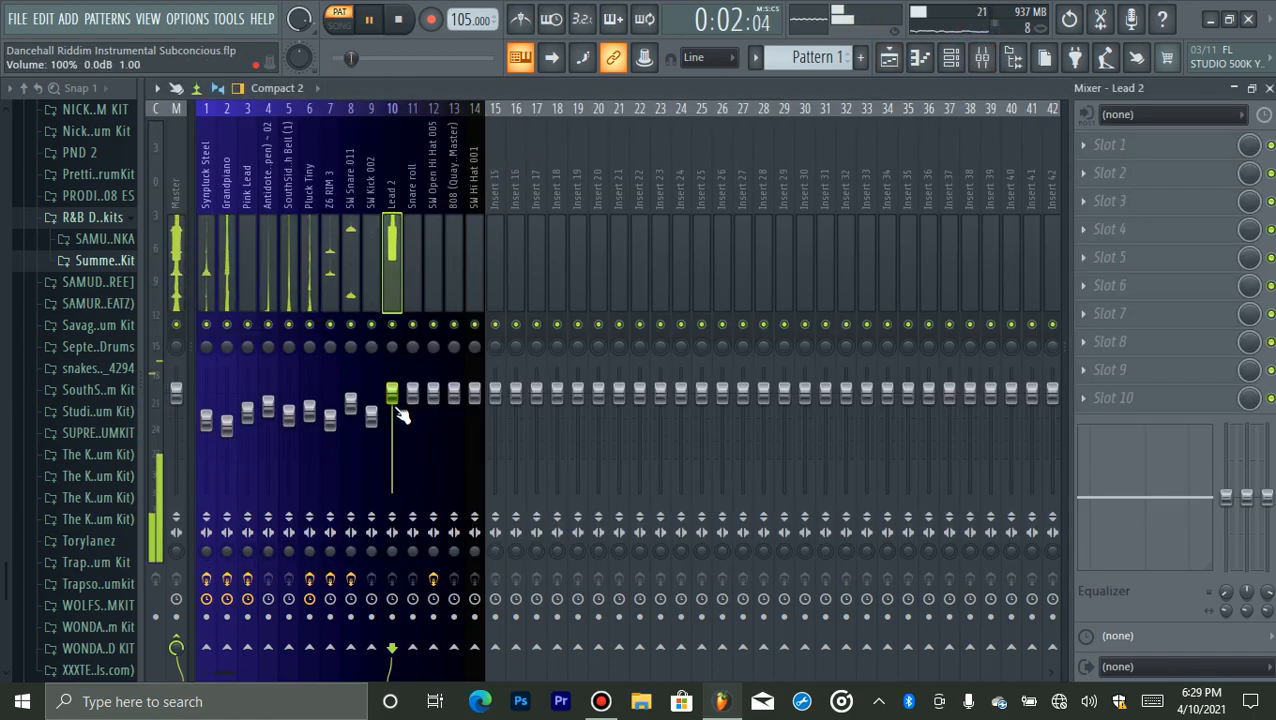
left_click_drag(396, 408, 396, 441)
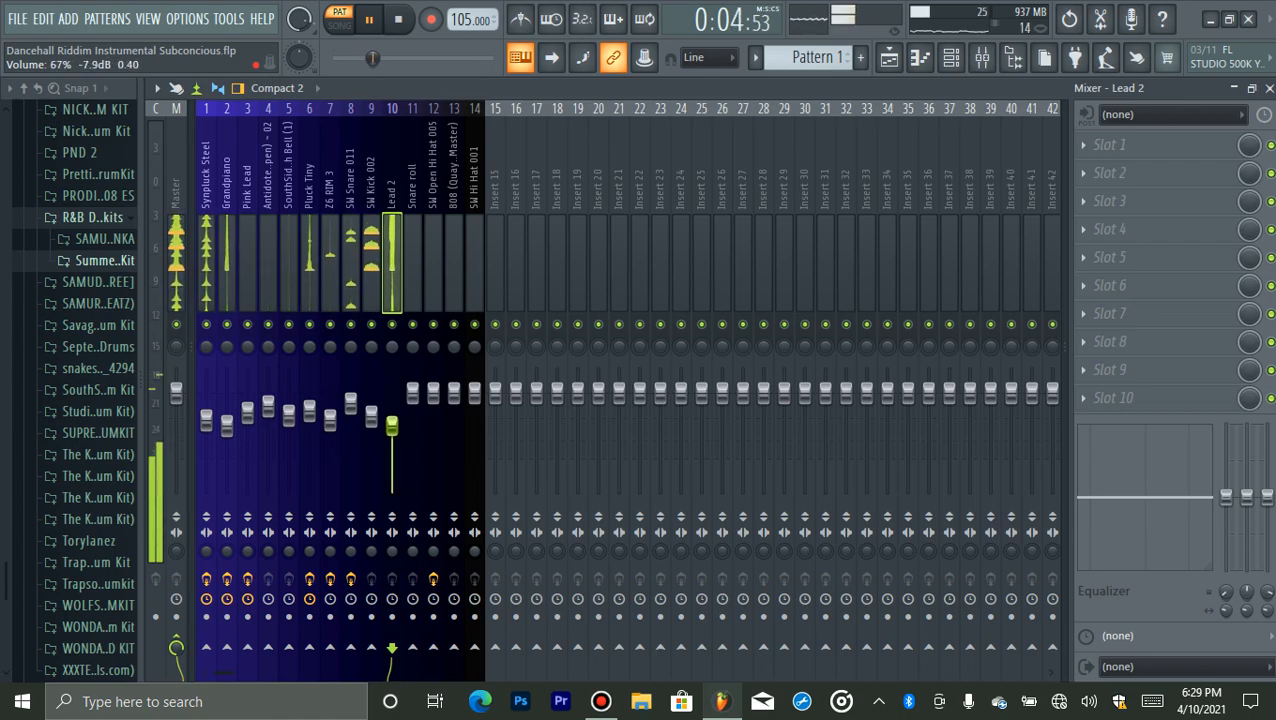
- Add Fruity Parametric EQ 2 to the Lead 2 track and pull its low band down to cut the lows
left_click(1100, 146)
left_click(823, 190)
left_click_drag(470, 484, 471, 552)
left_click(1119, 145)
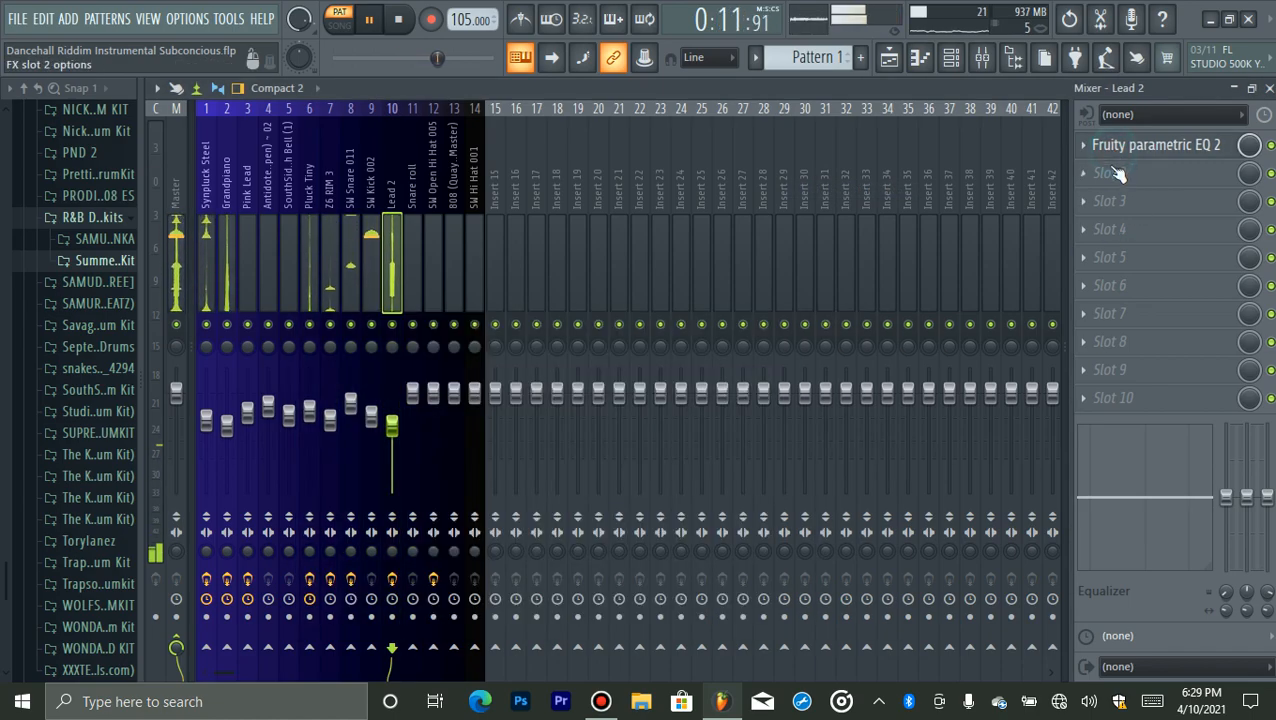
- Solo the Lead 2 mixer track to audition it, stop playback and unsolo the track
right_click(392, 325)
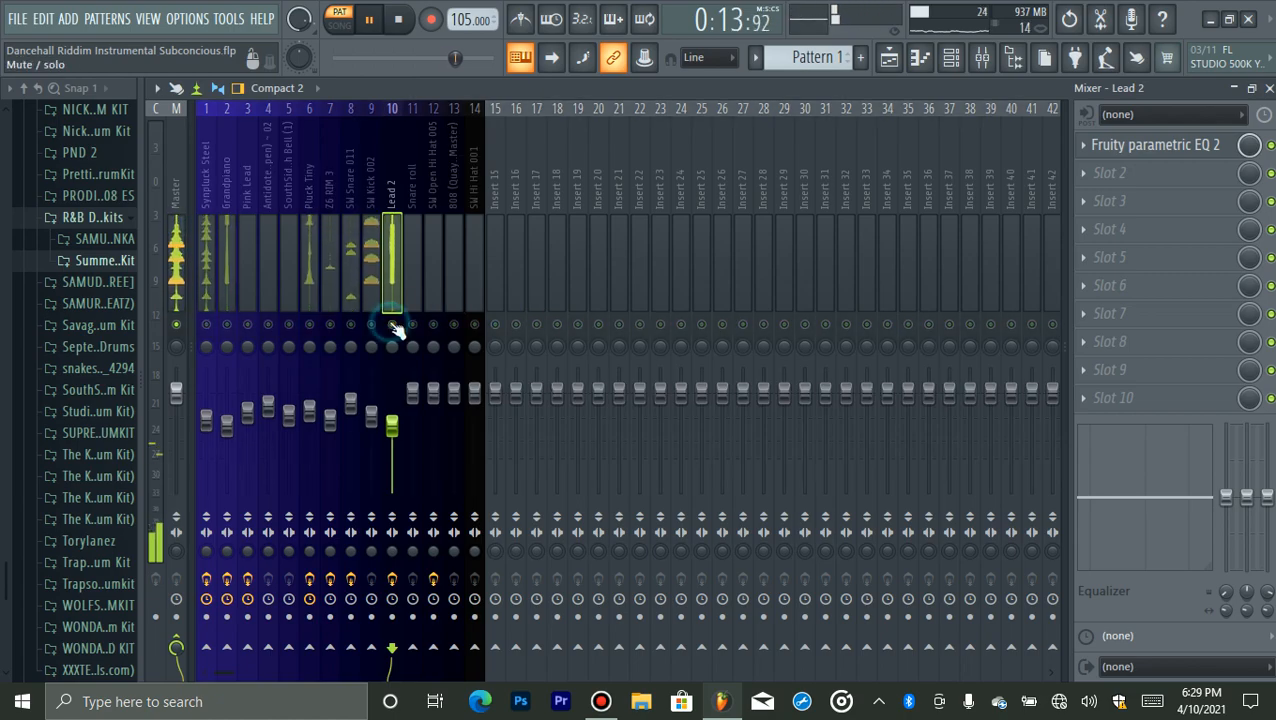
key("space")
right_click(391, 325)
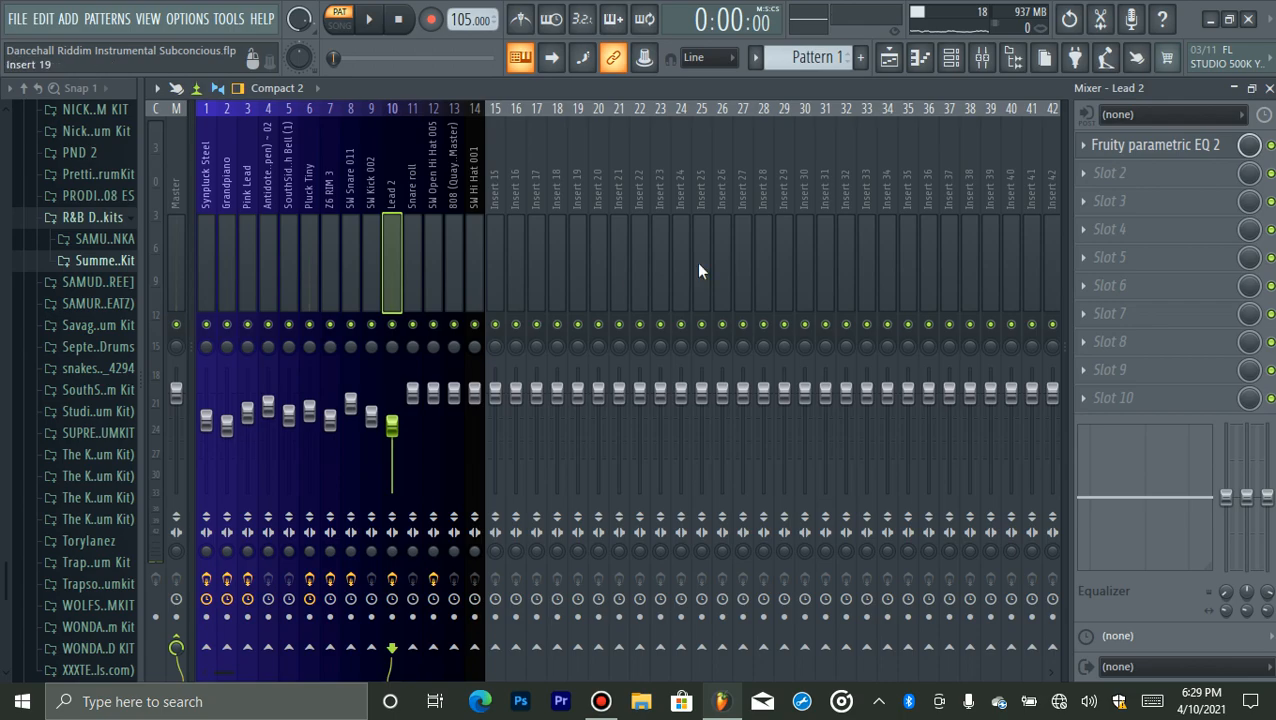
- Unmute Snare roll and slightly lower its mixer volume while the pattern plays
left_click(408, 268)
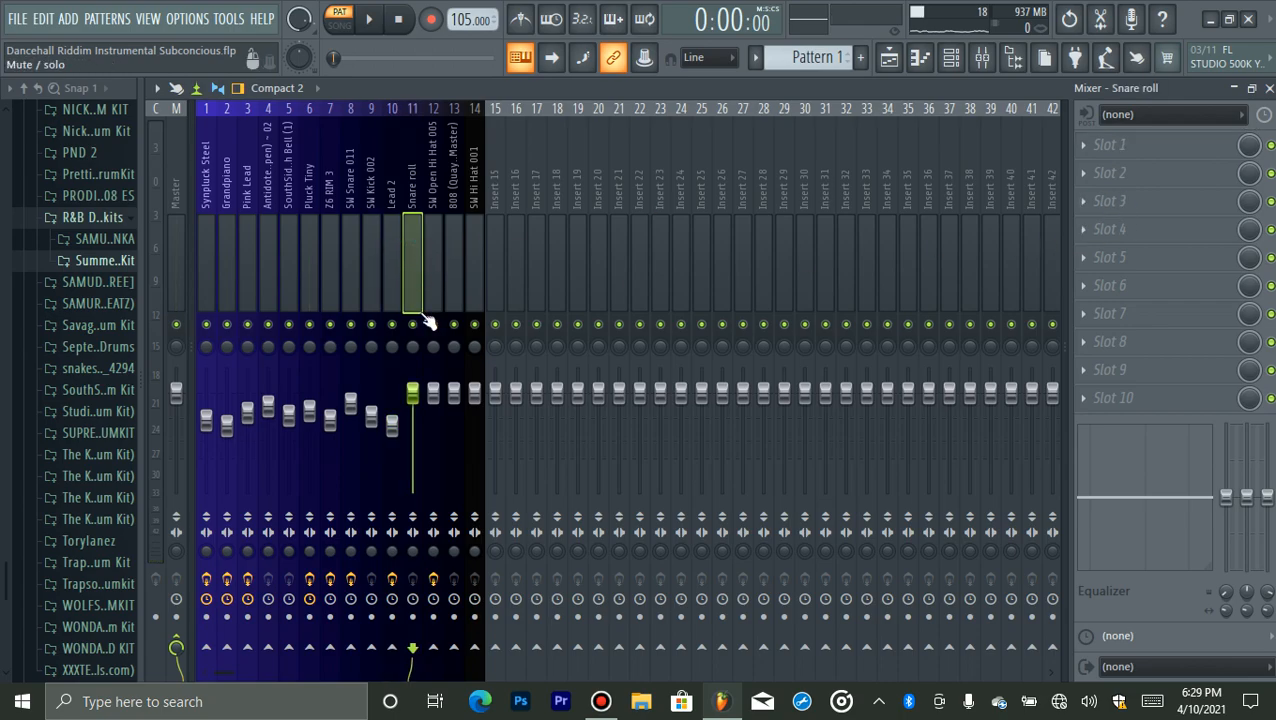
left_click(951, 57)
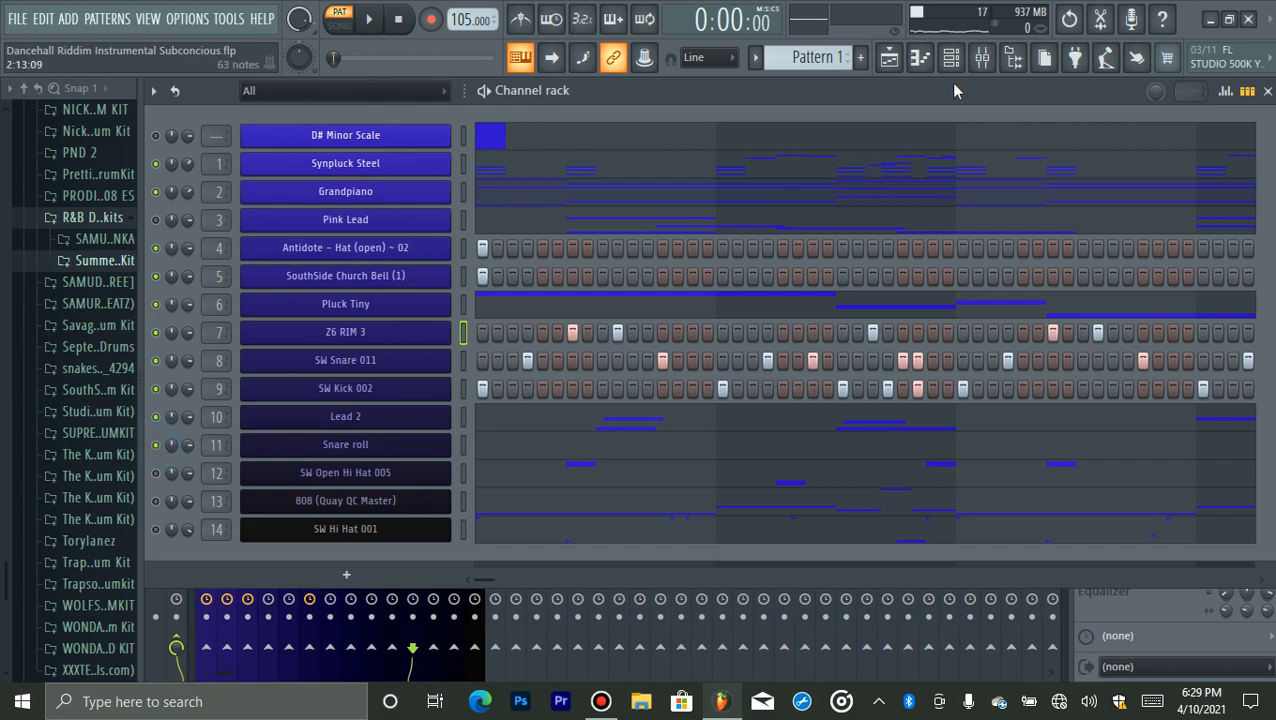
left_click(983, 64)
mouse_move(650, 8)
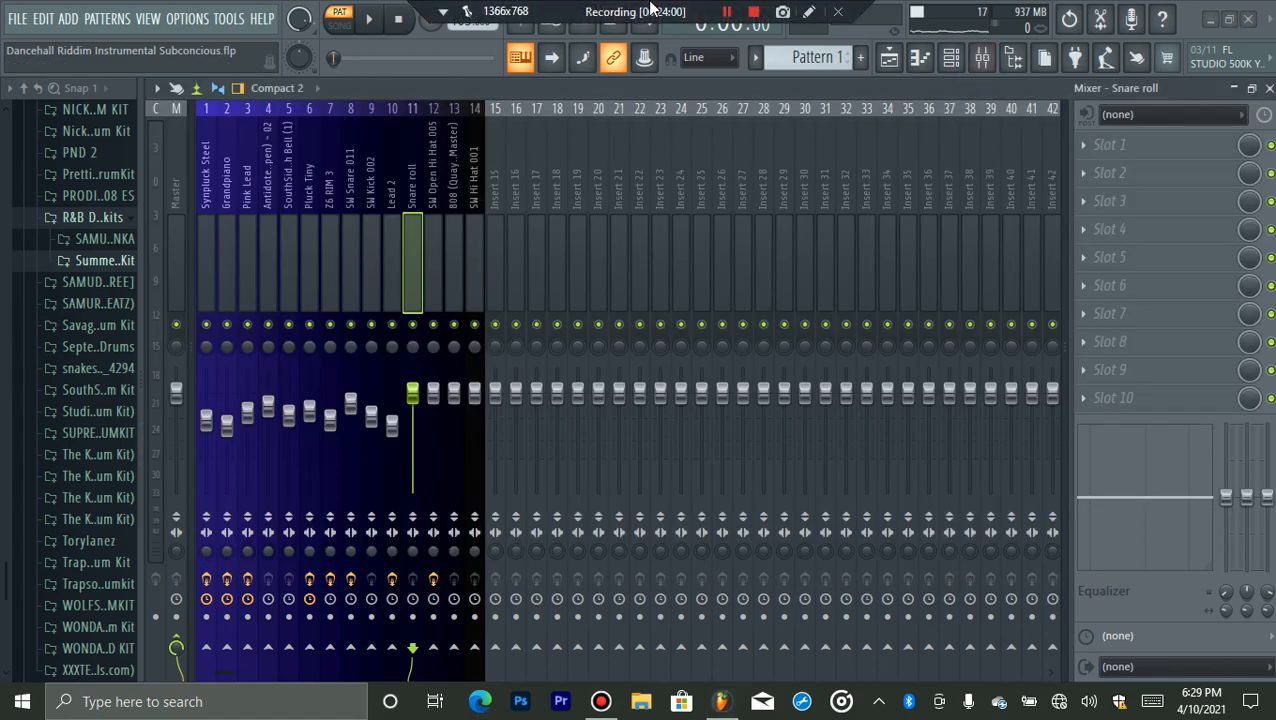
key("space")
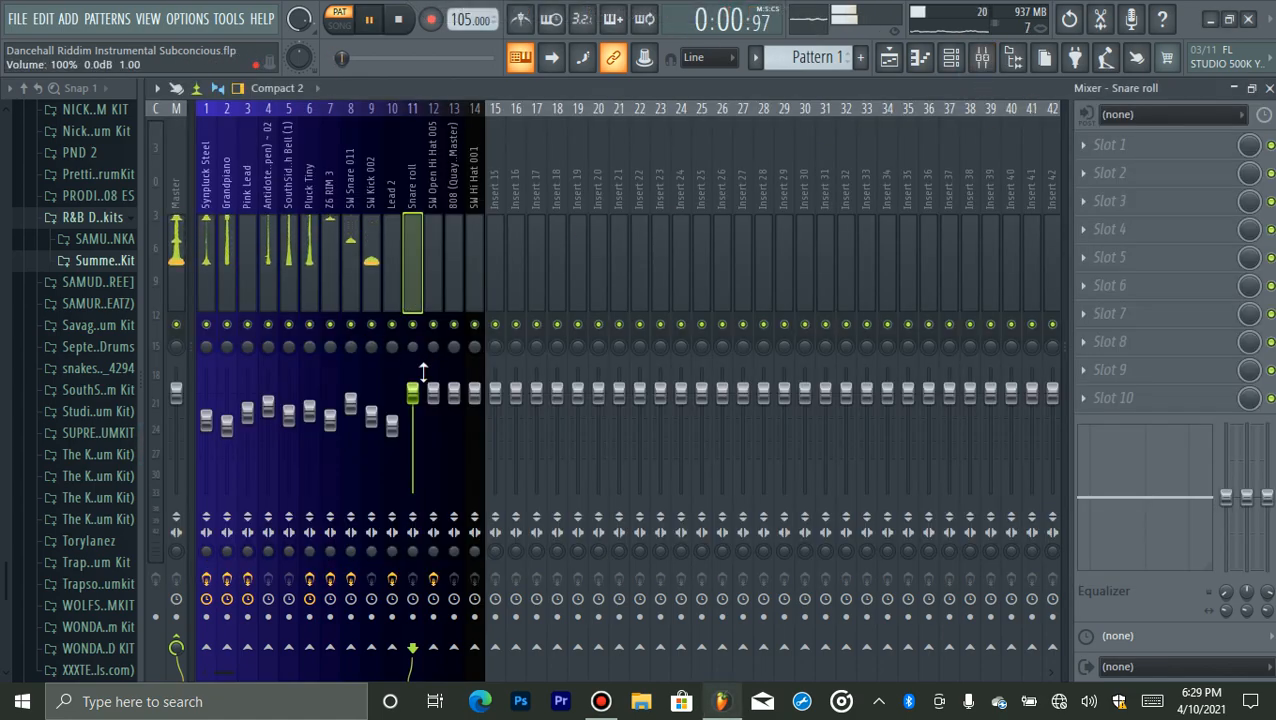
- Add Fruity Parametric EQ 2 to the Snare roll track, cutting its lows with band 1 at about 264 Hz
left_click(1105, 145)
left_click(850, 188)
left_click_drag(241, 327, 318, 404)
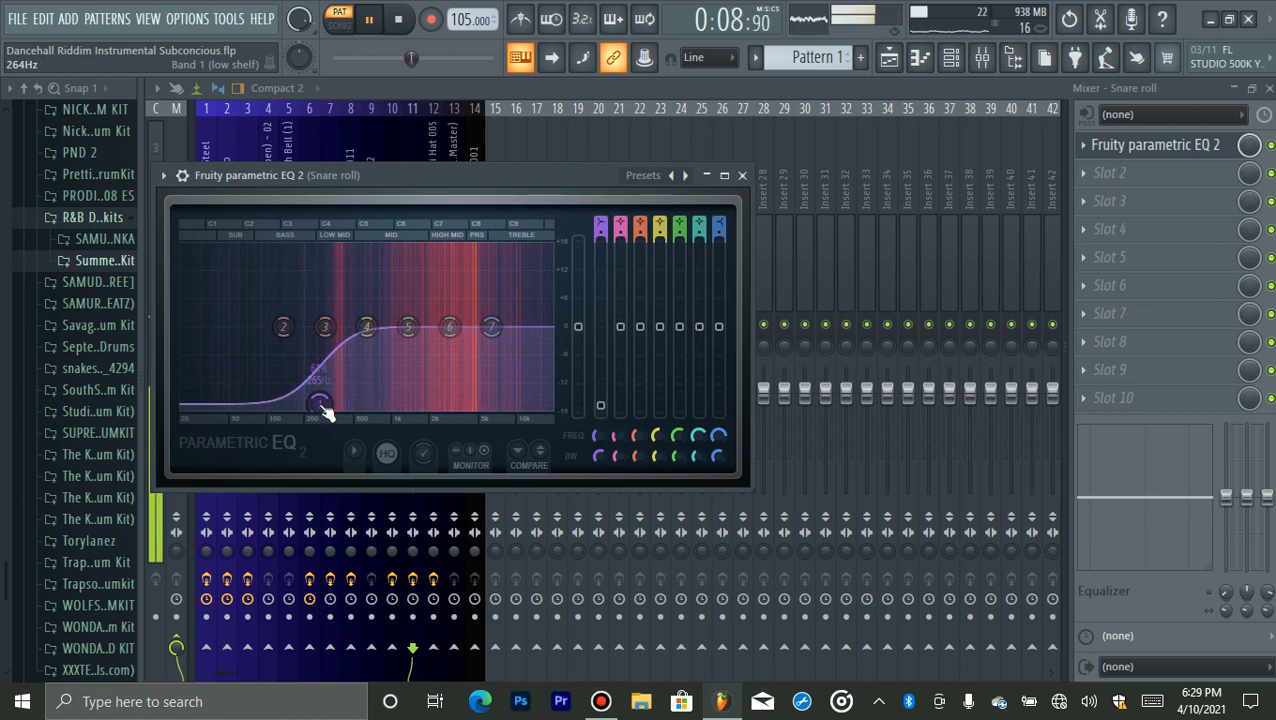
left_click(1150, 135)
key("space")
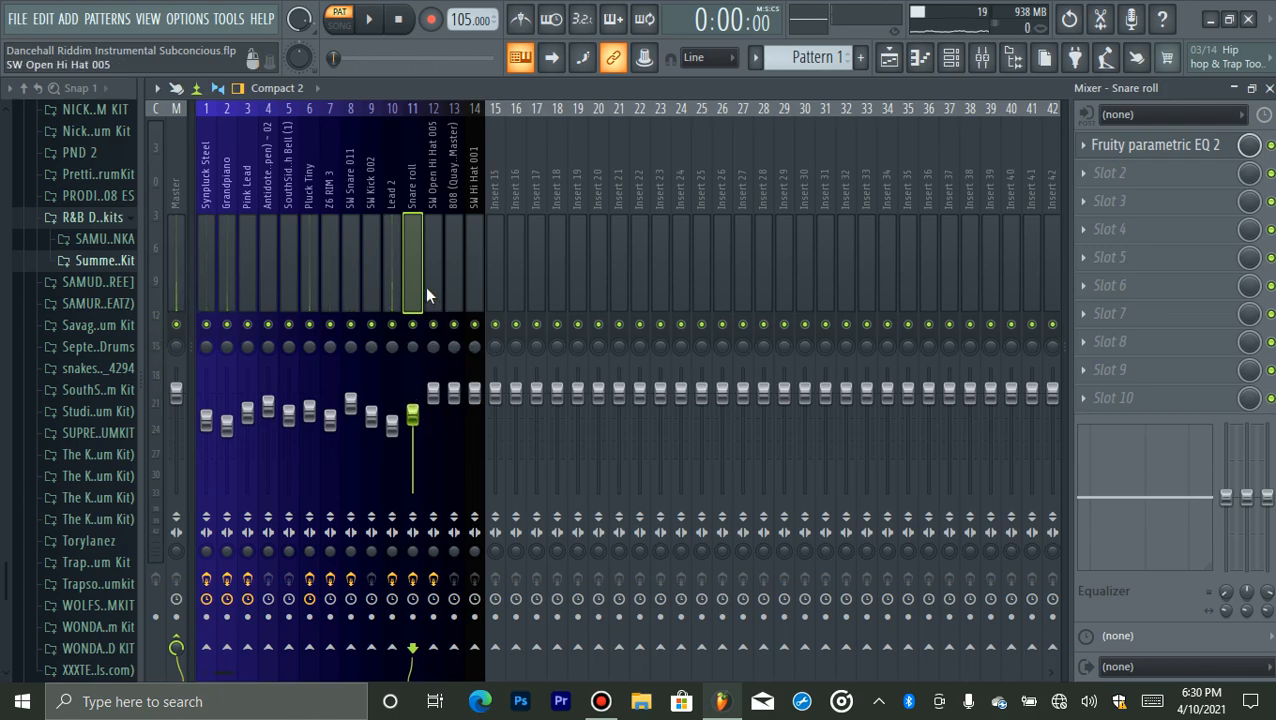
- Lower the SW Open Hi Hat 005 mixer volume and check its existing Fruity Parametric EQ 2
left_click(428, 286)
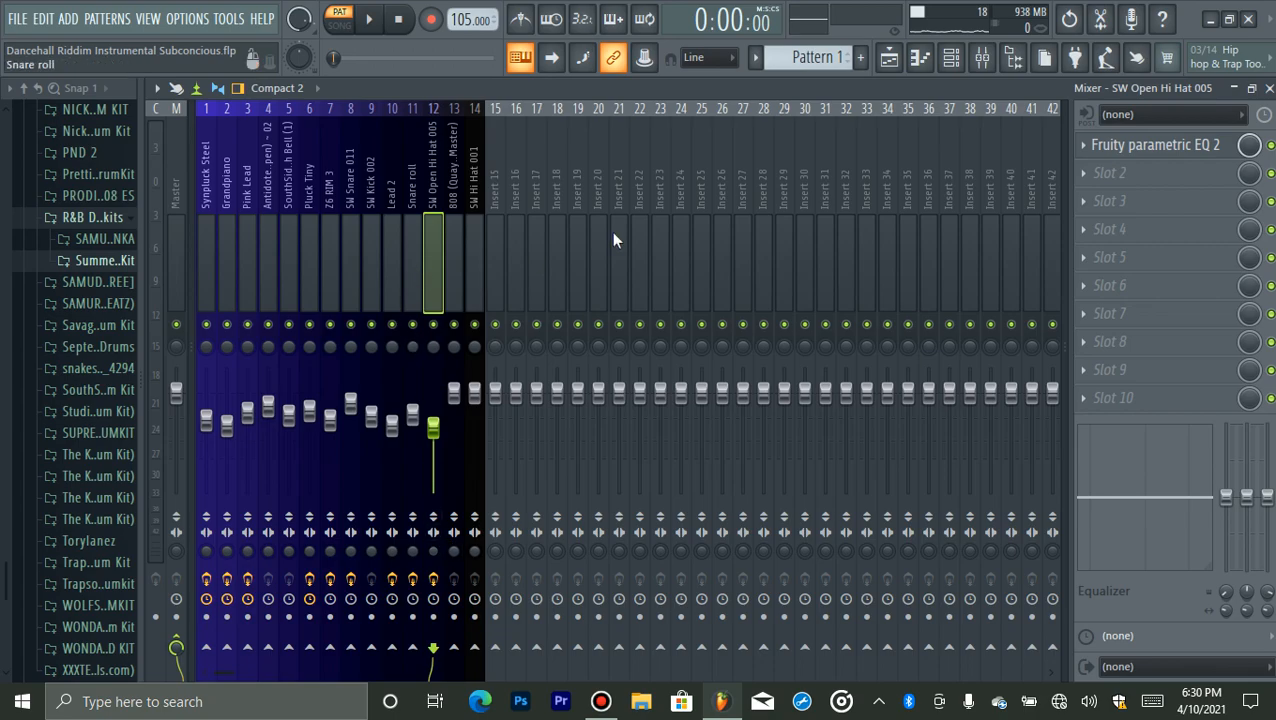
left_click(1138, 143)
left_click(1138, 143)
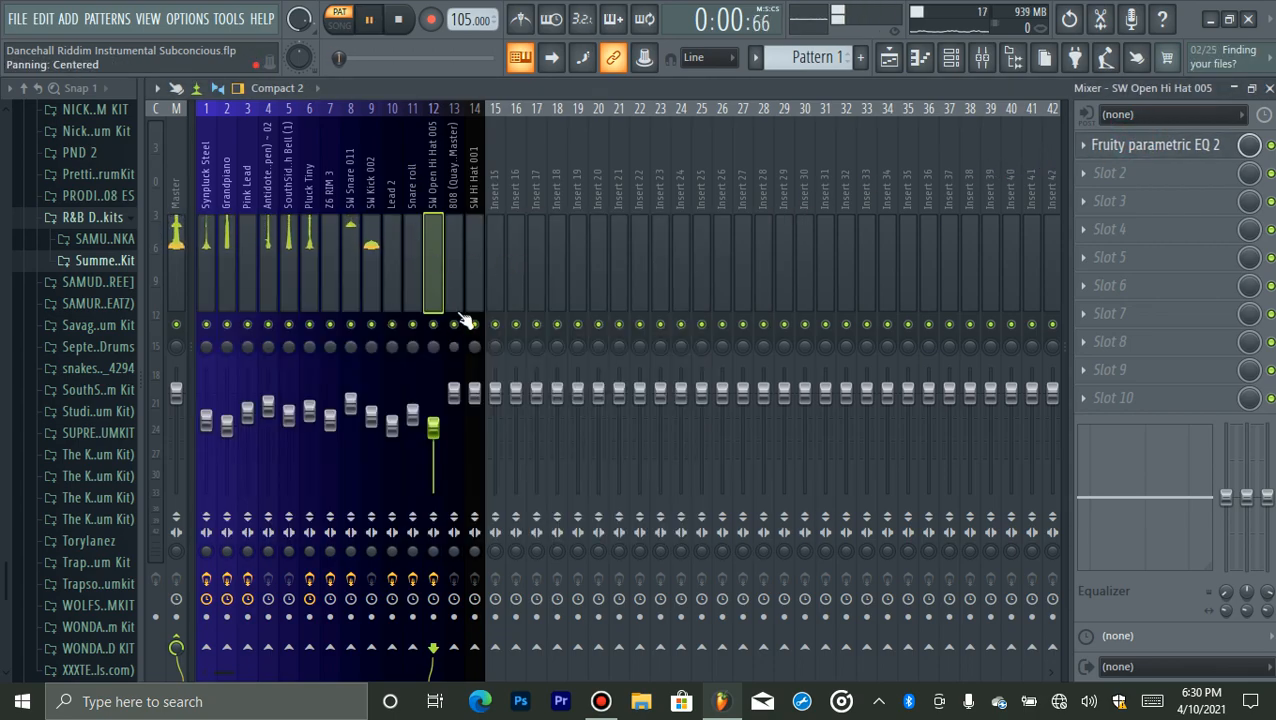
- Set the 808 (Quay QC Master) mixer volume to about 79% and add Fruity Parametric EQ 2 with band 7 cutting the highs
left_click(448, 252)
left_click_drag(452, 396, 452, 422)
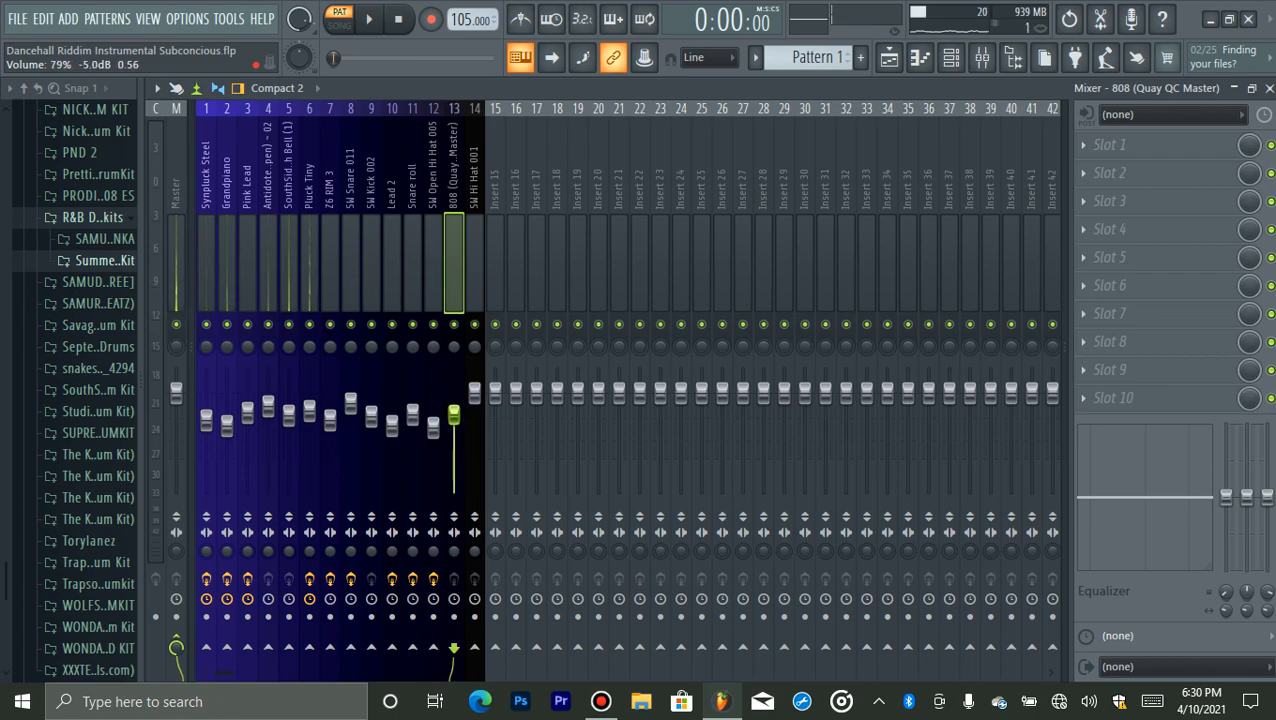
left_click(1107, 150)
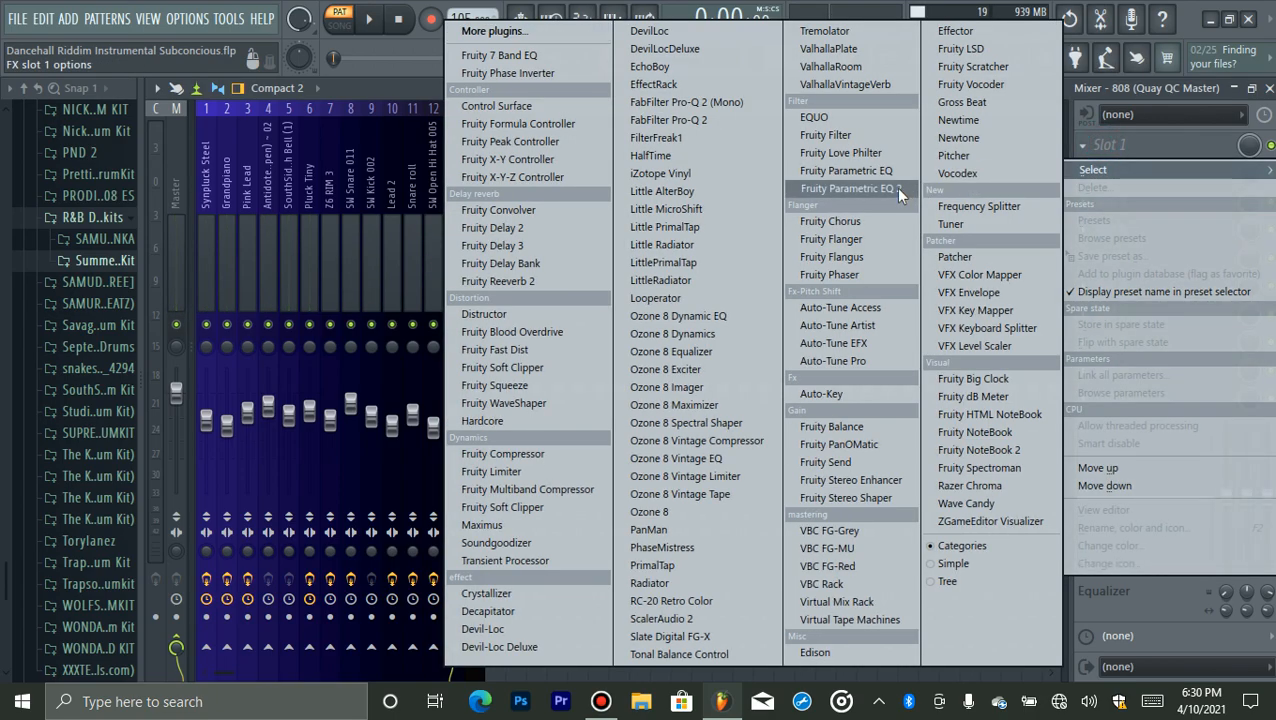
left_click(893, 187)
left_click_drag(589, 424, 492, 506)
left_click(1140, 148)
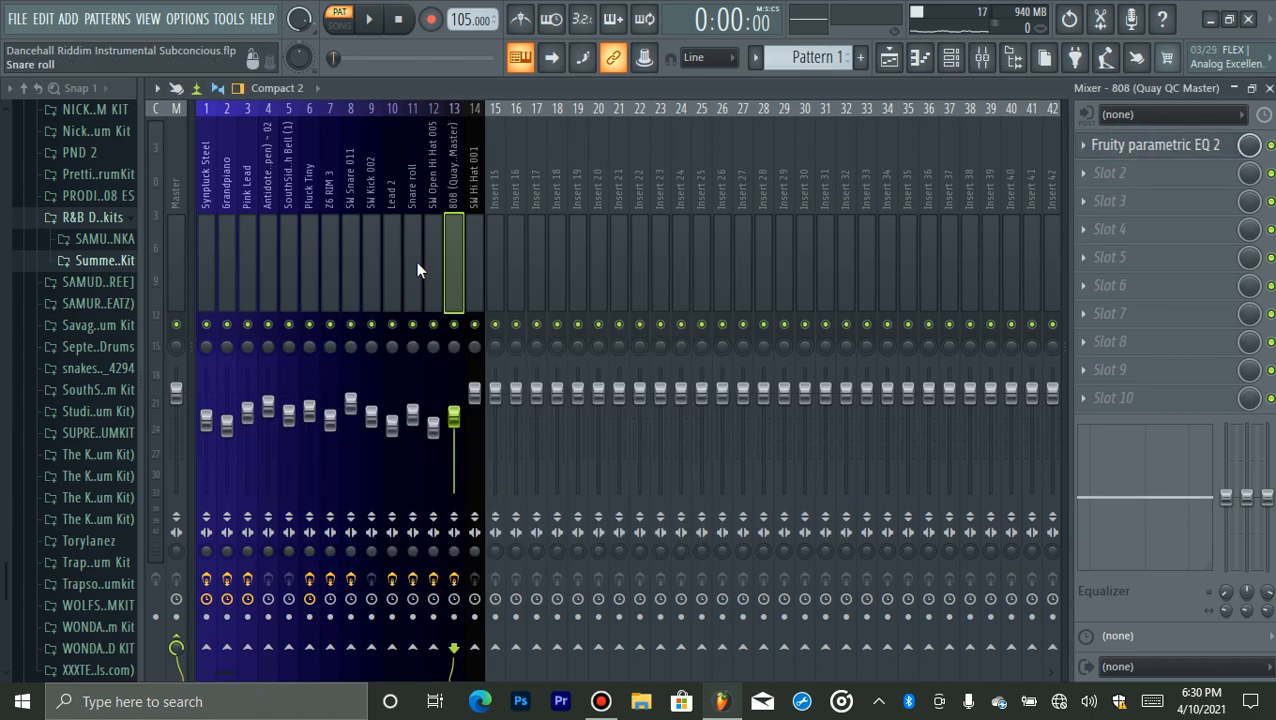
- Add Fruity peak controller to the first effect slot of the SW Kick 002 mixer track
left_click(354, 264)
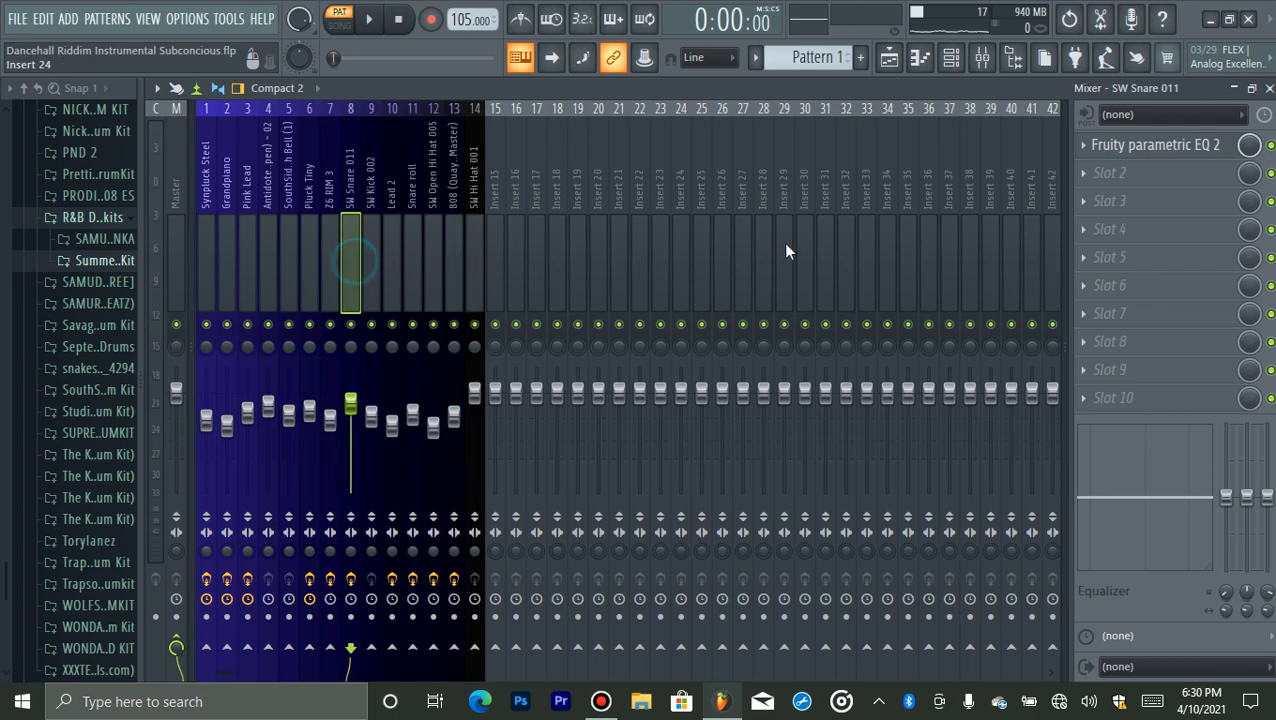
left_click(1122, 148)
left_click(1083, 147)
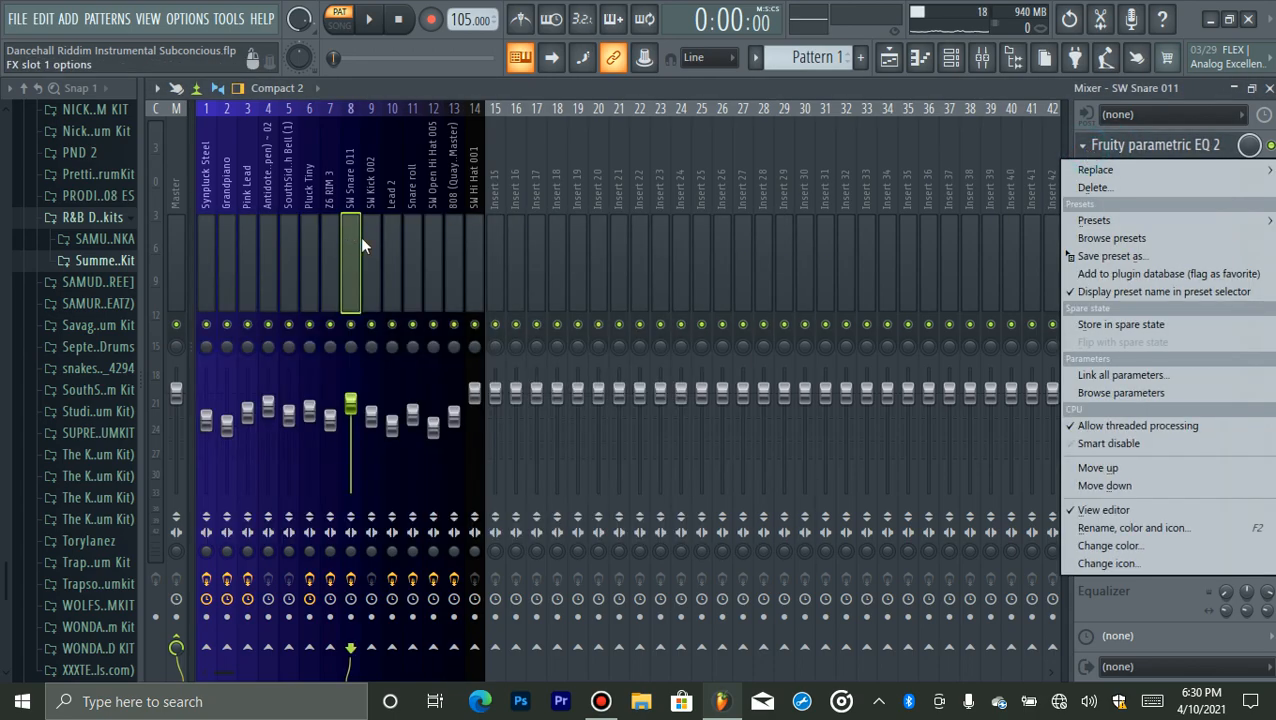
left_click(375, 243)
left_click(377, 243)
left_click(1084, 146)
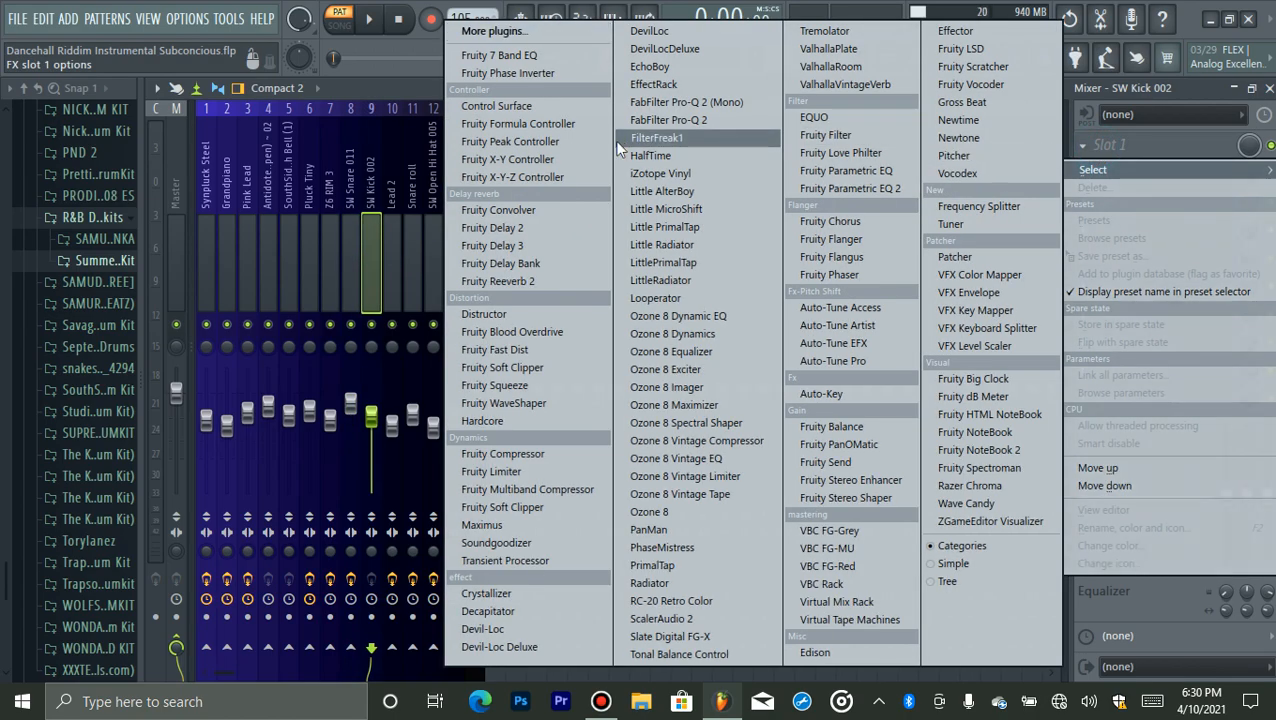
left_click(520, 141)
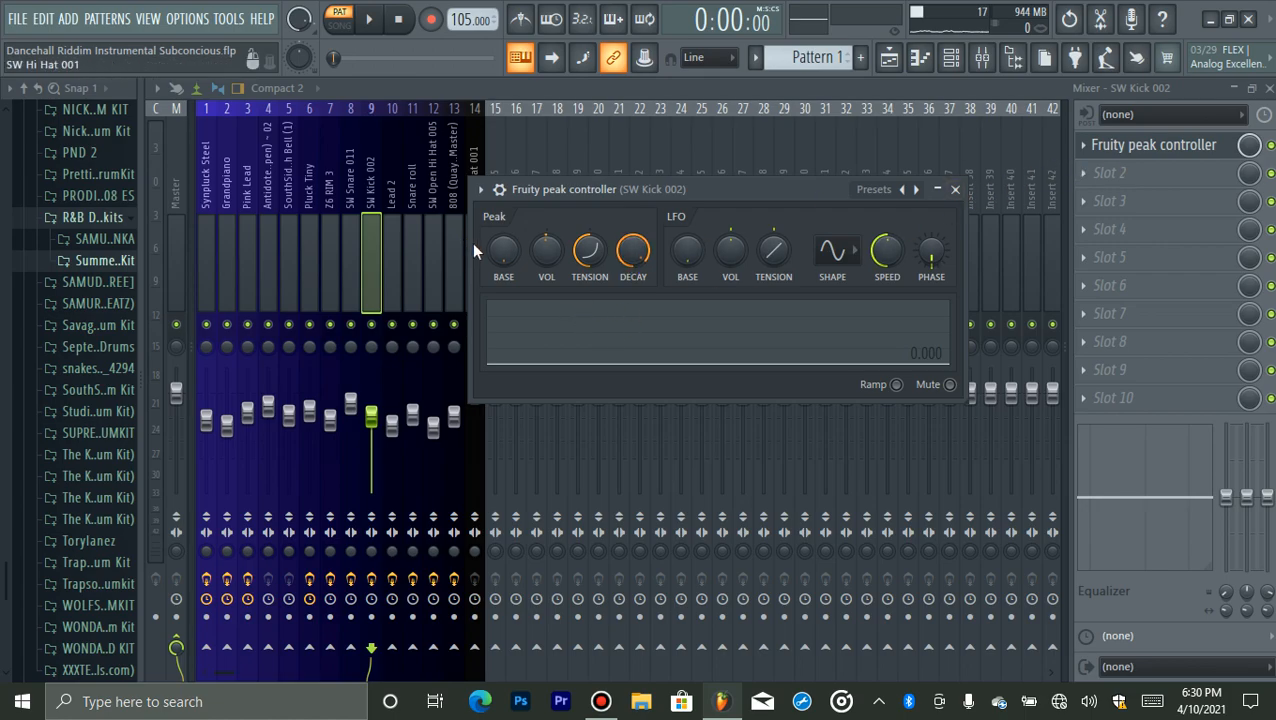
left_click(1128, 147)
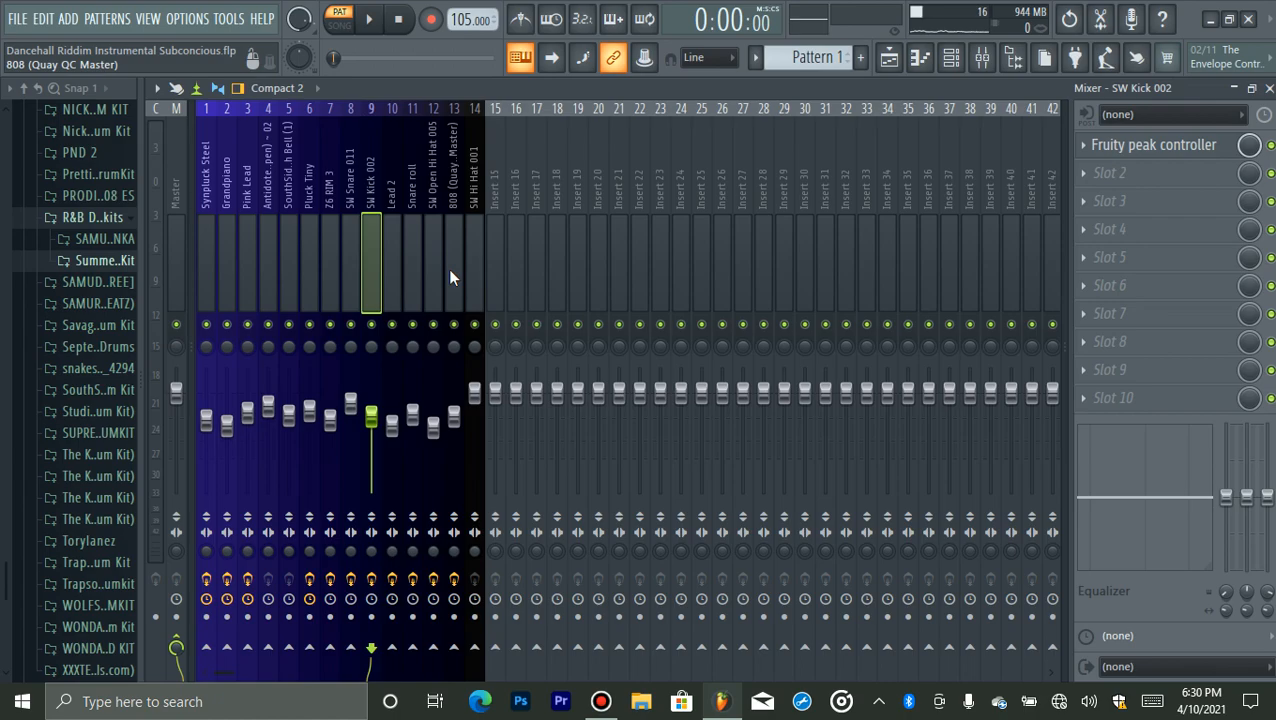
- Copy the 808 (Quay QC Master) volume value and paste it into the Peak base of SW Kick 002's Fruity peak controller
left_click(448, 268)
right_click(452, 418)
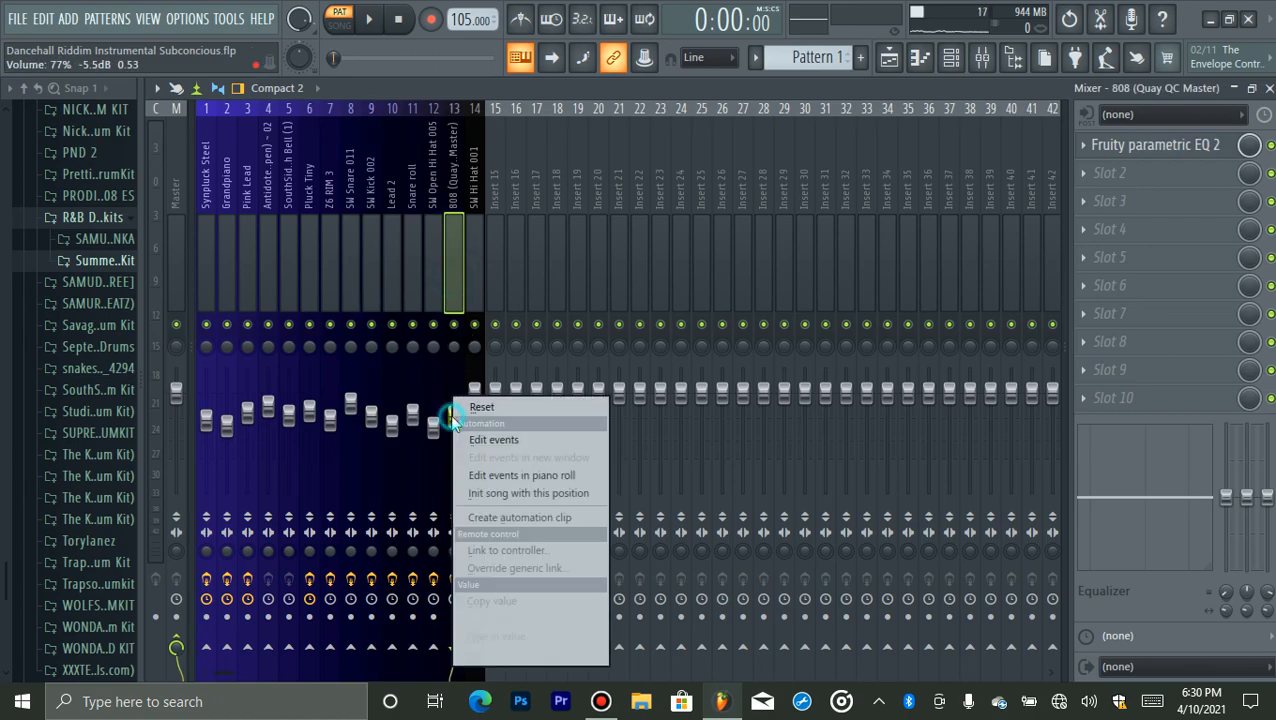
left_click(481, 600)
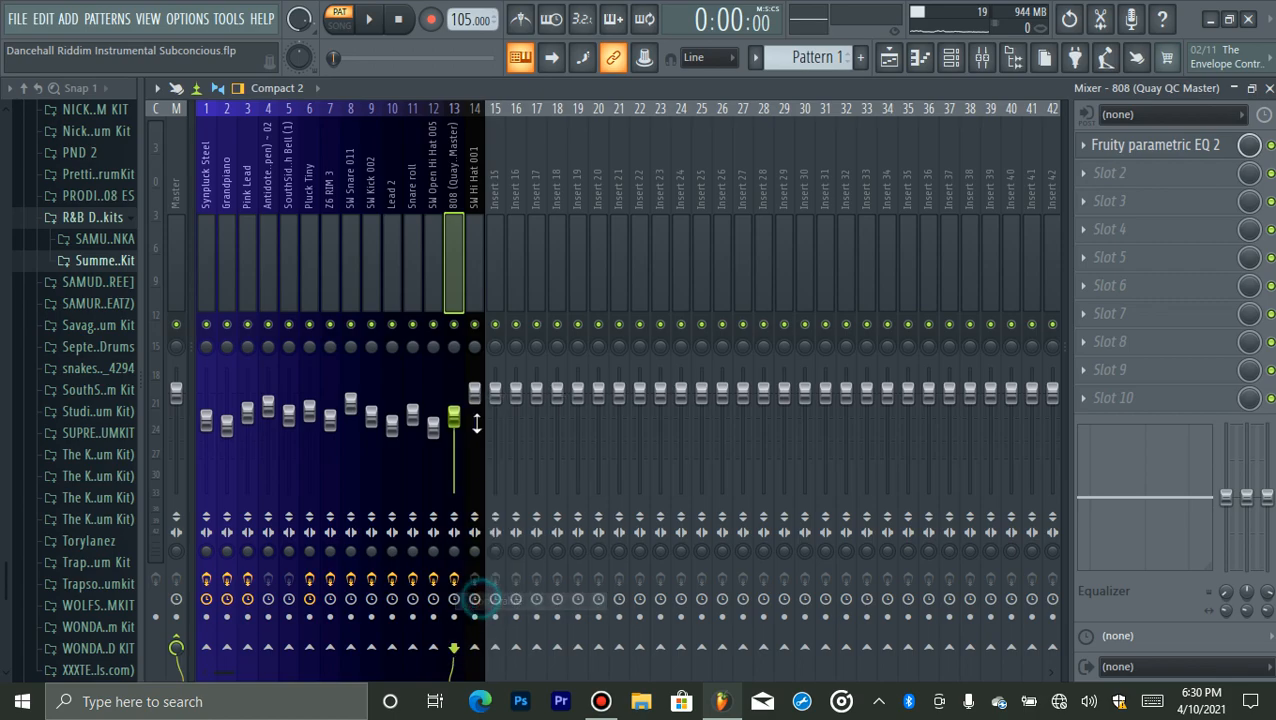
left_click(364, 254)
left_click(1120, 147)
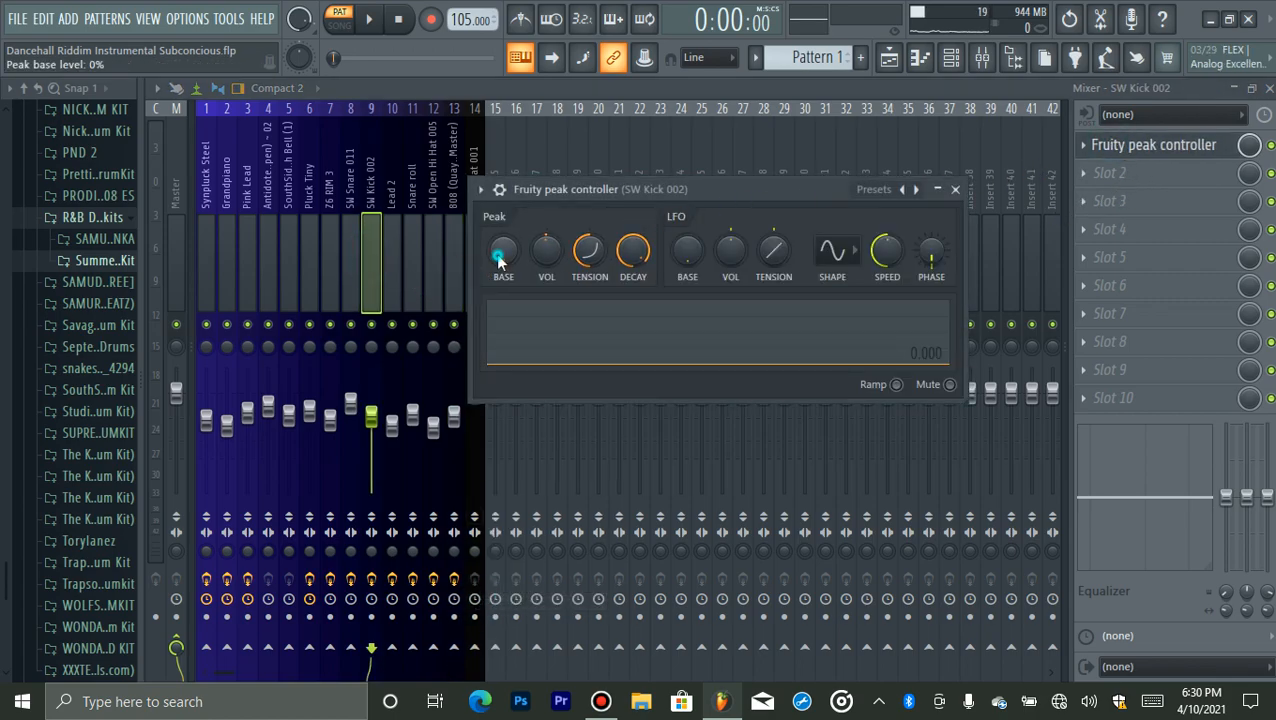
right_click(502, 258)
left_click(558, 481)
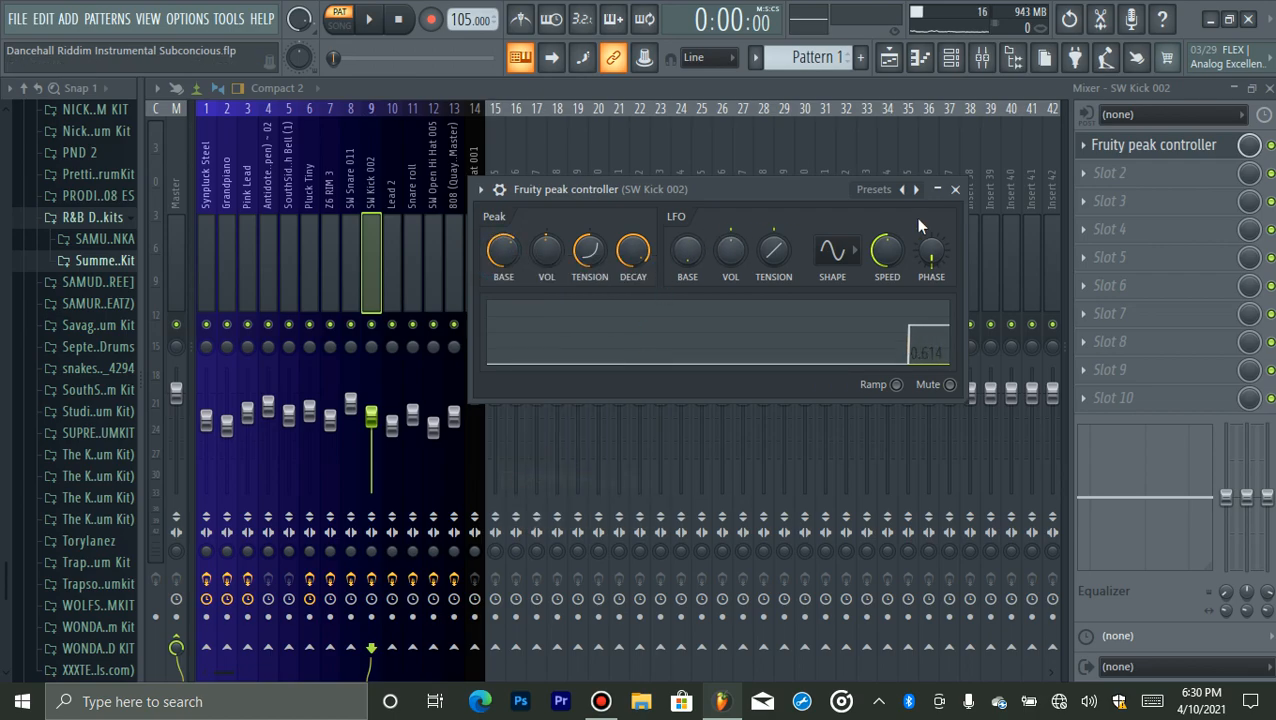
left_click(1103, 156)
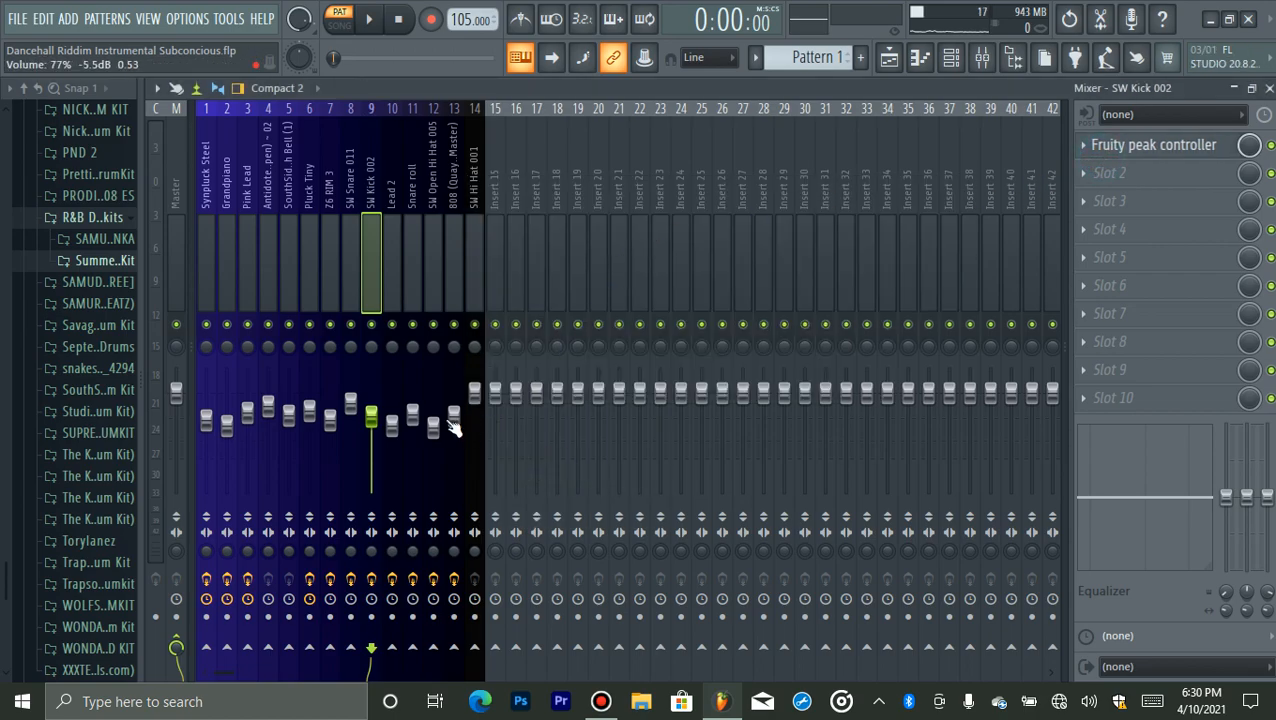
- Link the 808 (Quay QC Master) volume fader to the internal controller Peak ctrl - Peak
right_click(452, 427)
left_click(503, 550)
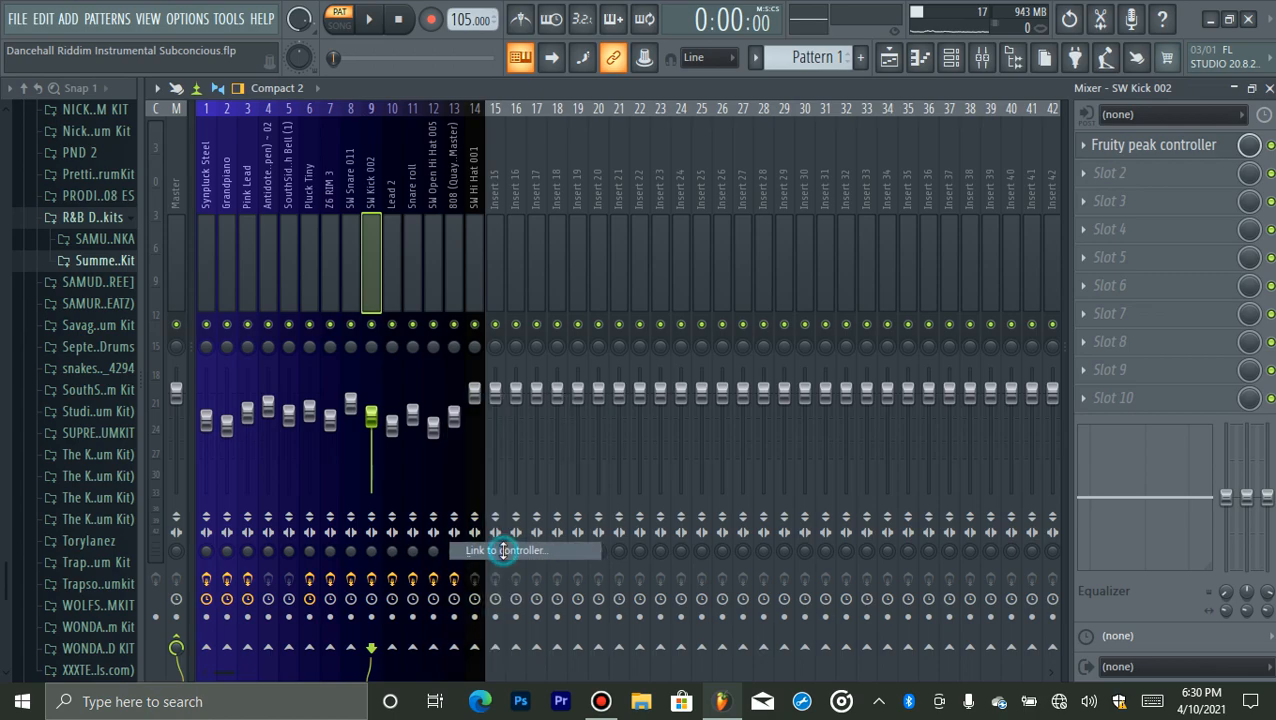
left_click(595, 305)
left_click(590, 390)
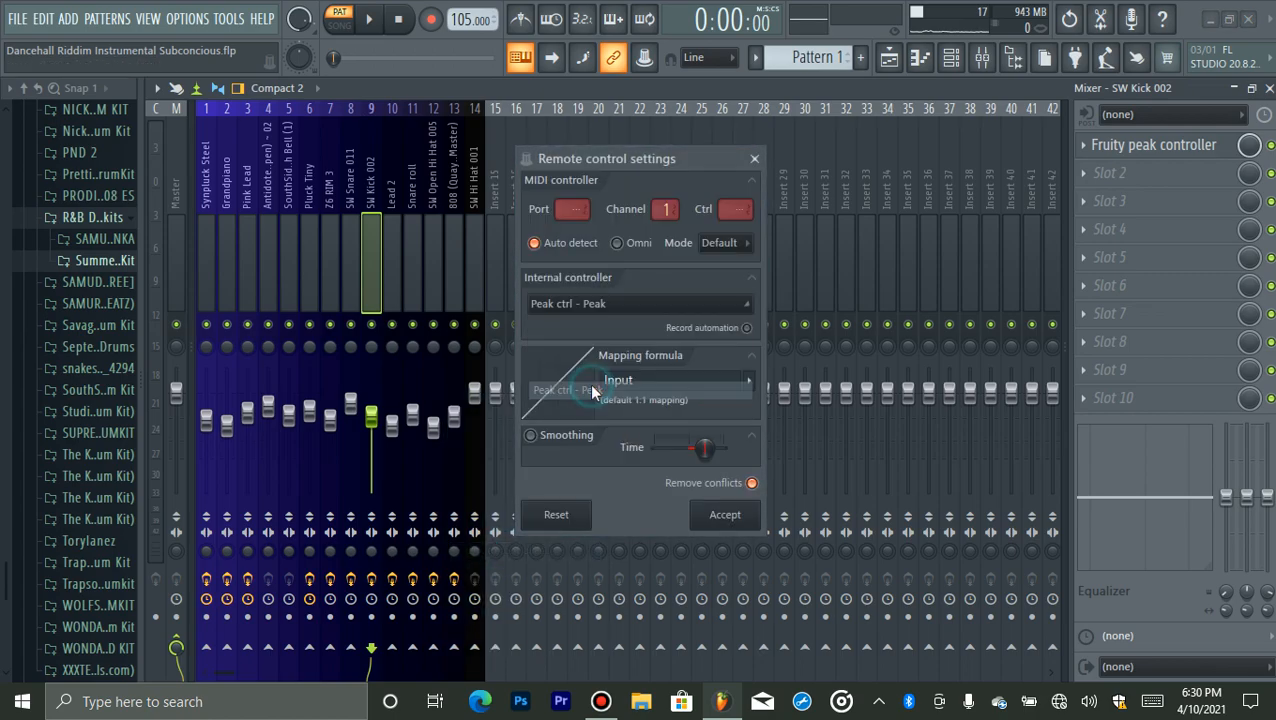
left_click(725, 514)
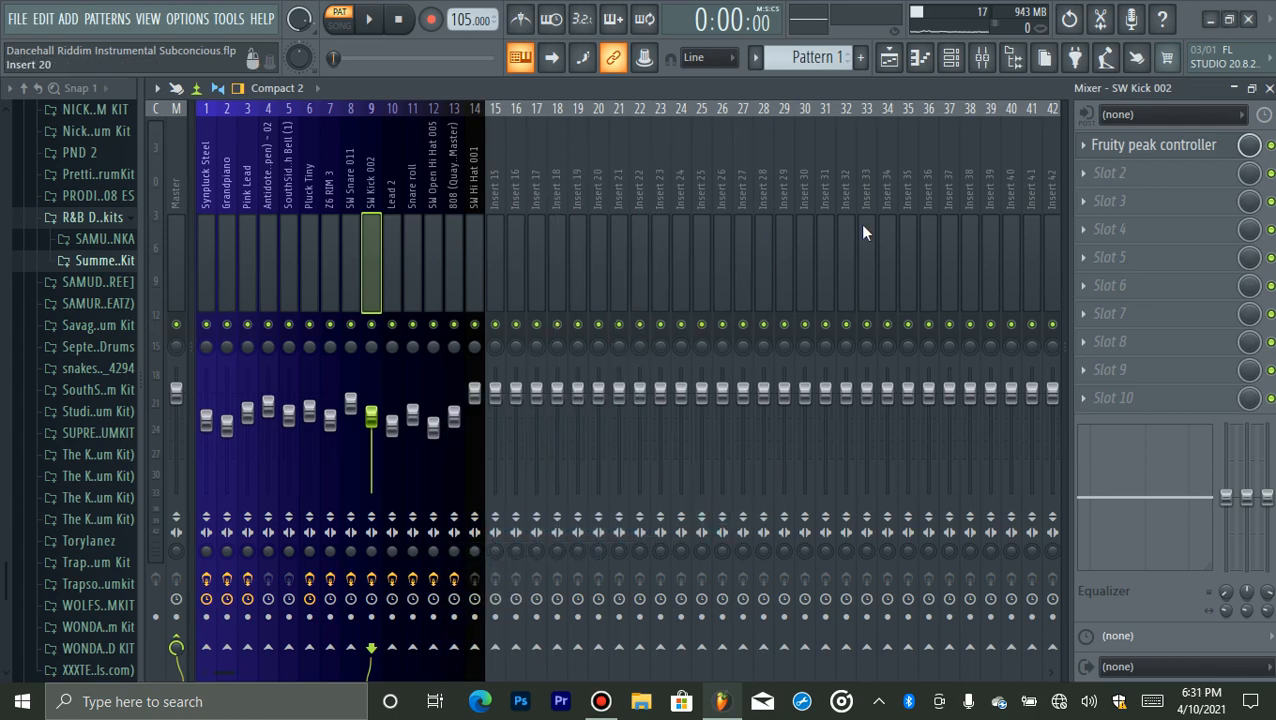
- Unmute the SW Open Hi Hat 005 and 808 (Quay QC Master) channels and play the pattern to check the linked 808 fader
left_click(1159, 145)
key("space")
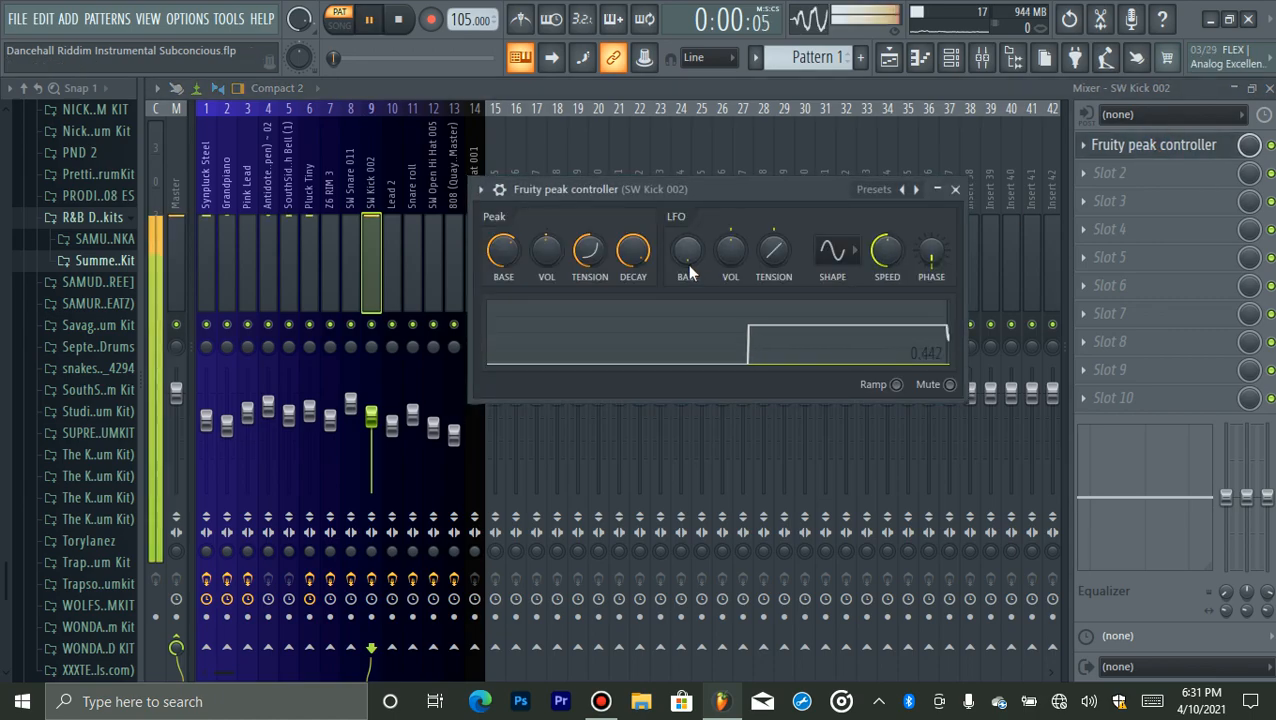
left_click_drag(721, 189, 728, 191)
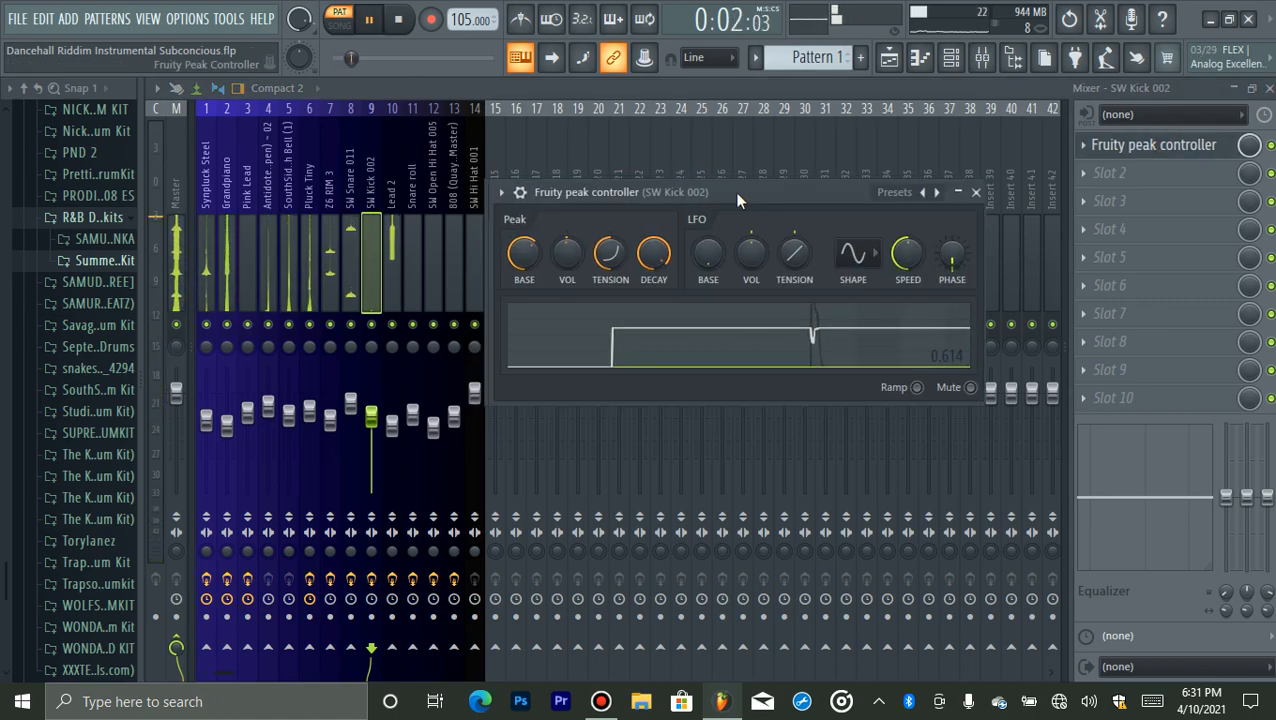
left_click(951, 57)
key("space")
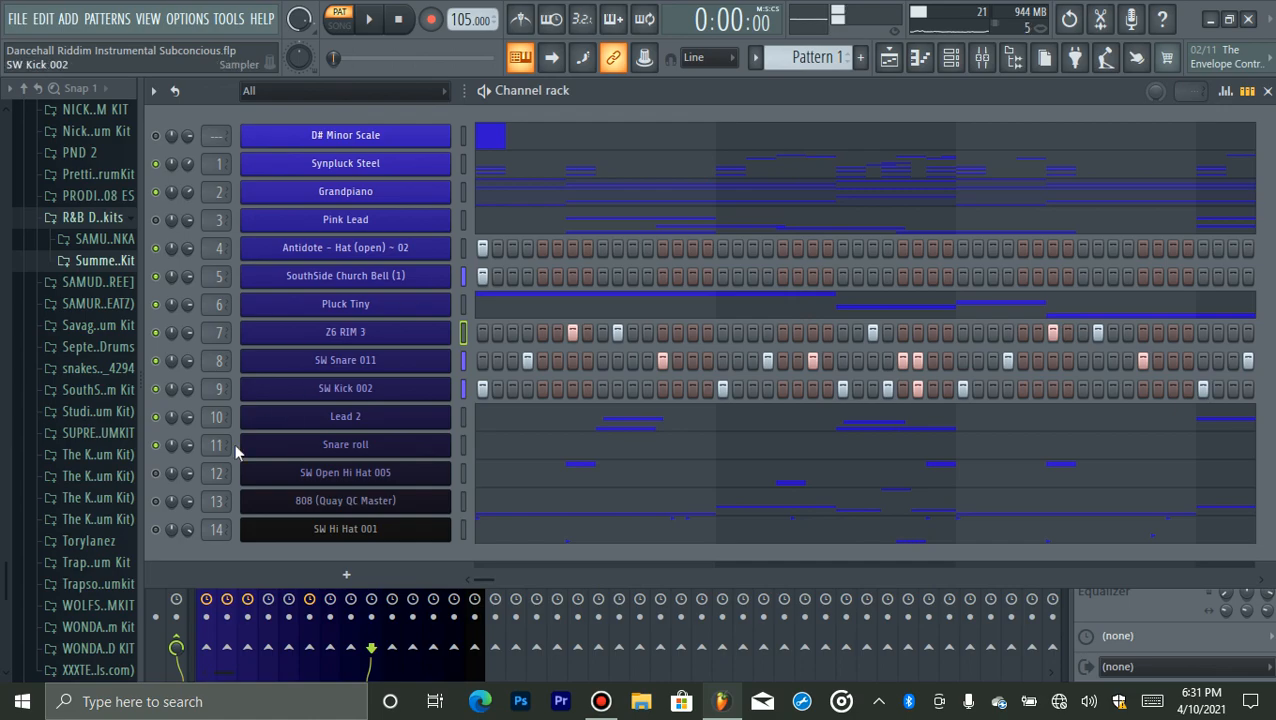
key("space")
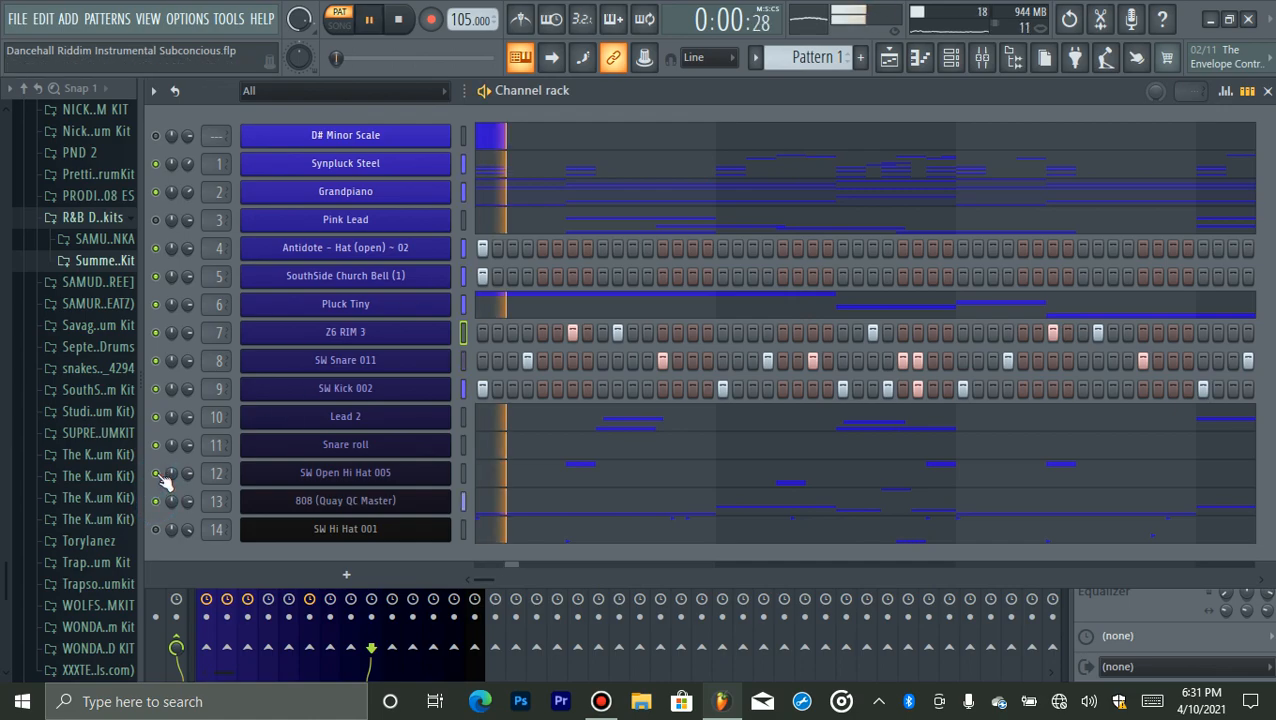
left_click(983, 58)
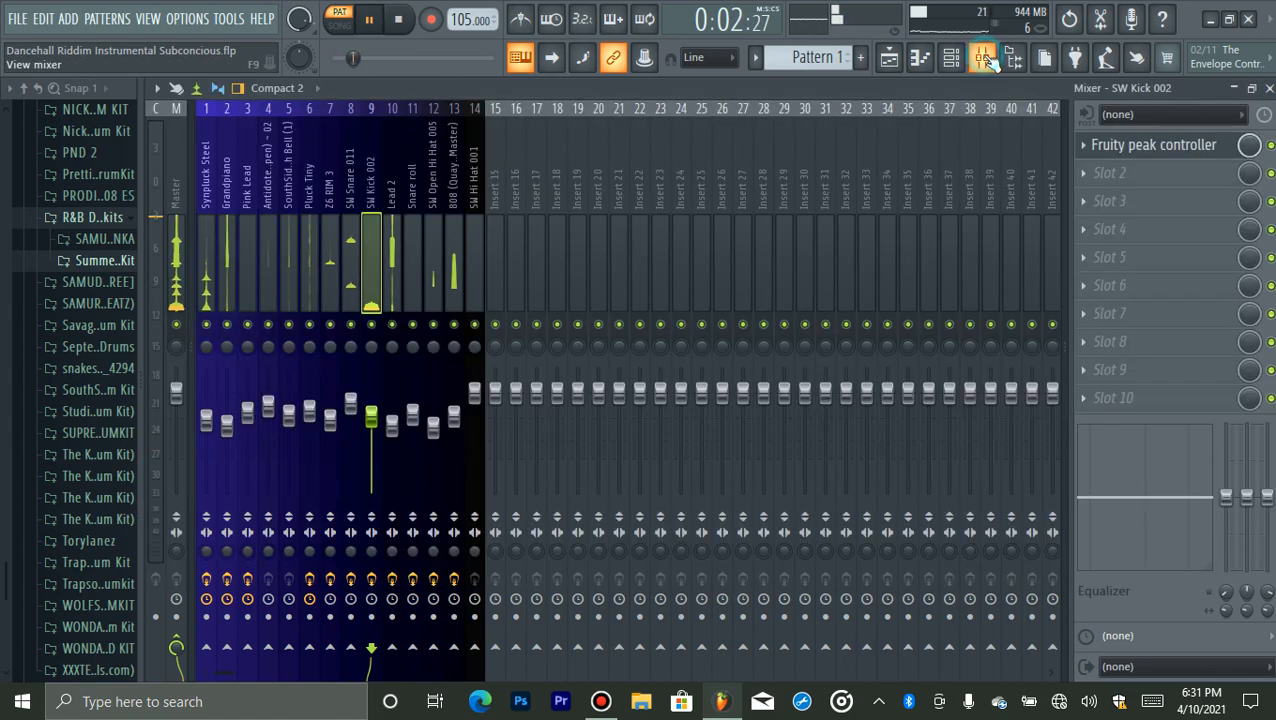
left_click(450, 250)
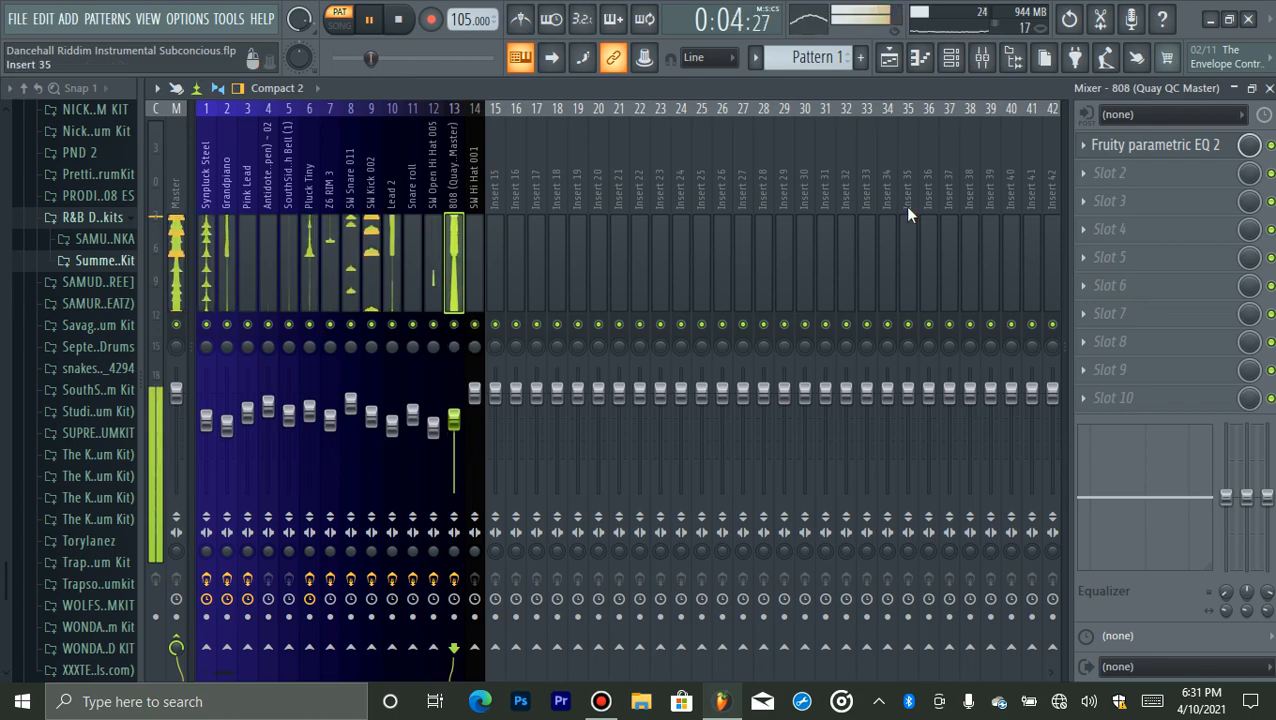
key("space")
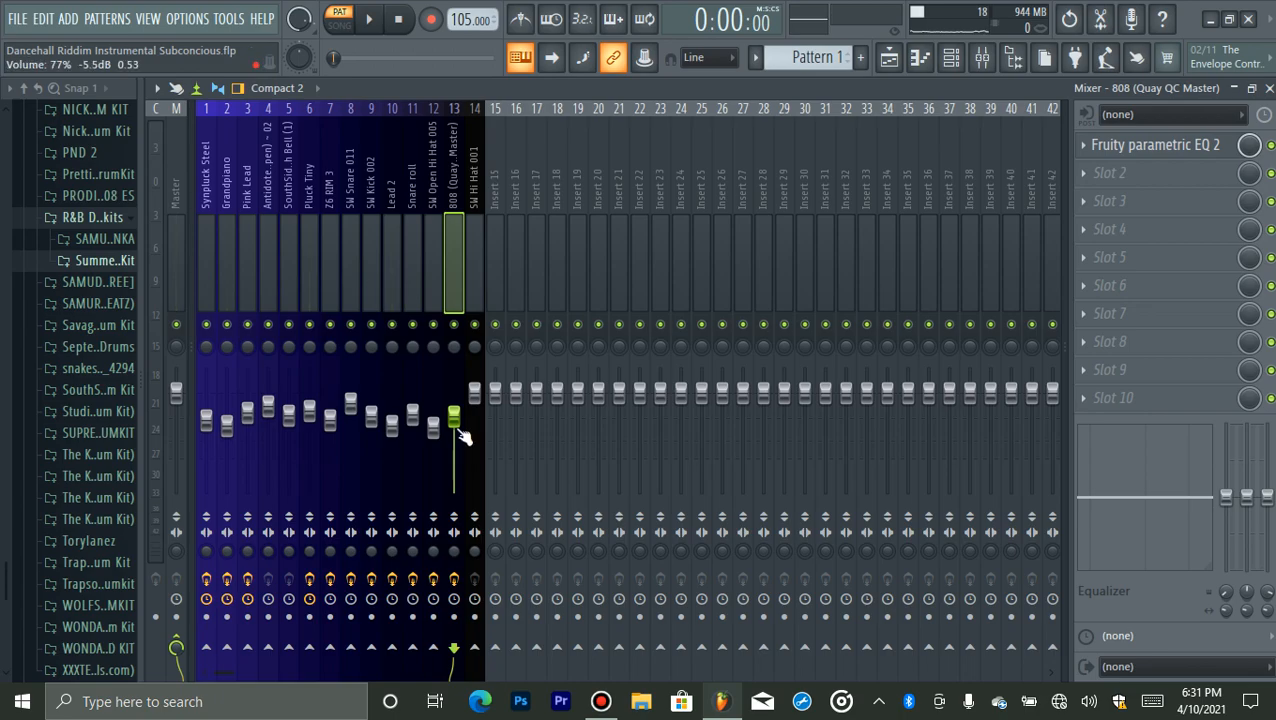
- Raise the Peak base level of SW Kick 002's Fruity peak controller to 66% while the pattern plays
left_click(370, 287)
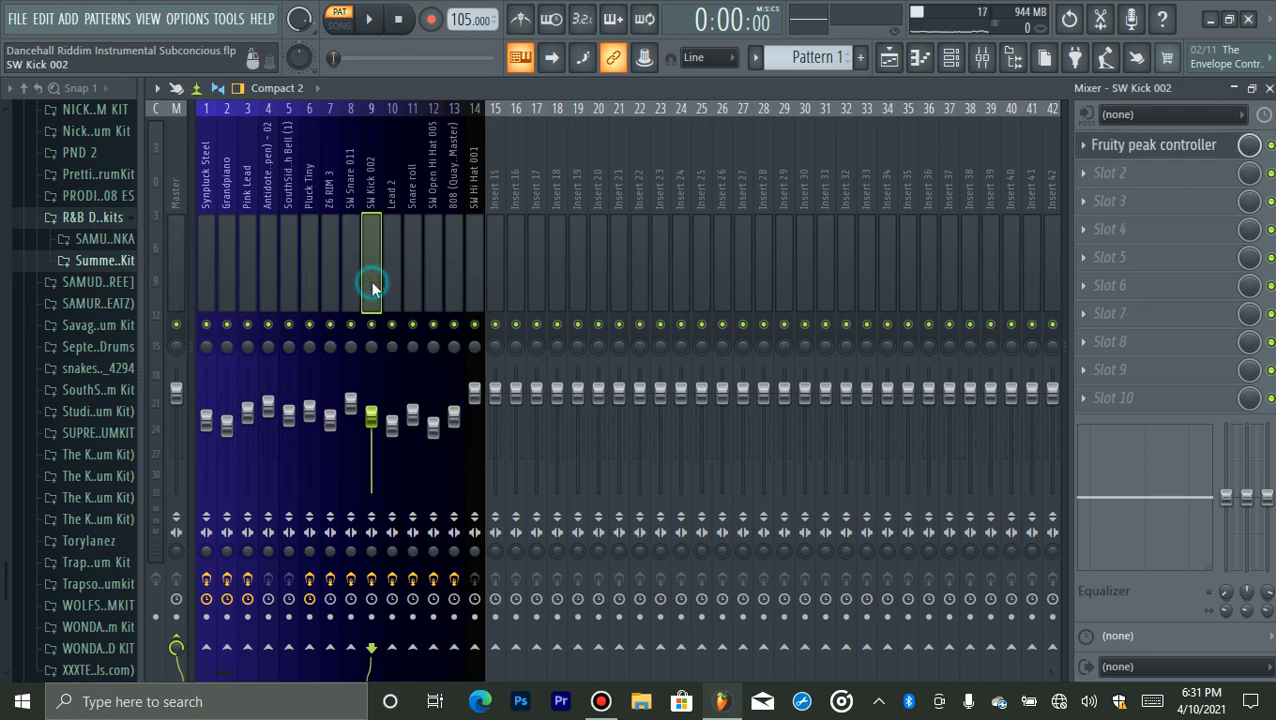
left_click(1102, 145)
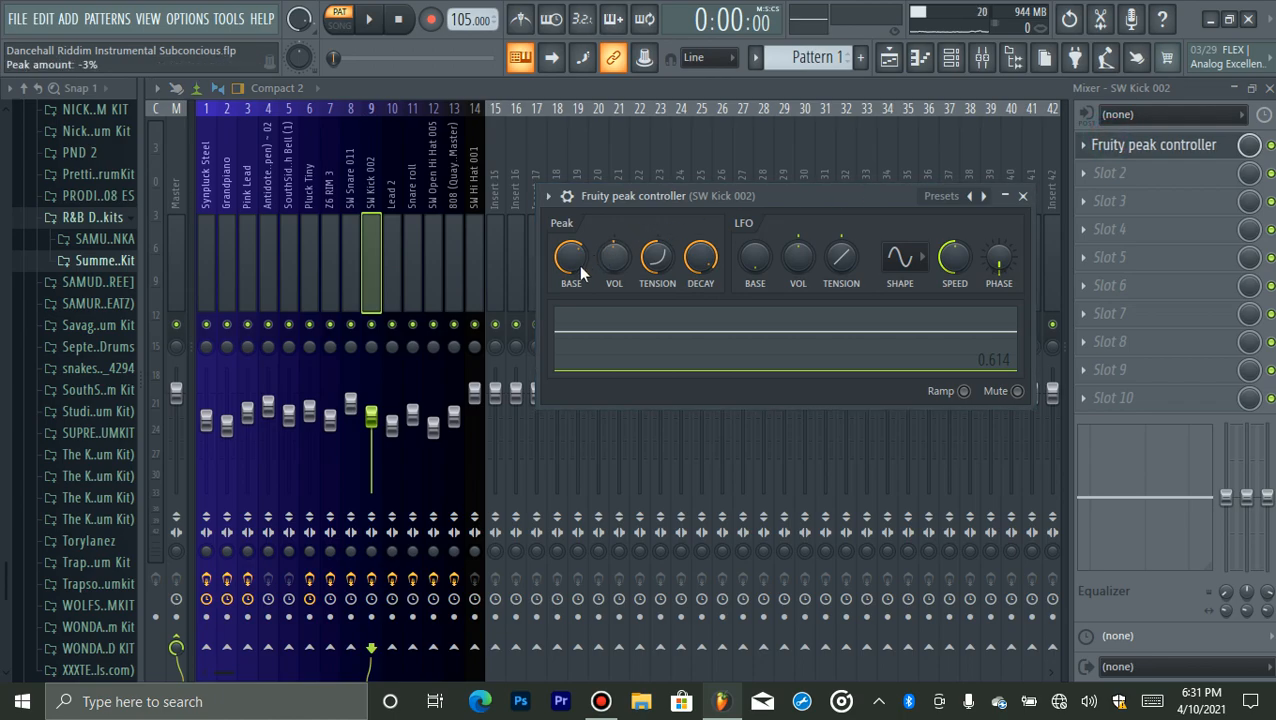
mouse_move(569, 262)
left_mouse_down()
mouse_move(569, 290)
mouse_move(569, 256)
left_mouse_up()
key("space")
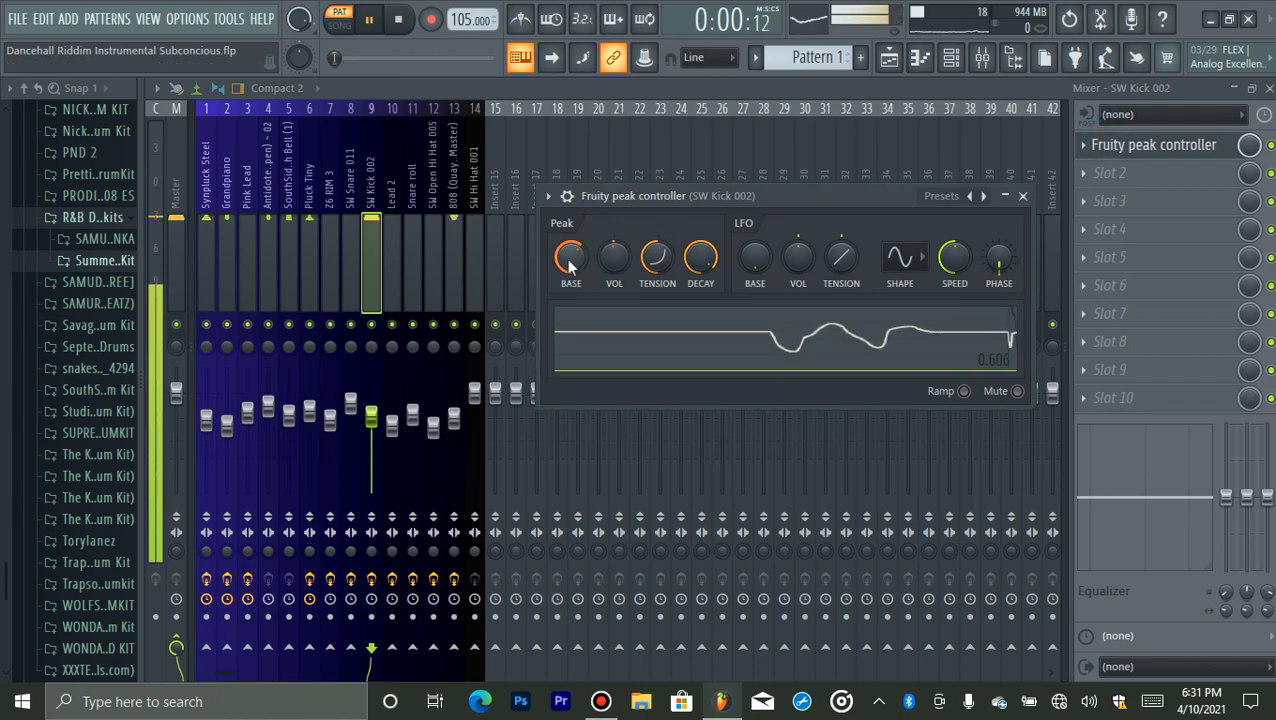
mouse_move(571, 258)
left_mouse_down()
mouse_move(571, 271)
mouse_move(571, 236)
left_mouse_up()
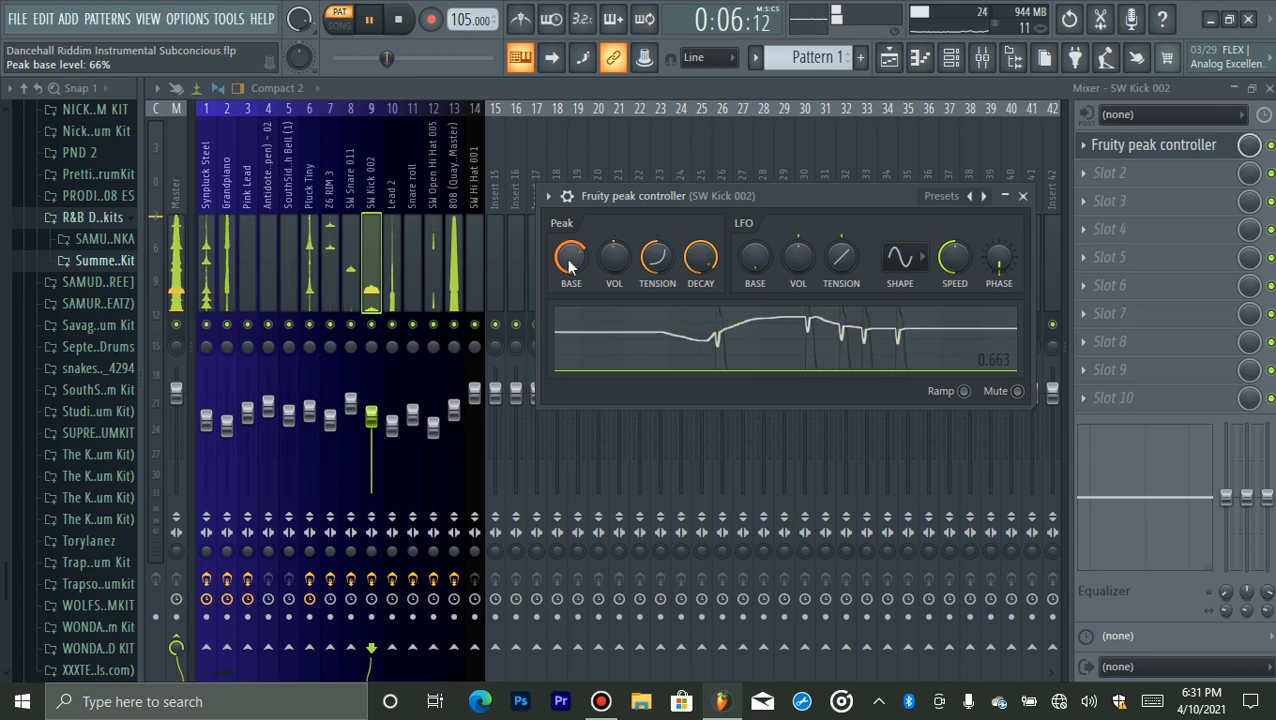
left_click(1155, 147)
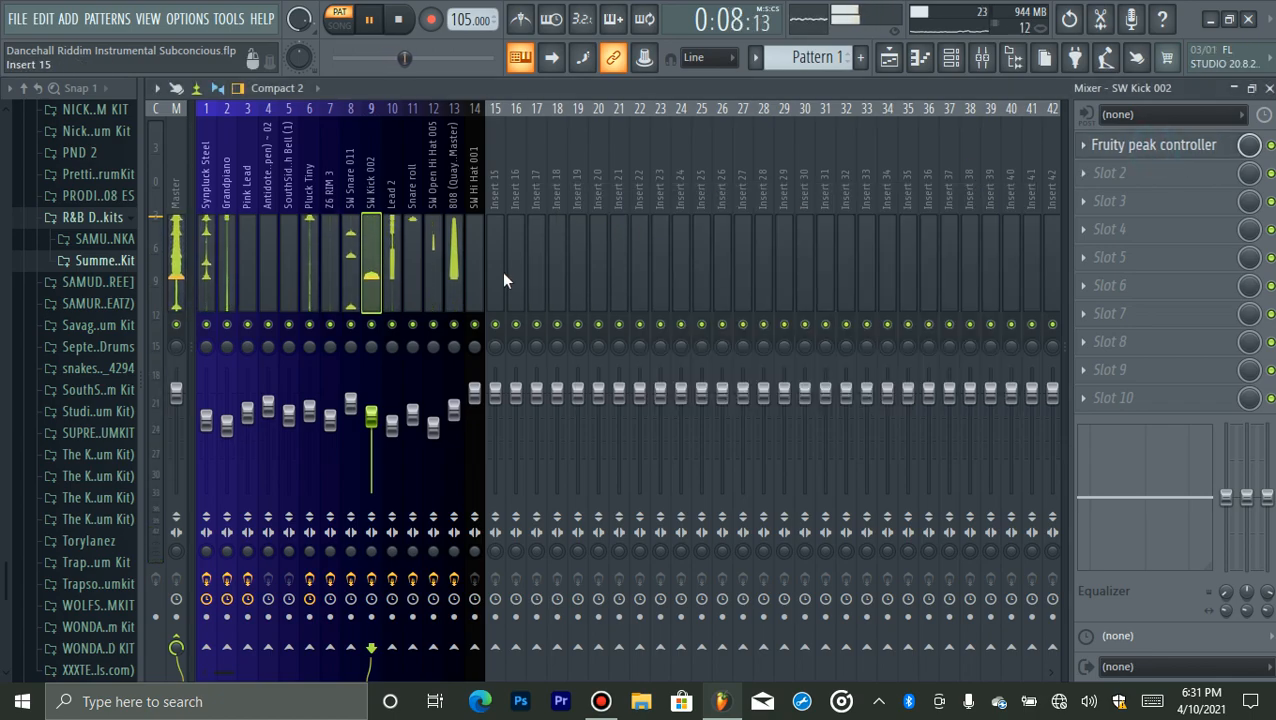
- Unmute the SW Hi Hat 001 channel and play the pattern with its mixer track selected
left_click(474, 293)
key("space")
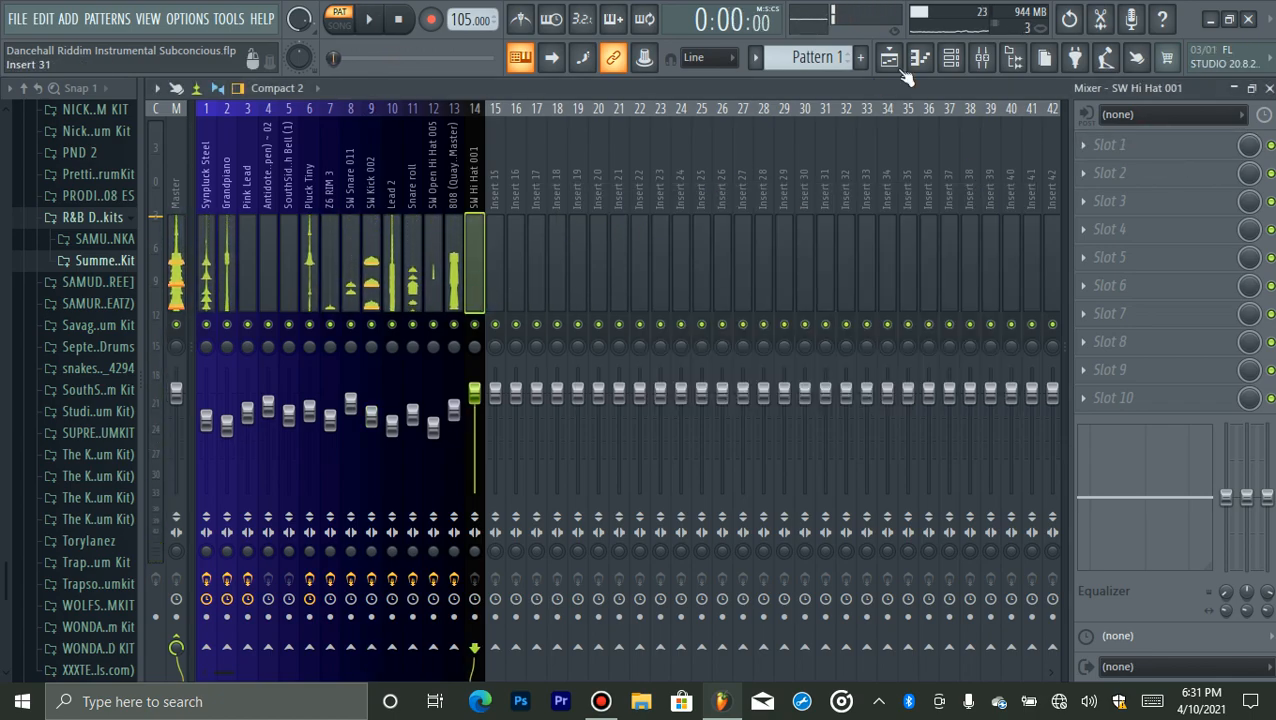
left_click(951, 57)
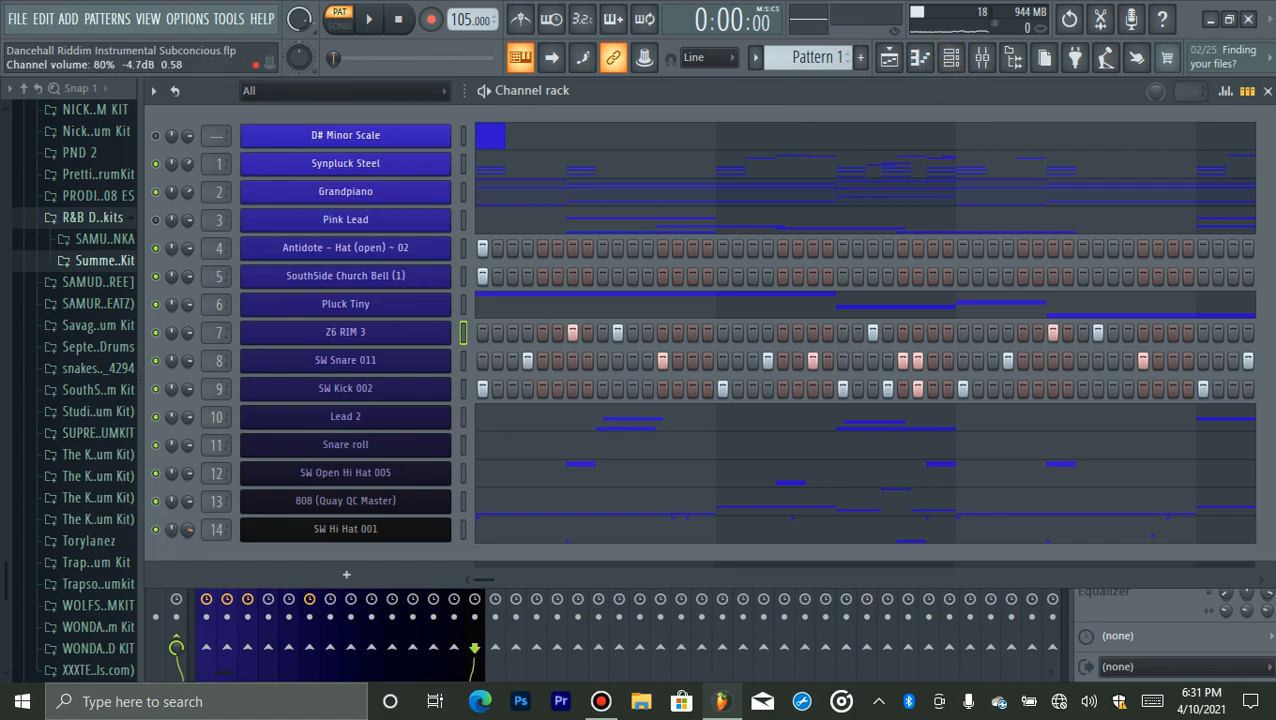
left_click(982, 57)
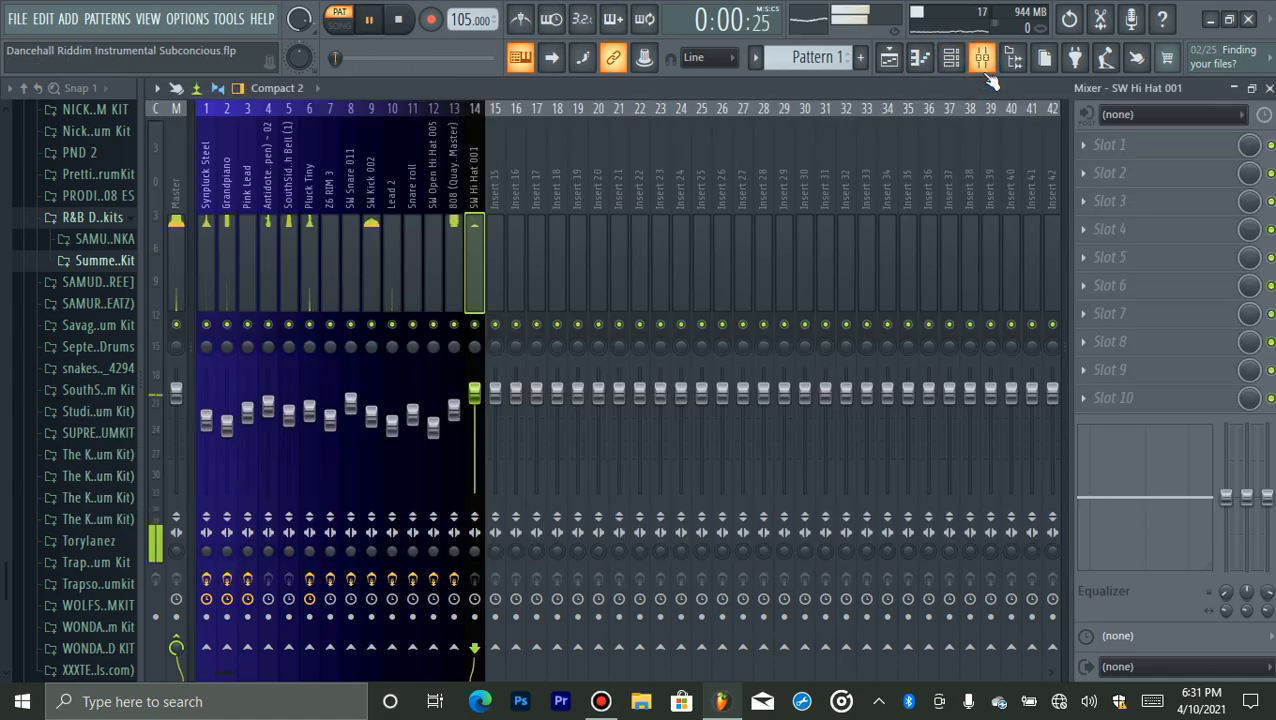
key("space")
- Add Fruity Parametric EQ 2 to the SW Hi Hat 001 track, pulling one band down and raising another slightly
left_click(1100, 145)
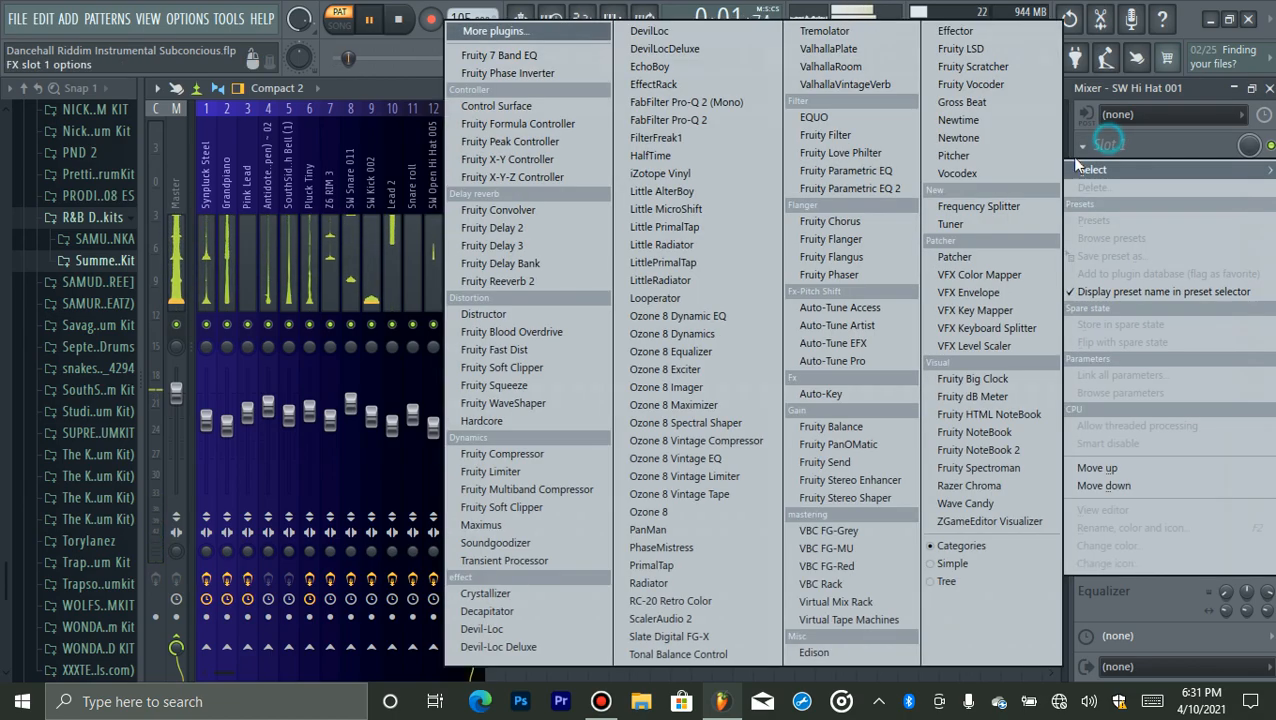
left_click(850, 188)
left_click_drag(638, 473, 655, 553)
left_click_drag(596, 473, 604, 456)
left_click(1128, 148)
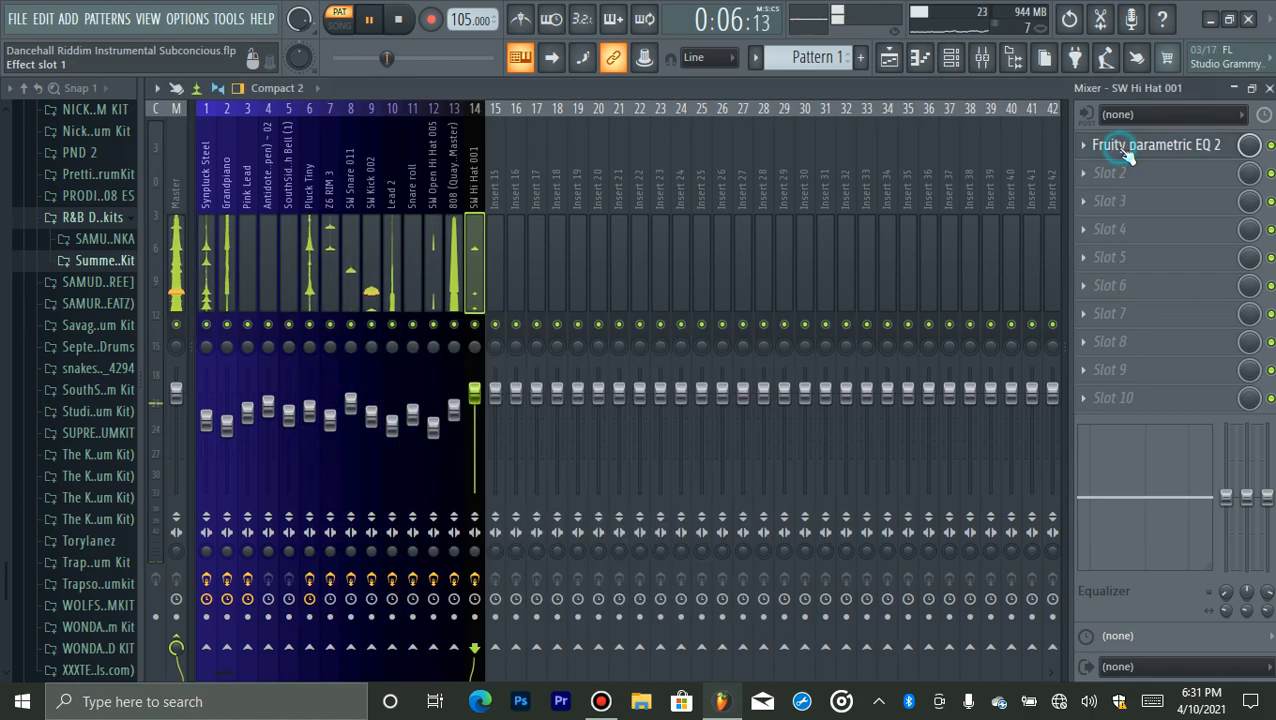
- Add Fruity Reeverb 2 to the SW Hi Hat 001 track with room size 100 and a lowered wet level, and check its settings
left_click(1110, 173)
left_click(506, 281)
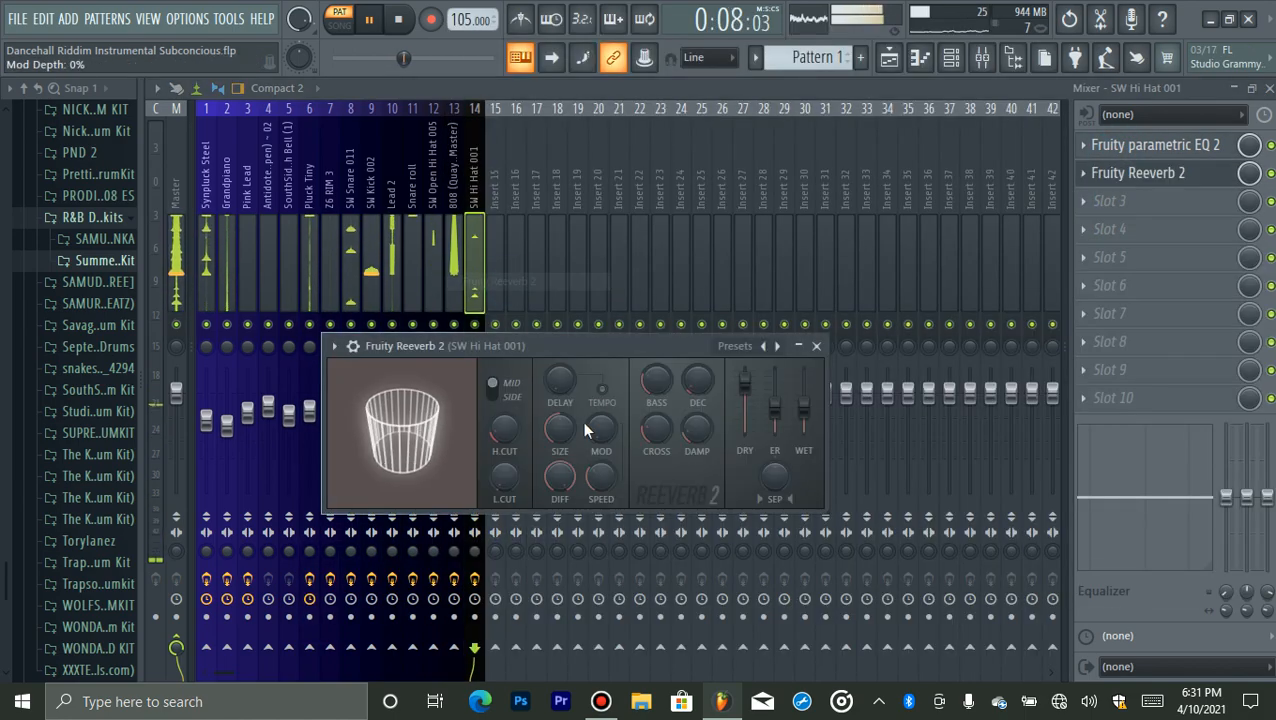
left_click_drag(808, 420, 809, 431)
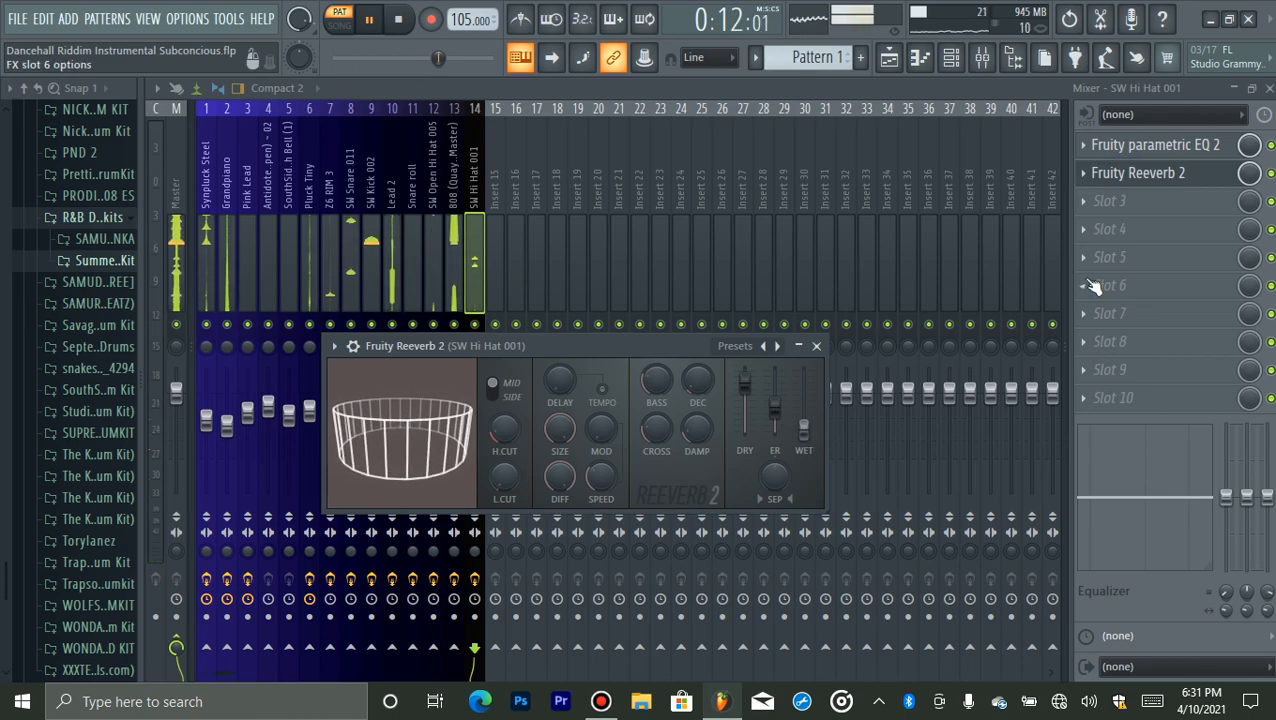
left_click(1113, 177)
key("space")
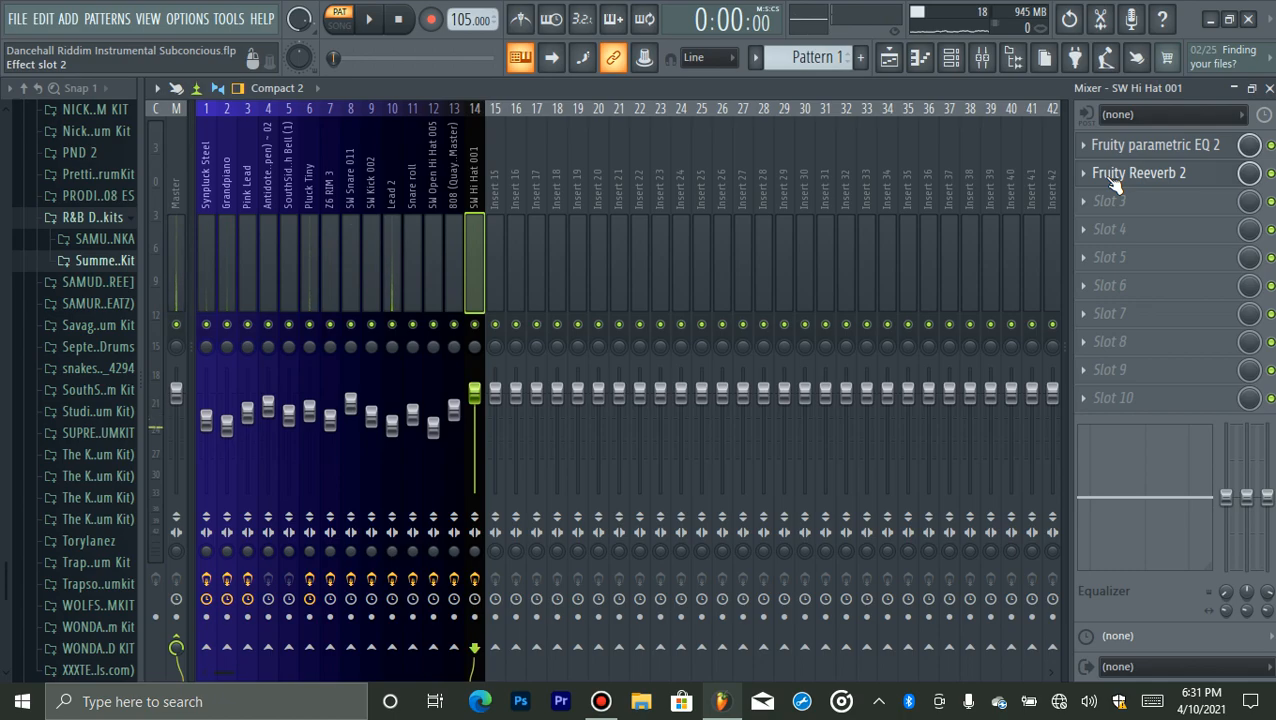
left_click(1115, 177)
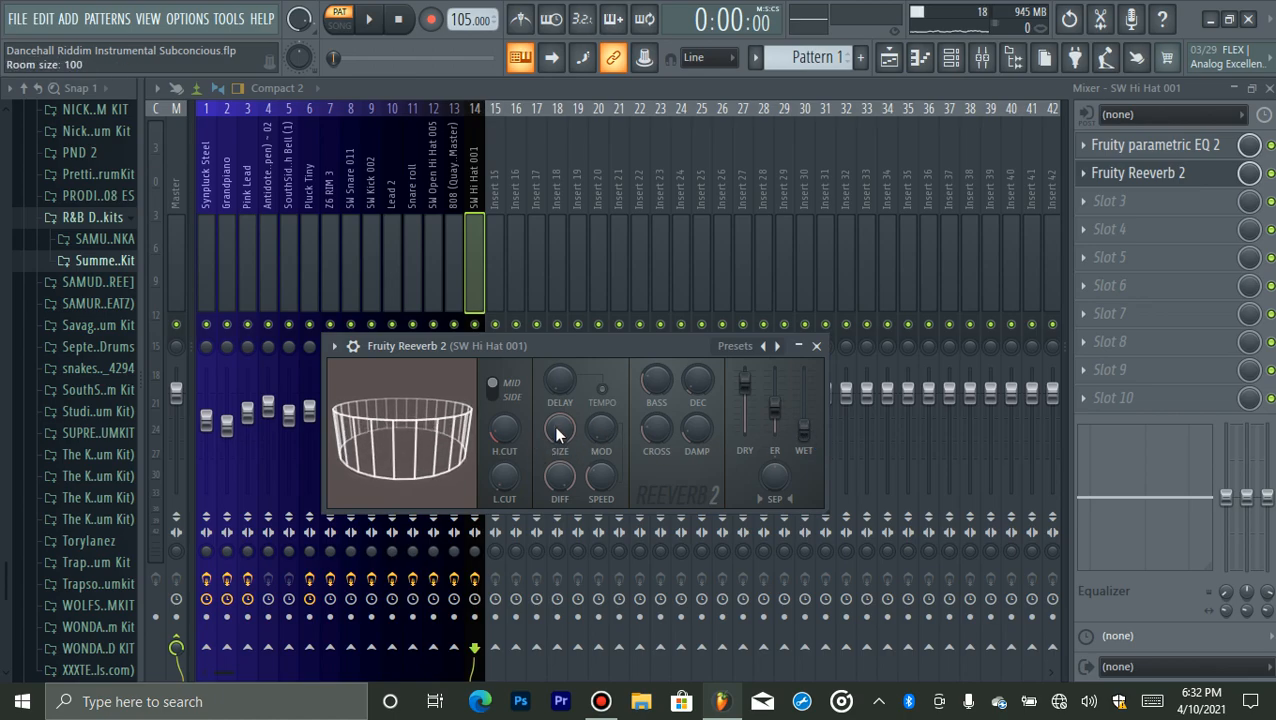
left_click(1103, 200)
left_click(1118, 178)
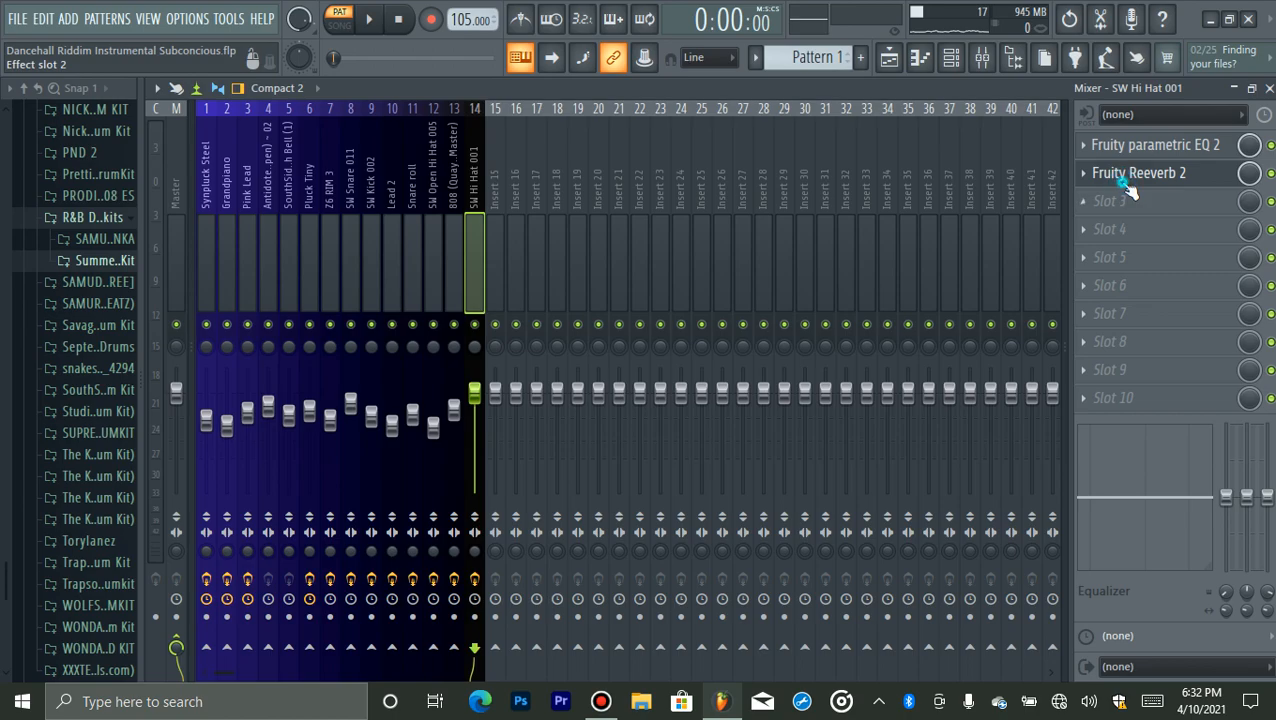
- Raise band 6 slightly at about 3450 Hz in the SW Hi Hat 001 track's Fruity parametric EQ 2 and close the EQ
left_click(1127, 148)
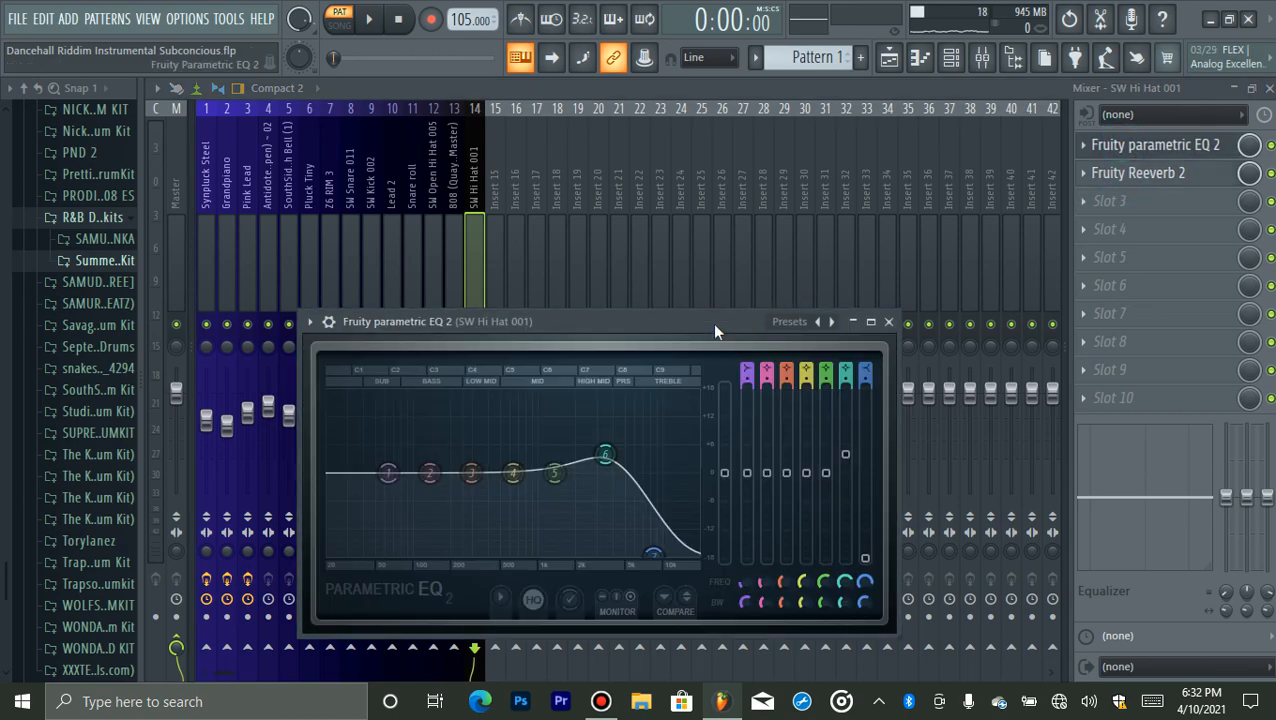
left_click_drag(715, 326, 823, 266)
left_click_drag(761, 495, 756, 493)
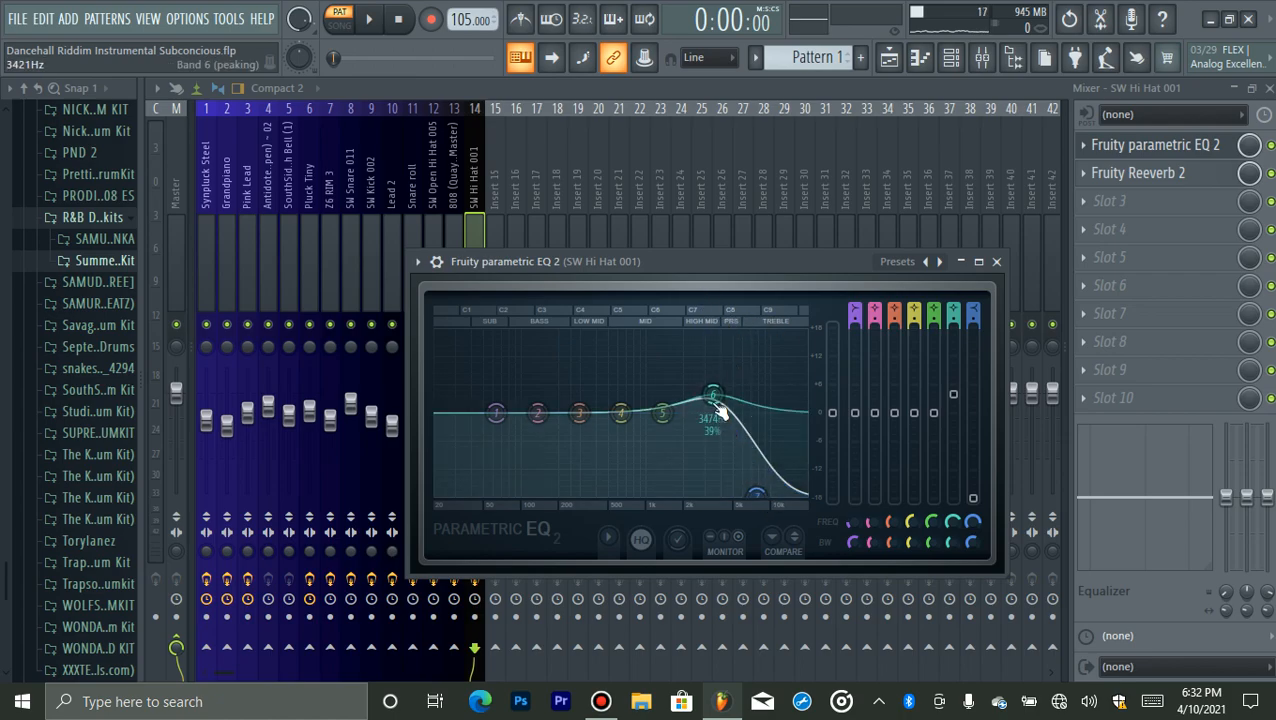
left_click_drag(712, 395, 712, 392)
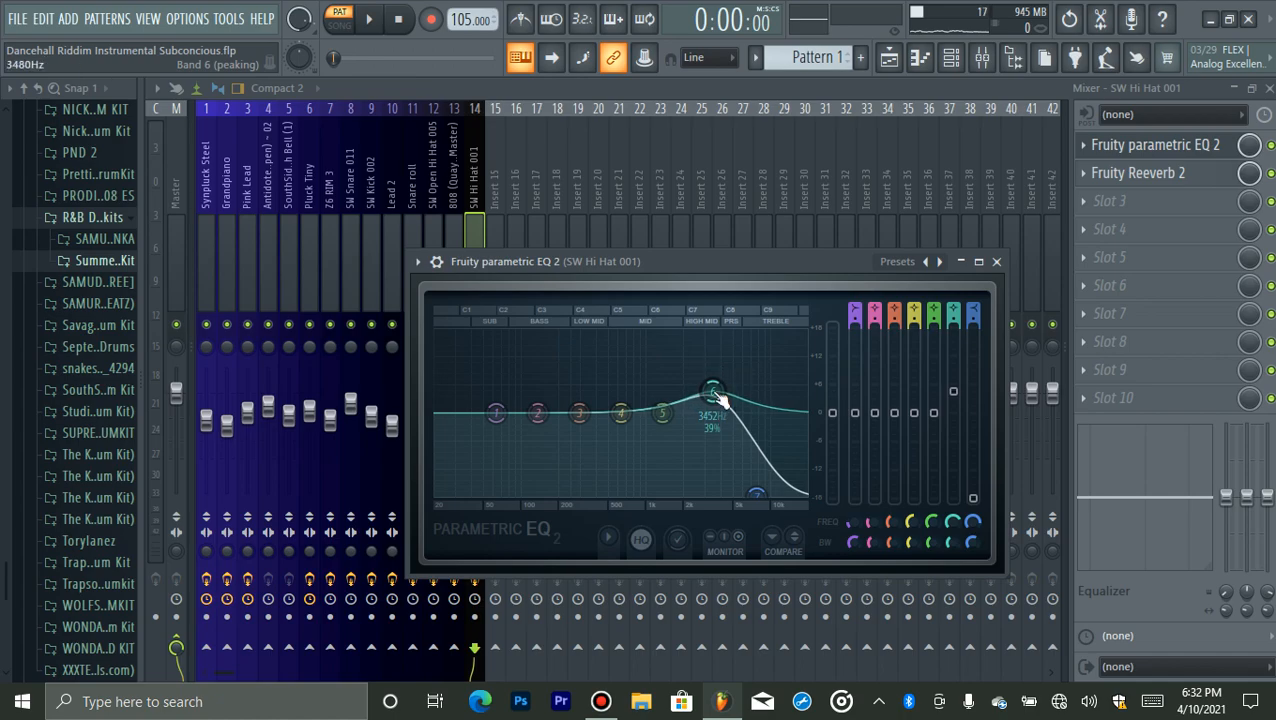
left_click(1131, 145)
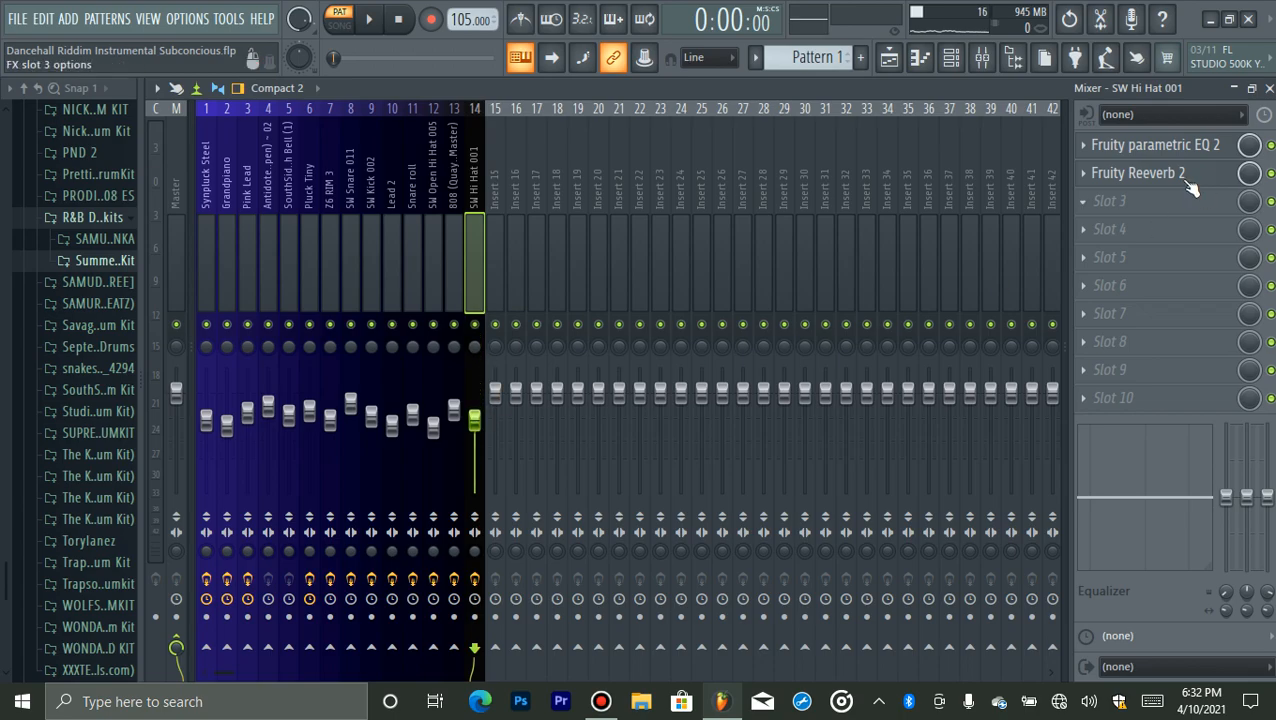
left_click(1153, 145)
left_click(1153, 145)
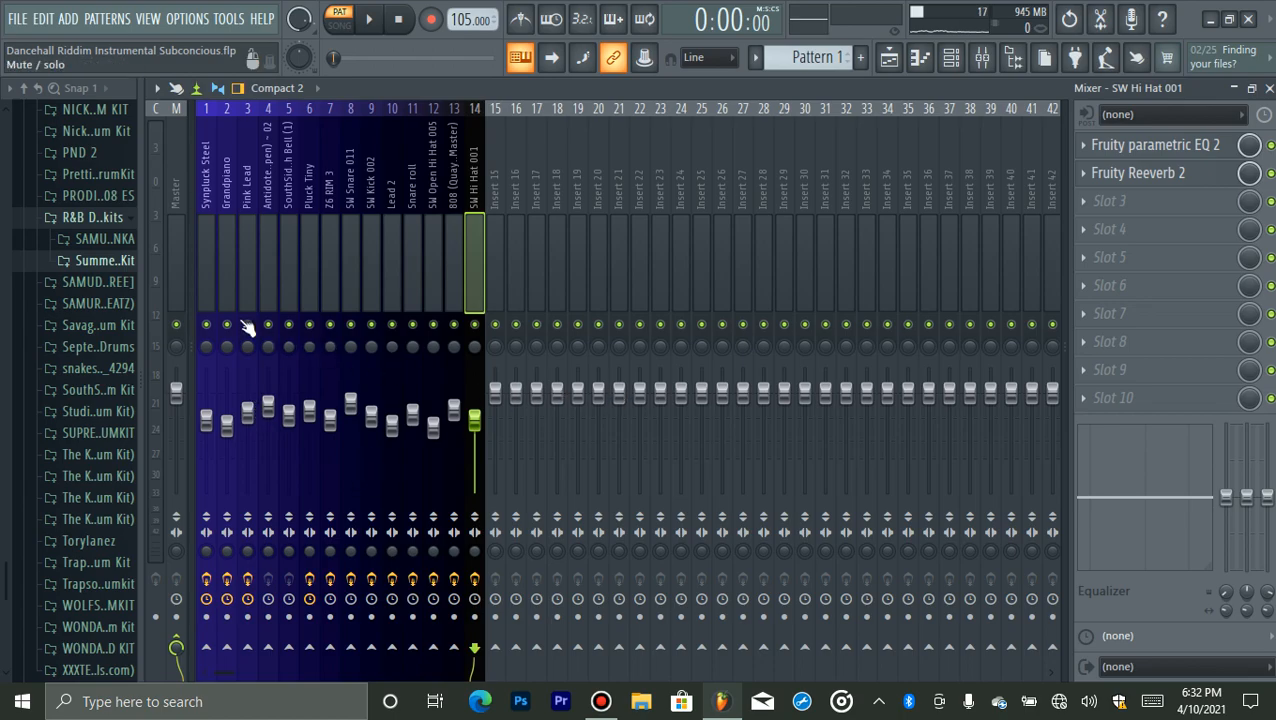
- Adjust the SW Hi Hat 001 track's volume to about 73% while the pattern plays, checking it against the Master level
key("space")
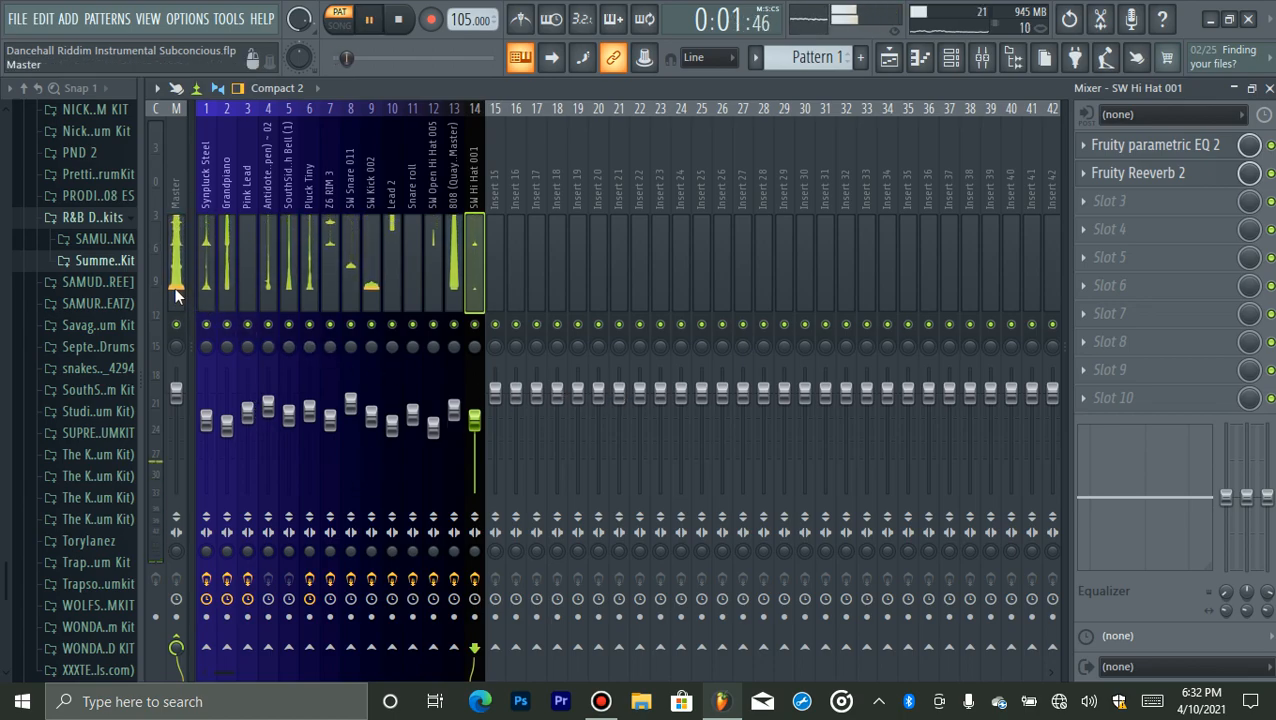
left_click(176, 268)
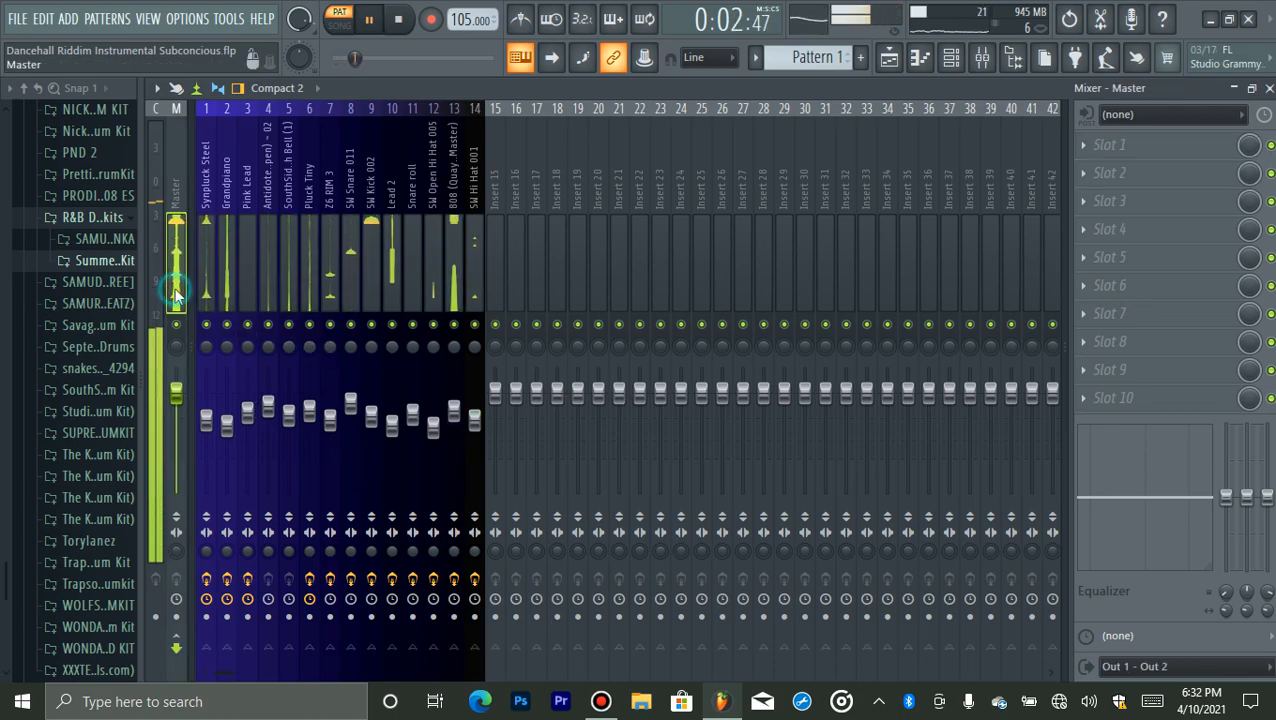
right_click(476, 420)
left_click(476, 420)
left_click(476, 420)
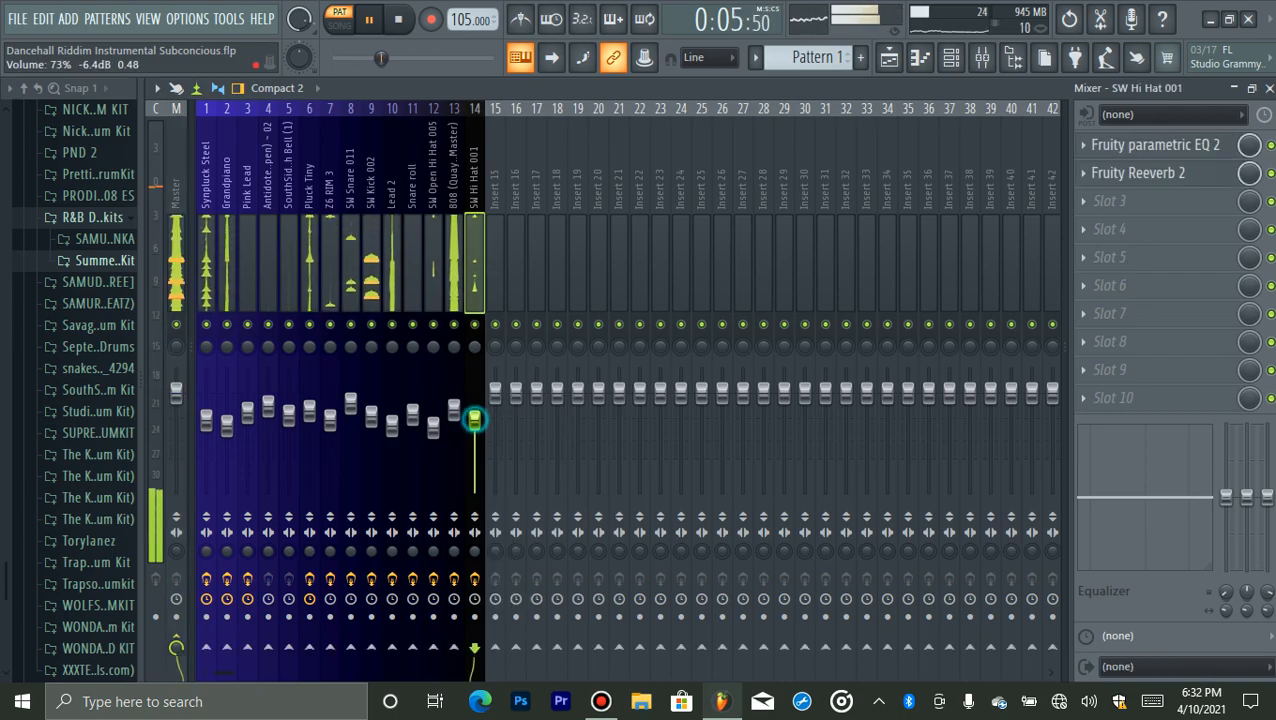
left_click(179, 288)
key("space")
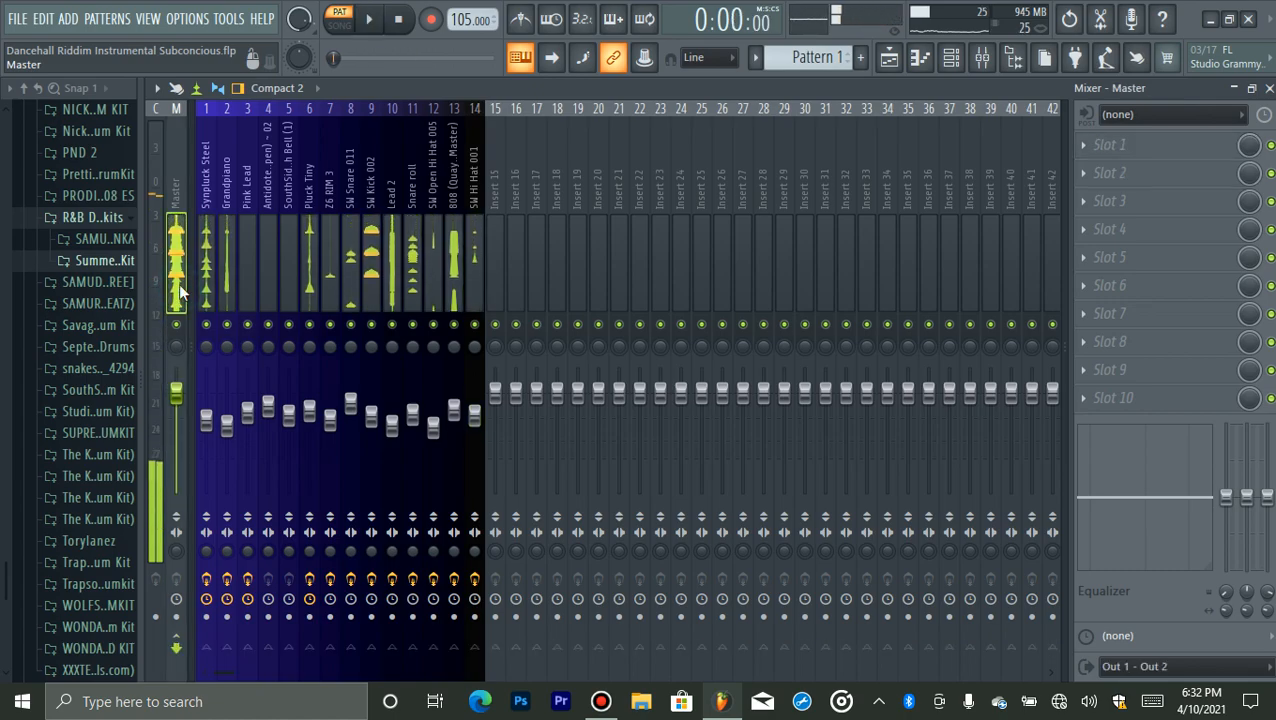
- Add Fruity Parametric EQ 2 to the first effect slot of the Master track and enlarge its window
mouse_move(621, 8)
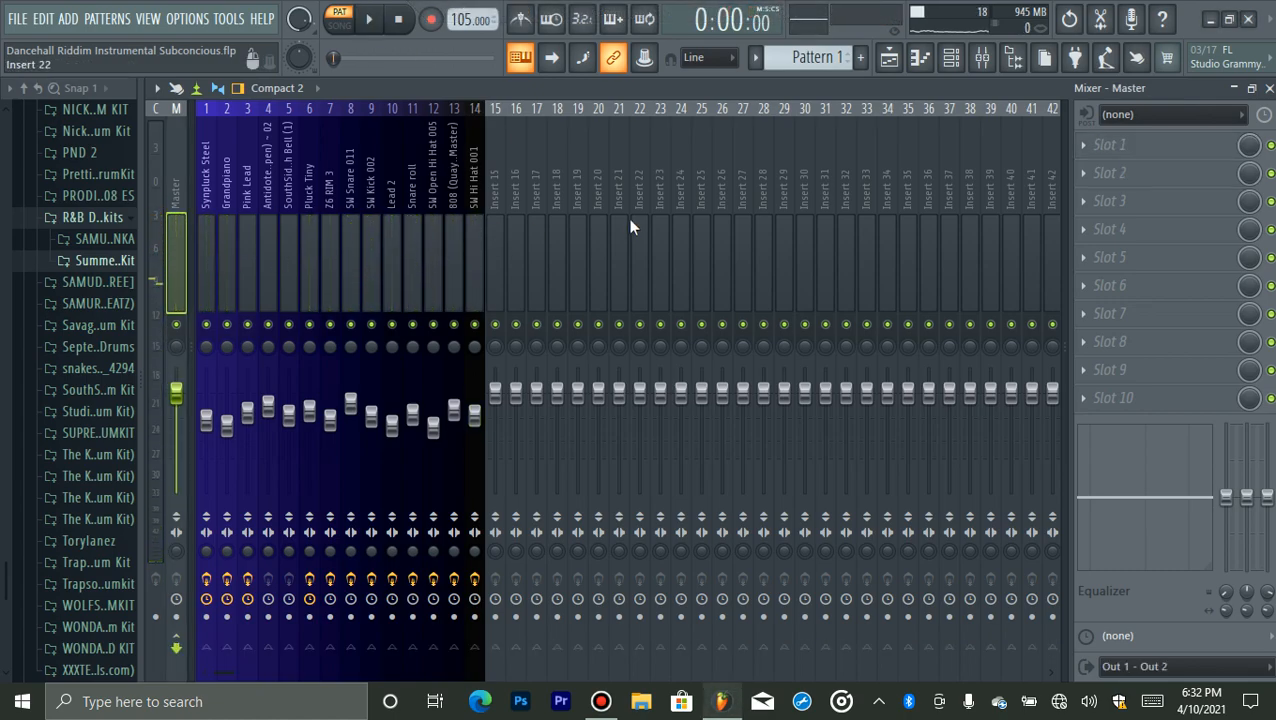
left_click(1105, 145)
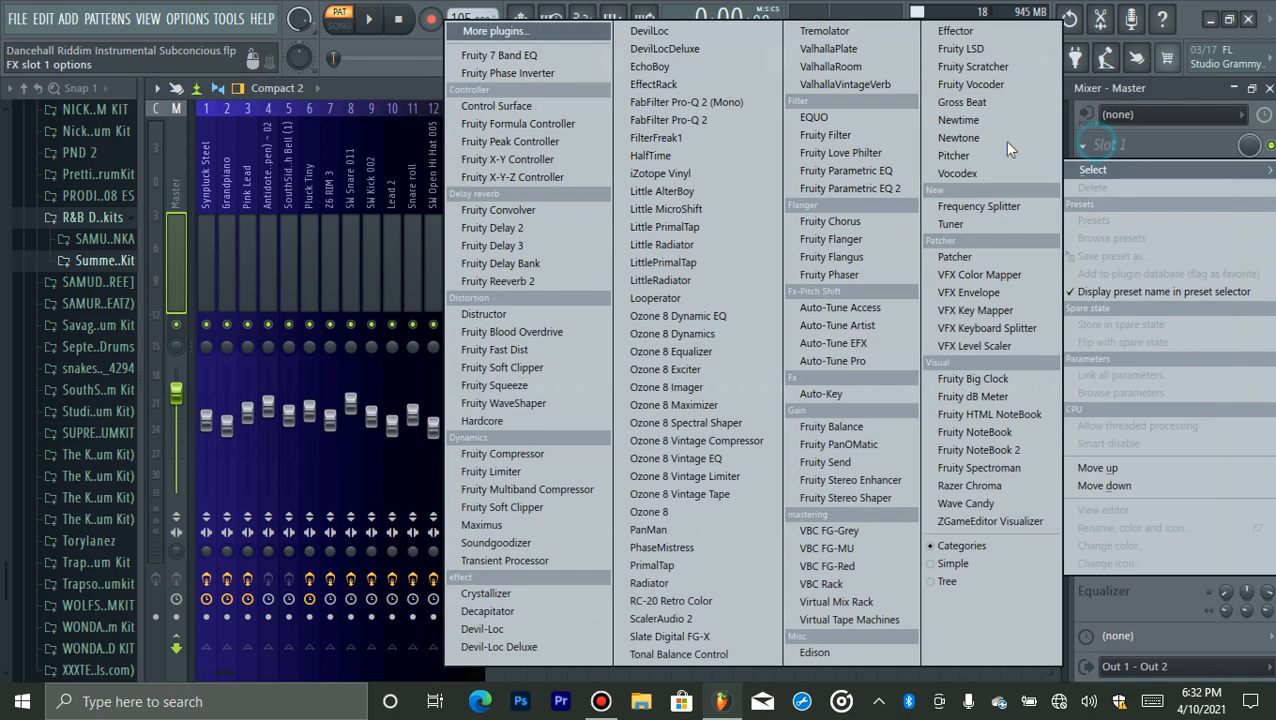
left_click(870, 188)
left_click_drag(622, 217, 712, 153)
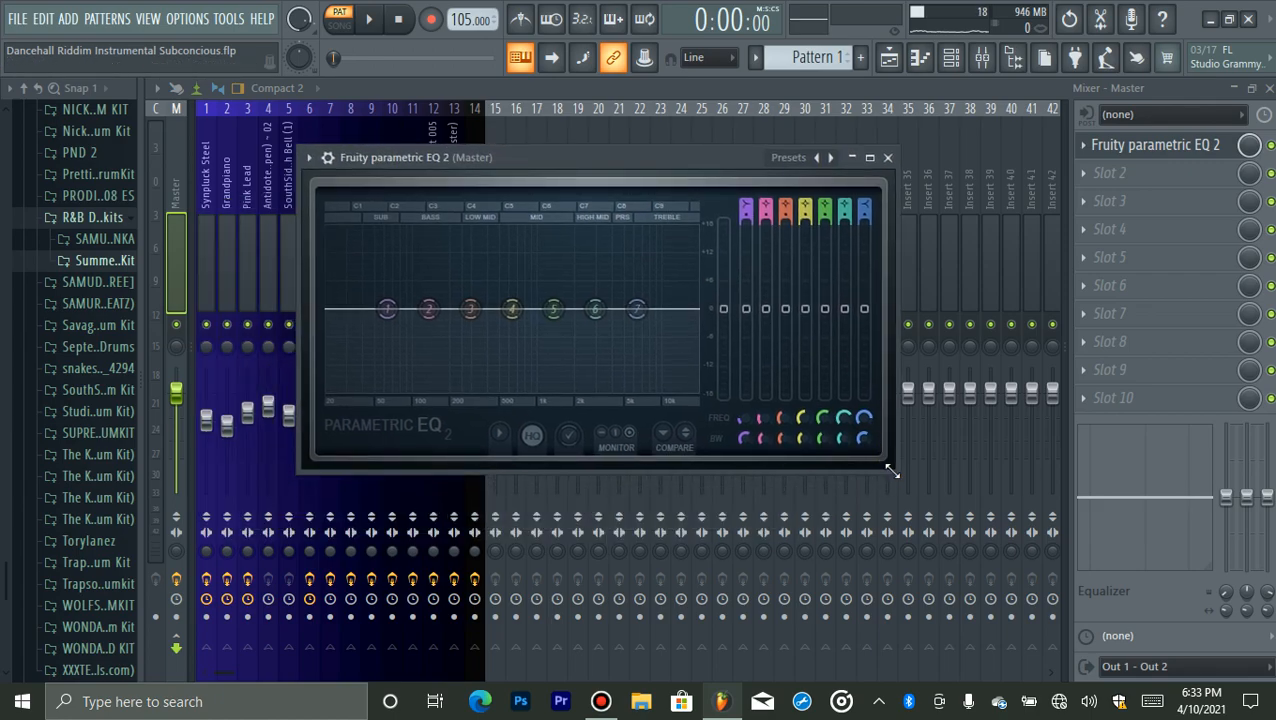
left_click_drag(898, 476, 1132, 624)
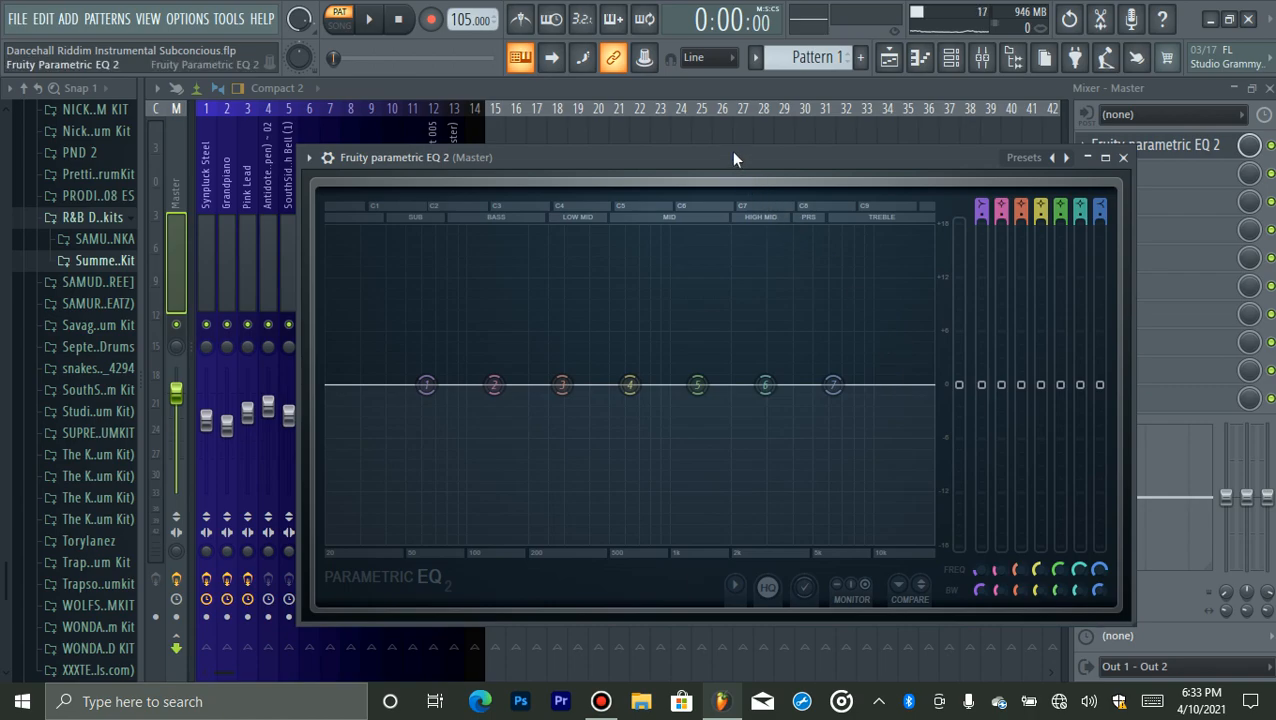
- Turn bands 1 and 7 of the Master EQ into steep low and high cuts at the two ends of the spectrum
left_click_drag(426, 384, 409, 516)
left_click_drag(982, 222, 982, 190)
left_click_drag(1100, 222, 1100, 190)
left_click_drag(833, 384, 932, 542)
left_click_drag(409, 516, 356, 553)
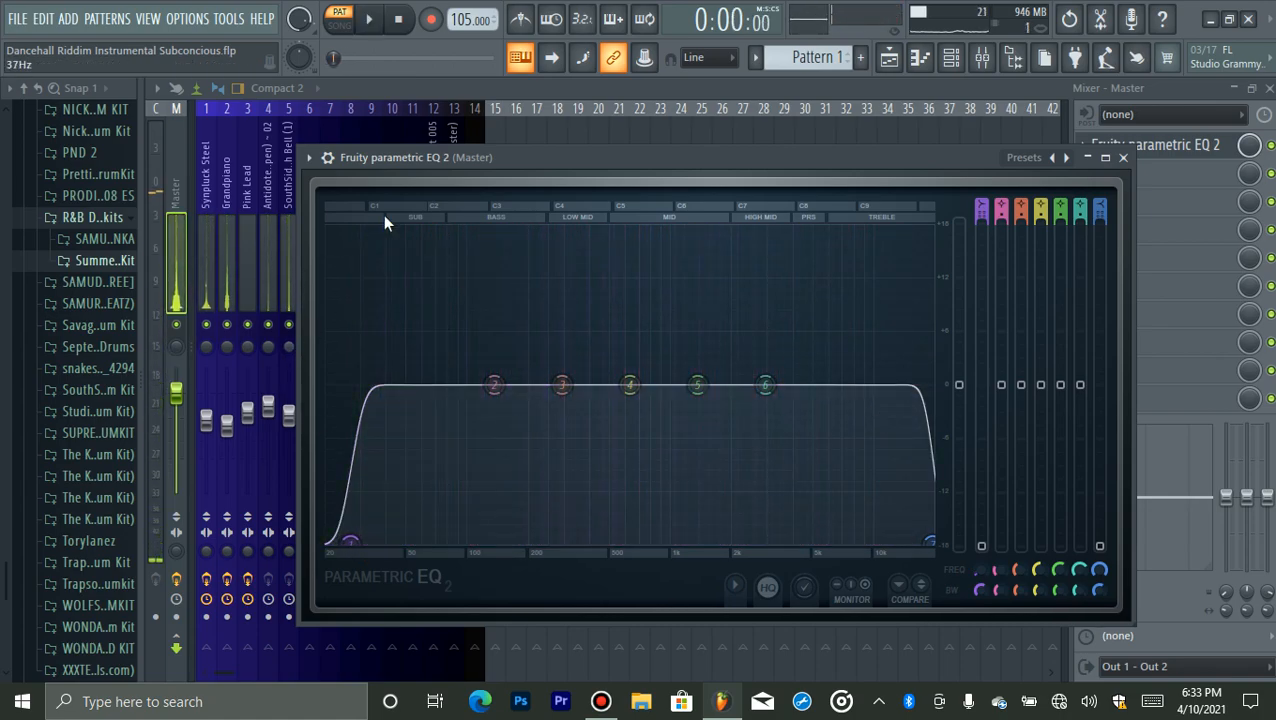
- Lower the Master EQ's band 7 cutoff to about 13600 Hz and audition the pattern
left_click_drag(928, 538, 901, 541)
key("space")
key("space")
key("space")
key("space")
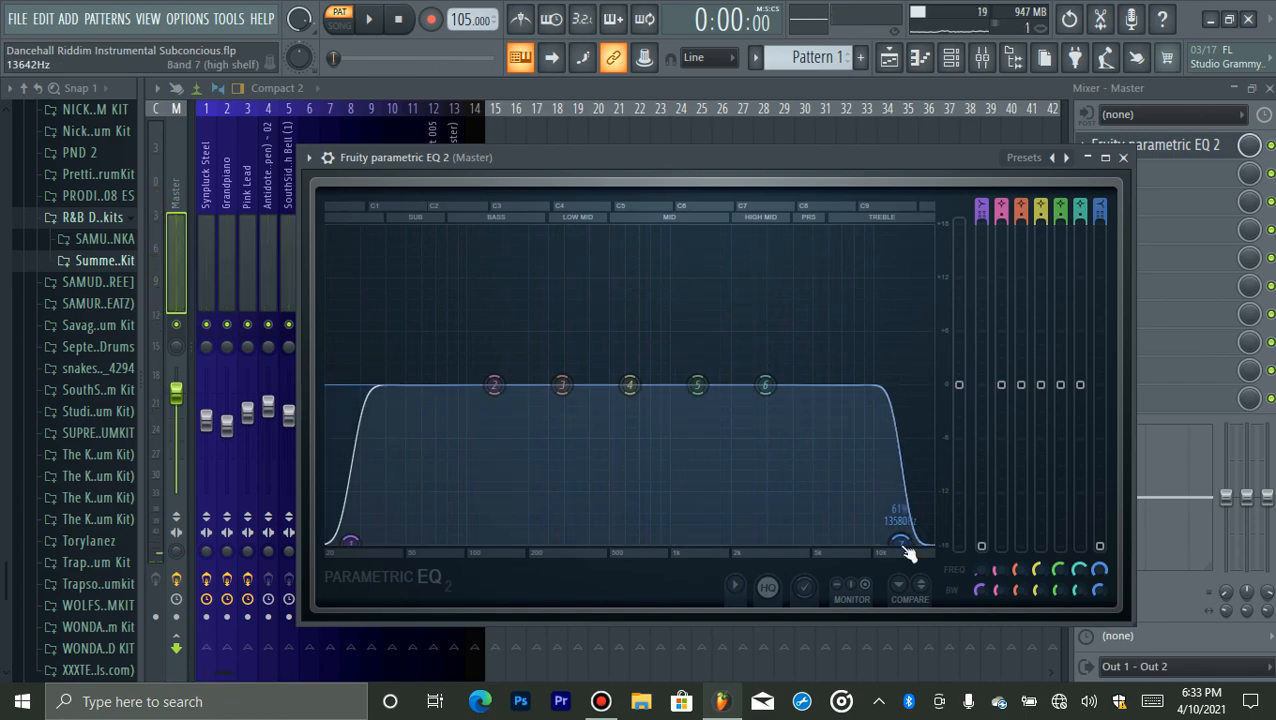
key("space")
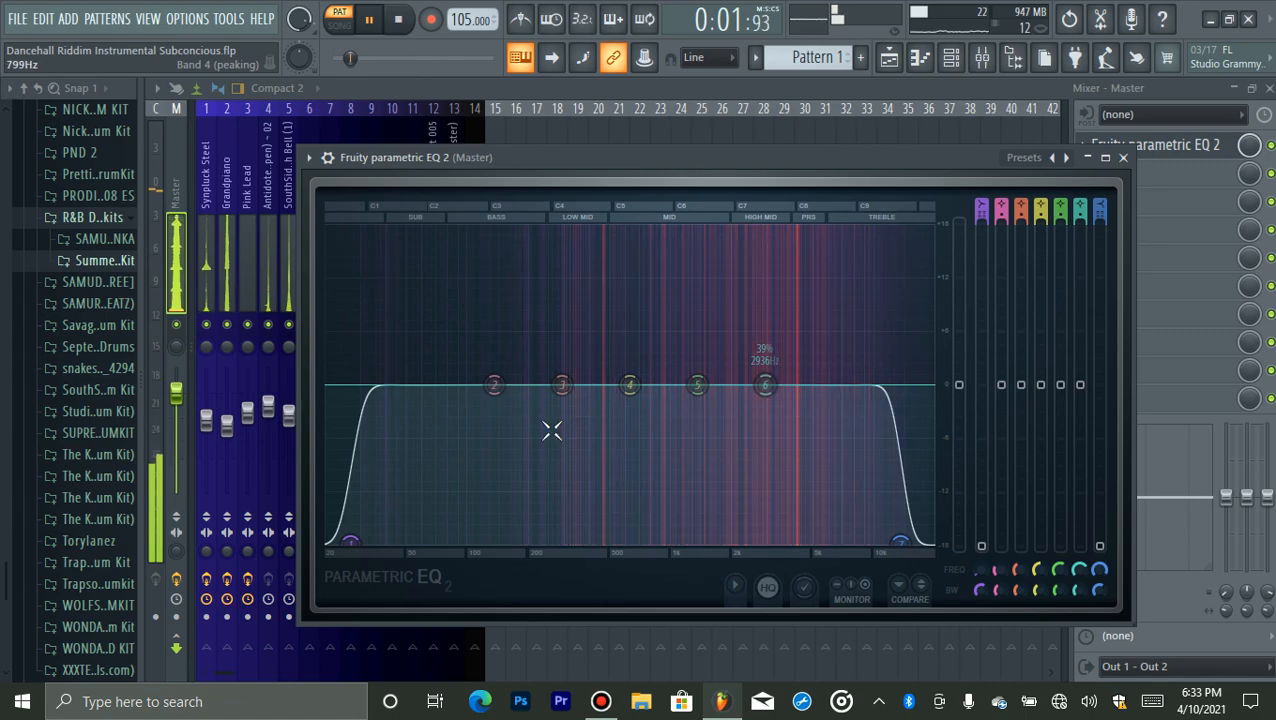
key("space")
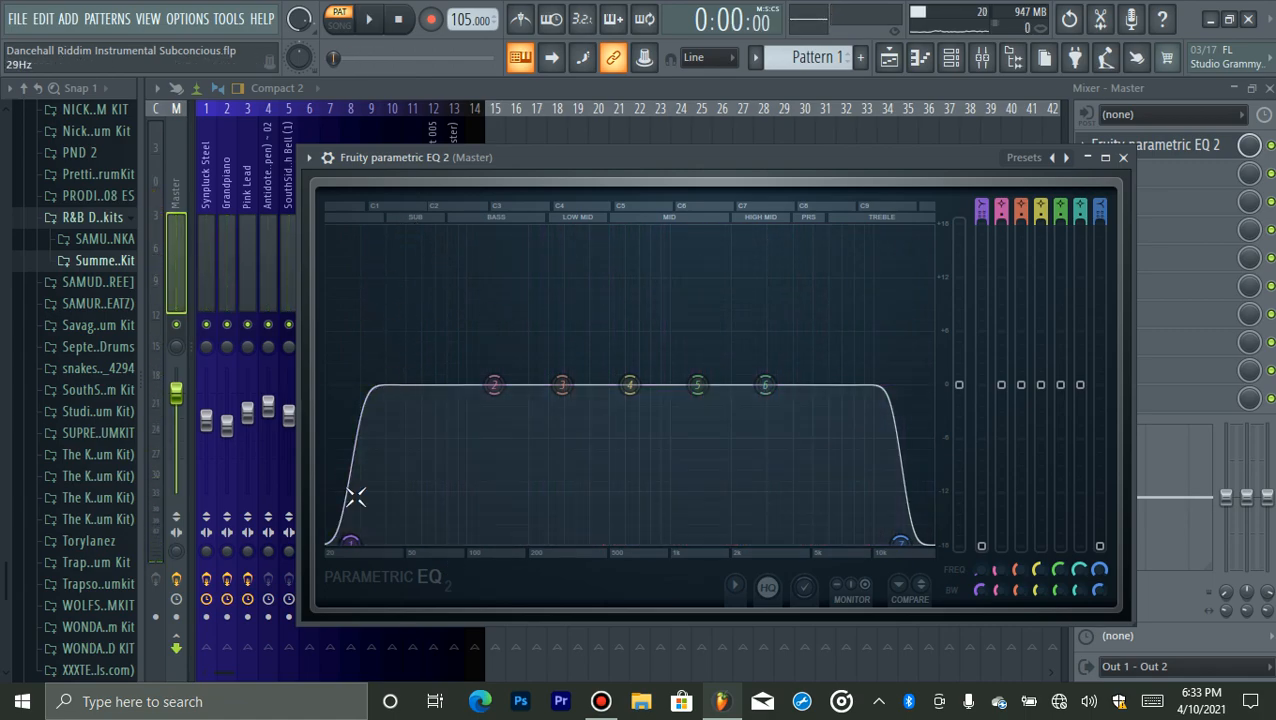
- Move the Master EQ's band 1 cutoff slightly lower, audition the pattern, and close the EQ
key("space")
mouse_move(350, 541)
left_mouse_down()
mouse_move(482, 541)
mouse_move(340, 541)
left_mouse_up()
key("space")
key("space")
key("space")
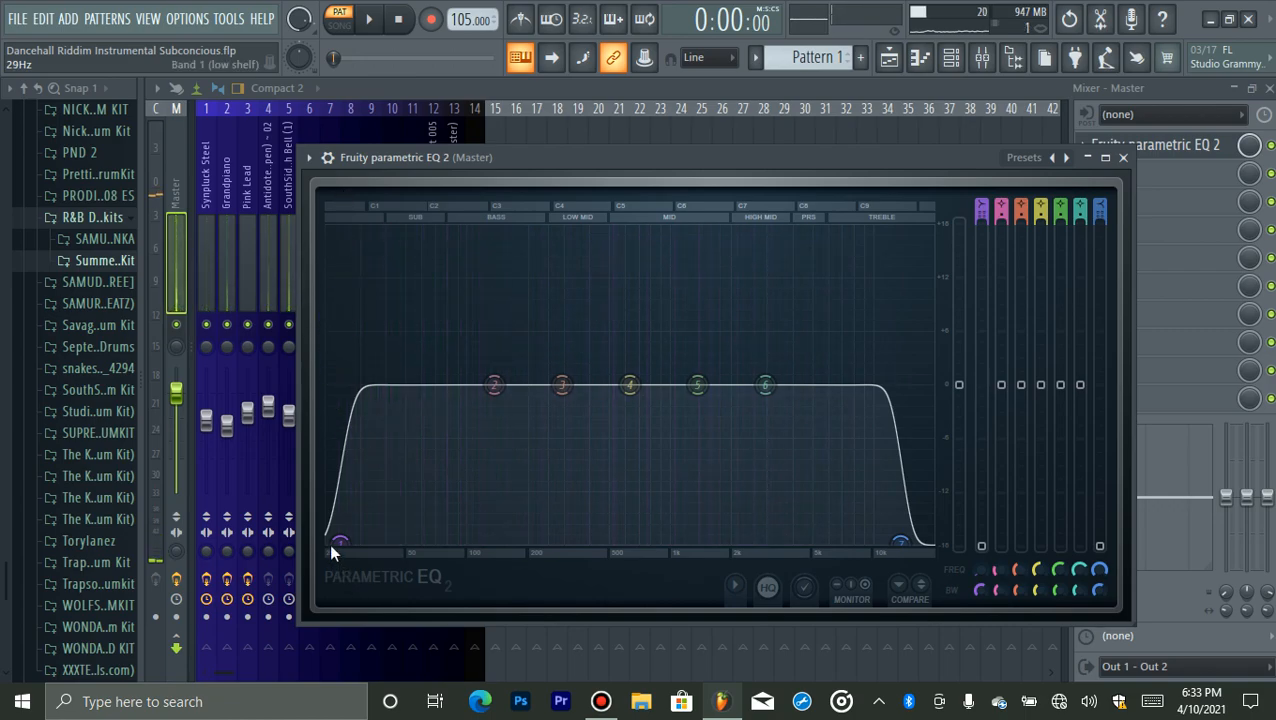
key("space")
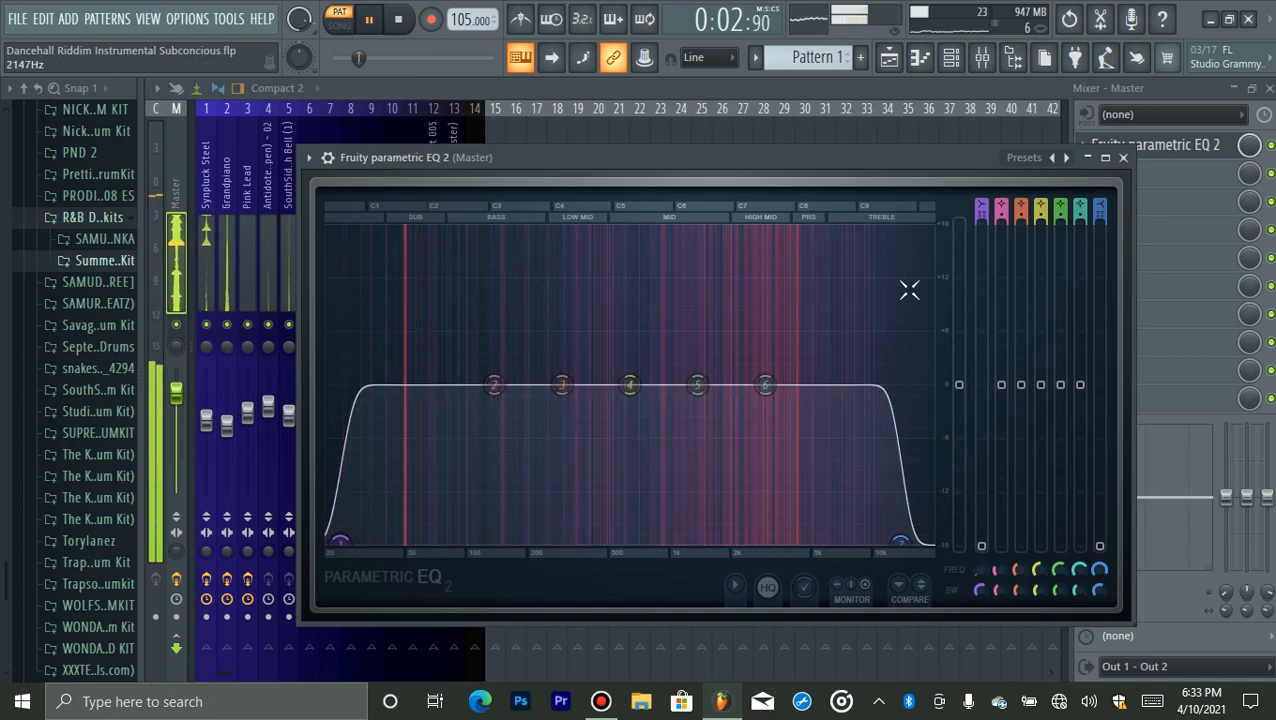
left_click(1198, 148)
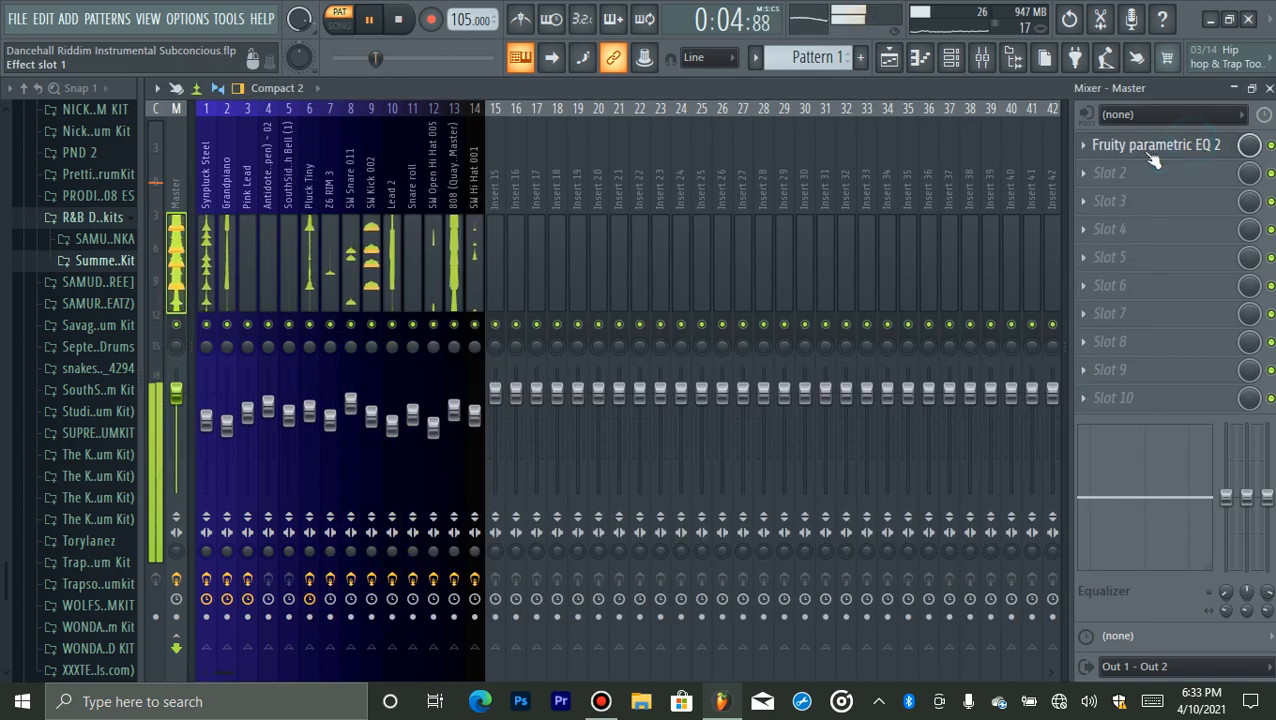
key("space")
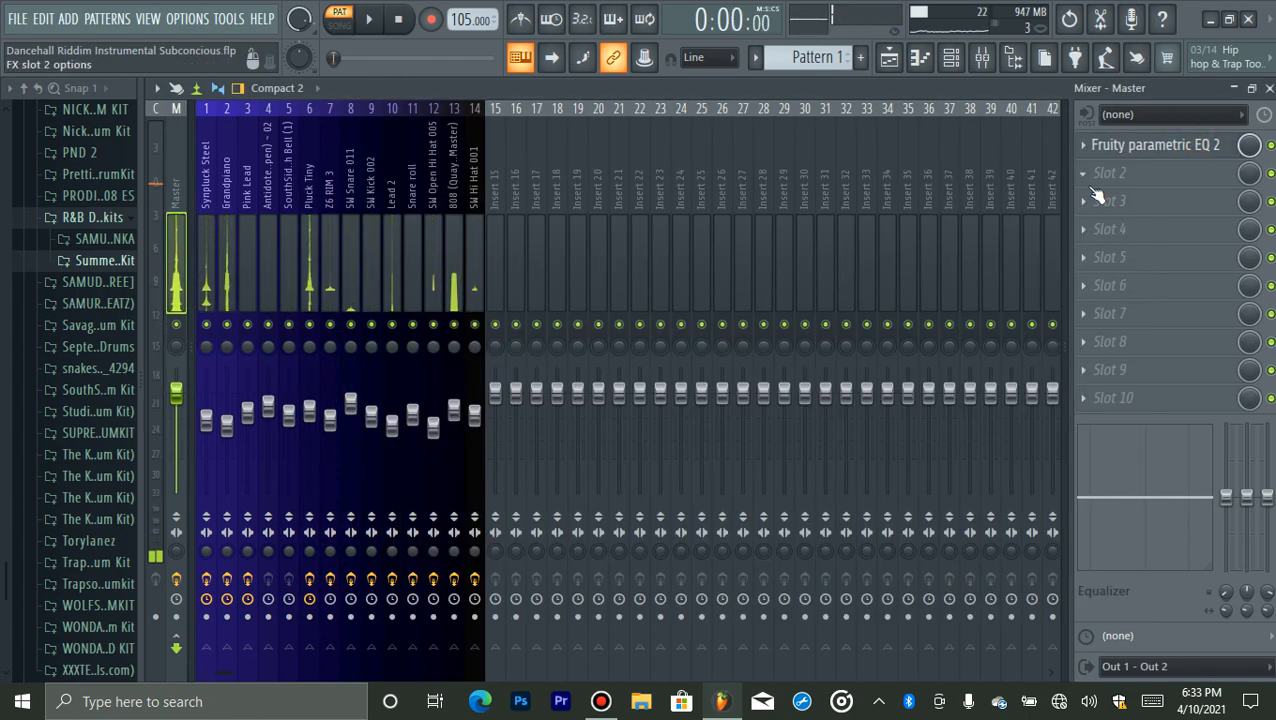
- Add Fruity Multiband Compressor to the Master track's second slot and load the Mastering 2.4dB preset
left_click(1110, 173)
left_click(506, 488)
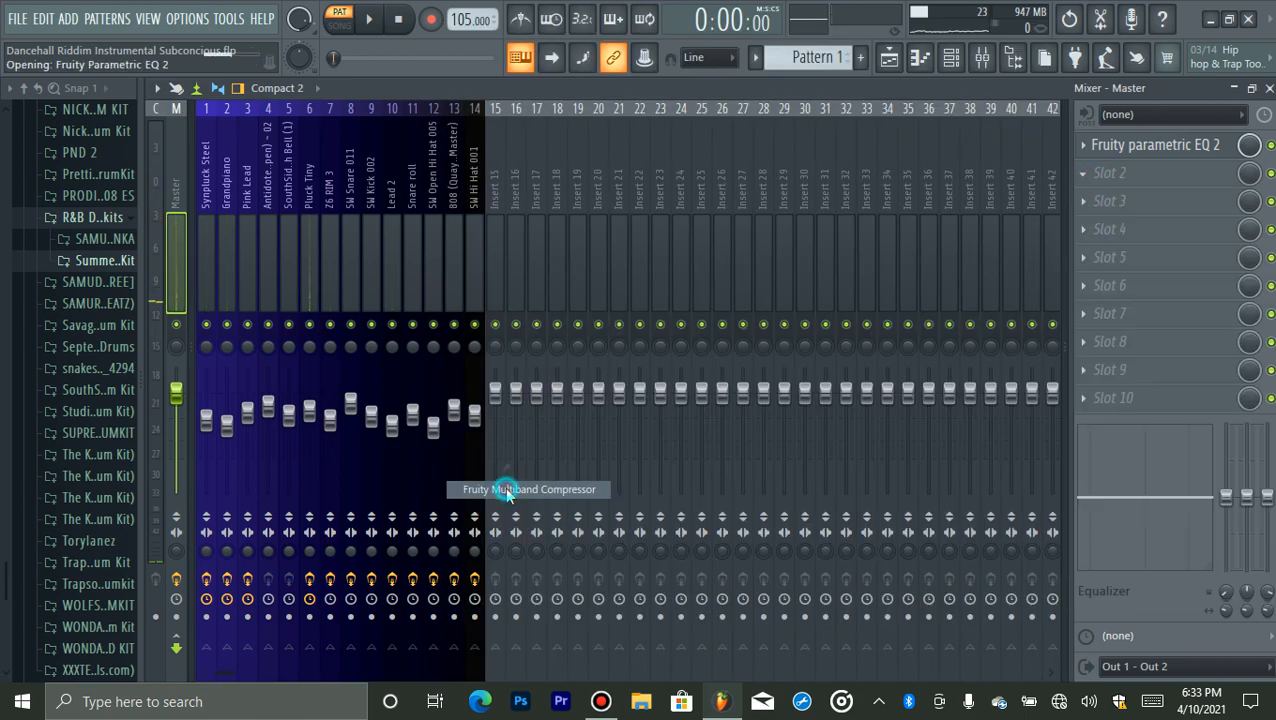
left_click(236, 248)
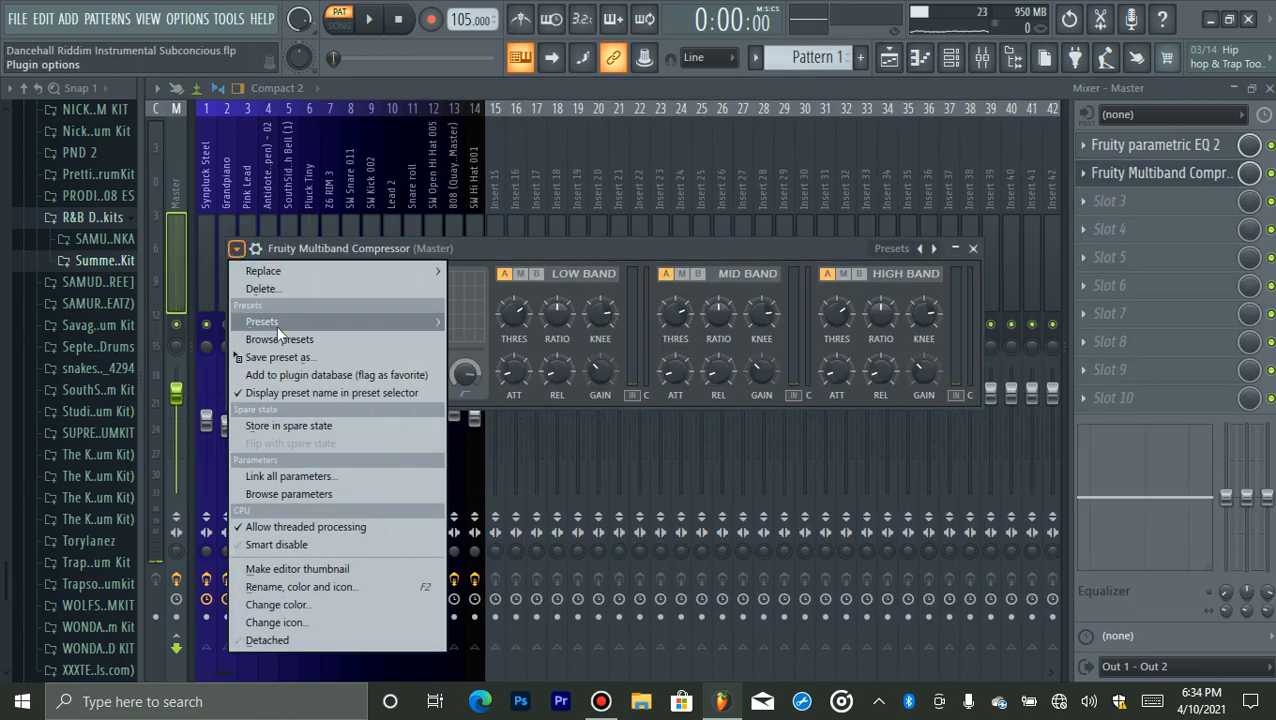
mouse_move(278, 322)
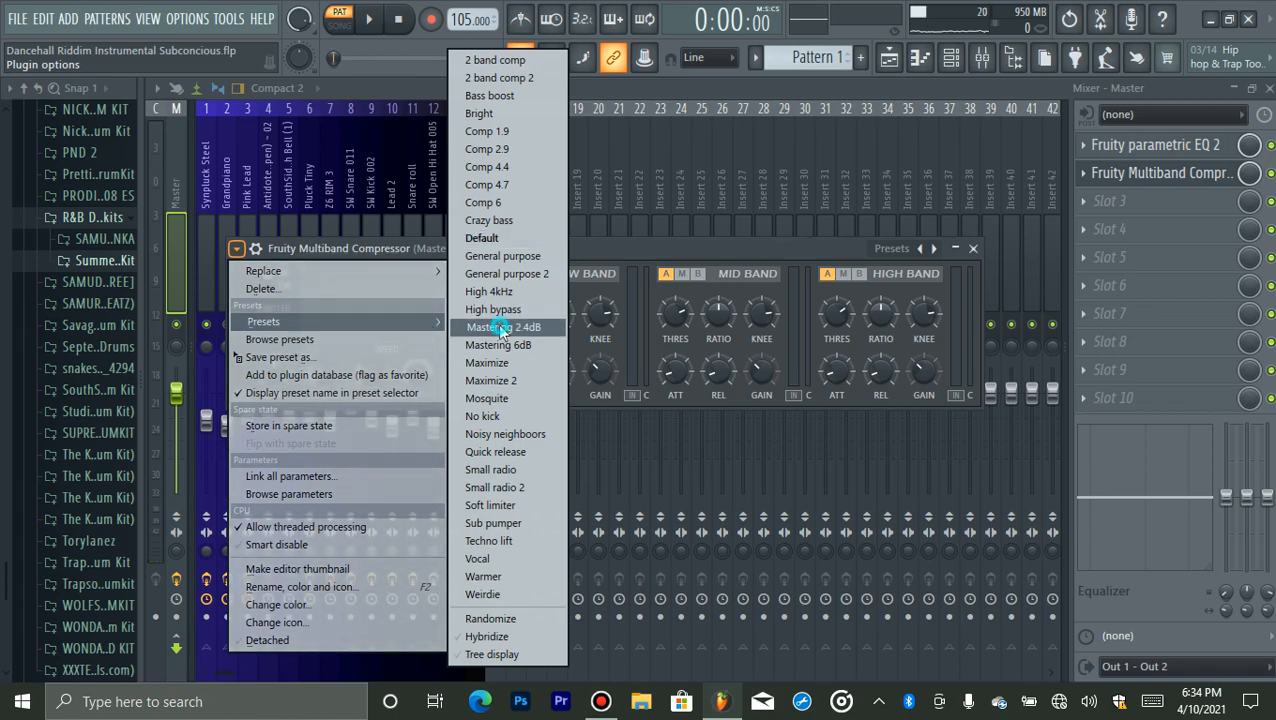
left_click(499, 327)
left_click(1100, 185)
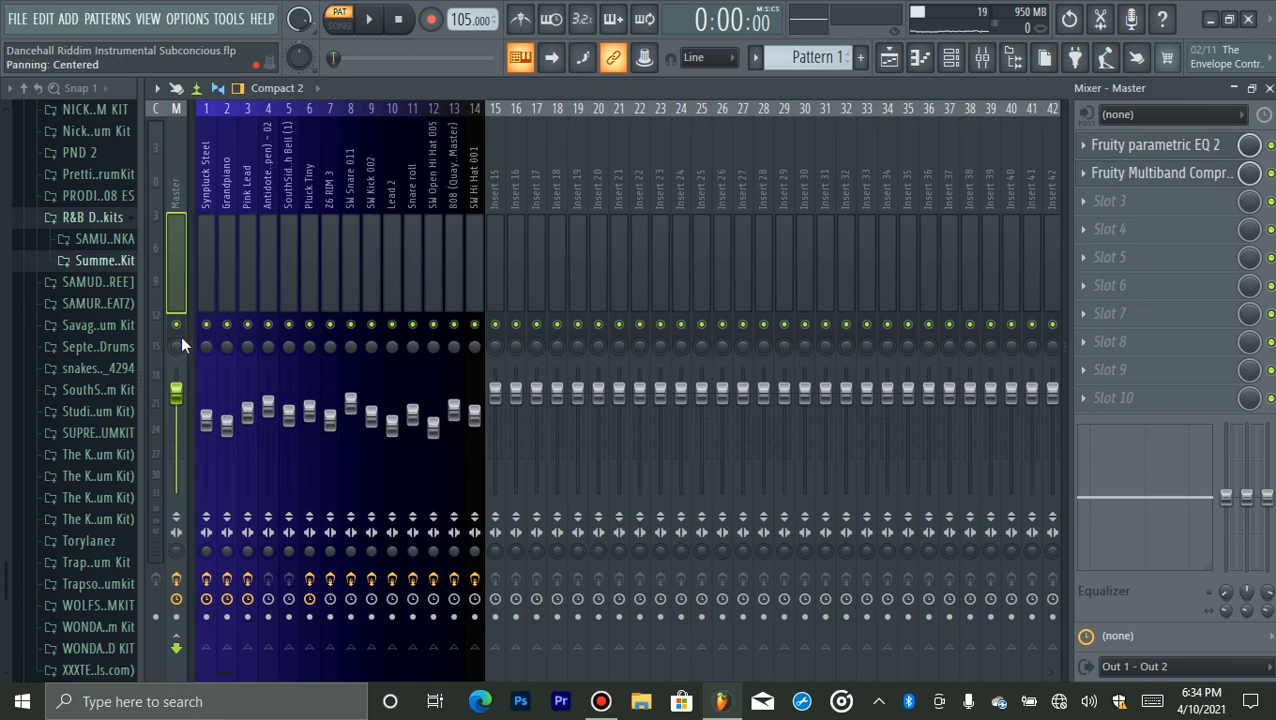
- Review the Master track's Fruity Multiband Compressor settings and listen to the pattern through it
left_click(1150, 173)
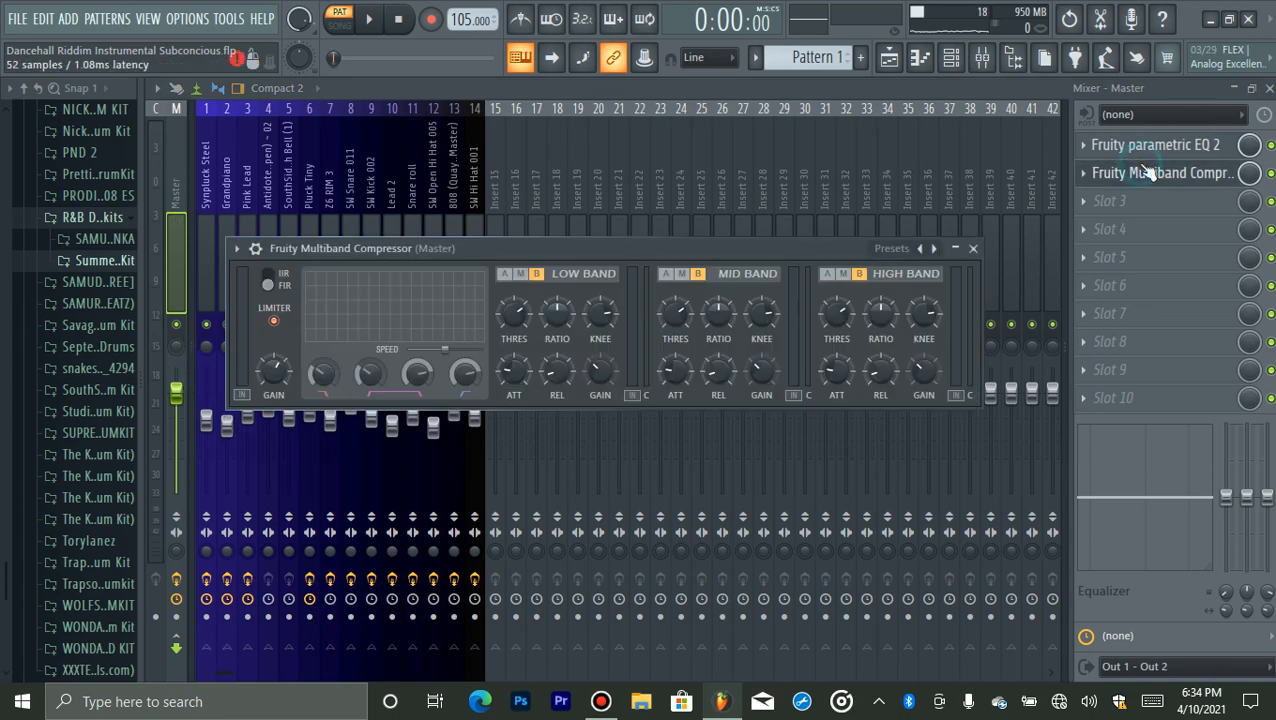
left_click(1152, 176)
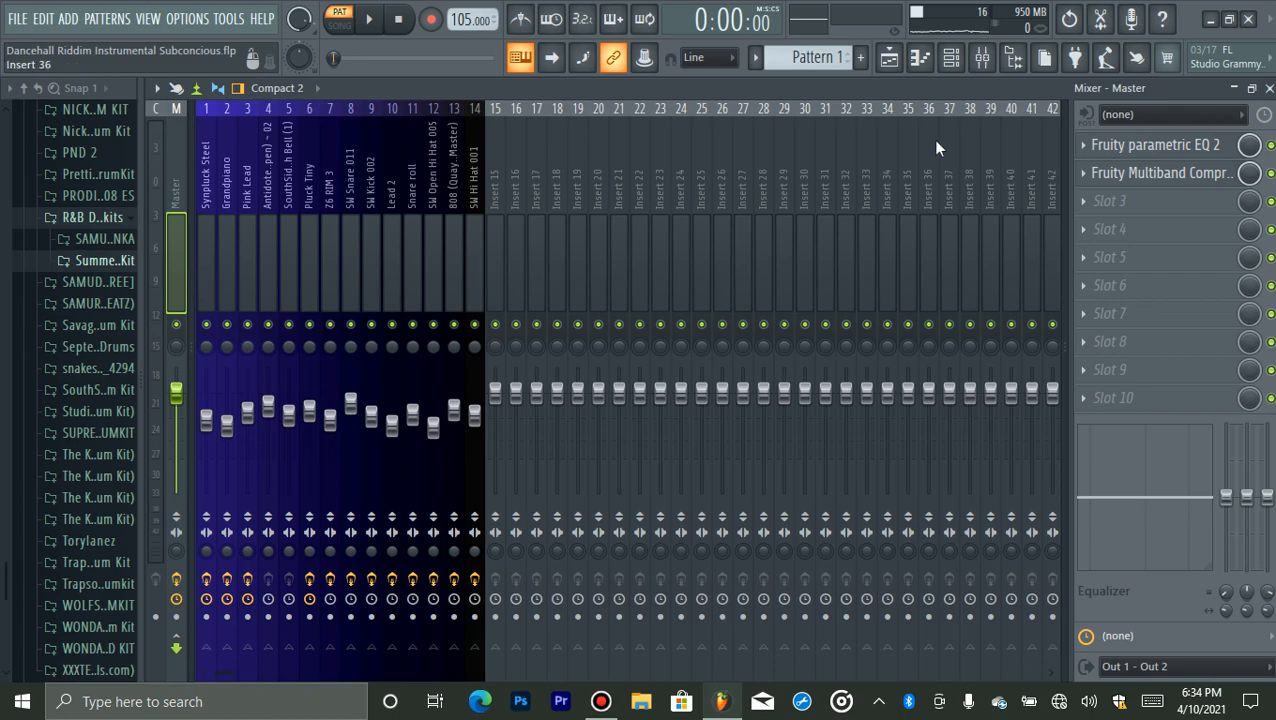
left_click(1180, 175)
left_click(1170, 175)
left_click(1172, 175)
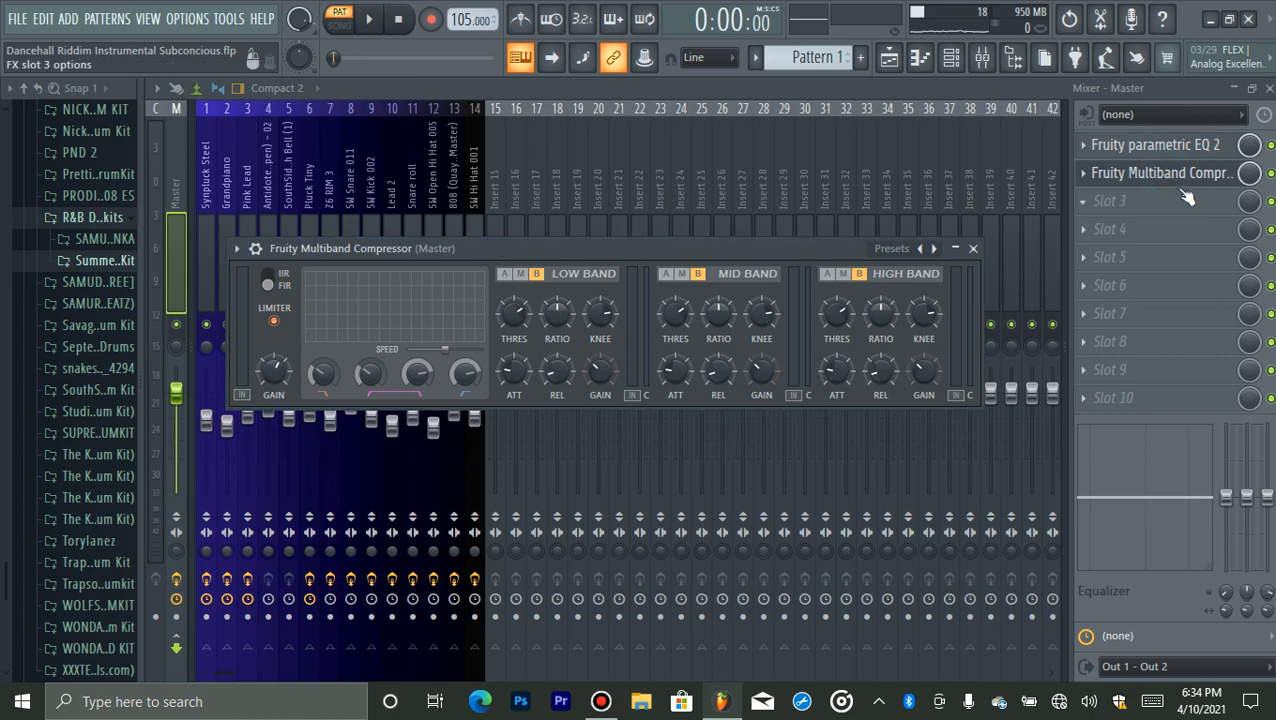
key("space")
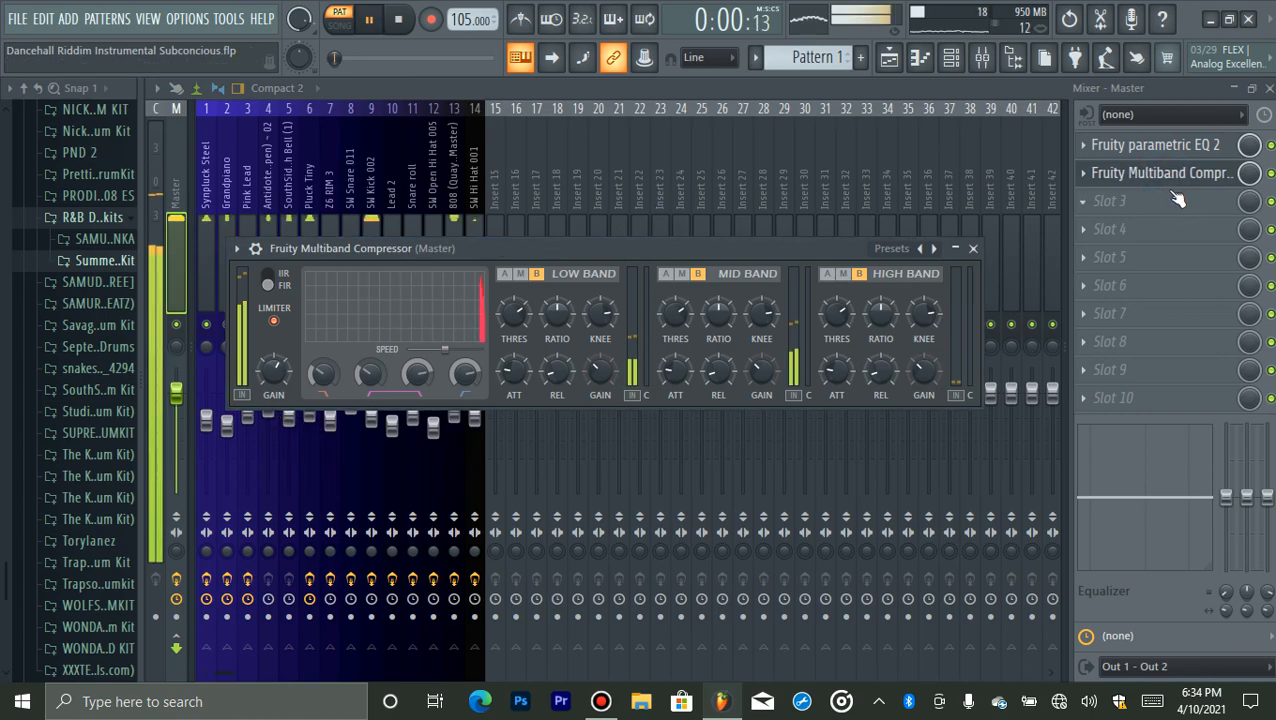
left_click(1145, 175)
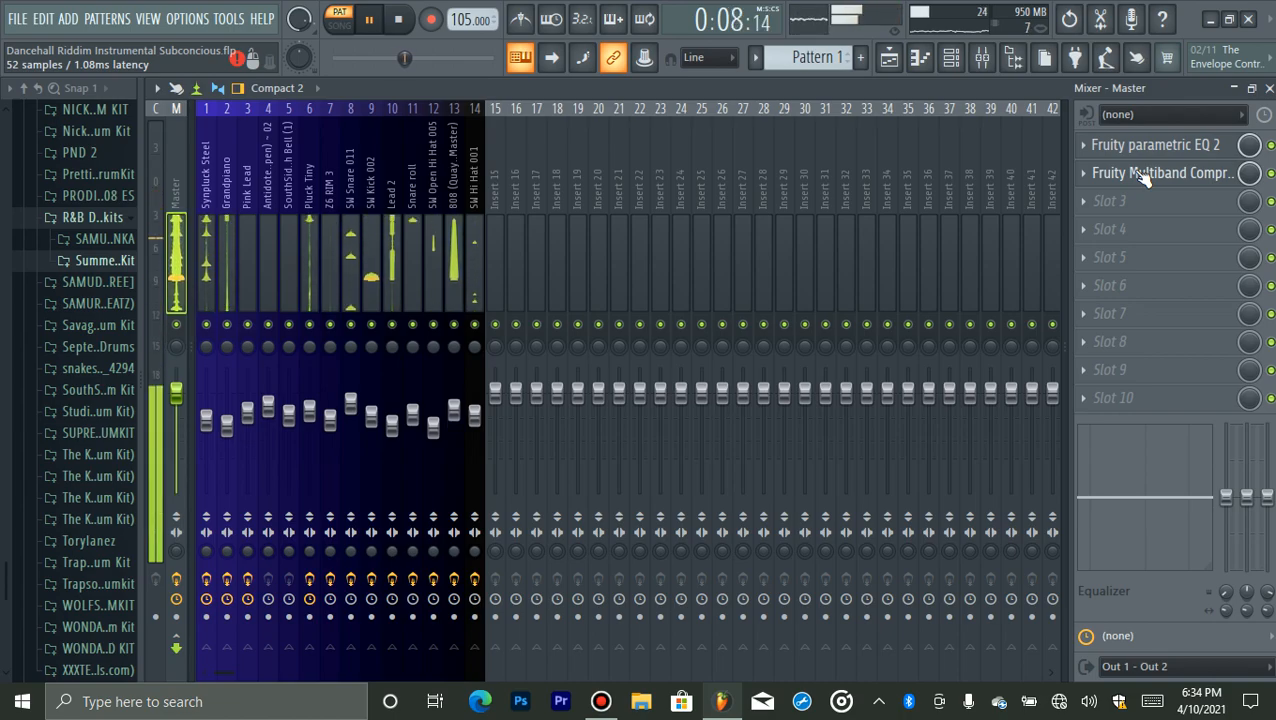
key("space")
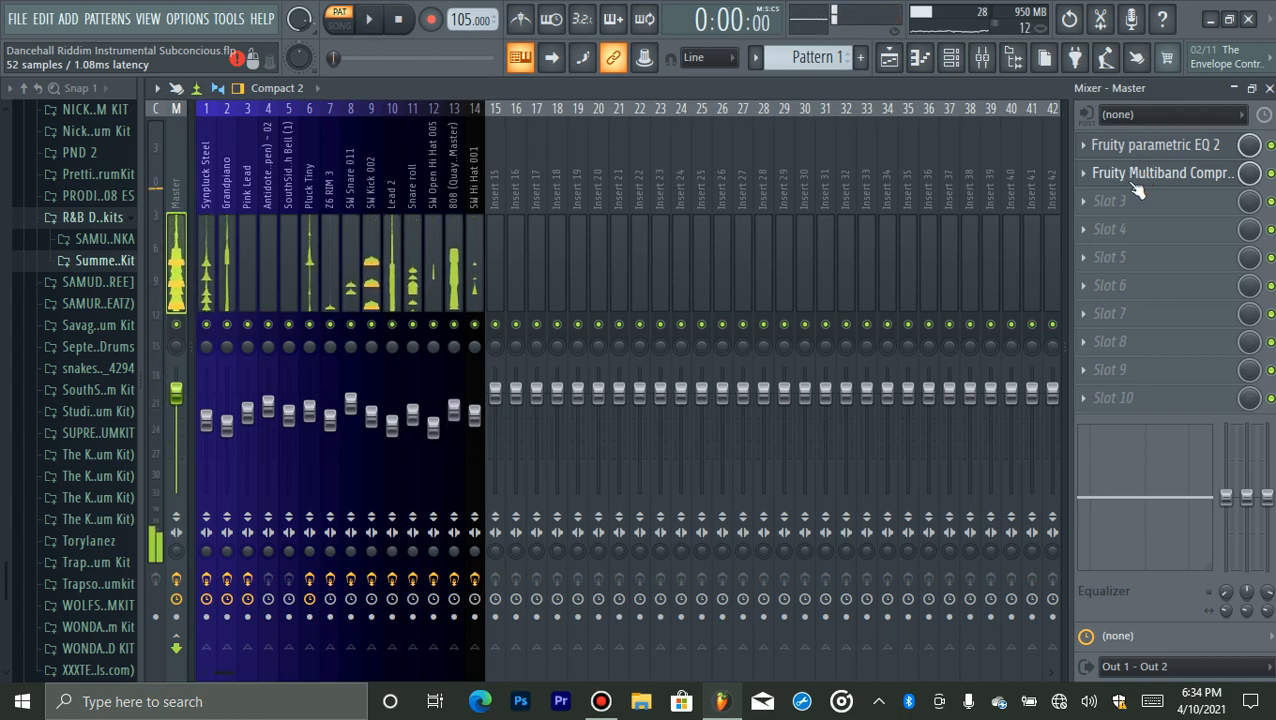
- Add Fruity Soft Clipper to the Master track's third slot with post gain at 84% and close its window
left_click(1119, 198)
left_click(1128, 203)
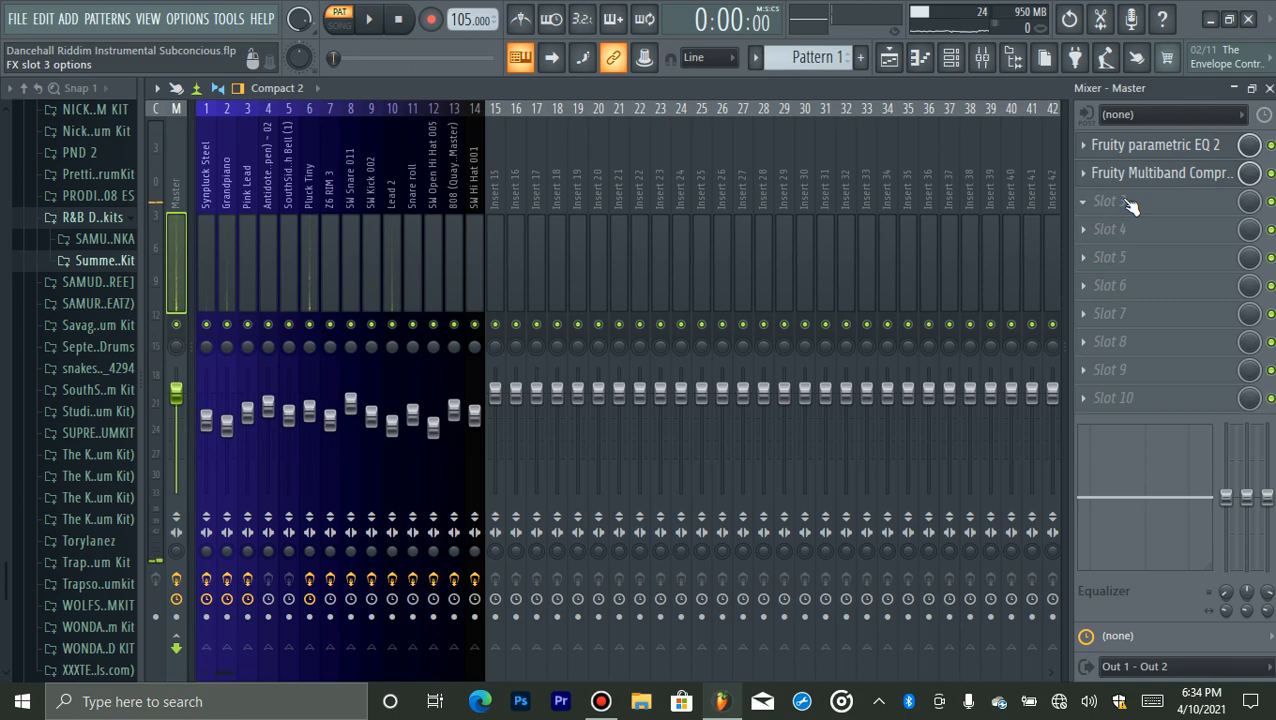
left_click(1127, 202)
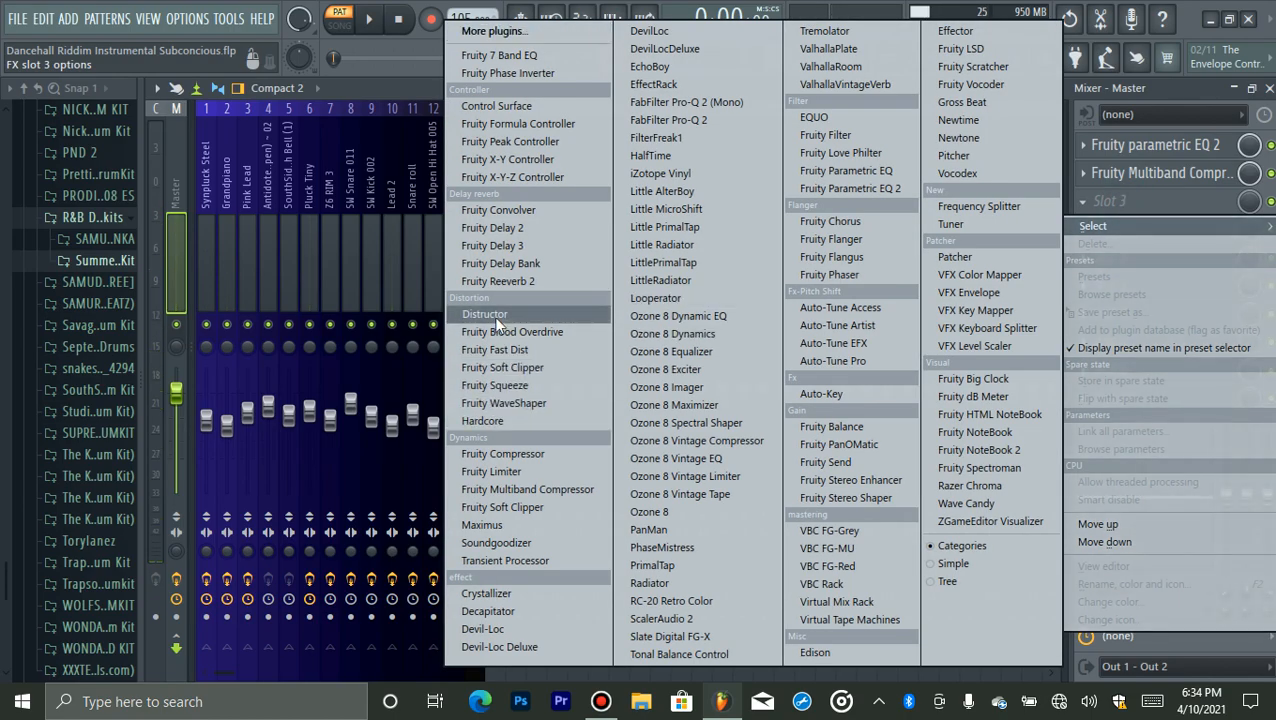
left_click(492, 369)
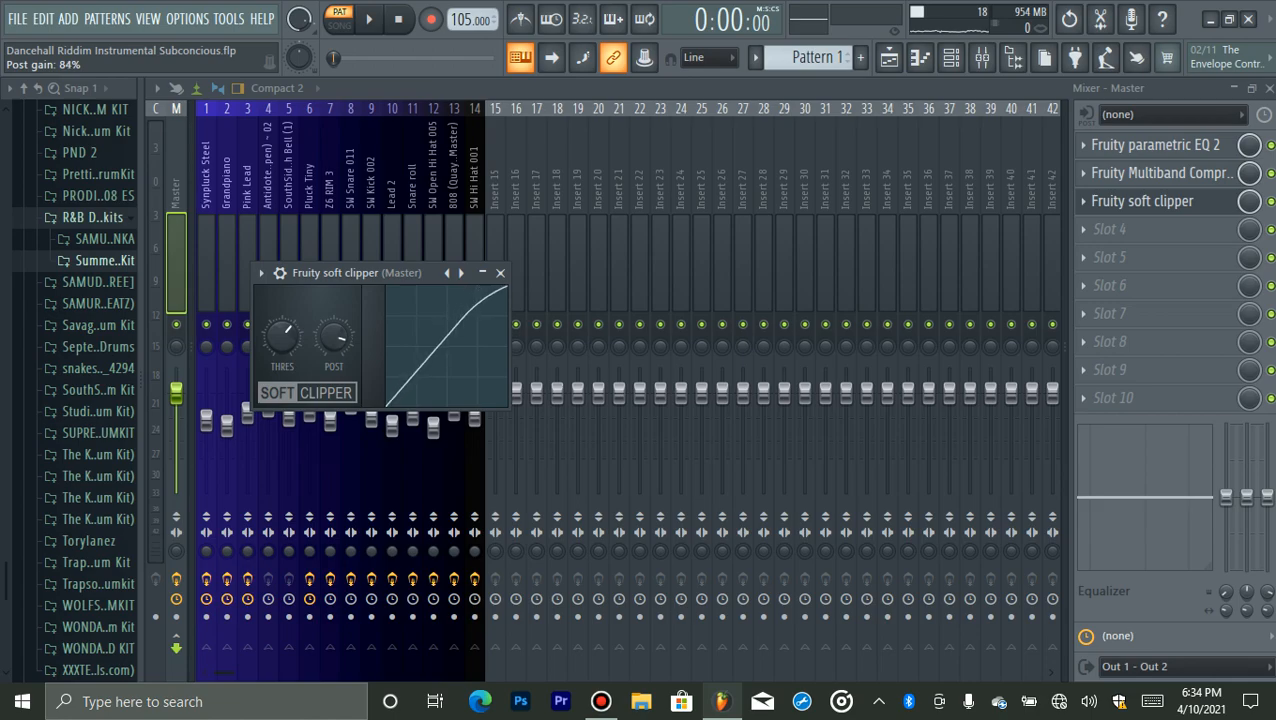
left_click(1118, 201)
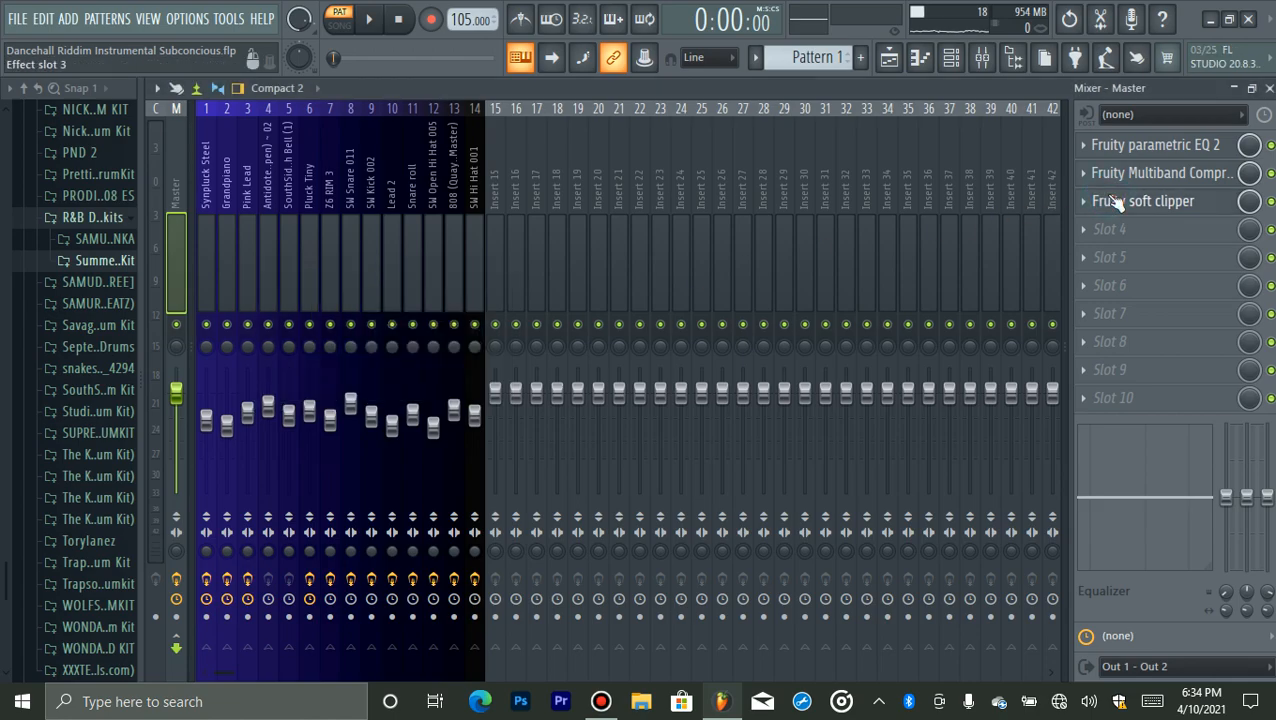
- Review the Master track's Fruity Soft Clipper, listen to the pattern through it, and check the SW Kick 002 track's effects
left_click(1118, 201)
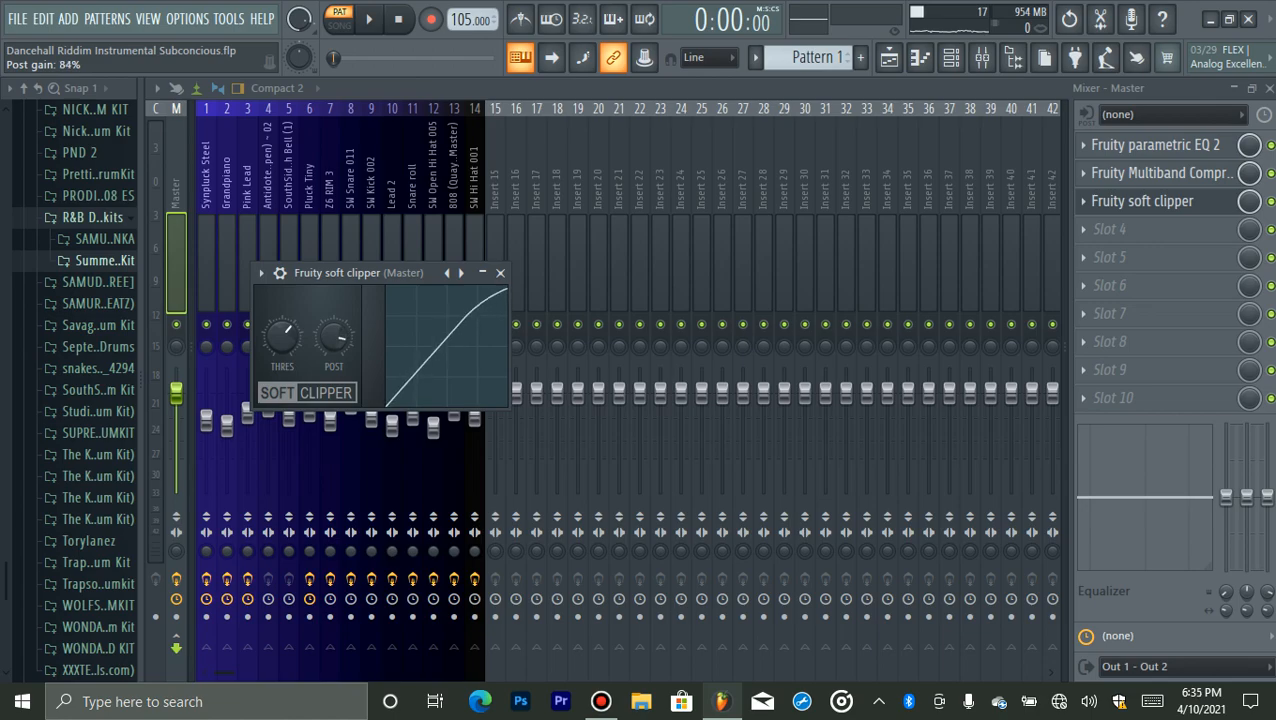
left_click(1170, 205)
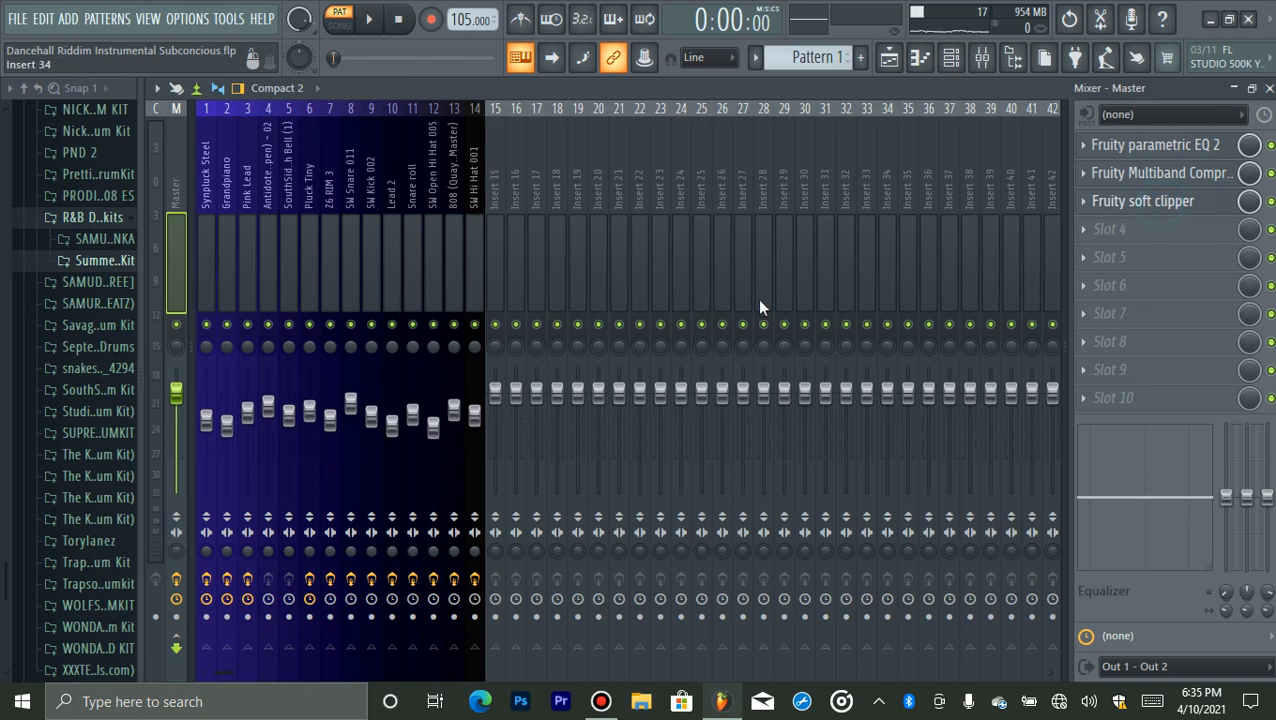
key("space")
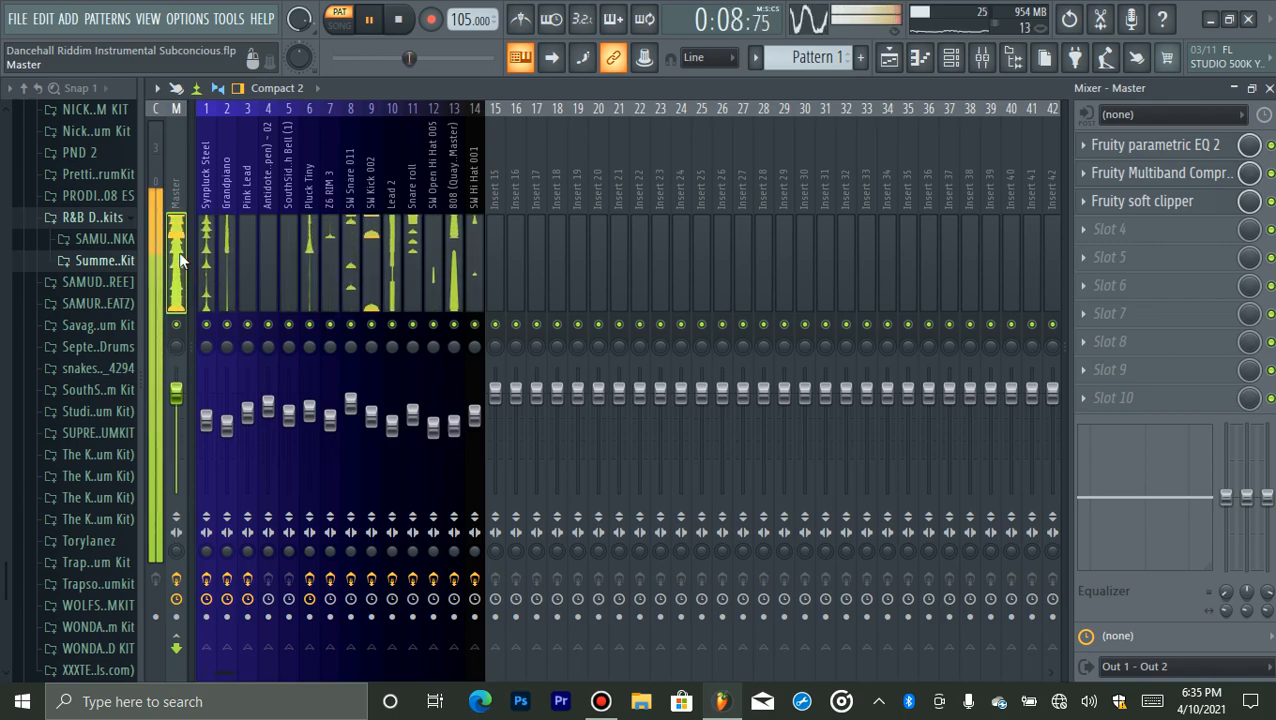
key("space")
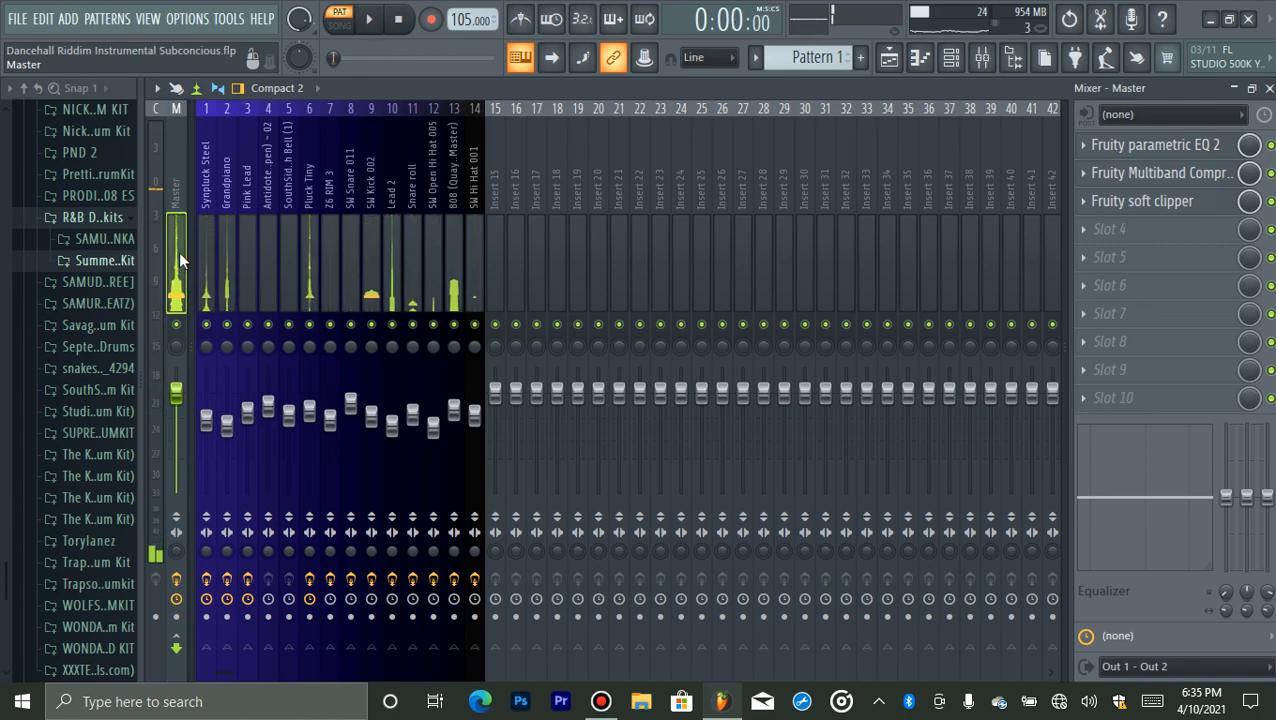
left_click(371, 268)
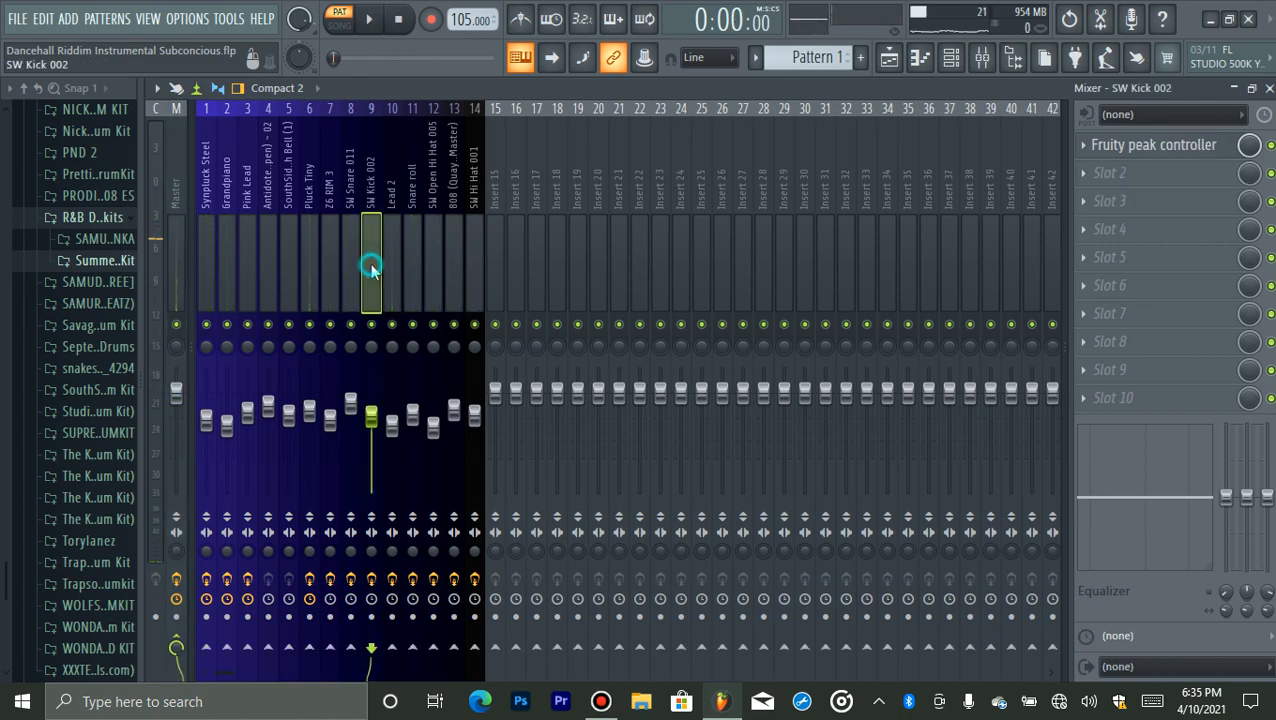
left_click(182, 250)
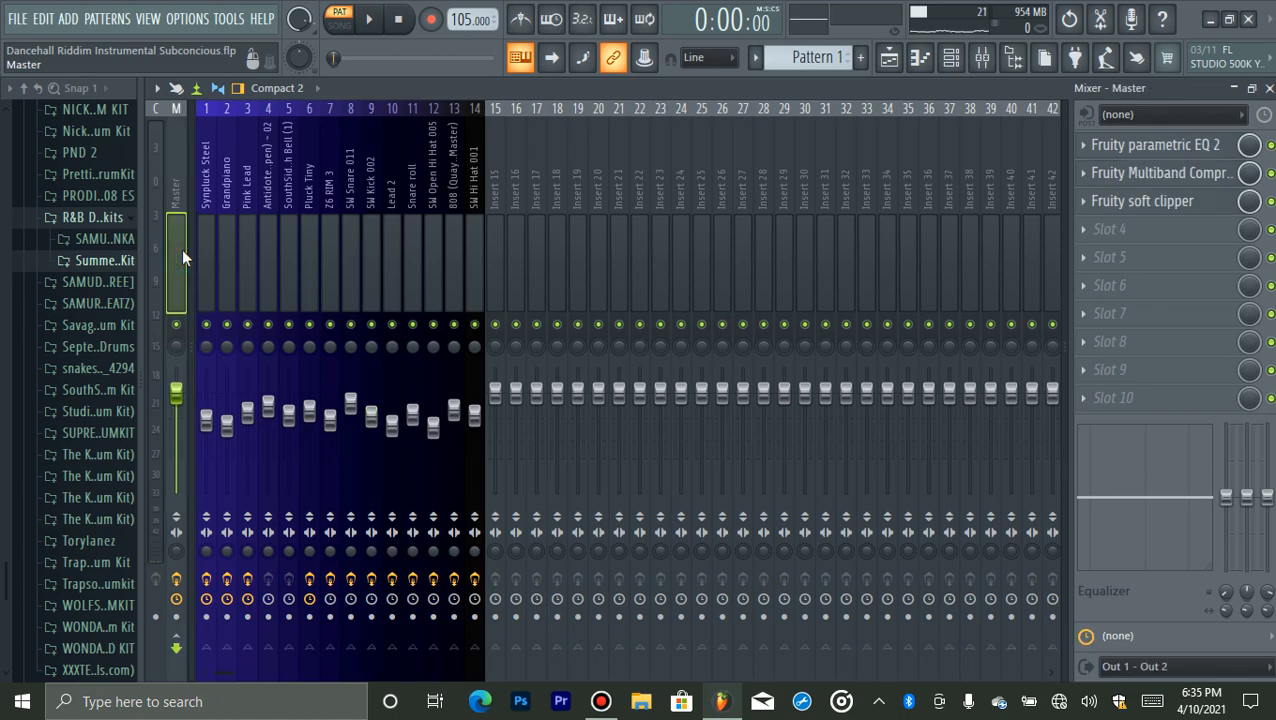
left_click(1162, 208)
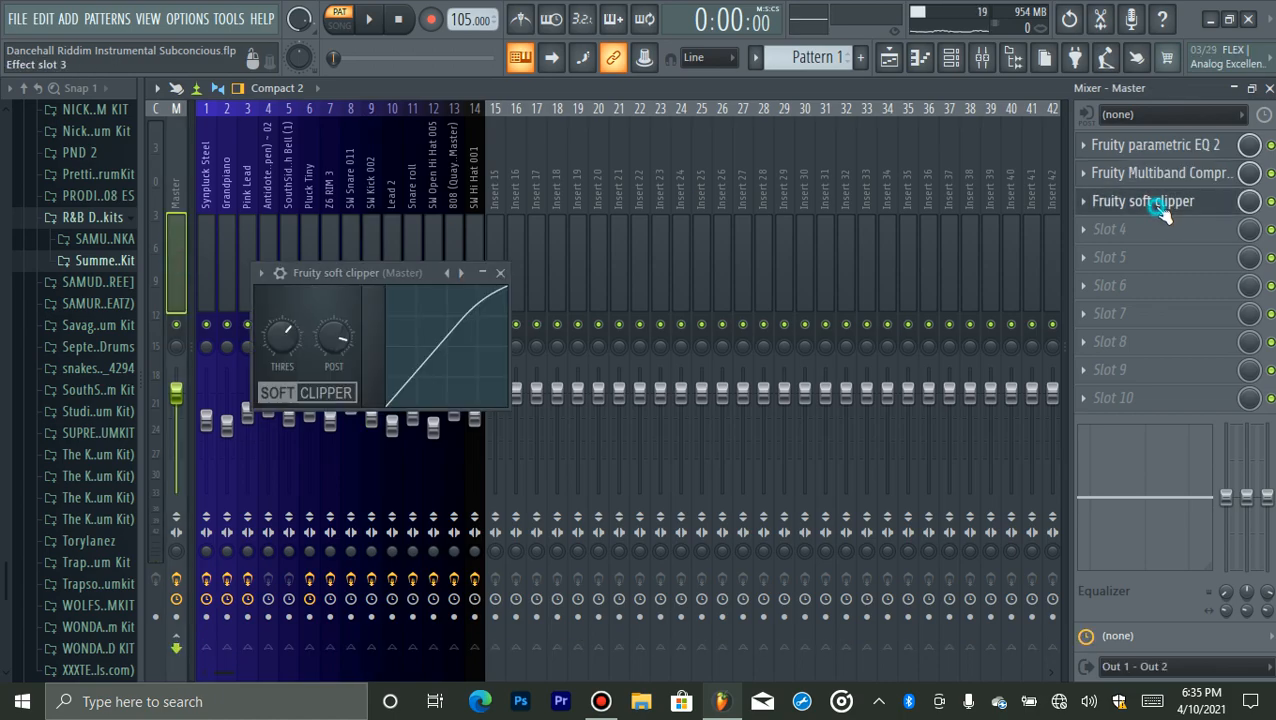
left_click(1160, 210)
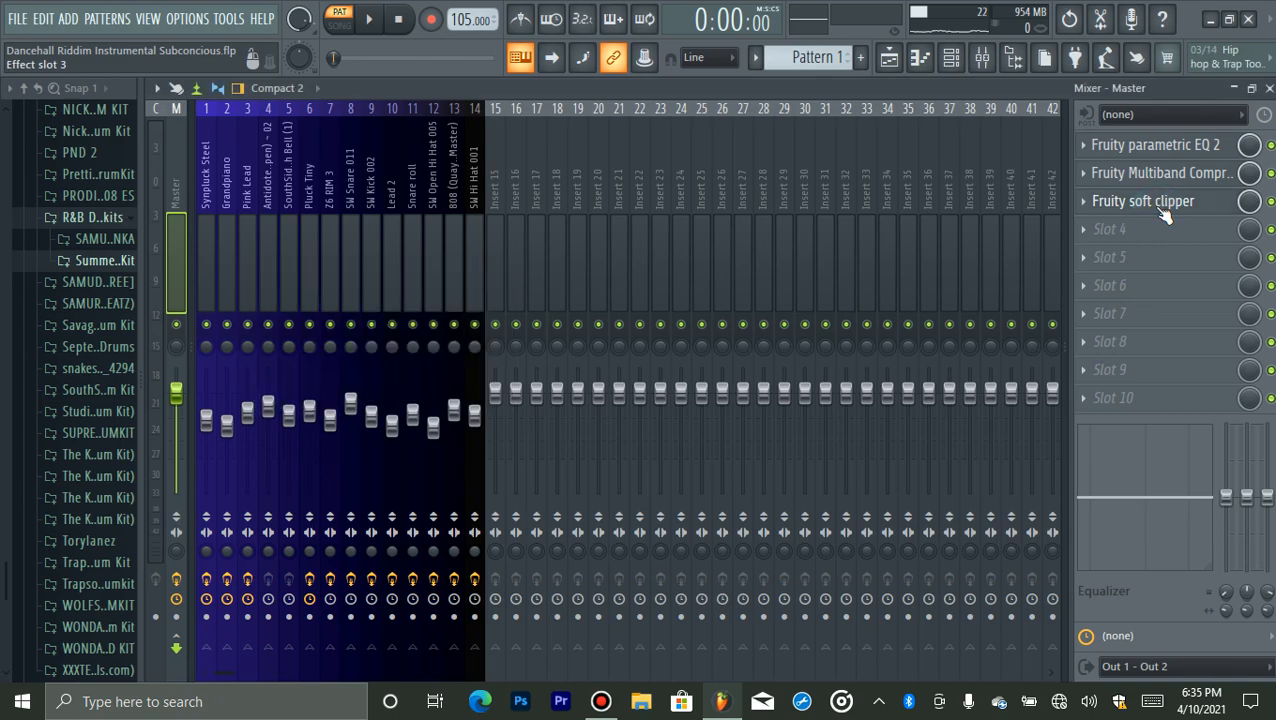
left_click(1163, 210)
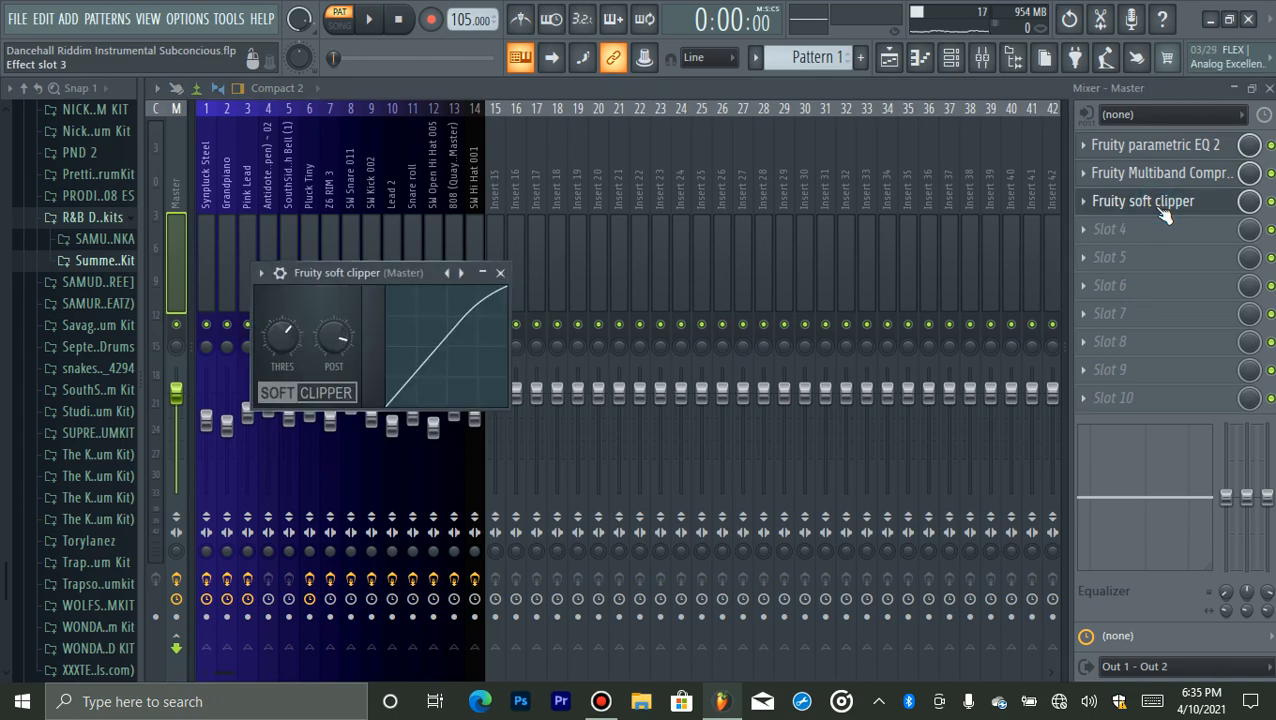
left_click(501, 273)
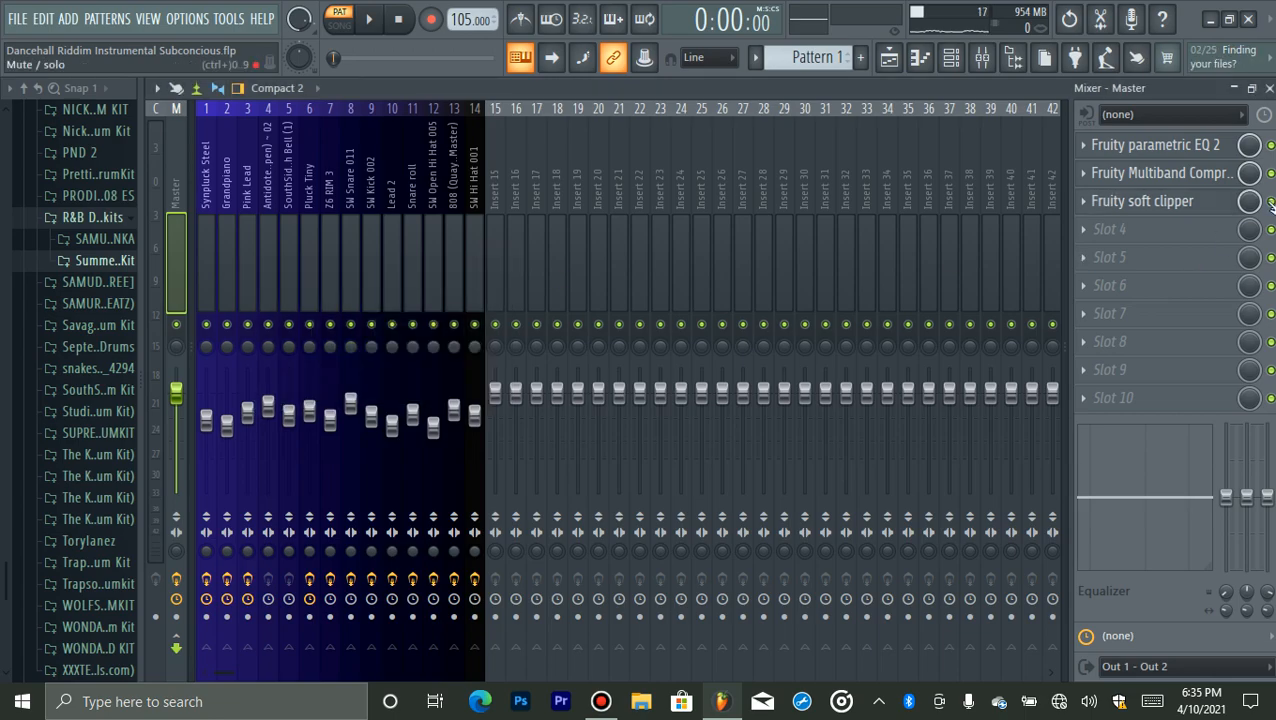
left_click(1270, 202)
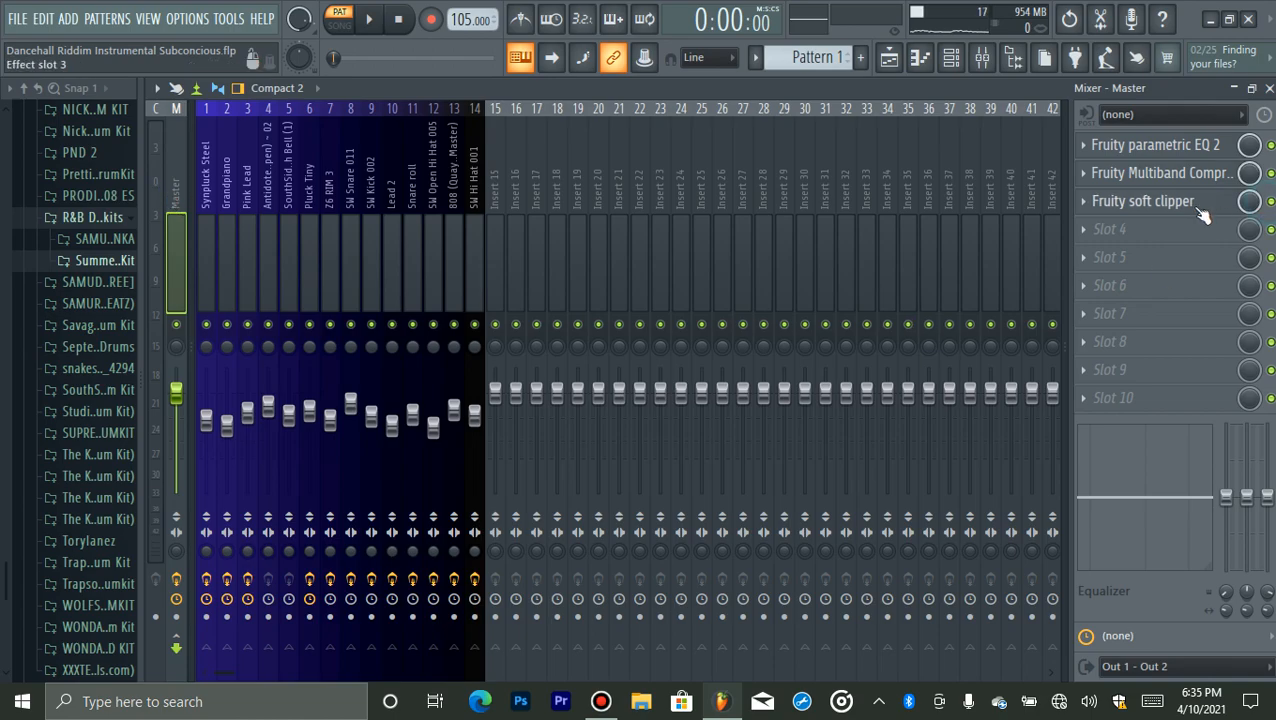
- Lower the Master soft clipper's threshold, raise its post gain slightly, and audition the pattern with the clipper window closed
left_click(1160, 201)
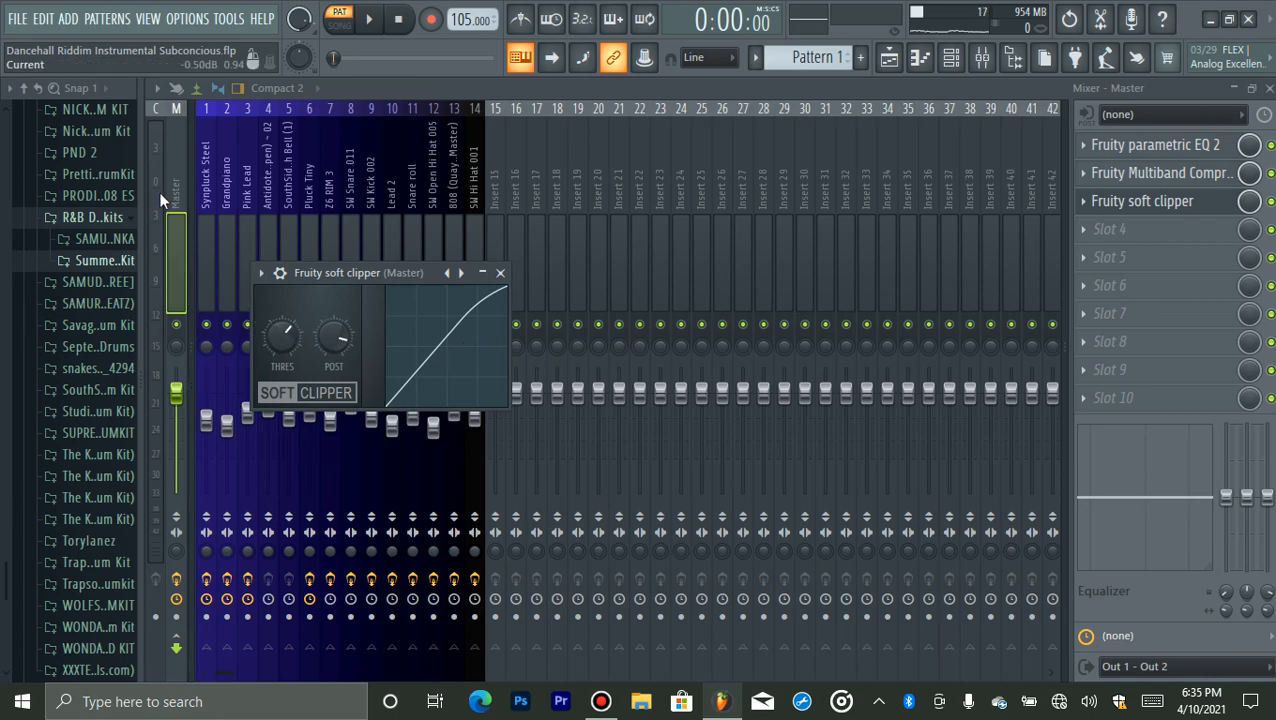
key("space")
key("space")
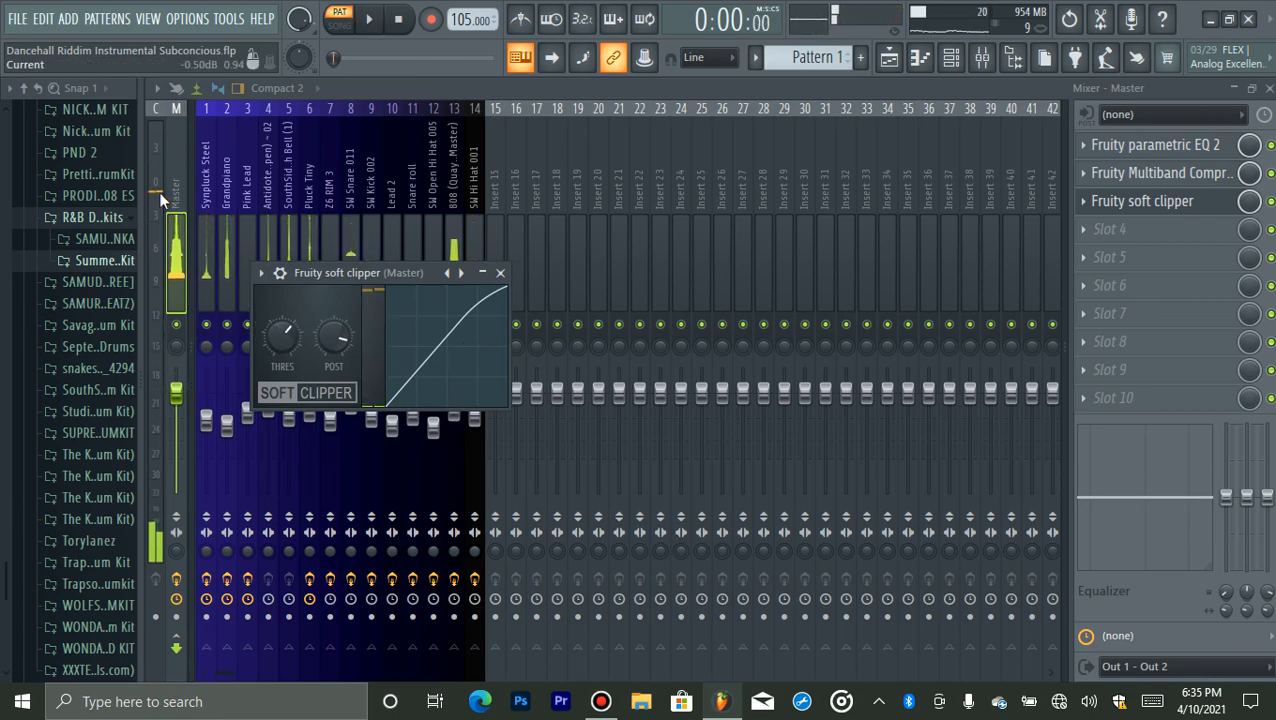
key("space")
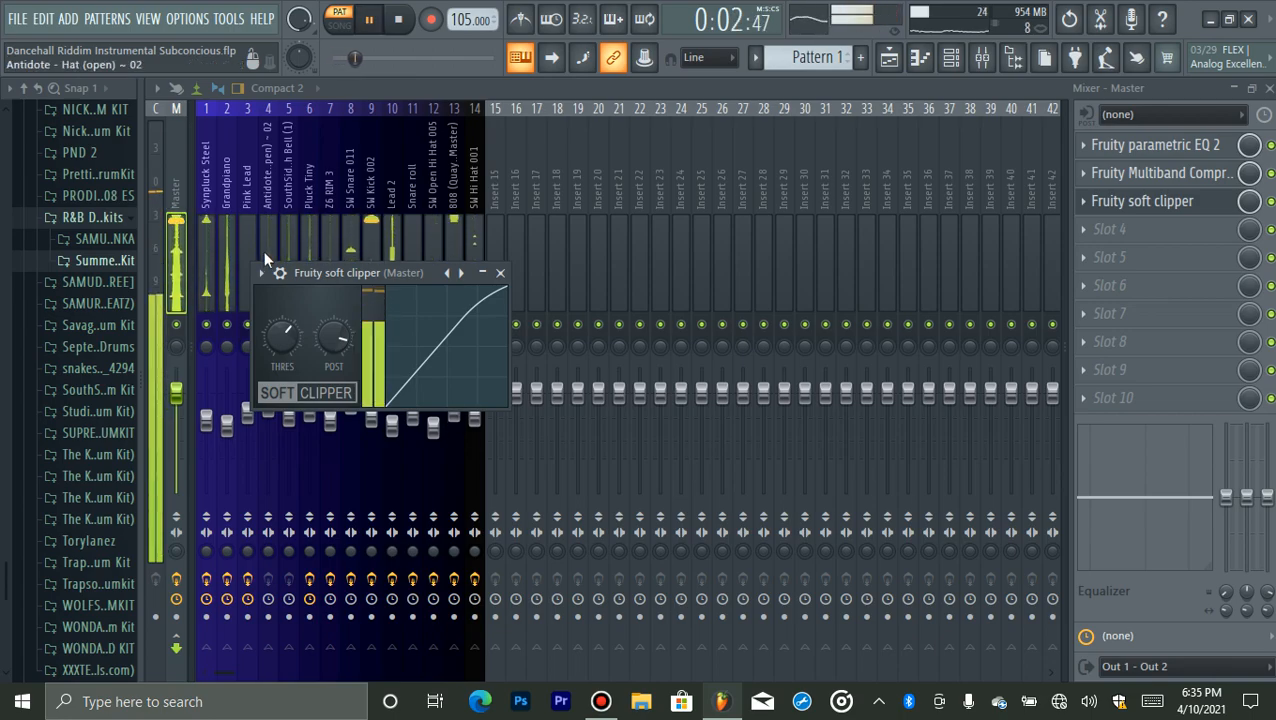
key("space")
left_click_drag(282, 336, 334, 334)
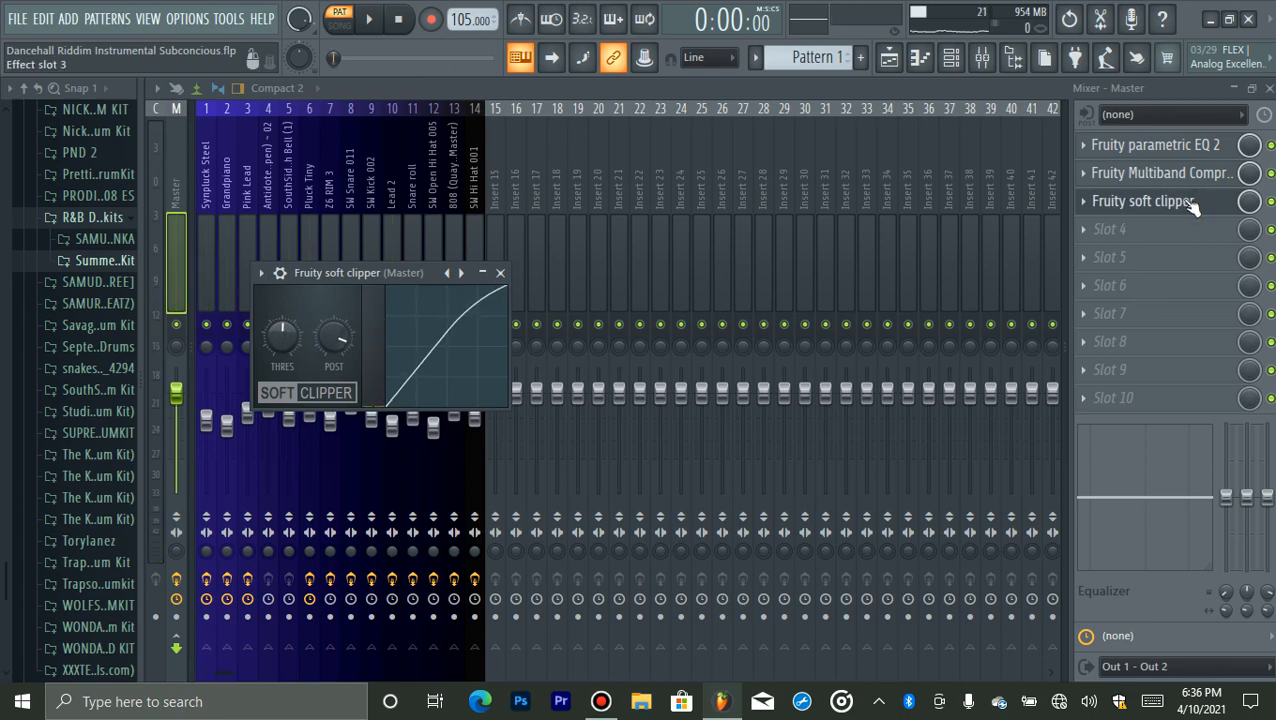
left_click(1190, 202)
key("space")
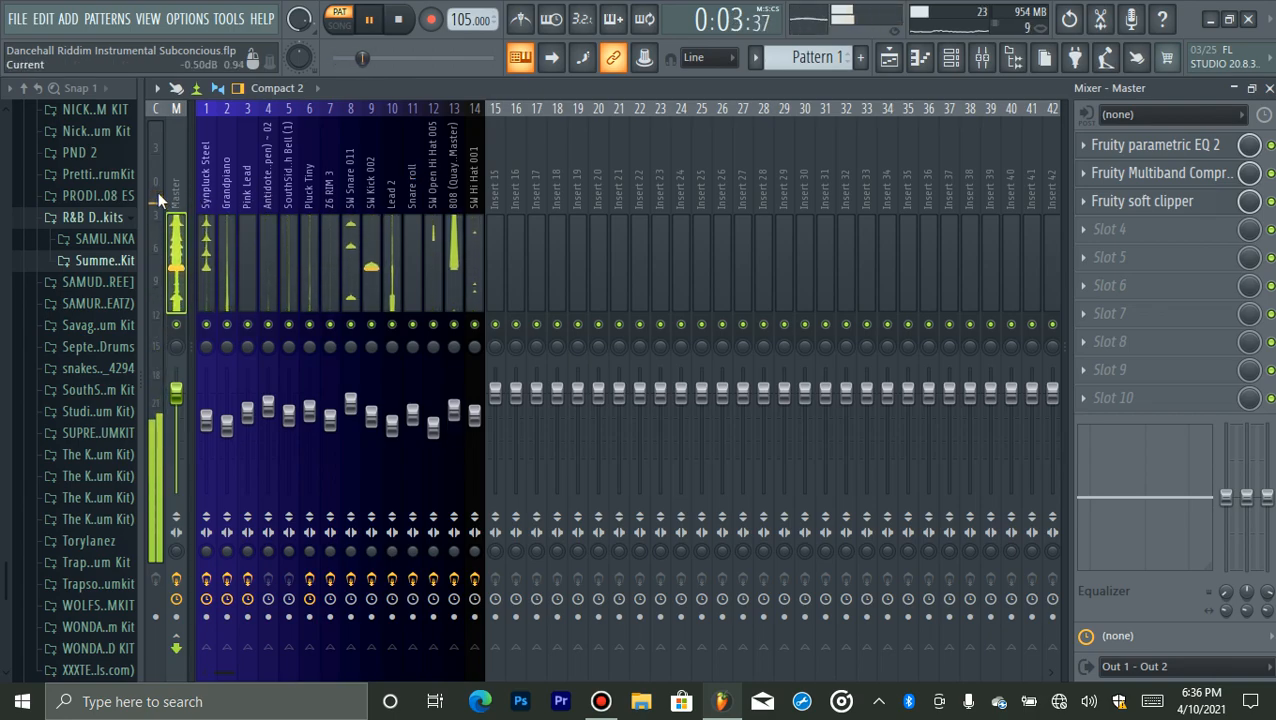
key("space")
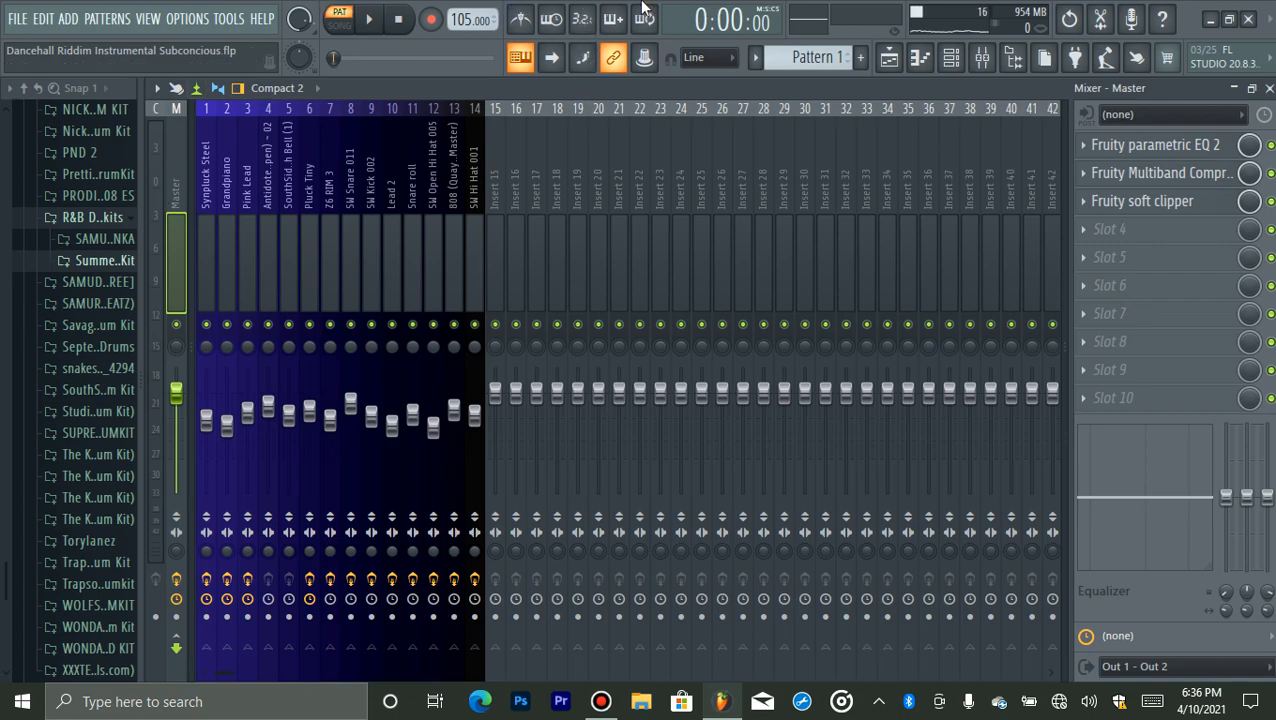
- Collapse the R&B Drumkits folder in the browser and split Pattern 1 by channel
mouse_move(643, 8)
left_click(105, 218)
mouse_move(3, 575)
left_mouse_down()
mouse_move(3, 655)
mouse_move(3, 484)
mouse_move(3, 558)
left_mouse_up()
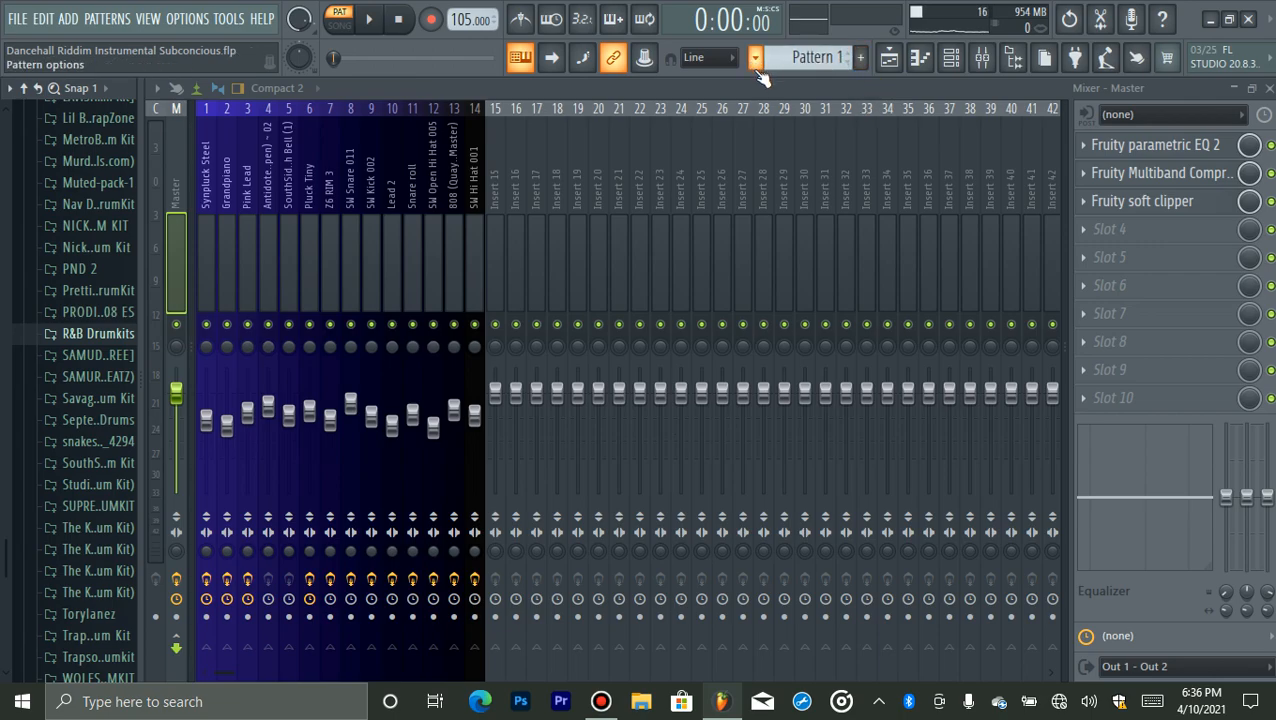
left_click(756, 60)
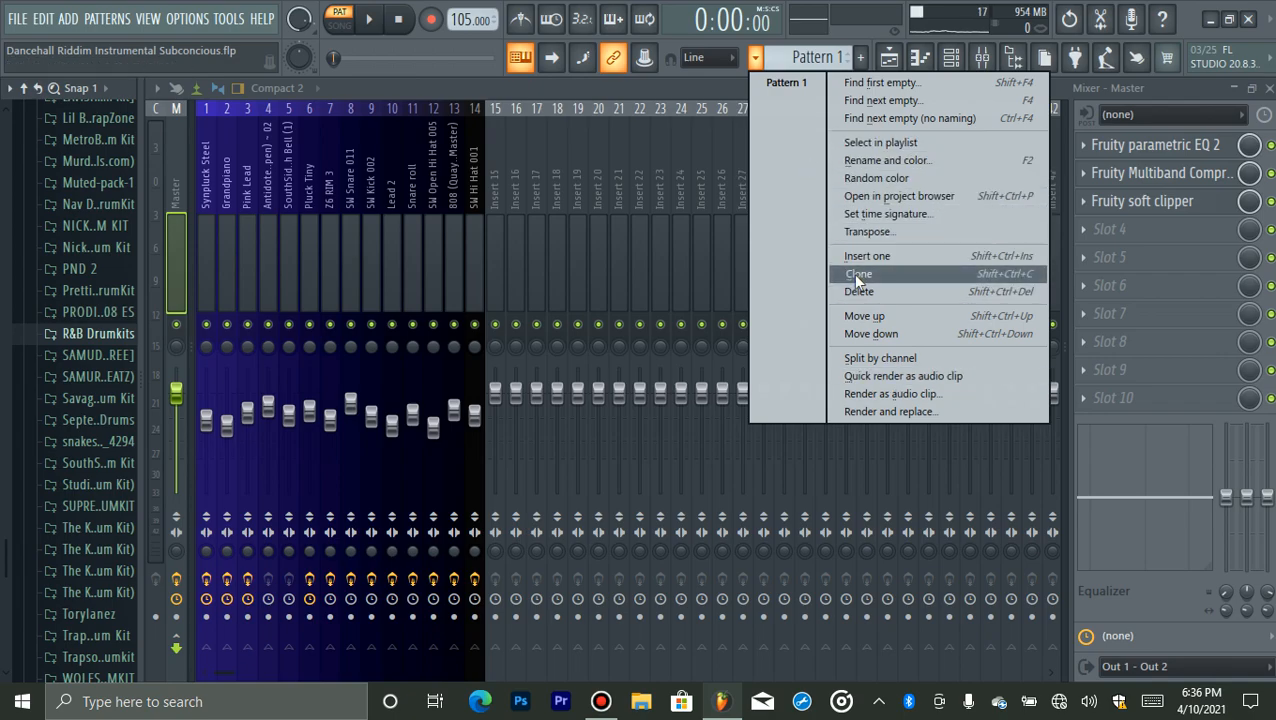
left_click(870, 360)
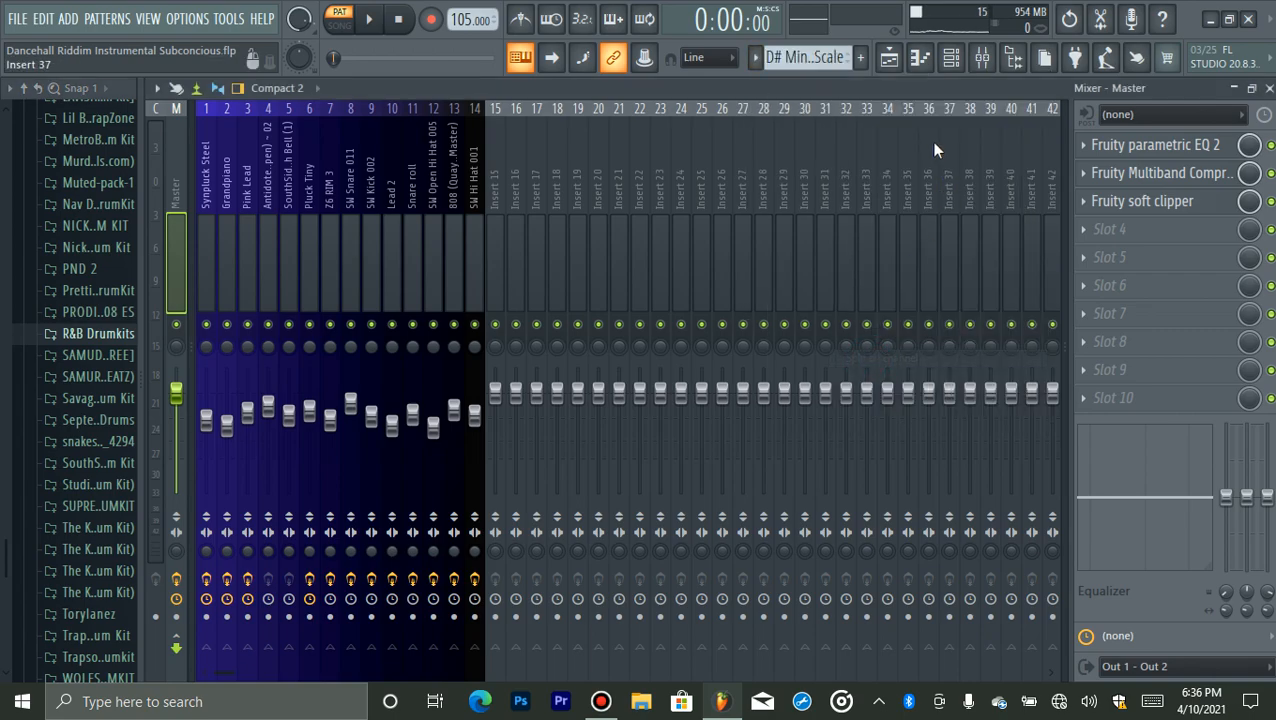
- Place all patterns from Synpluck Steel through SW Hi Hat 001 in the playlist at bar 1, each on its own track
left_click(891, 62)
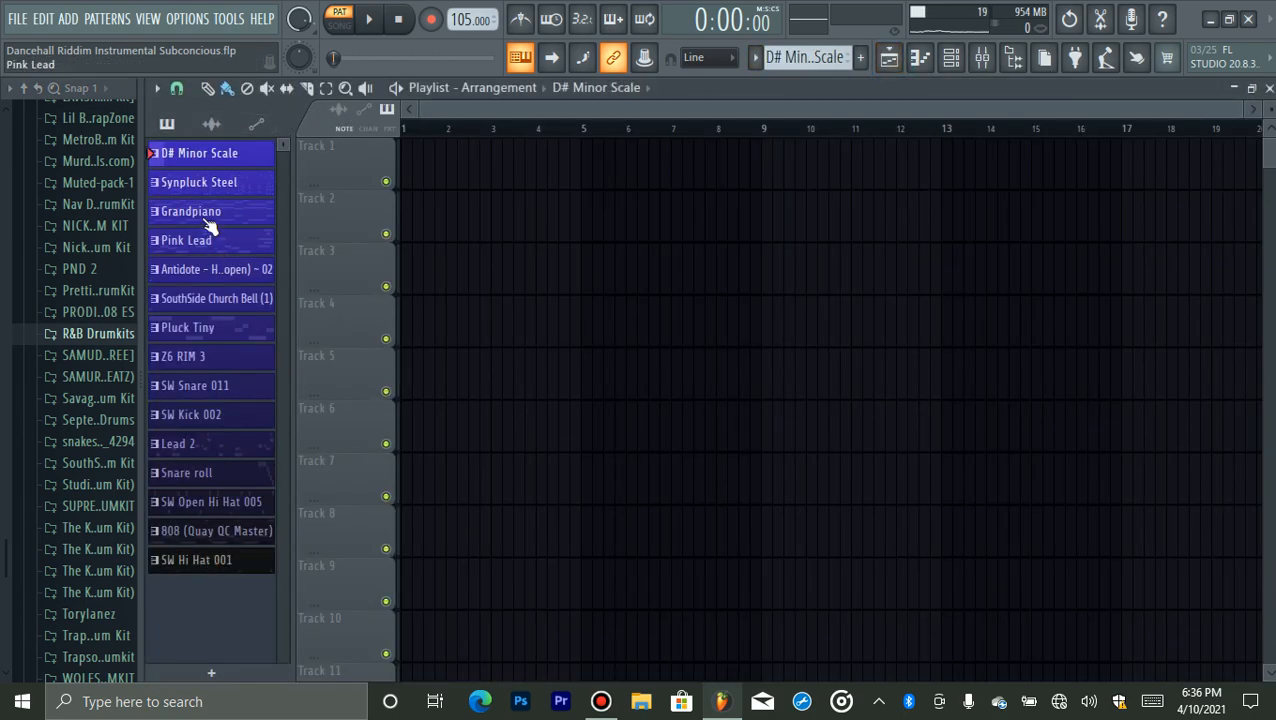
left_click(225, 183)
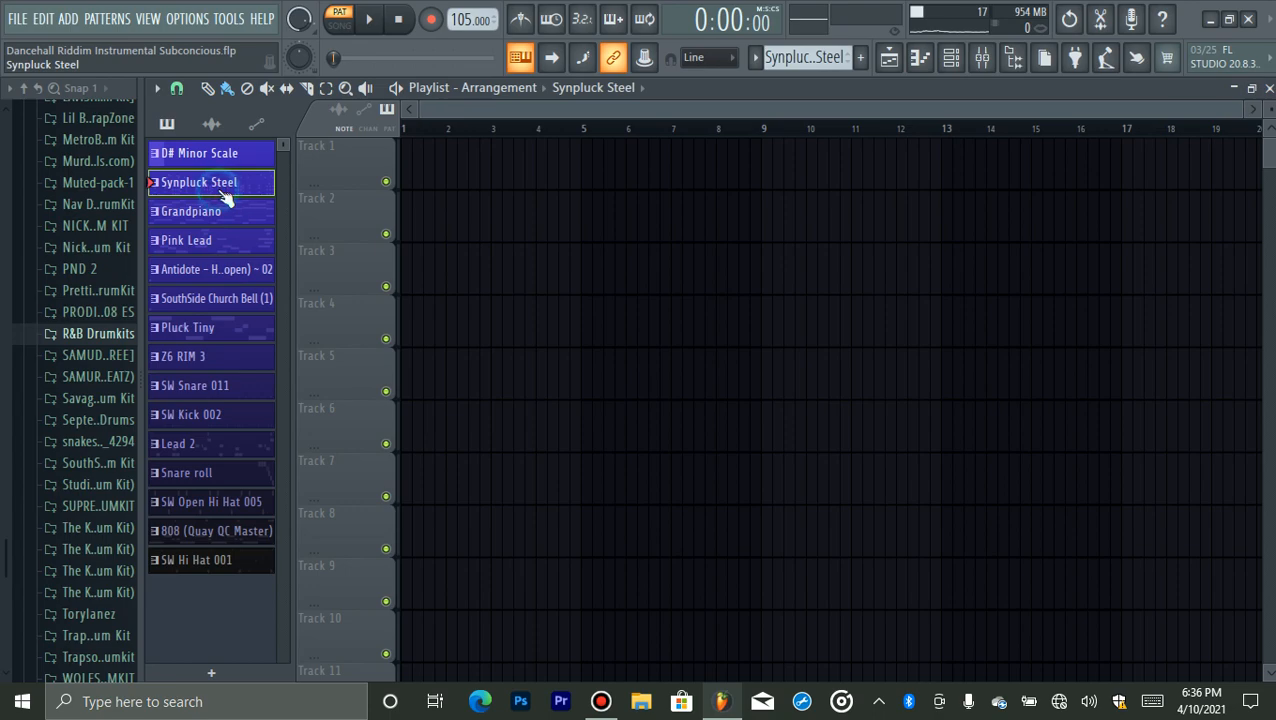
left_click(222, 214)
left_click(216, 243)
left_click(212, 272)
left_click(210, 300)
left_click(205, 333)
left_click(196, 360)
left_click(192, 388)
left_click(190, 417)
left_click(186, 447)
left_click(185, 475)
left_click(180, 504)
left_click(178, 533)
left_click(180, 562)
left_click_drag(199, 186, 350, 158)
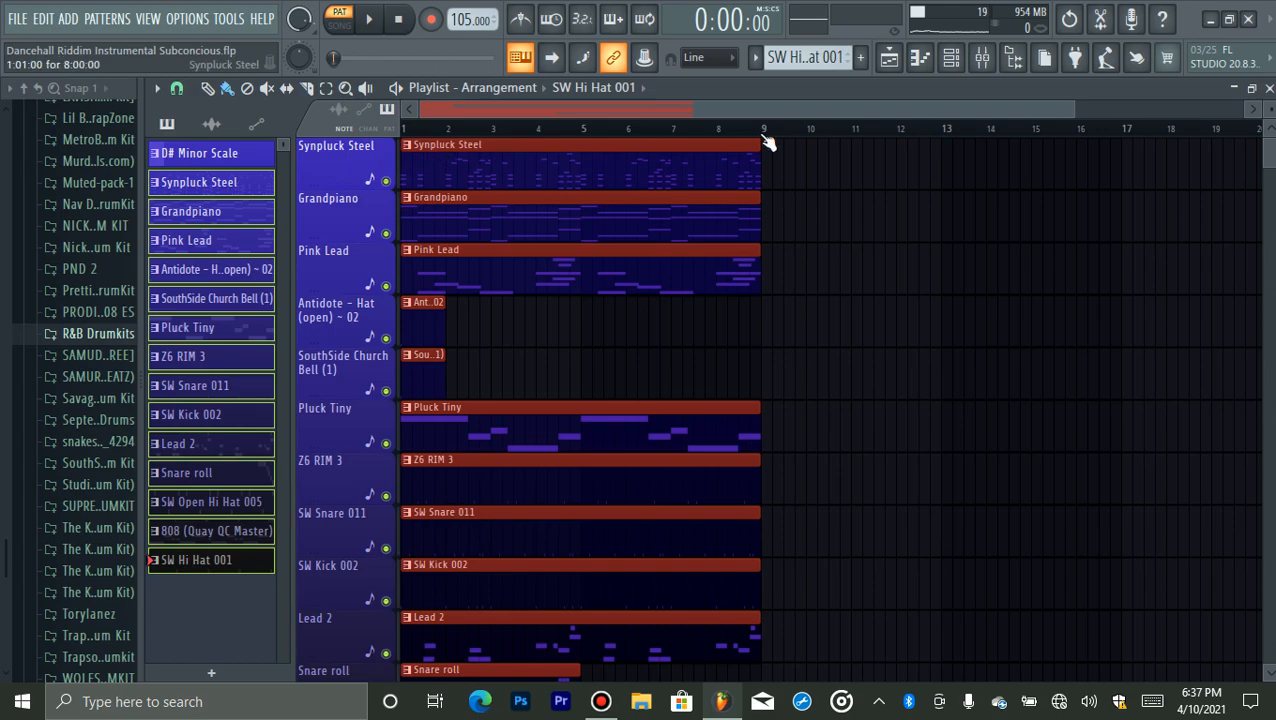
- Select all clips in the playlist and duplicate the block twice, filling bars 1 to 24
left_click_drag(1269, 109, 1269, 105)
left_click(950, 319)
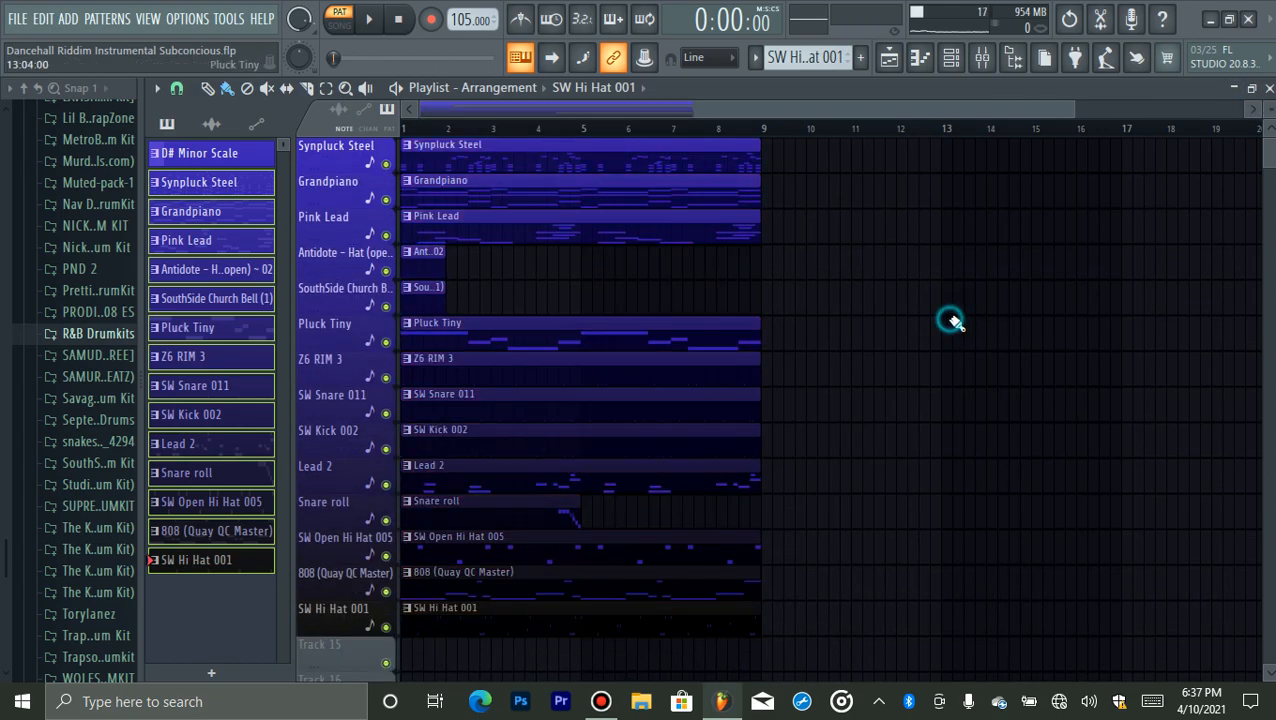
left_click_drag(1074, 112, 1241, 112)
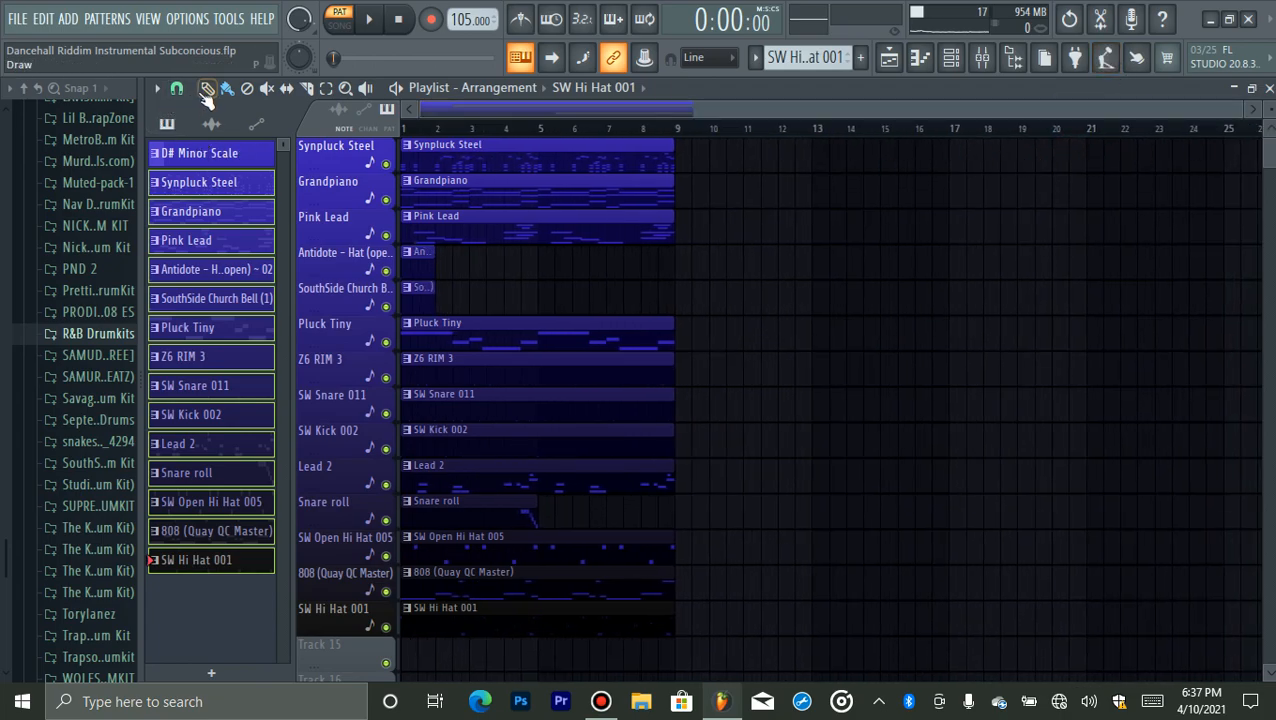
left_click_drag(732, 165, 620, 308)
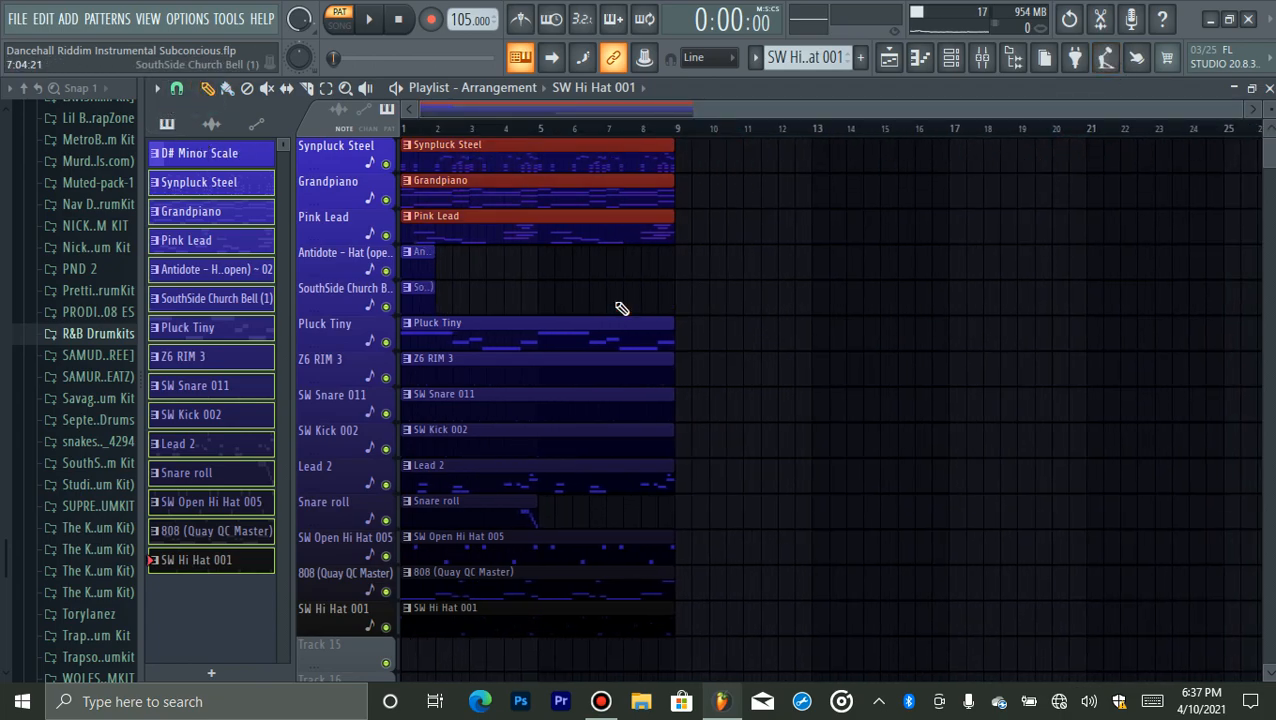
left_click(772, 276)
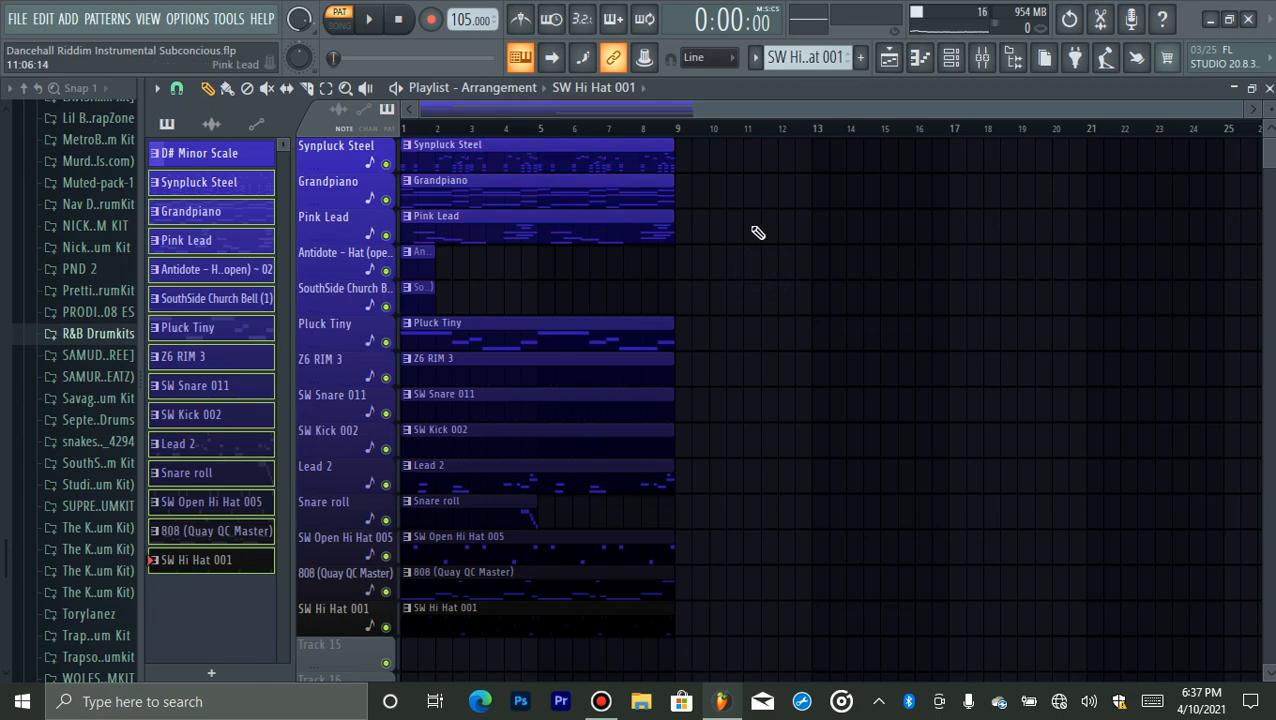
left_click_drag(712, 165, 407, 622)
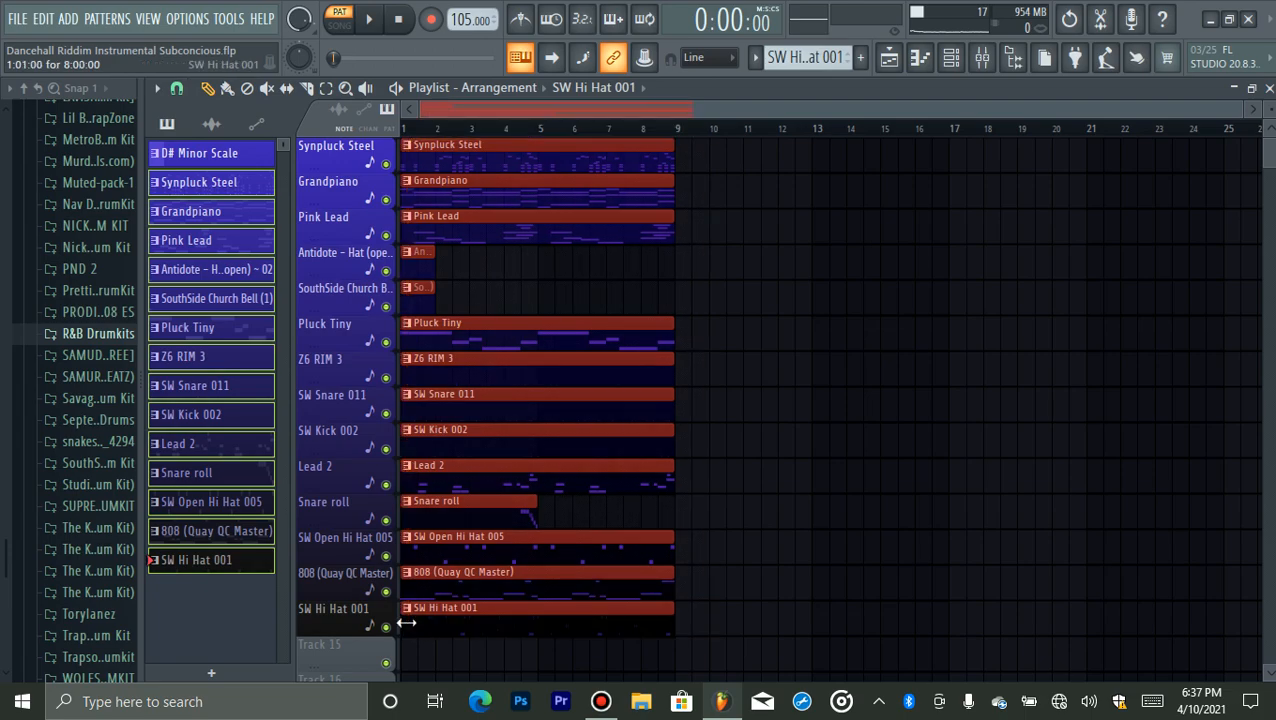
key("ctrl+b")
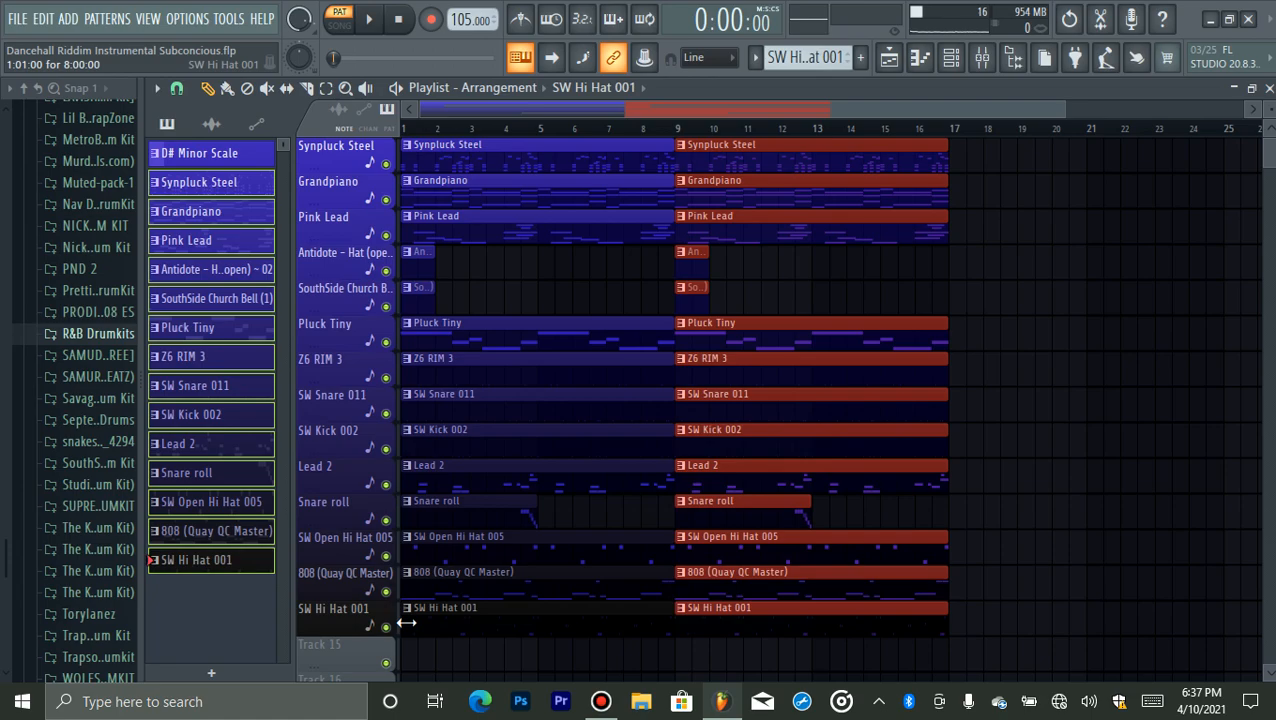
key("ctrl+b")
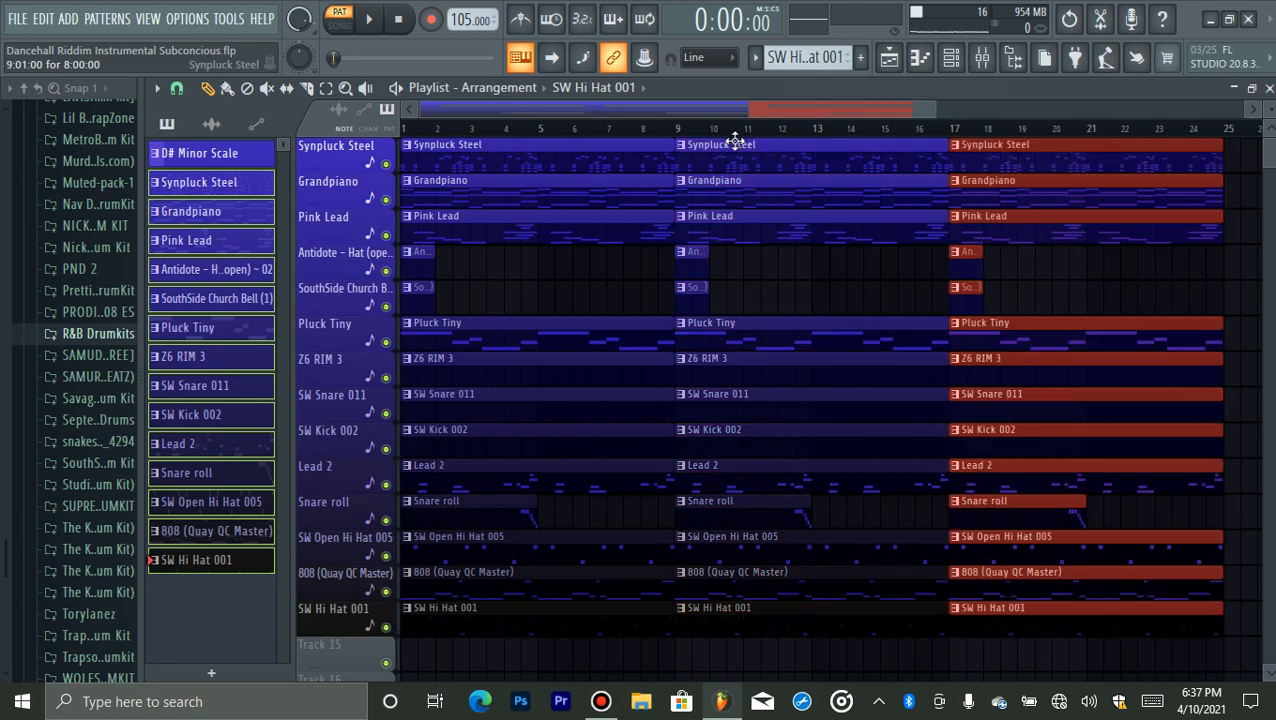
- Delete the clips starting at bar 1 on every track except Synpluck Steel, Antidote Hat and SouthSide Church Bell
left_click(509, 261)
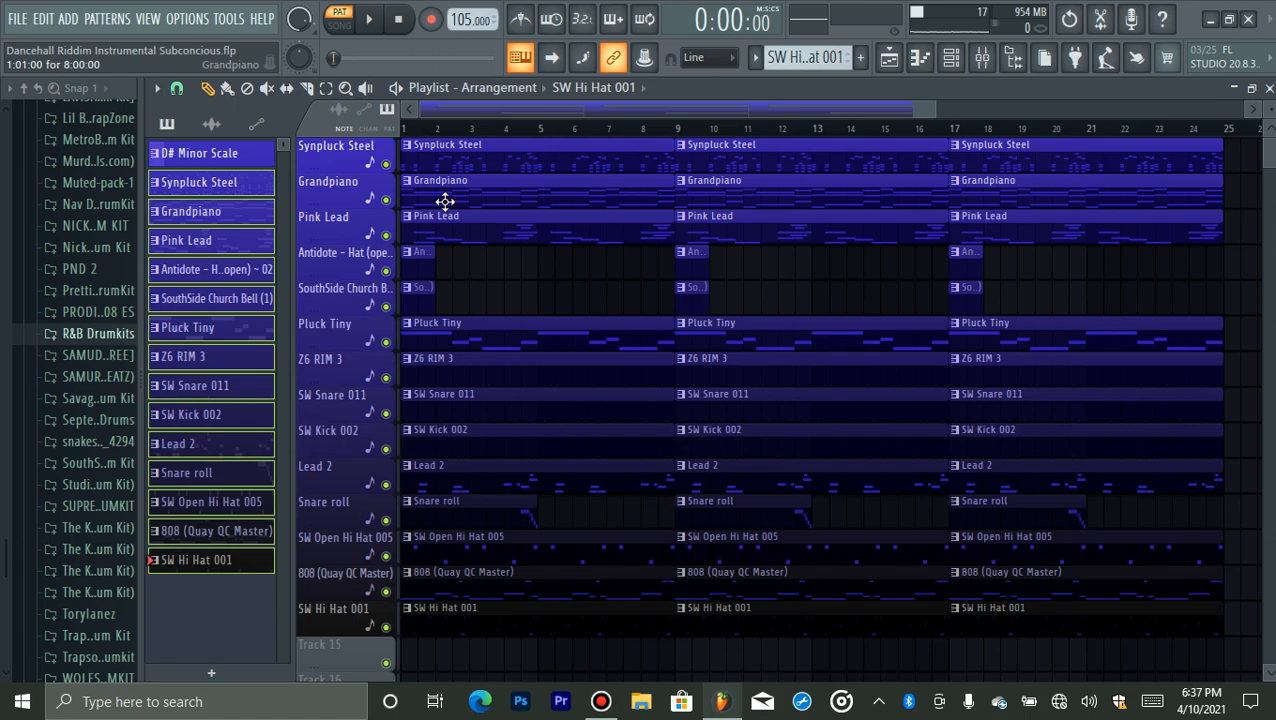
right_click(445, 201)
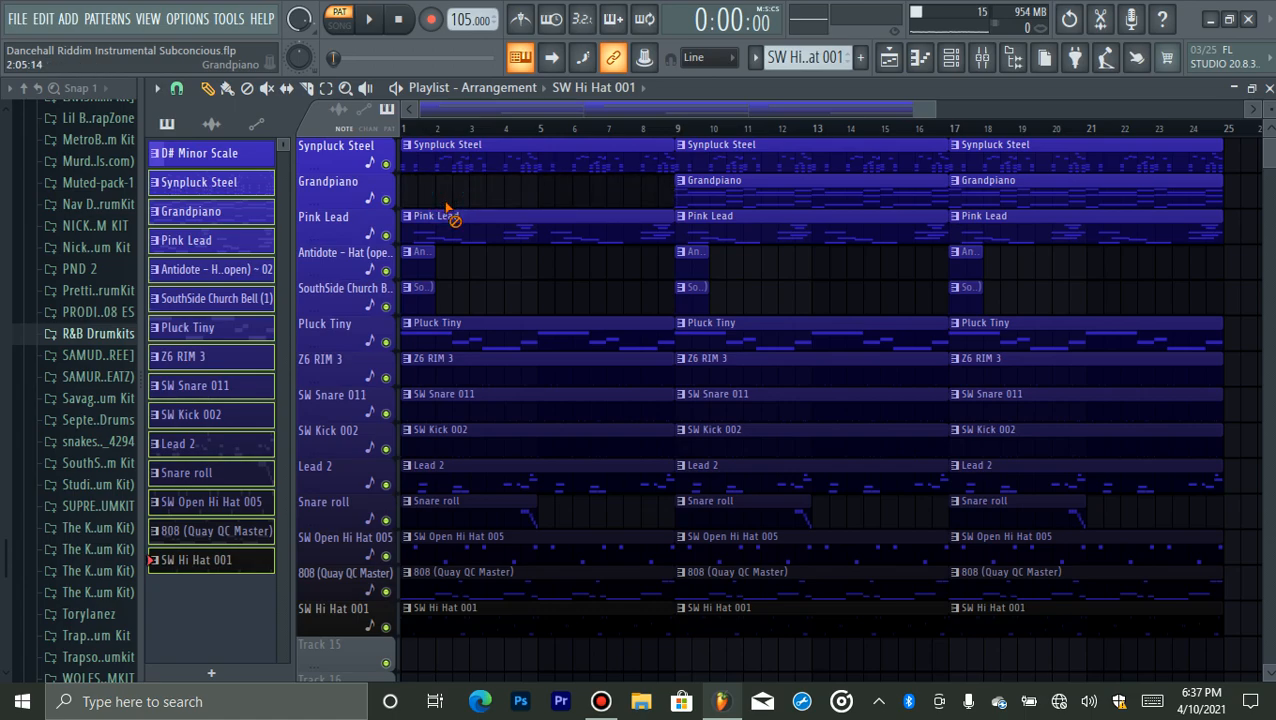
right_click(458, 226)
right_click(504, 330)
right_click(506, 368)
right_click(506, 403)
right_click(507, 437)
right_click(509, 470)
right_click(510, 505)
right_click(511, 540)
right_click(512, 576)
right_click(513, 612)
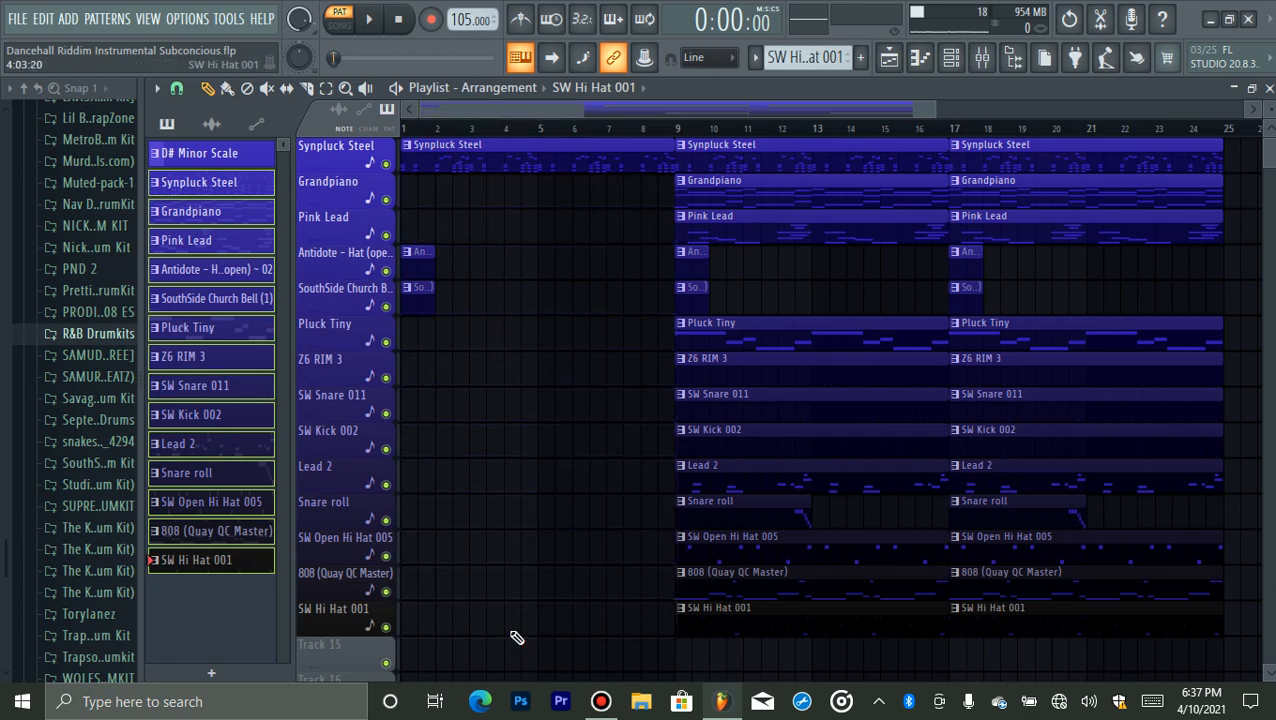
- Switch playback from pattern to song mode and show the playlist out to about bar 41
left_click(339, 25)
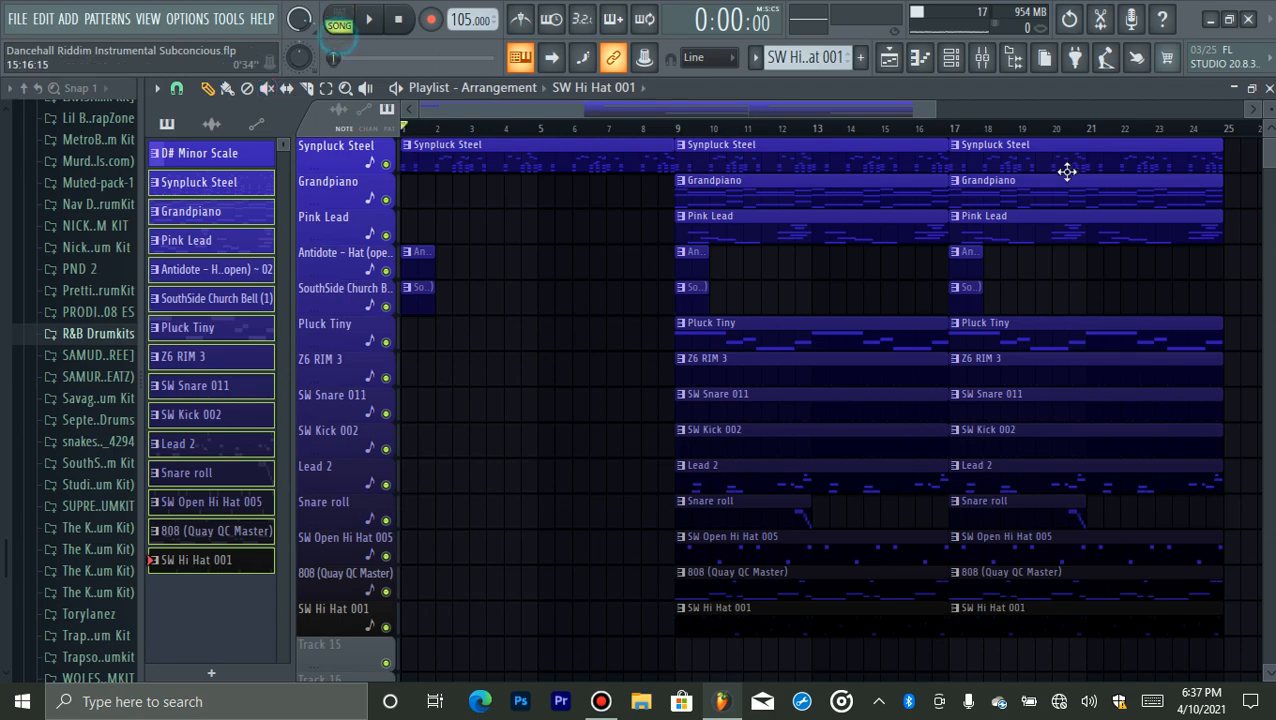
mouse_move(932, 110)
left_mouse_down()
mouse_move(1188, 145)
mouse_move(1160, 202)
left_mouse_up()
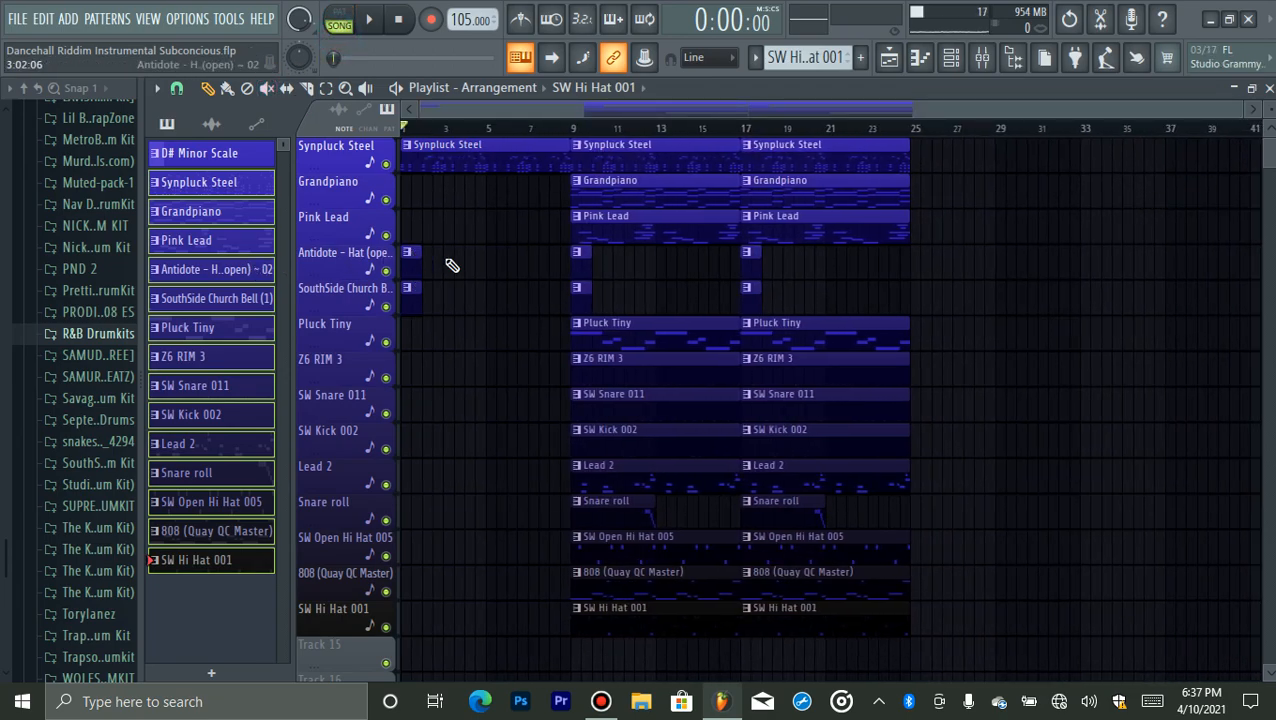
- Place a Grandpiano clip at bar 1 on its track, filling the empty stretch up to bar 9, and check the playback
key("space")
key("space")
left_click(626, 202)
mouse_move(456, 393)
left_mouse_down()
mouse_move(498, 404)
mouse_move(434, 189)
left_mouse_up()
key("space")
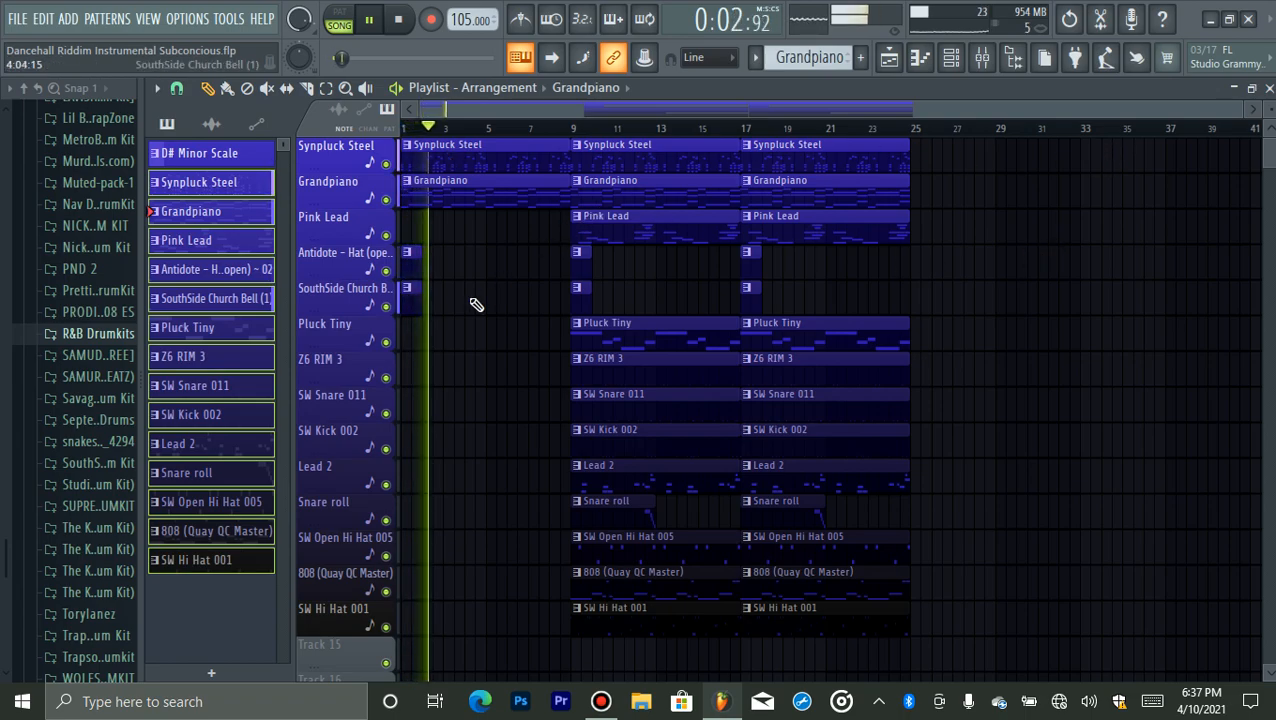
- Add an Antidote Hat clip at bar 5 and a Pluck Tiny clip spanning bars 5 to 8, and play the intro
left_click(416, 269)
left_click(494, 268)
key("space")
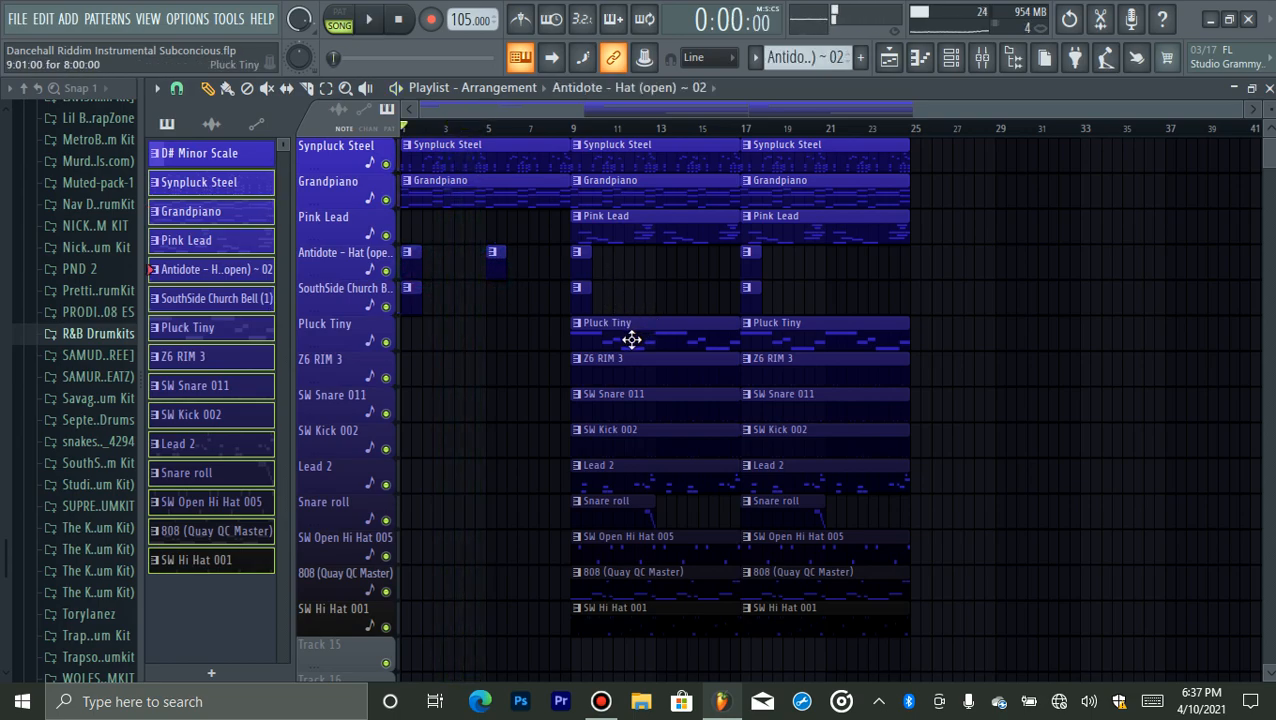
left_click(632, 338)
mouse_move(454, 348)
left_mouse_down()
mouse_move(498, 347)
mouse_move(441, 362)
mouse_move(407, 347)
mouse_move(492, 366)
left_mouse_up()
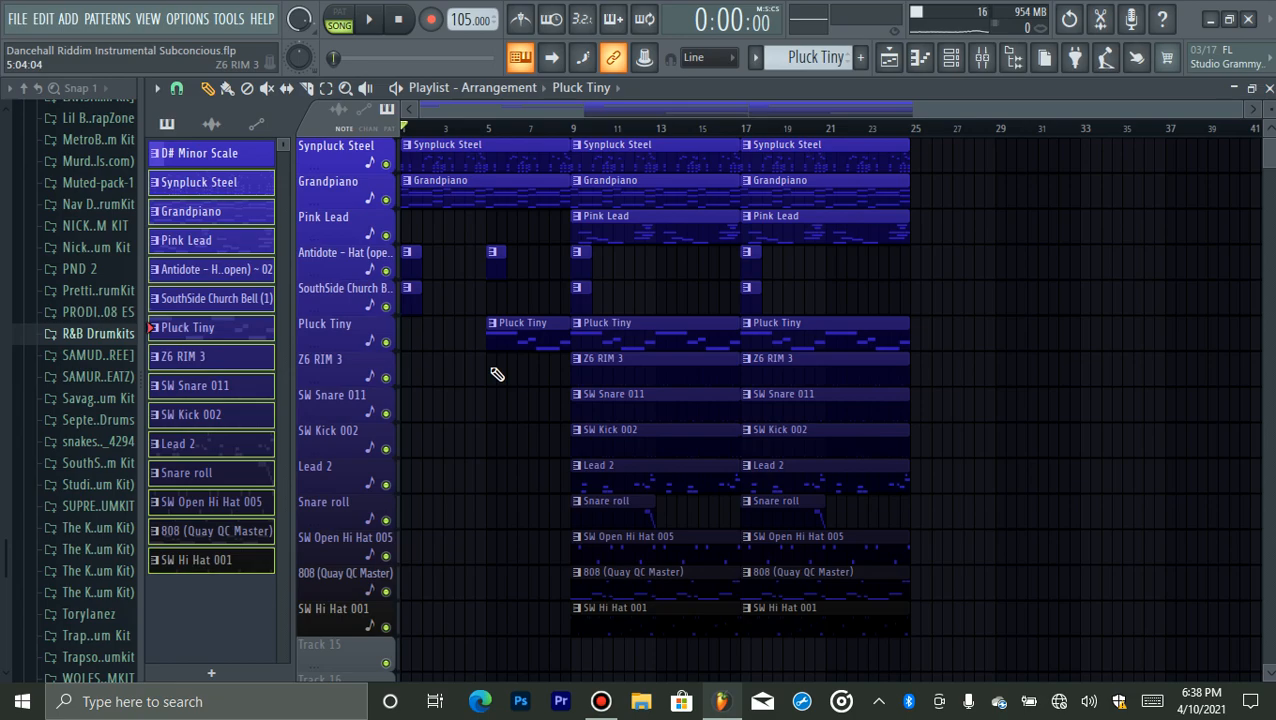
key("space")
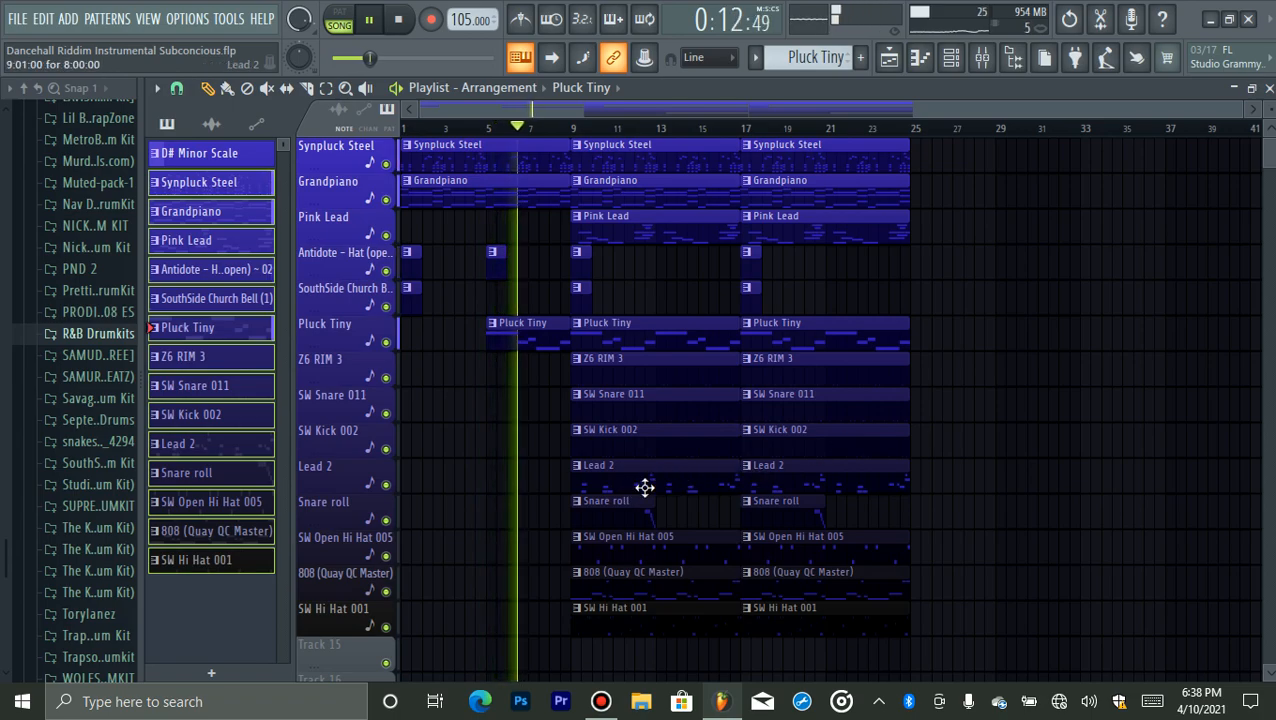
- Reposition the two Snare roll clips to end just before bars 9 and 17, and delete the Lead 2 clip at bar 9
left_click_drag(612, 506, 542, 519)
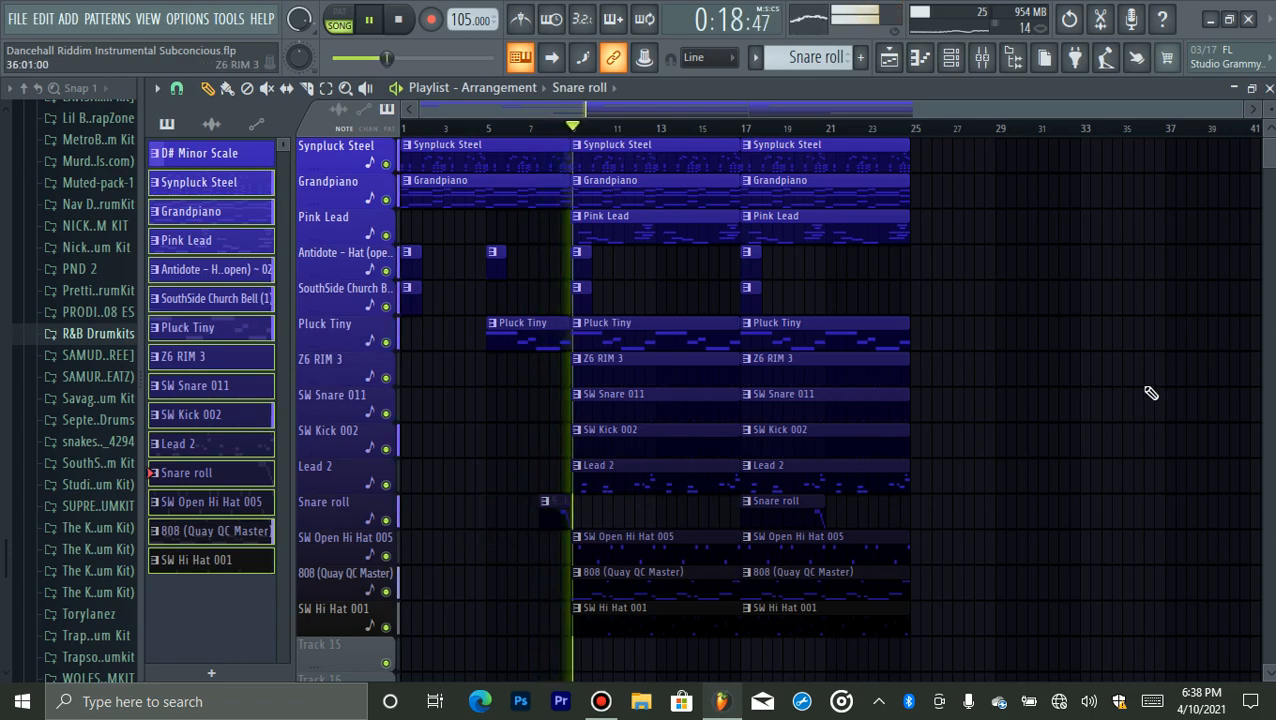
key("space")
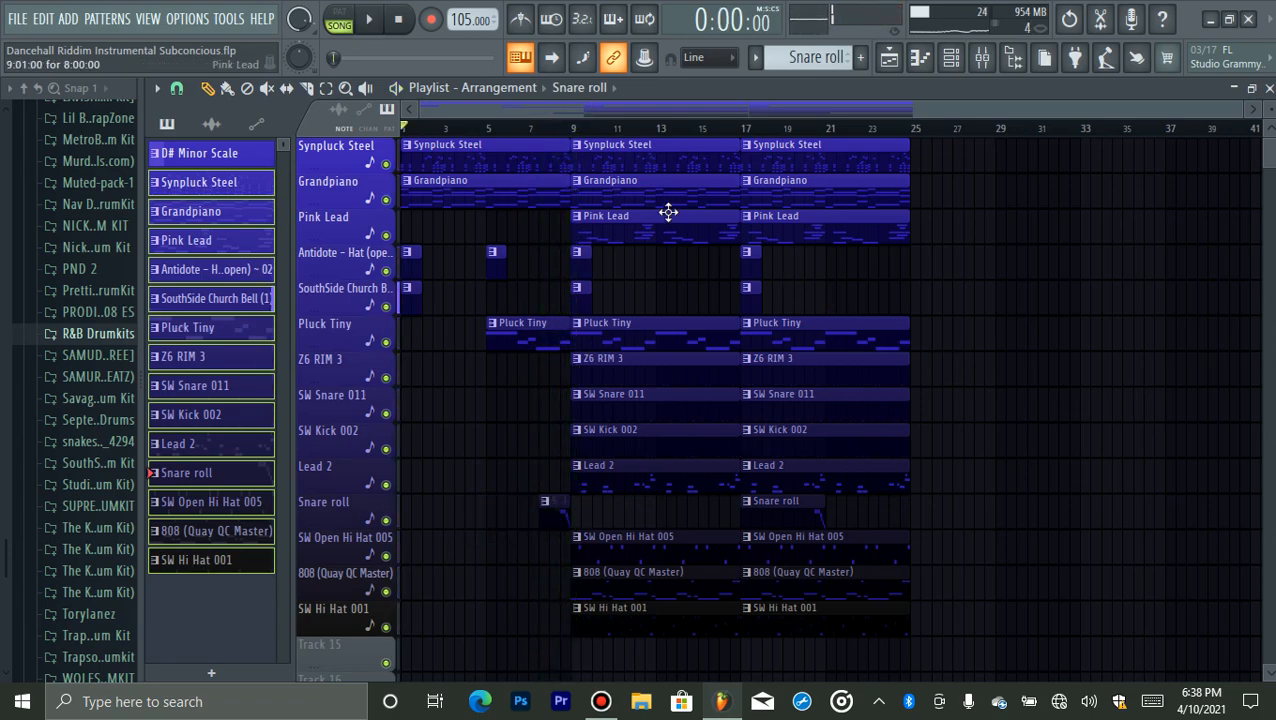
left_click(612, 483)
right_click(612, 483)
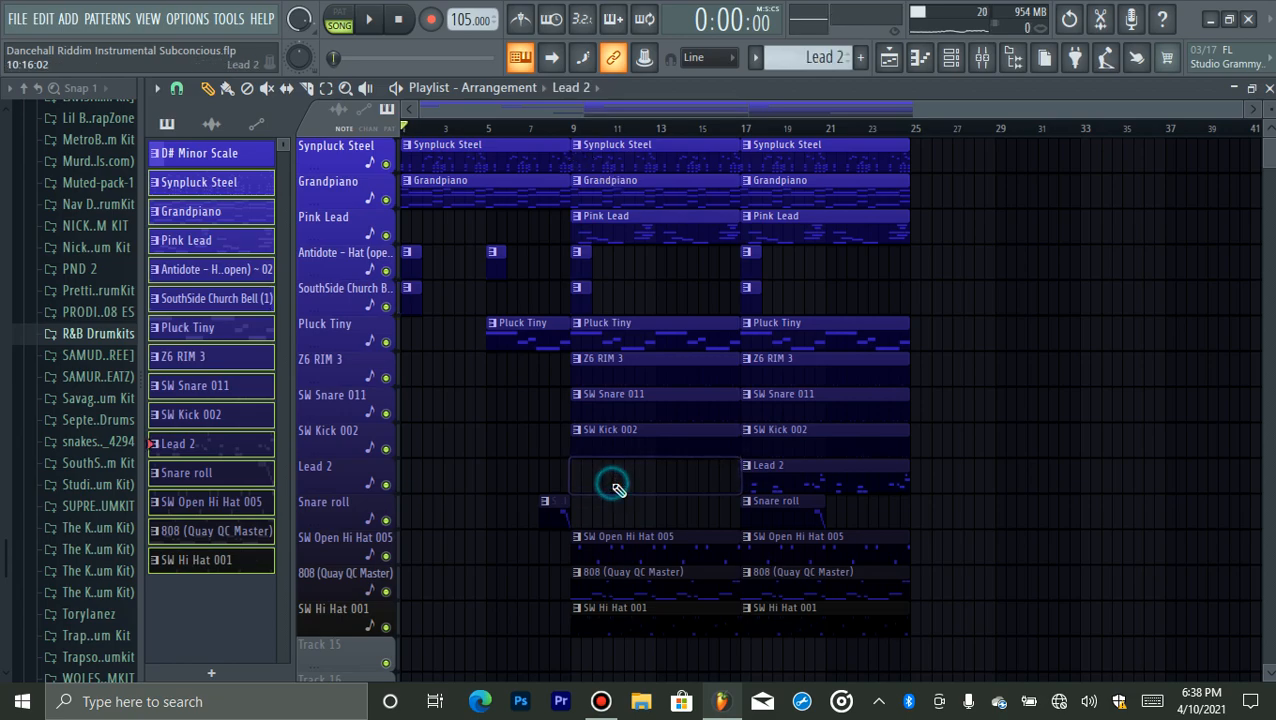
left_click_drag(798, 497, 716, 525)
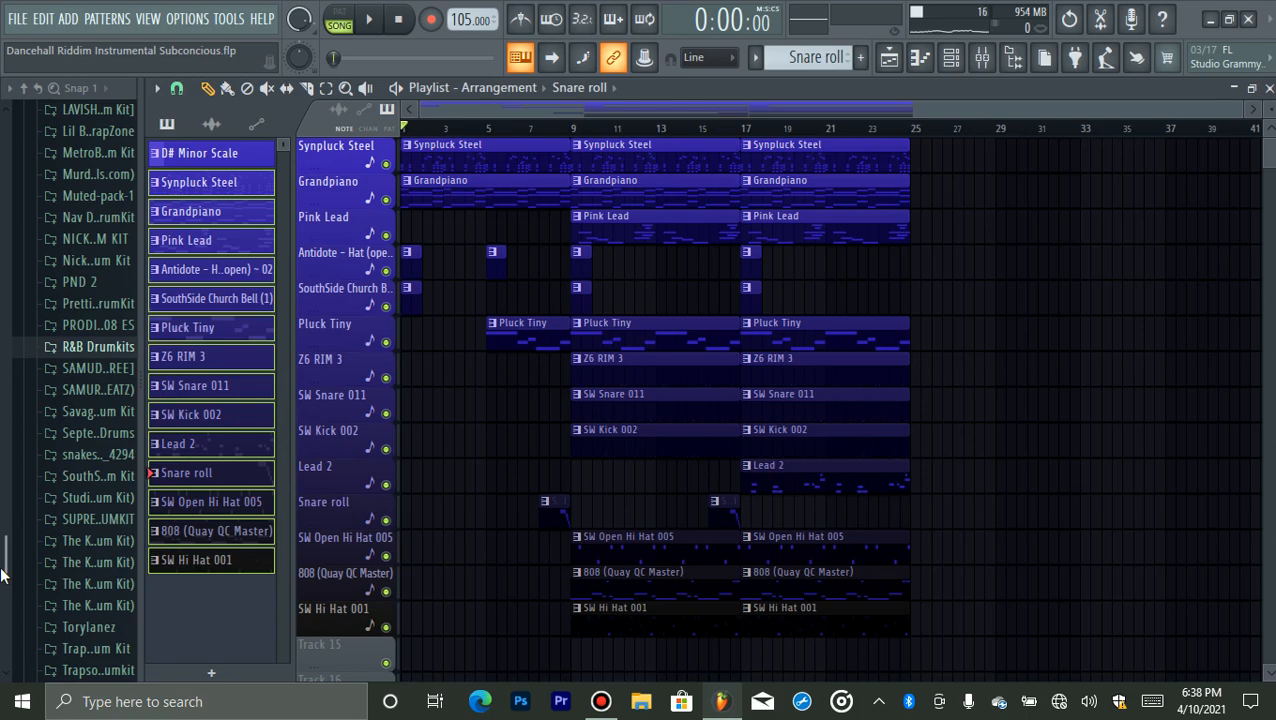
- Find the Waves sample in the Aries kit's FX folder and place it on Track 15 near bar 9
scroll(3, 573, "up", 4)
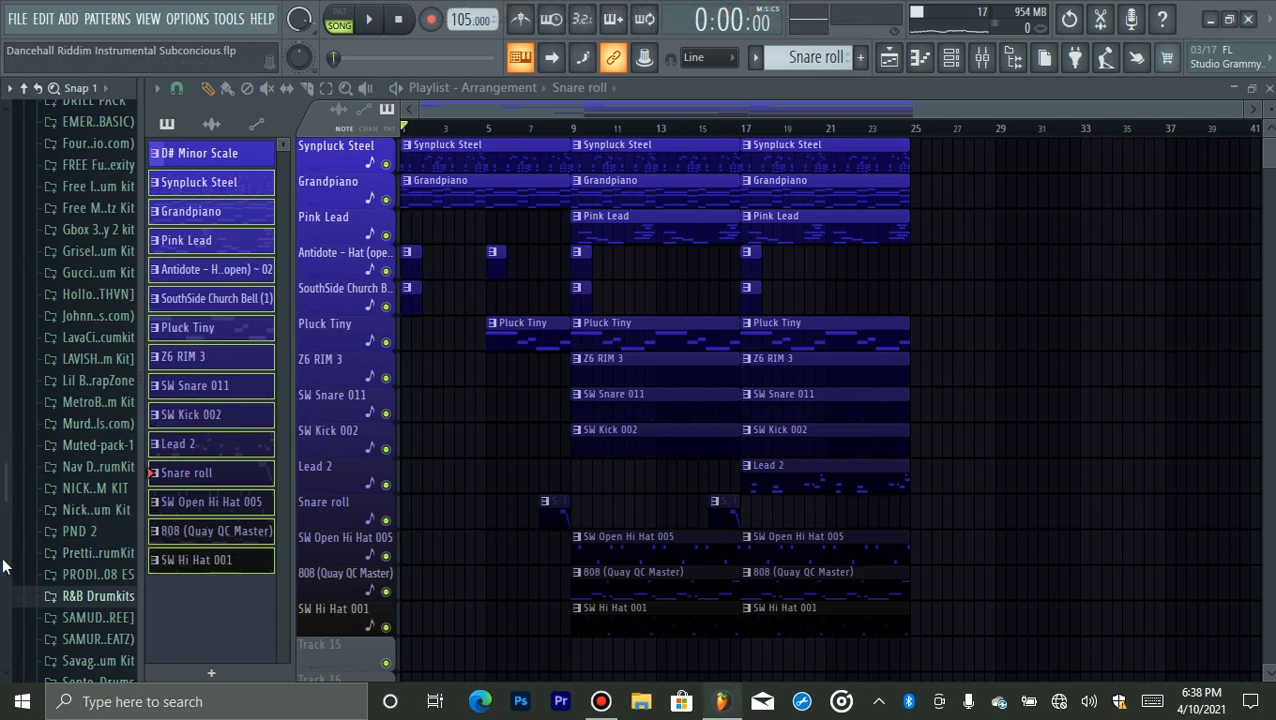
left_click_drag(3, 500, 3, 370)
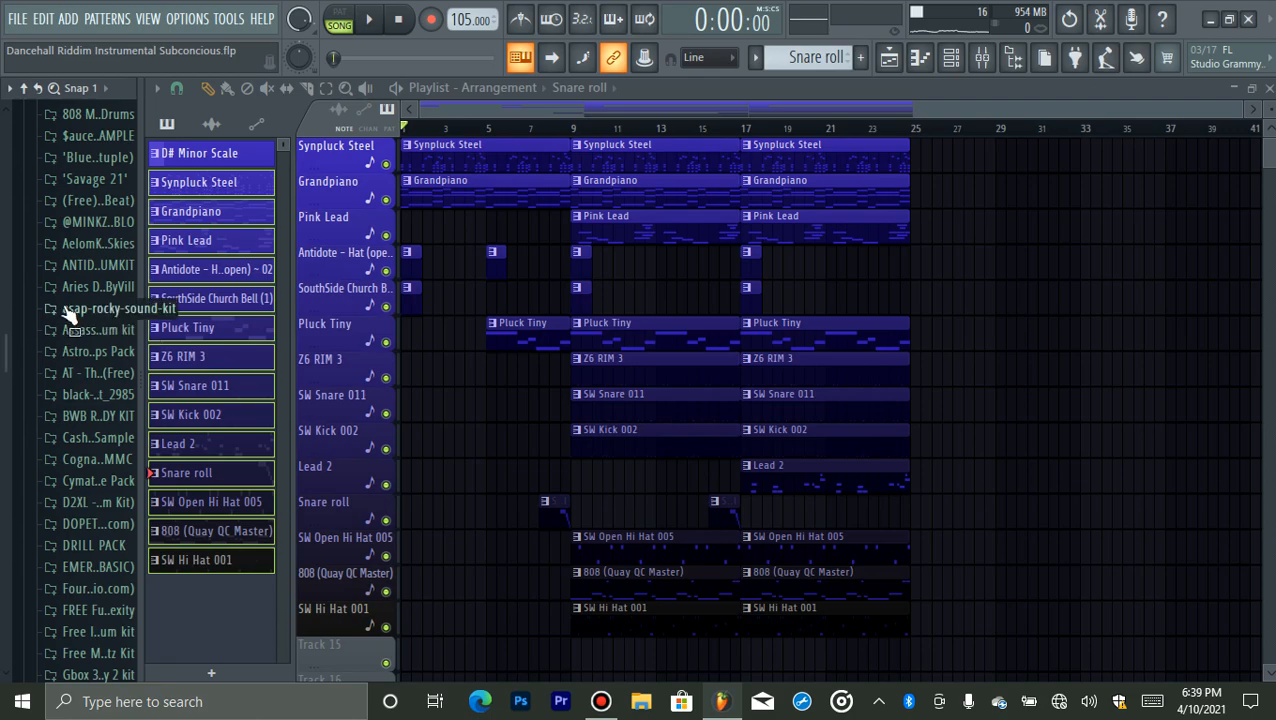
left_click(90, 287)
left_click(85, 352)
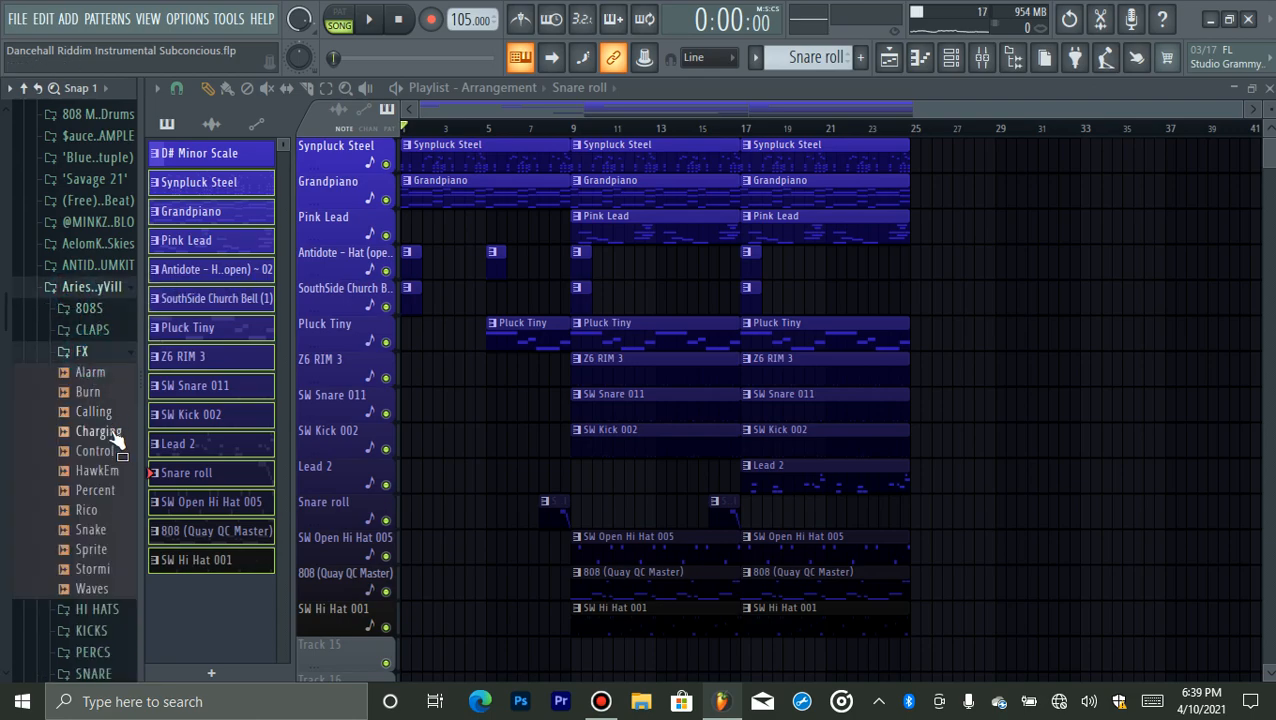
left_click(100, 608)
left_click(88, 570)
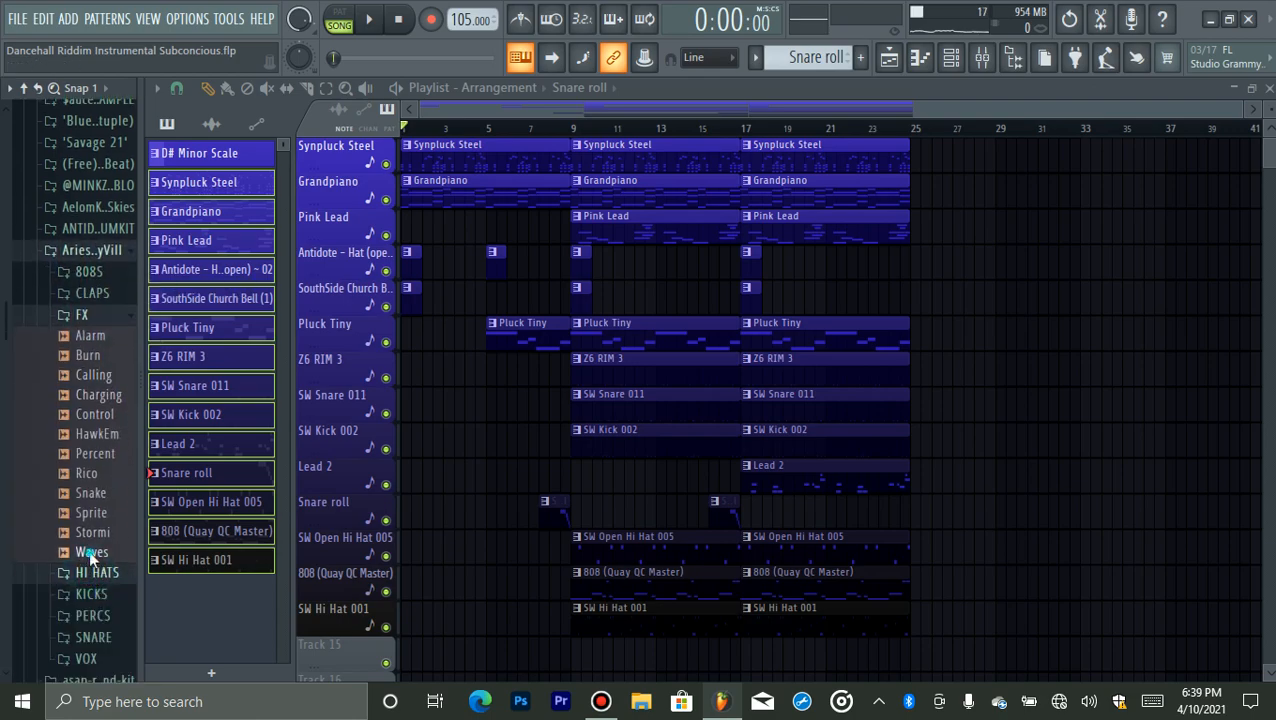
left_click(90, 555)
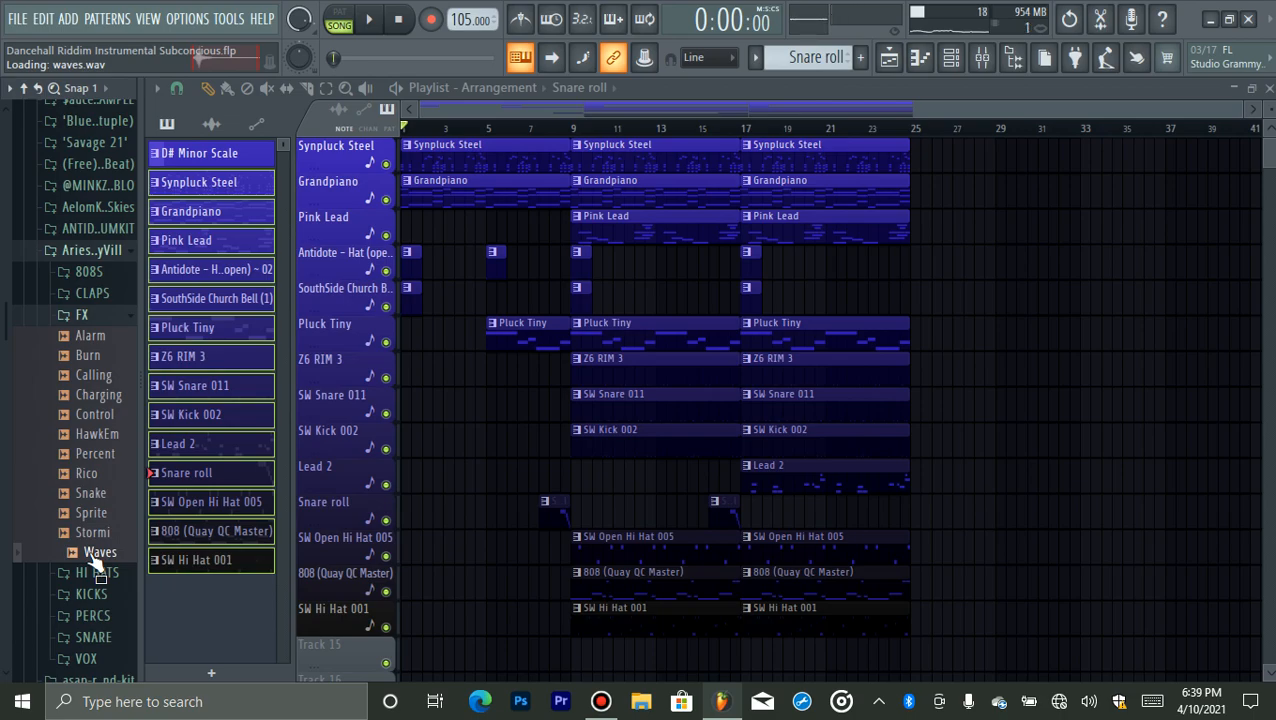
left_click_drag(97, 565, 560, 558)
- Reverse the Waves sample, adjust its time stretching, and position the clip on Track 15 to end at bar 9
double_click(572, 563)
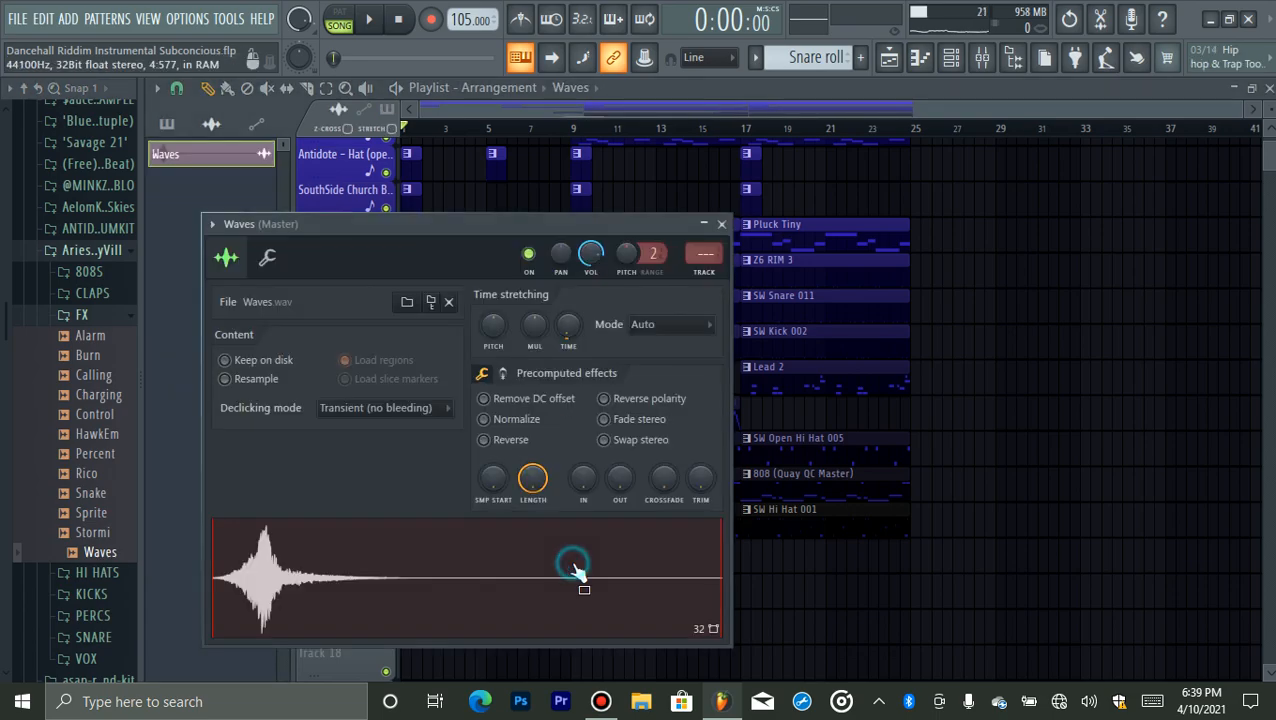
left_click(505, 440)
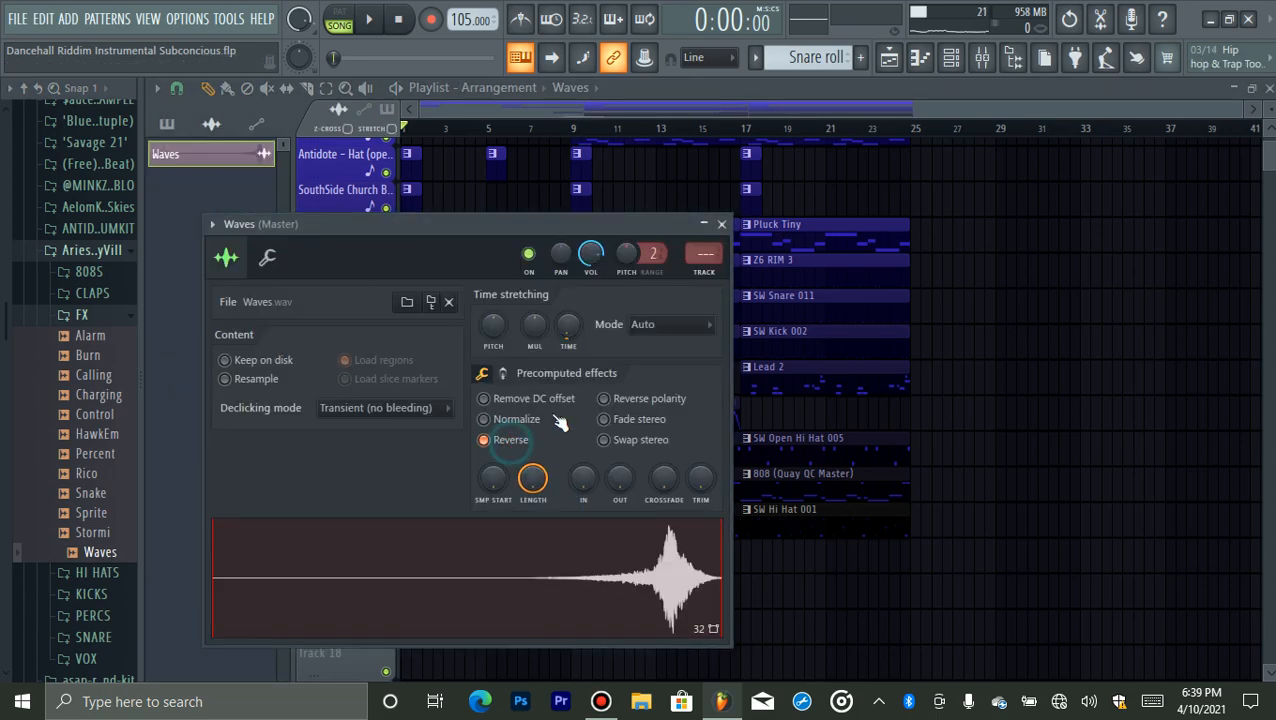
right_click(573, 336)
left_click(706, 346)
left_click(745, 585)
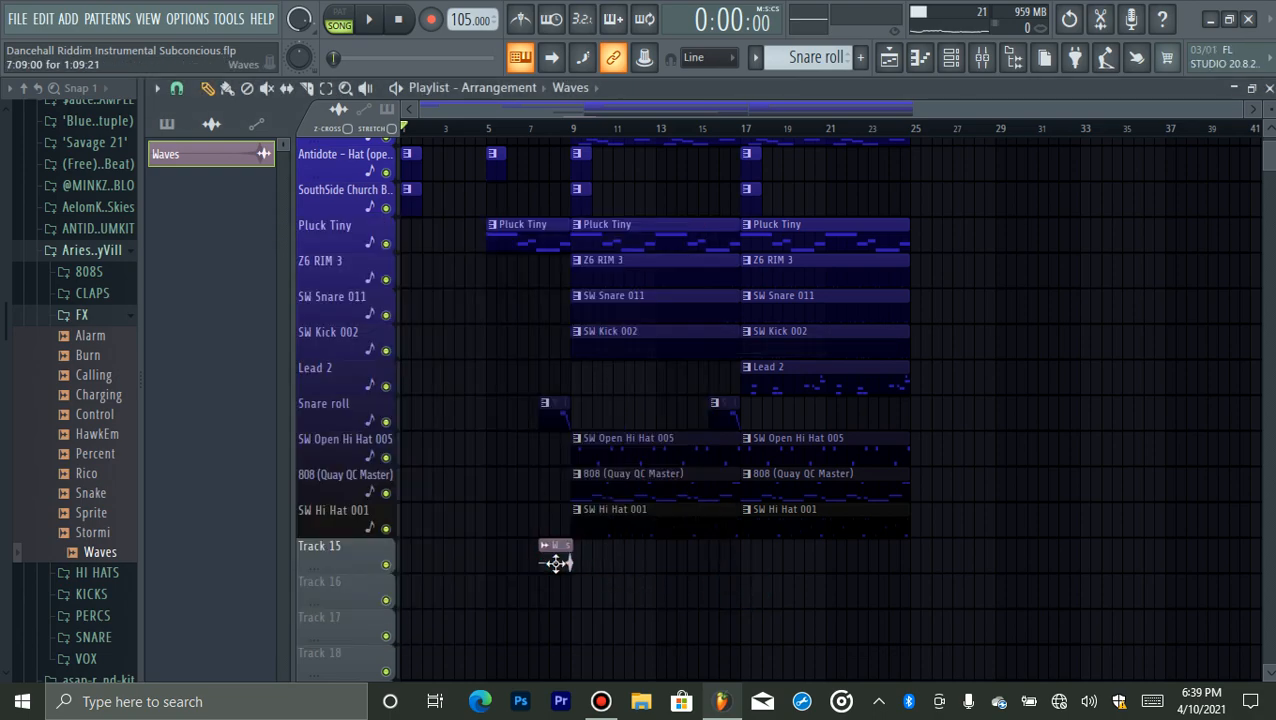
- Play the song from bar 7 and raise the Waves channel volume to 56%
left_click(530, 128)
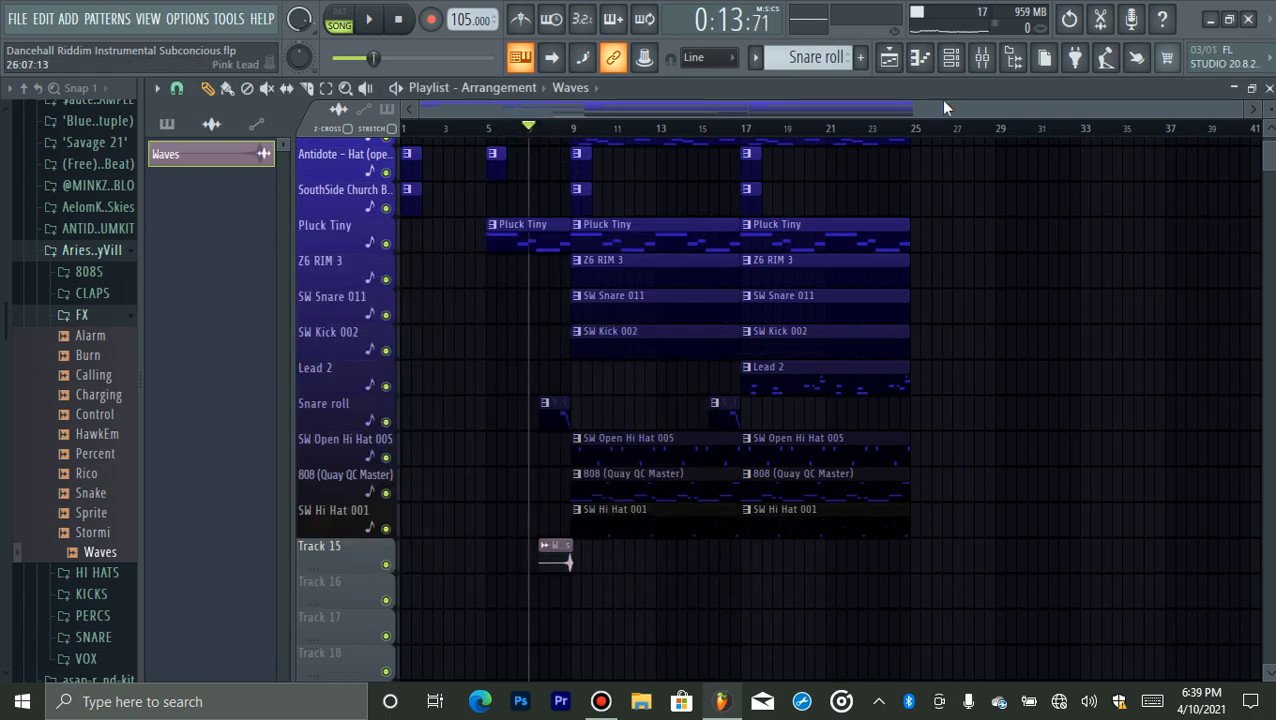
left_click(951, 60)
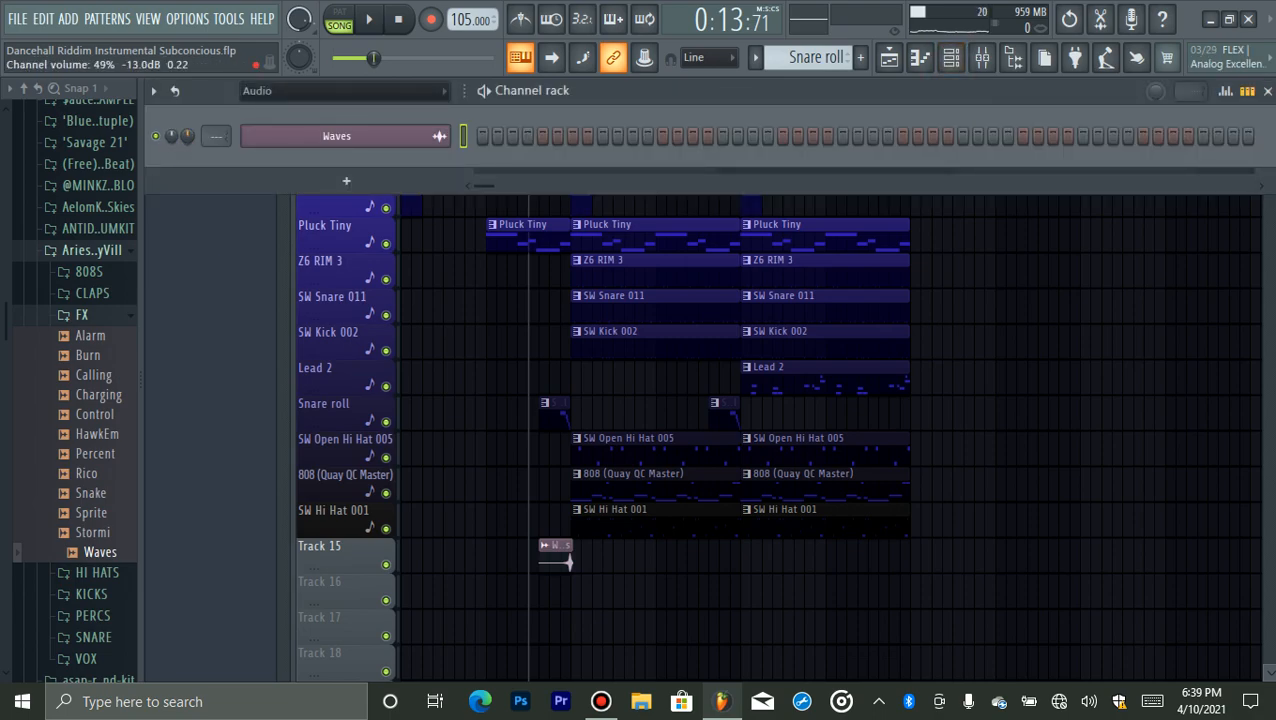
key("space")
left_click_drag(187, 137, 187, 131)
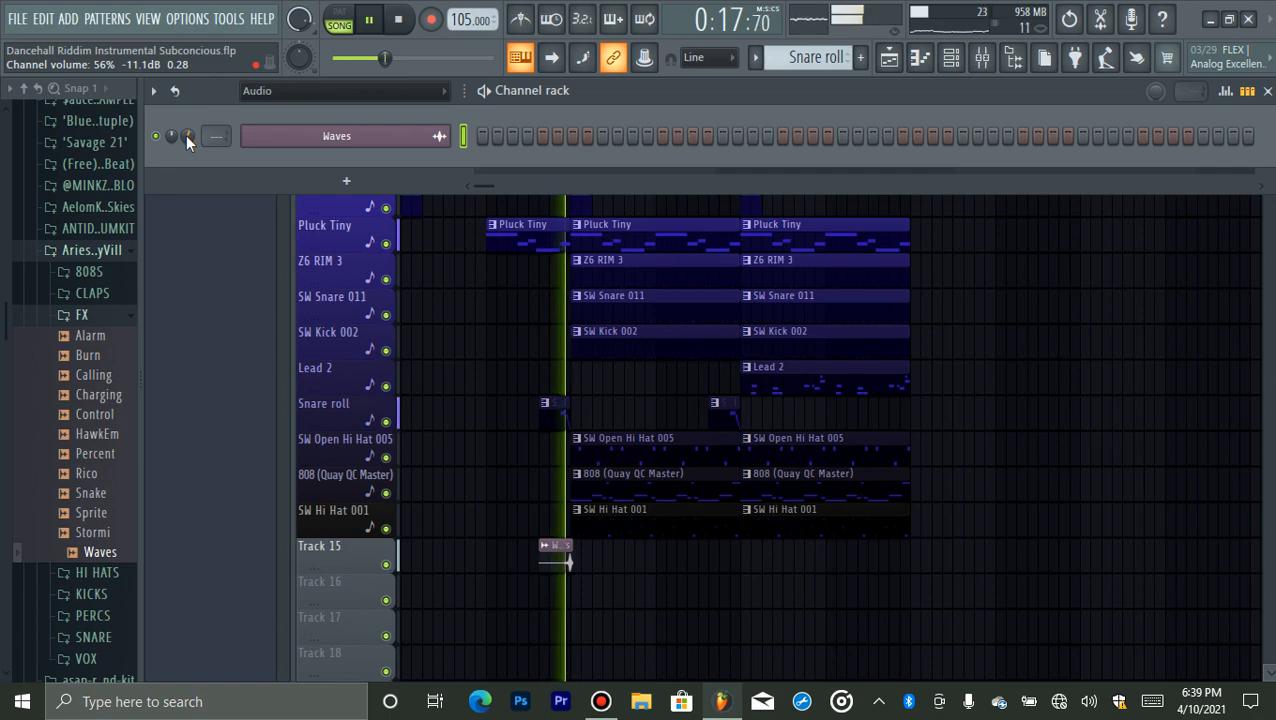
key("space")
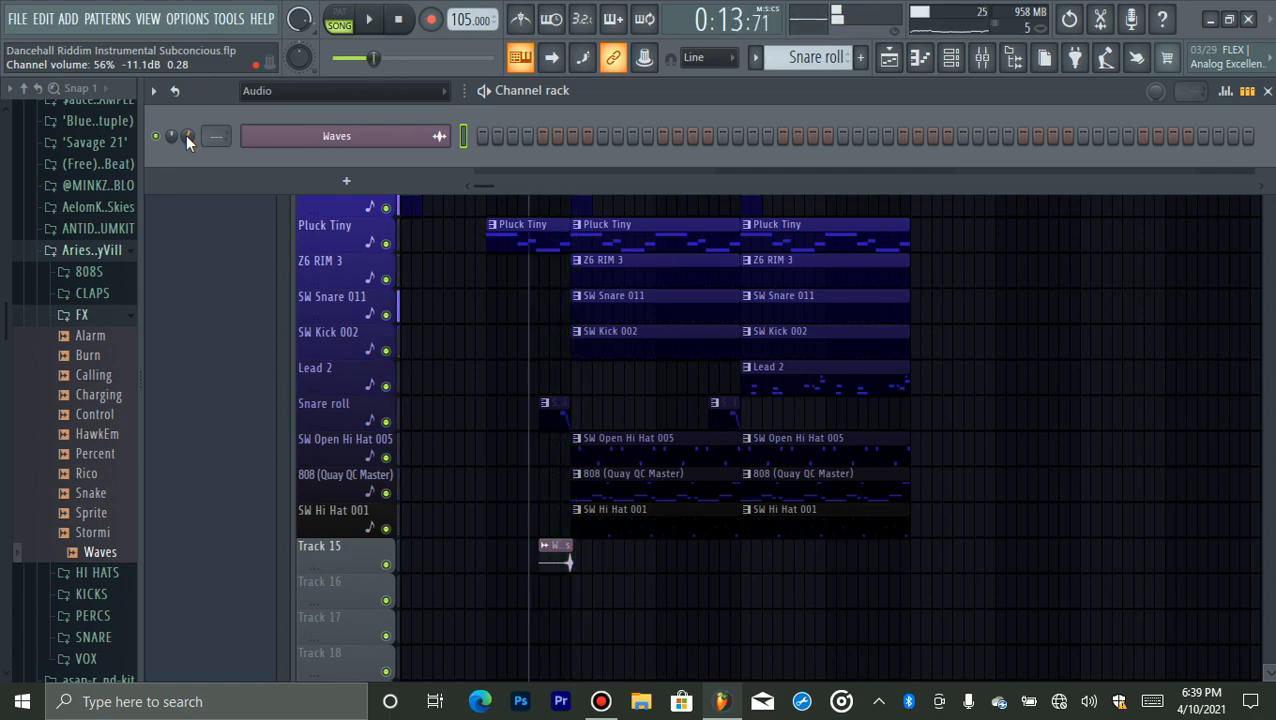
- Delete the Waves channel from the channel rack
right_click(442, 132)
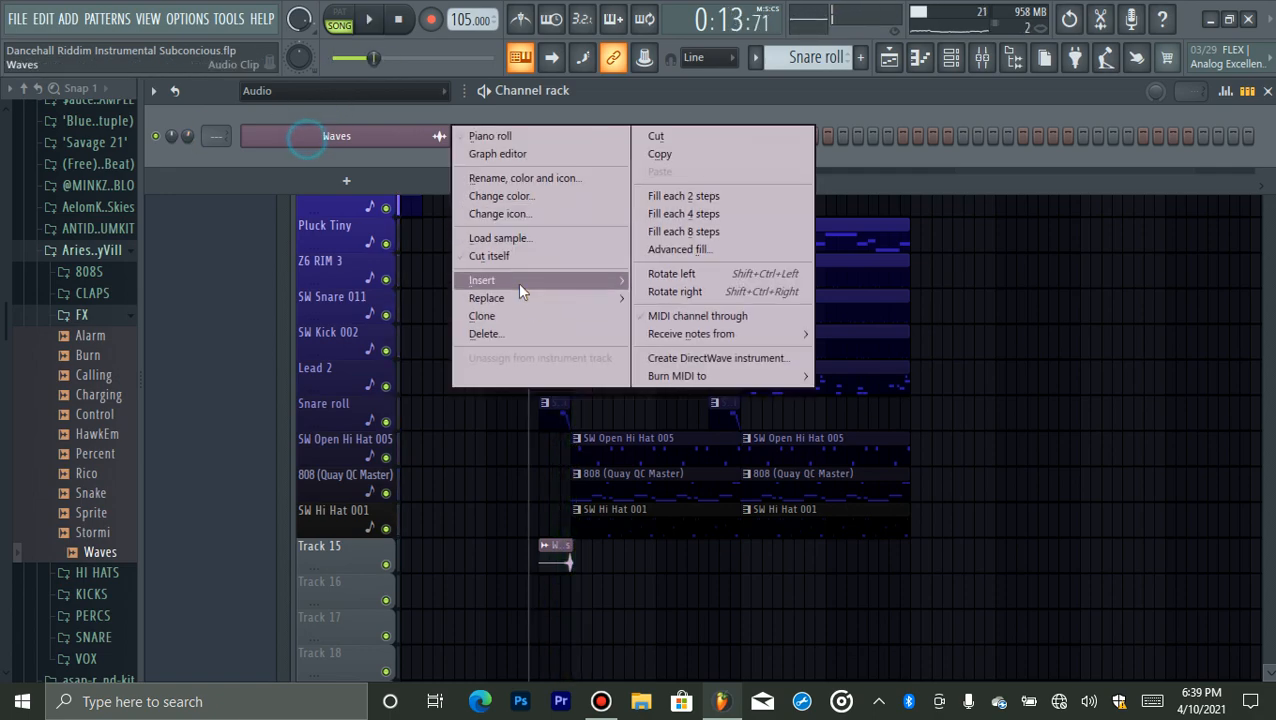
left_click(521, 338)
left_click(733, 413)
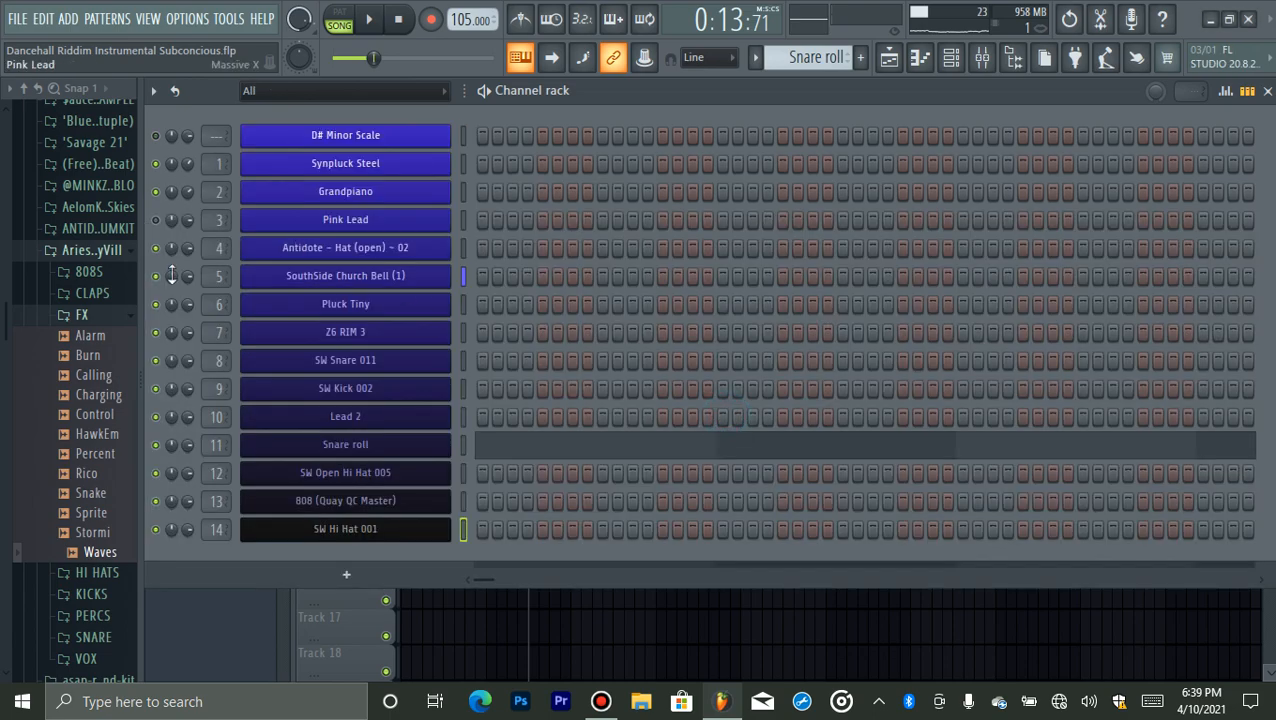
- Collapse the Aries kit and open the SouthSide FX folder of the SouthSide drum kit in the browser
left_click(62, 314)
left_click(88, 250)
left_click_drag(10, 376, 27, 547)
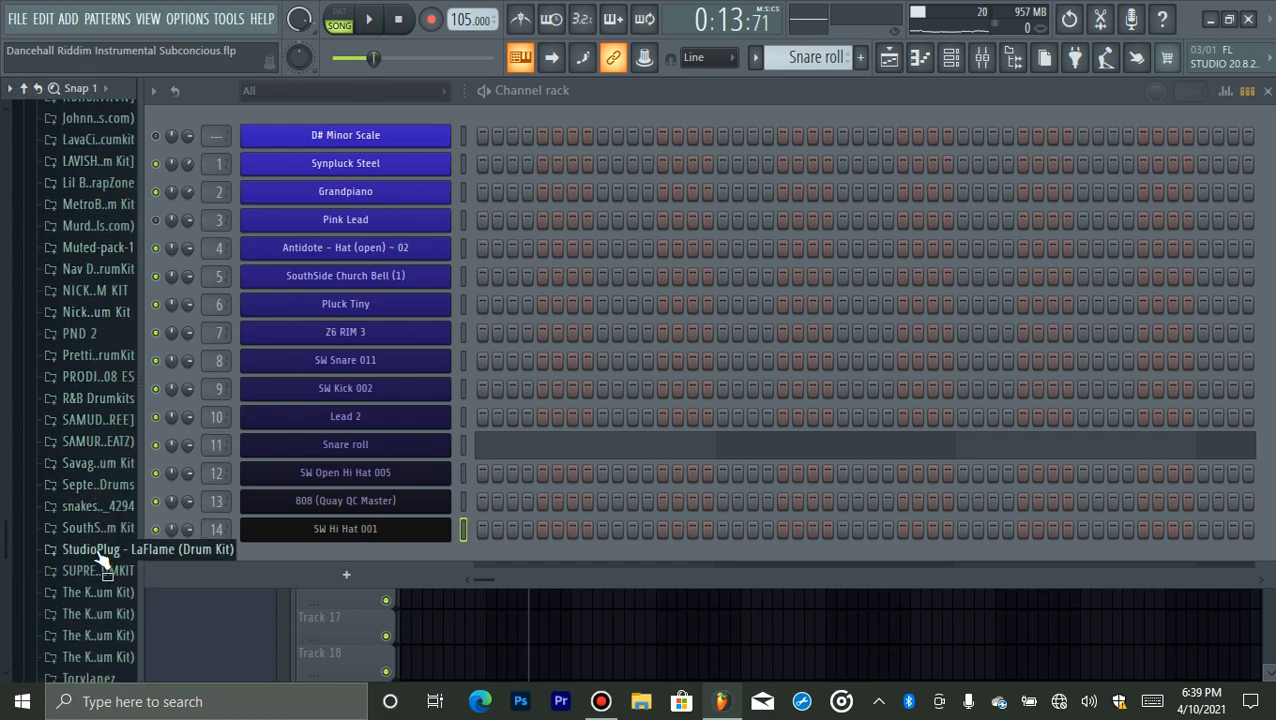
left_click(98, 527)
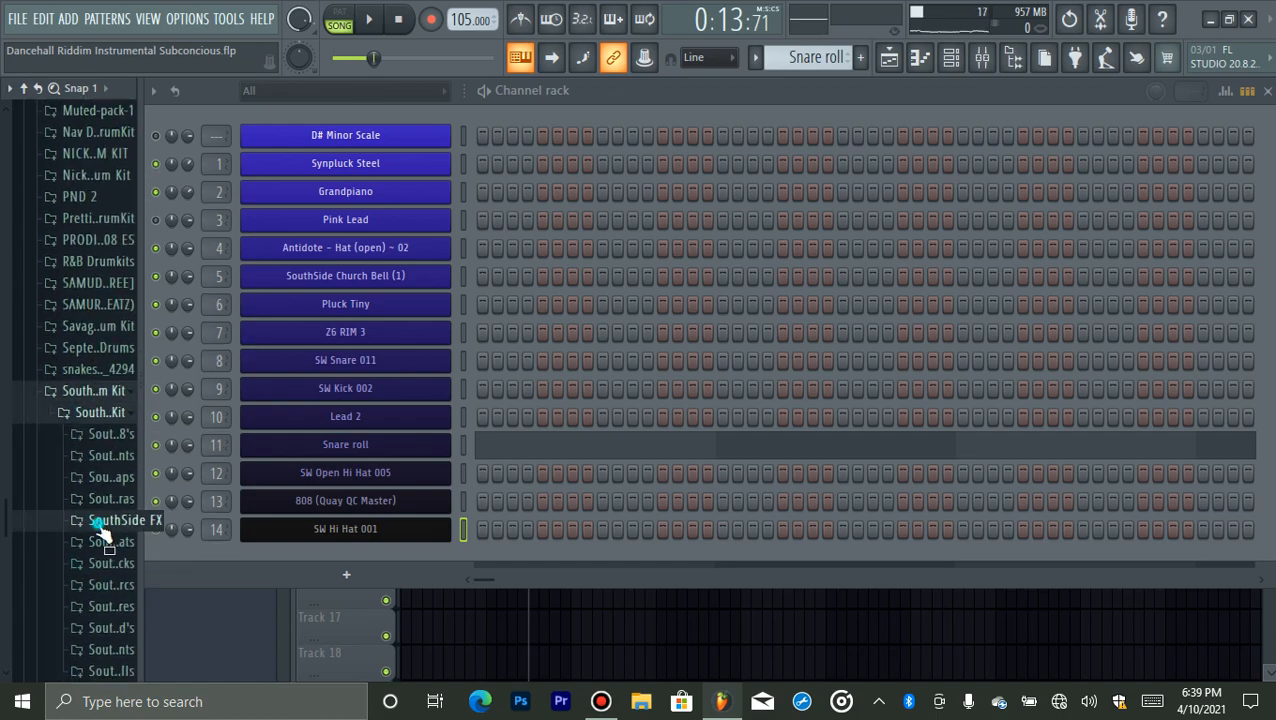
left_click(98, 522)
- Audition the SouthSide FX samples one by one, starting with SouthSide FX (1)
left_click(113, 147)
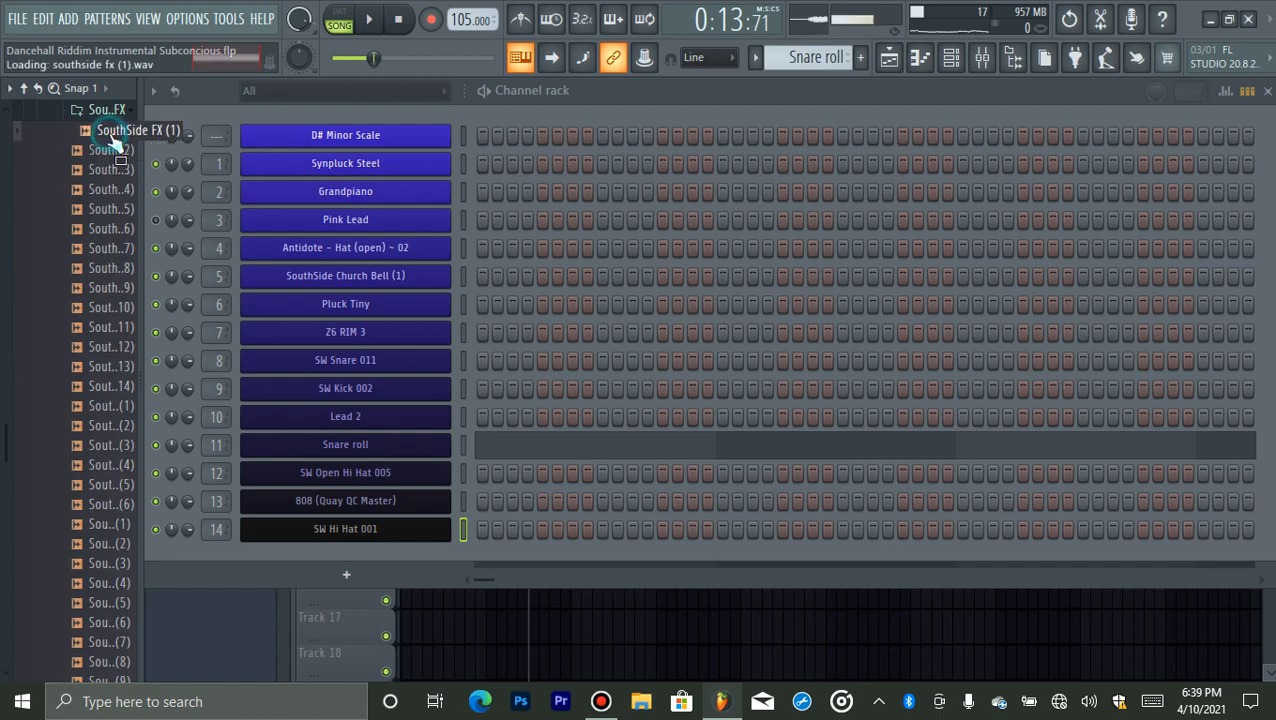
left_click(113, 167)
key("Down")
key("Down")
key("Down")
key("Down")
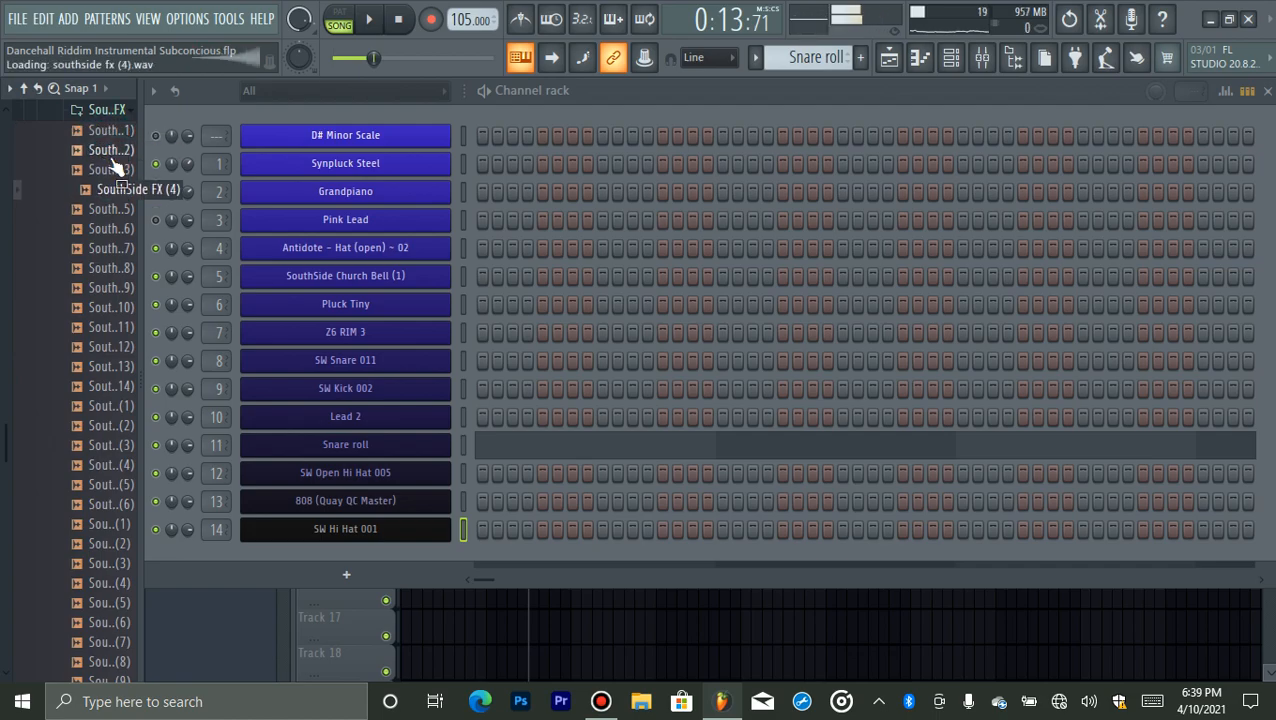
key("Down")
key("Up")
key("Down")
key("Down")
key("Down")
key("Up")
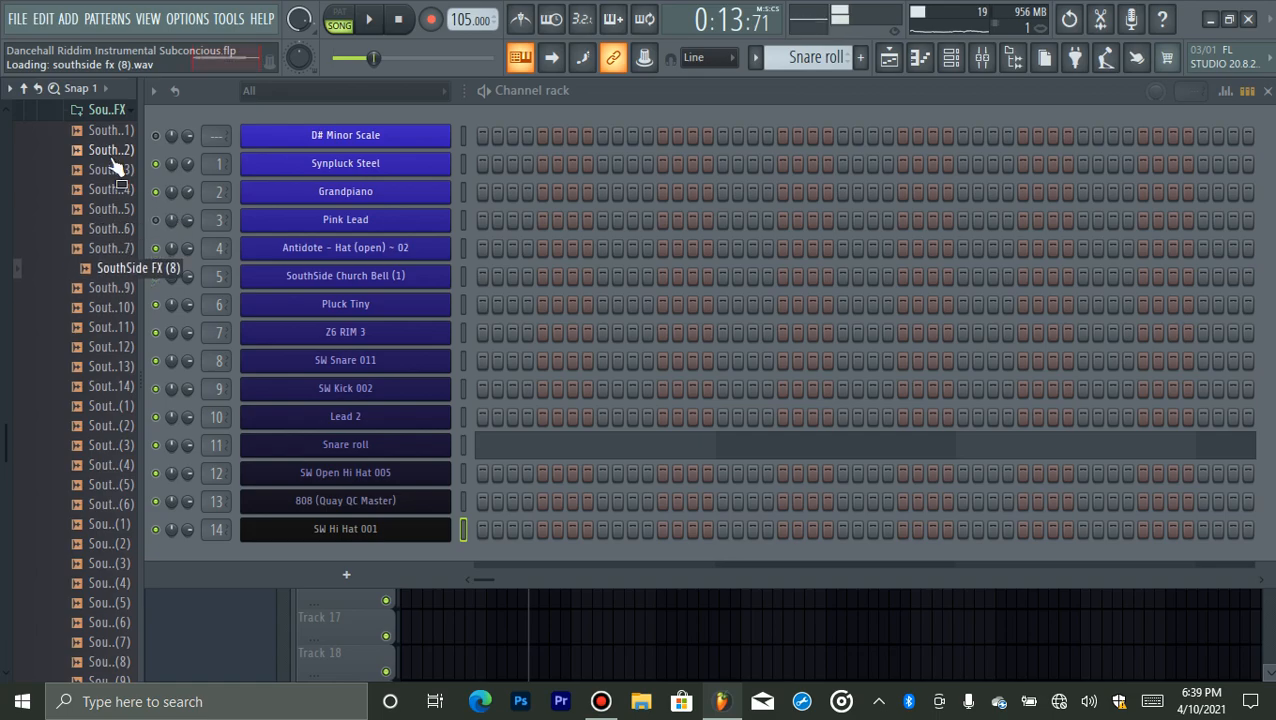
key("Down")
key("Down")
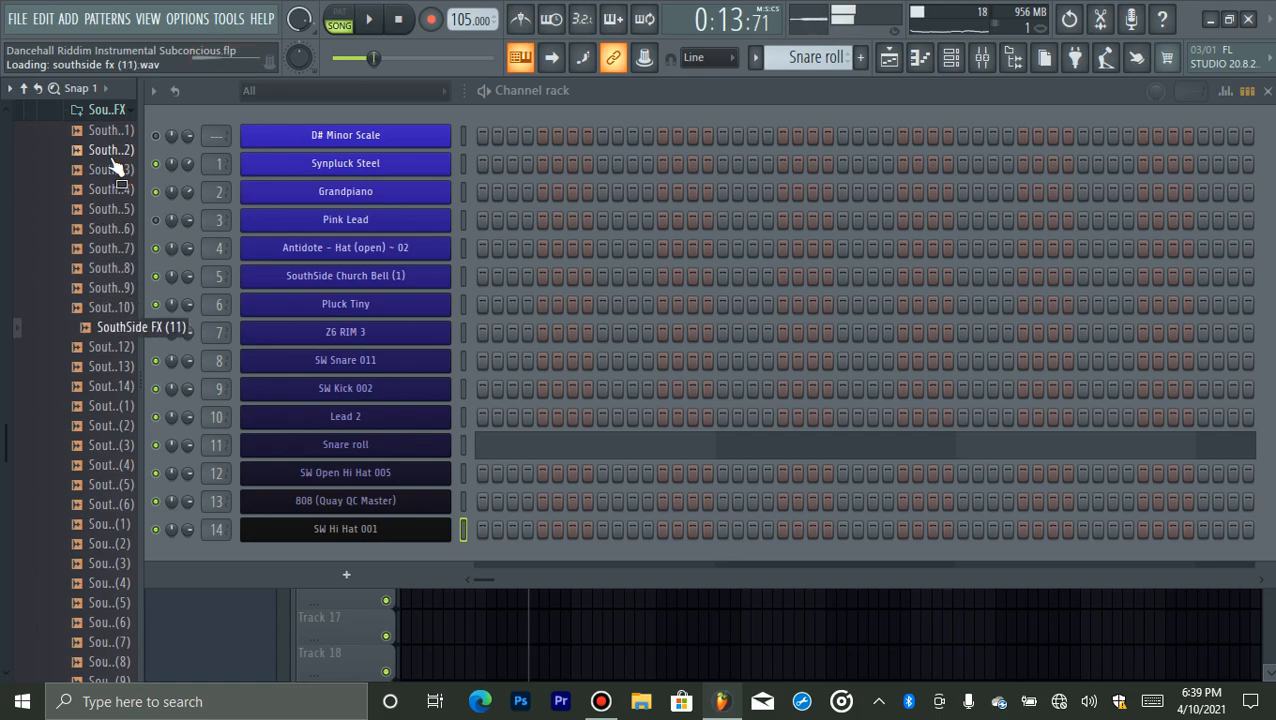
key("Down")
key("Up")
key("Up")
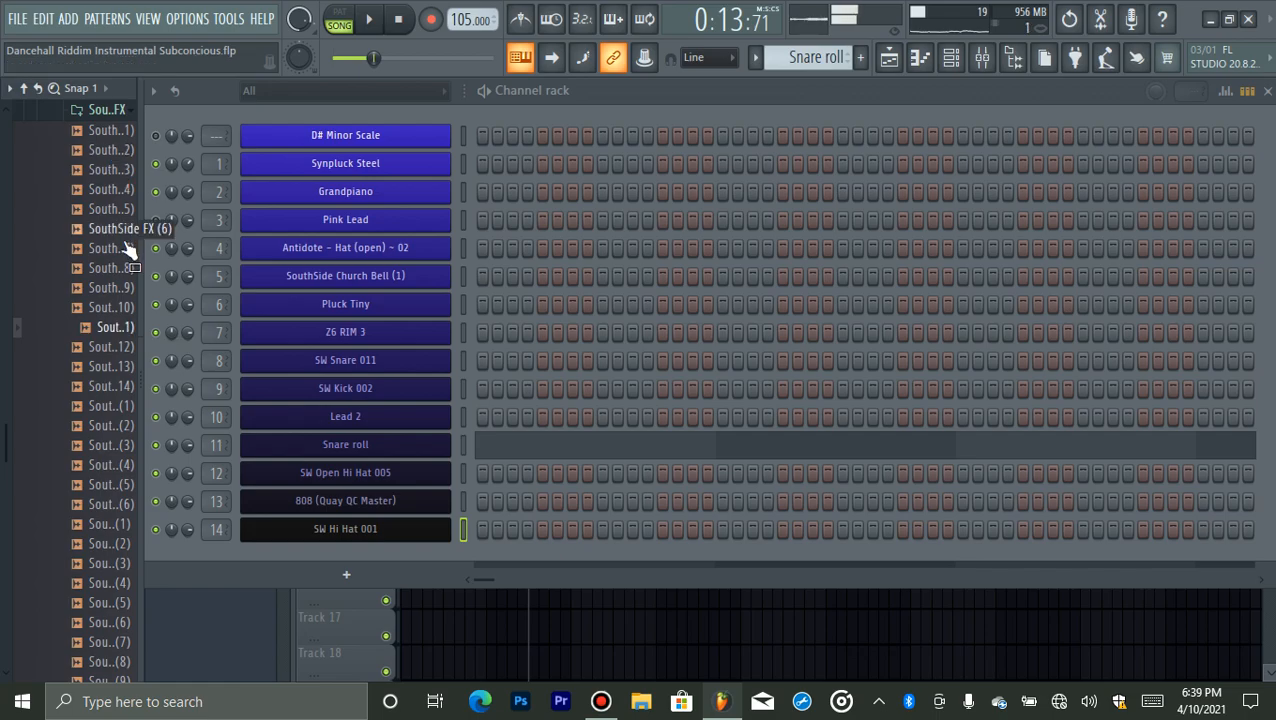
- Place the SouthSide FX (11) sample on Track 15 so that it starts about half a bar after bar 1
left_click(117, 328)
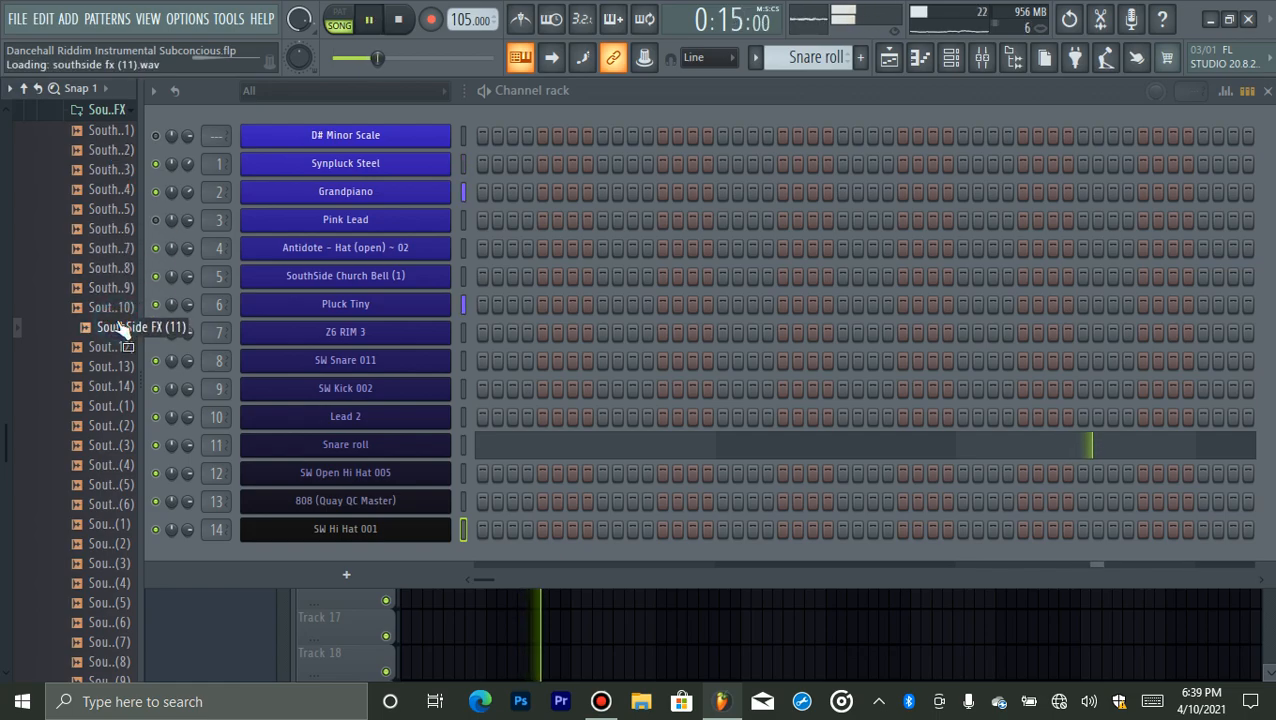
left_click_drag(117, 328, 507, 570)
key("space")
left_click(400, 20)
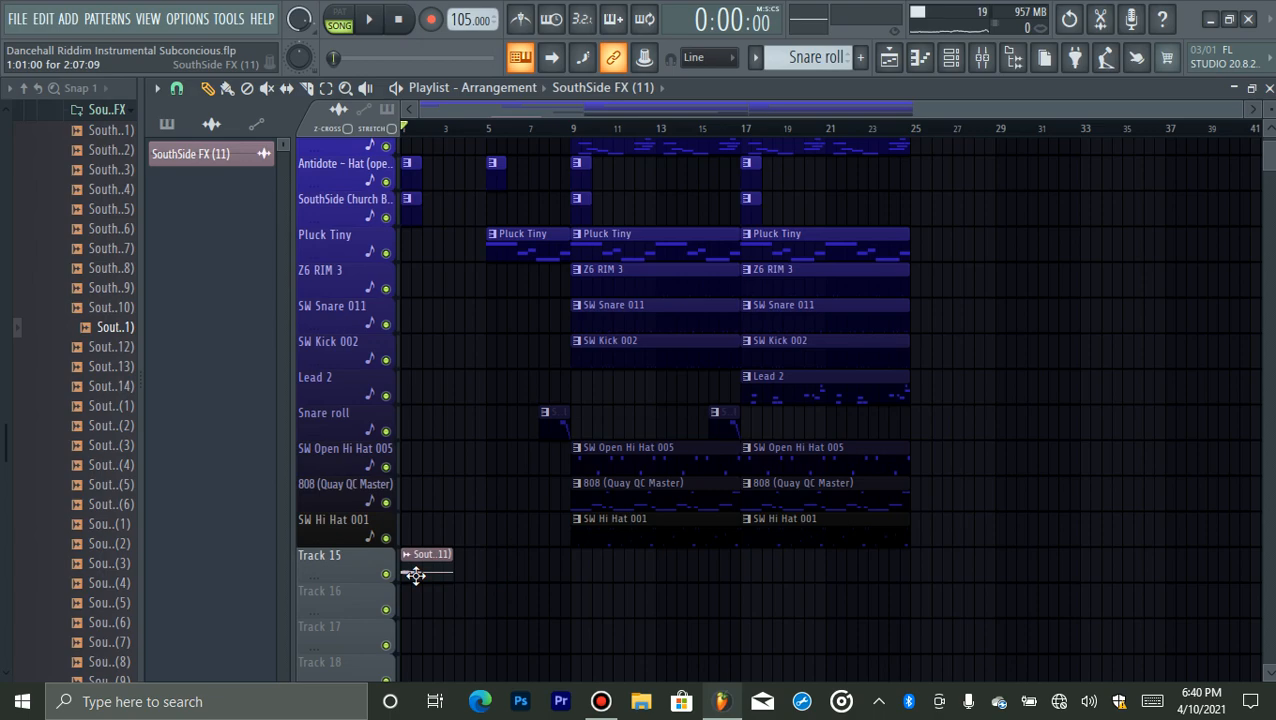
key("space")
mouse_move(415, 573)
left_mouse_down()
mouse_move(441, 572)
mouse_move(429, 571)
left_mouse_up()
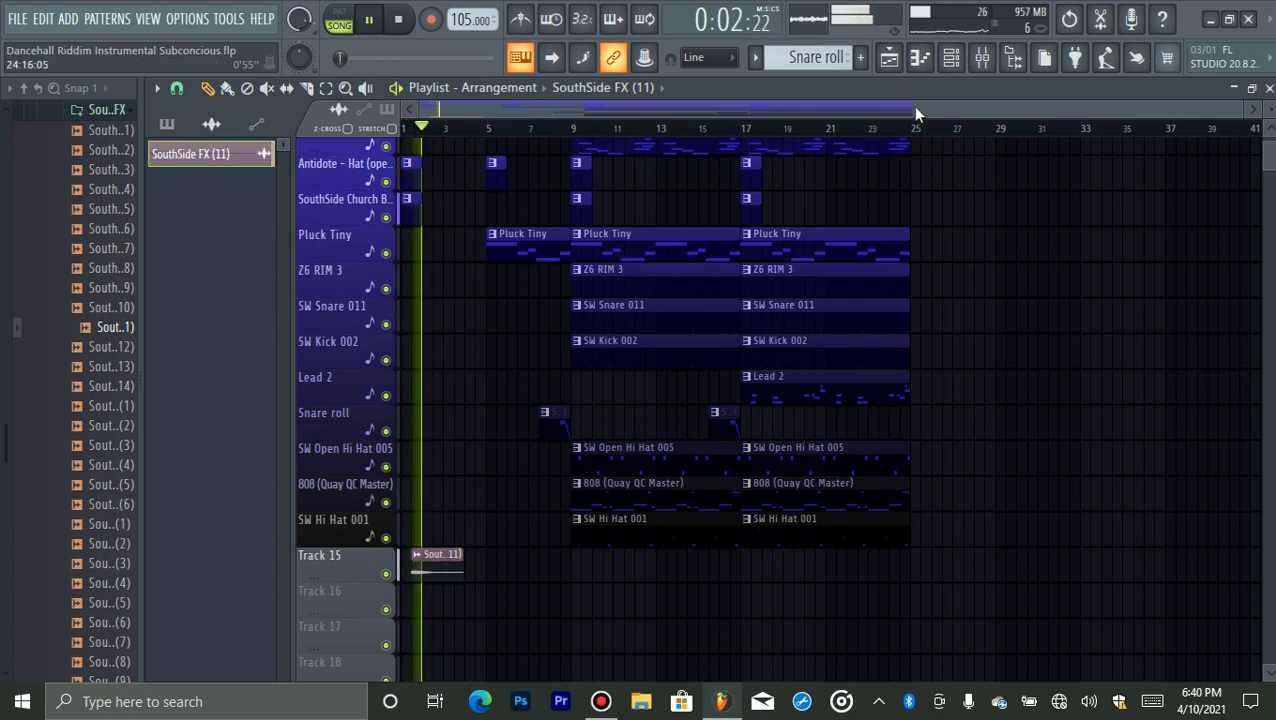
- Show all channels in the channel rack and recolour the SouthSide FX (11) channel black, keeping its name
left_click(951, 57)
left_click(388, 91)
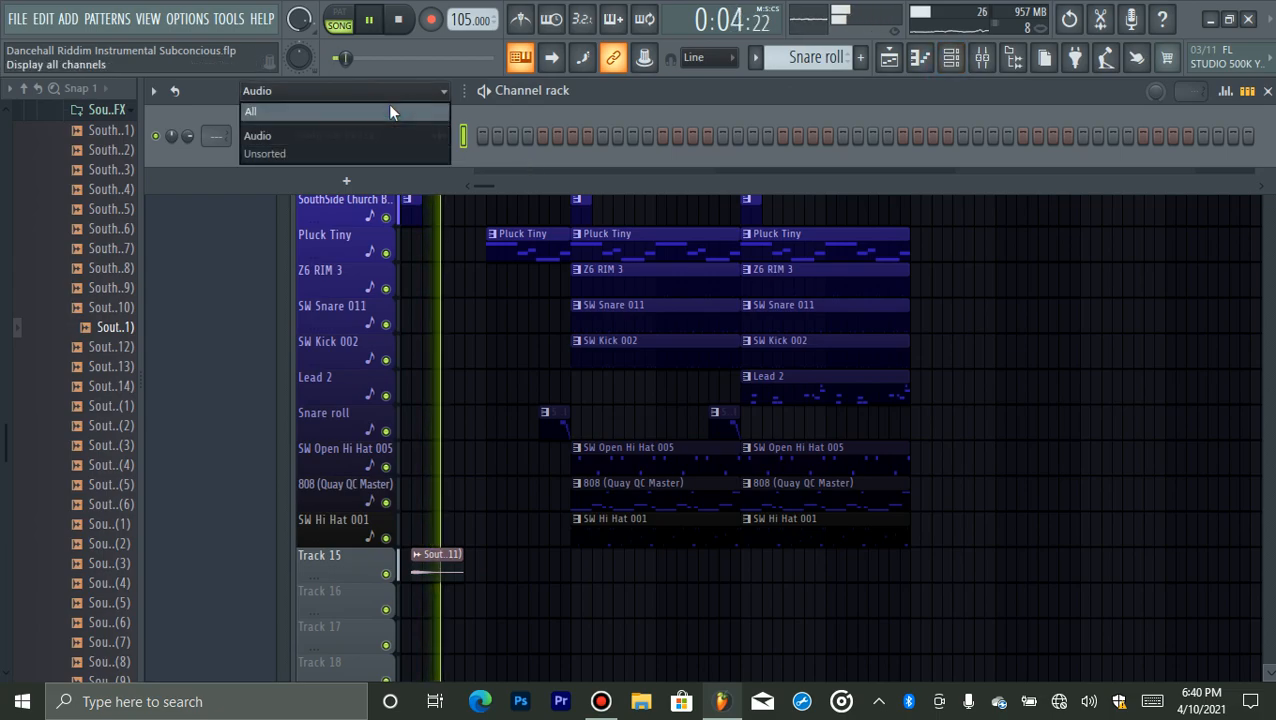
left_click(390, 112)
right_click(337, 561)
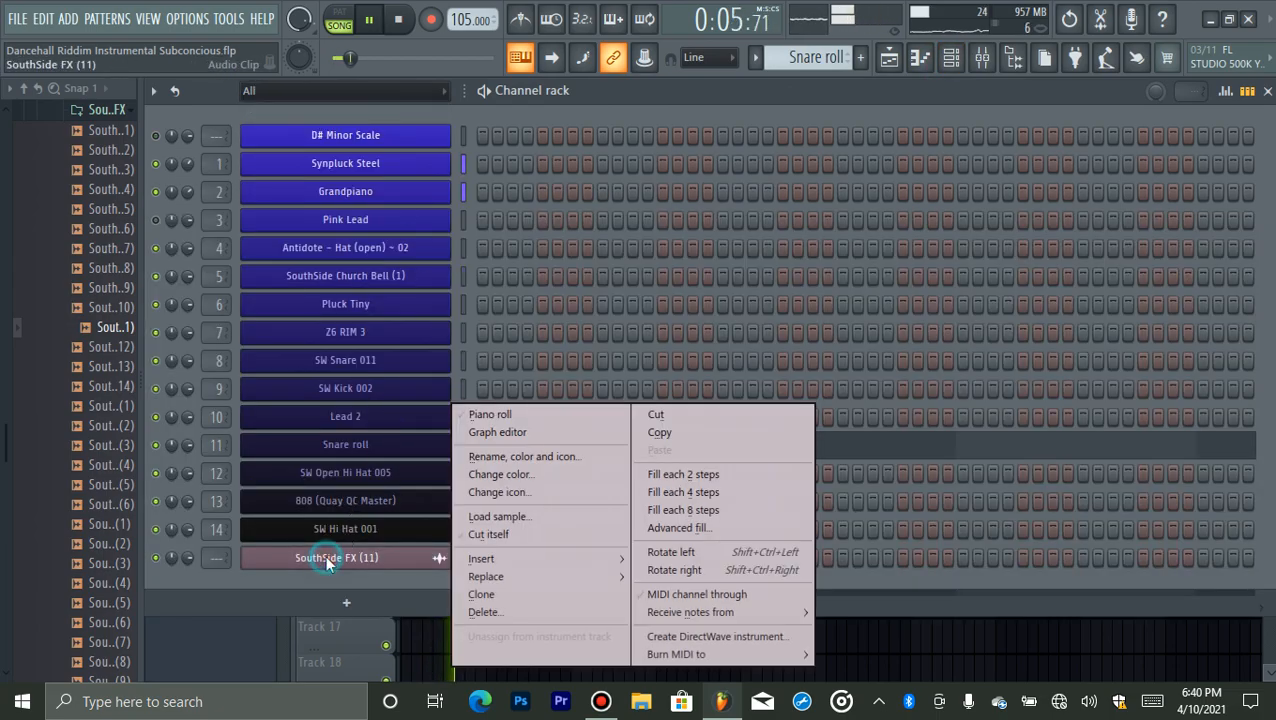
left_click(516, 452)
left_click(603, 494)
key("Return")
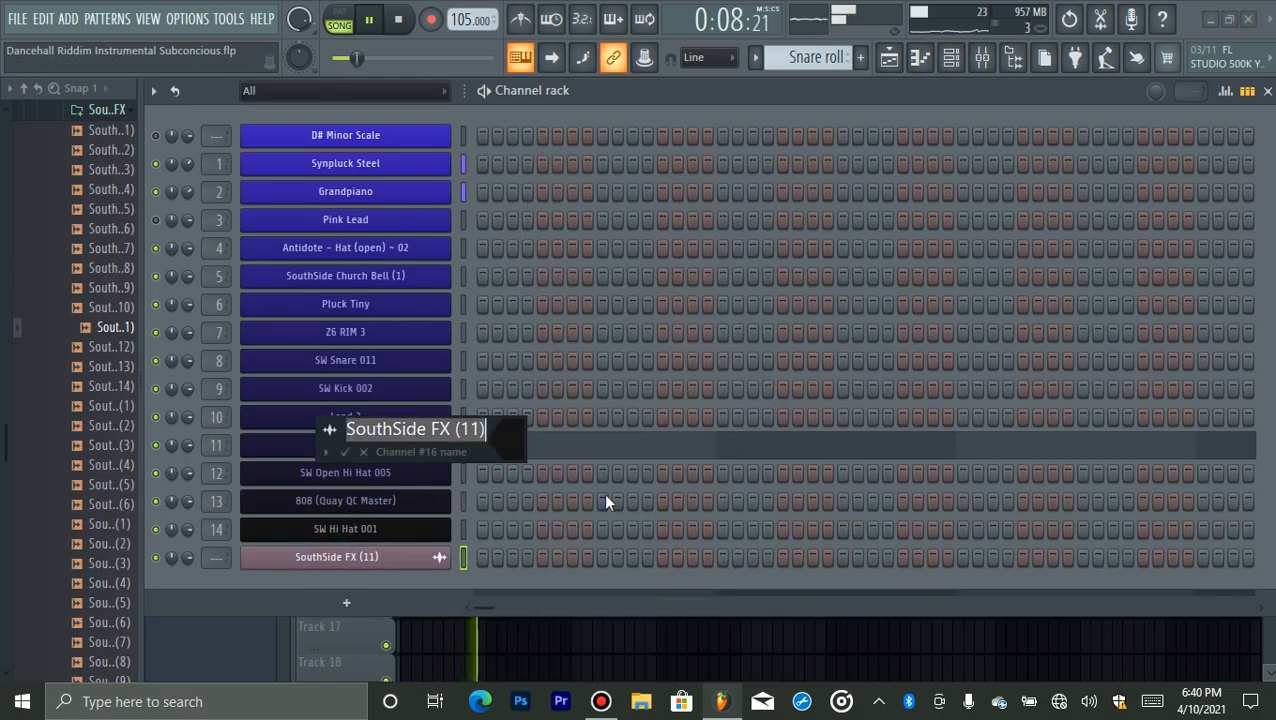
key("Return")
- Stop playback, route the SouthSide FX (11) channel to mixer insert 15 and lower that insert's volume to about -10 dB
left_click(982, 57)
key("space")
right_click(487, 257)
mouse_move(565, 296)
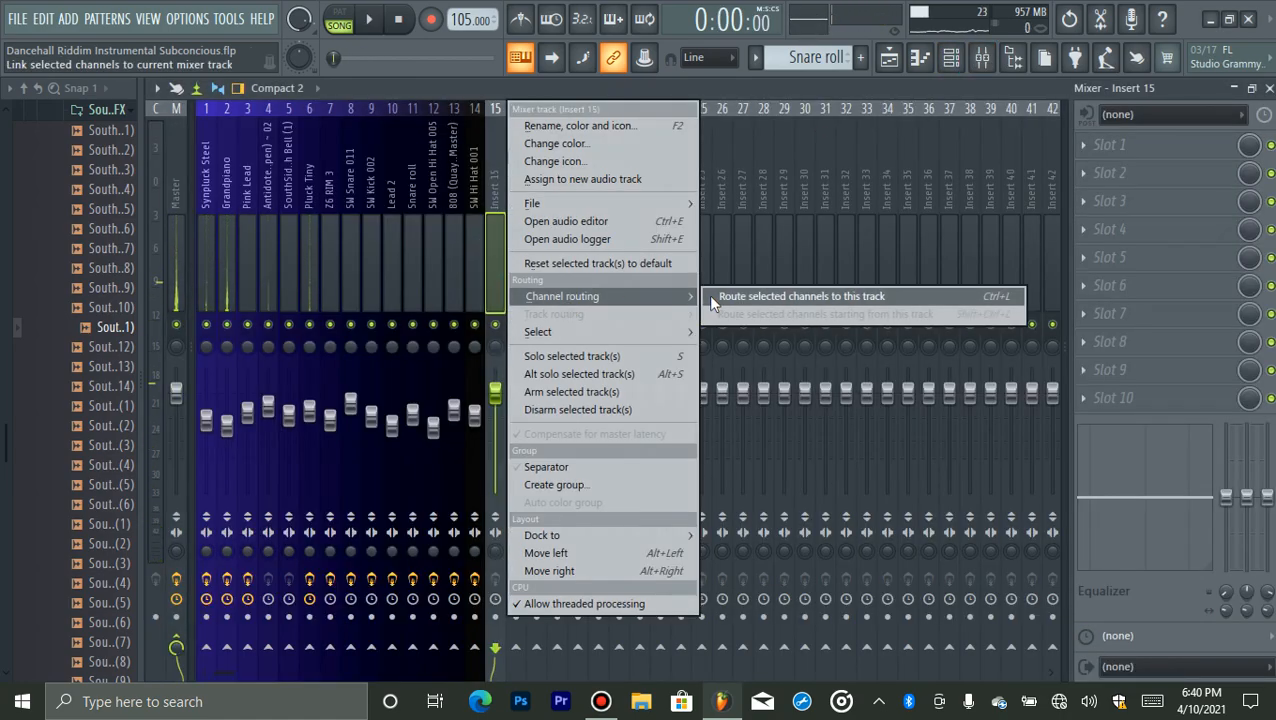
left_click(712, 295)
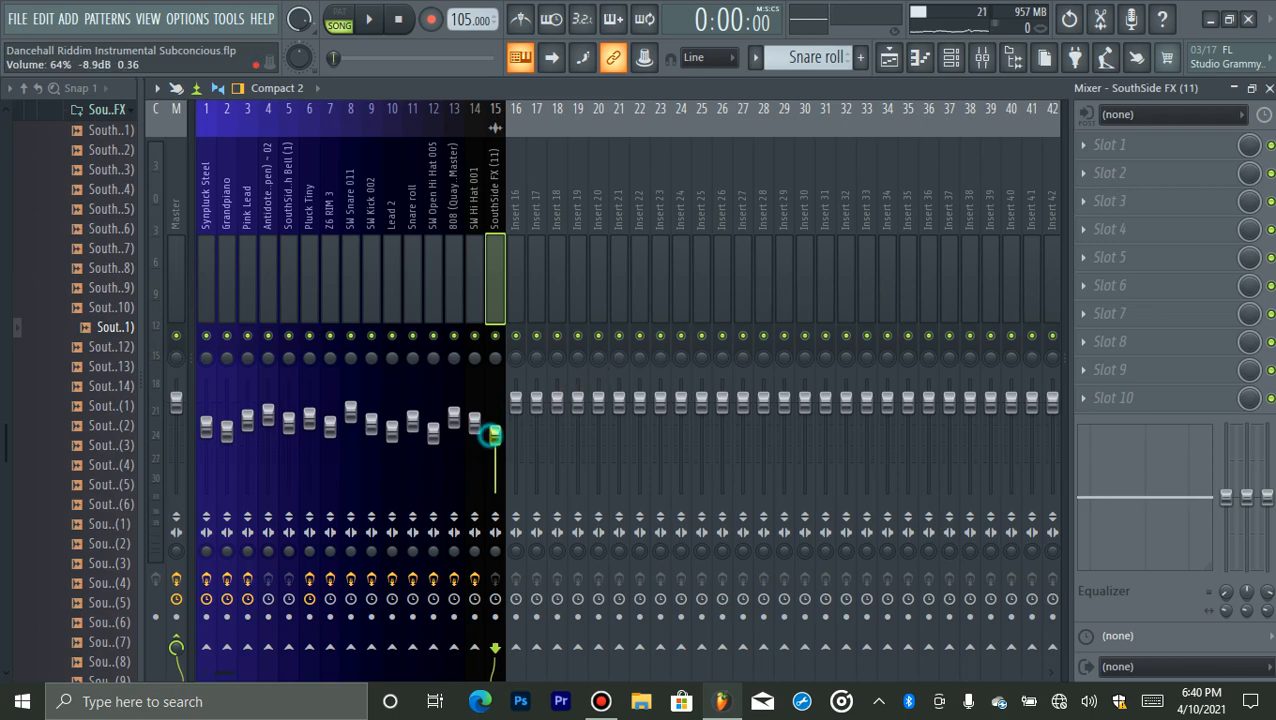
- Auto-name playlist Track 15 after its SouthSide FX (11) clip and play the intro briefly
left_click(892, 62)
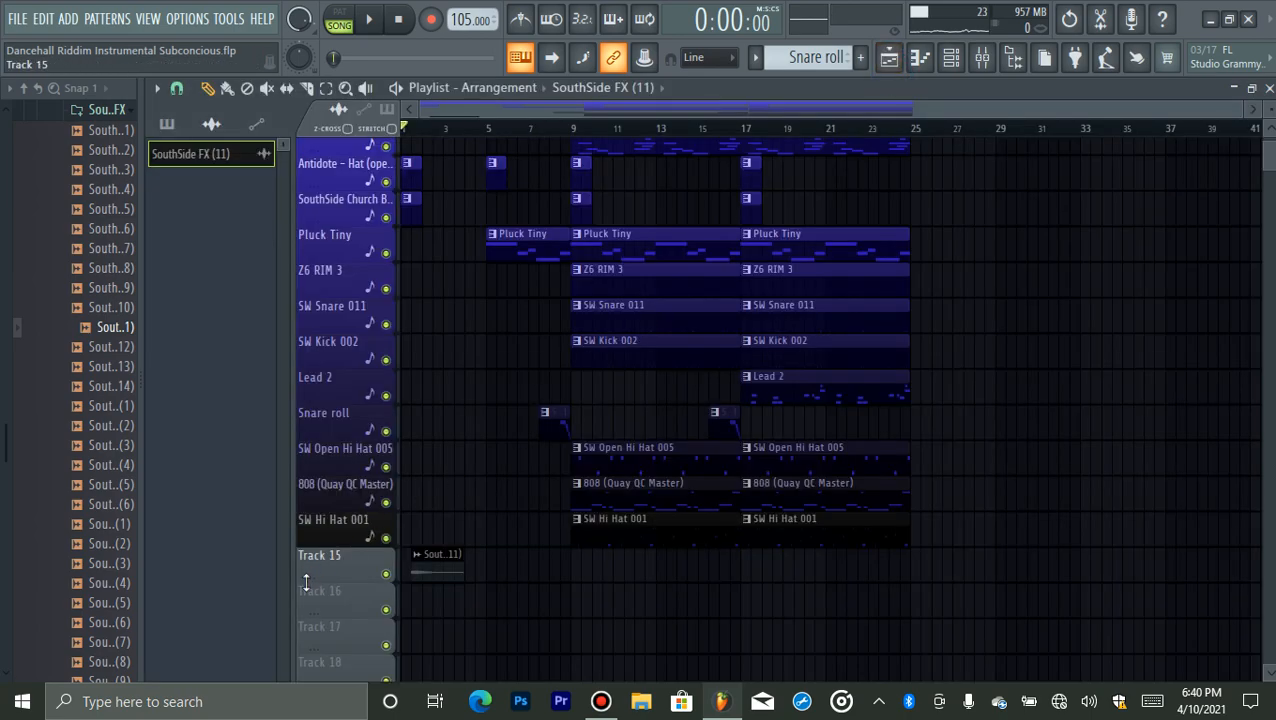
right_click(308, 565)
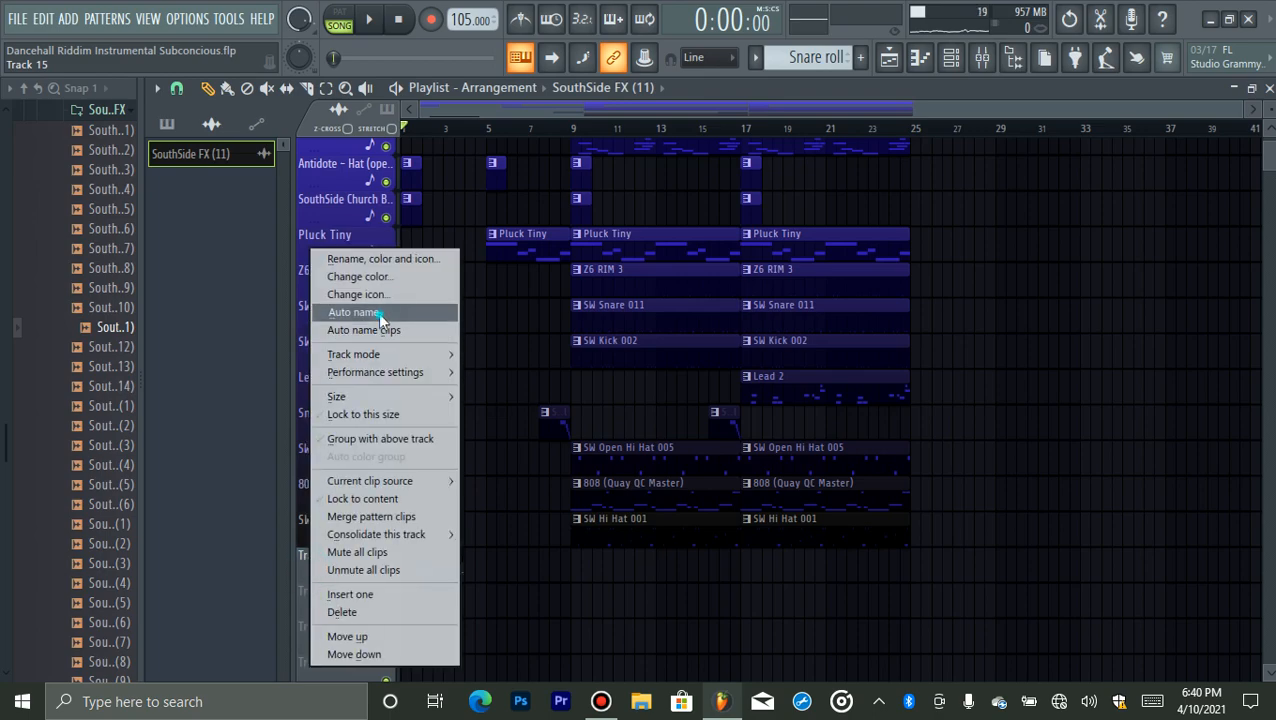
left_click(378, 312)
key("space")
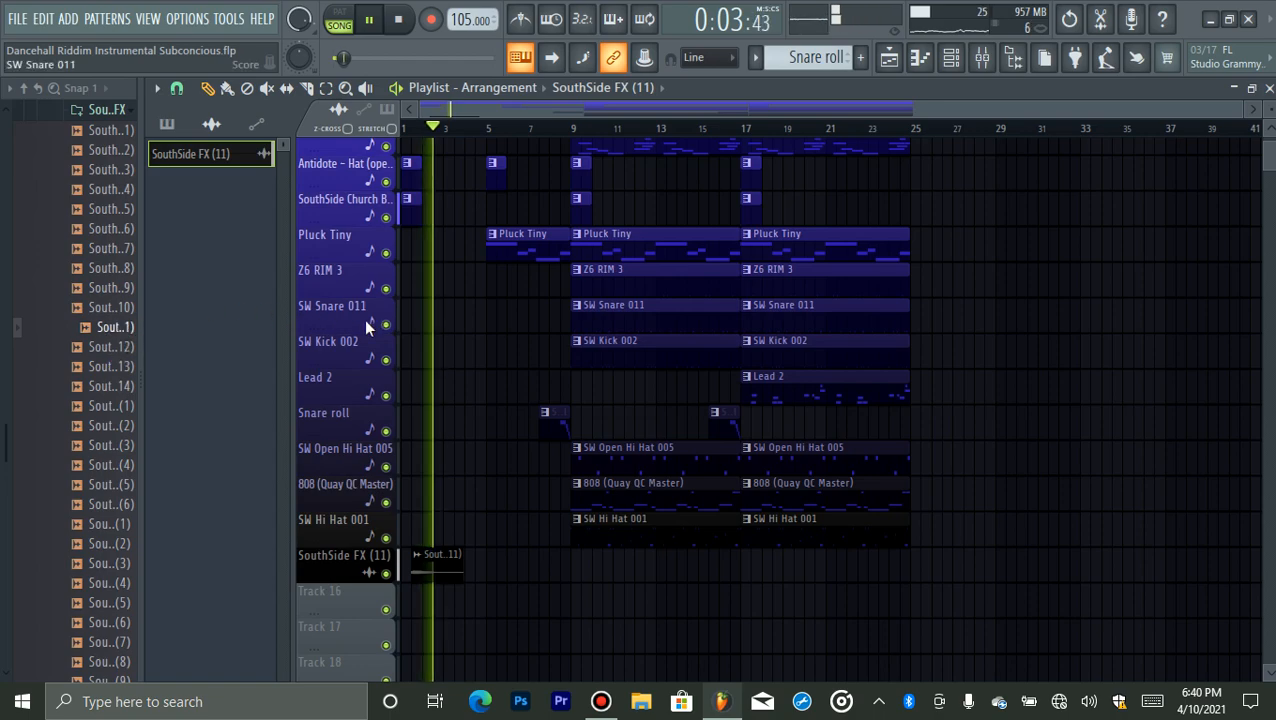
key("space")
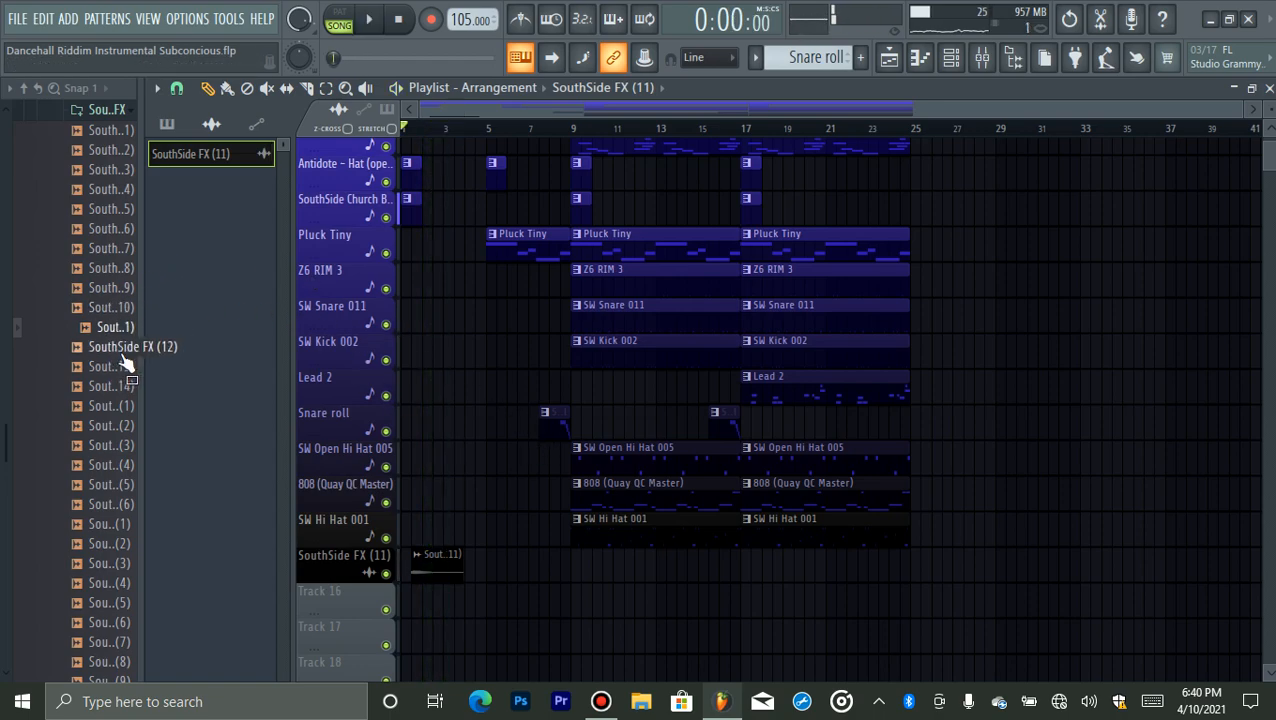
- Audition the remaining SouthSide samples one by one, from SouthSide FX (12) through the Rise FX to the Trap Transition sounds
left_click(121, 356)
key("Down")
key("Down")
key("Down")
key("Down")
key("Down")
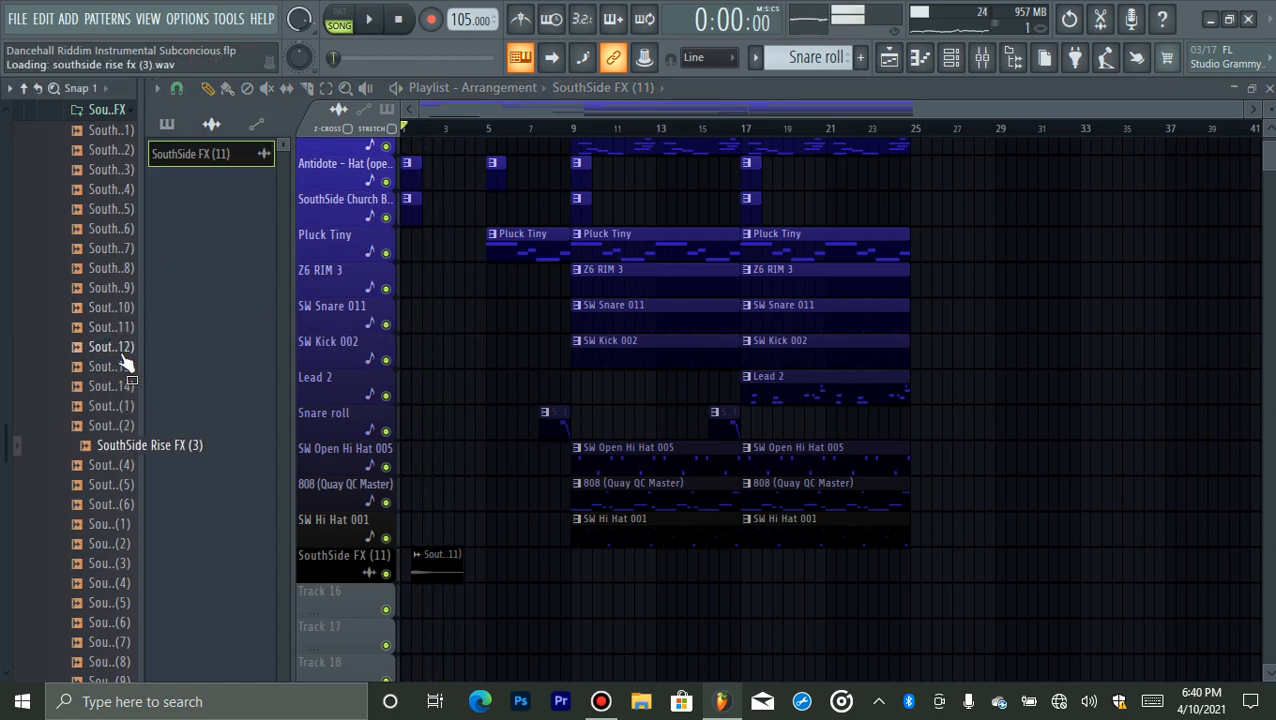
key("Down")
key("Down")
key("Down")
key("Down")
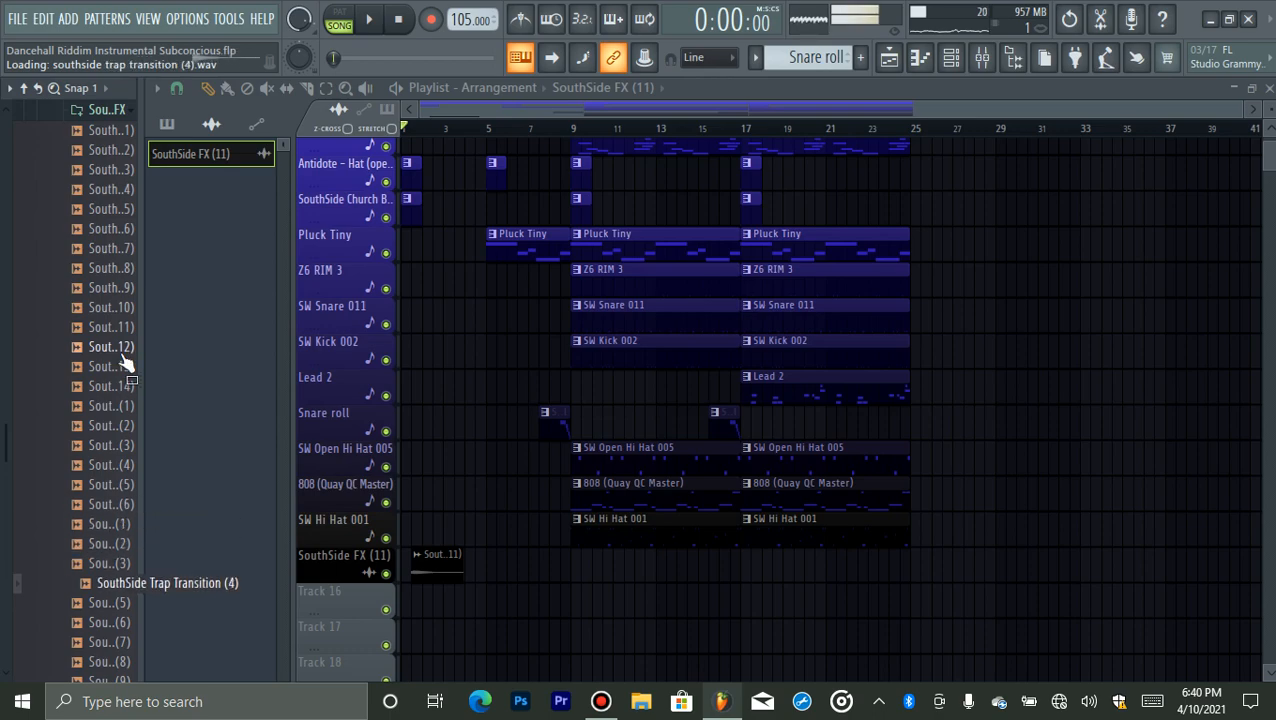
key("Up")
key("space")
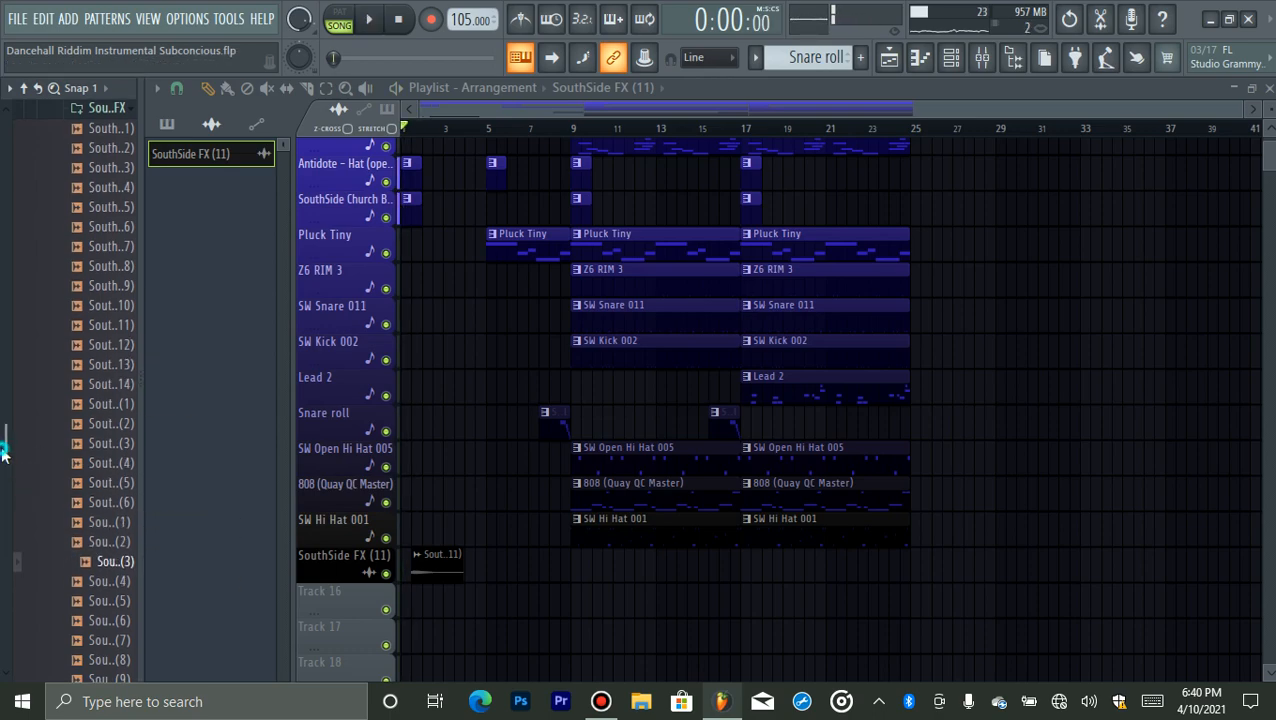
- Collapse the SouthSide drum kit and open the Cymbals folder of the LAVISH [Free Drum Kit] in the browser
scroll(9, 435, "up", 7)
left_click(98, 560)
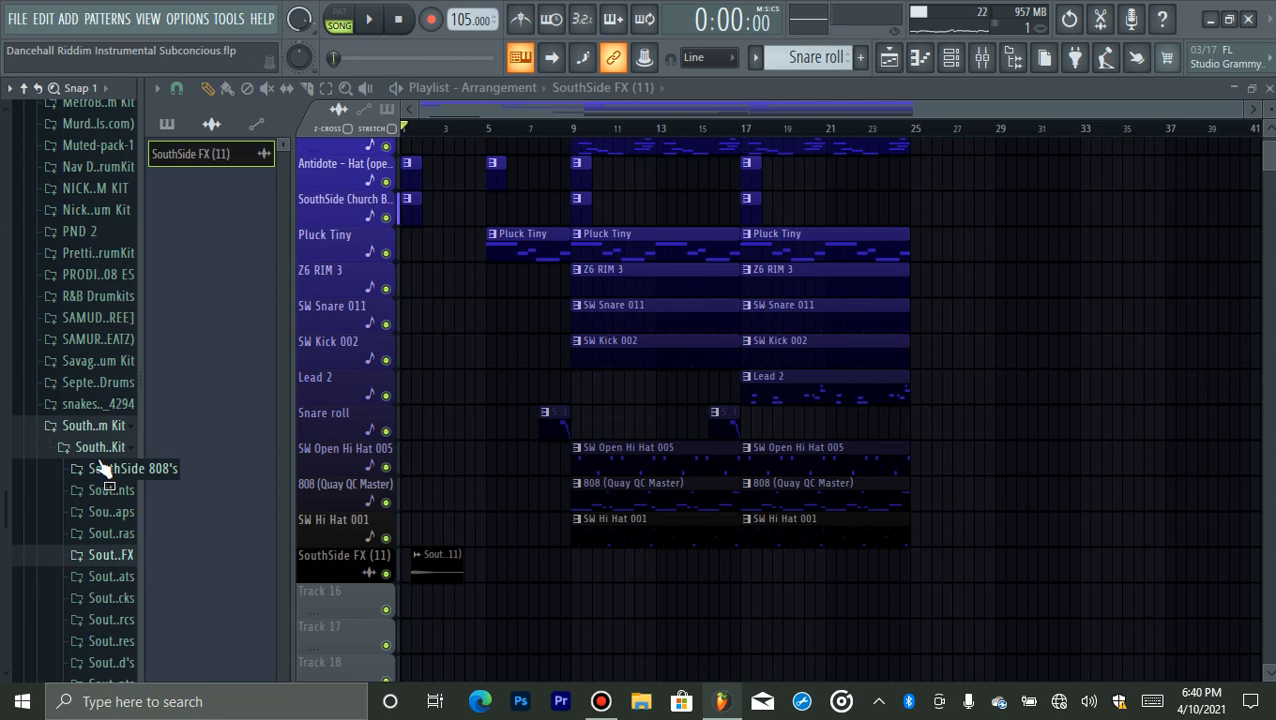
left_click(92, 428)
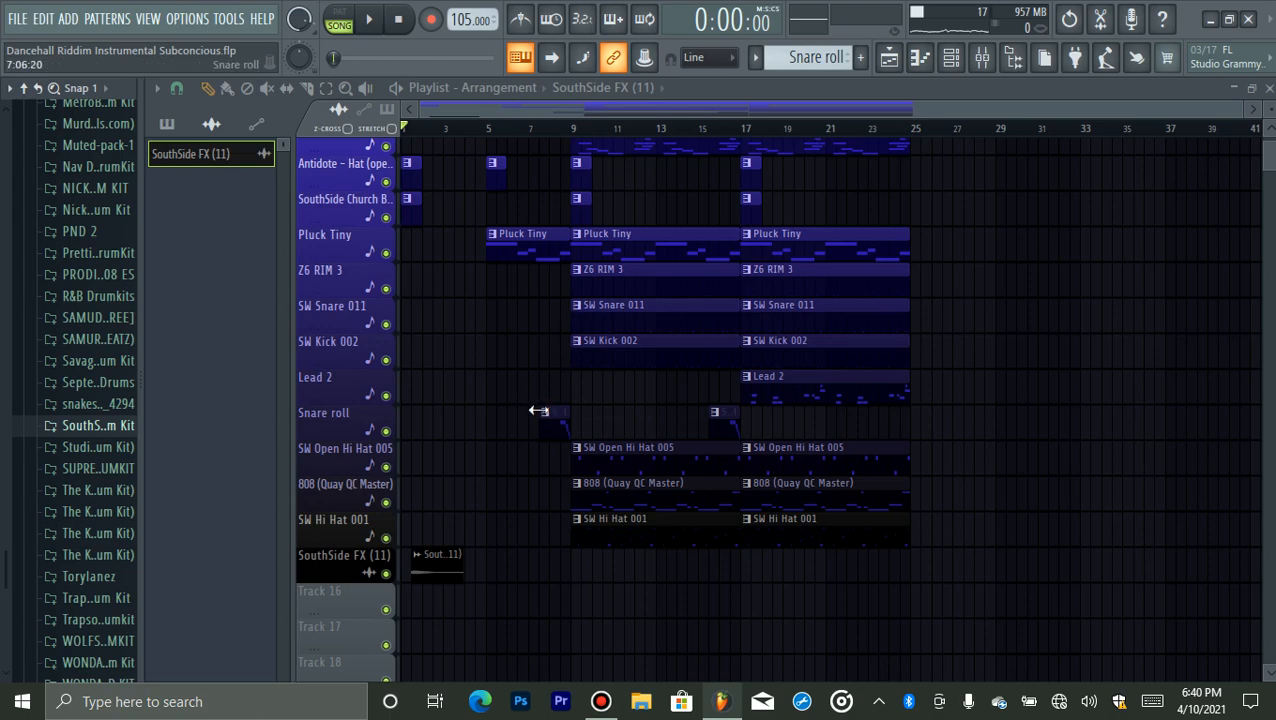
left_click_drag(3, 550, 3, 503)
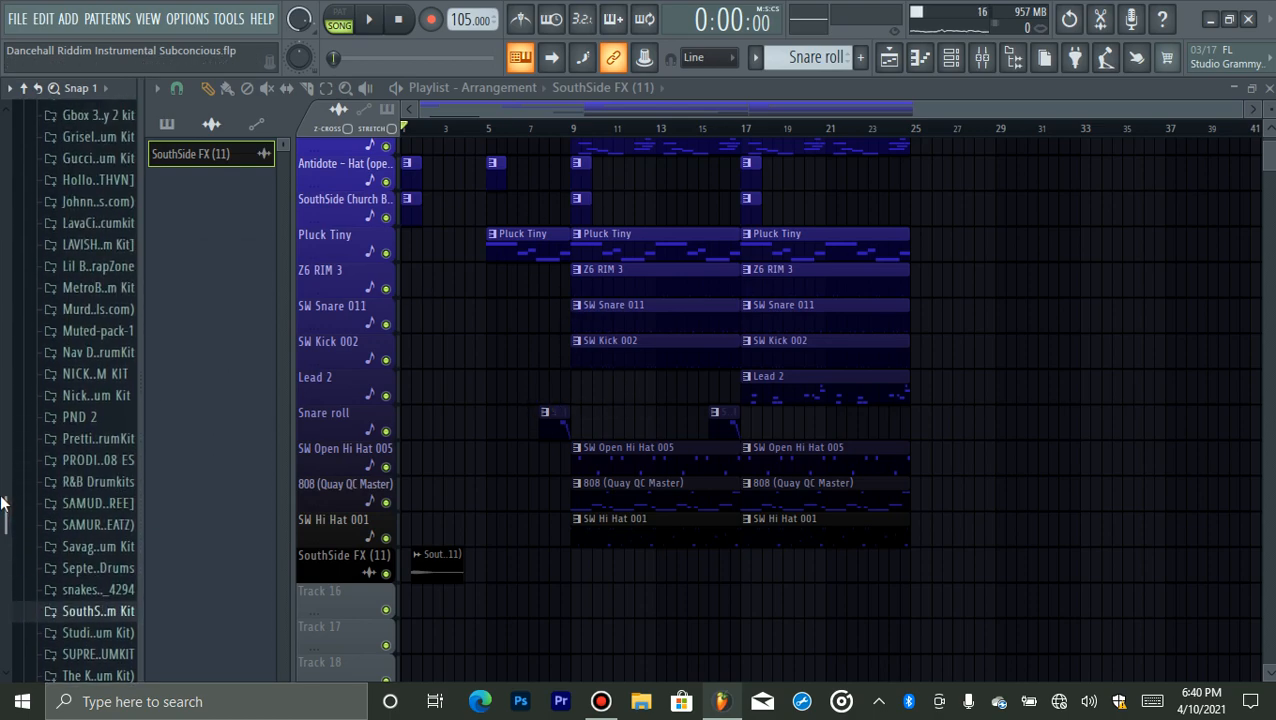
left_click(86, 246)
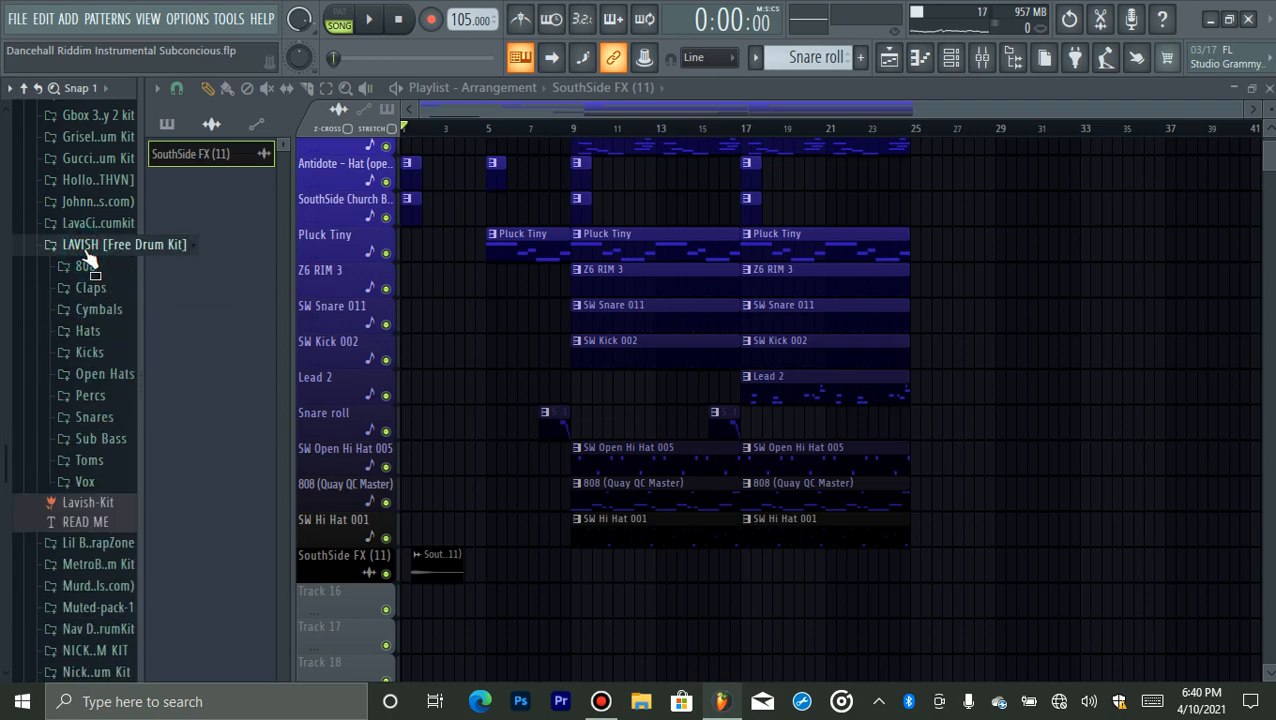
left_click(101, 309)
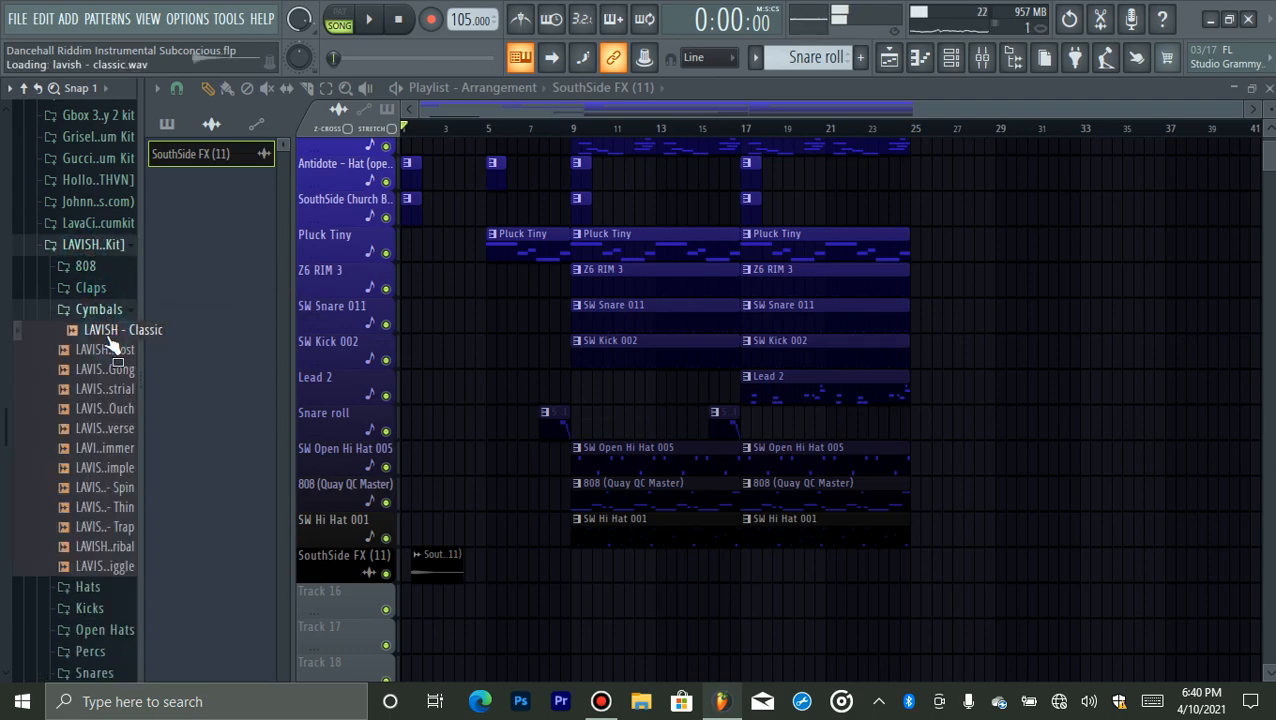
- Place the LAVISH - Classic cymbal on Track 16 beneath the first snare roll, reversed and ending at bar 9
left_click_drag(112, 343, 555, 598)
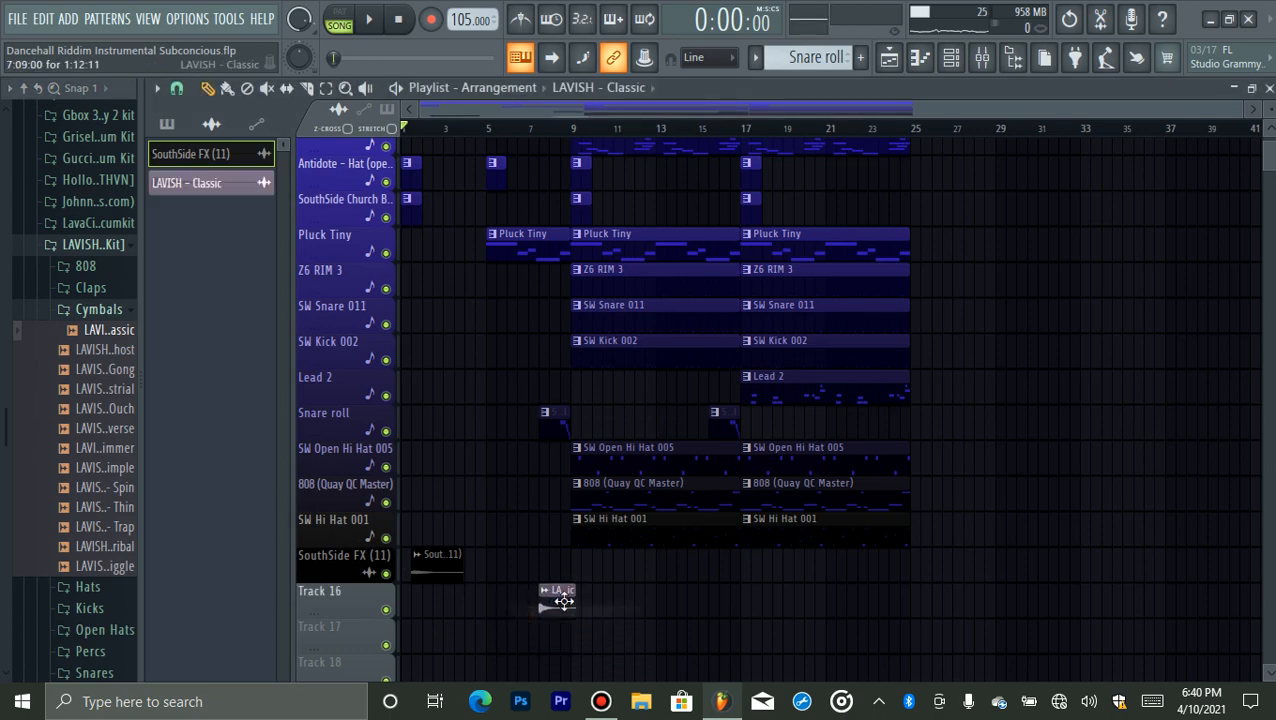
left_click(563, 600)
left_click(540, 488)
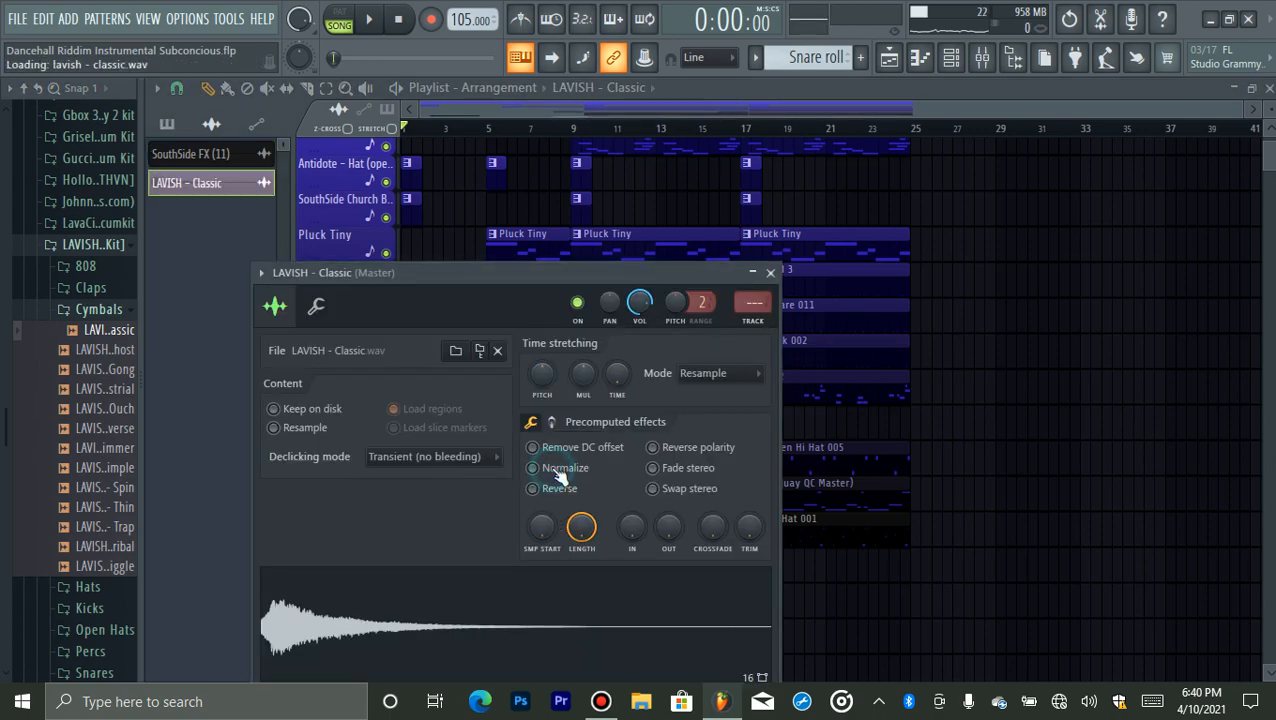
left_click(771, 273)
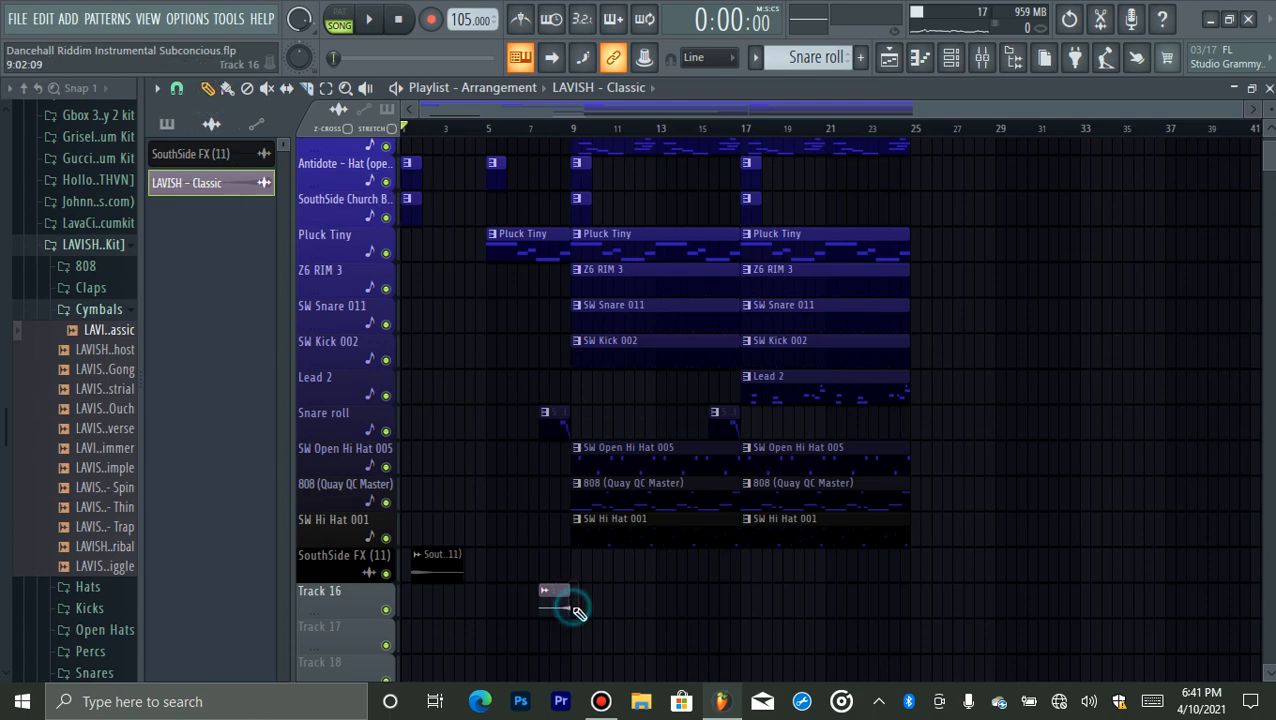
- Assign the LAVISH - Classic channel to mixer track 16 and recolour it black (#141414)
left_click(951, 58)
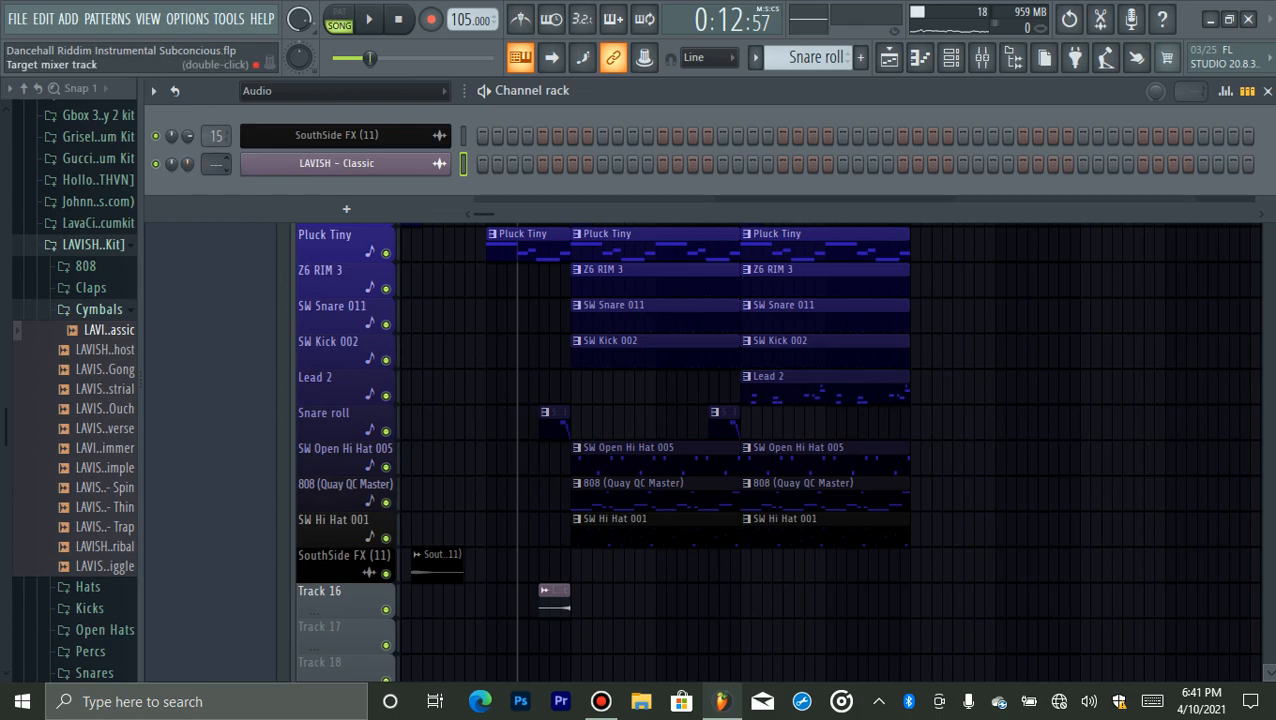
right_click(322, 168)
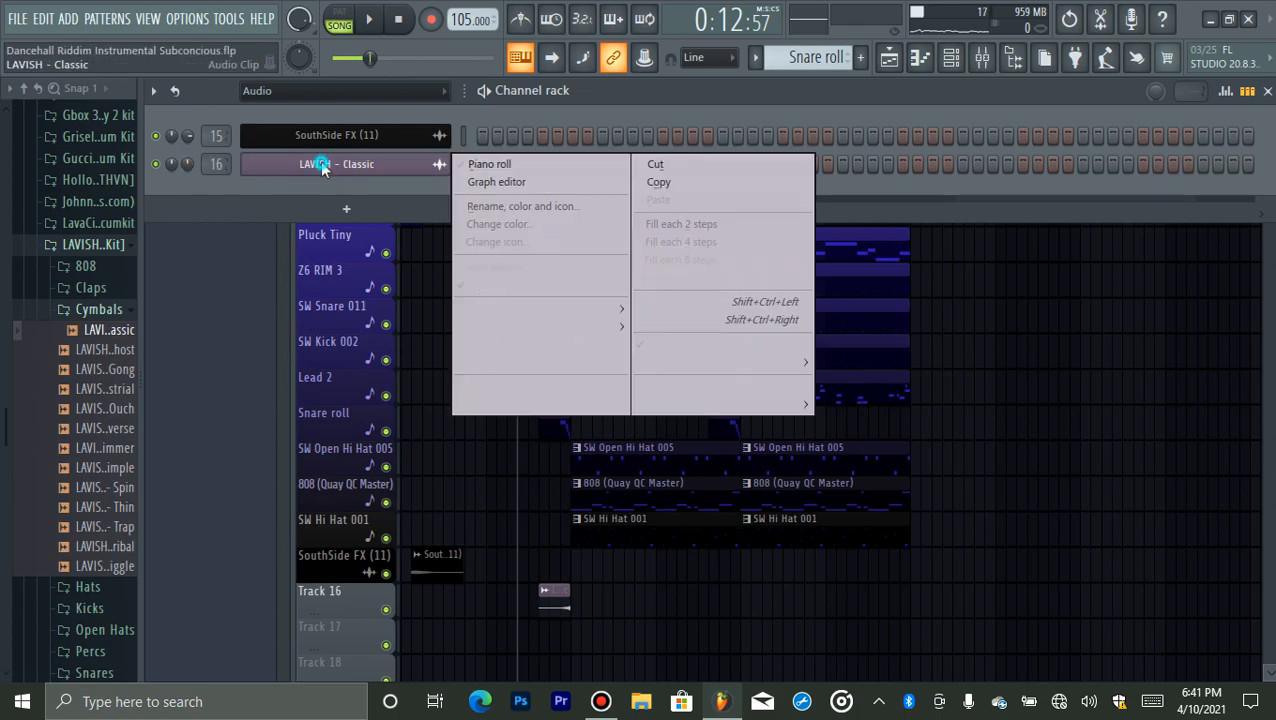
left_click(465, 204)
left_click(516, 483)
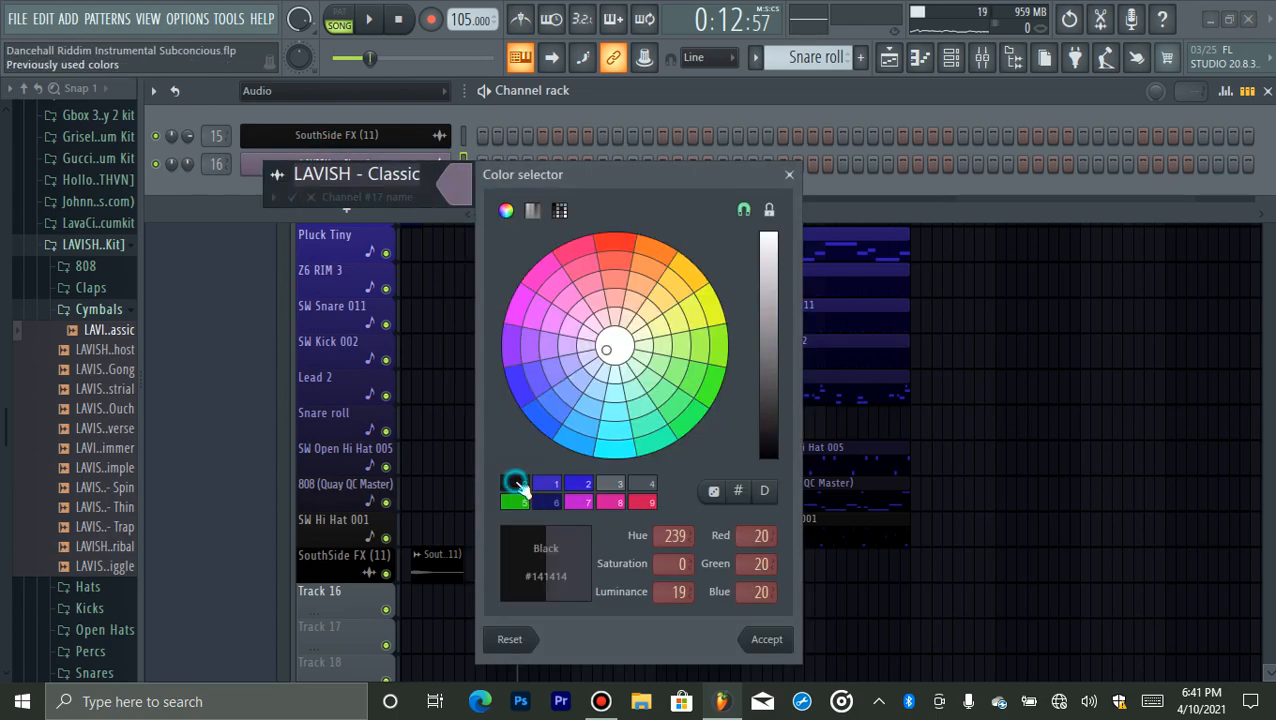
key("Return")
key("Return")
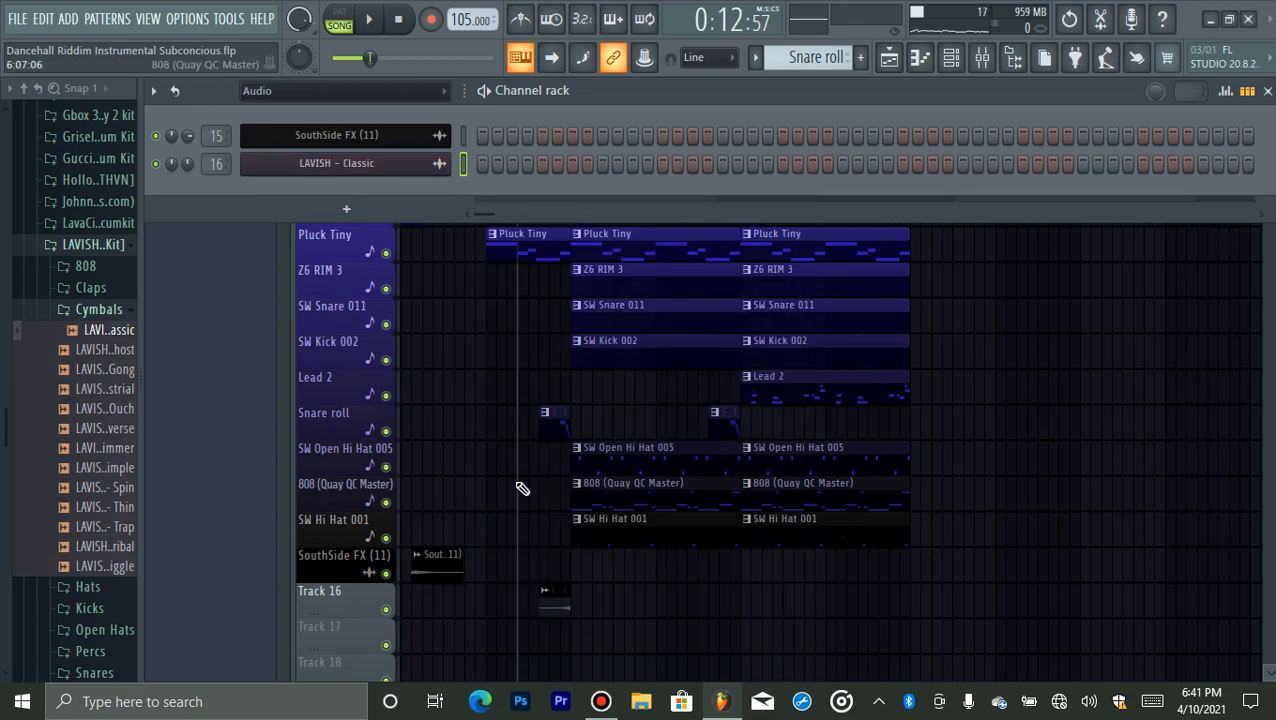
- Link the LAVISH - Classic channel's name and colour to mixer insert 16 through channel routing and lower that insert's volume
left_click(979, 58)
right_click(510, 264)
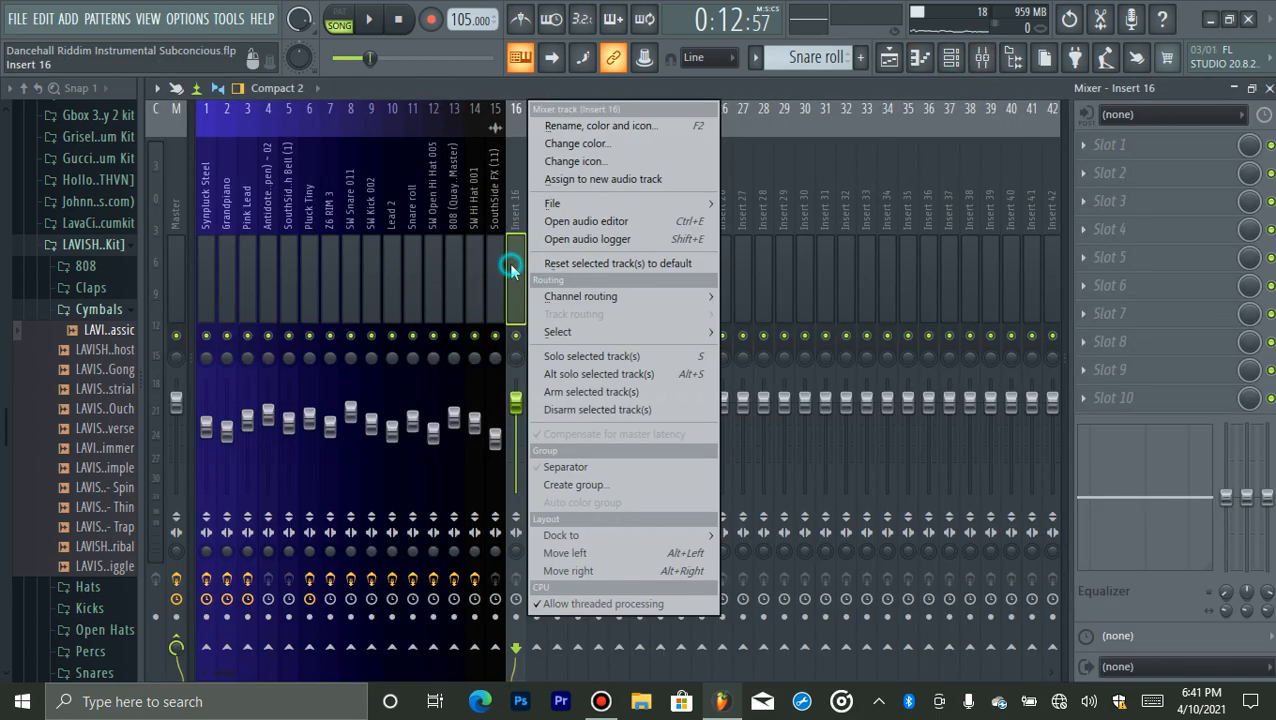
mouse_move(536, 289)
left_click(755, 298)
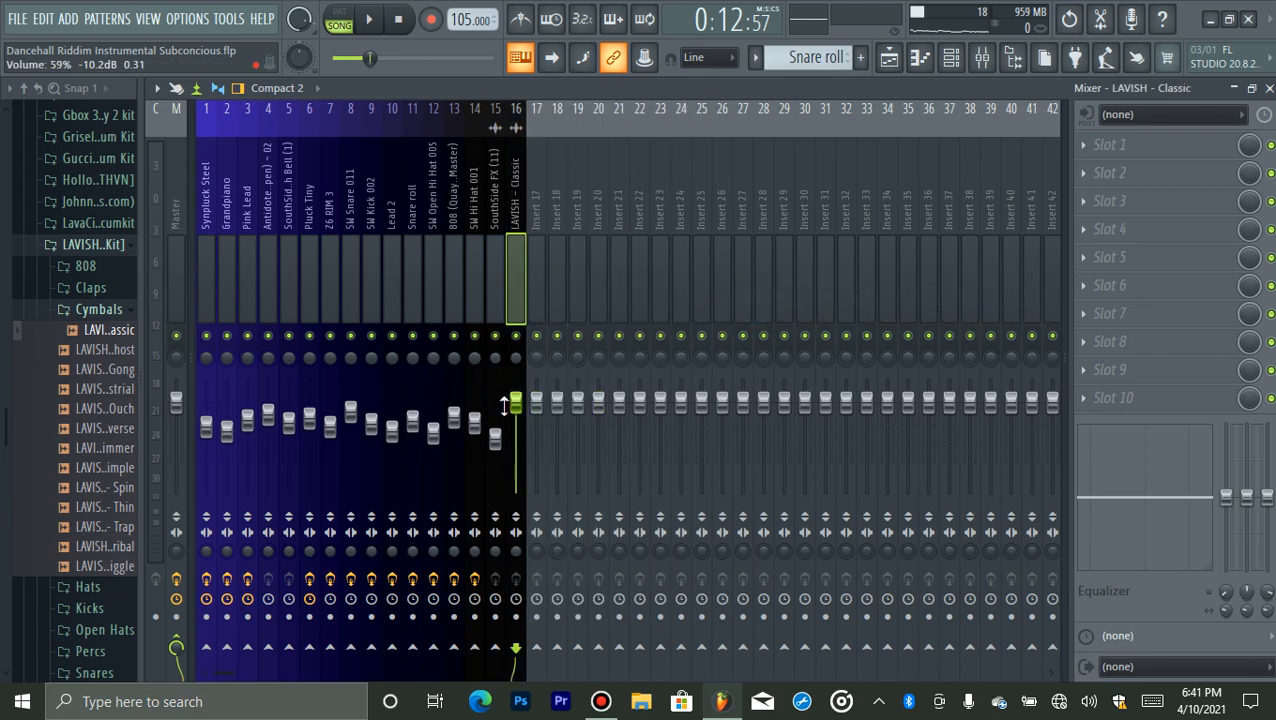
- Add Fruity parametric EQ 2 to the LAVISH - Classic mixer track and use band 7 to cut the high frequencies
left_click(1172, 148)
left_click(896, 203)
left_click_drag(595, 399, 554, 459)
right_click(554, 459)
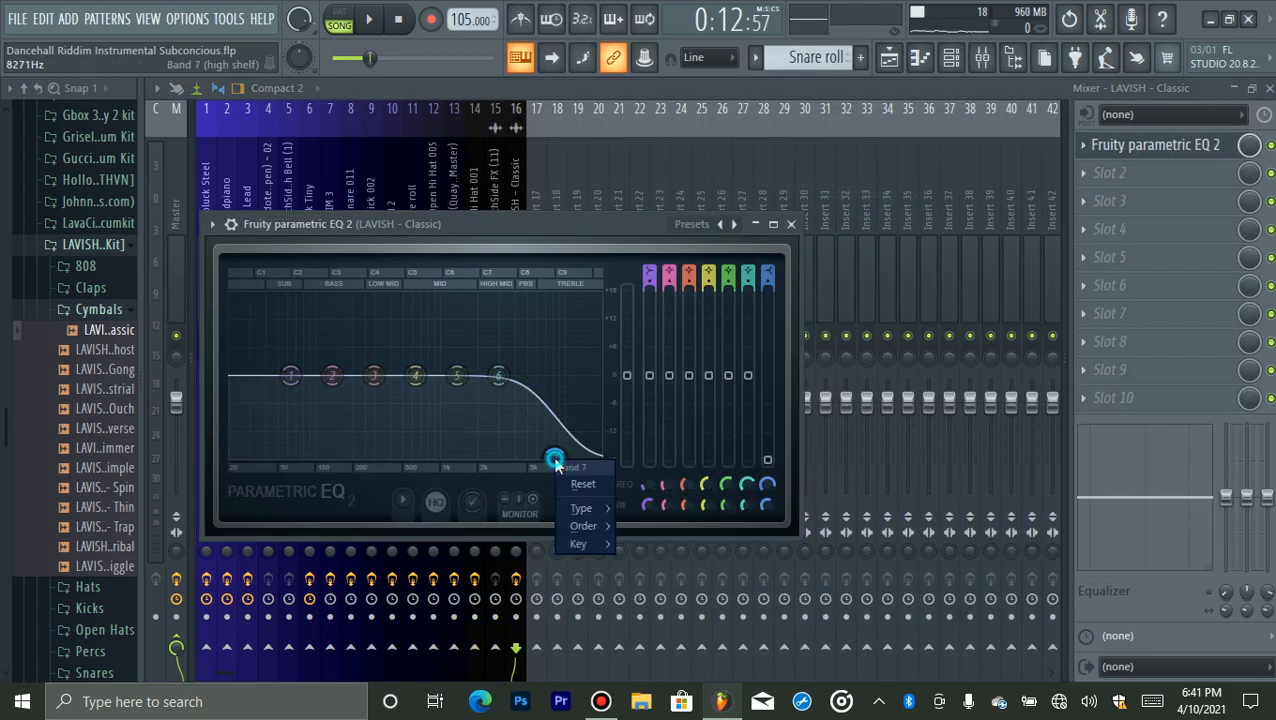
mouse_move(578, 504)
left_click(652, 525)
left_click_drag(555, 377, 542, 377)
- Add Fruity Reeverb 2 and Fruity Phaser to slots 2 and 3 of the LAVISH - Classic mixer track
left_click(1134, 144)
left_click(1112, 175)
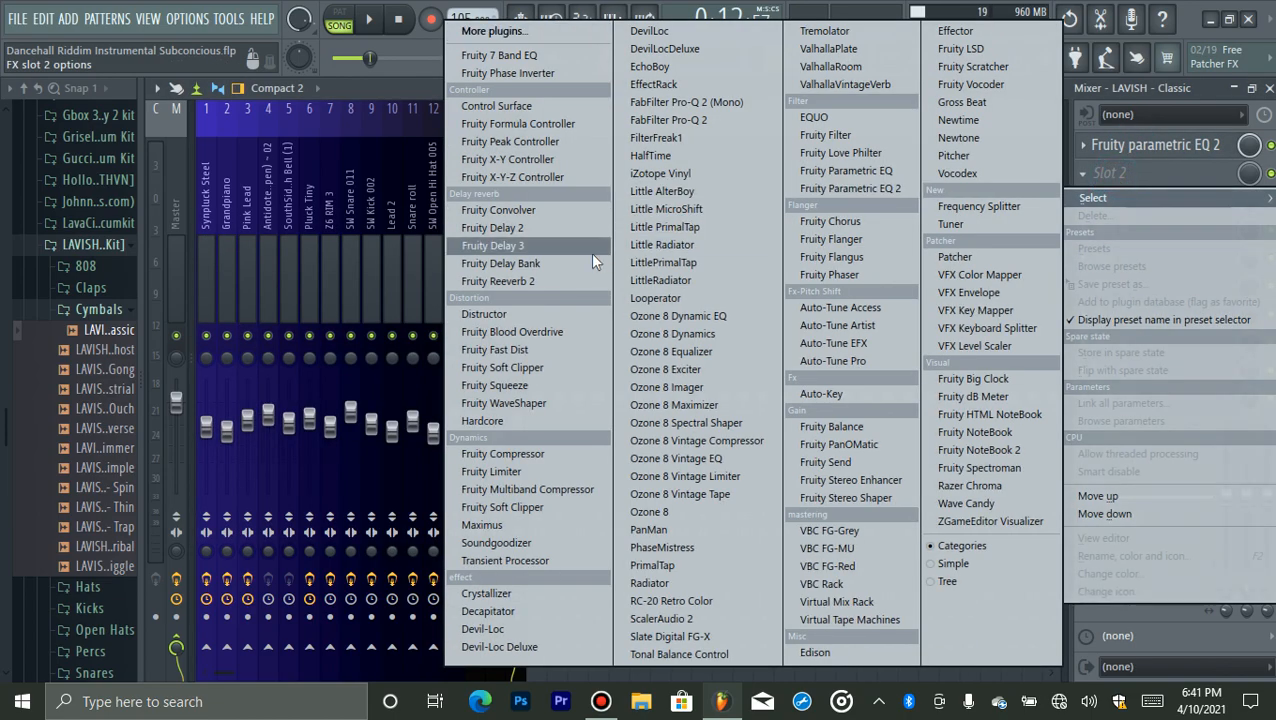
left_click(553, 283)
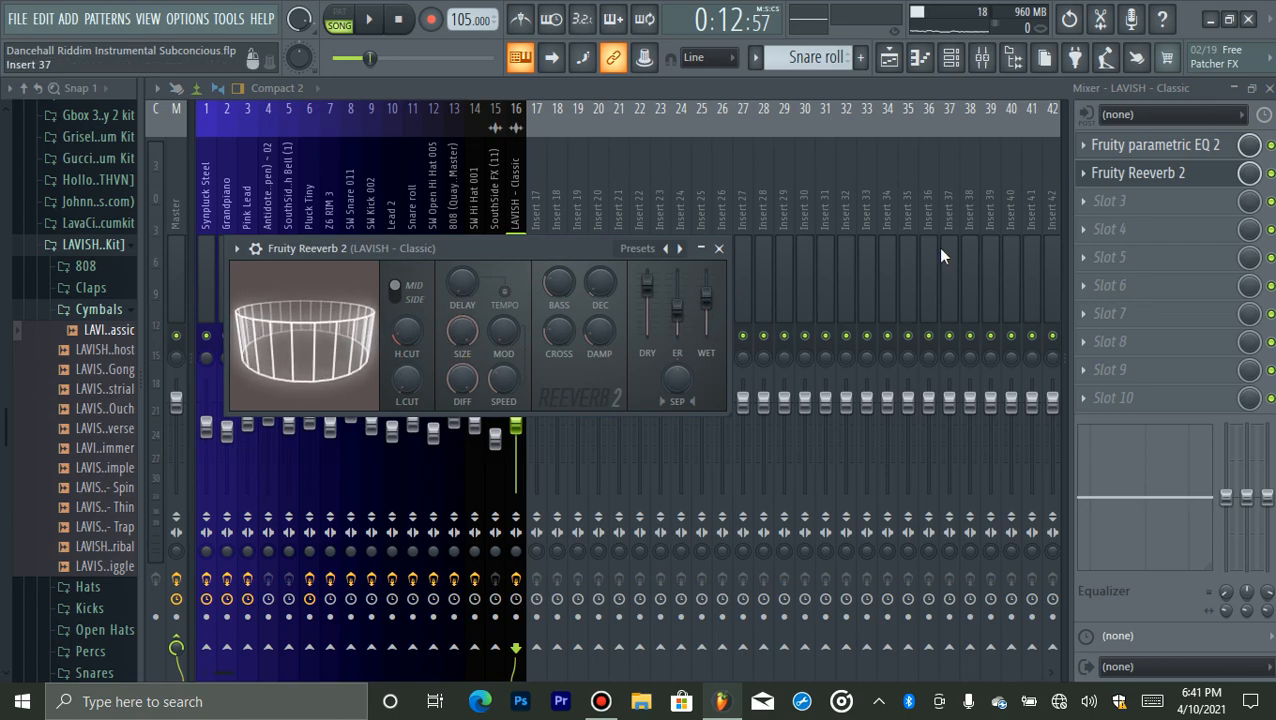
left_click(1095, 216)
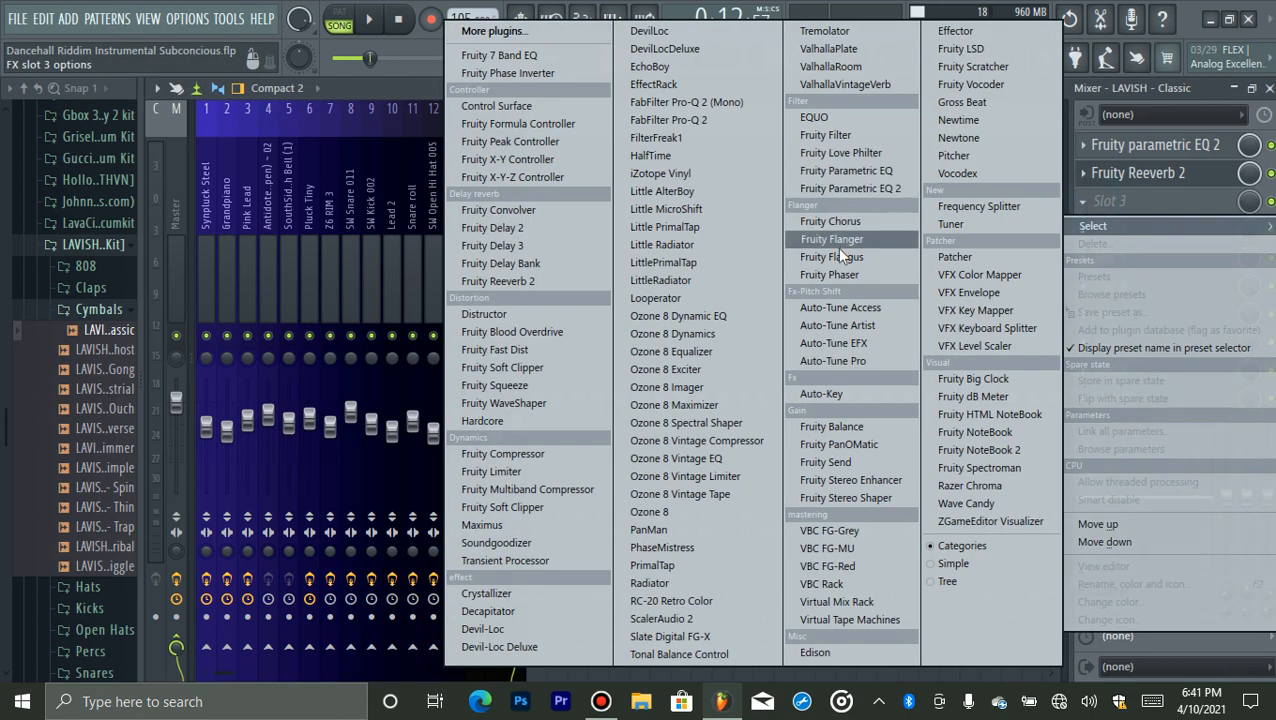
left_click(836, 274)
left_click(1135, 205)
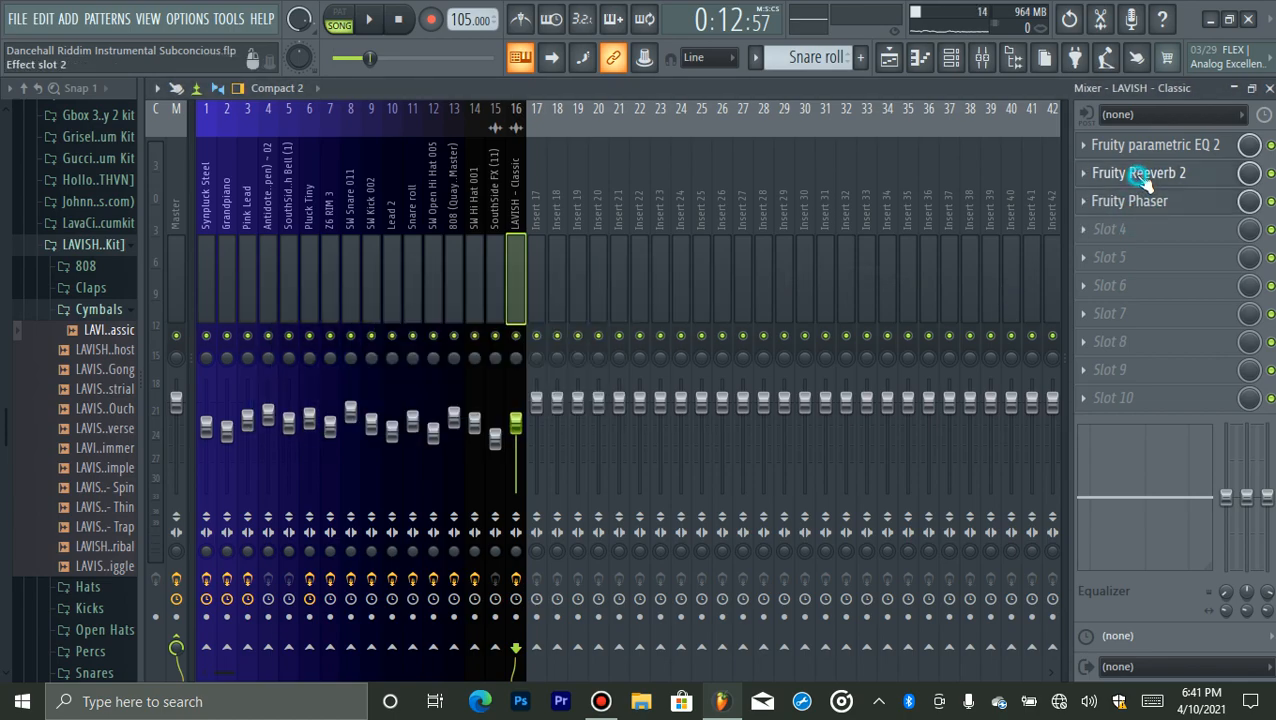
- Auto-name playlist Track 16 after its LAVISH - Classic clip and play the arrangement through the transition into bar 9
left_click(889, 57)
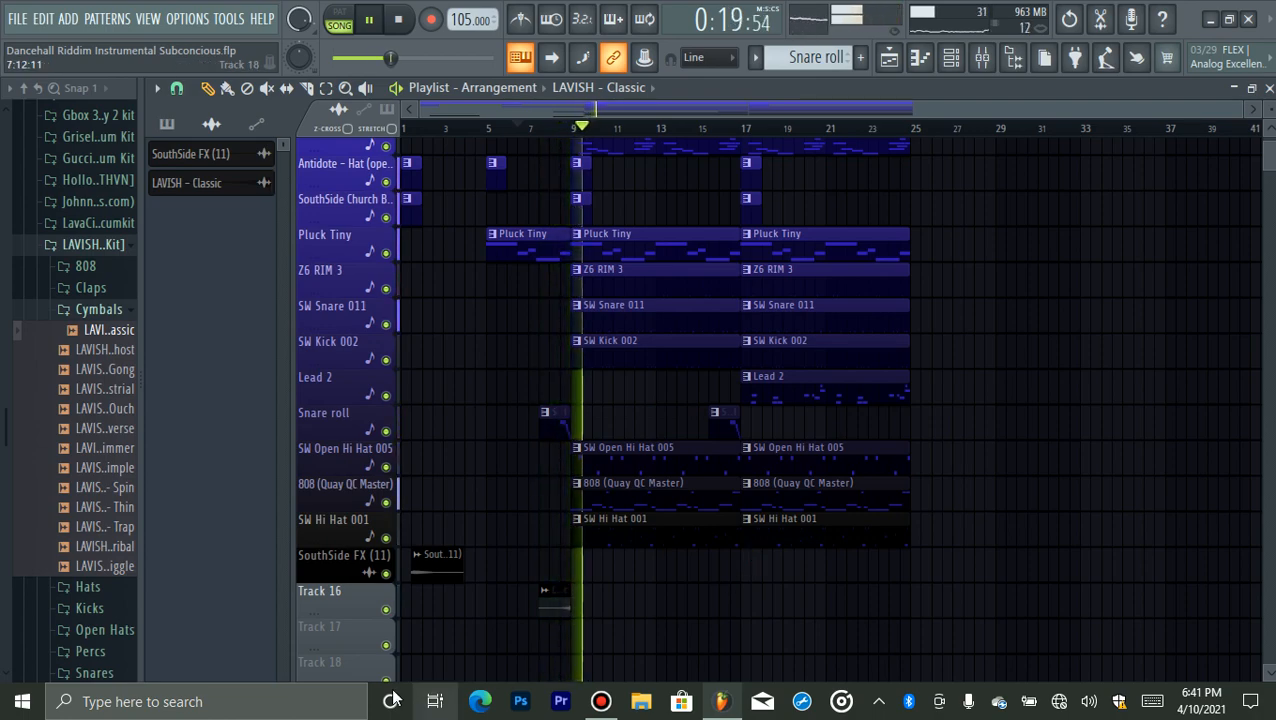
key("space")
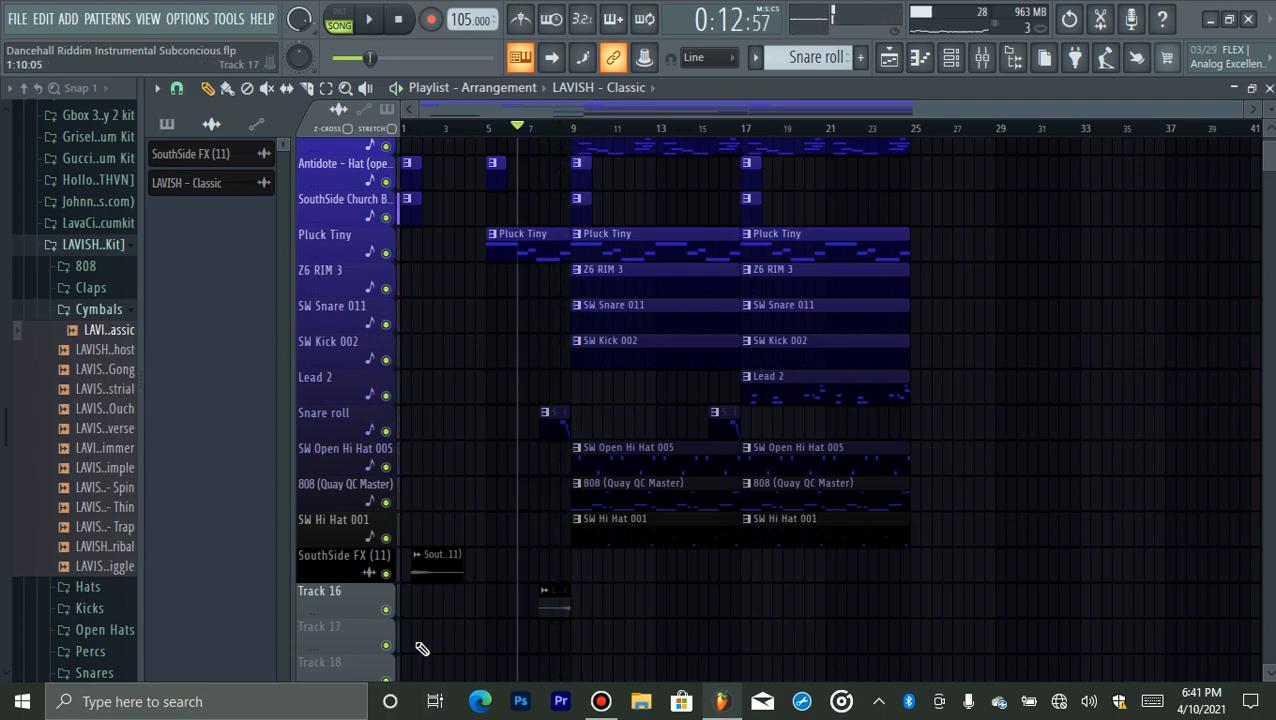
right_click(345, 600)
left_click(392, 313)
key("space")
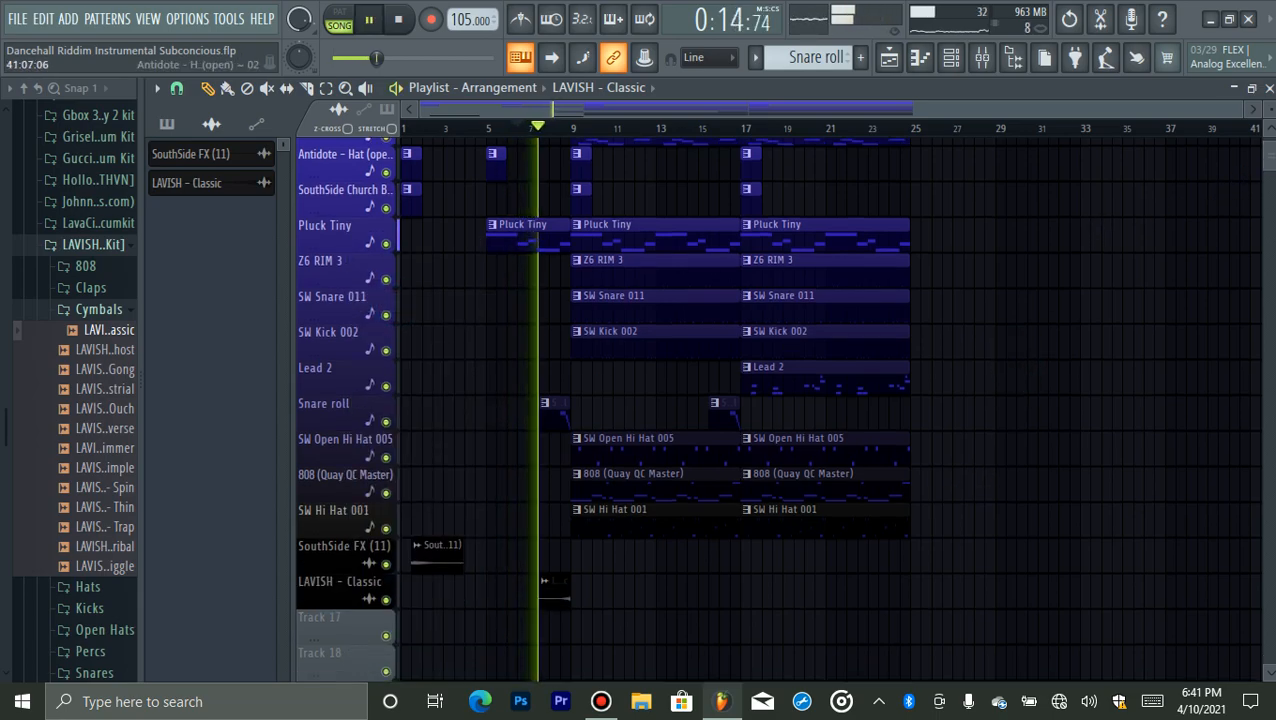
scroll(1040, 140, "up", 3)
left_click_drag(1270, 109, 1270, 114)
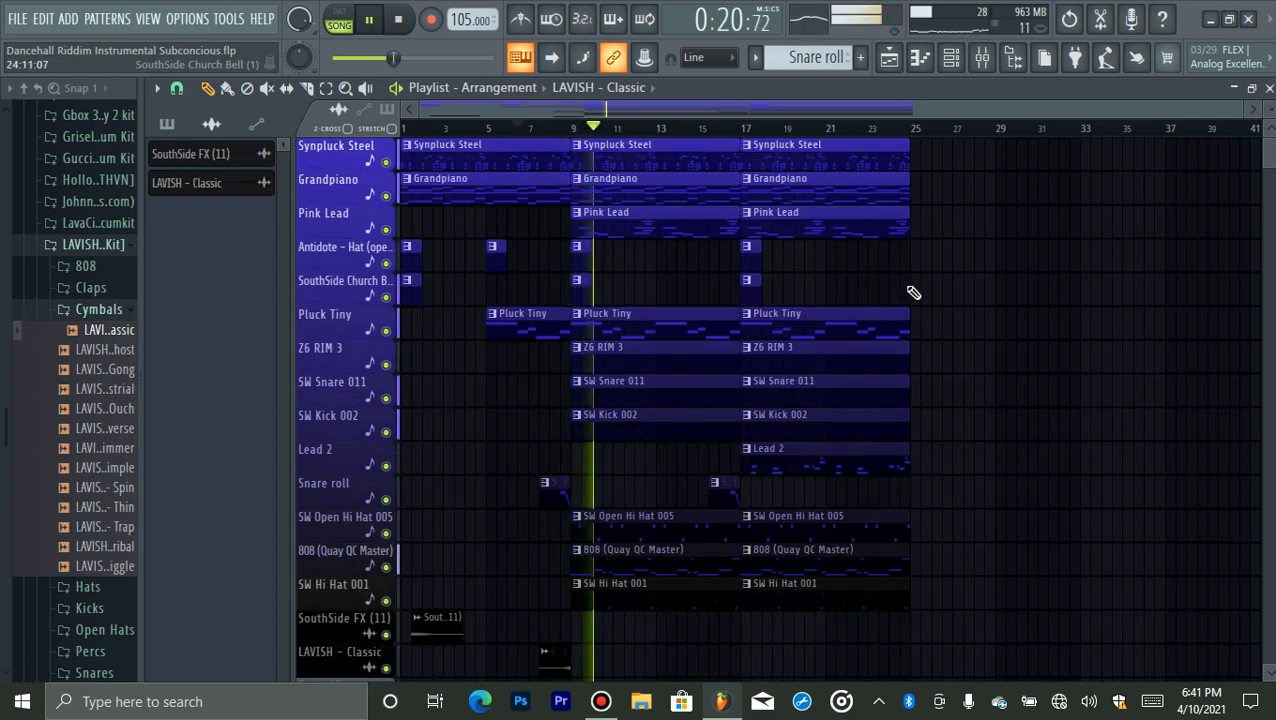
- Set the Channel rack filter to show all channels, then return to the playlist and resume playback
key("space")
left_click(982, 59)
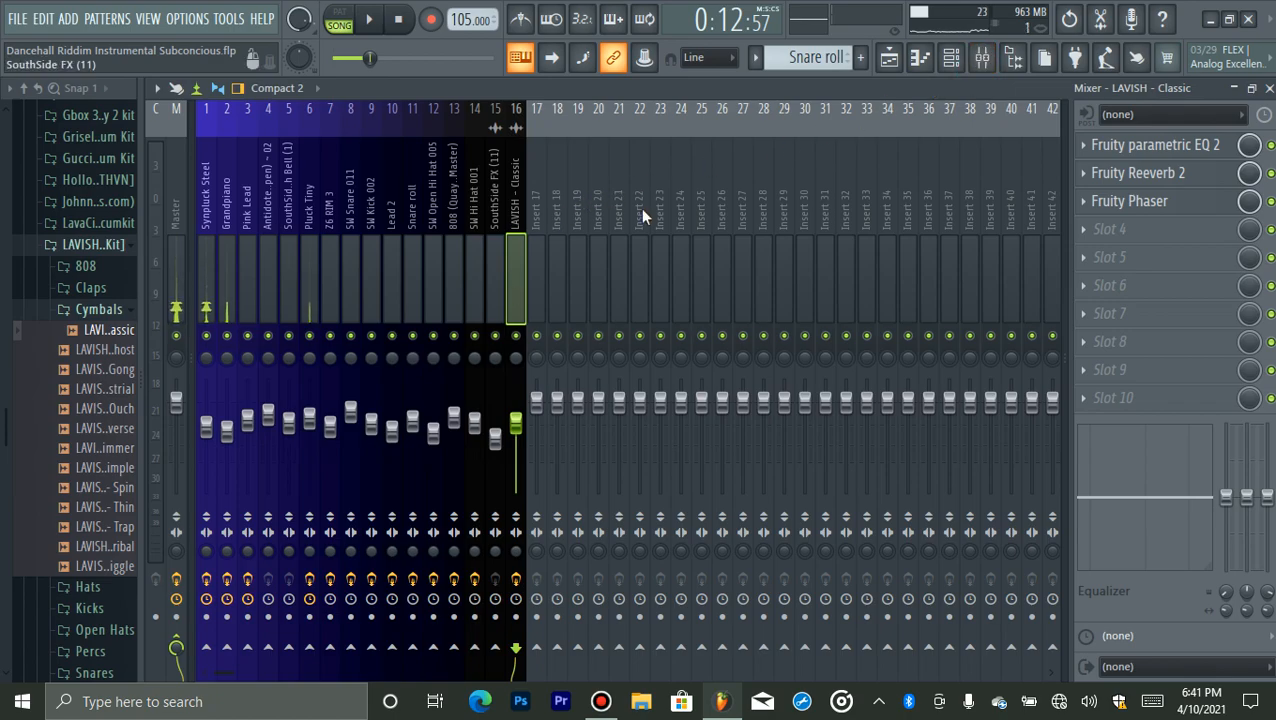
left_click(950, 64)
left_click(299, 93)
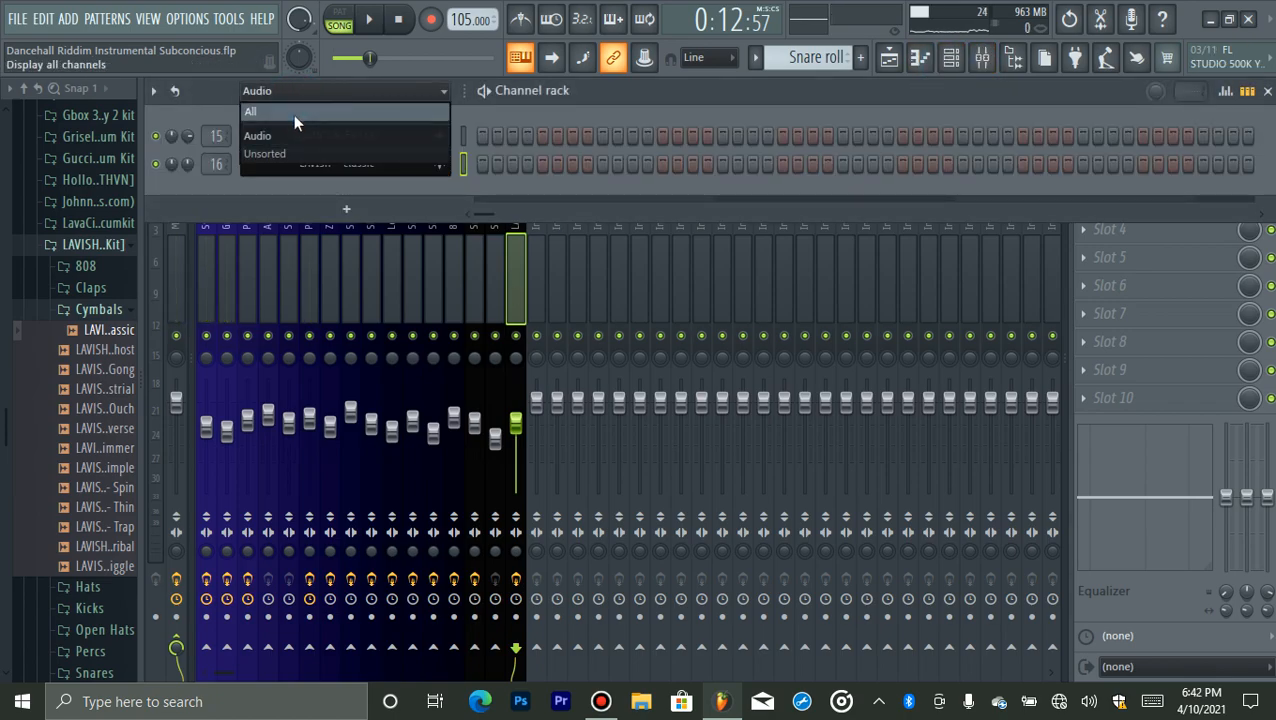
left_click(293, 115)
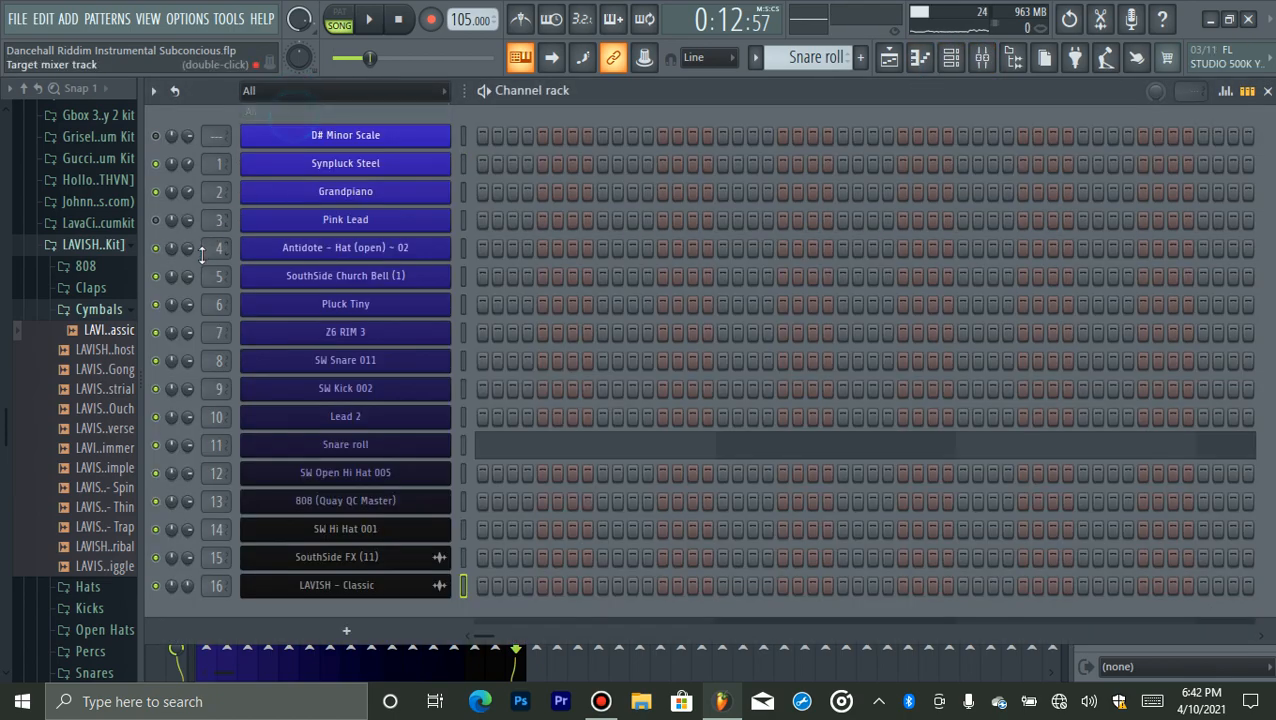
left_click(903, 59)
key("space")
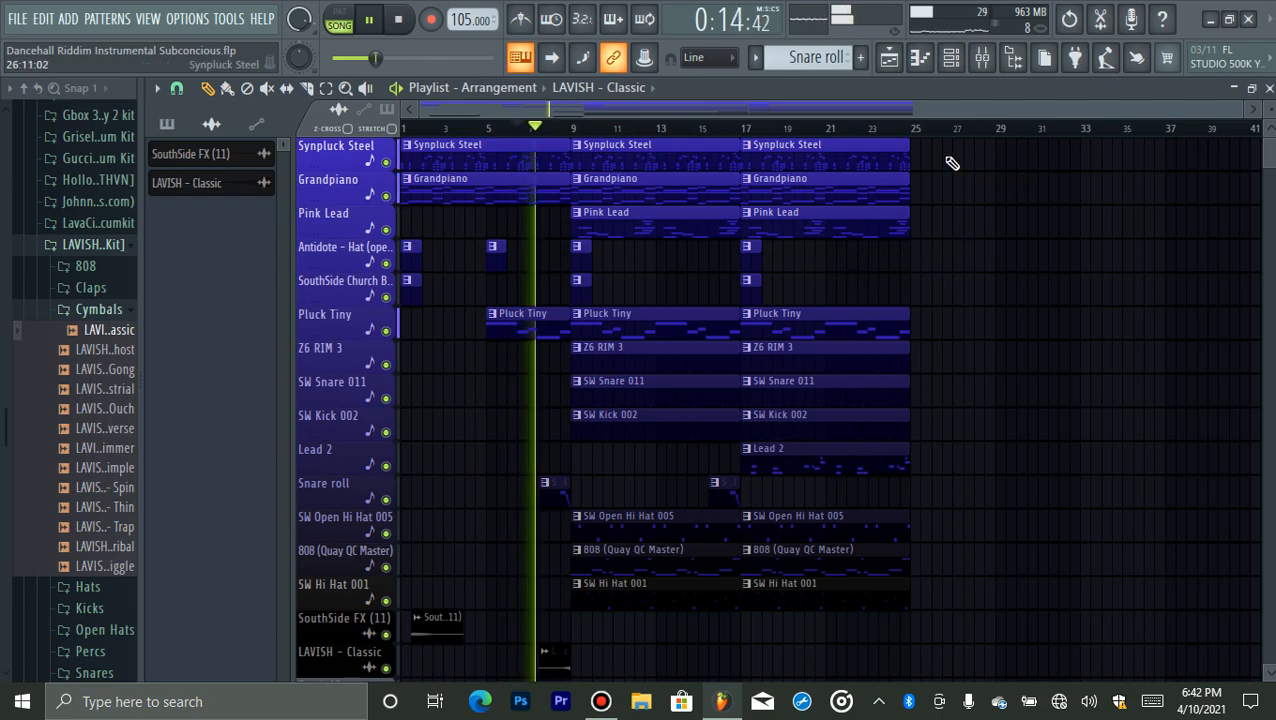
- Delete the Pink Lead, Pluck Tiny and Lead 2 clips from the section starting at bar 17
right_click(840, 220)
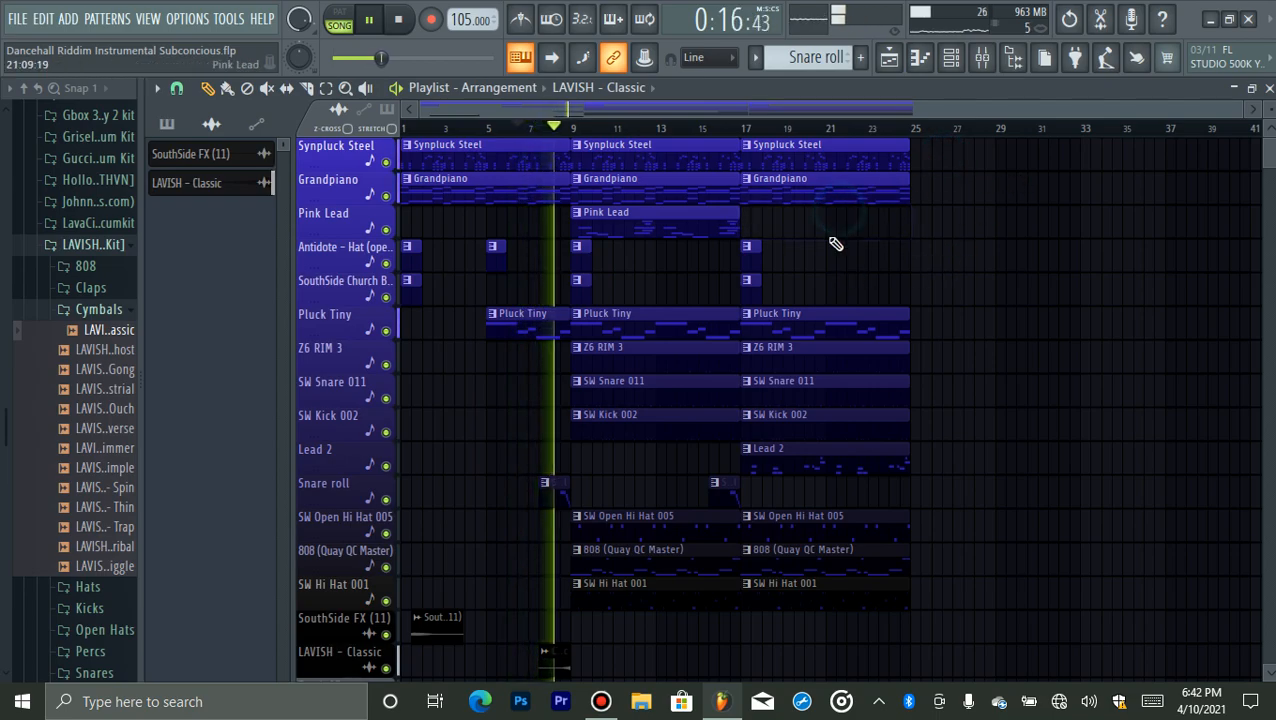
right_click(785, 324)
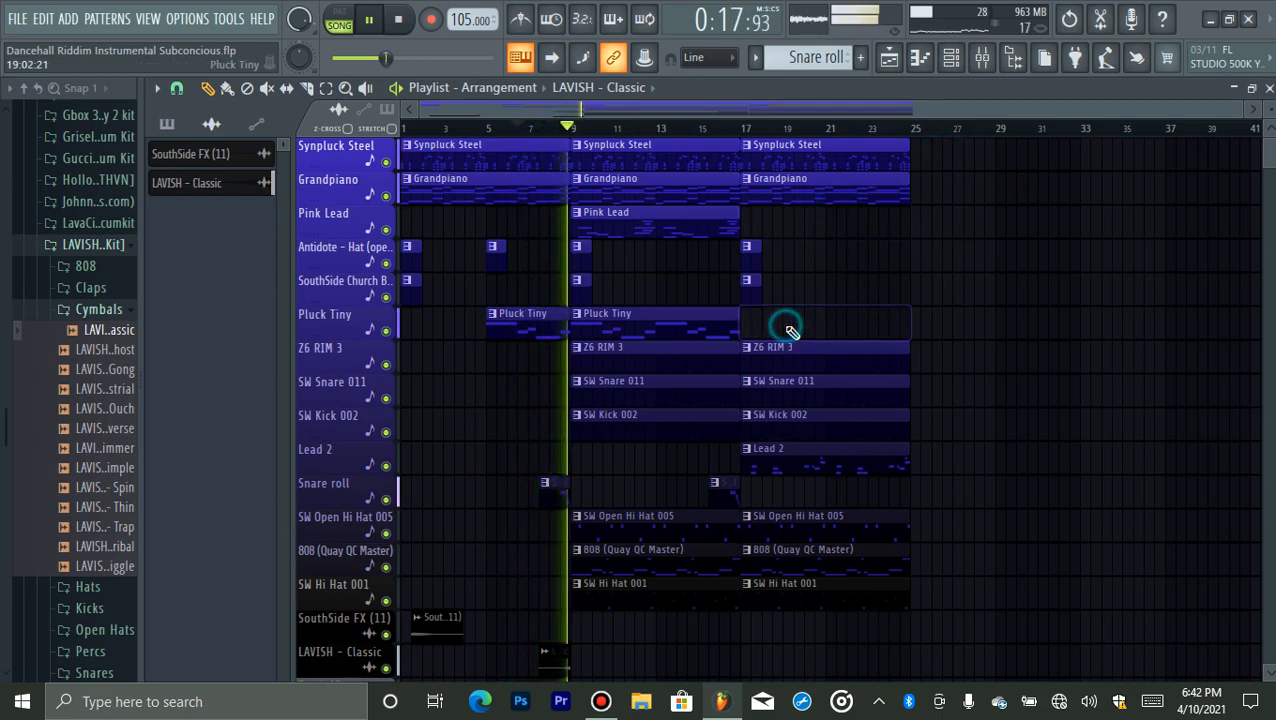
right_click(788, 451)
- Duplicate all clips of the bar 17 section so the copies start at bar 25, and clear the selection
left_click_drag(956, 142, 763, 621)
key("ctrl+b")
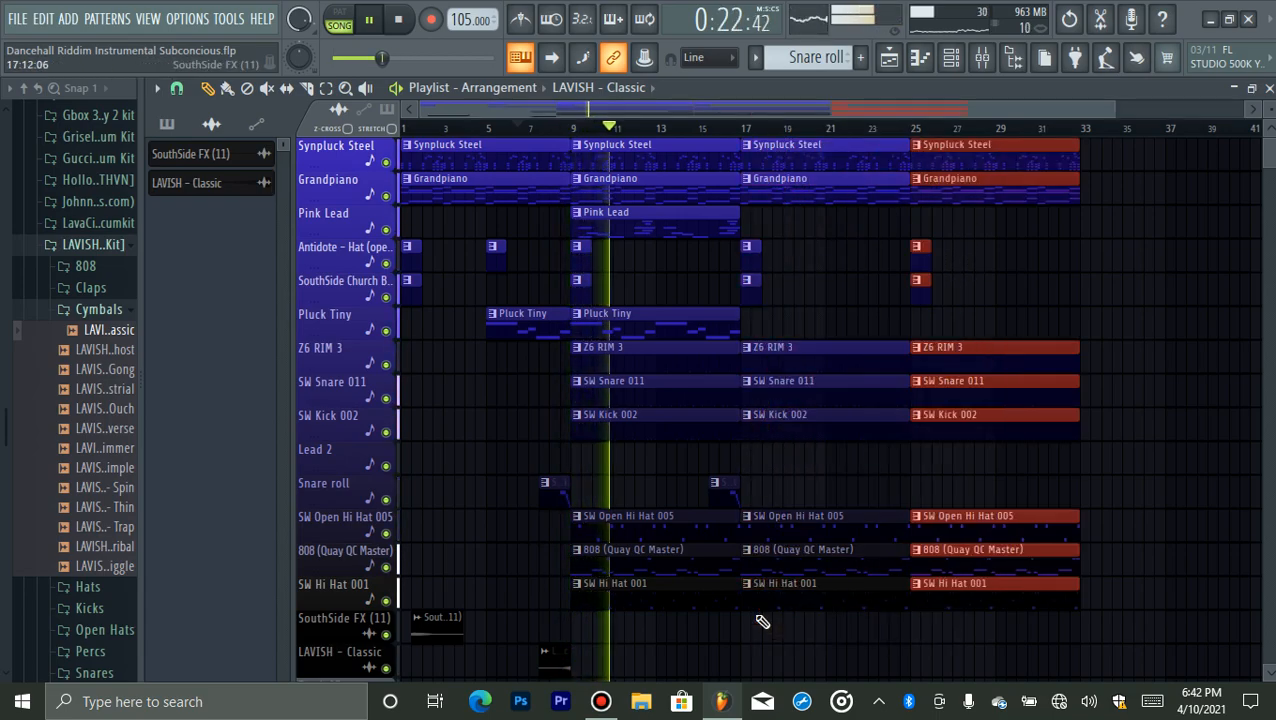
left_click_drag(1116, 108, 1252, 166)
left_click(1097, 293, "ctrl")
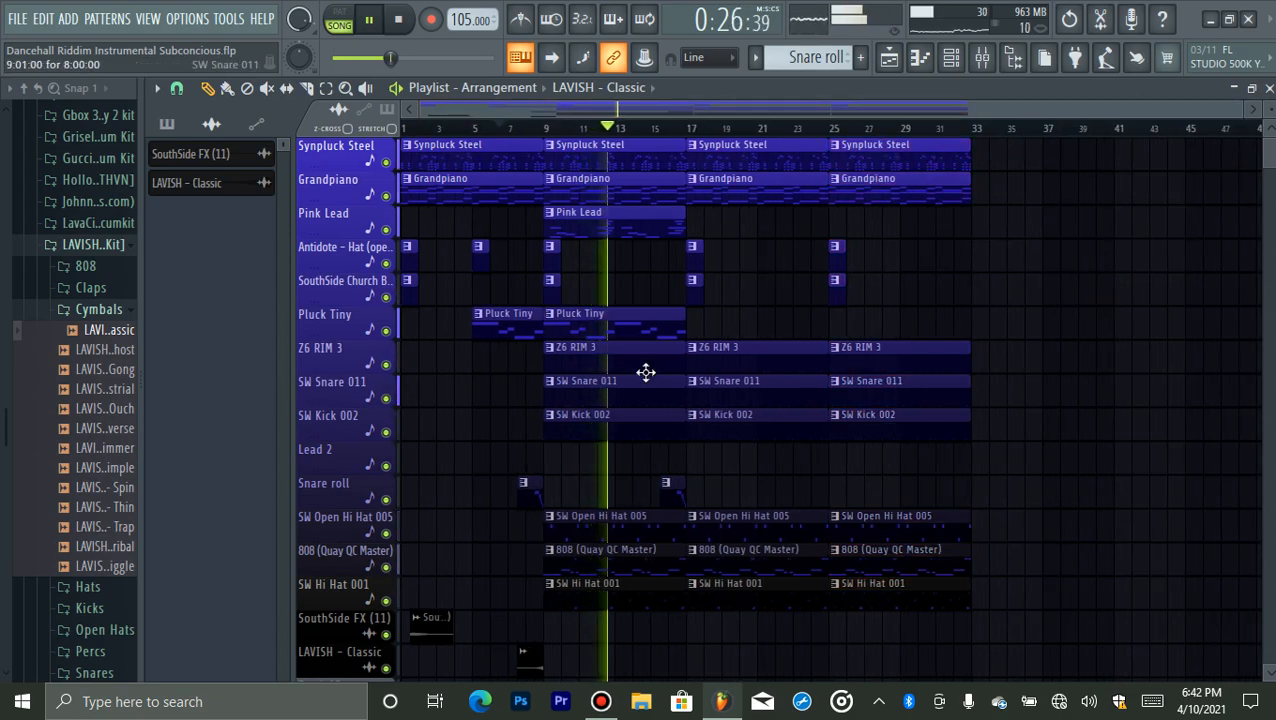
- Collapse the Cymbals folder in the browser, stop playback and place the playhead just before bar 9
left_click(99, 309)
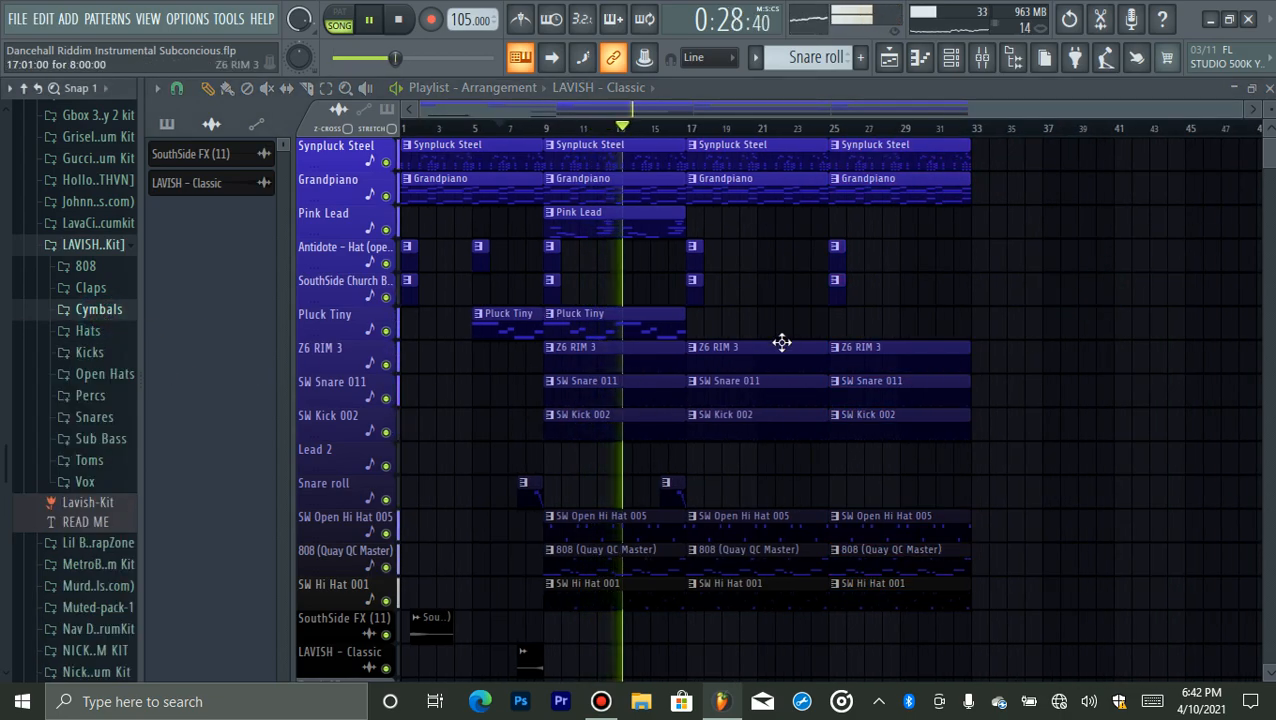
key("space")
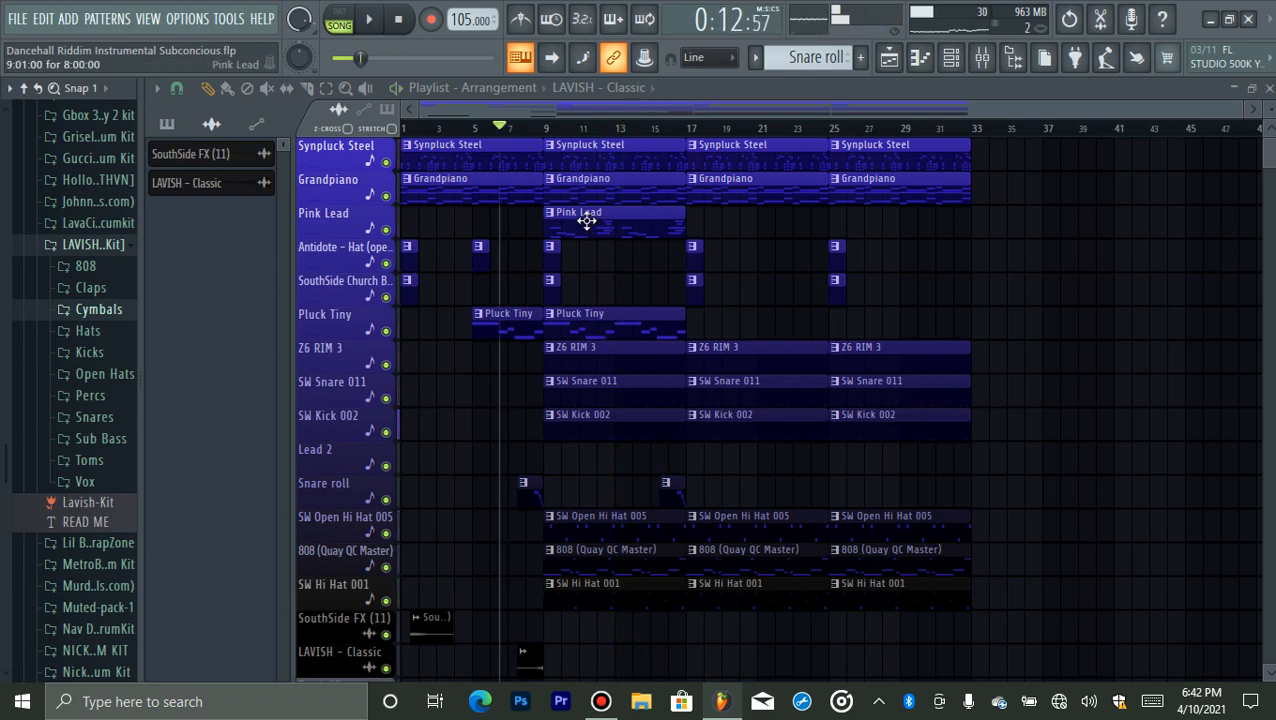
left_click(540, 131)
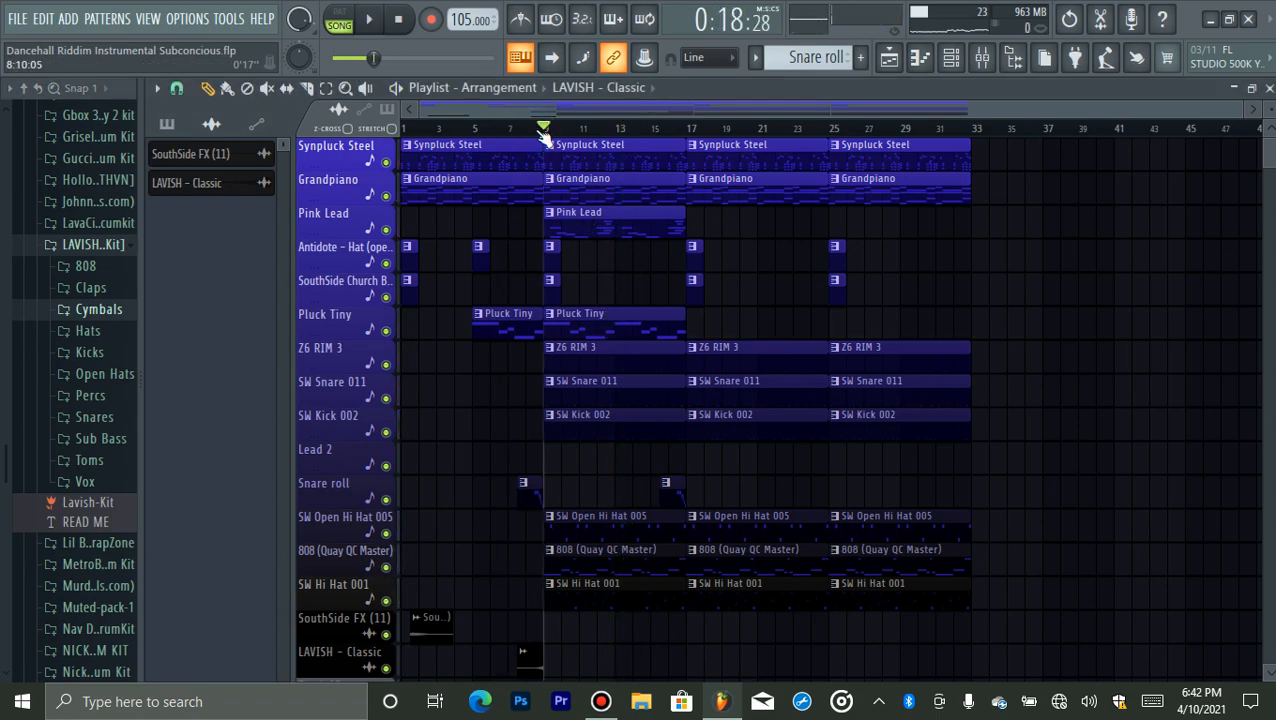
- Place the Lead 2 pattern on its own track from bar 13 to bar 17 and play the section
left_click(176, 128)
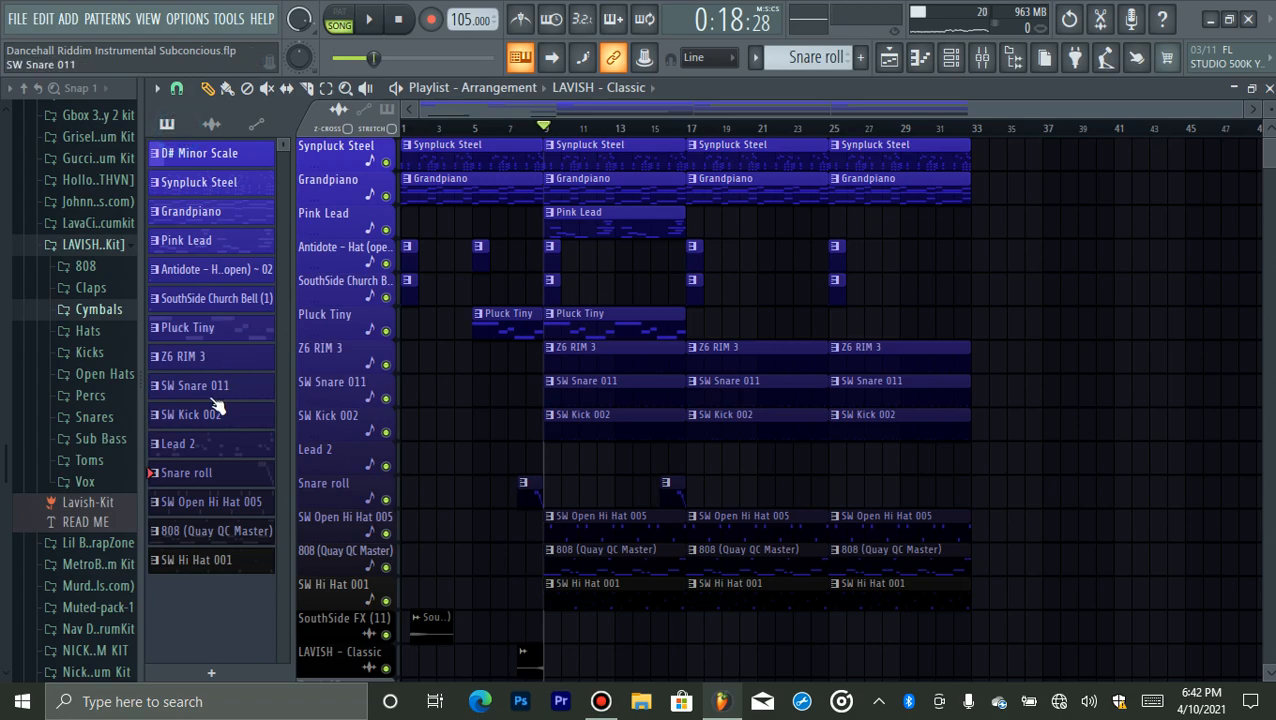
left_click(186, 331)
left_click(186, 447)
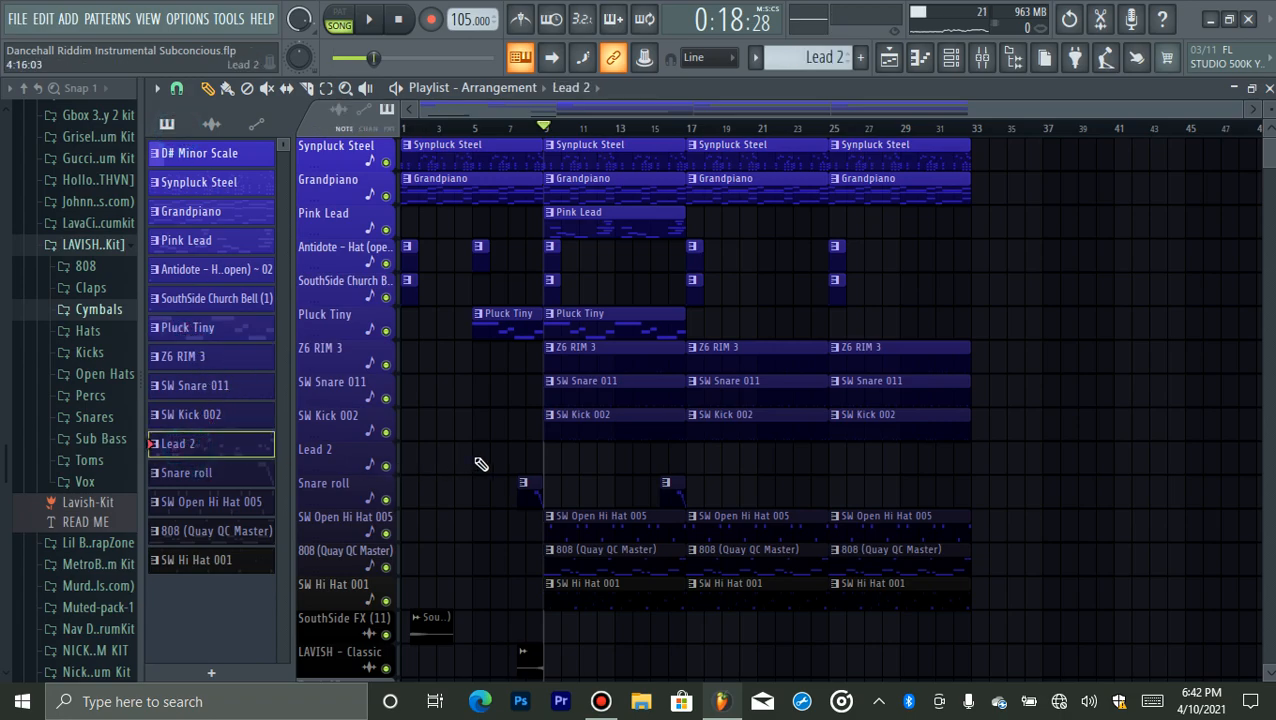
left_click(545, 460)
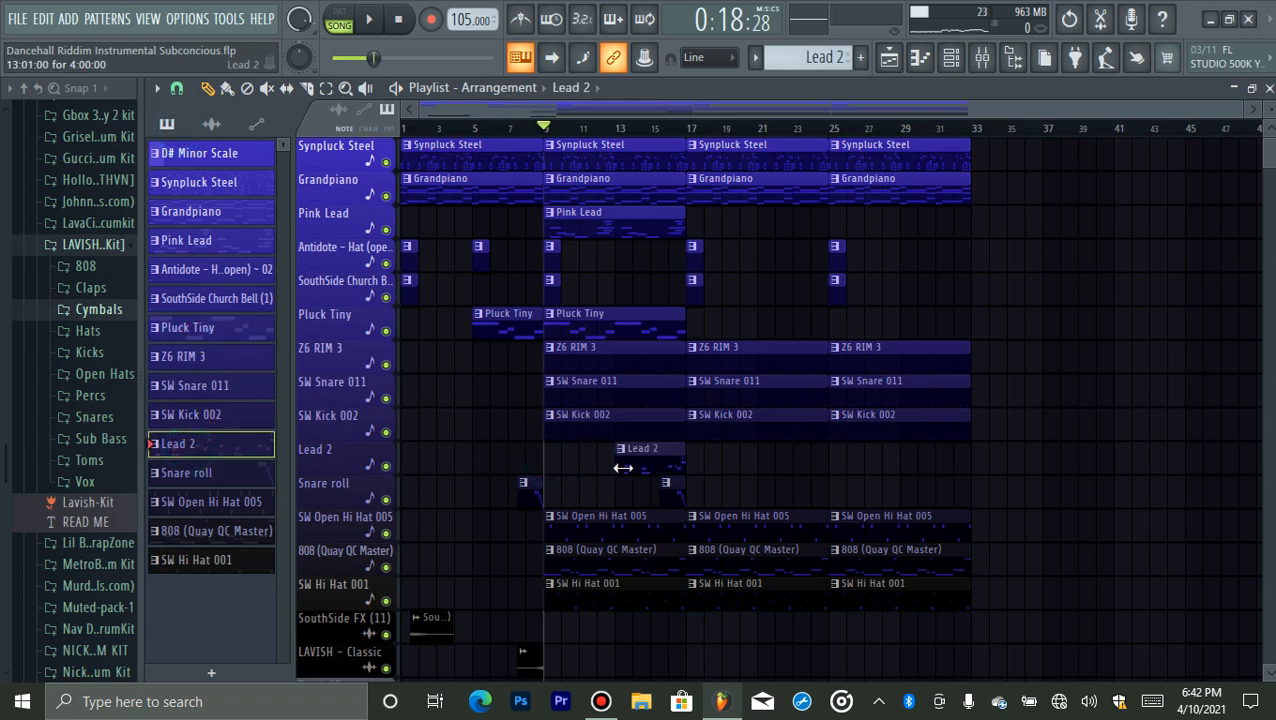
key("space")
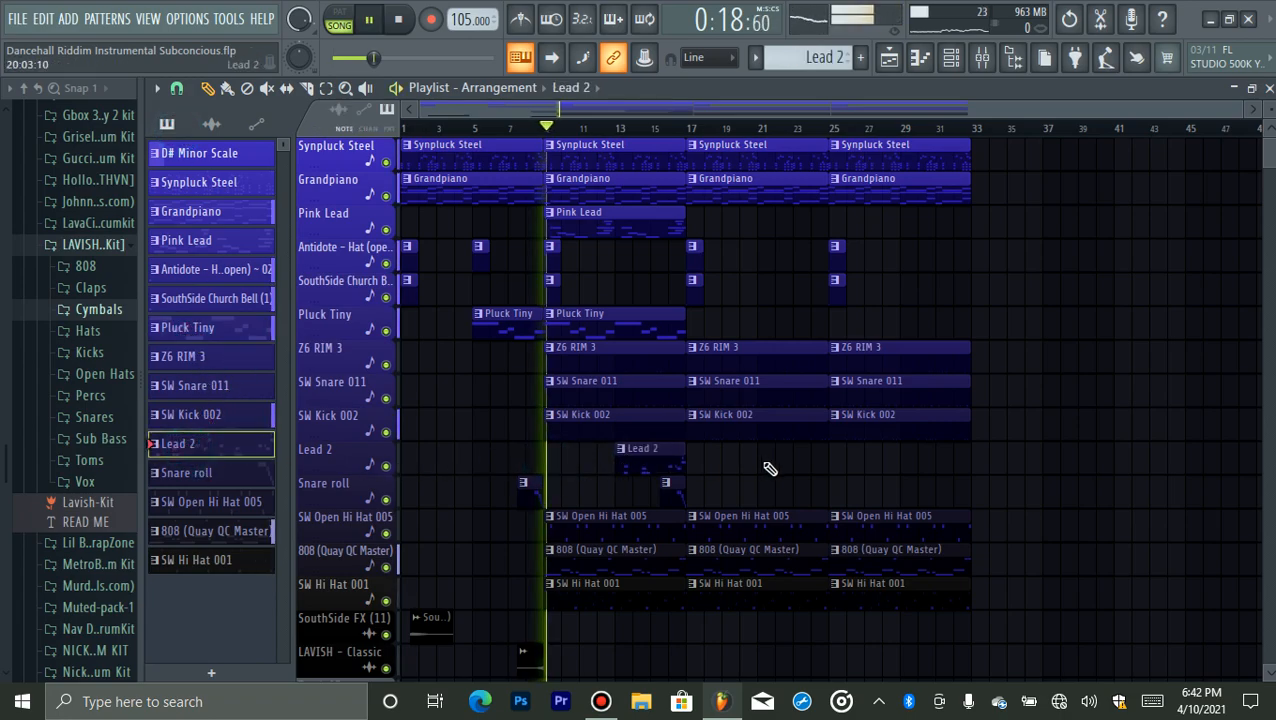
- Add a SouthSide Church Bell (1) clip at bar 13 and listen through to bar 17
left_click(557, 290)
left_click(612, 285)
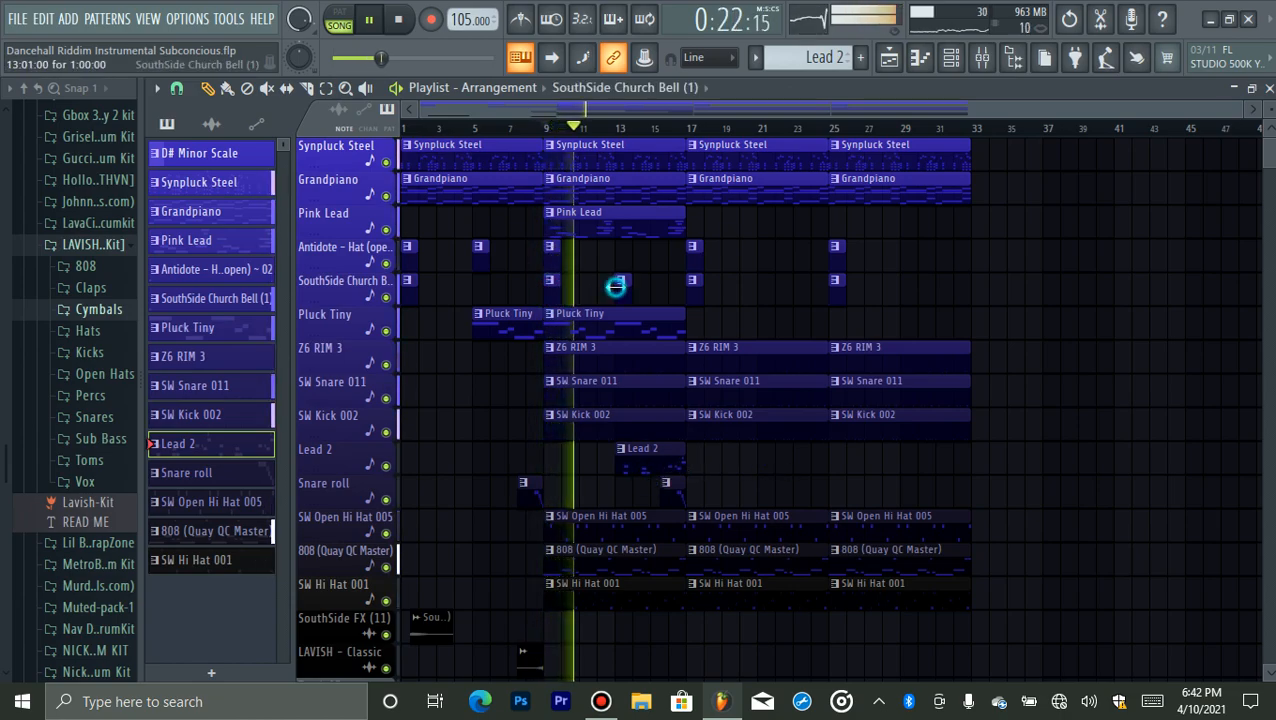
left_click(958, 296)
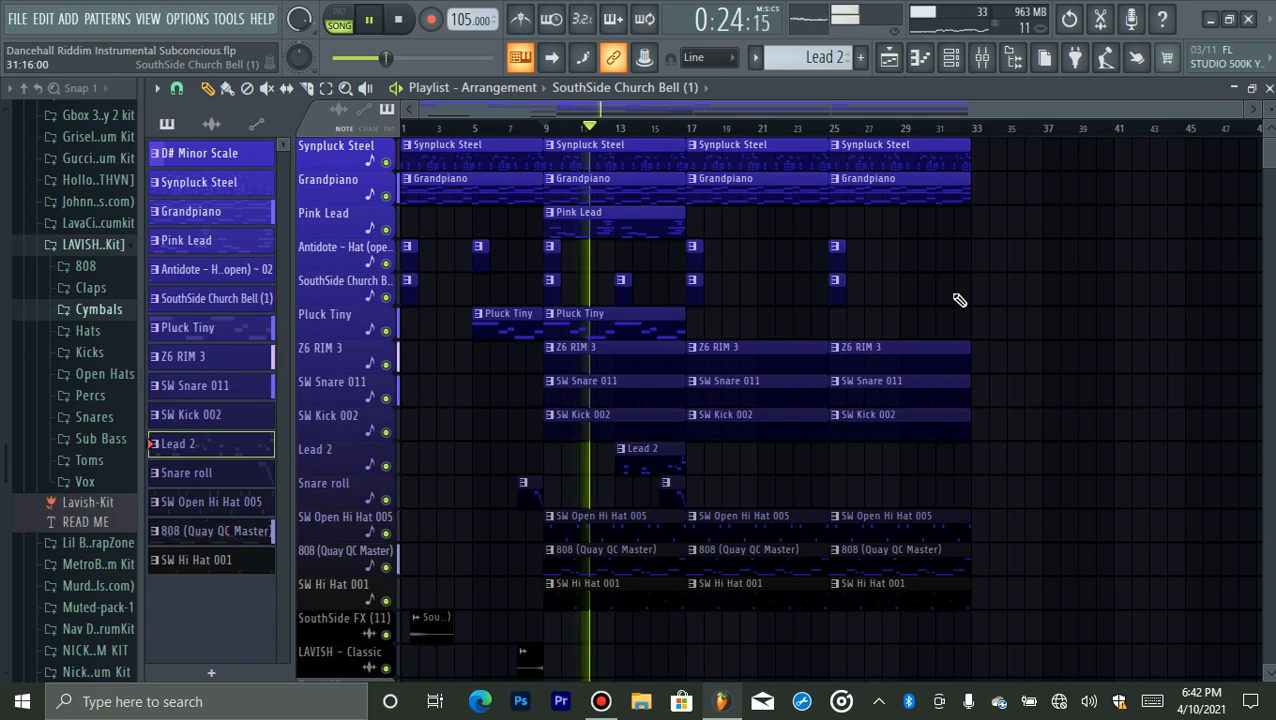
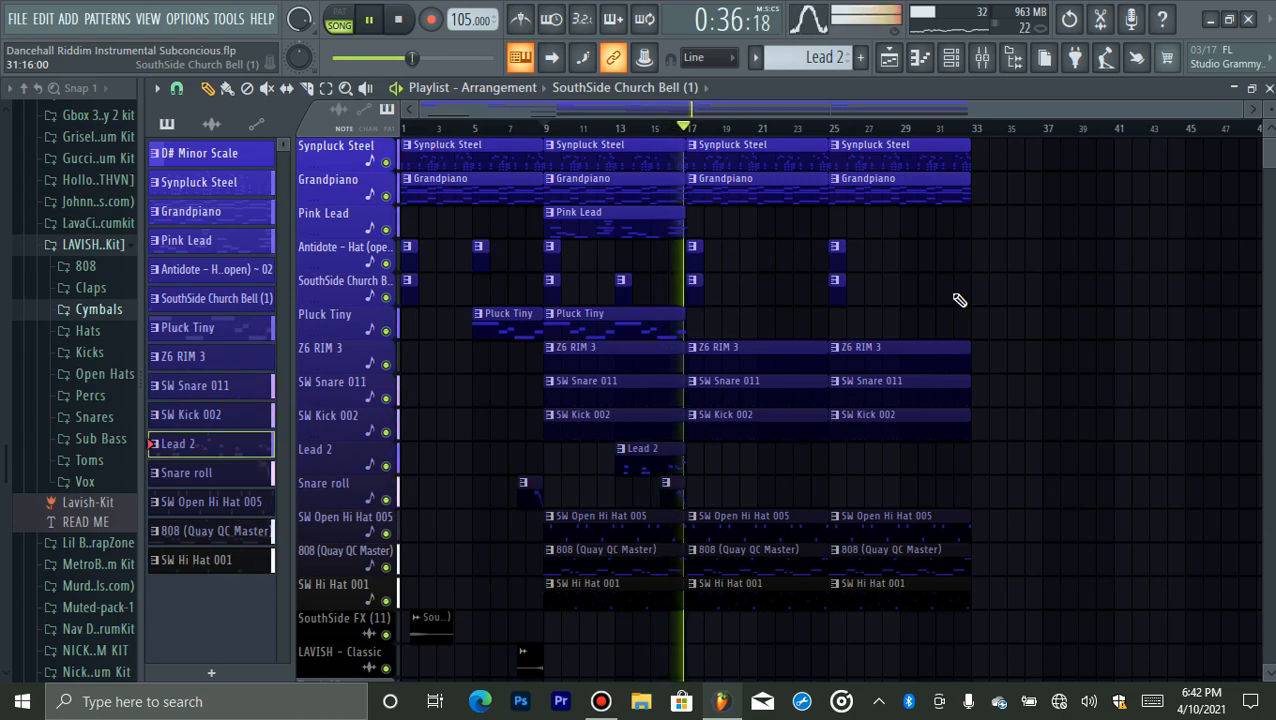
- Delete the Lead 2 clip at bar 13 and replay the section from bar 9
key("space")
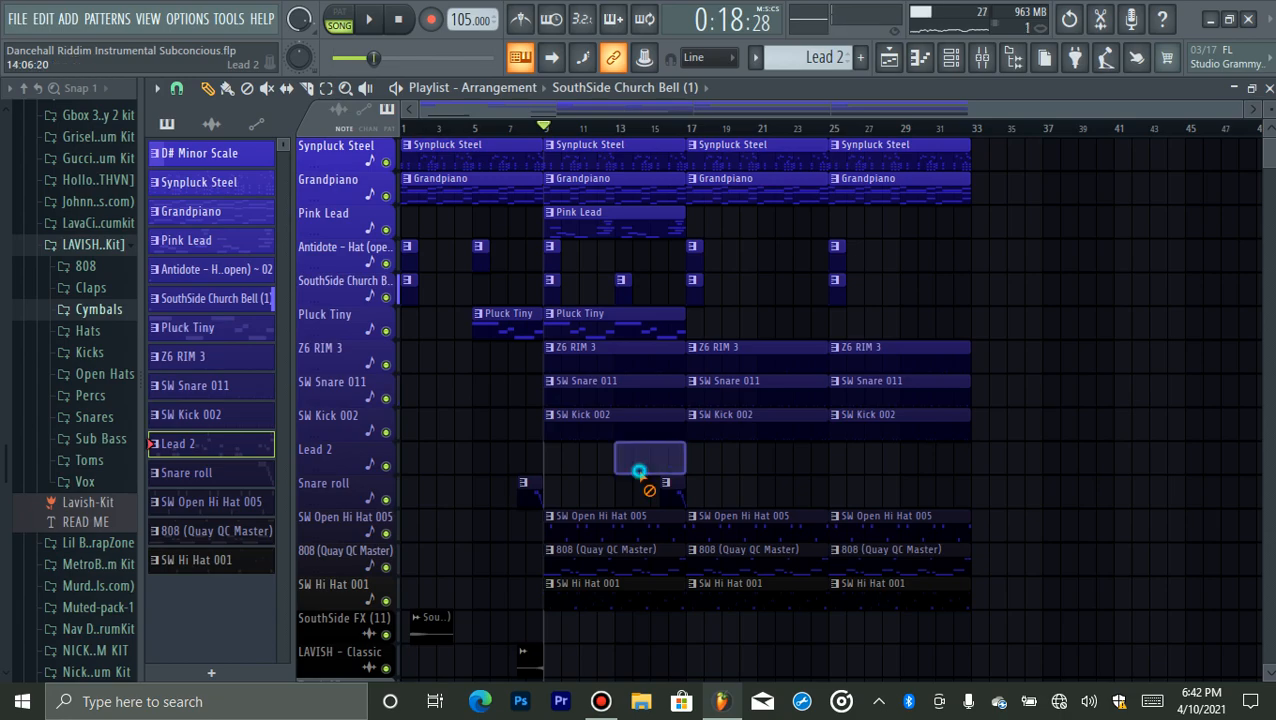
key("space")
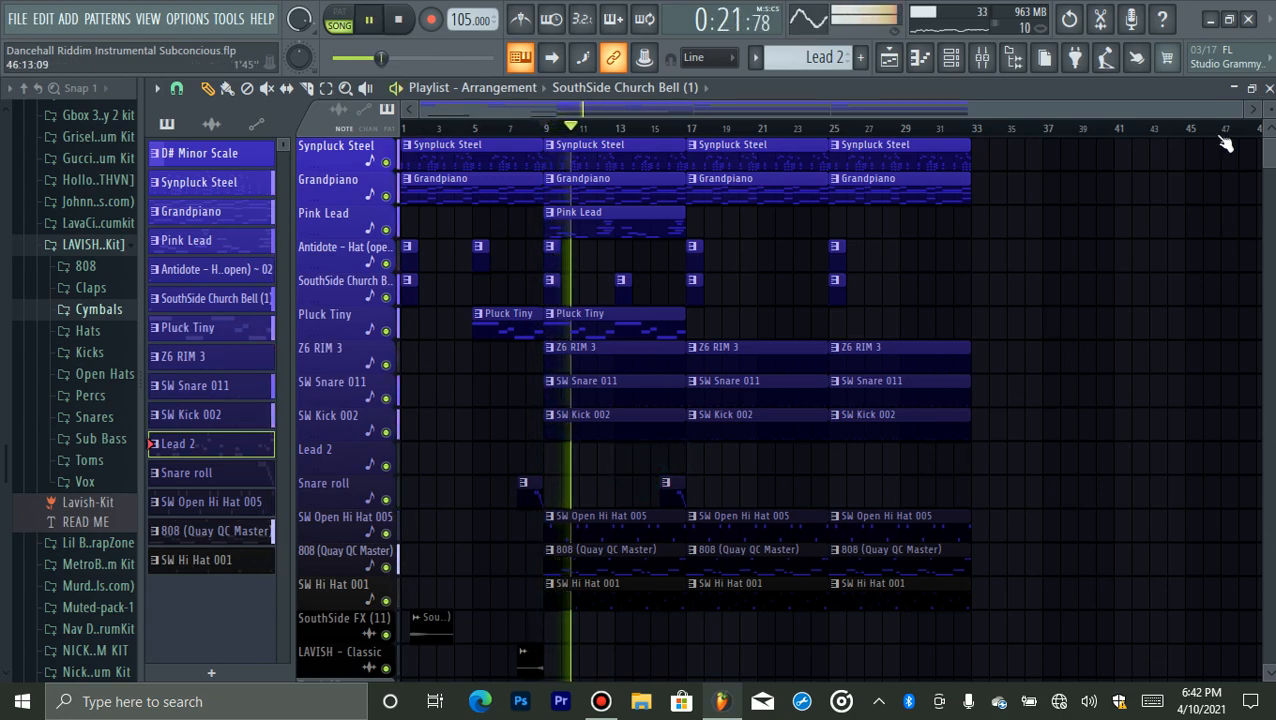
scroll(1270, 170, "down", 4)
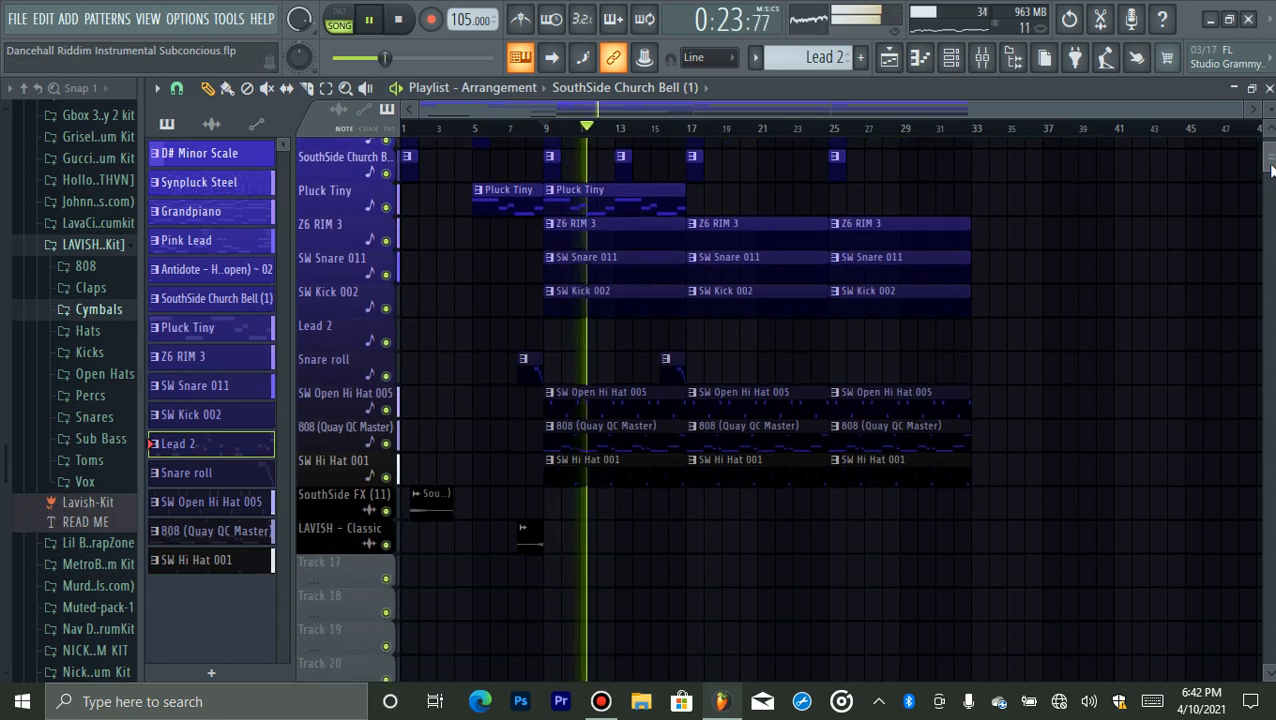
scroll(1270, 170, "up", 4)
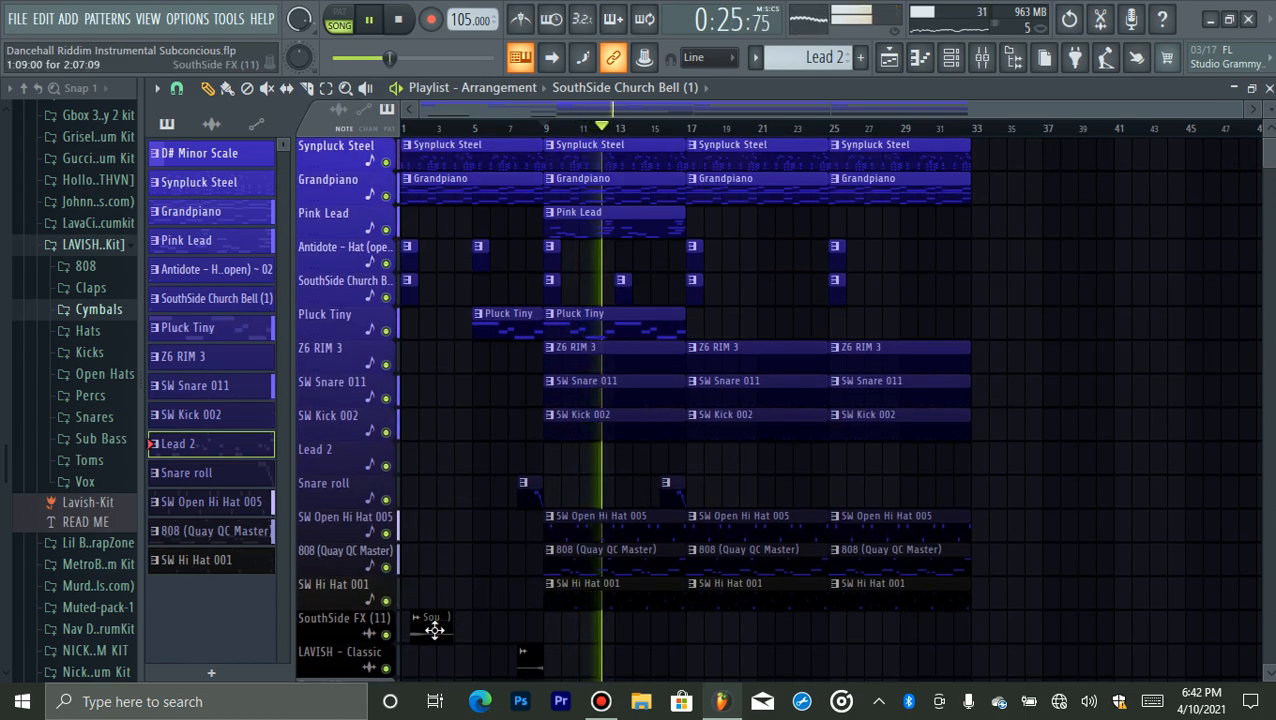
- Add a LAVISH - Classic clip under the second snare roll, leading into bar 17, and play the transition
left_click(434, 629)
left_click(527, 665)
left_click(665, 662)
right_click(680, 664)
left_click(539, 665)
left_click(658, 659)
left_click_drag(661, 664, 673, 664)
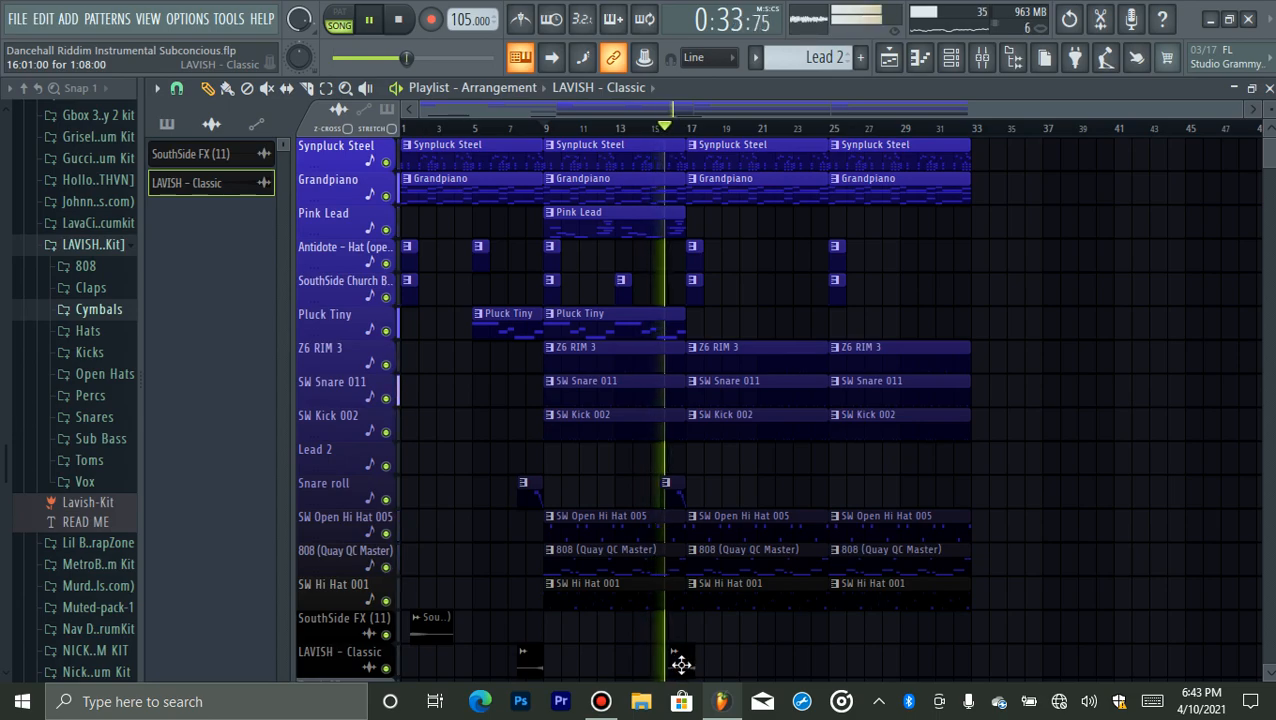
left_click_drag(1245, 110, 940, 145)
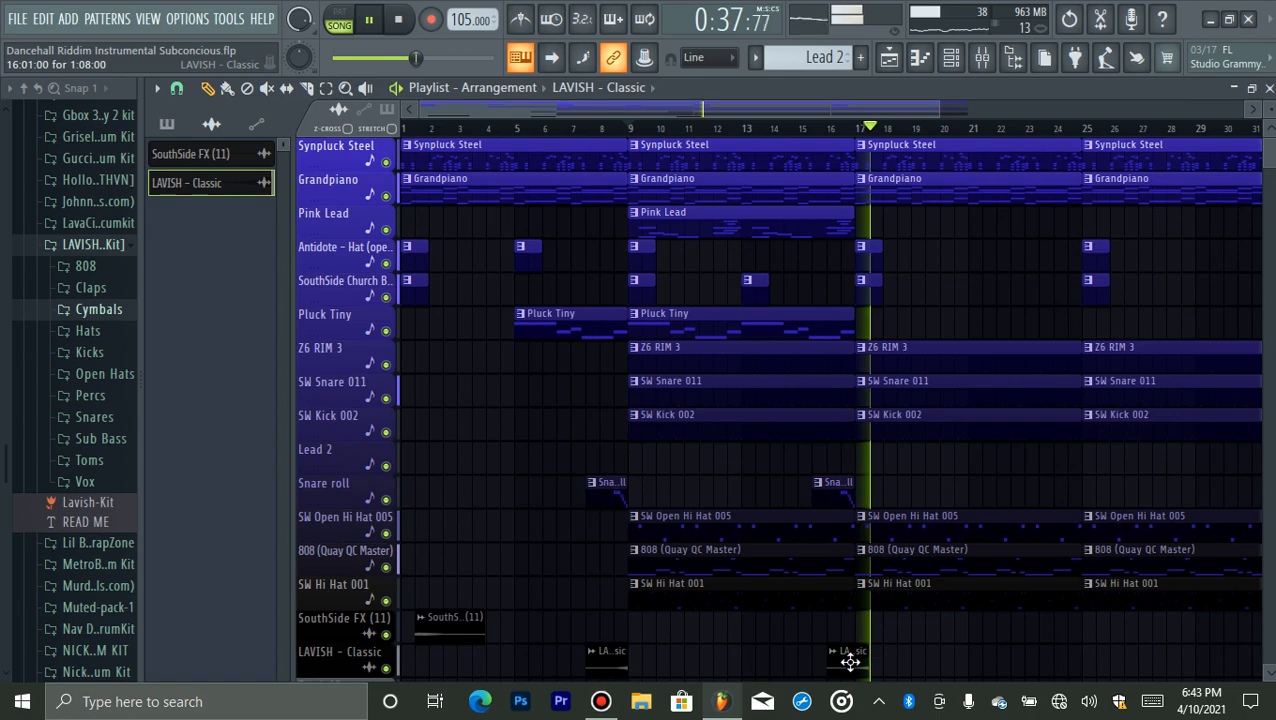
left_click(805, 130)
- Add a SouthSide FX (11) clip starting at the second snare roll before bar 17 and play the transition
left_click(457, 627)
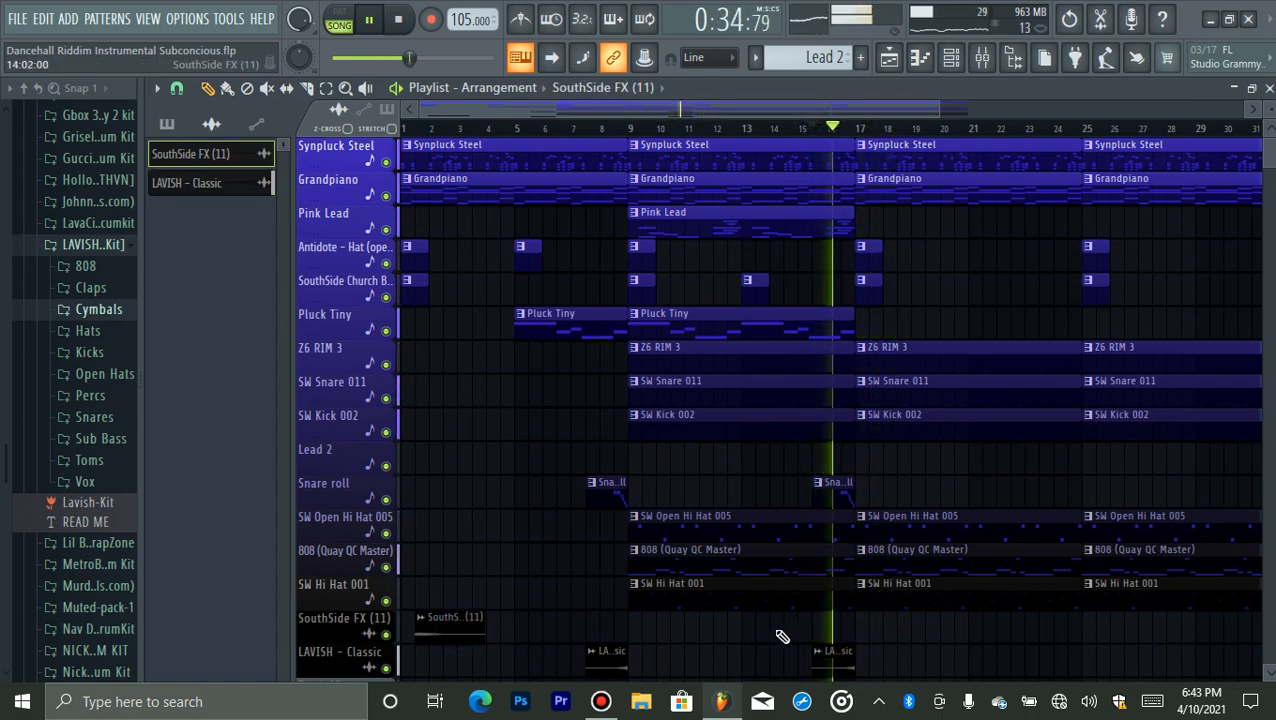
key("space")
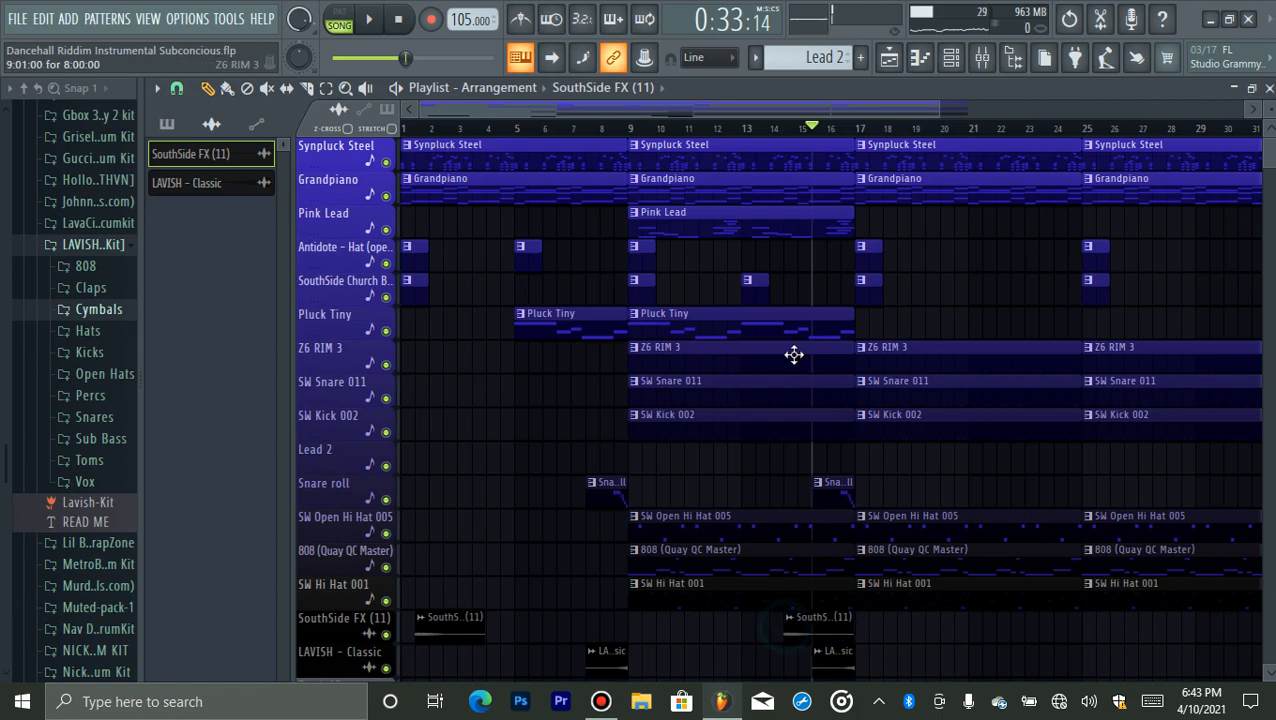
key("space")
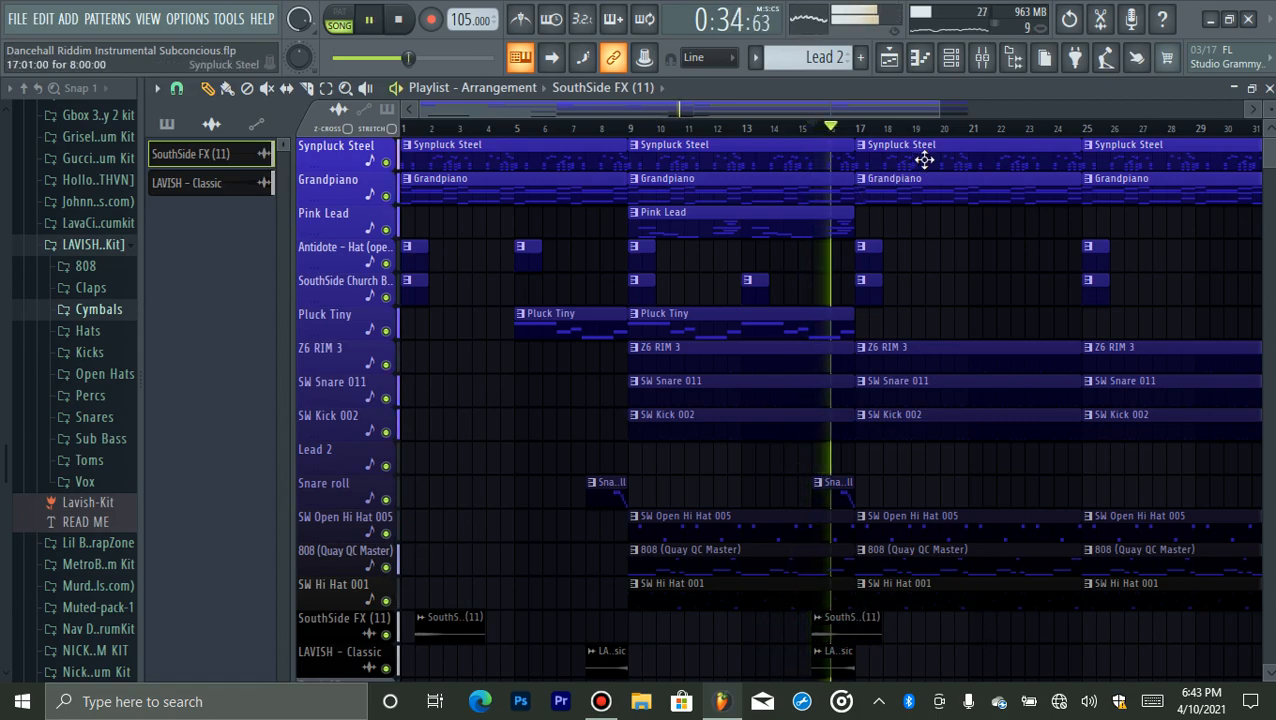
- Place a Pluck Tiny clip at bar 21 and shorten the preceding Z6 RIM 3, SW Snare 011 and SW Kick 002 clips to end at bar 24
left_click_drag(940, 109, 1152, 256)
left_click_drag(1270, 109, 1270, 109)
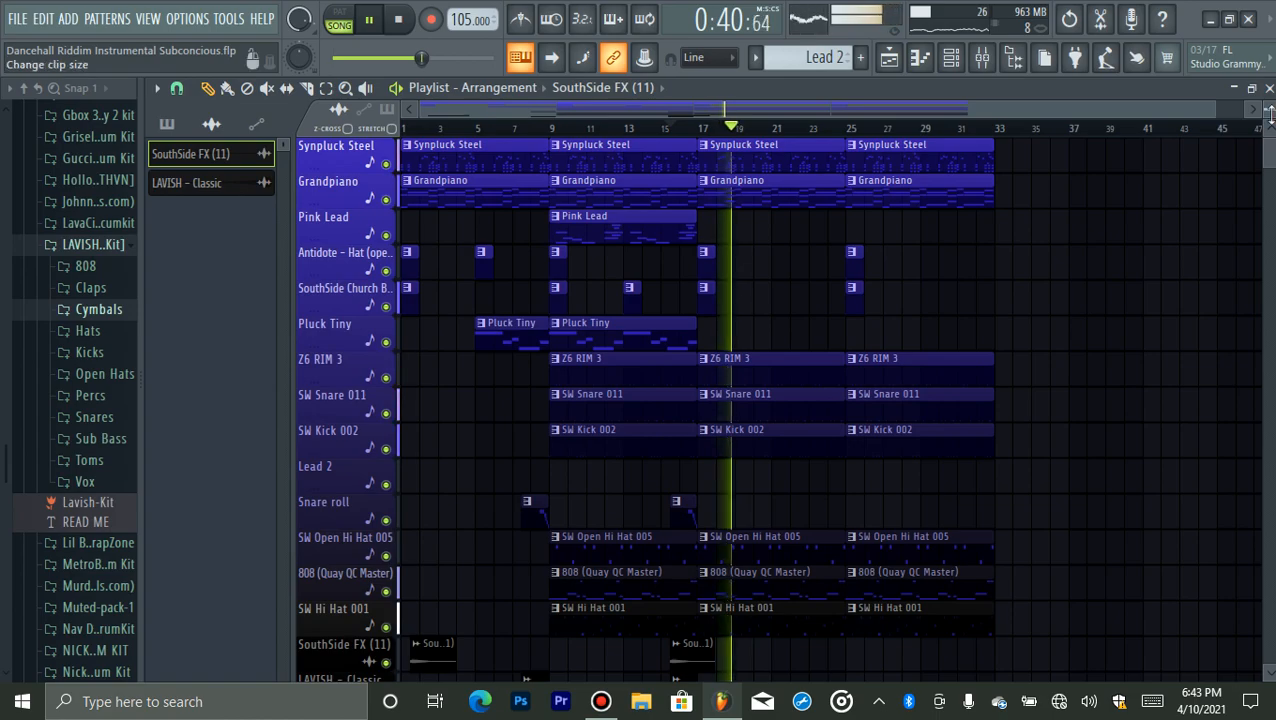
left_click(166, 123)
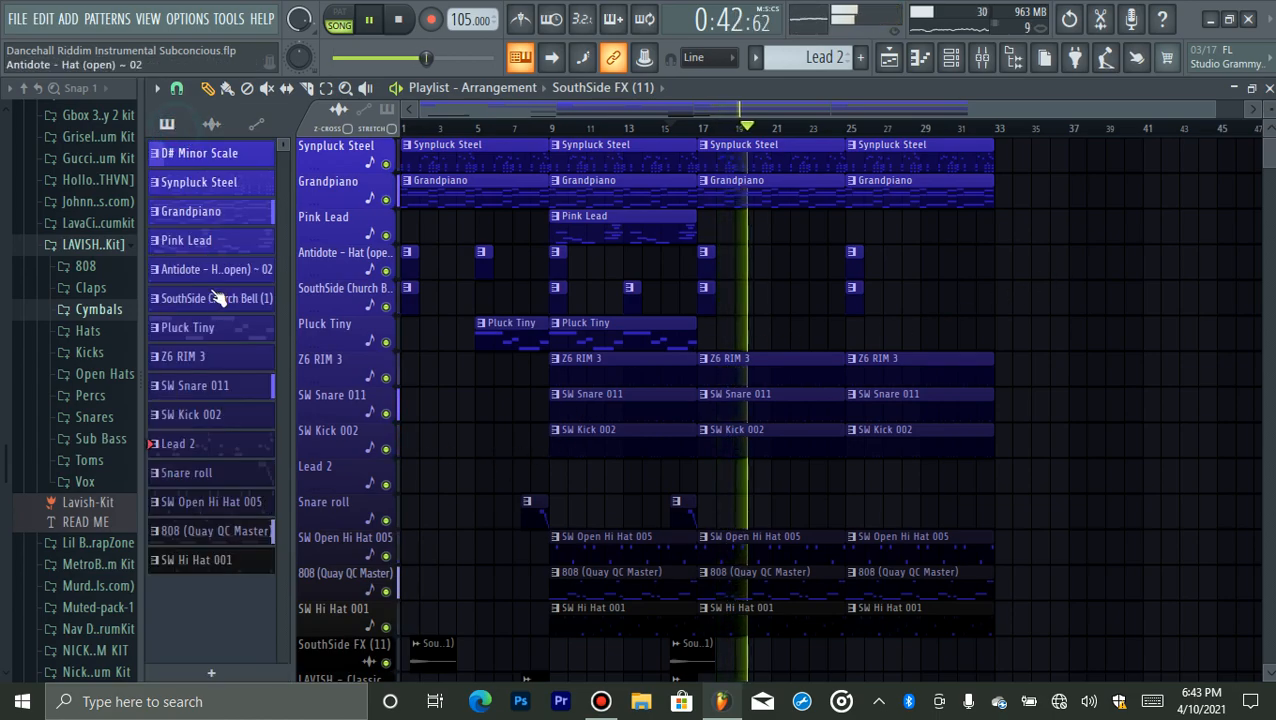
left_click(218, 335)
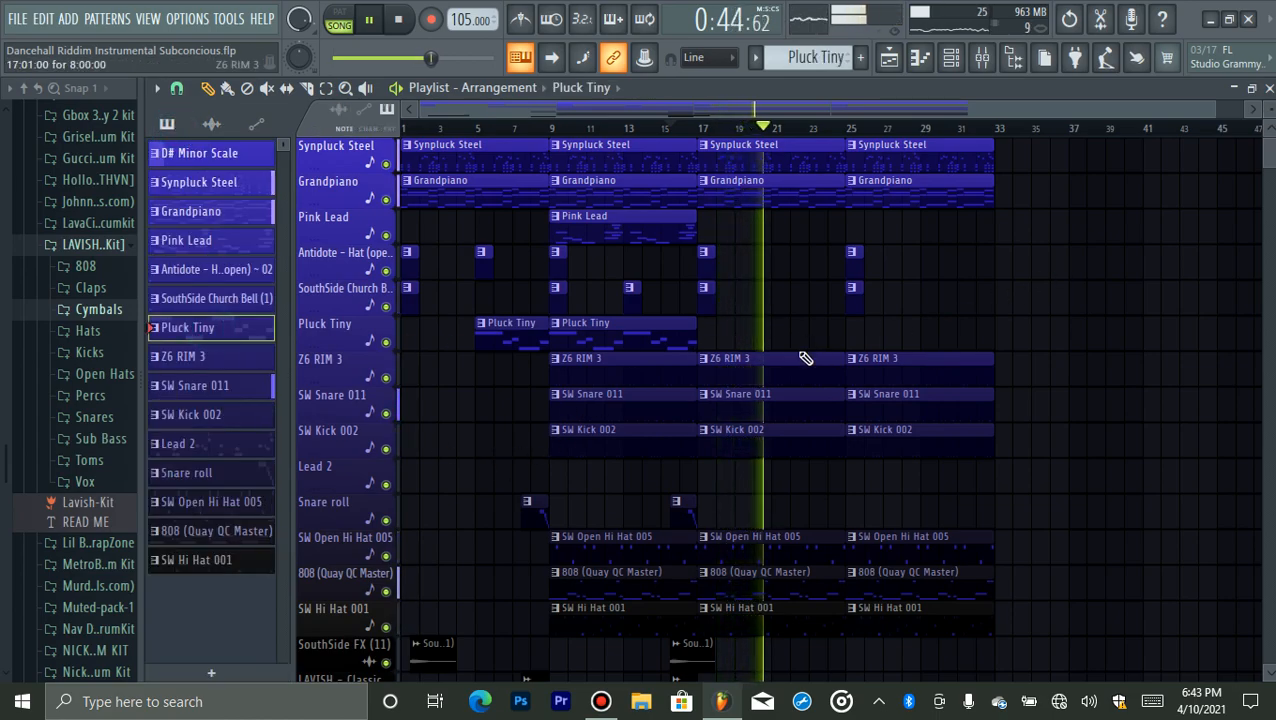
left_click(773, 337)
left_click_drag(913, 333, 834, 456)
left_click(1130, 365, "ctrl")
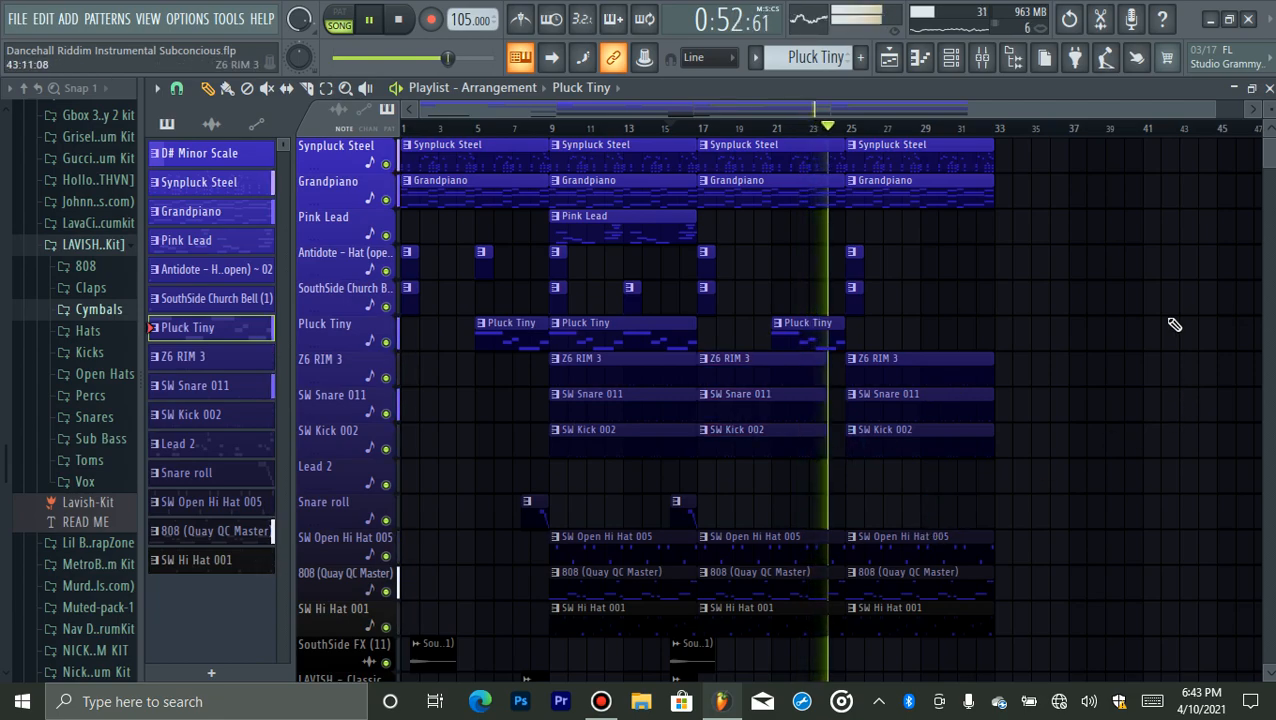
- Place a Lead 2 clip at bar 25 and SouthSide Church Bell (1) clips at bars 21, 24 and 29
left_click(233, 444)
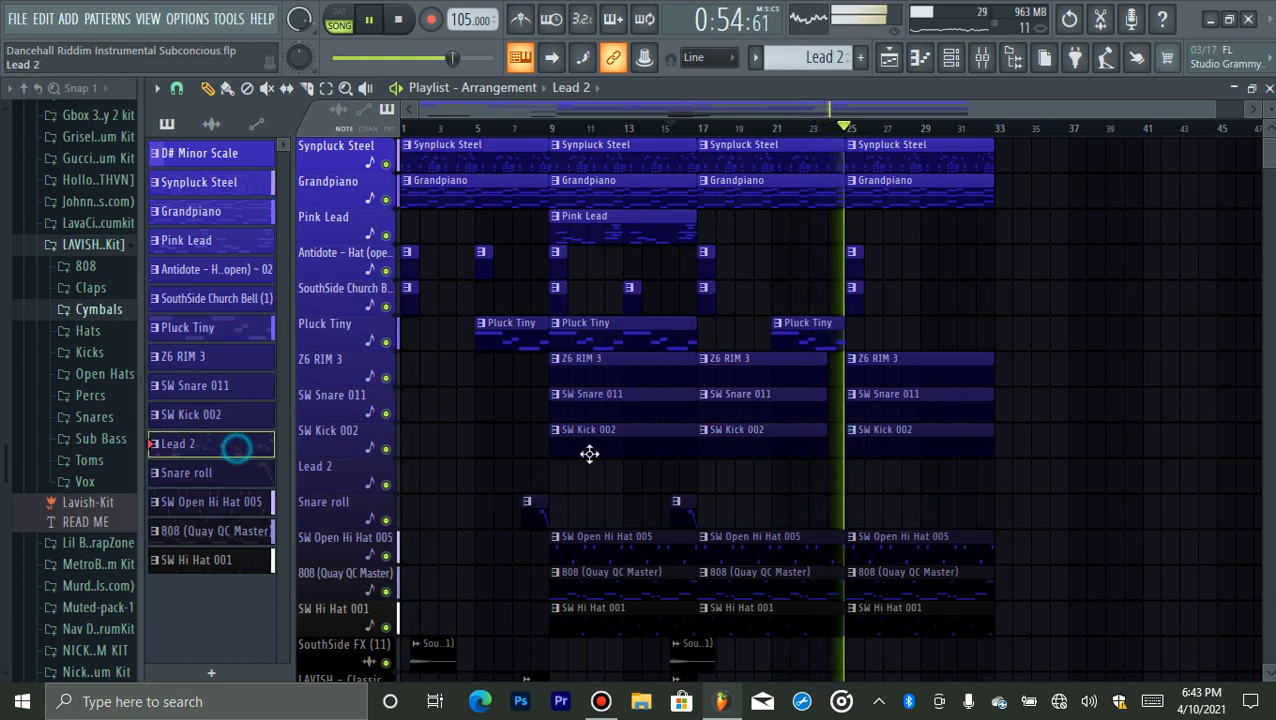
left_click(843, 483)
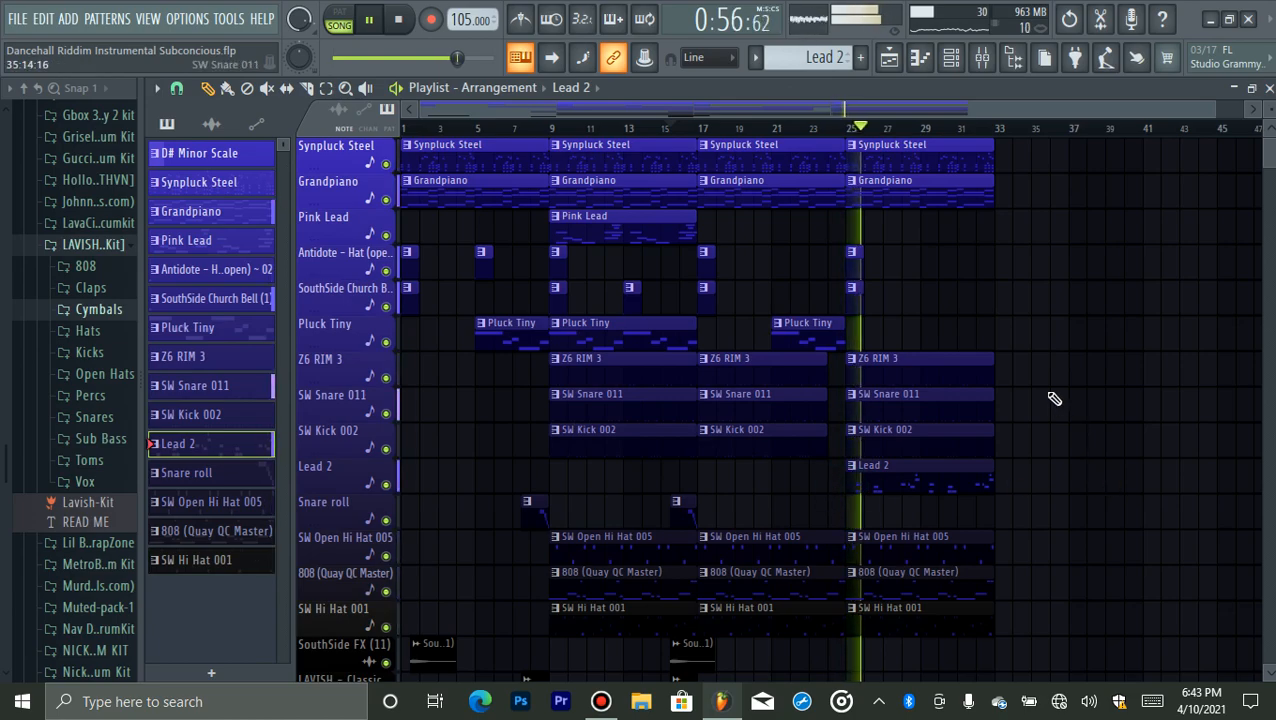
left_click(852, 290)
left_click(926, 295)
left_click(775, 295)
left_click(834, 295)
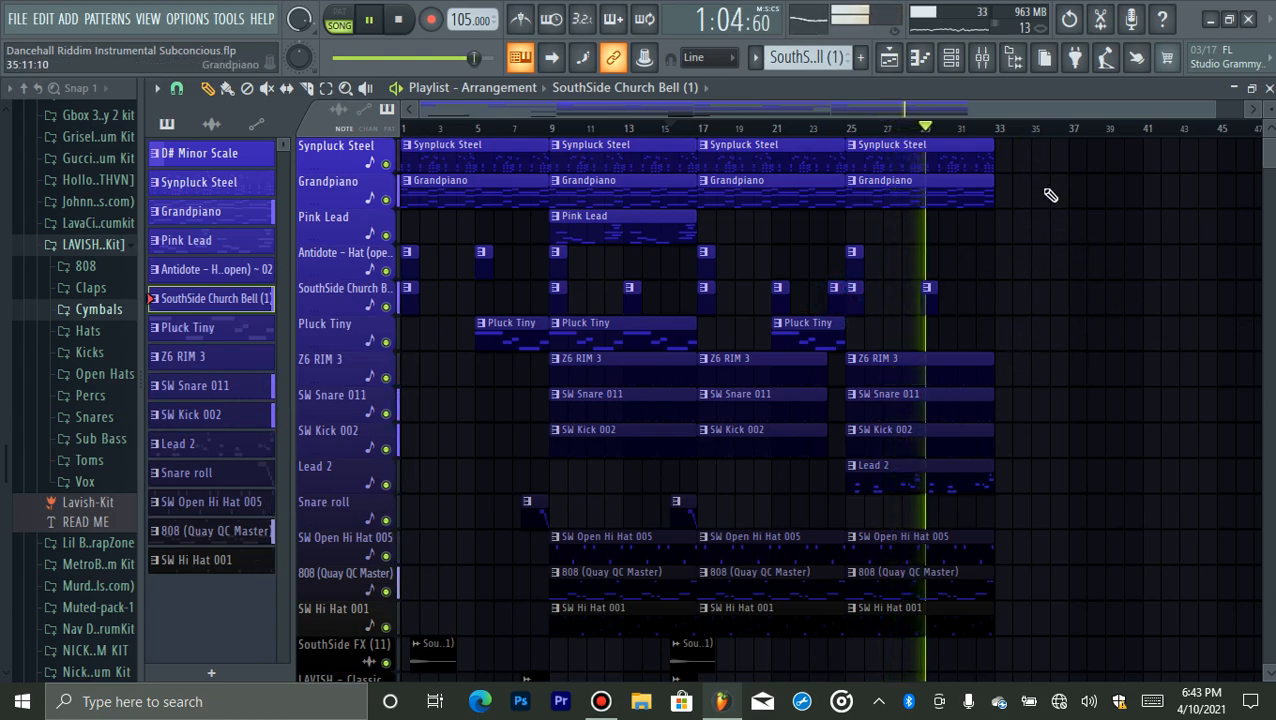
- Shorten the last rim, snare and kick clips to end at bar 31, and duplicate the clips from bar 9 onward to bar 33
left_click_drag(1018, 354, 957, 448)
left_click_drag(1052, 140, 561, 643)
key("ctrl+b")
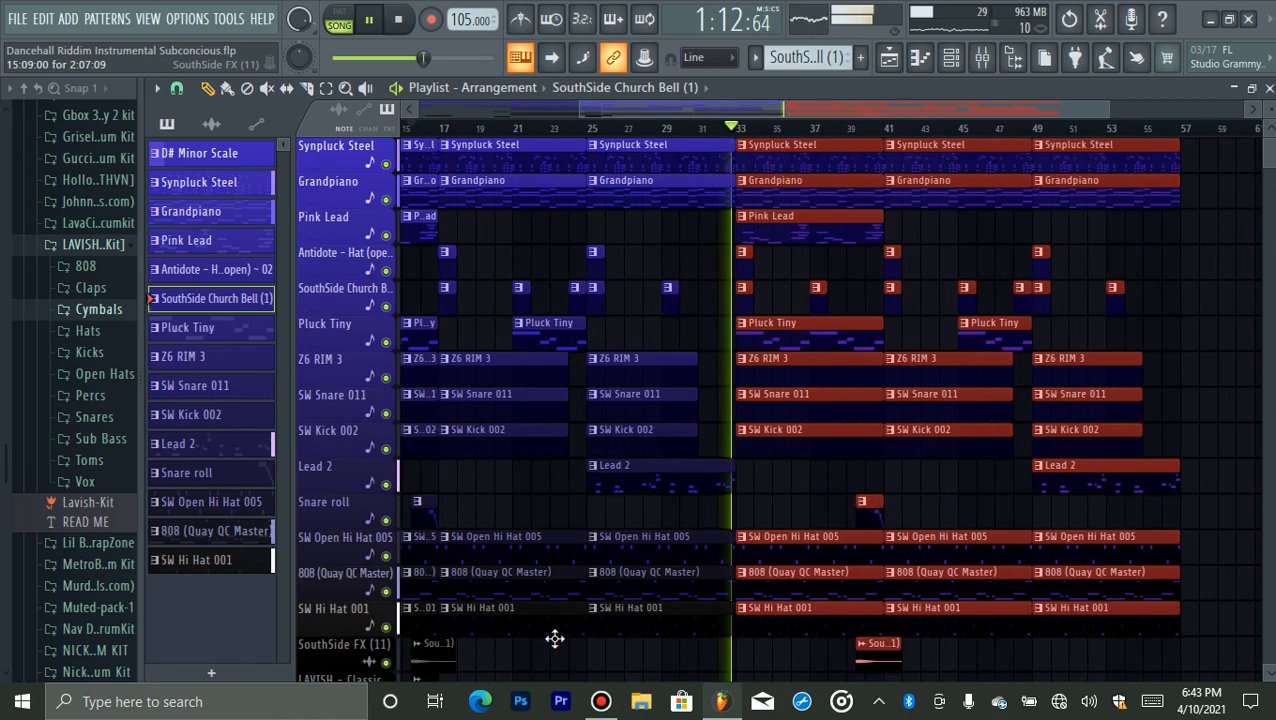
- Add a Snare roll clip before bar 33, LAVISH - Classic clips before bars 33 and 41, and a SouthSide FX (11) clip at bar 24
left_click_drag(580, 109, 405, 113)
key("space")
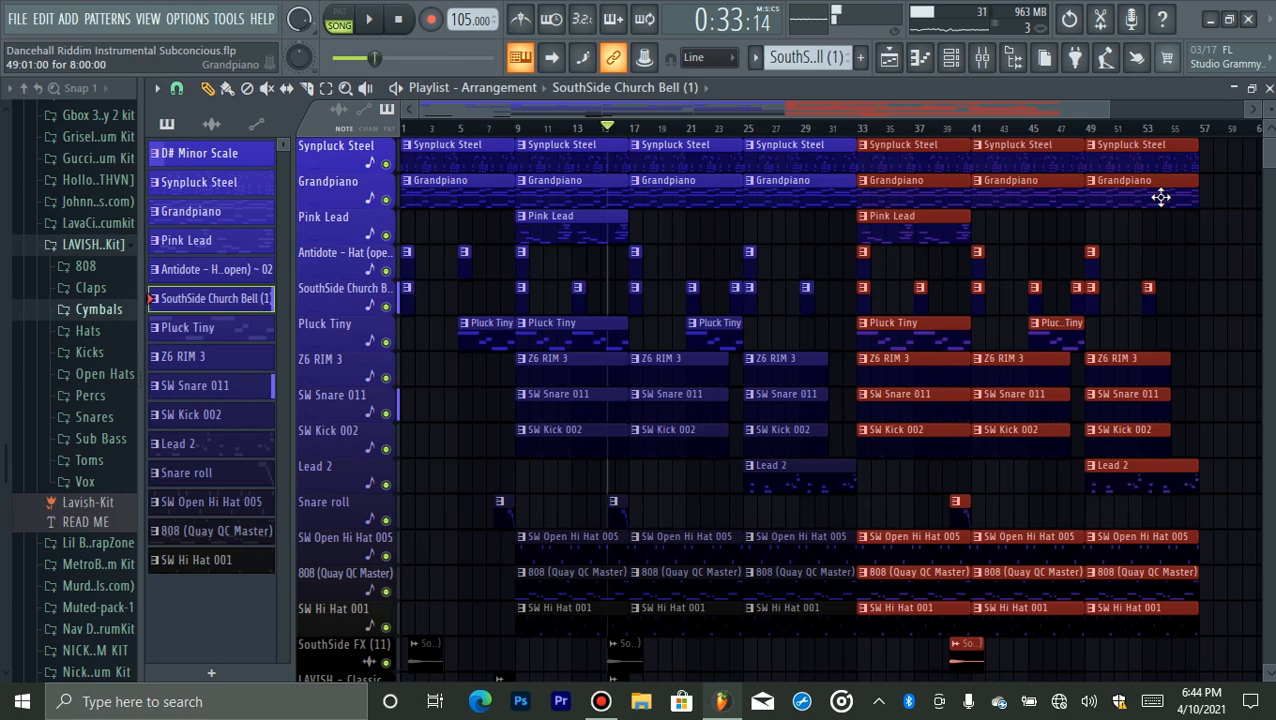
scroll(1160, 197, "down", 2)
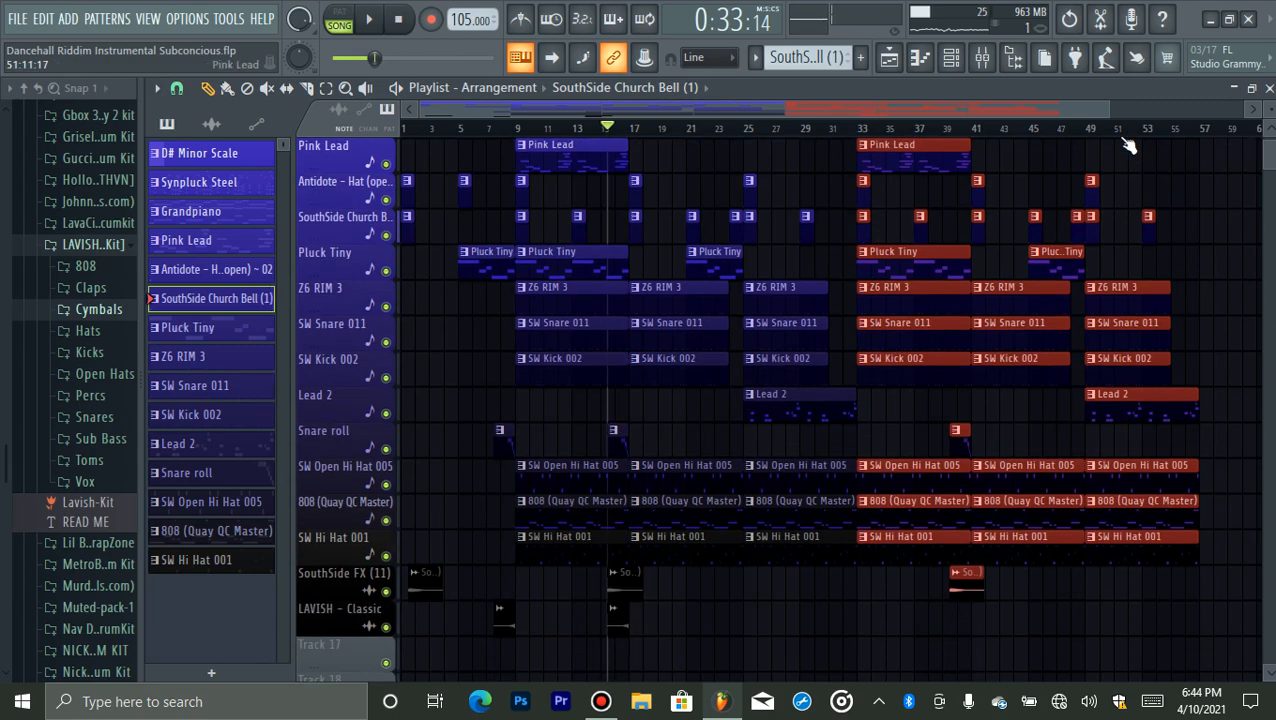
left_click_drag(1108, 110, 863, 145)
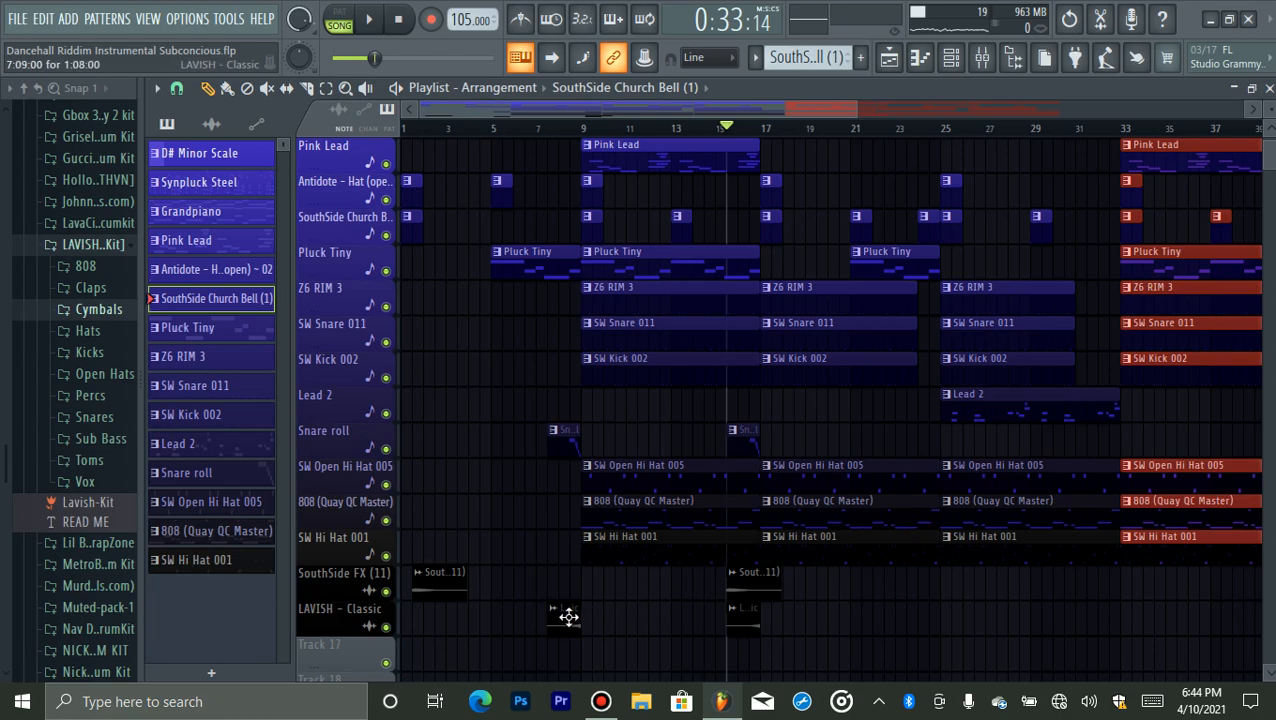
left_click(565, 442)
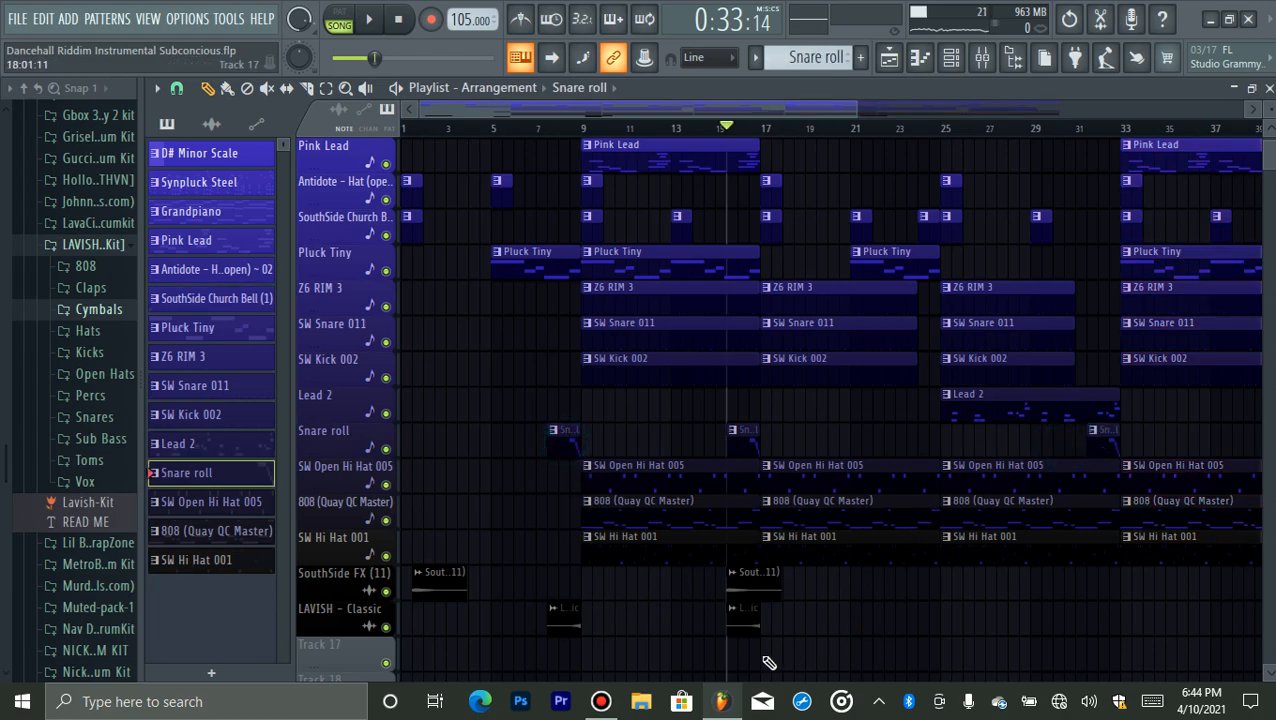
left_click(567, 625)
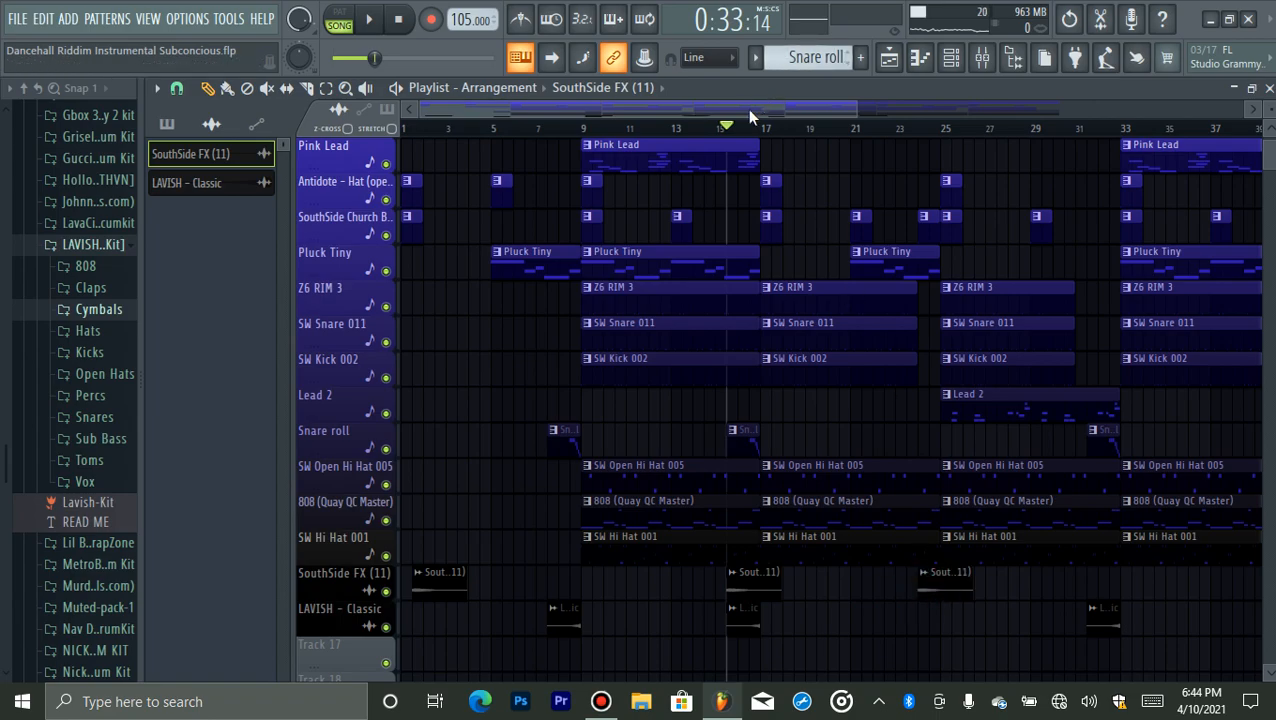
left_click_drag(748, 110, 899, 145)
left_click(810, 614)
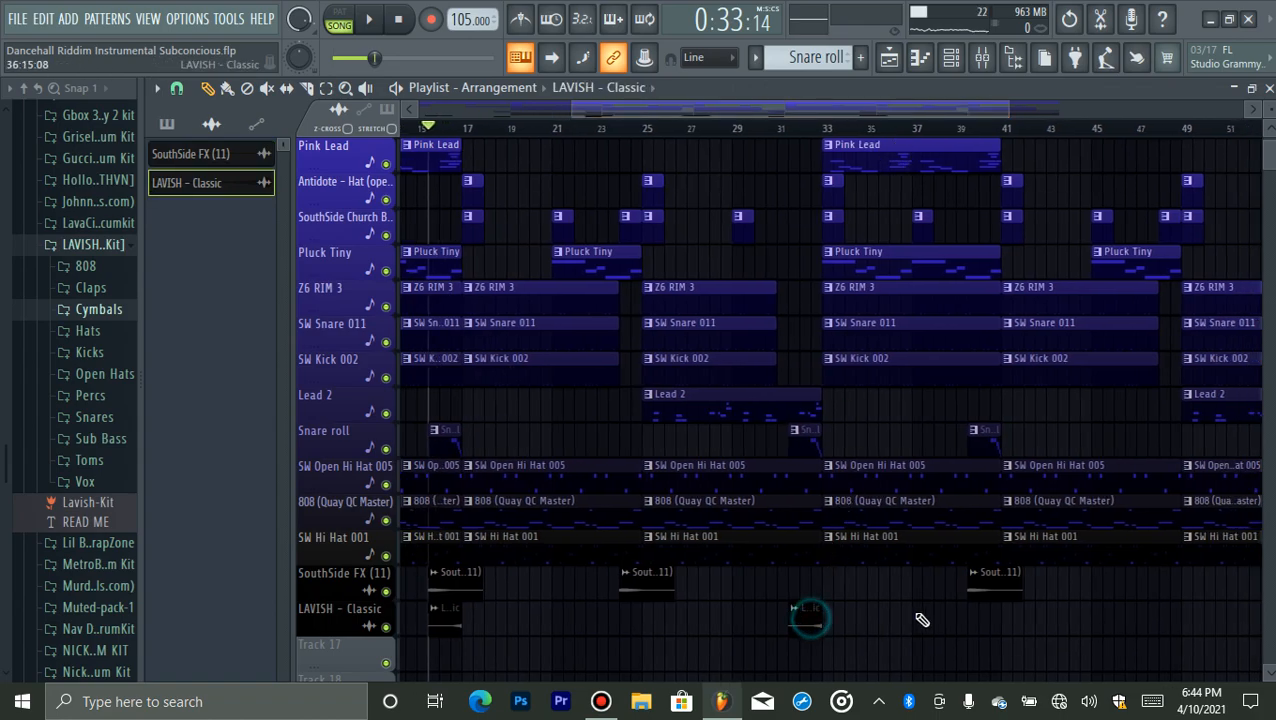
- Play the arrangement from bar 22 and check the transitions and the section from bar 33 against the full playlist
key("space")
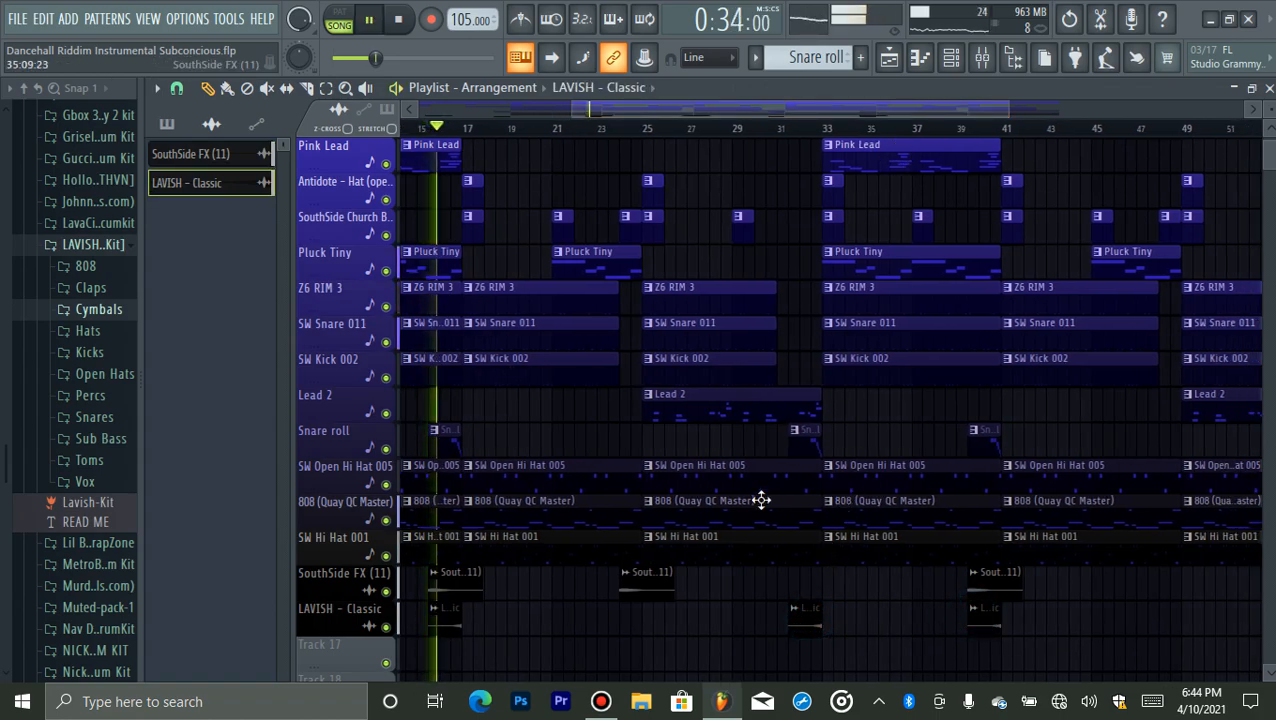
left_click(579, 128)
left_click_drag(572, 110, 405, 115)
left_click_drag(1005, 110, 1132, 140)
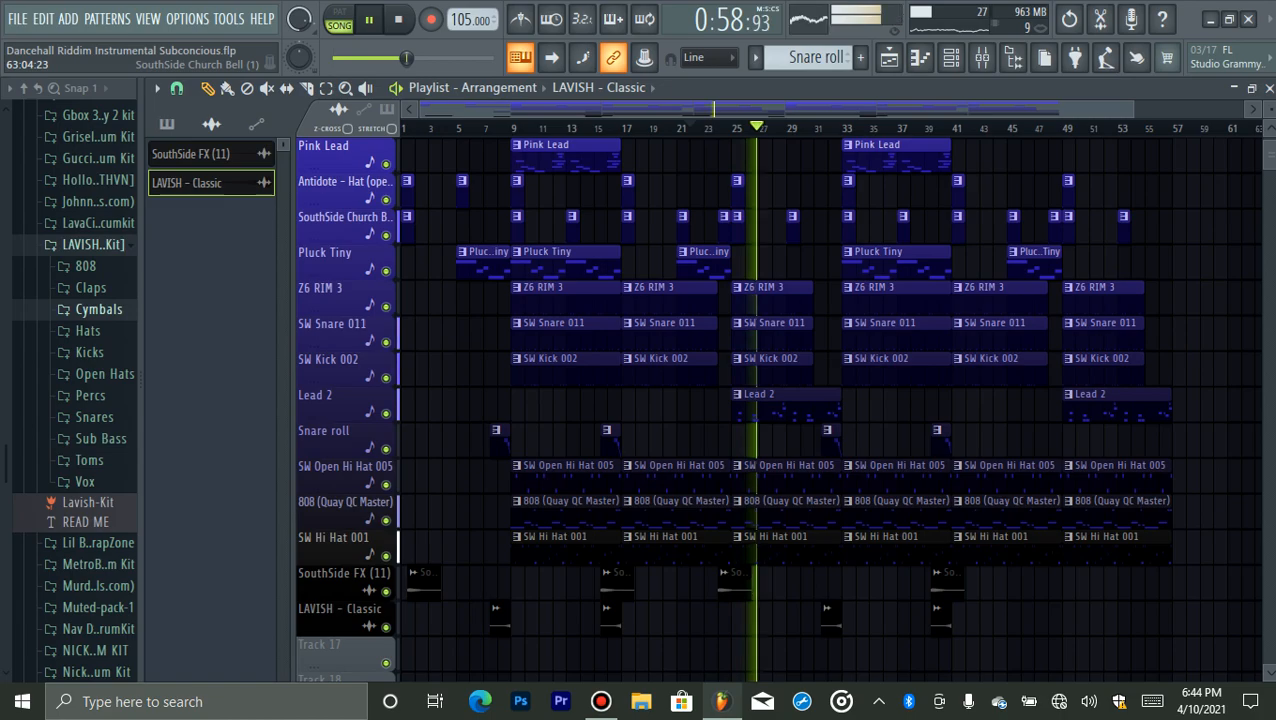
scroll(780, 400, "up", 2)
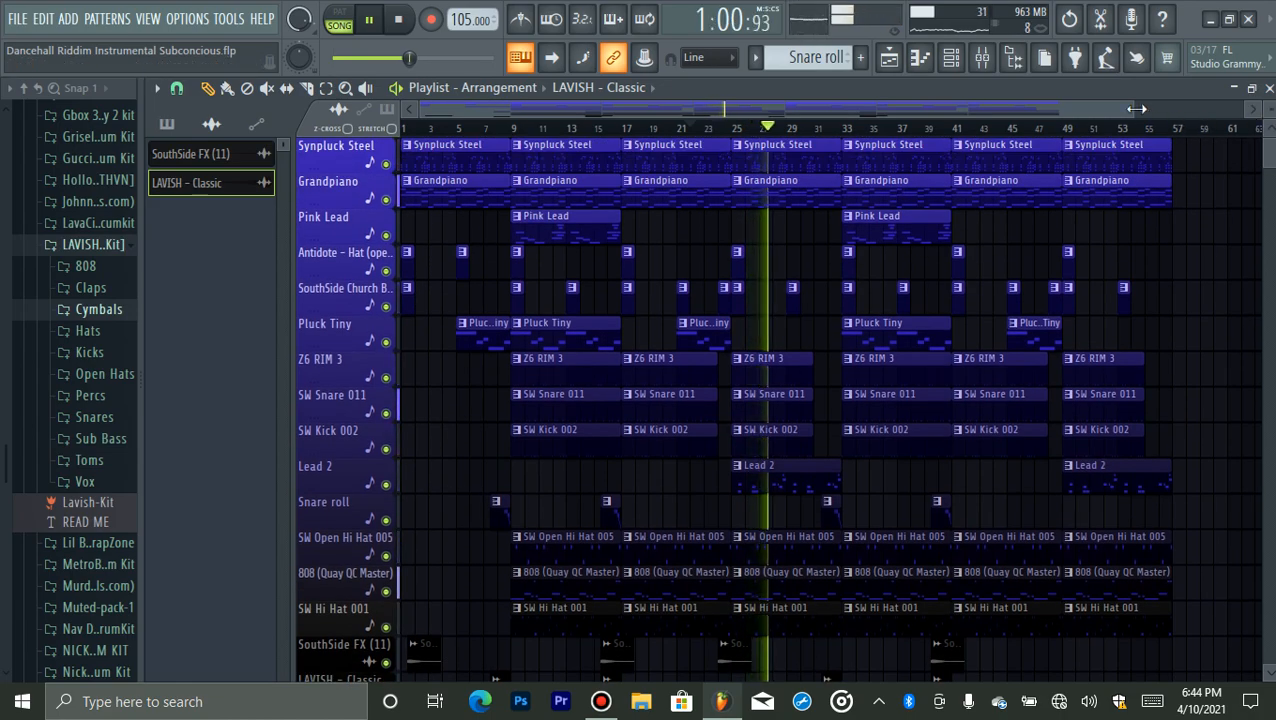
left_click_drag(1137, 108, 1180, 108)
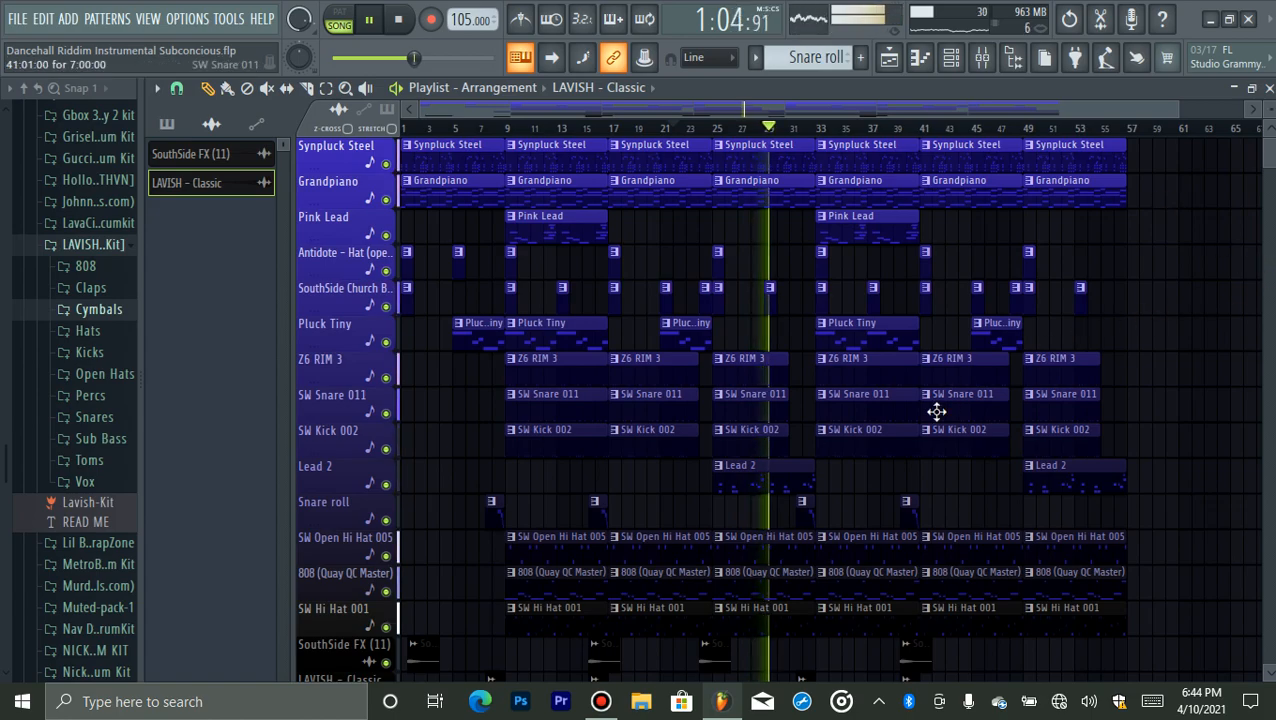
scroll(1272, 163, "down", 2)
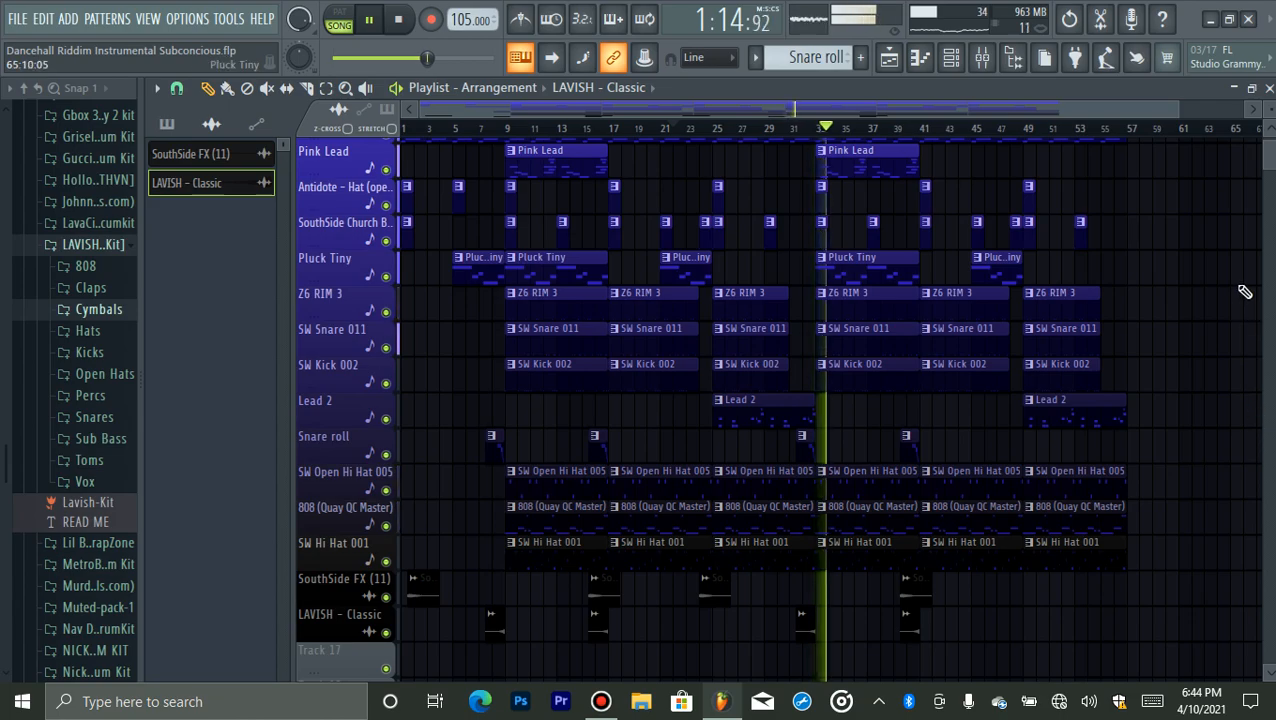
scroll(1272, 158, "up", 2)
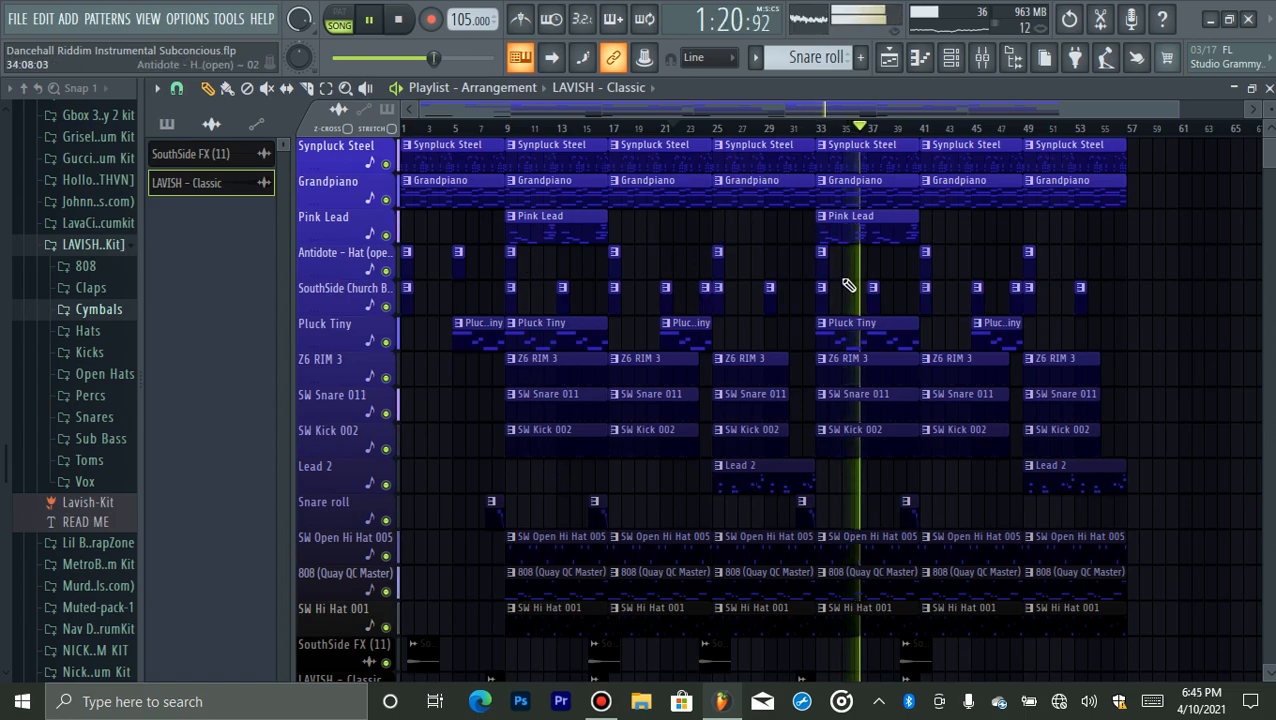
left_click(1193, 186)
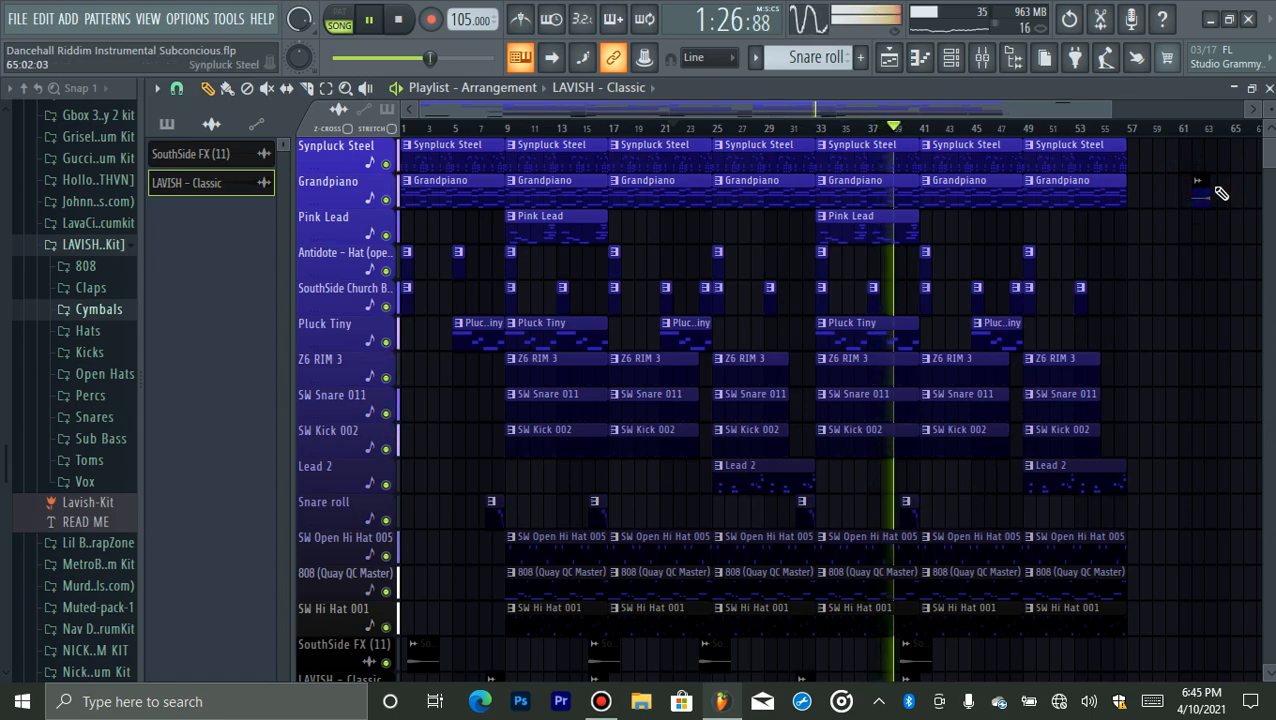
right_click(1192, 205)
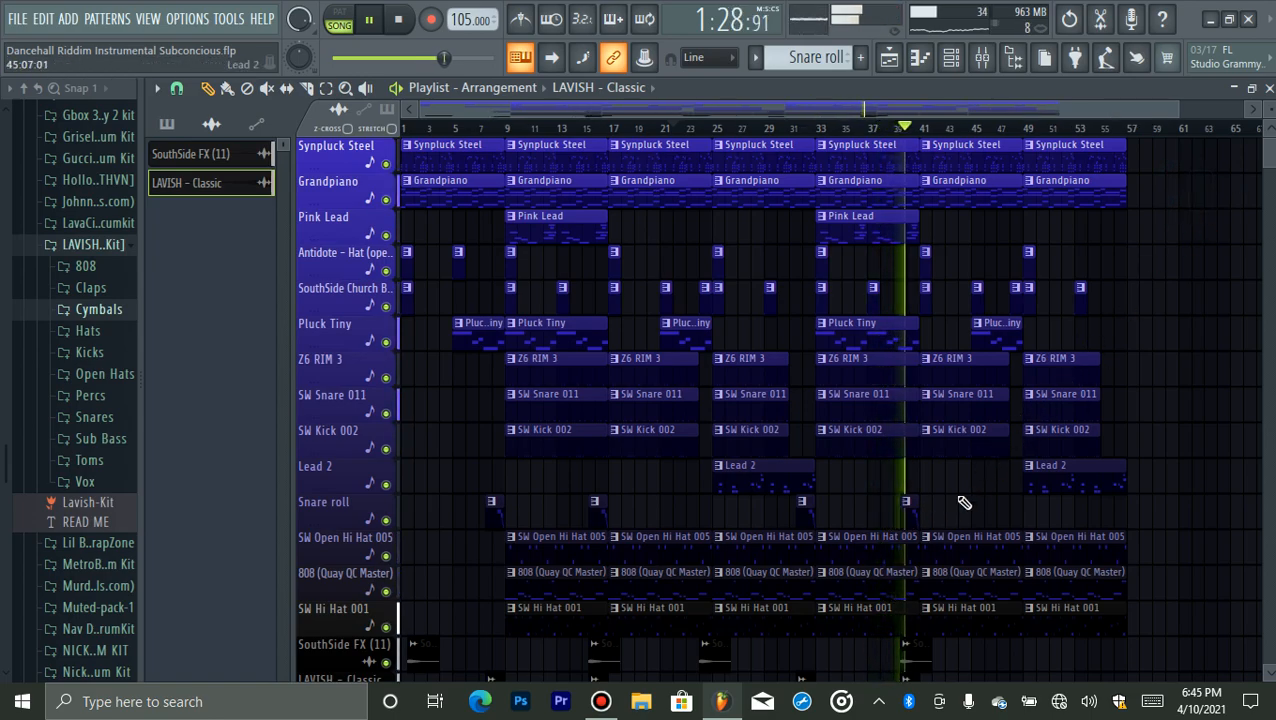
- Duplicate all clips from bar 33 onward, with the Snare roll and LAVISH - Classic clips leading into it, and align the copied section to bar 57
left_click(908, 519)
left_click_drag(1179, 111, 1119, 136)
left_click_drag(1215, 141, 845, 569)
left_click(843, 398, "ctrl+shift")
key("space")
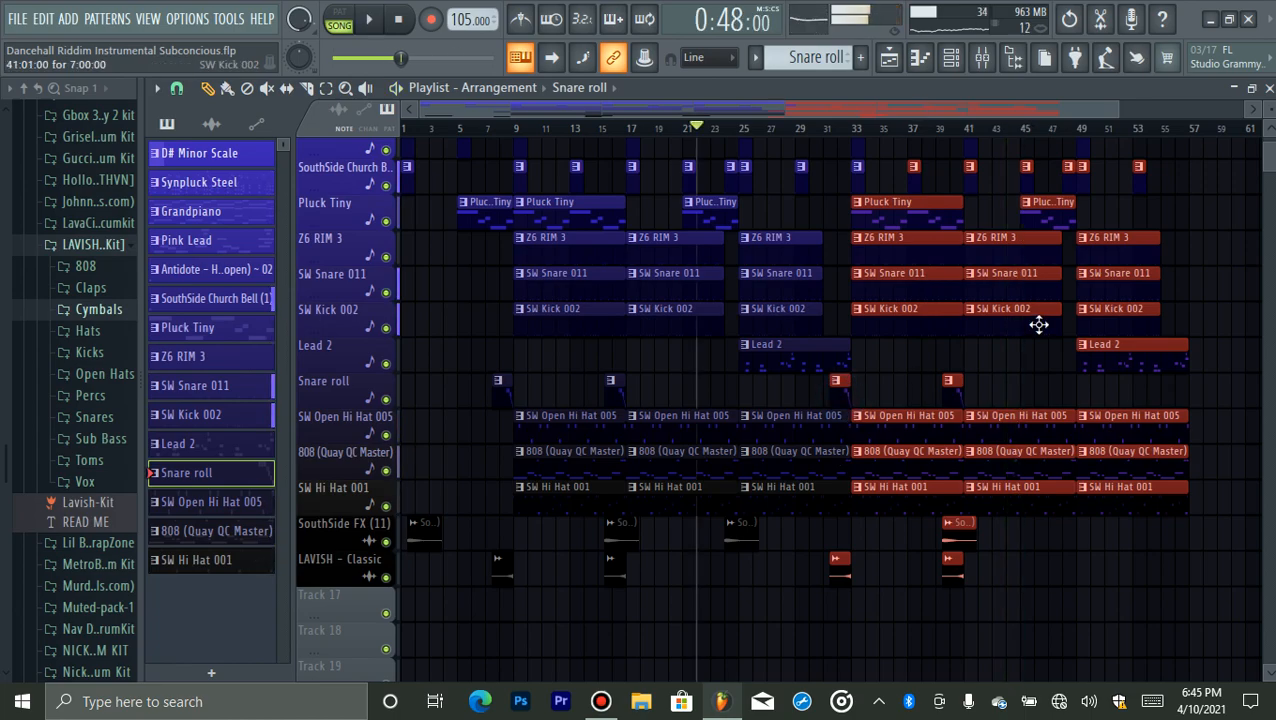
left_click_drag(1120, 110, 868, 125)
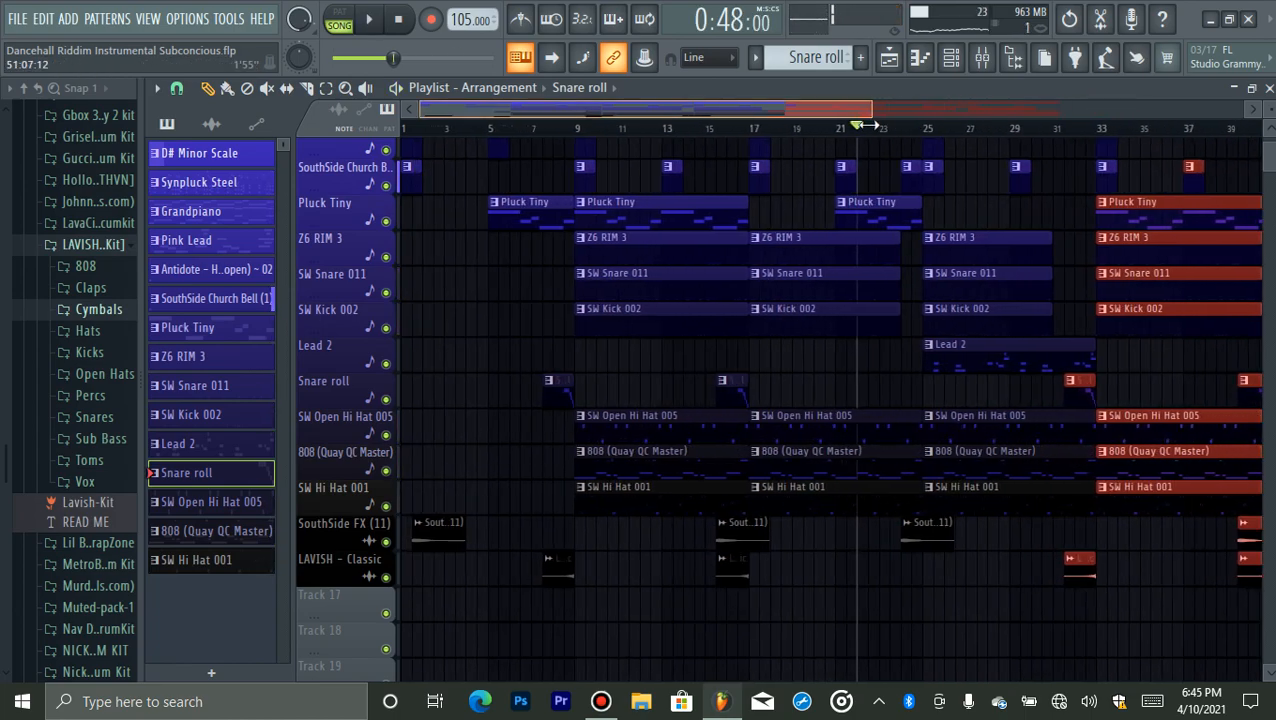
left_click_drag(783, 111, 1035, 157)
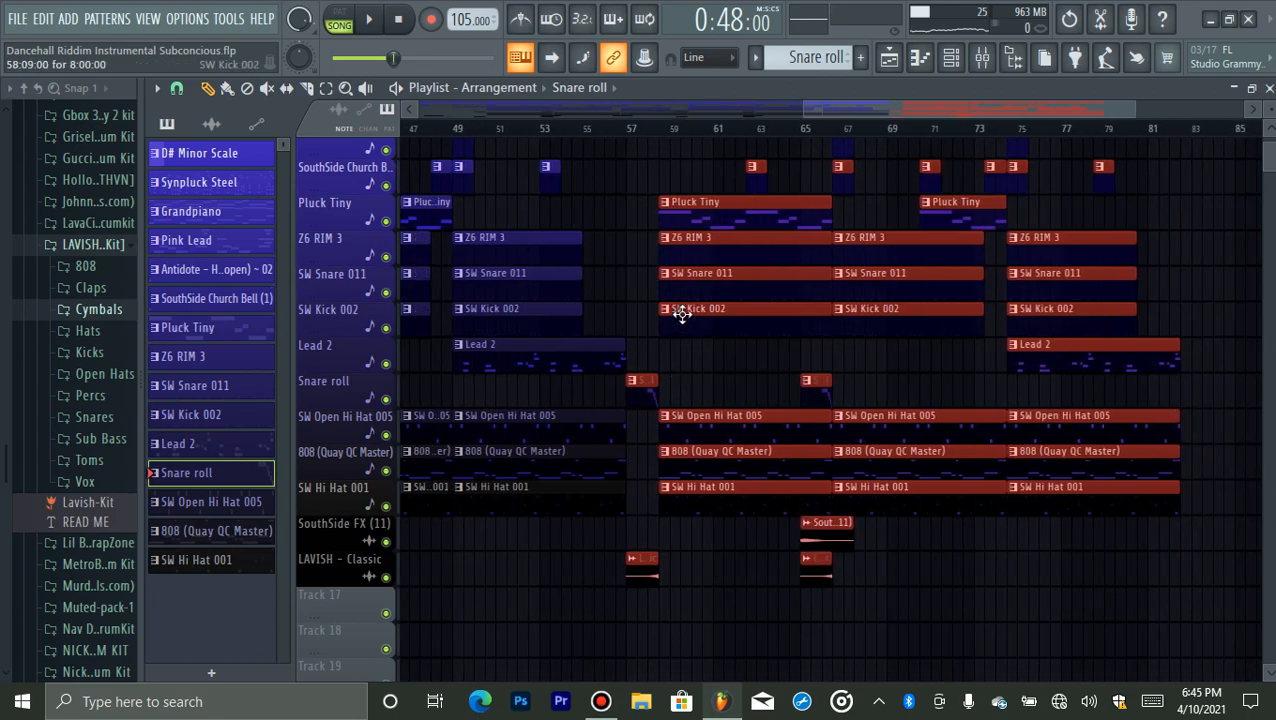
left_click_drag(677, 313, 650, 316)
left_click(649, 316)
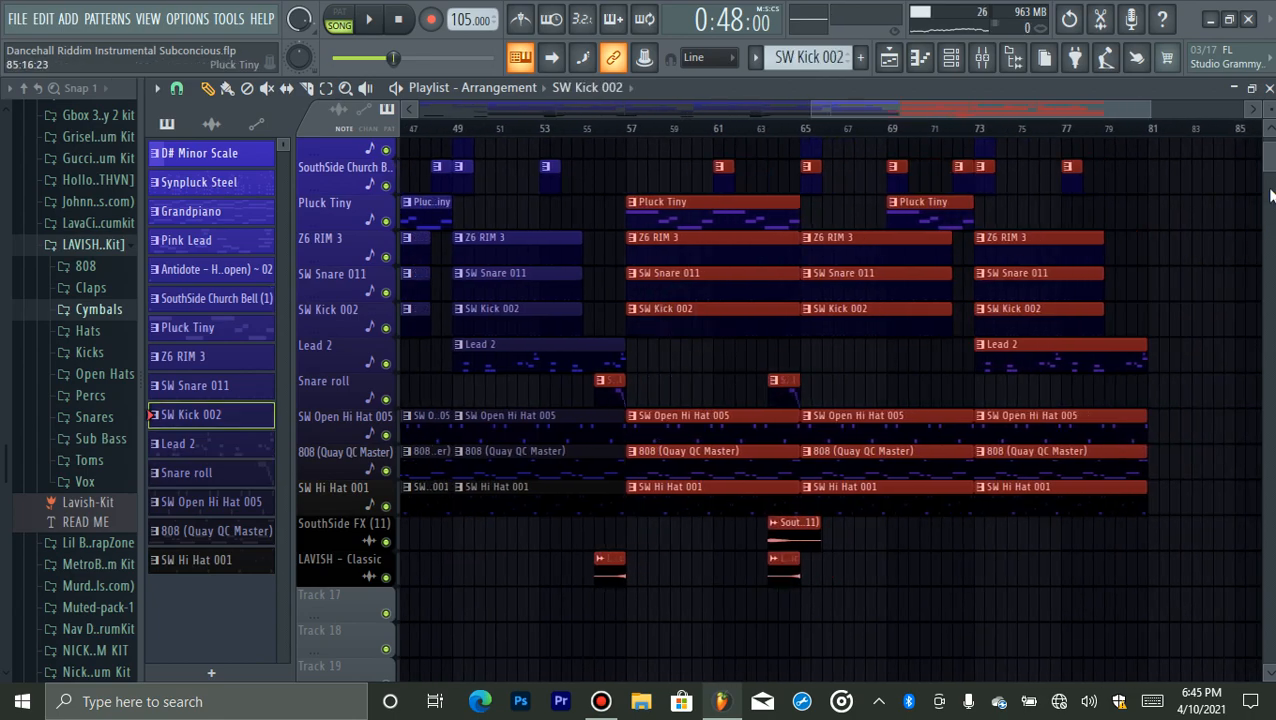
- Set the playback position to bar 64 and delete the SW Kick 002, SW Snare 011 and Z6 RIM 3 clips at bar 65
scroll(649, 316, "up", 3)
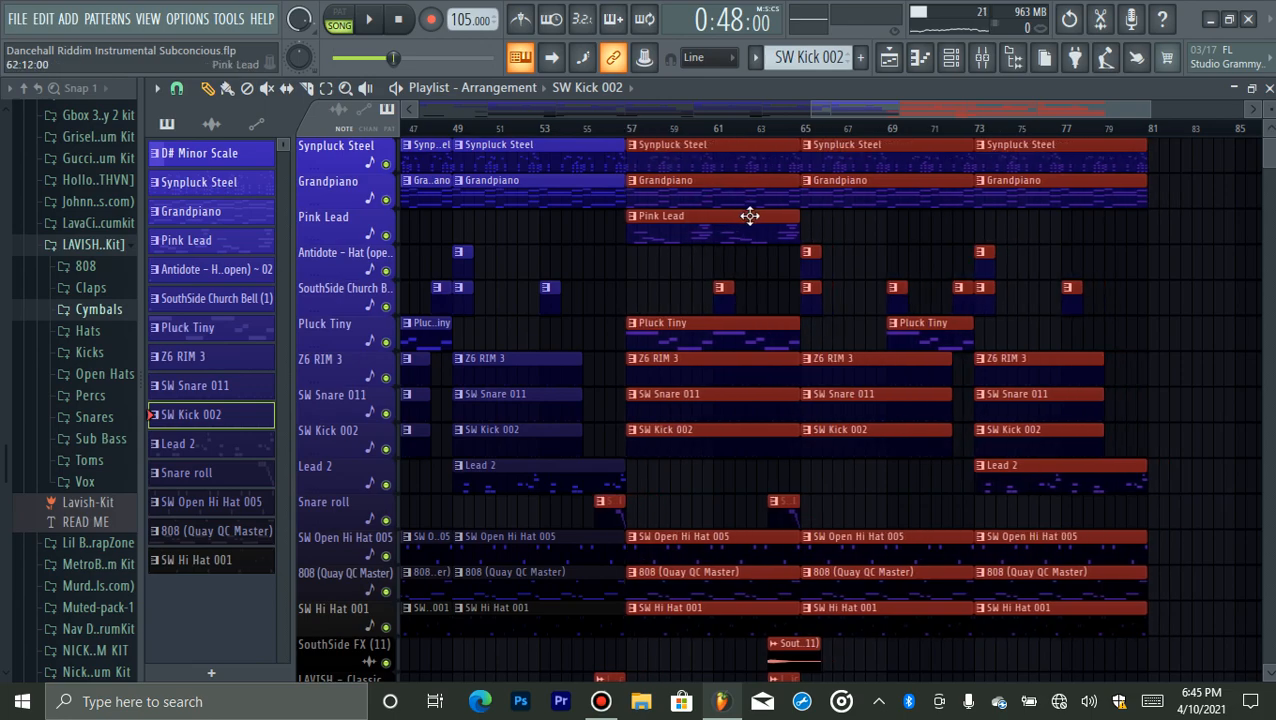
left_click(750, 216)
scroll(798, 122, "left", 5)
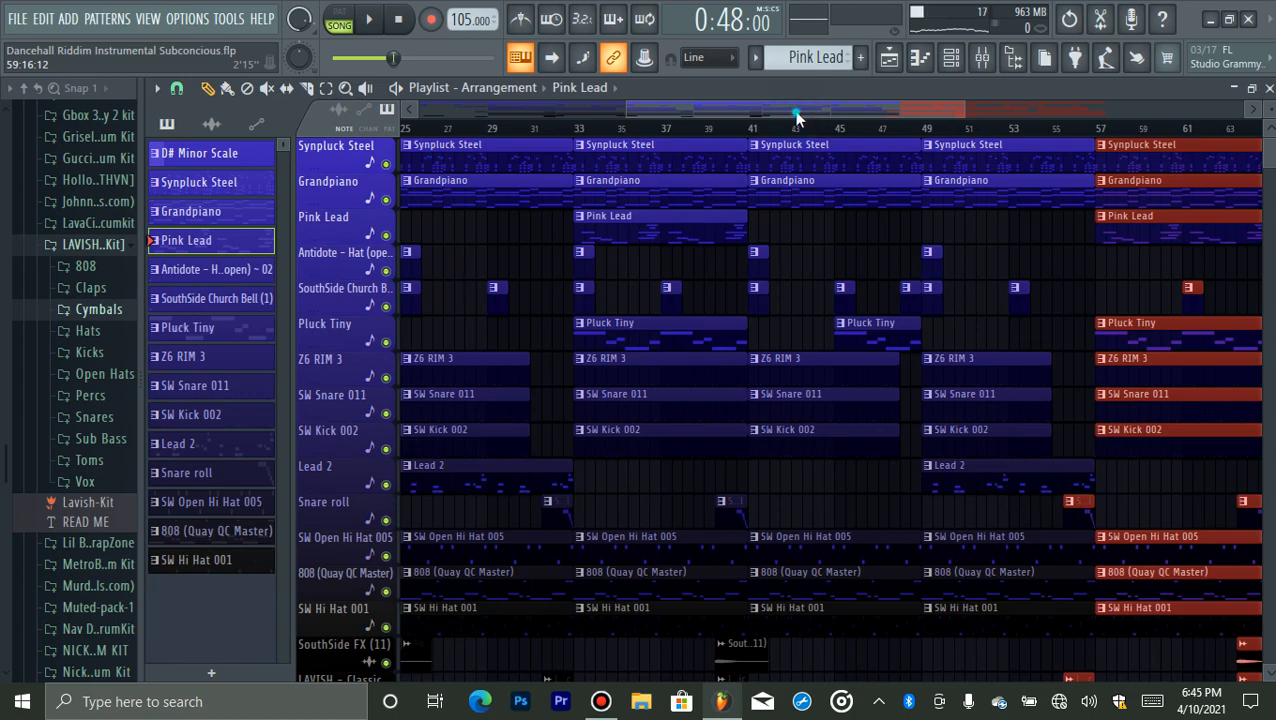
scroll(796, 118, "right", 5)
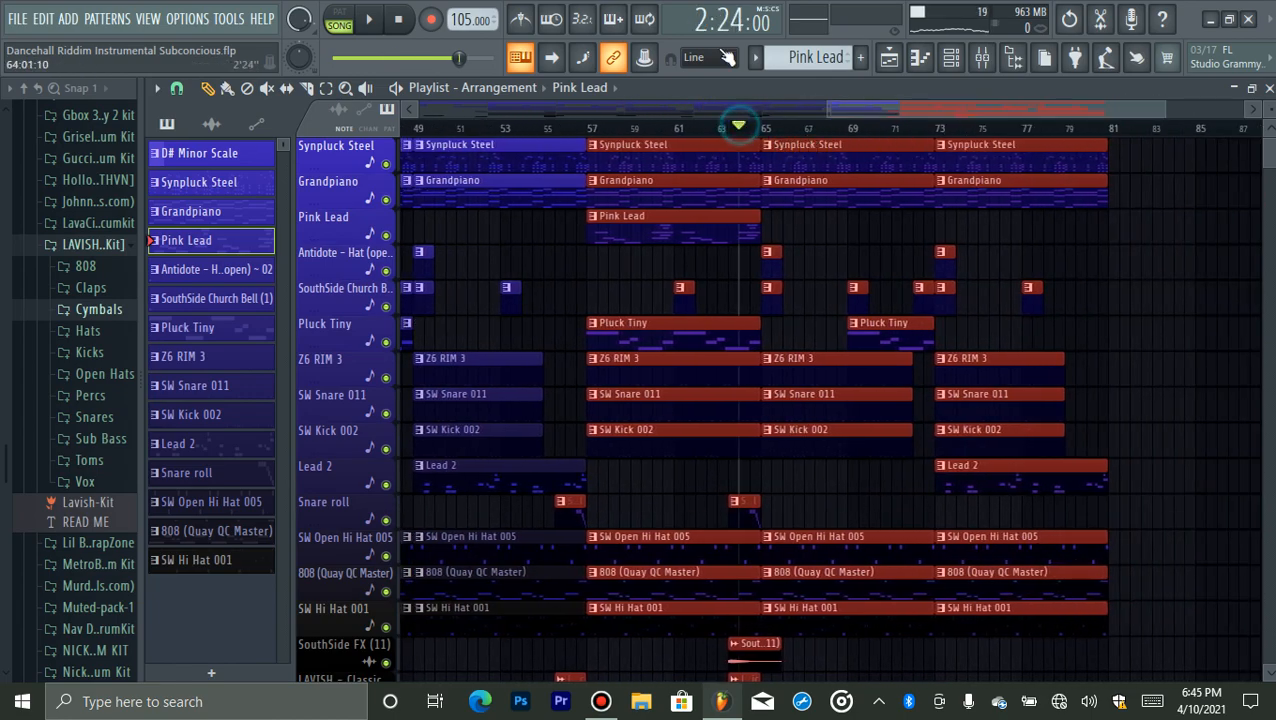
mouse_move(697, 8)
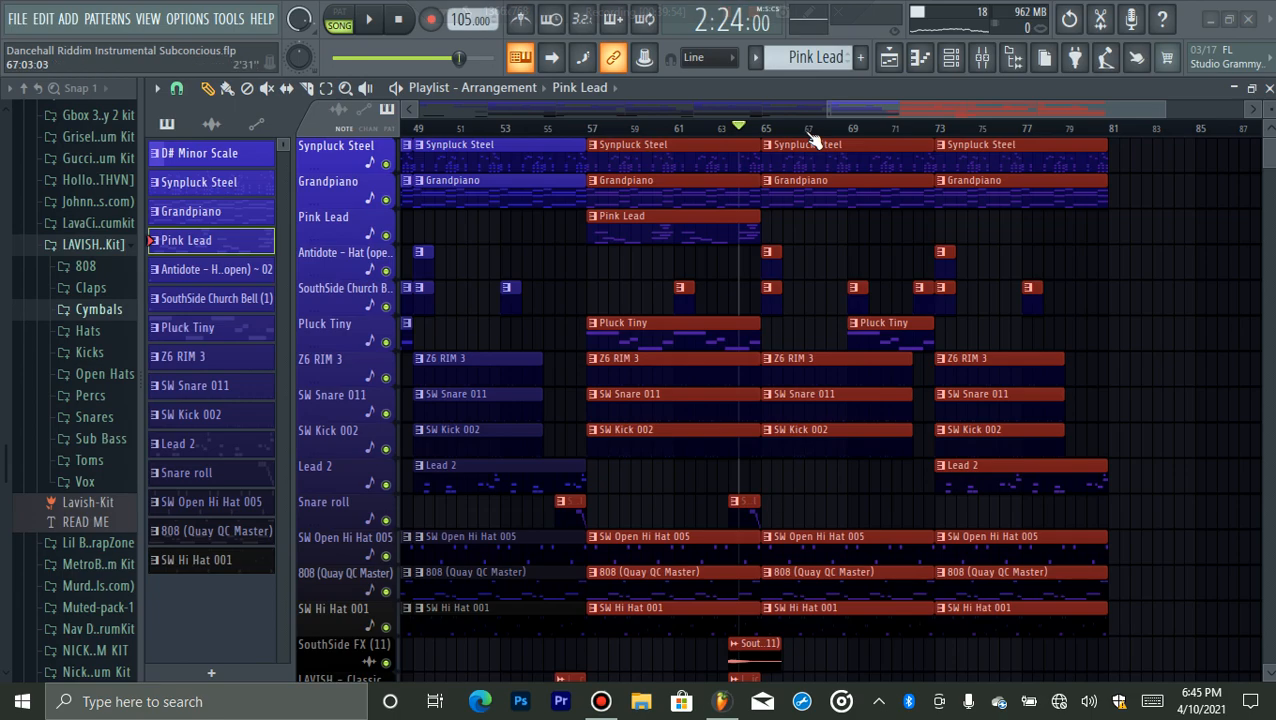
left_click(1154, 426)
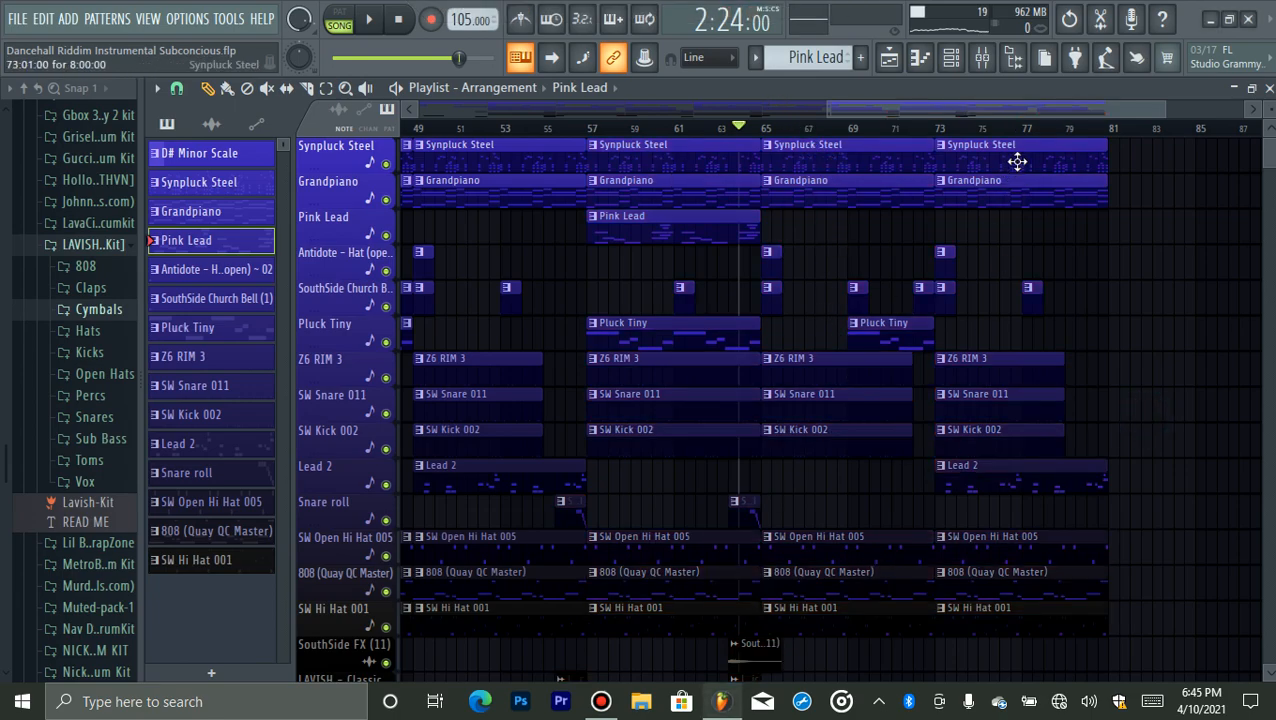
right_click(780, 443)
right_click(800, 403)
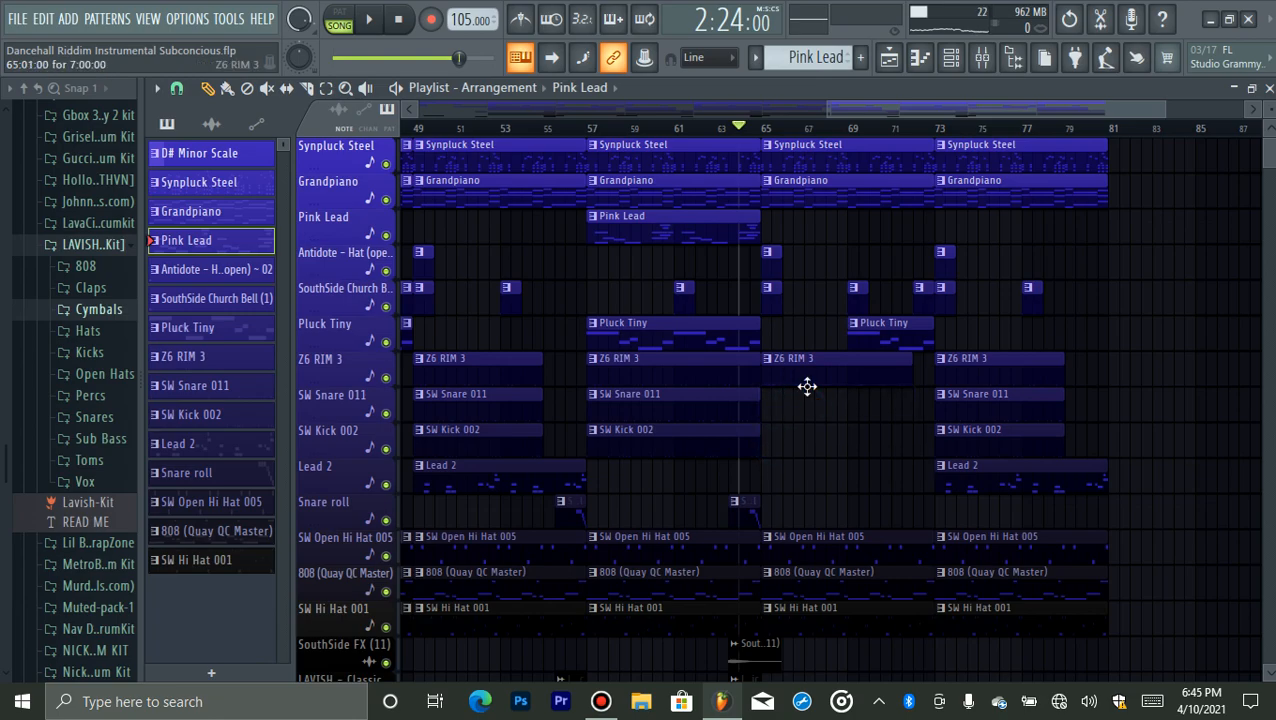
right_click(807, 372)
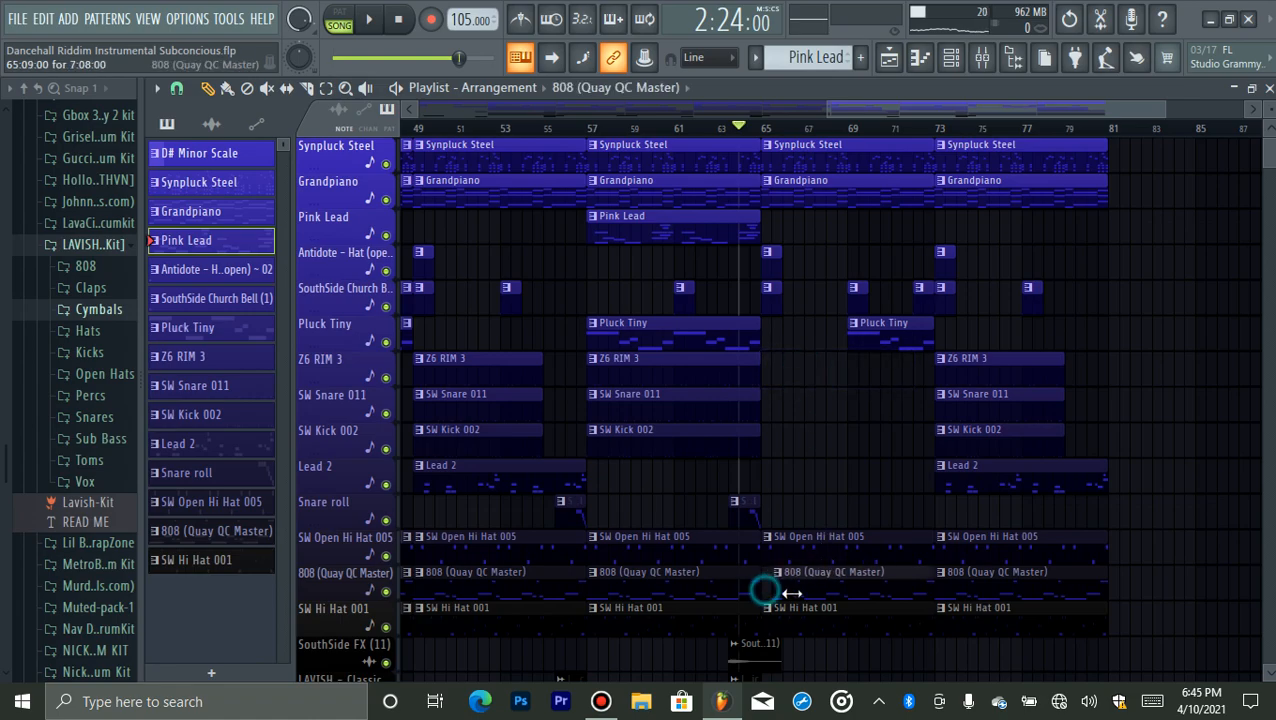
- Delete the SW Open Hi Hat 005 clip at bar 65 and trim the 808 and SW Hi Hat 001 clips there to start at bar 69
left_click_drag(773, 549, 845, 558)
right_click(851, 559)
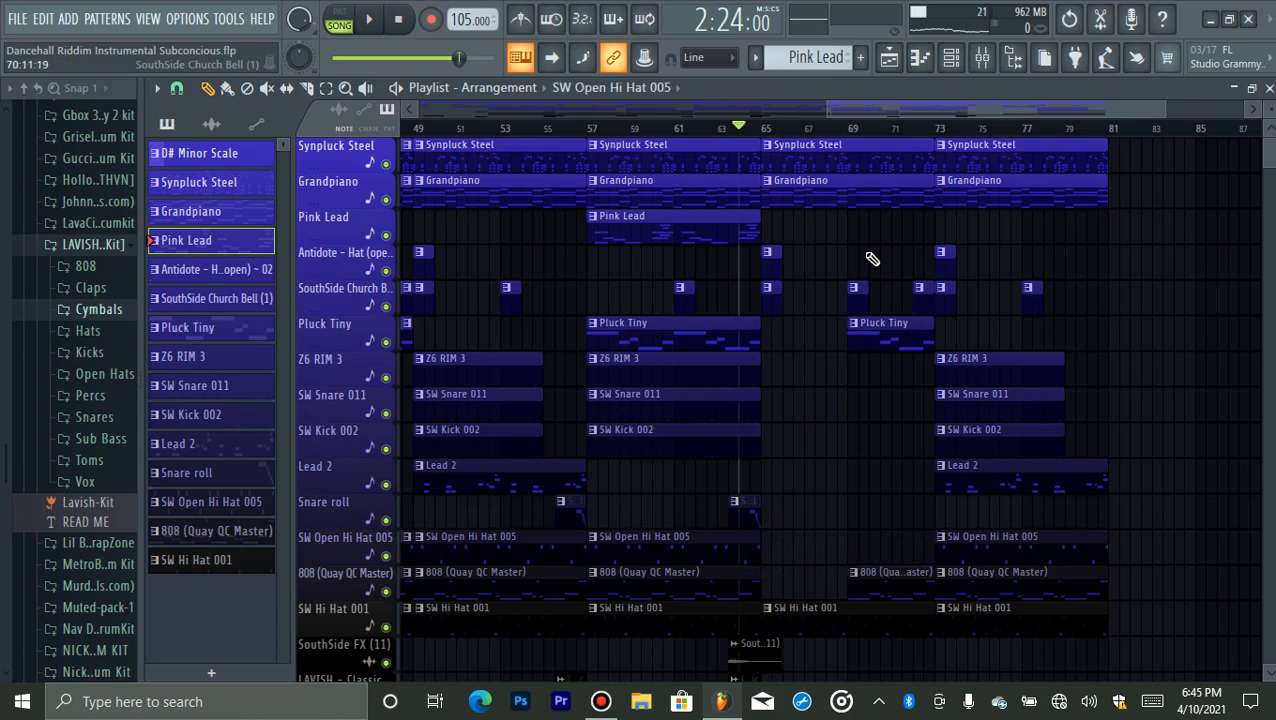
left_click_drag(764, 624, 838, 636)
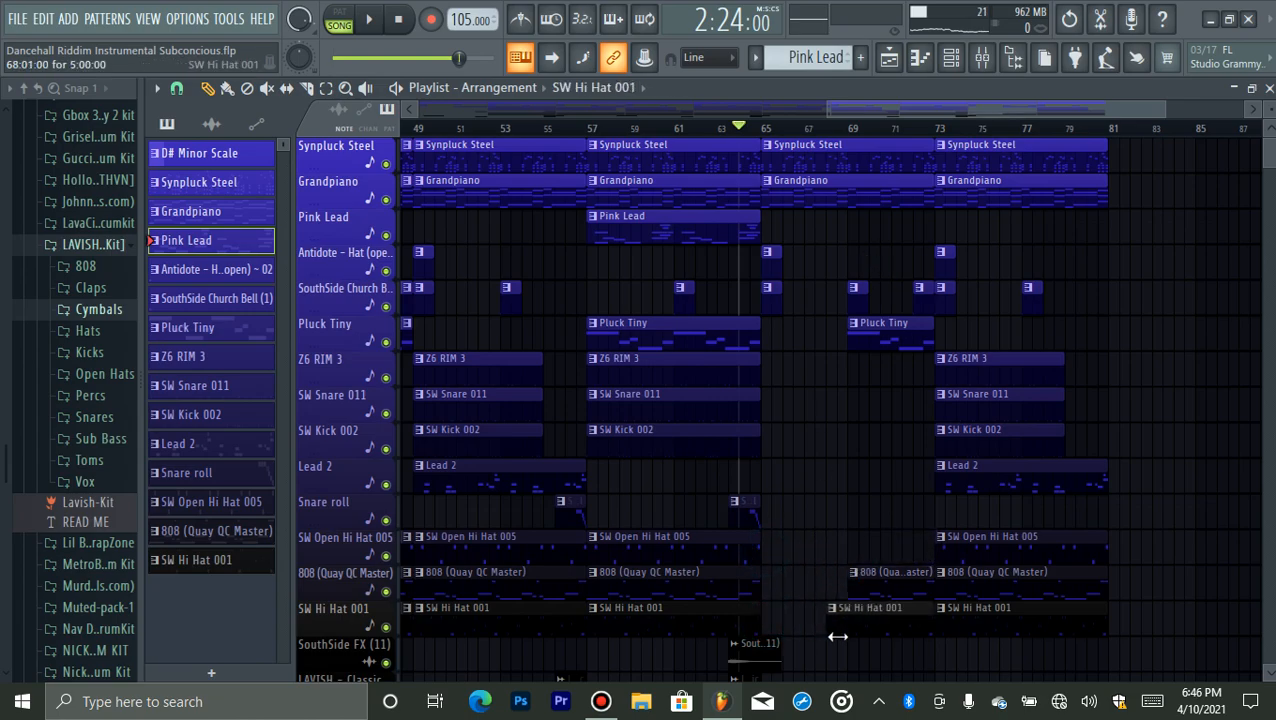
- Replace the short Pluck Tiny clip at bar 69 with a full eight-bar Pluck Tiny clip starting at bar 65
right_click(892, 342)
left_click(713, 344)
left_click_drag(766, 338, 811, 339)
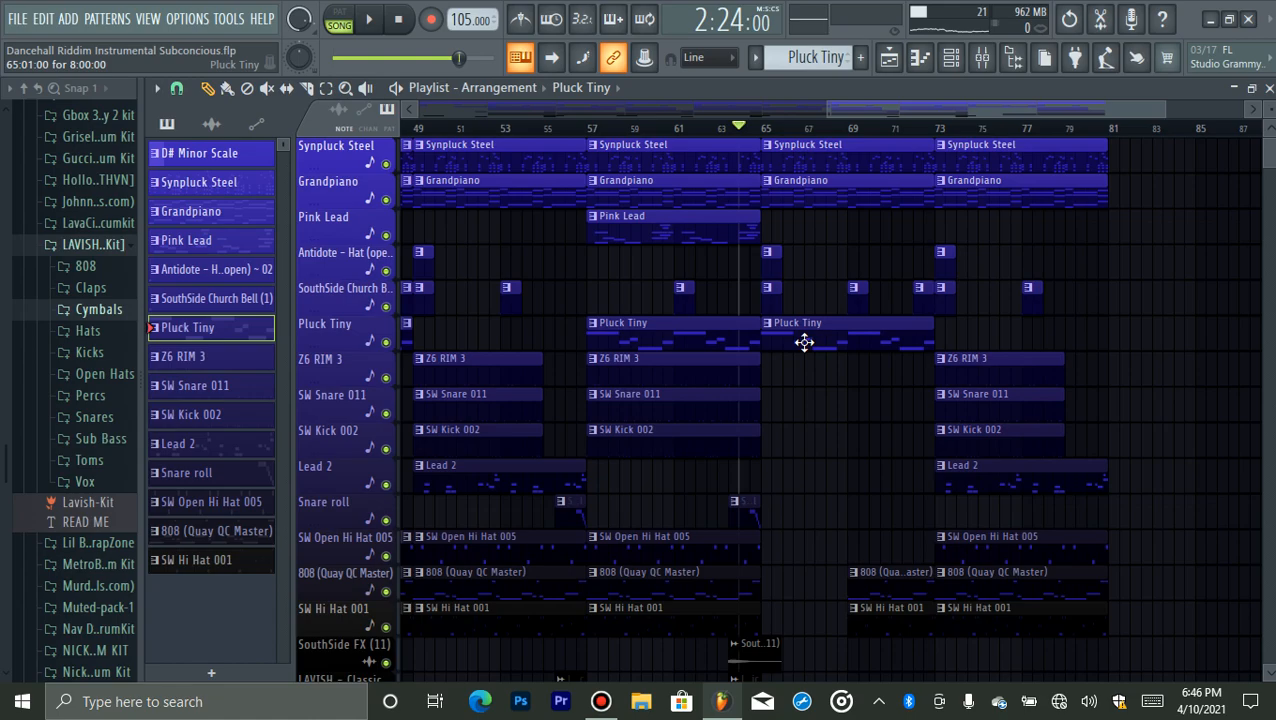
- Play the ending from bar 64 and delete all clips from bar 73 onward
key("space")
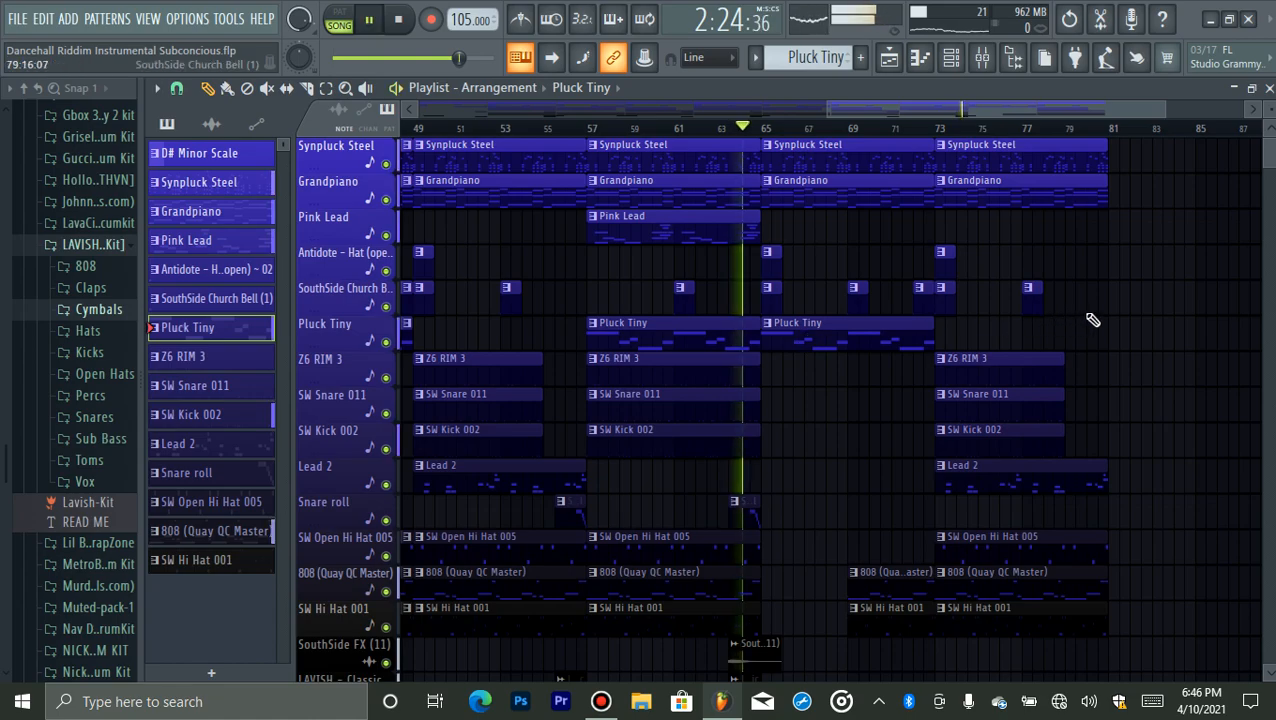
left_click_drag(1165, 114, 1240, 114)
left_click_drag(968, 158, 818, 685)
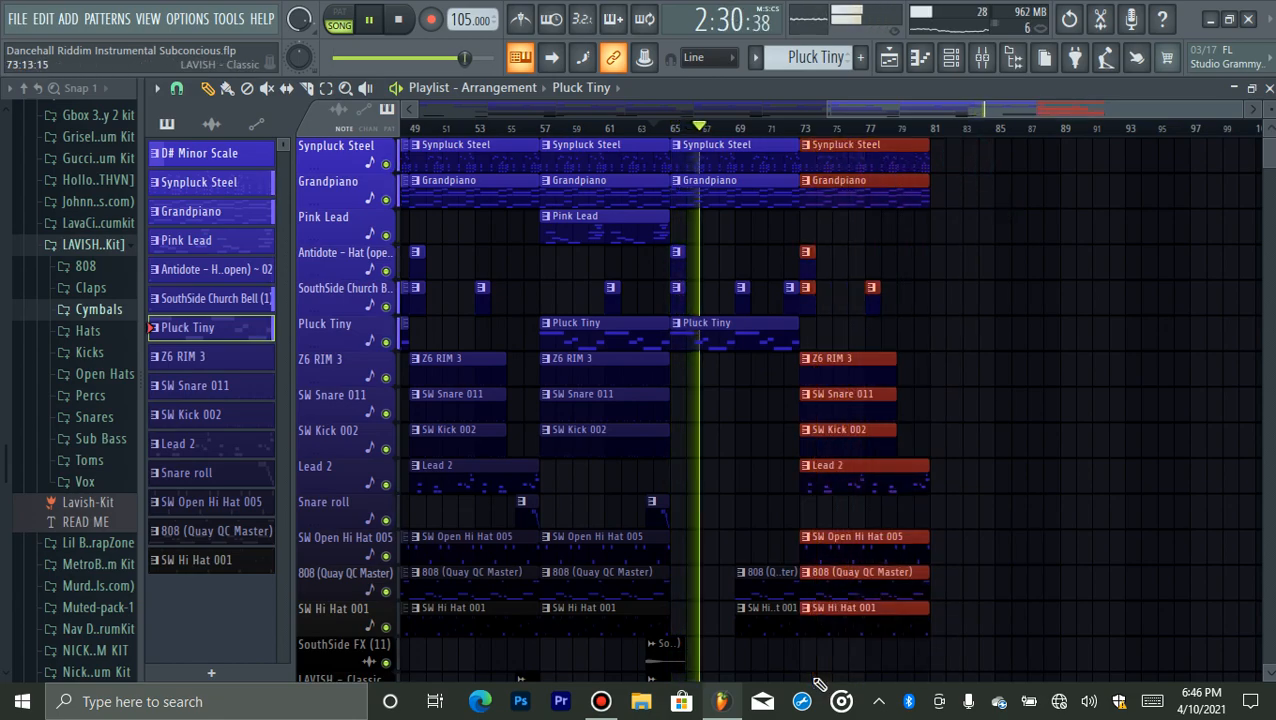
key("Delete")
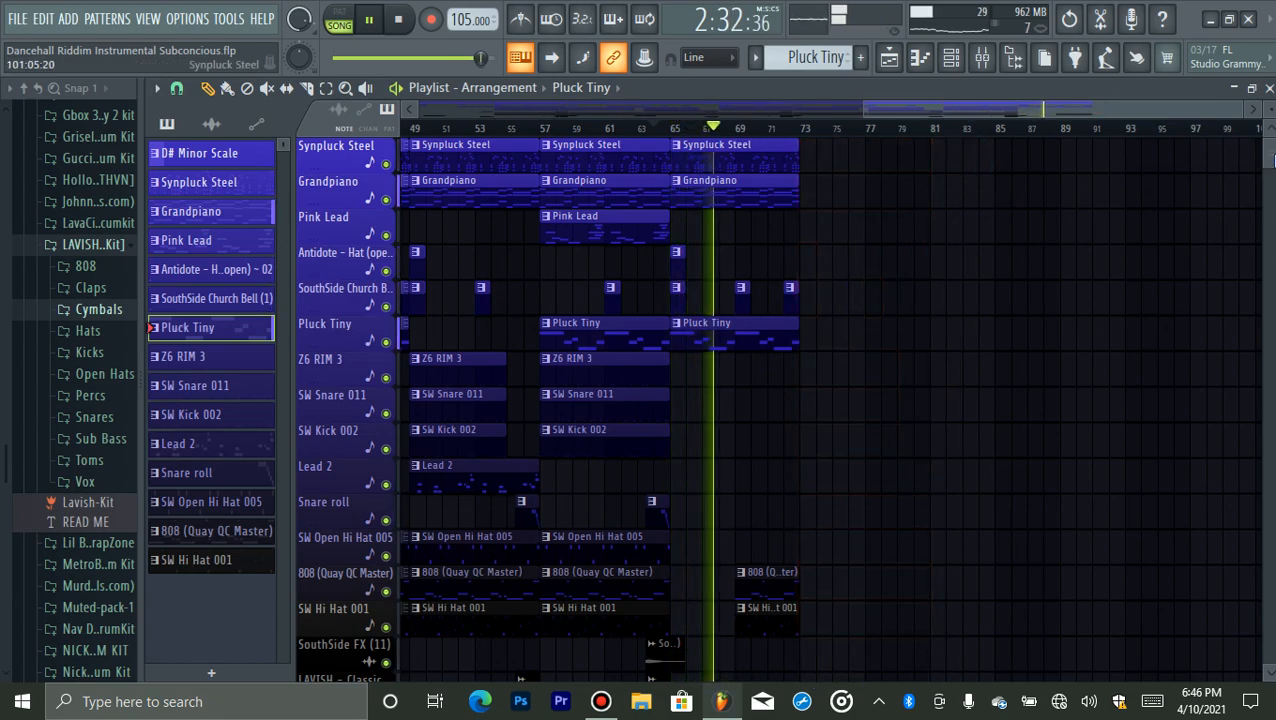
- Add a LAVISH - Classic clip ending at bar 69, play through to the end, and bring the whole arrangement into view
scroll(663, 600, "down", 1)
left_click(663, 659)
left_click(718, 660)
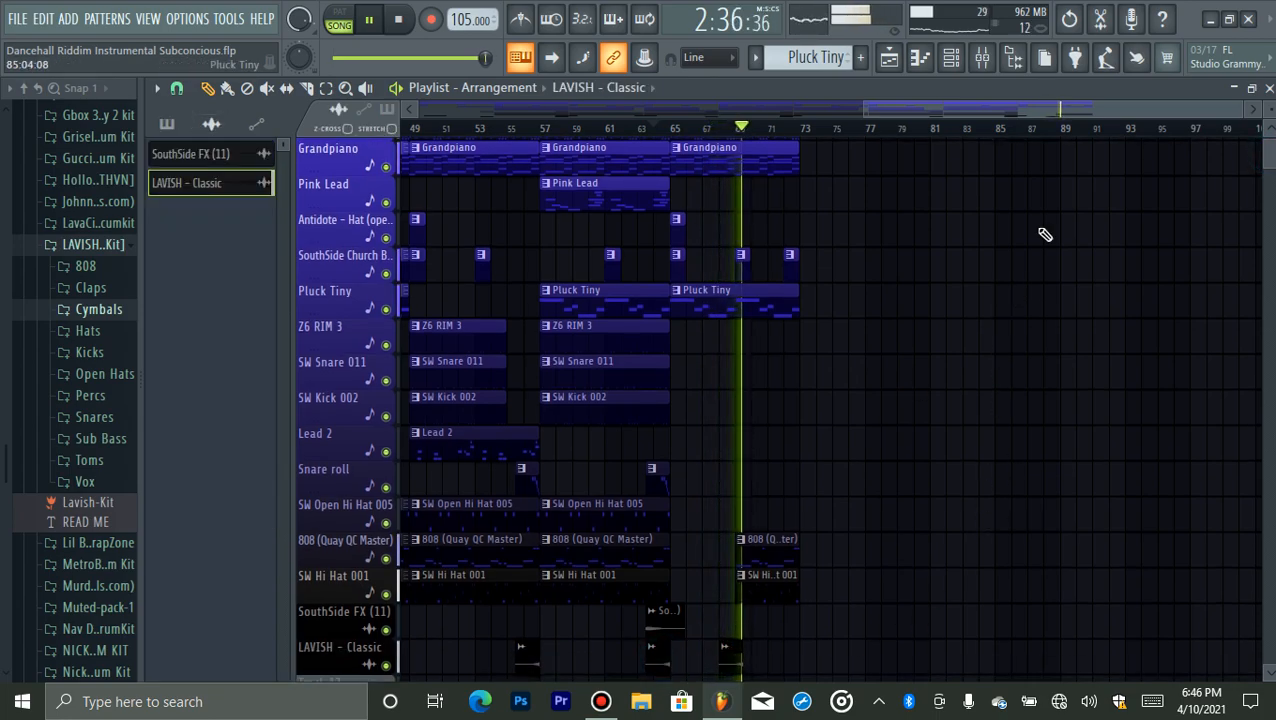
left_click_drag(1239, 111, 1088, 177)
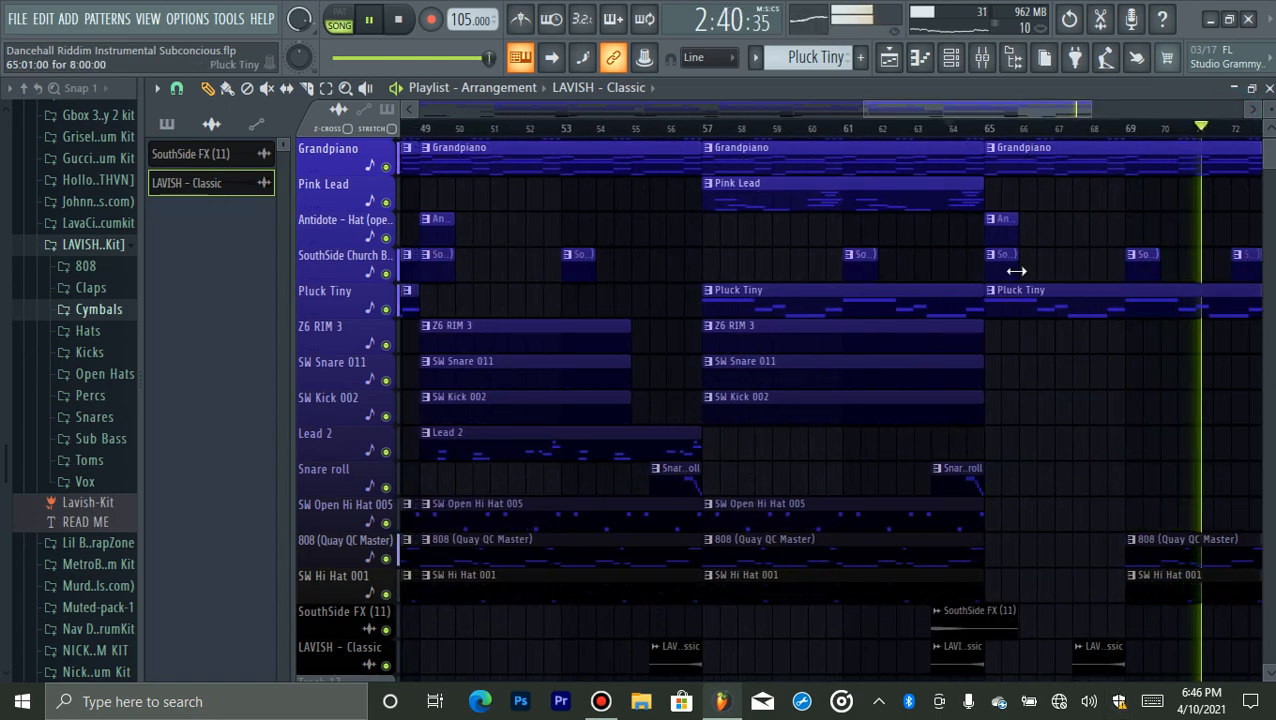
left_click_drag(864, 109, 420, 112)
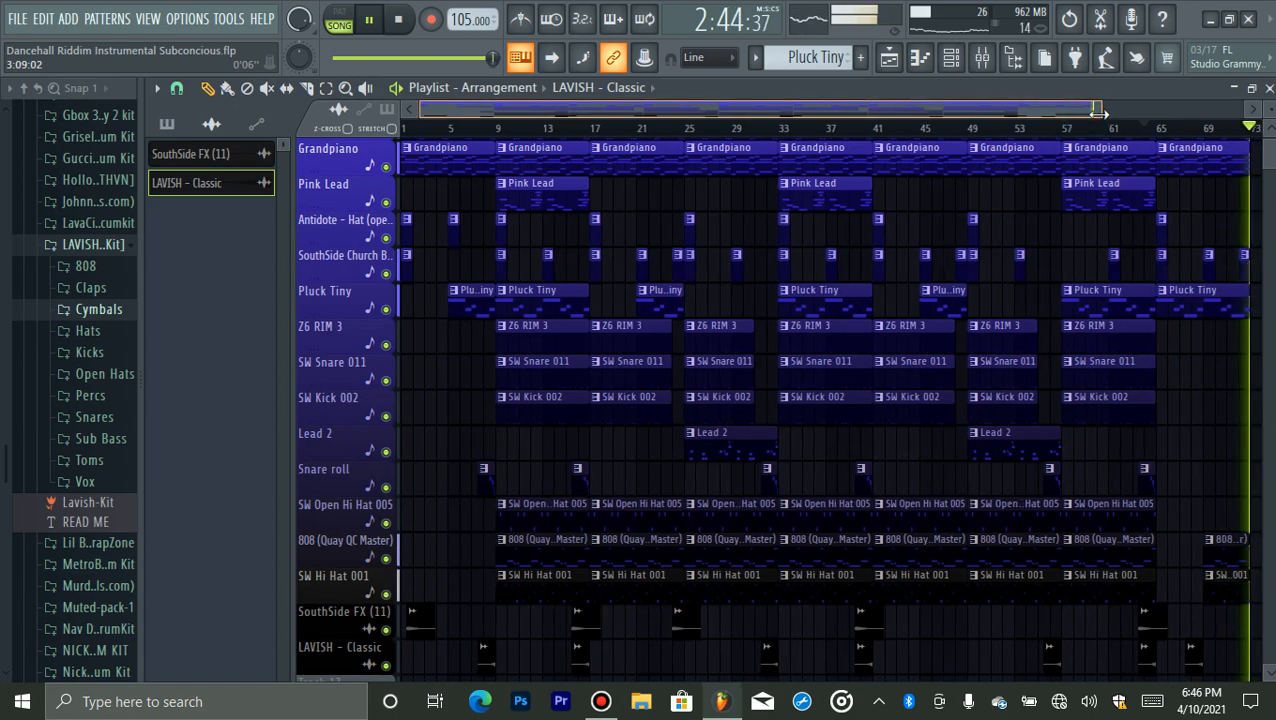
left_click_drag(1088, 111, 1099, 114)
key("space")
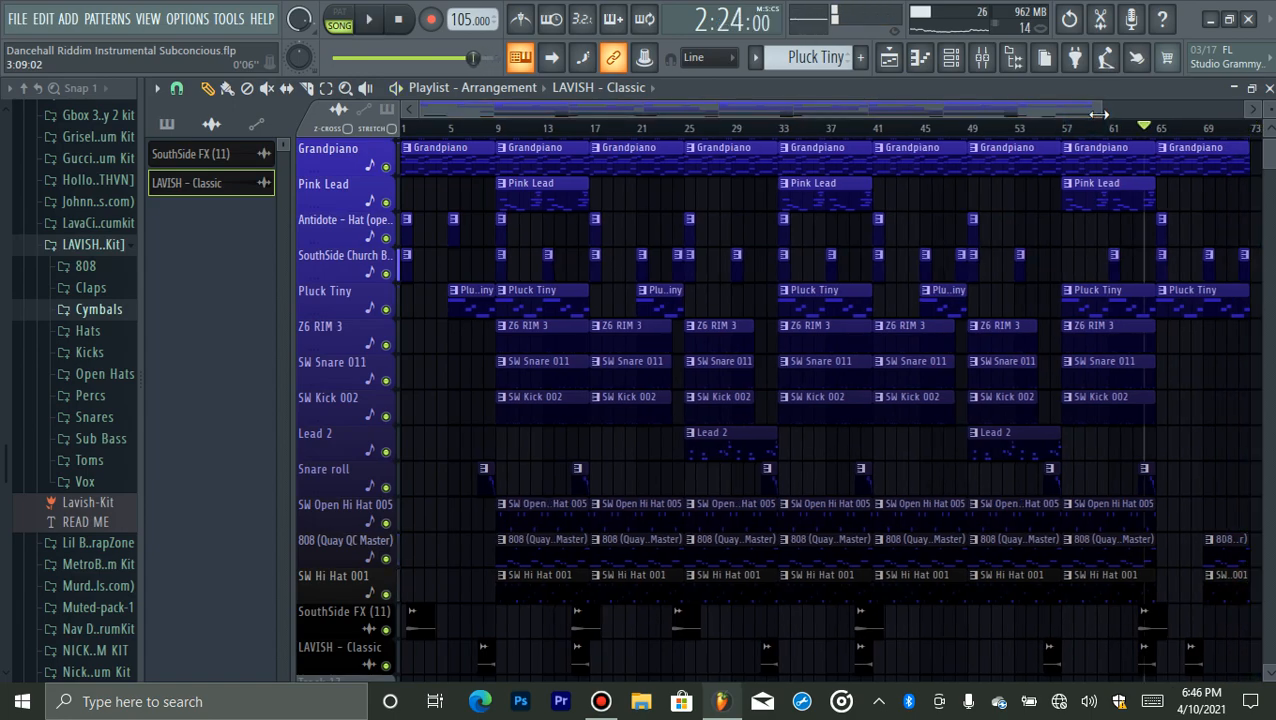
- Add a Snare roll clip ending at bar 69, play the transition from bar 64, and bring the whole arrangement into view
left_click(1148, 484)
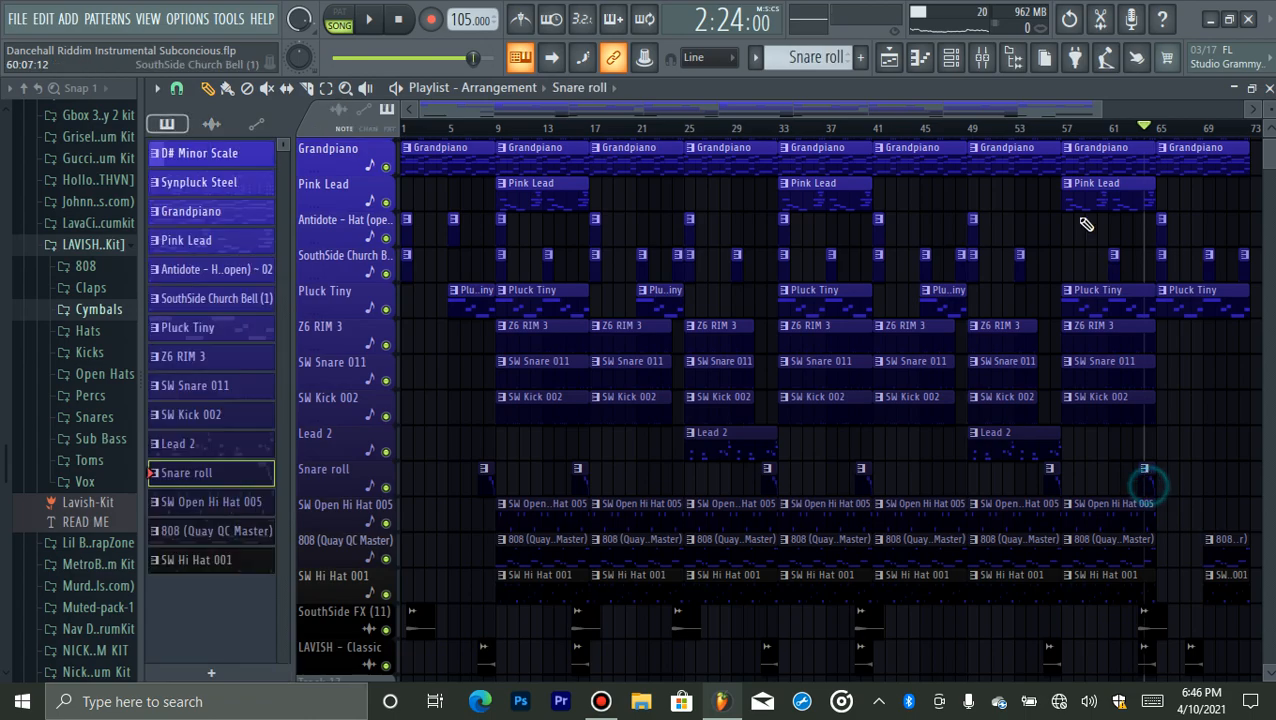
mouse_move(1103, 110)
left_mouse_down()
mouse_move(848, 105)
mouse_move(1147, 145)
mouse_move(1150, 116)
mouse_move(1088, 124)
left_mouse_up()
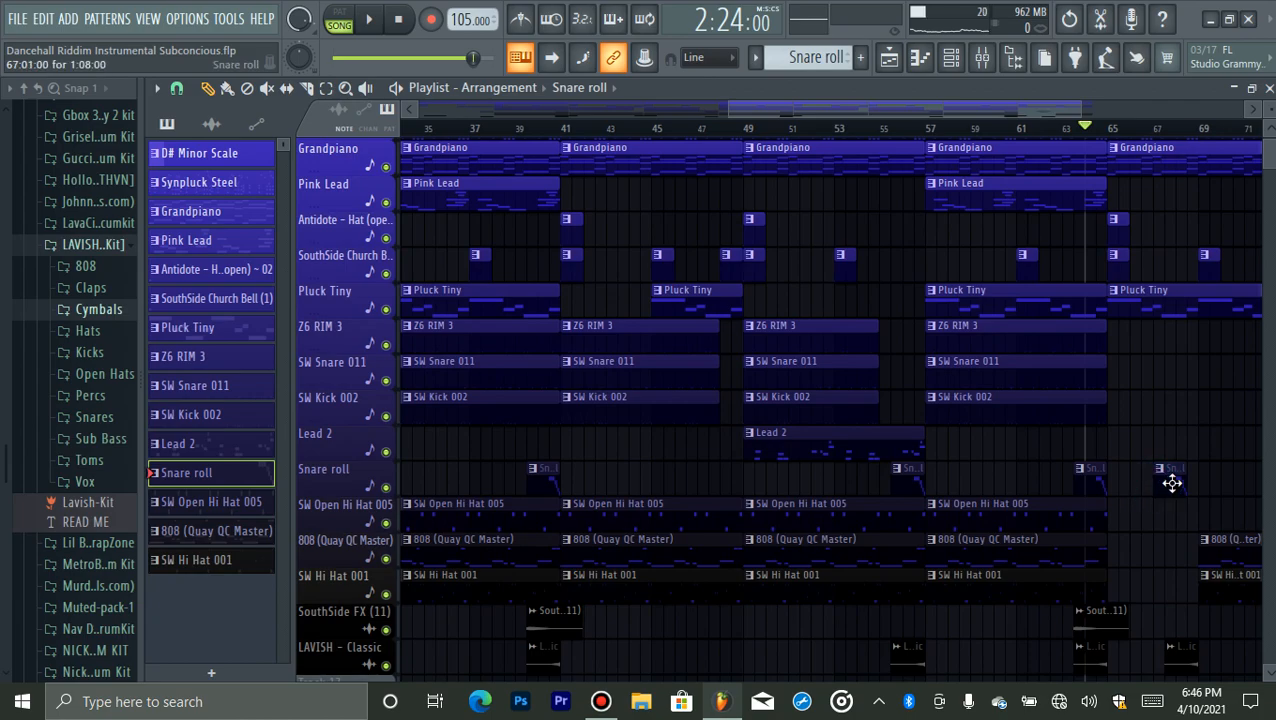
key("space")
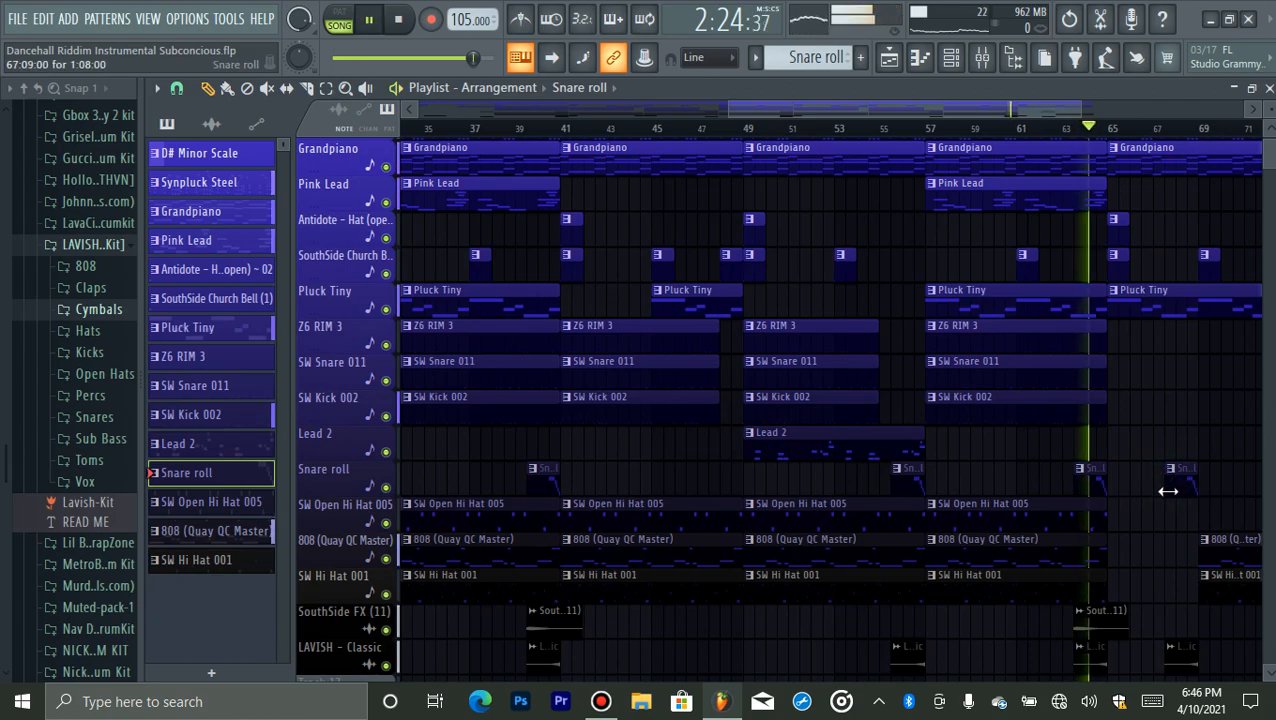
left_click_drag(727, 110, 402, 110)
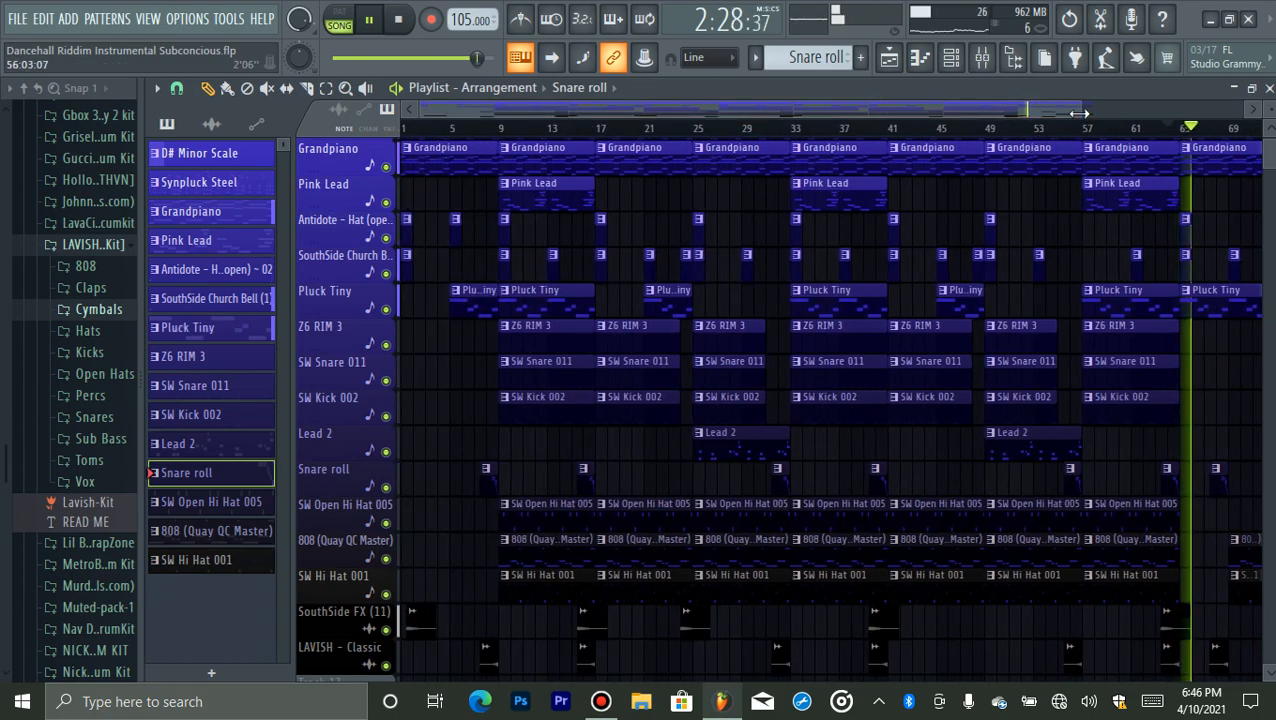
left_click_drag(1084, 110, 1104, 110)
left_click_drag(1269, 109, 1269, 109)
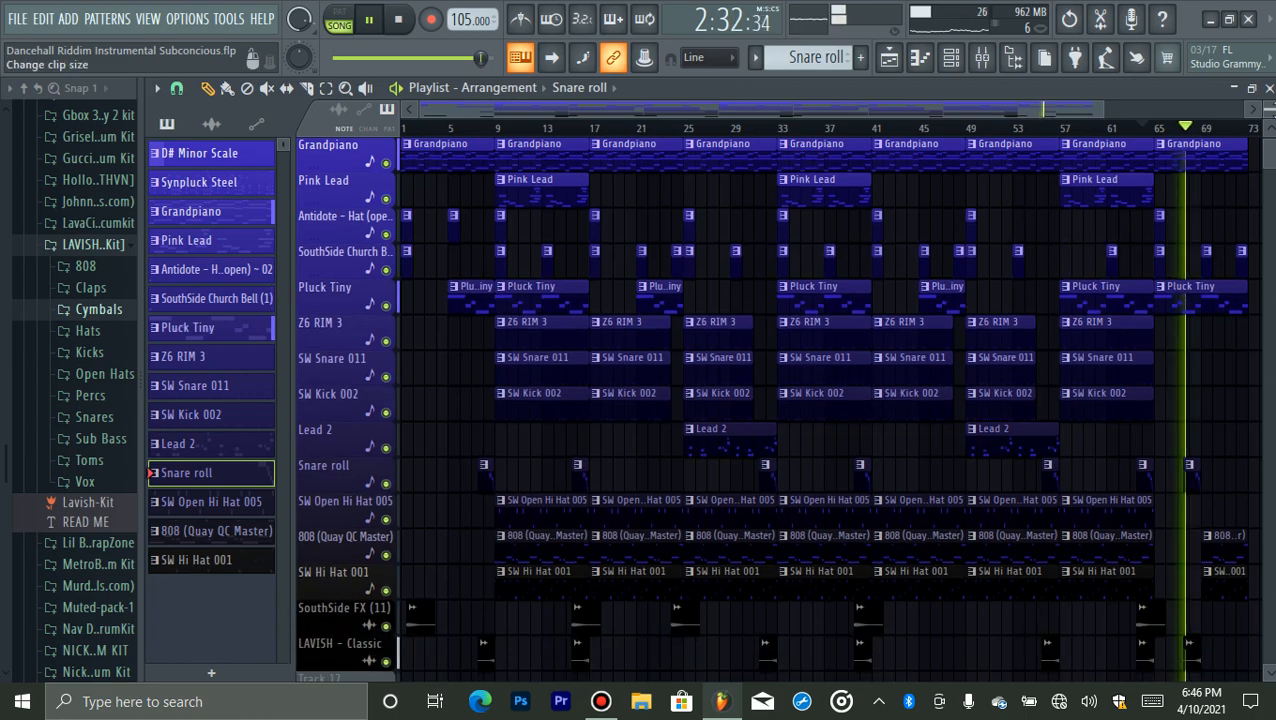
- Stop playback, rewind the song to the start, and place the City Gods Muziq Tag sample from Producer tags on Track 17 near bar 2
left_click(73, 245)
left_click_drag(6, 513, 2, 628)
scroll(57, 607, "down", 3)
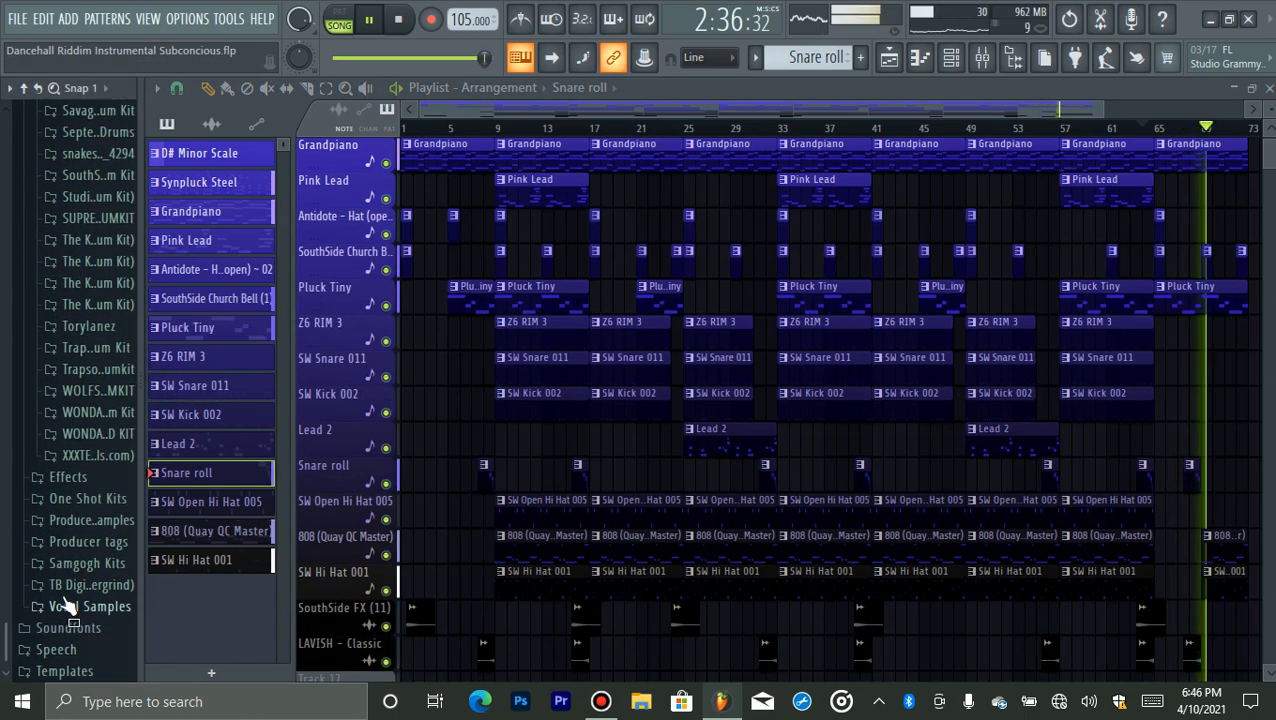
key("space")
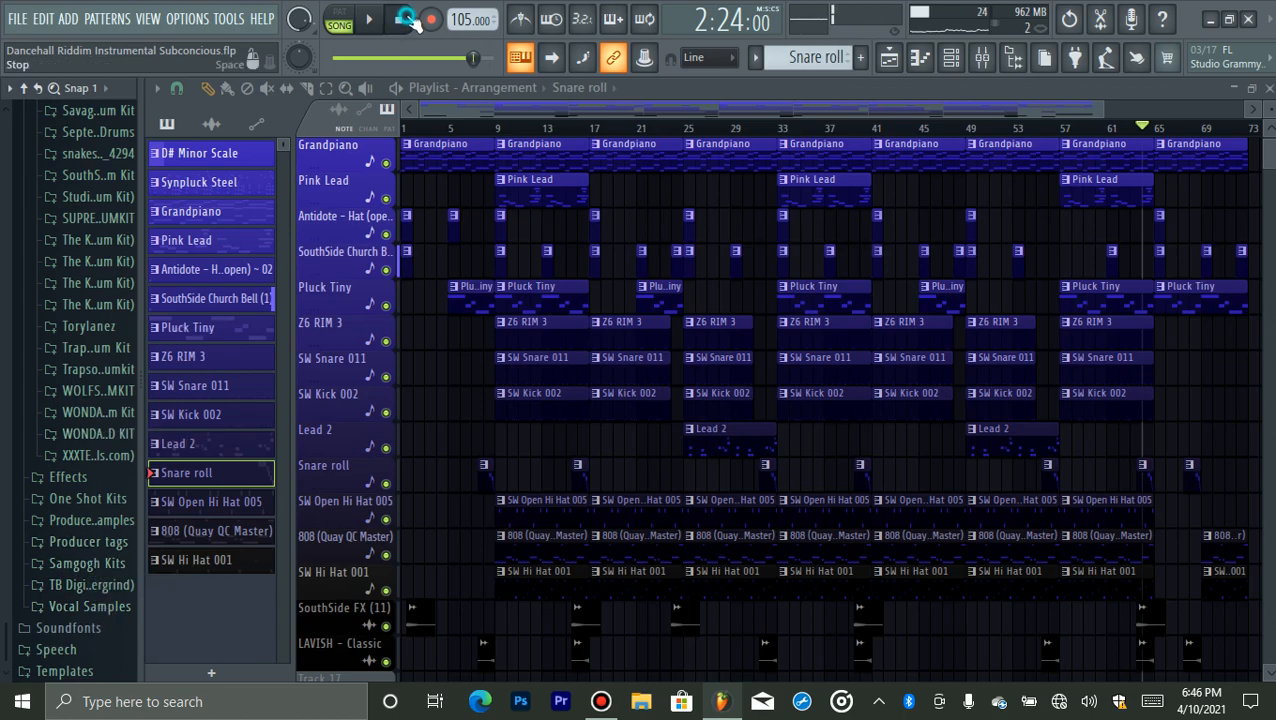
left_click(406, 18)
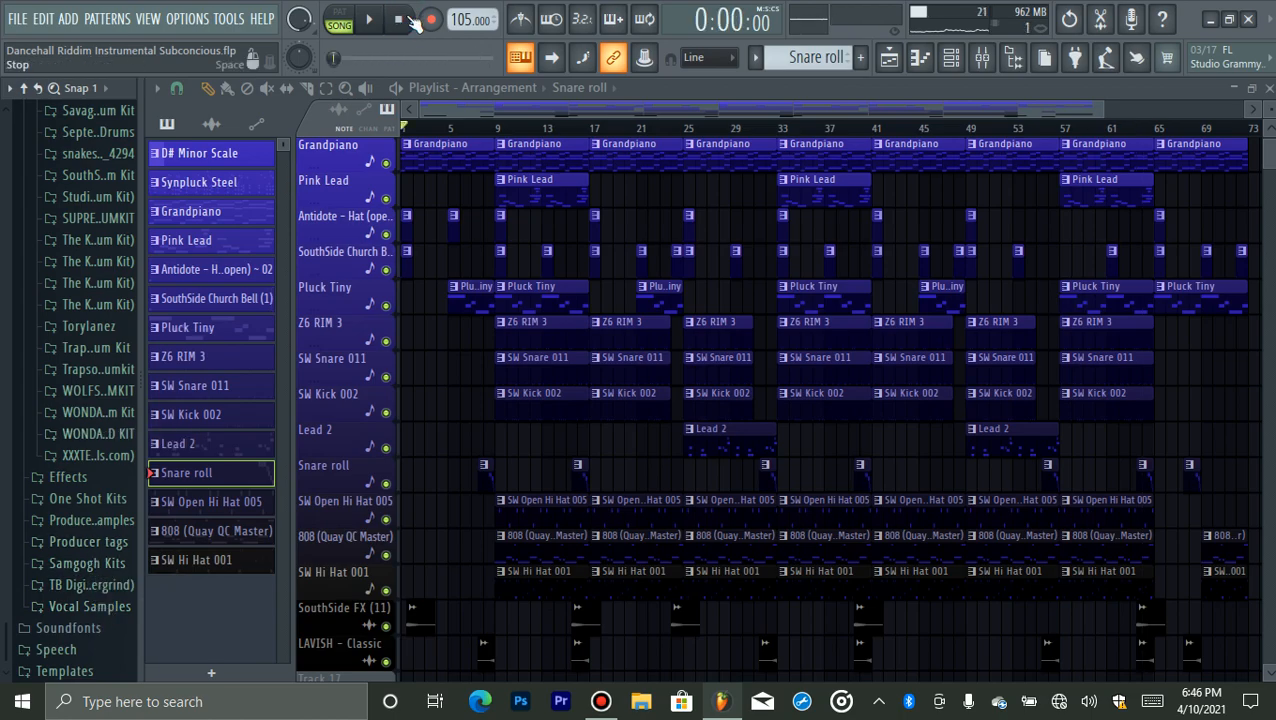
left_click(82, 543)
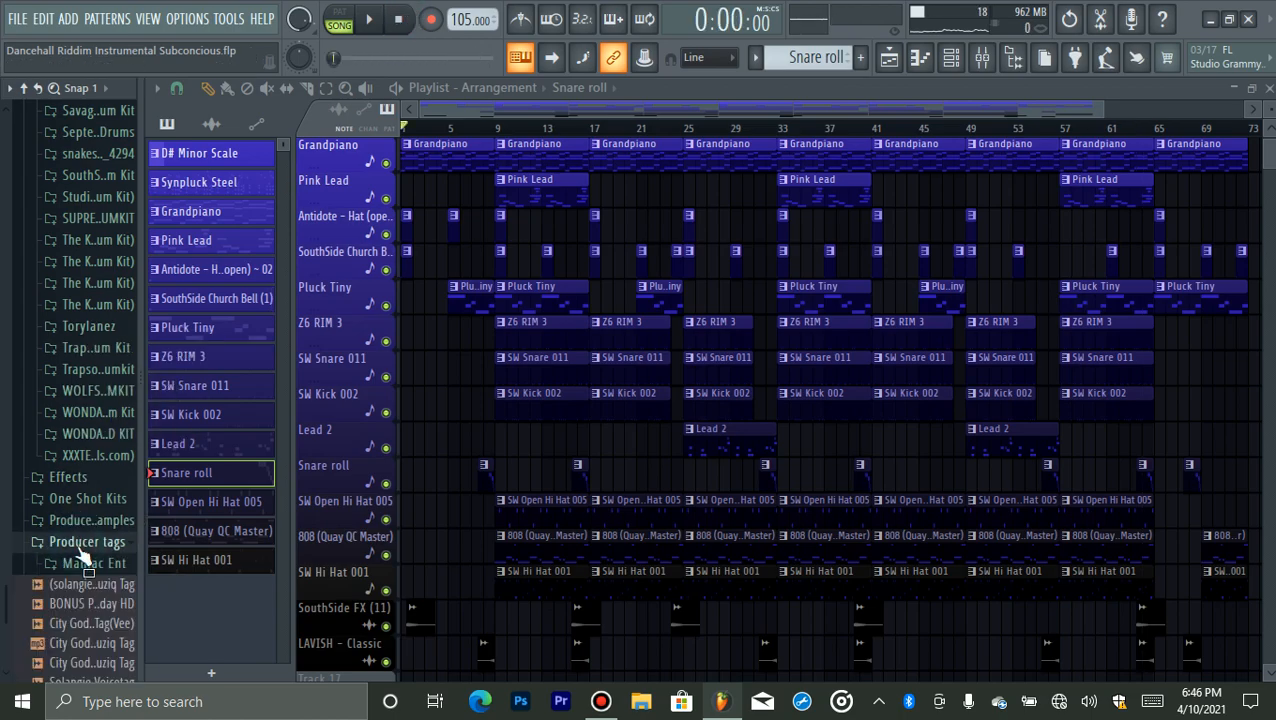
left_click_drag(95, 584, 416, 454)
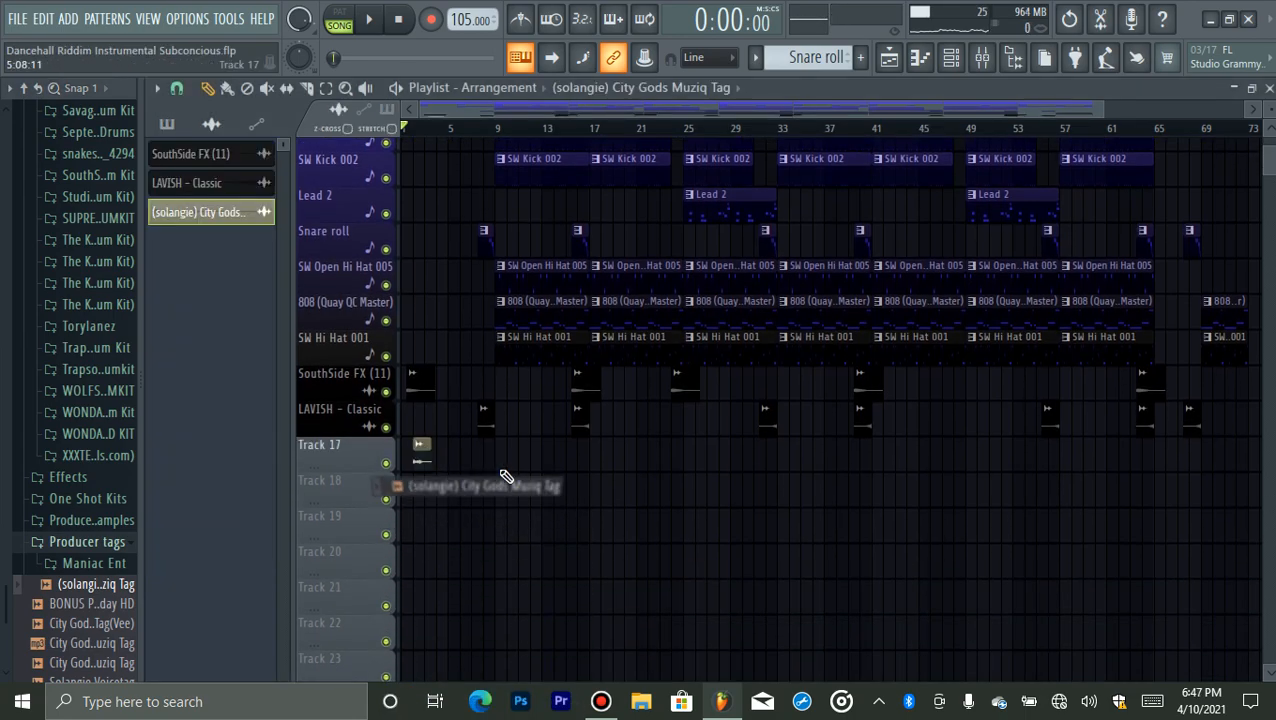
- Change the City Gods Muziq Tag channel's color to black, #141414
left_click(951, 57)
right_click(445, 191)
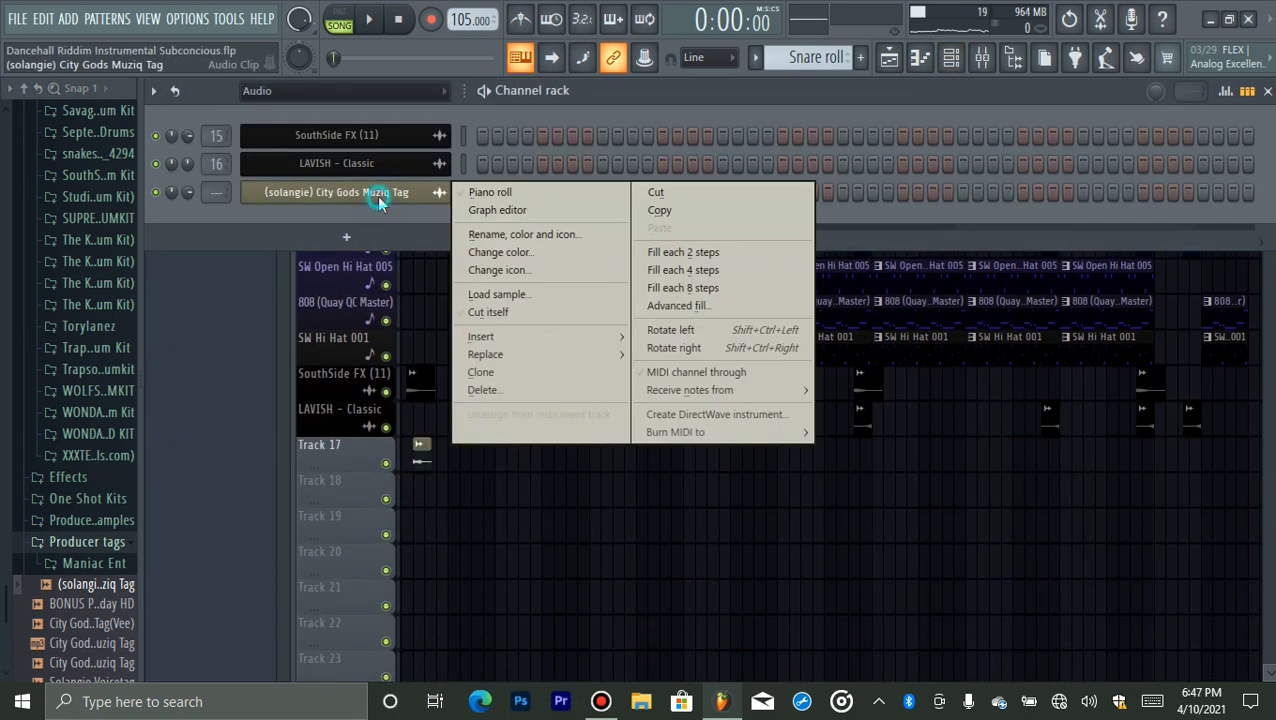
left_click(541, 245)
left_click(597, 496)
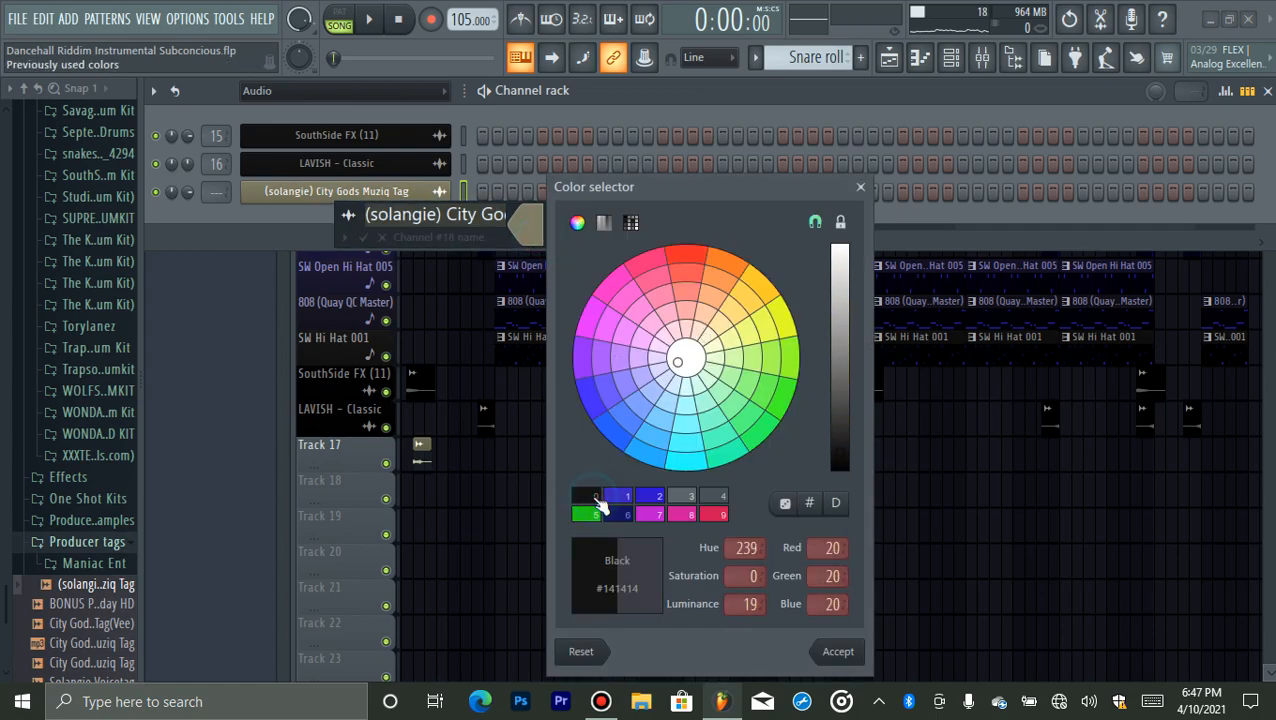
key("Return")
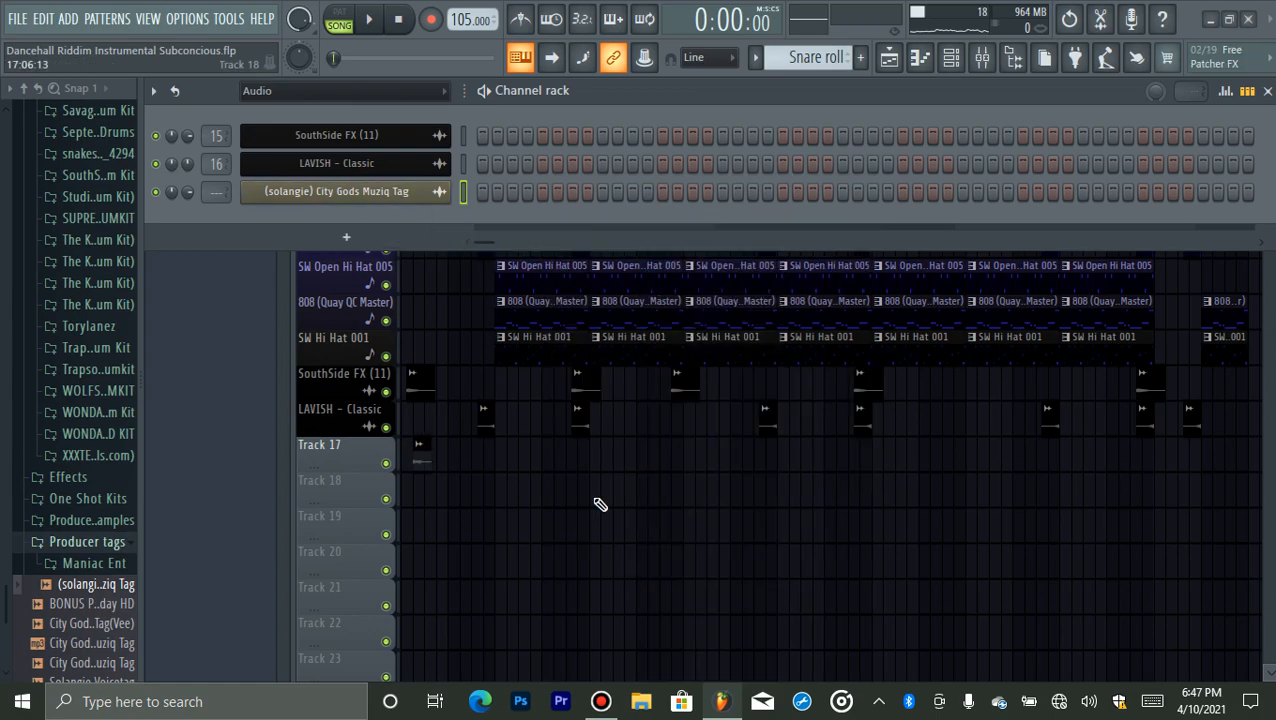
- Route the City Gods Muziq Tag channel to mixer insert 17 and lower that insert's volume
left_click(982, 57)
left_click(547, 258)
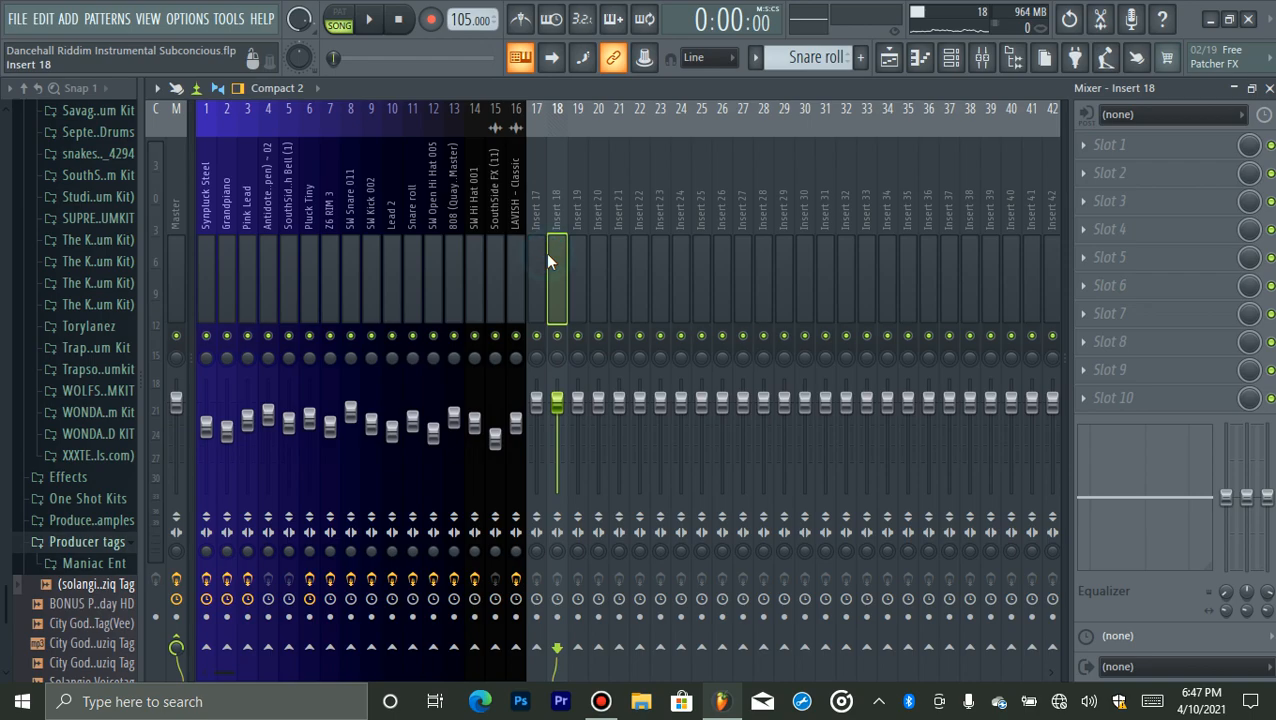
right_click(538, 276)
mouse_move(573, 294)
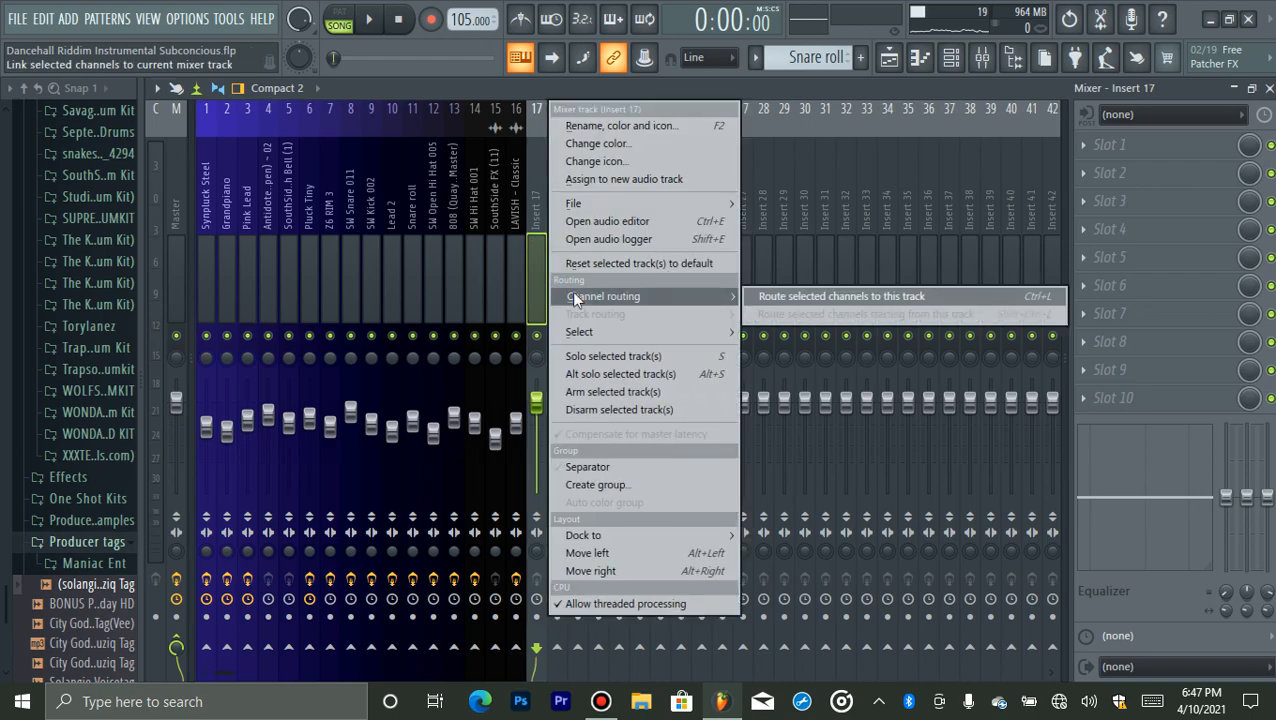
left_click(762, 295)
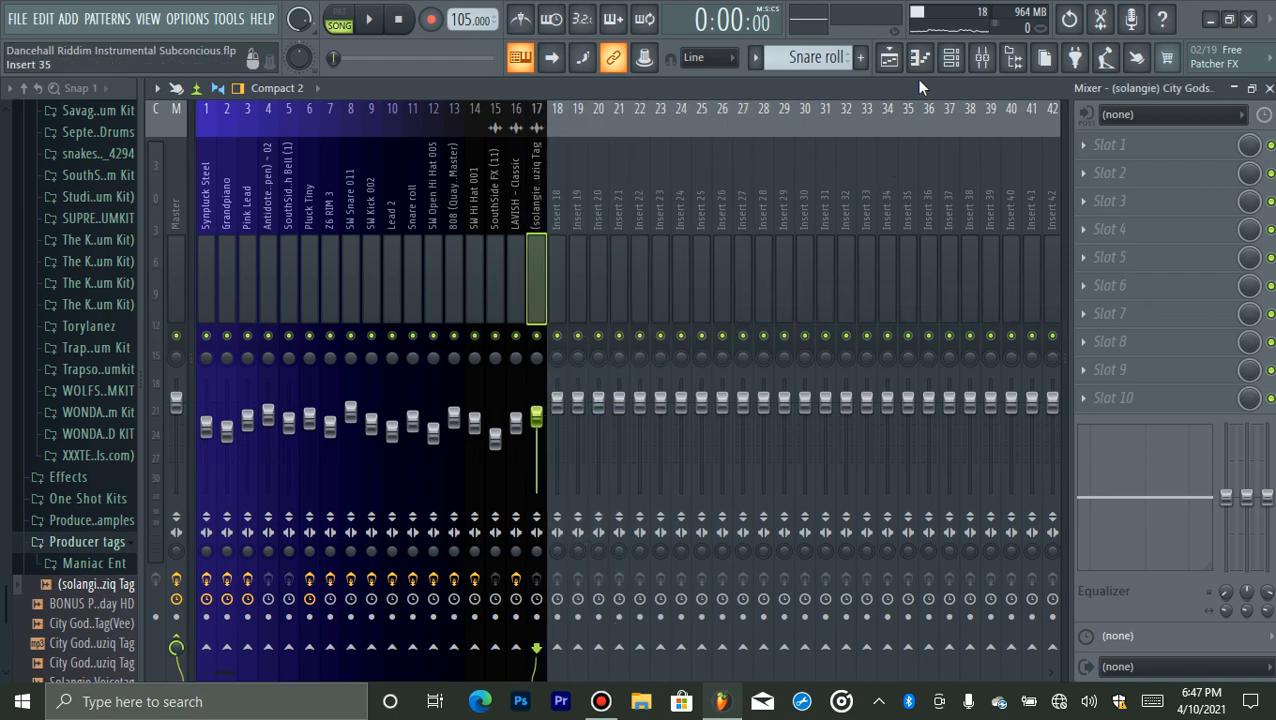
- Start playback from the beginning and give playlist Track 17 the name and color of the City Gods Muziq Tag clip
left_click(889, 57)
key("space")
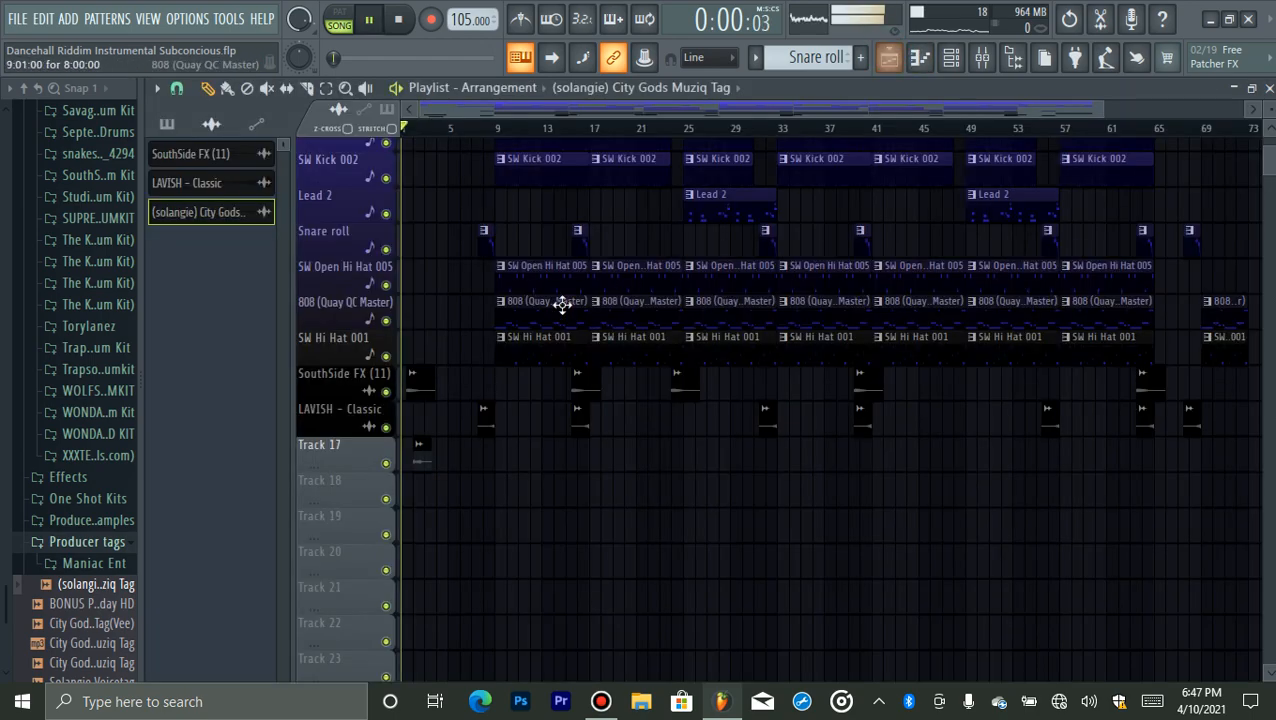
right_click(342, 459)
left_click(399, 310)
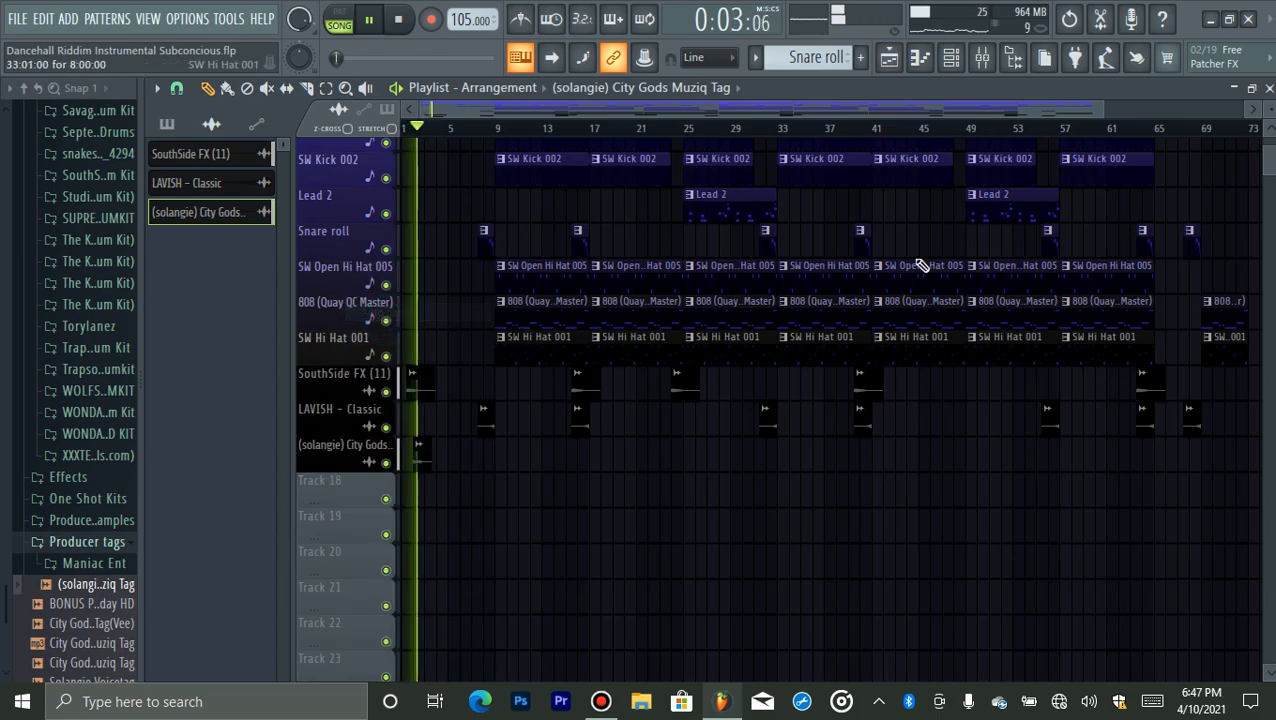
- Set the City Gods Muziq Tag mixer volume to 87% (-3.0 dB), listen to the intro, and stop playback
left_click(986, 60)
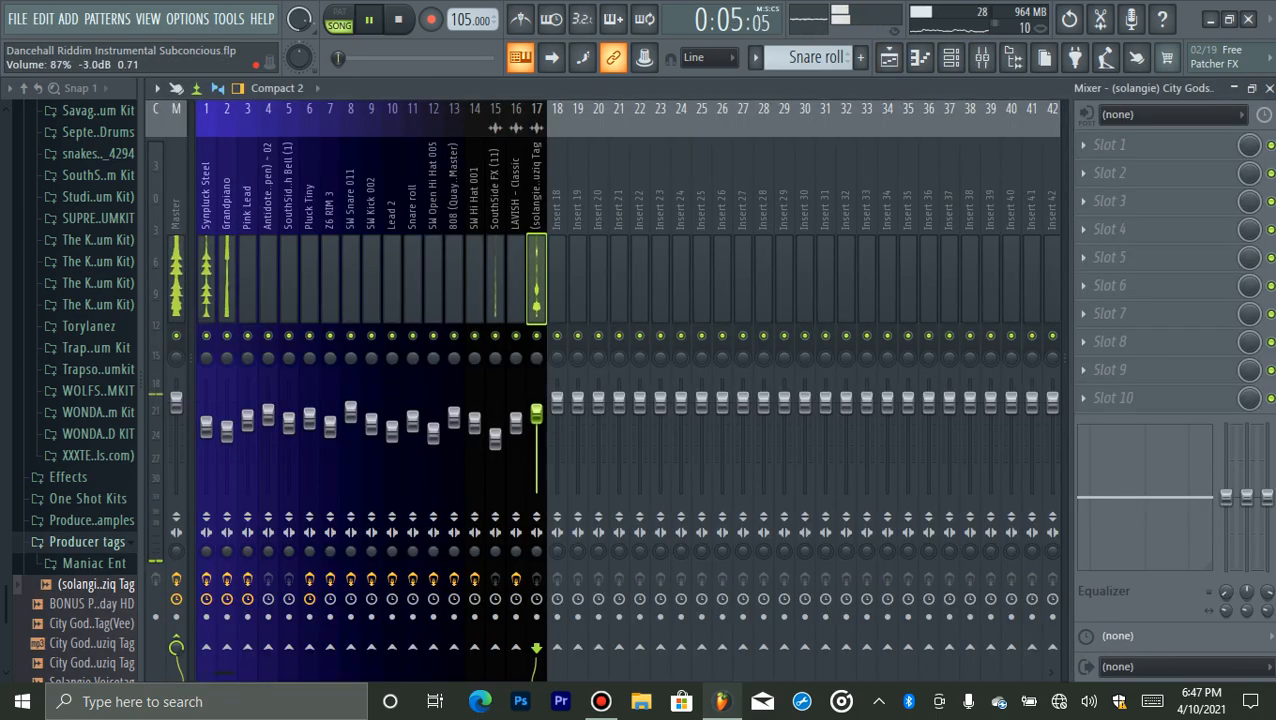
left_click(889, 57)
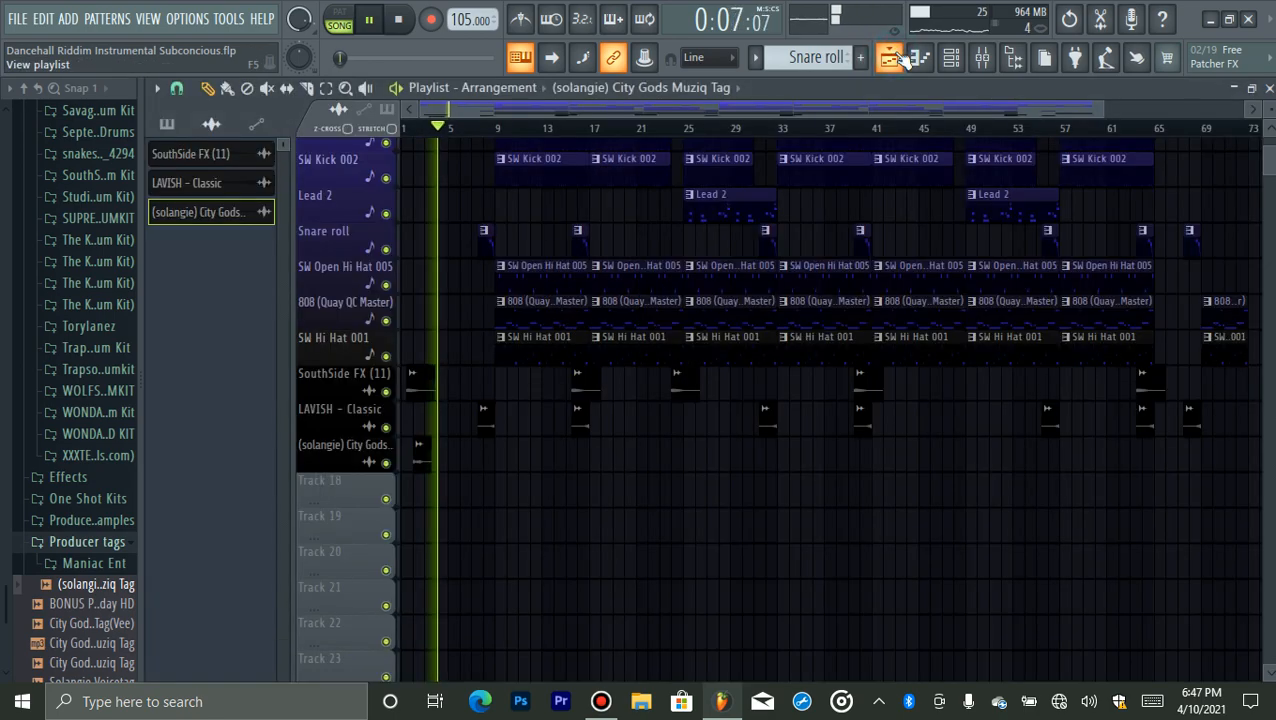
scroll(830, 400, "up", 5)
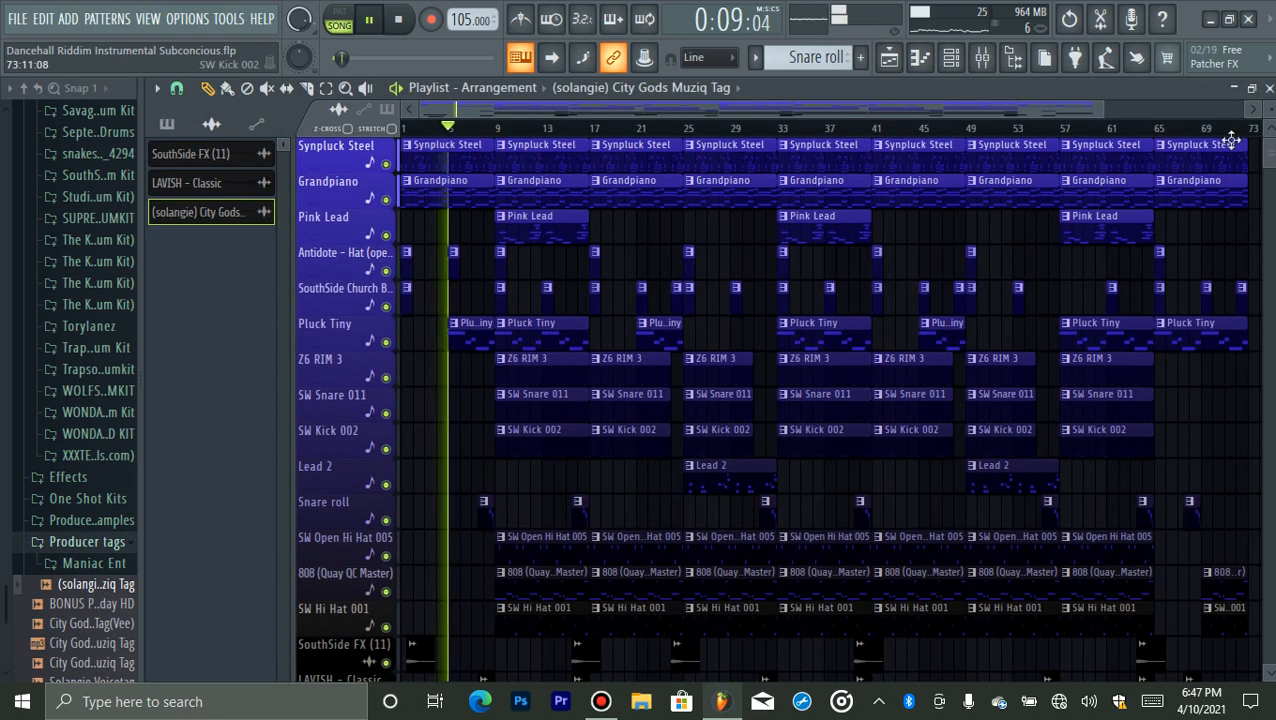
key("space")
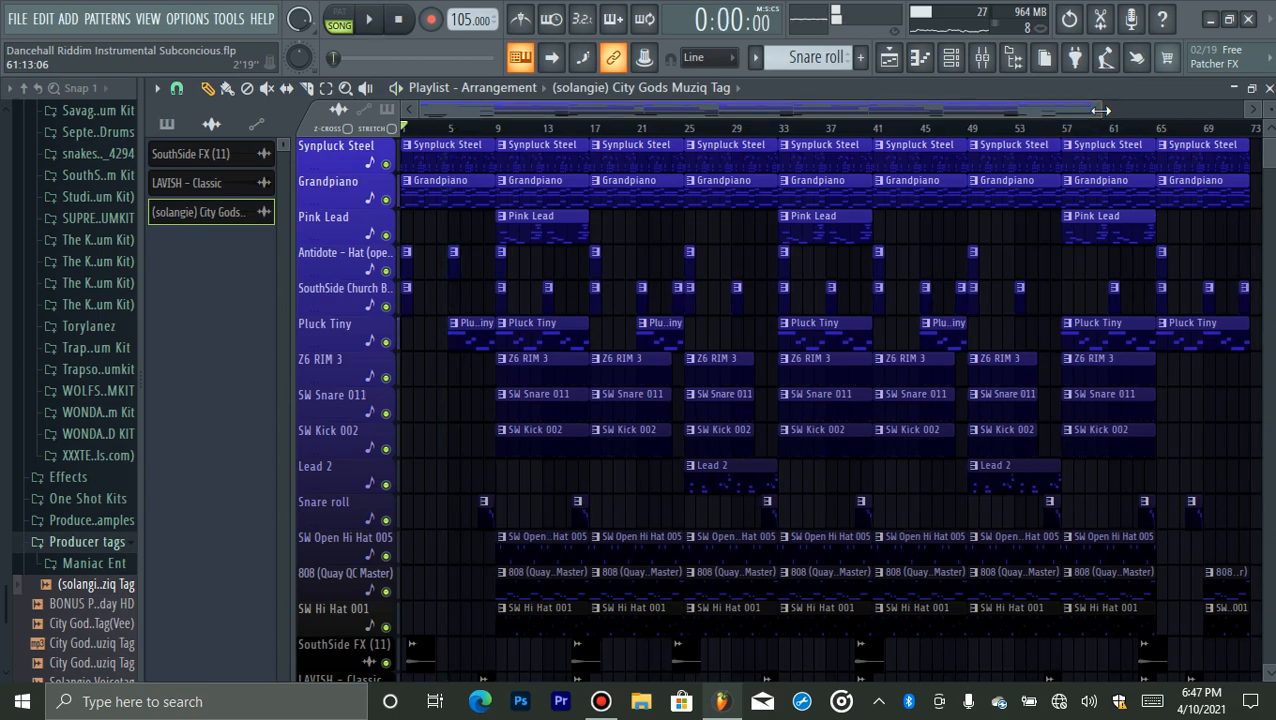
- Collapse the Producer tags folder and save the project
left_click(100, 540)
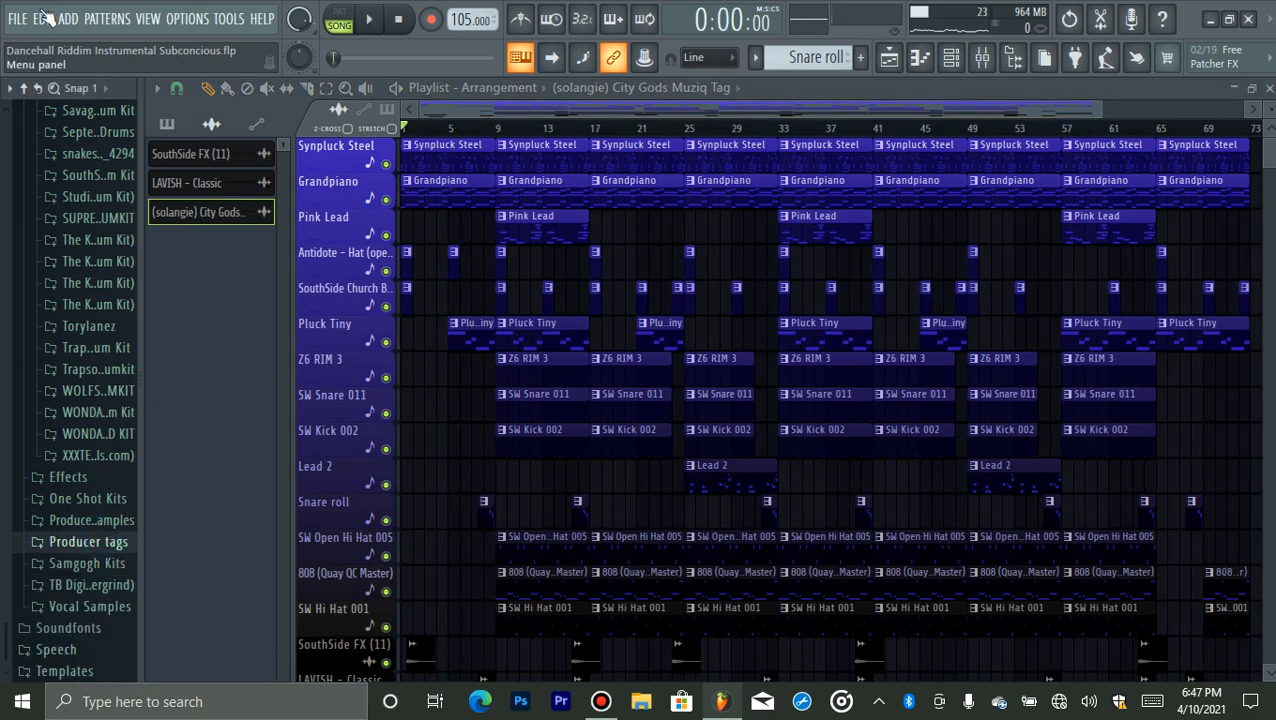
left_click(18, 19)
left_click(37, 106)
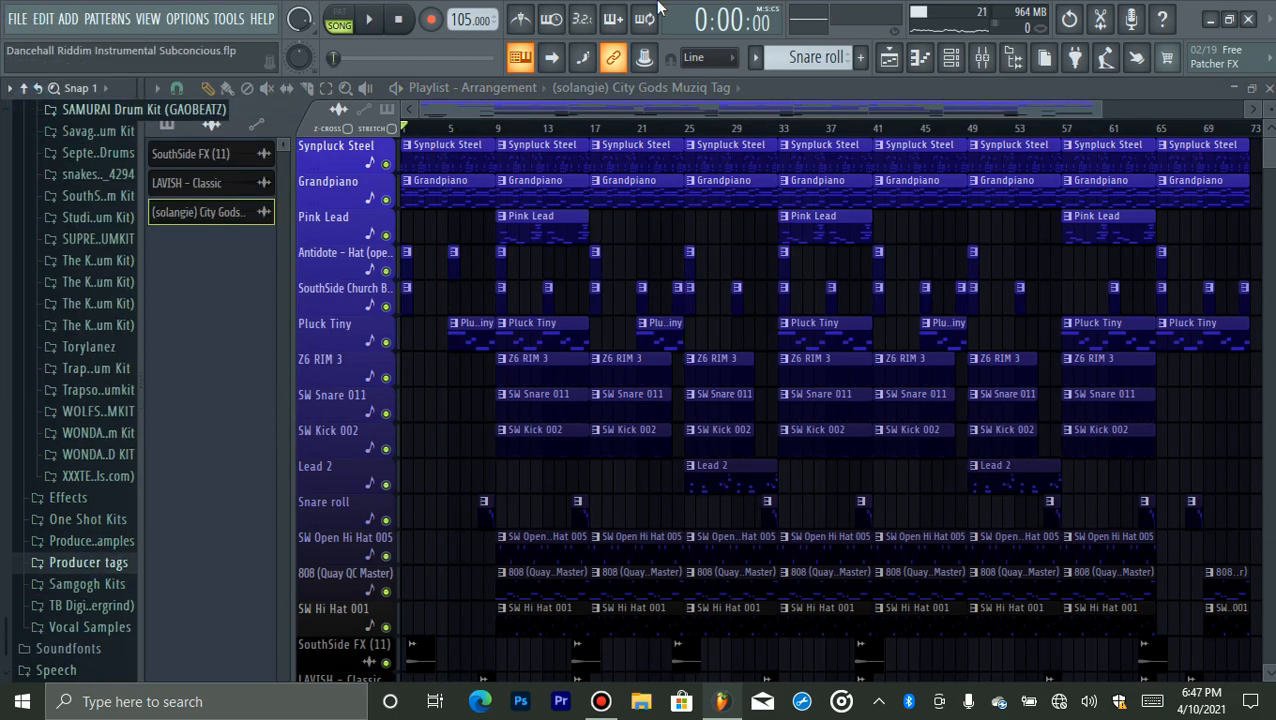
mouse_move(658, 8)
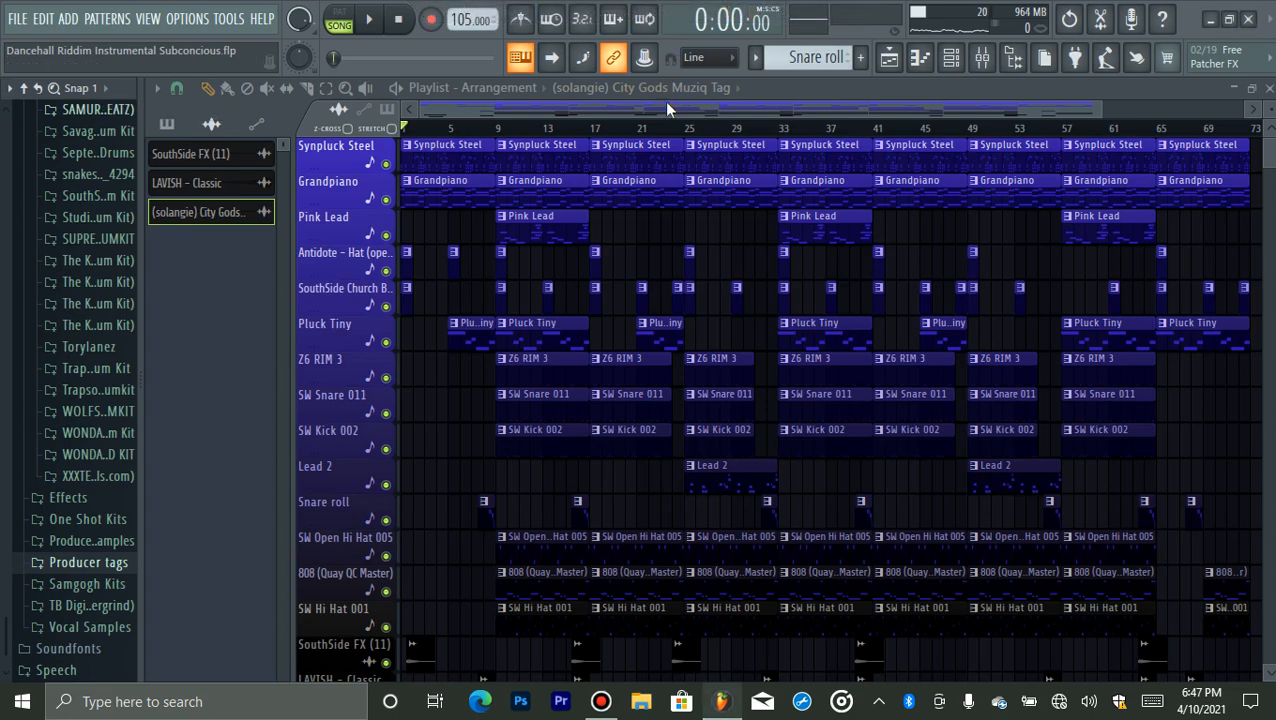
left_click_drag(1098, 115, 1095, 114)
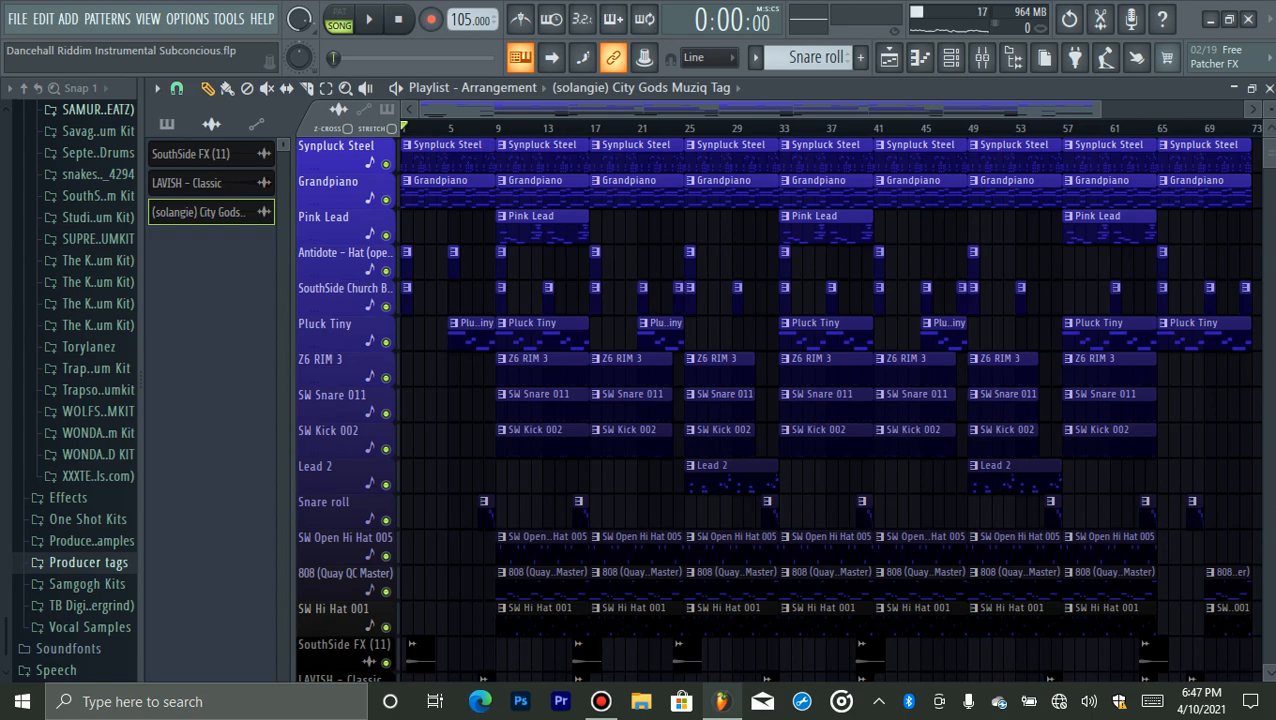
left_click_drag(1098, 107, 1094, 108)
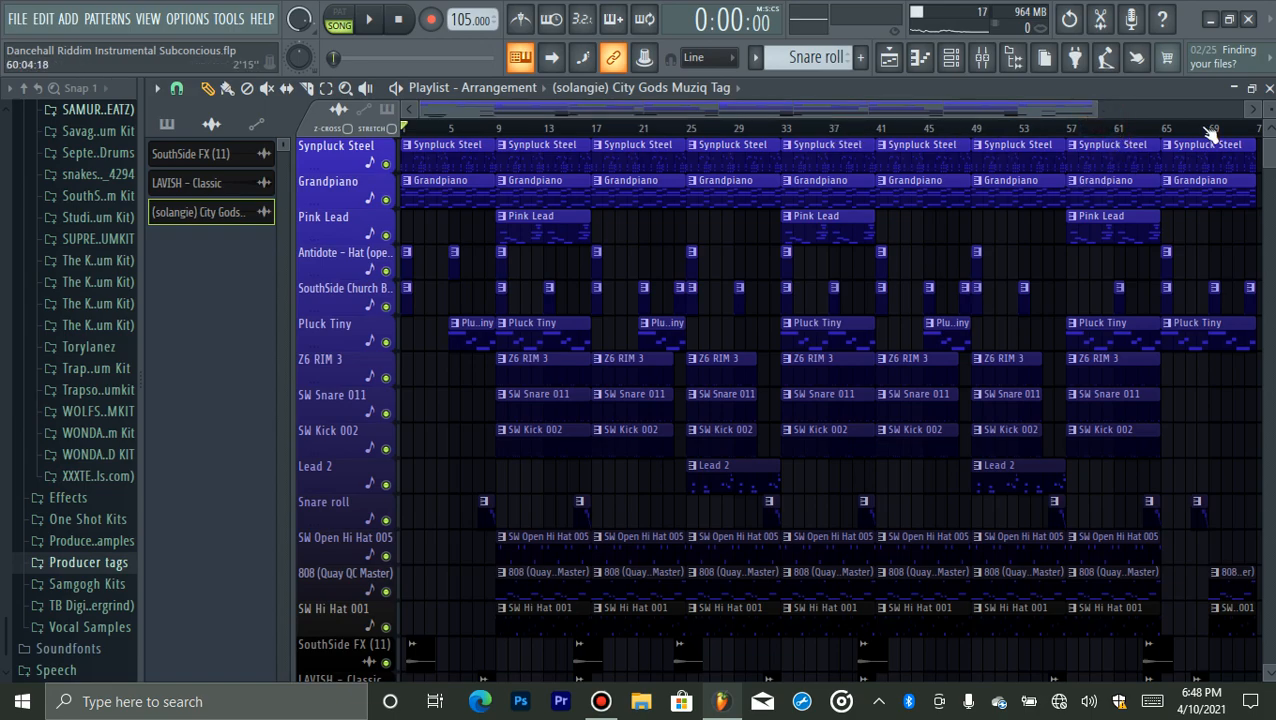
scroll(1268, 155, "down", 6)
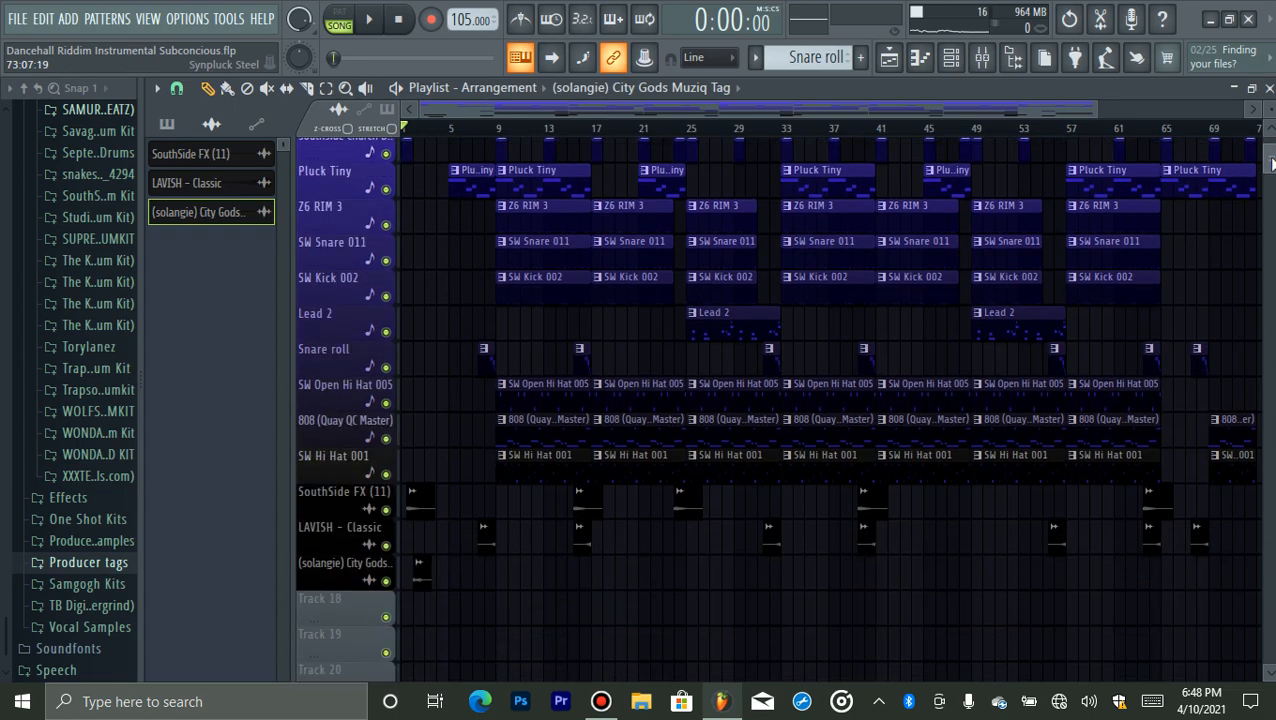
scroll(1270, 150, "up", 6)
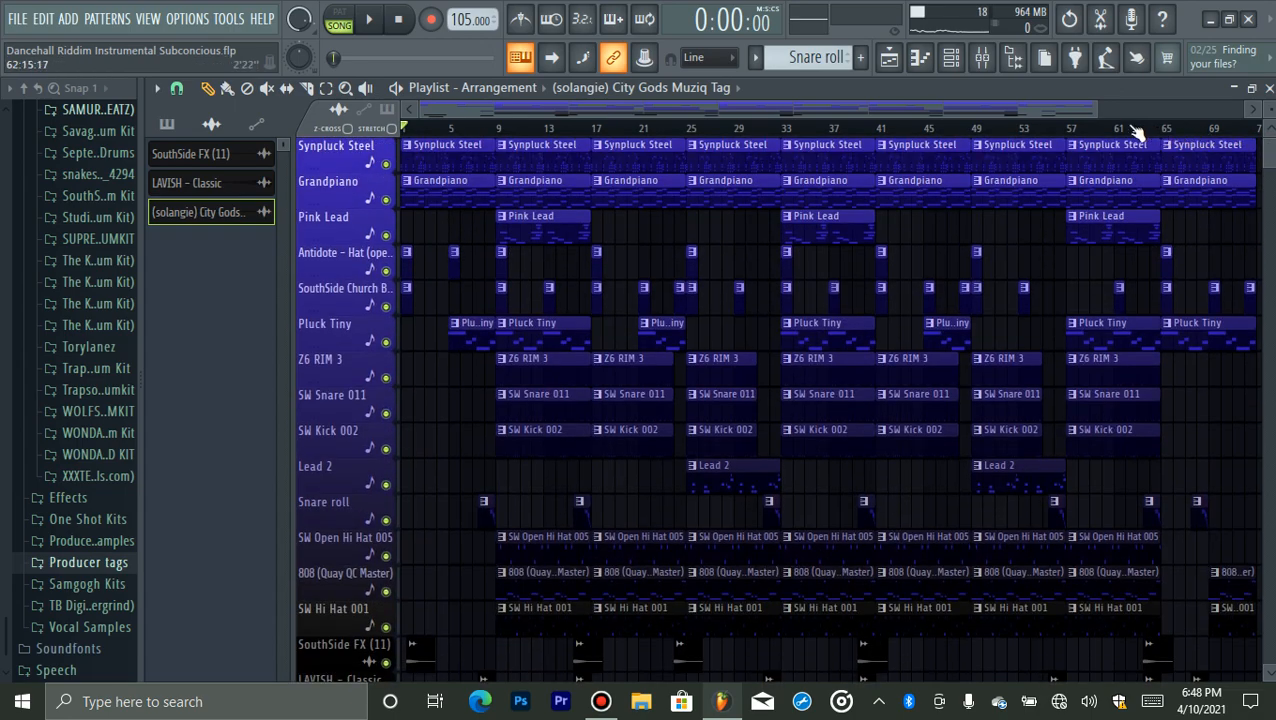